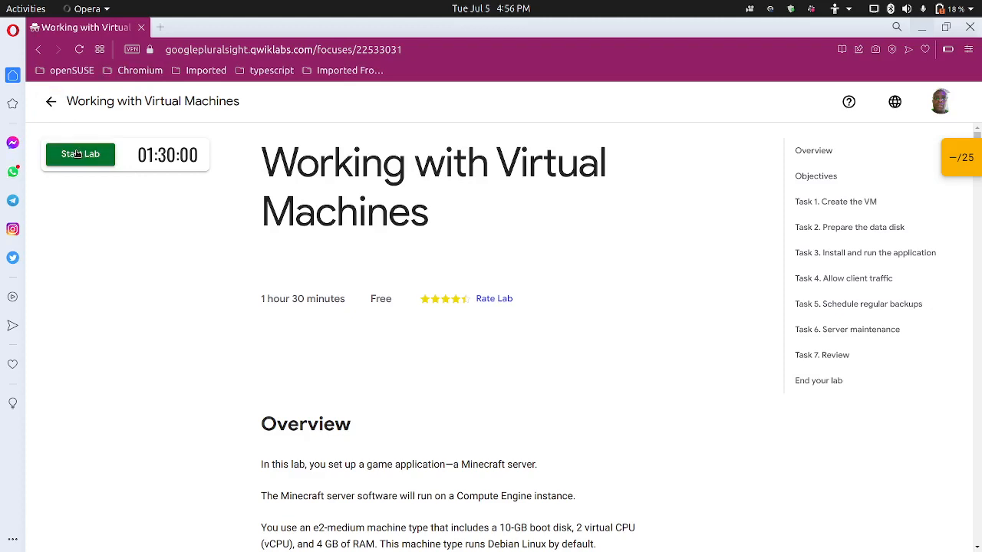
Start the Working with Virtual Machines lab, collapse the checkpoints list and open the Google console.
{"action": "left_click", "coordinate": [77, 154]}
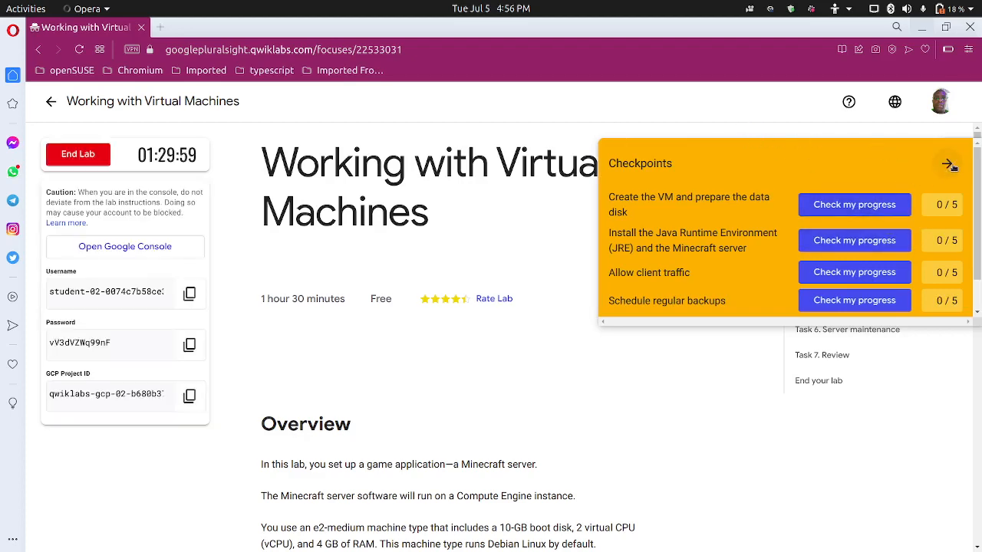
{"action": "left_click", "coordinate": [946, 163]}
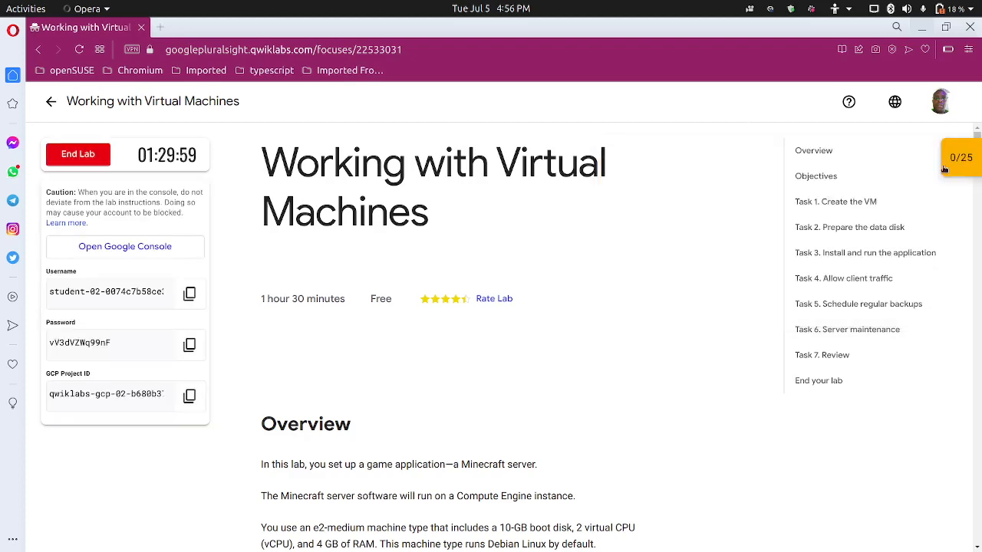
{"action": "left_click", "coordinate": [115, 247]}
Copy the temporary password from the lab credentials and sign in to the student Google account with it.
{"action": "left_click", "coordinate": [104, 27]}
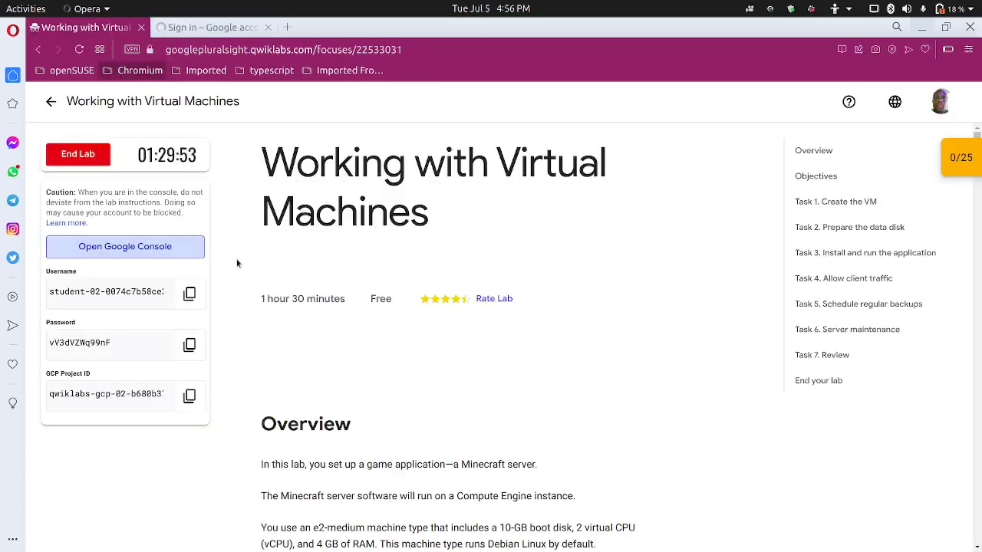
{"action": "left_click", "coordinate": [190, 345]}
{"action": "left_click", "coordinate": [236, 29]}
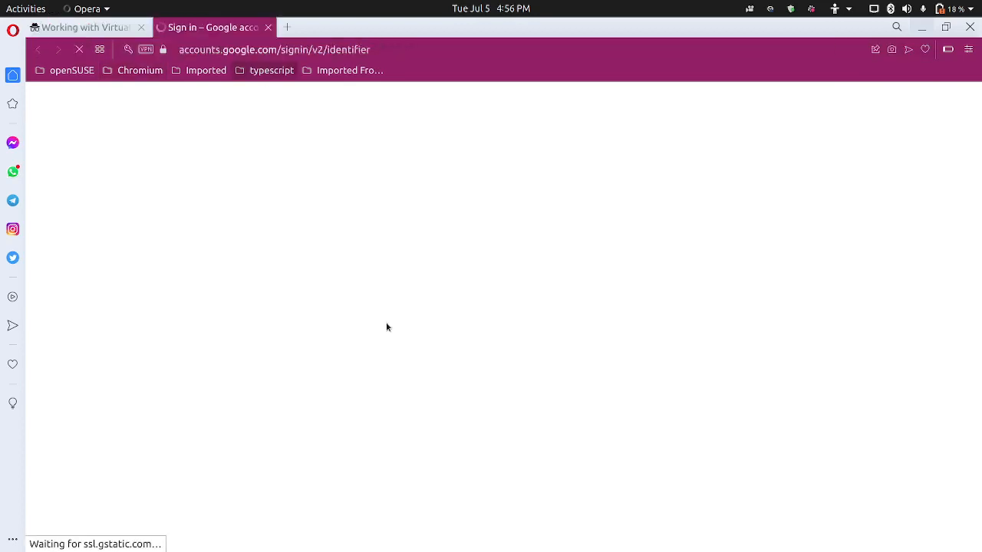
{"action": "left_click", "coordinate": [591, 411]}
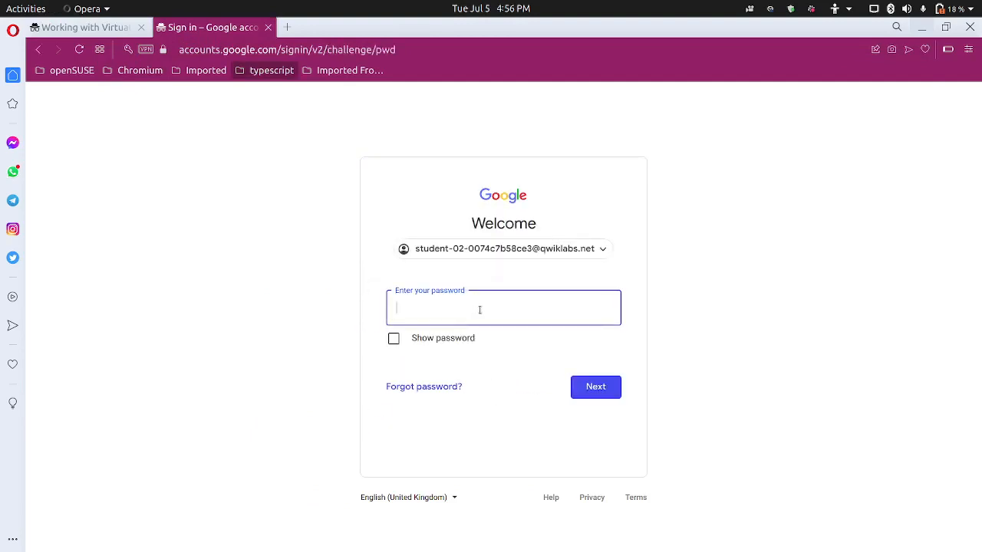
{"action": "key", "text": "ctrl+v"}
{"action": "left_click", "coordinate": [602, 388]}
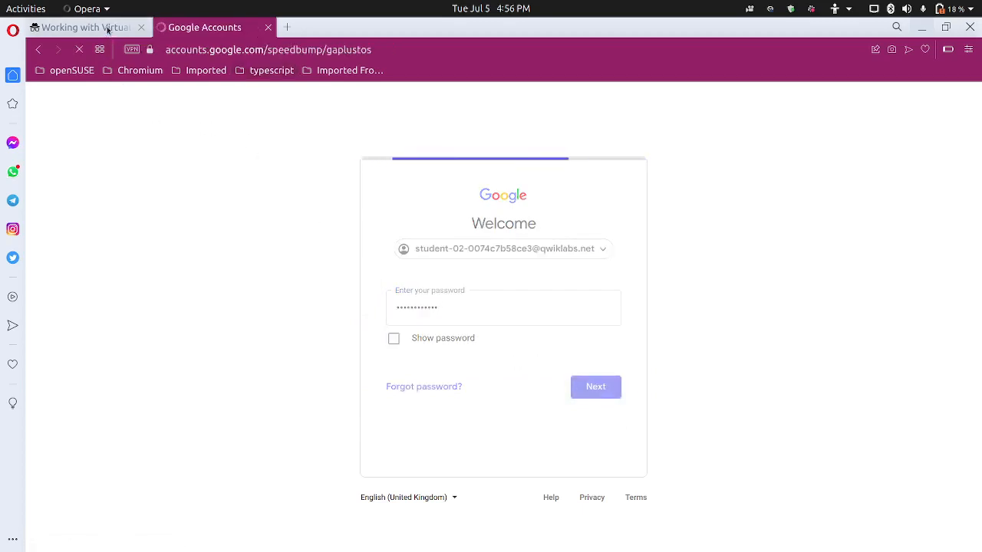
Read the lab's Task 1 instructions for the VM properties, the additional disk and the networking settings.
{"action": "left_click", "coordinate": [100, 27]}
{"action": "left_click", "coordinate": [848, 102]}
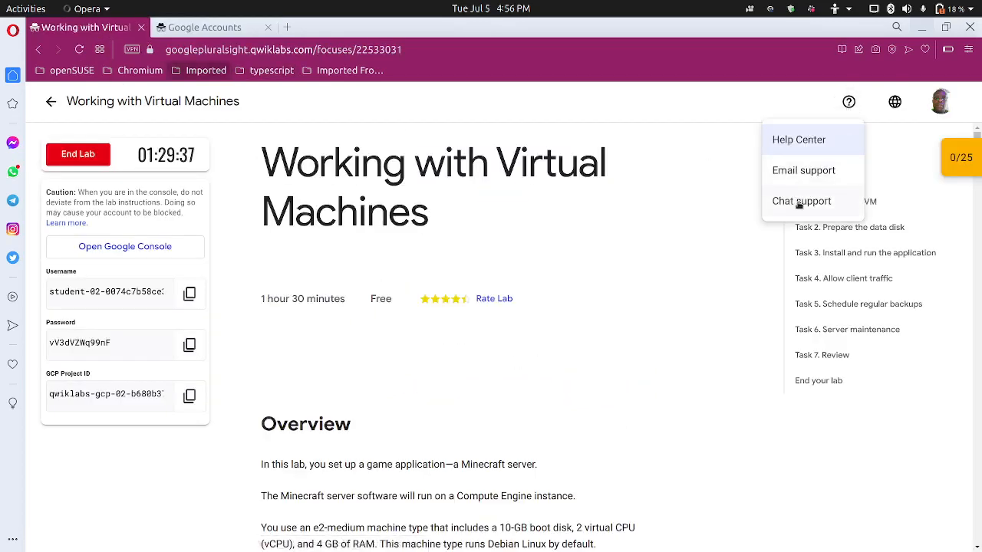
{"action": "left_click", "coordinate": [672, 211]}
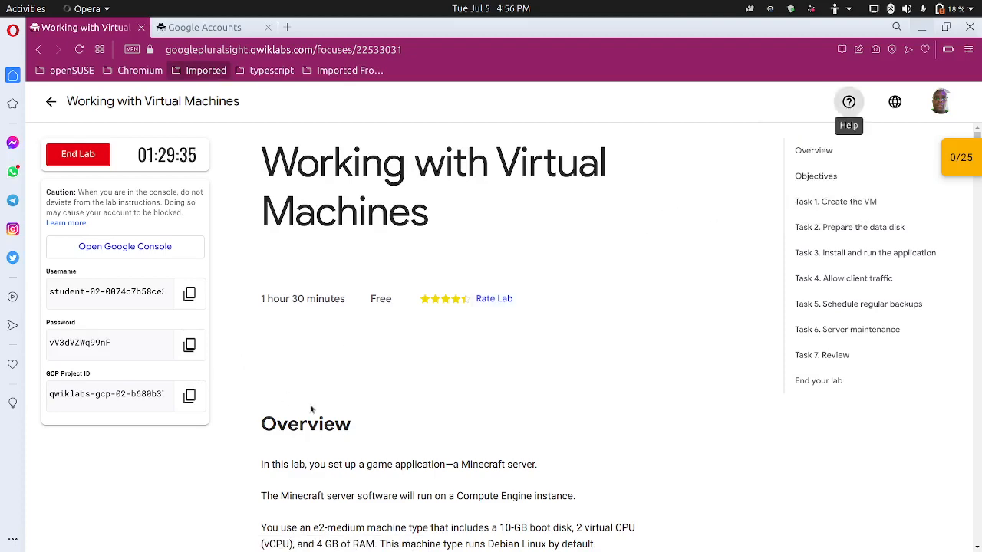
{"action": "scroll", "coordinate": [314, 407], "scroll_direction": "down", "scroll_amount": 3}
{"action": "scroll", "coordinate": [330, 403], "scroll_direction": "down", "scroll_amount": 15}
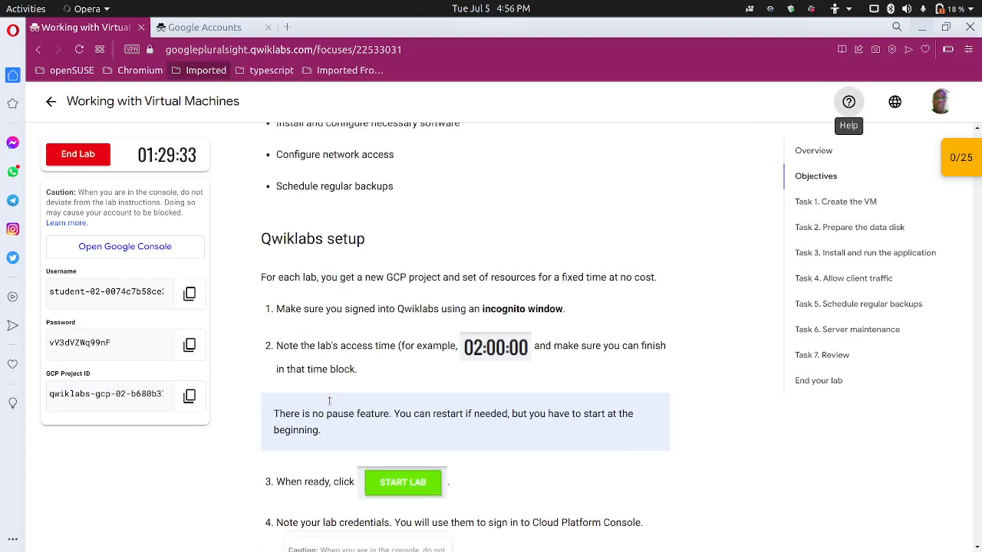
{"action": "scroll", "coordinate": [329, 404], "scroll_direction": "down", "scroll_amount": 8}
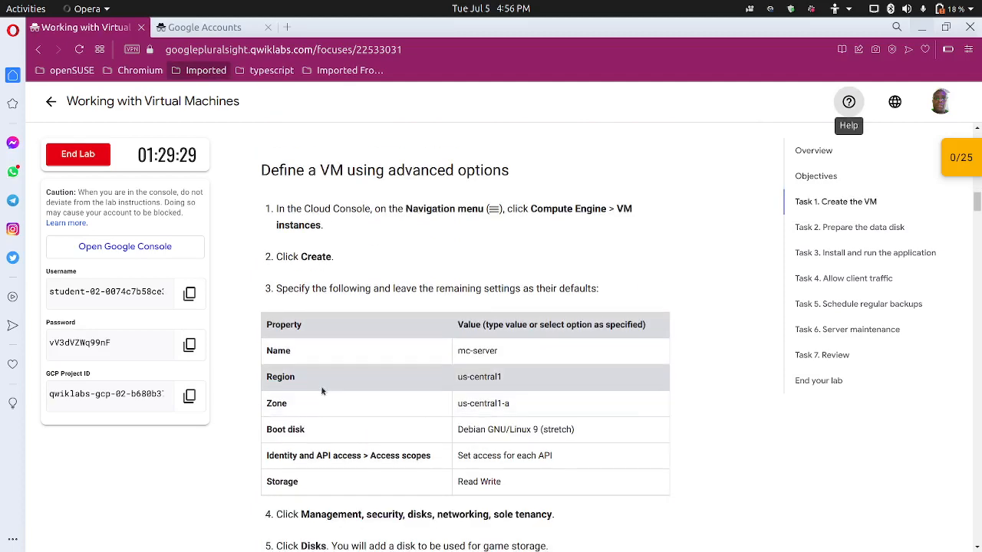
{"action": "scroll", "coordinate": [323, 392], "scroll_direction": "up", "scroll_amount": 2}
{"action": "scroll", "coordinate": [322, 386], "scroll_direction": "down", "scroll_amount": 1}
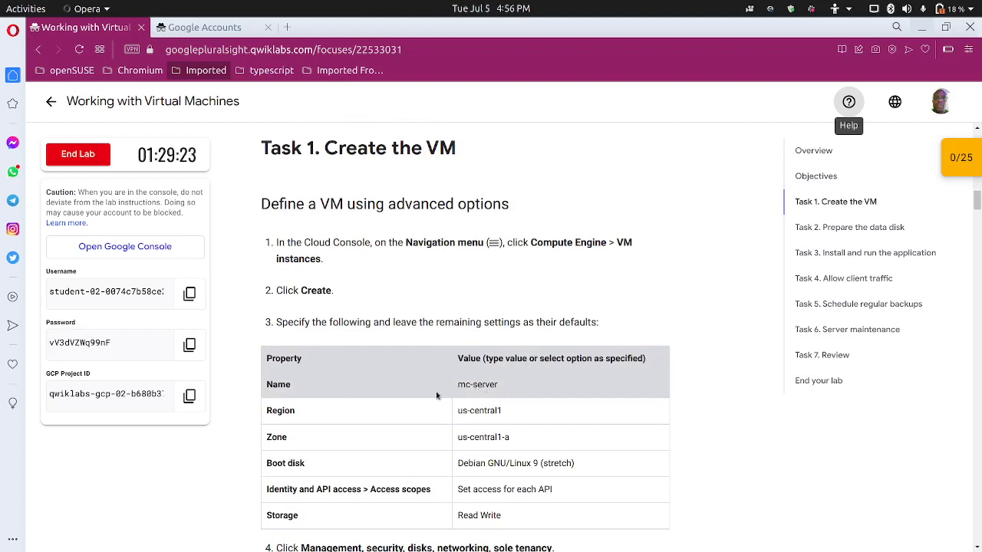
{"action": "scroll", "coordinate": [437, 395], "scroll_direction": "down", "scroll_amount": 2}
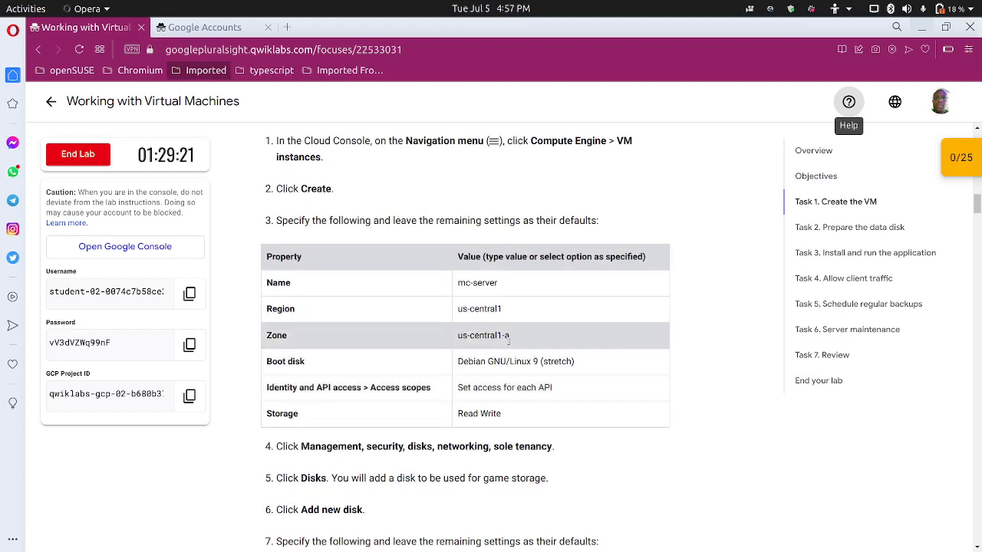
{"action": "scroll", "coordinate": [422, 372], "scroll_direction": "down", "scroll_amount": 2}
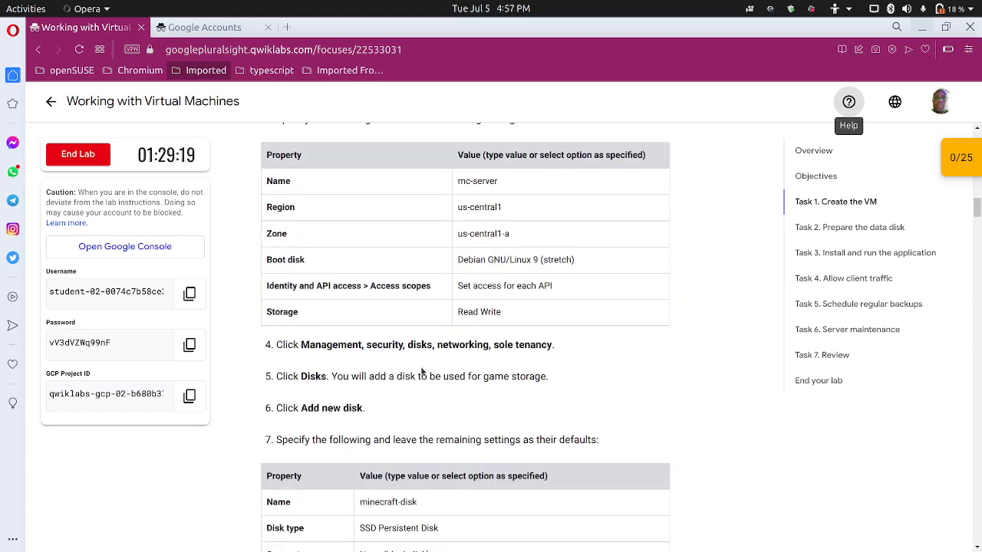
{"action": "scroll", "coordinate": [414, 369], "scroll_direction": "down", "scroll_amount": 2}
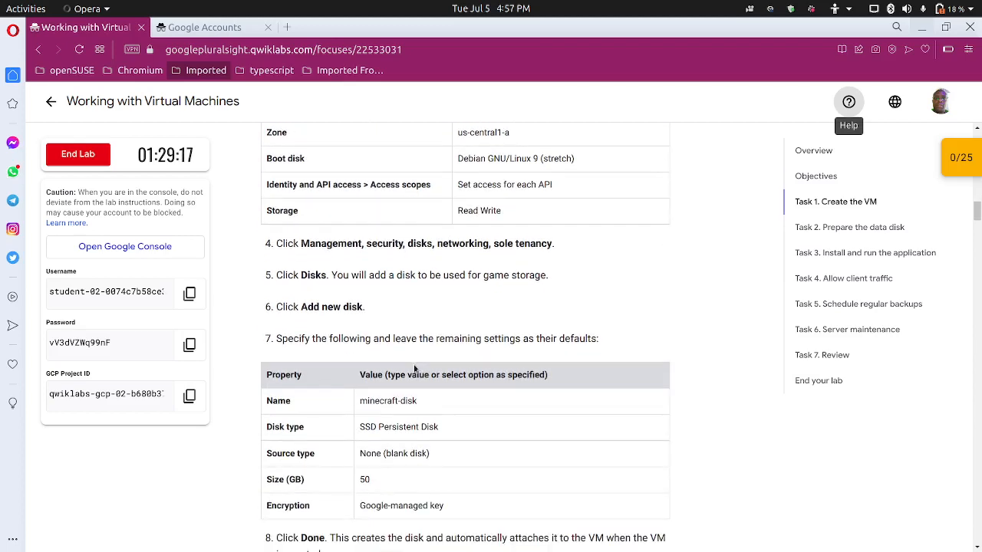
{"action": "scroll", "coordinate": [411, 366], "scroll_direction": "down", "scroll_amount": 3}
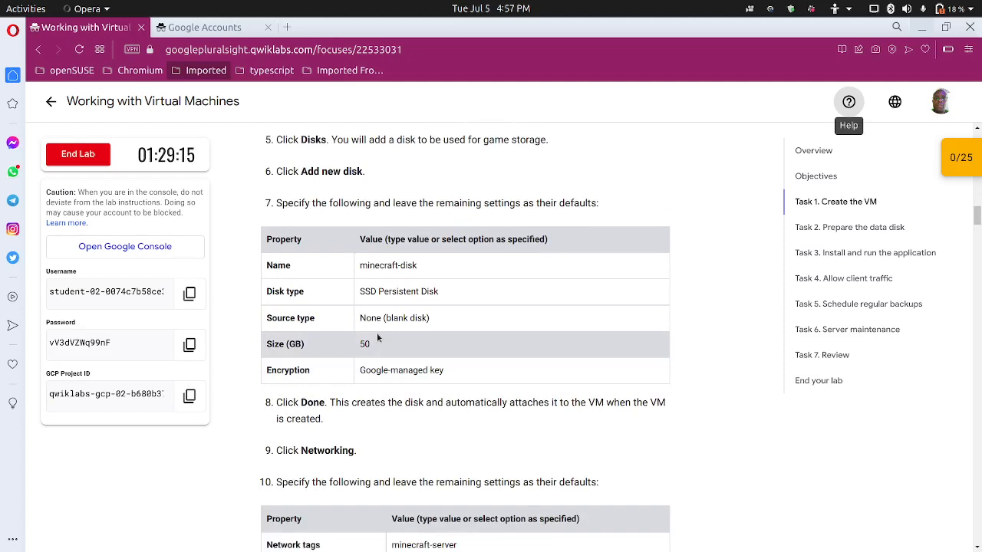
{"action": "scroll", "coordinate": [377, 341], "scroll_direction": "down", "scroll_amount": 4}
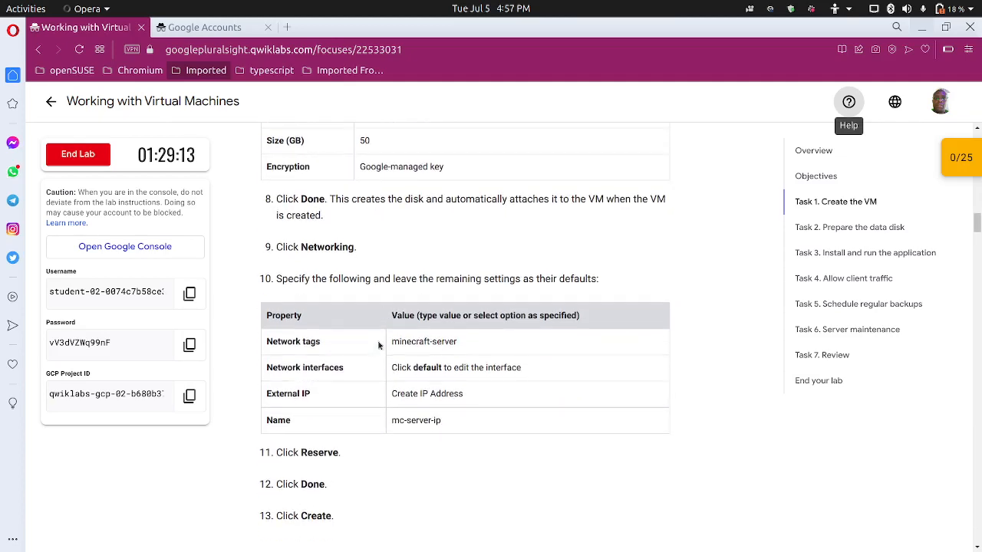
{"action": "scroll", "coordinate": [379, 345], "scroll_direction": "down", "scroll_amount": 1}
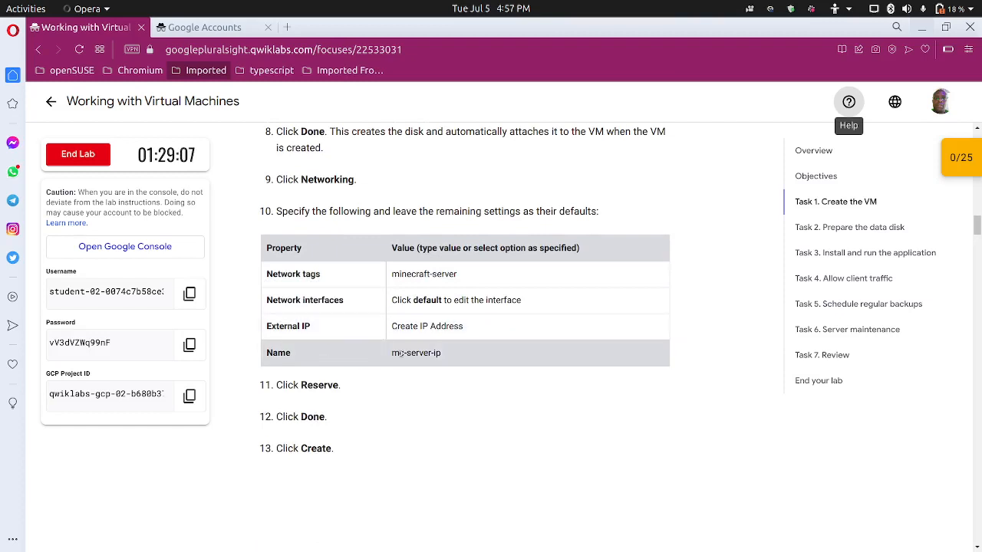
Return to the Google account sign-in and continue past the account notice to the Cloud console.
{"action": "left_click", "coordinate": [222, 29]}
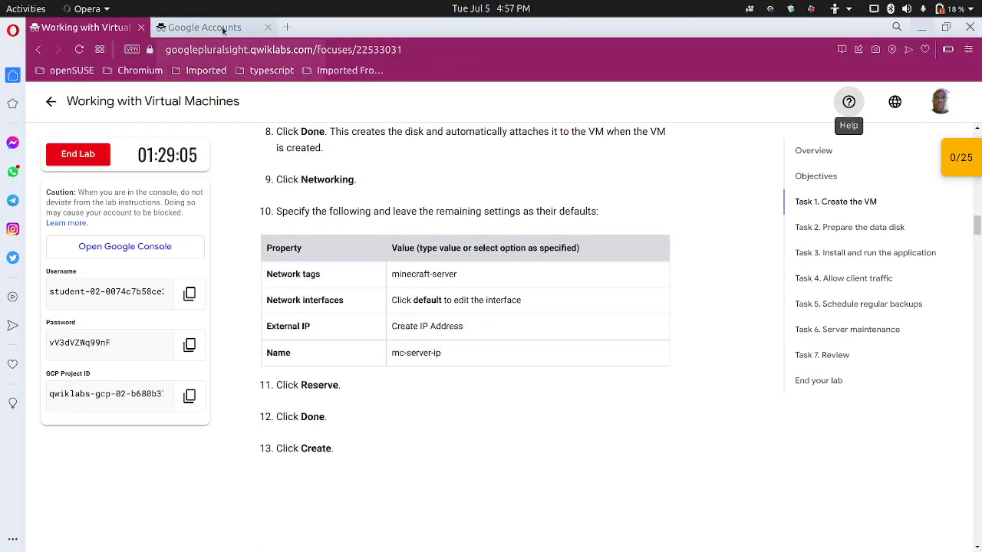
{"action": "left_click", "coordinate": [478, 437]}
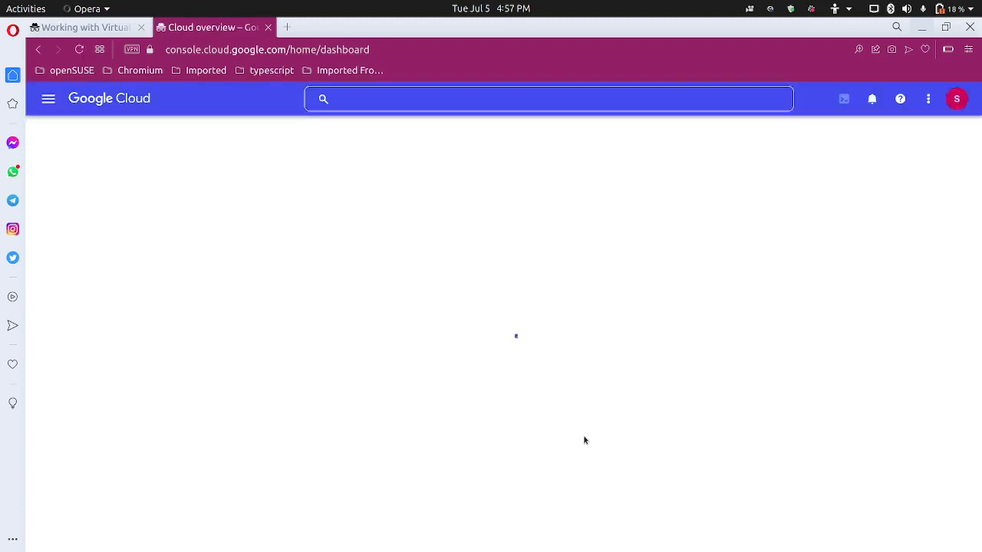
Turn on Do Not Disturb for the desktop notifications.
{"action": "left_click", "coordinate": [499, 9]}
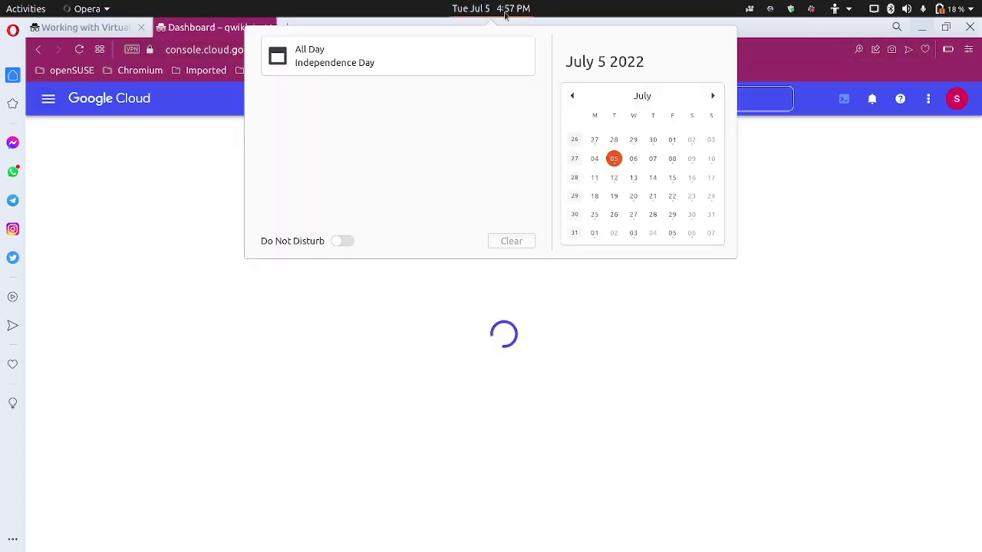
{"action": "left_click", "coordinate": [343, 241]}
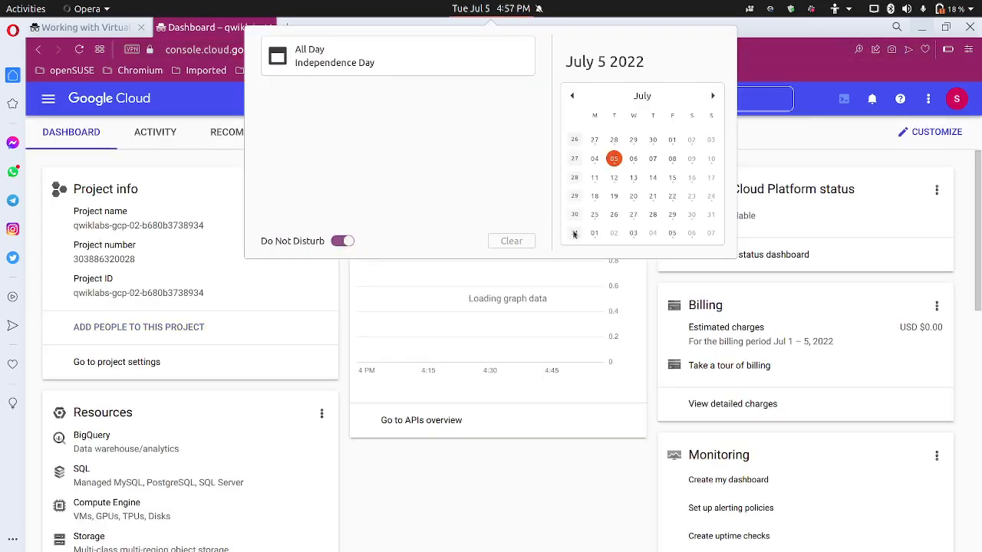
{"action": "left_click", "coordinate": [812, 77]}
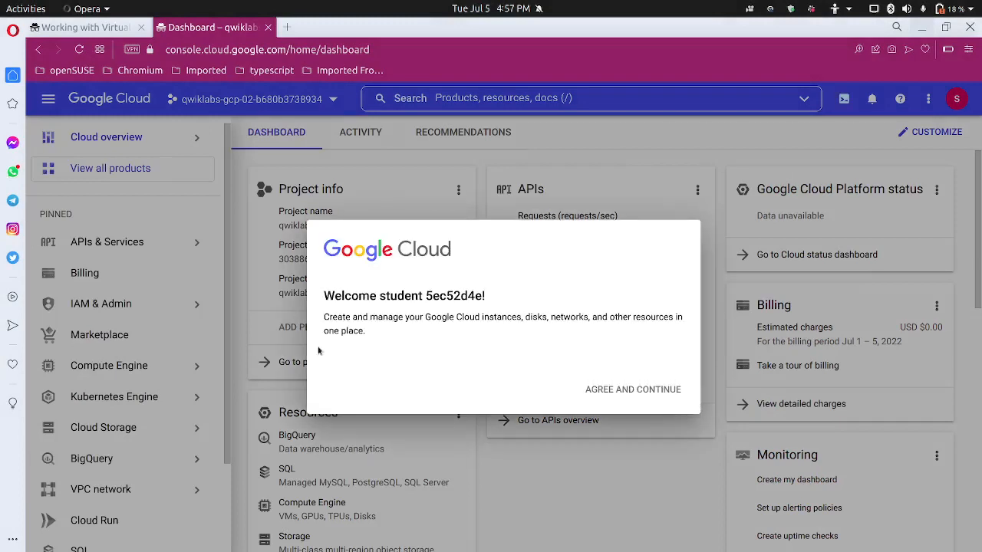
Agree to the Google Cloud Platform Terms of Service and dismiss the support tools callout.
{"action": "left_click", "coordinate": [351, 343]}
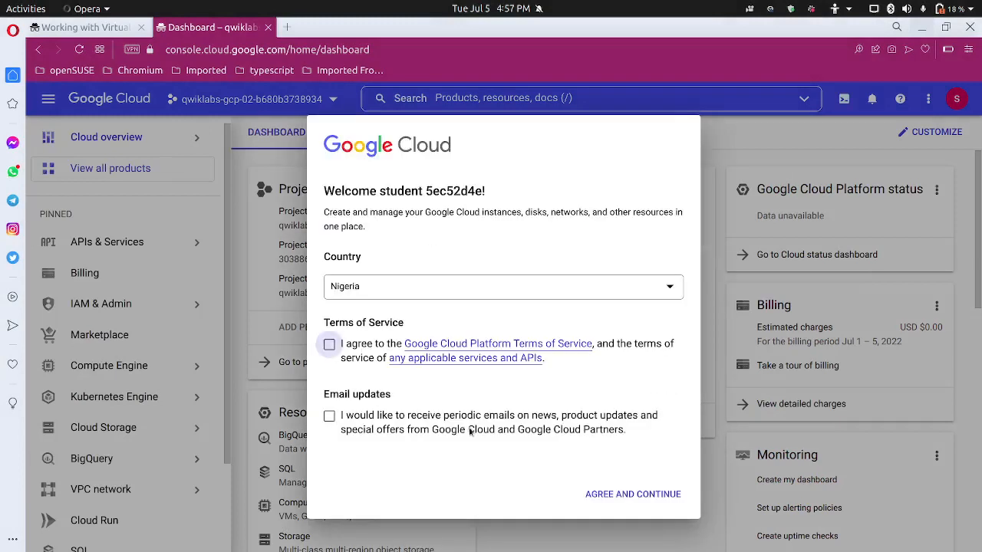
{"action": "left_click", "coordinate": [622, 497]}
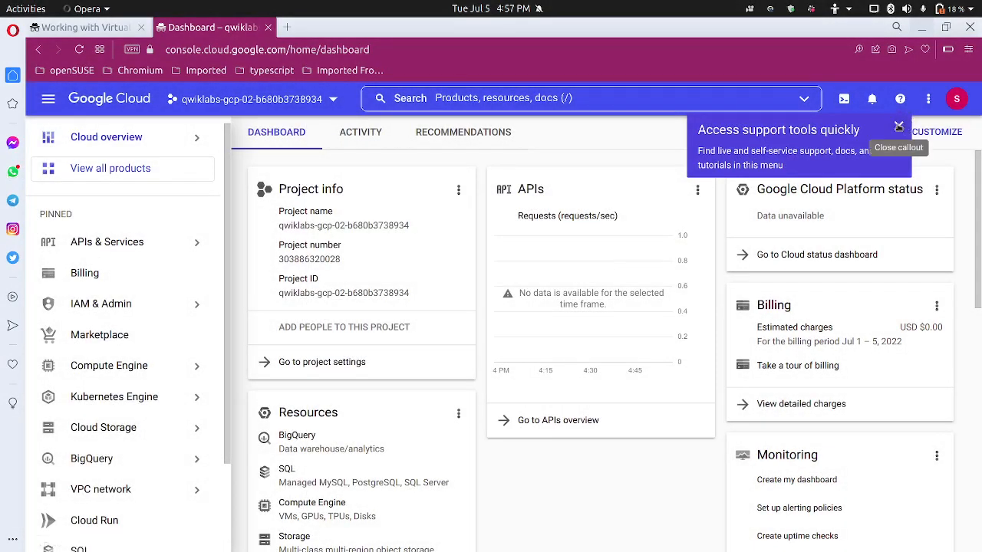
{"action": "left_click", "coordinate": [896, 127]}
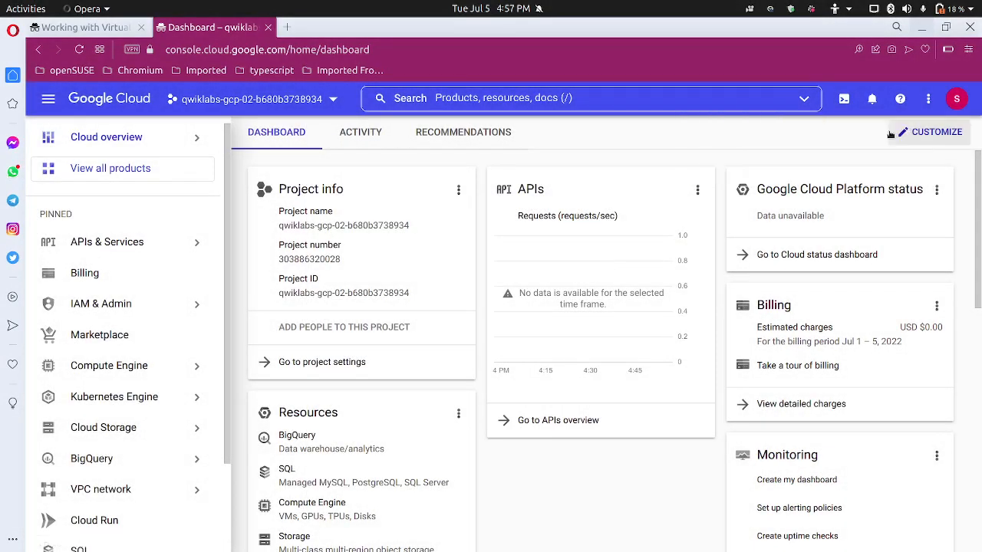
Search the console for "instances", open the Compute Engine VM instances page and hide its info panel.
{"action": "left_click", "coordinate": [524, 97]}
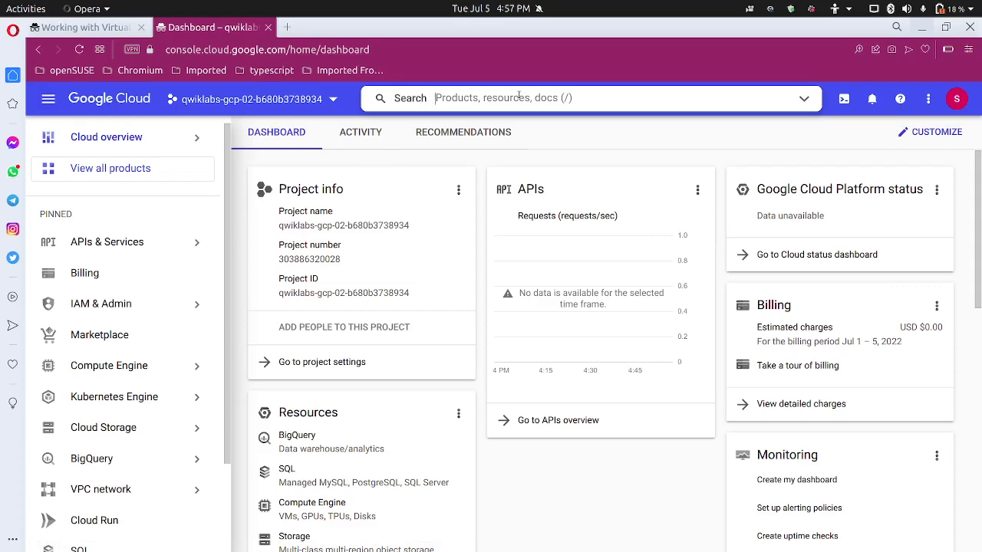
{"action": "type", "text": "instances"}
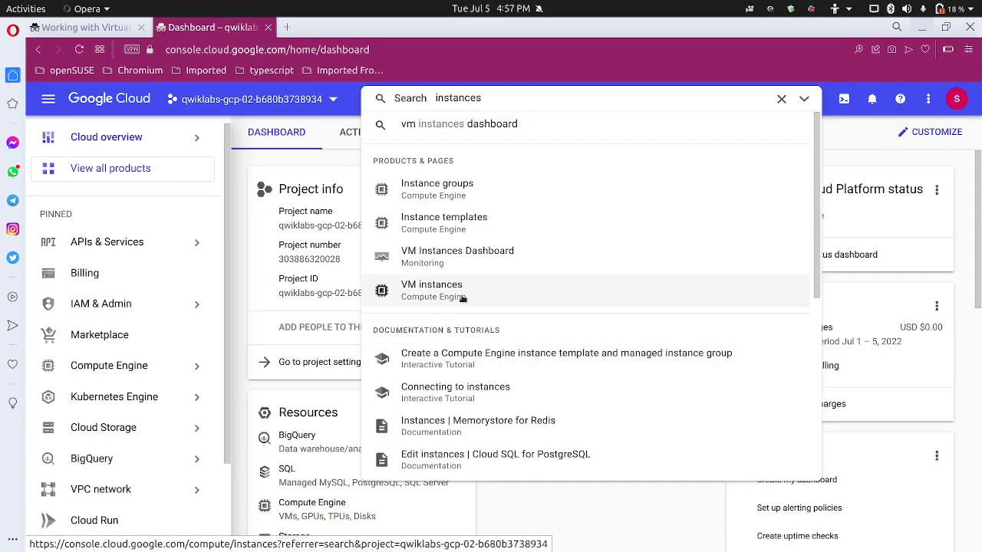
{"action": "left_click", "coordinate": [432, 288]}
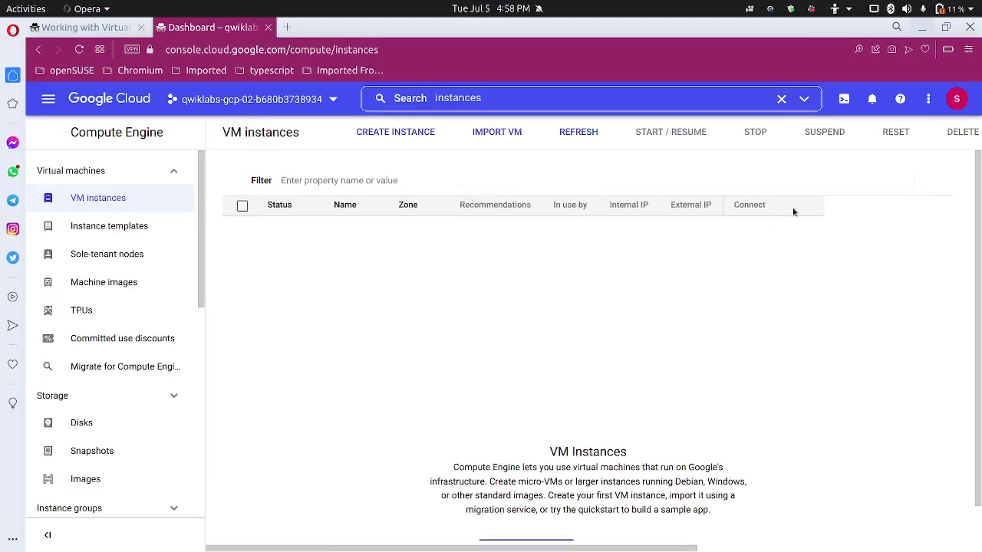
{"action": "left_click", "coordinate": [925, 132]}
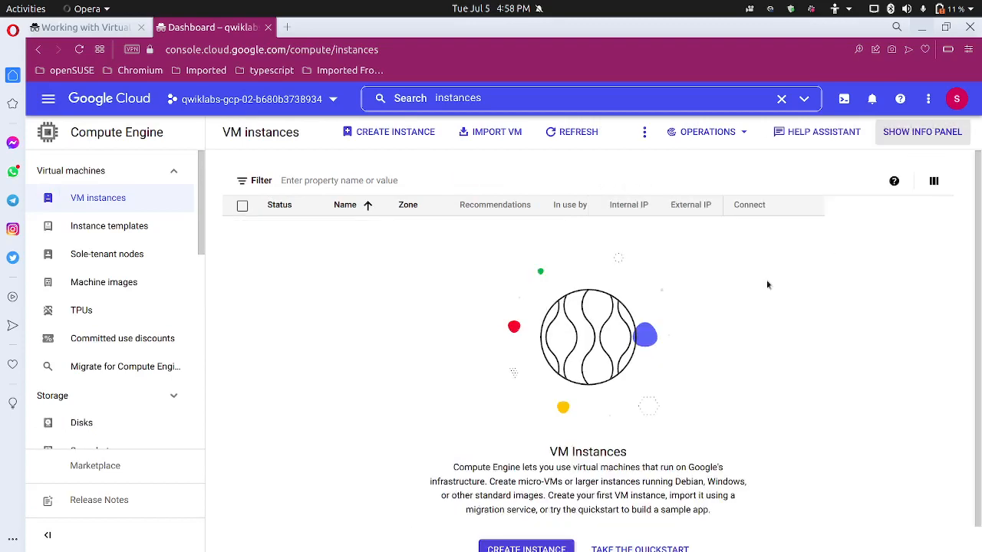
Start a new VM instance named mc-server and set its zone to us-central1-c.
{"action": "left_click", "coordinate": [432, 132]}
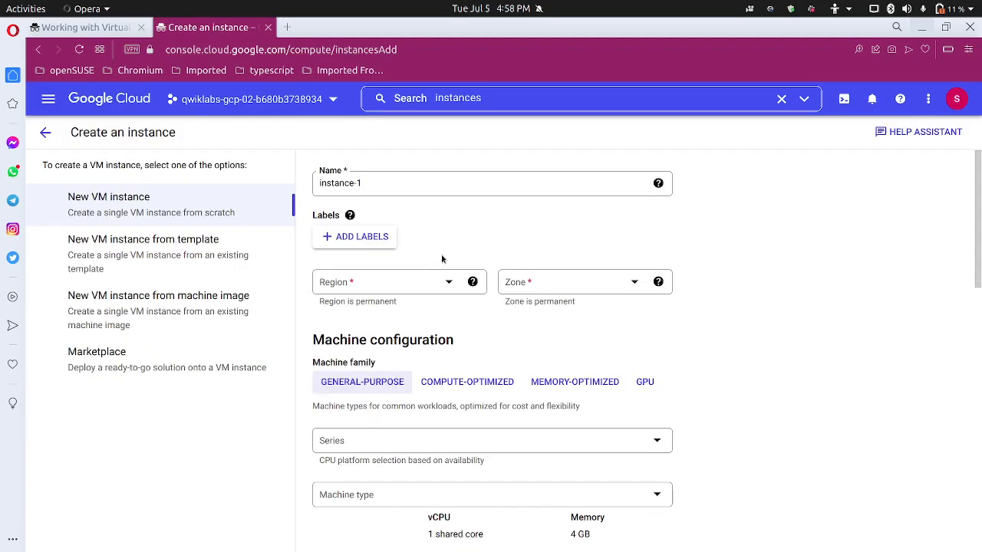
{"action": "left_click_drag", "start_coordinate": [382, 188], "coordinate": [268, 175]}
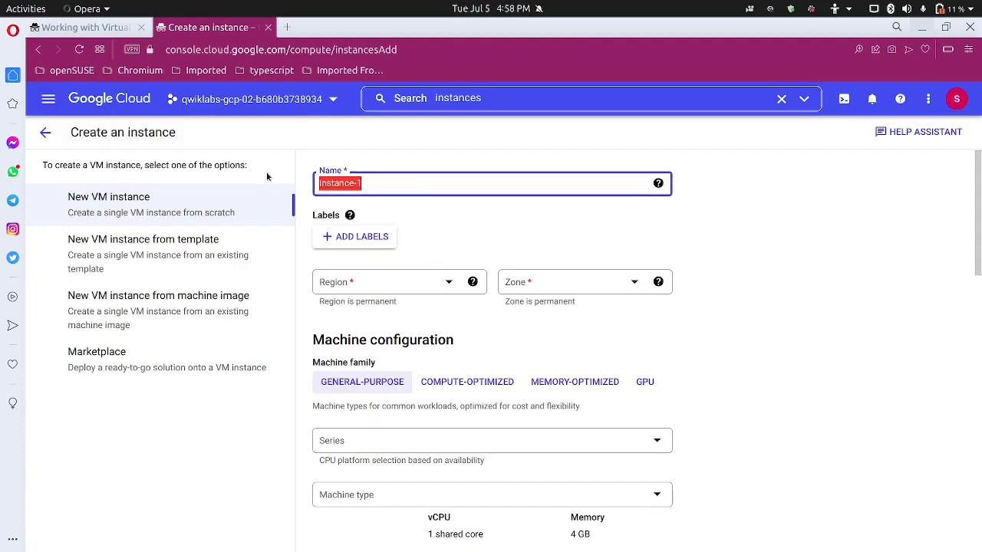
{"action": "type", "text": "mc-server"}
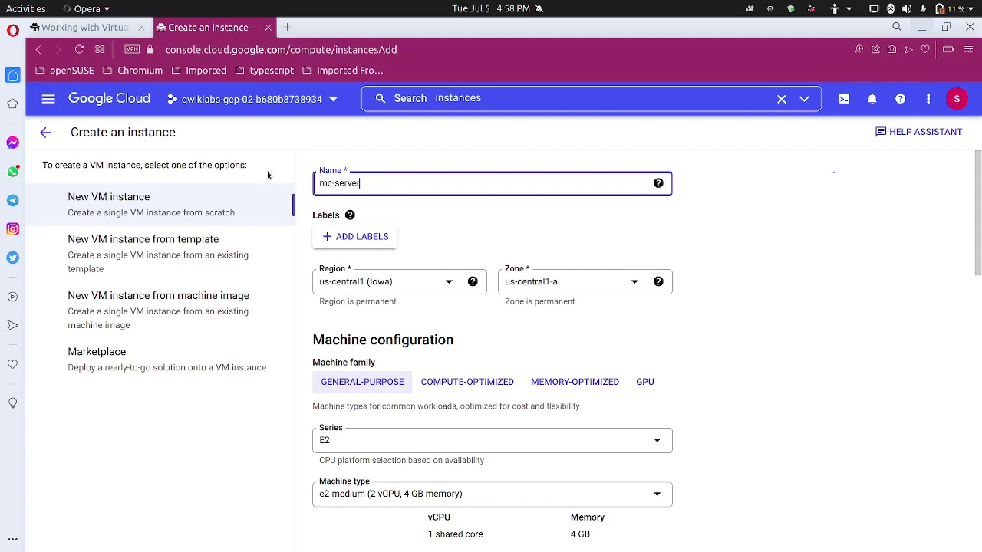
{"action": "left_click", "coordinate": [581, 291]}
{"action": "left_click", "coordinate": [566, 299]}
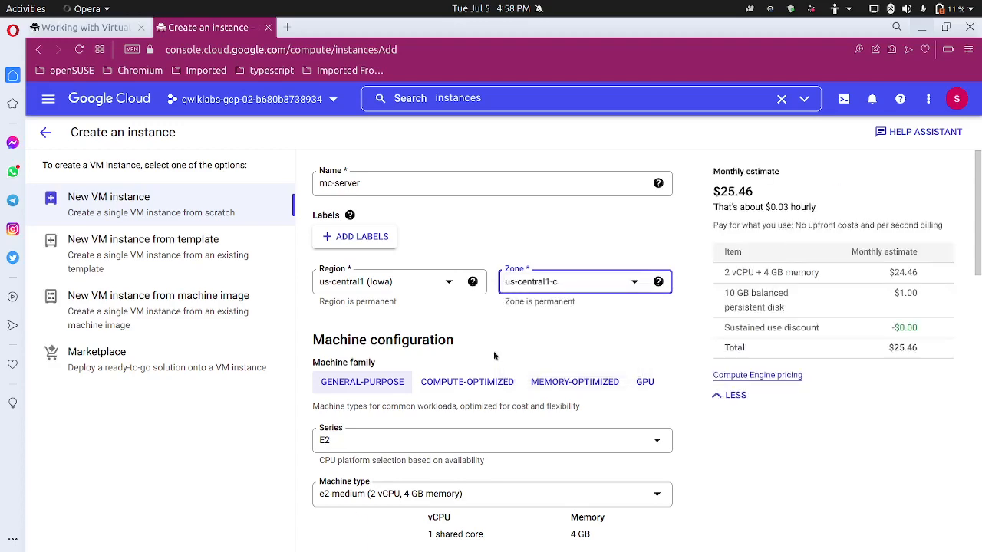
Change the boot disk image to Debian GNU/Linux 9 (stretch), as specified in the lab instructions.
{"action": "scroll", "coordinate": [491, 357], "scroll_direction": "down", "scroll_amount": 7}
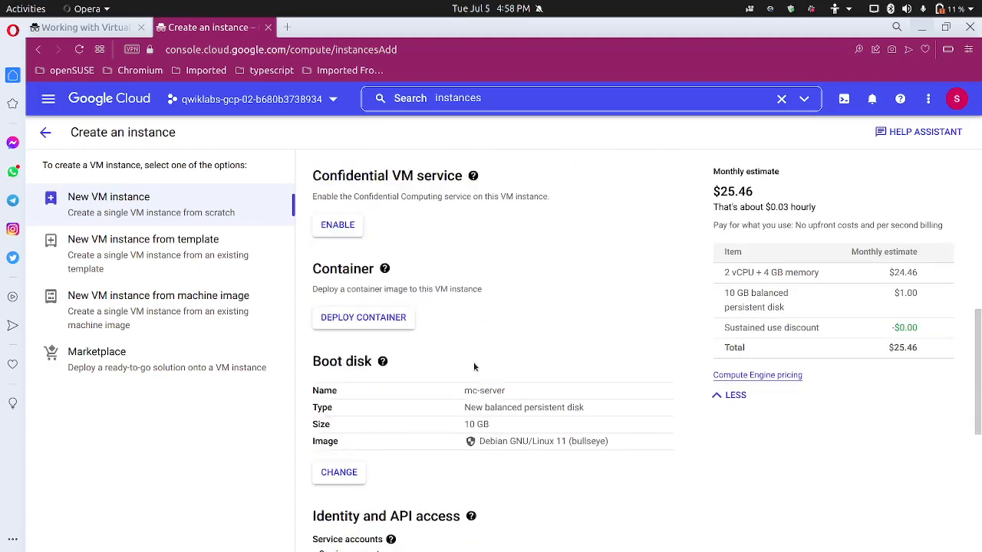
{"action": "scroll", "coordinate": [474, 366], "scroll_direction": "down", "scroll_amount": 3}
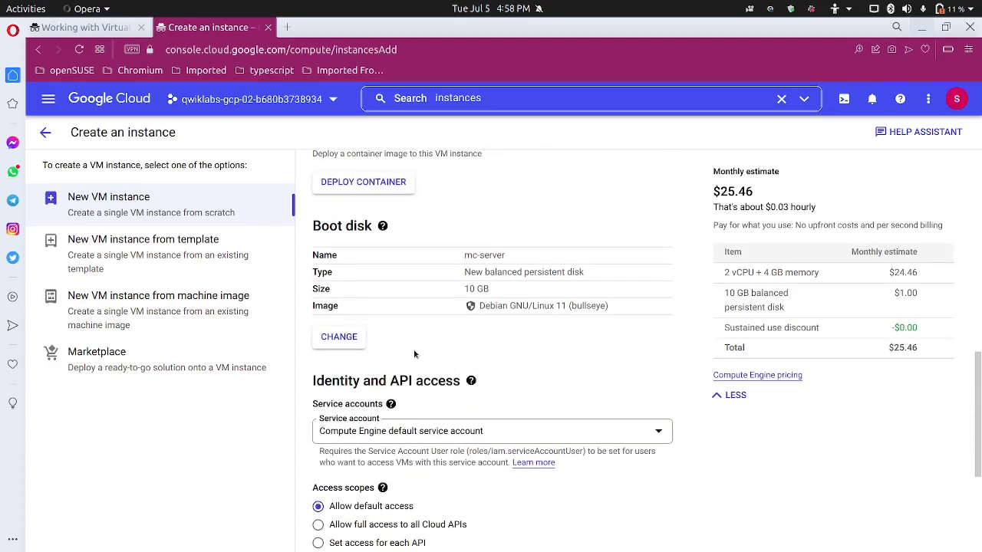
{"action": "left_click", "coordinate": [336, 343]}
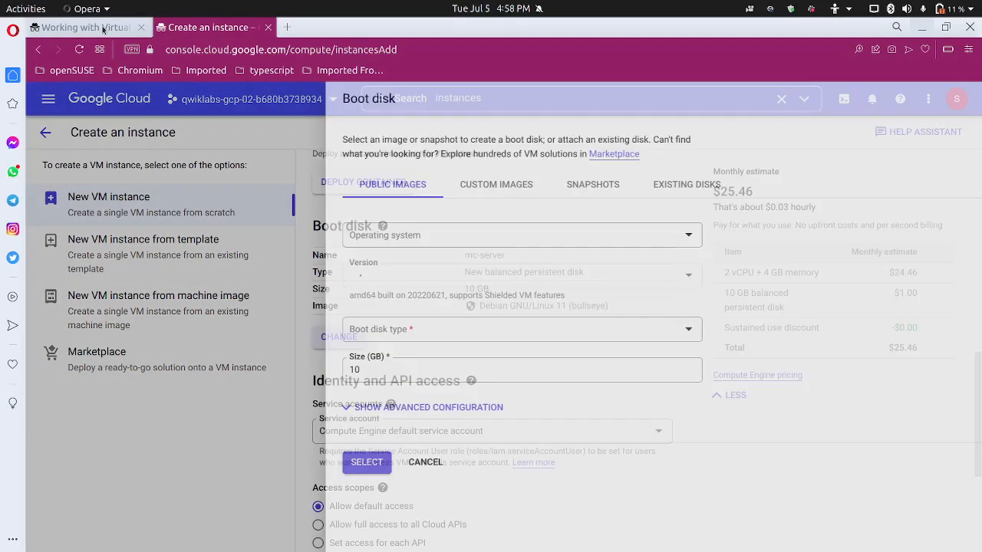
{"action": "left_click", "coordinate": [105, 29]}
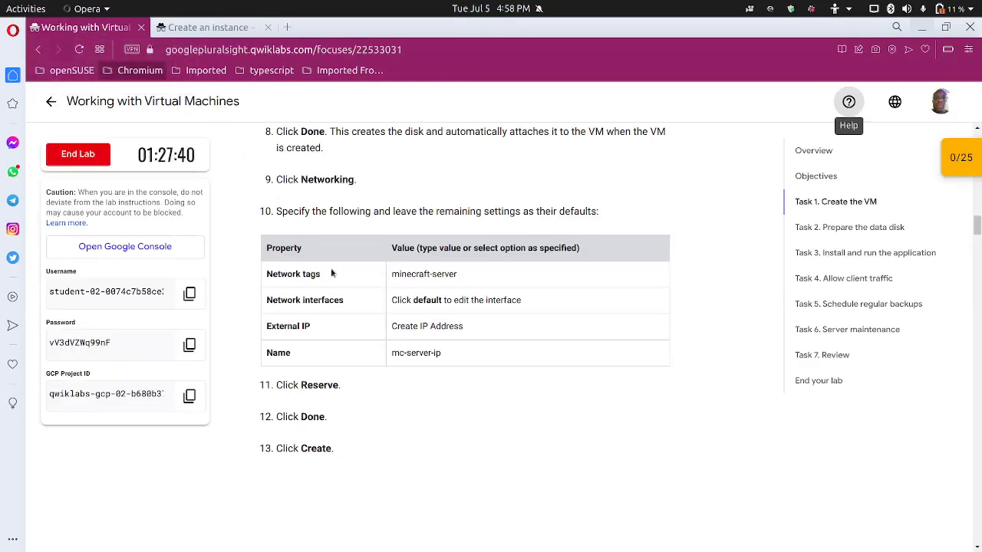
{"action": "scroll", "coordinate": [334, 284], "scroll_direction": "up", "scroll_amount": 10}
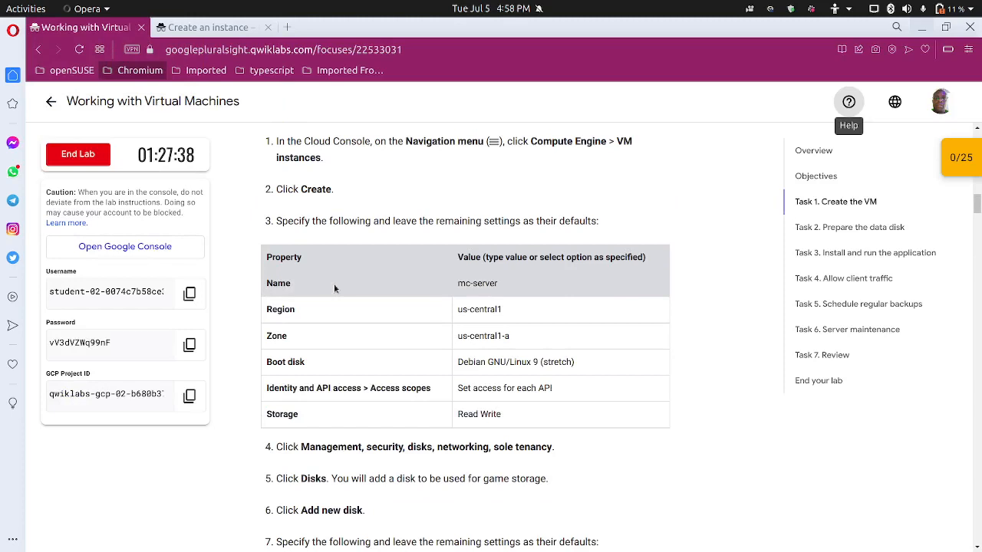
{"action": "scroll", "coordinate": [335, 288], "scroll_direction": "down", "scroll_amount": 3}
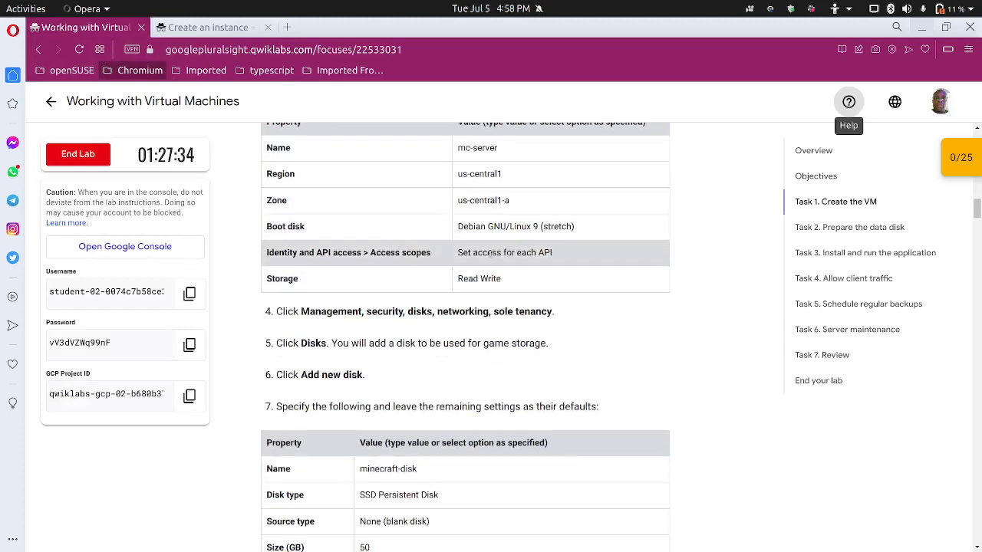
{"action": "left_click", "coordinate": [207, 27]}
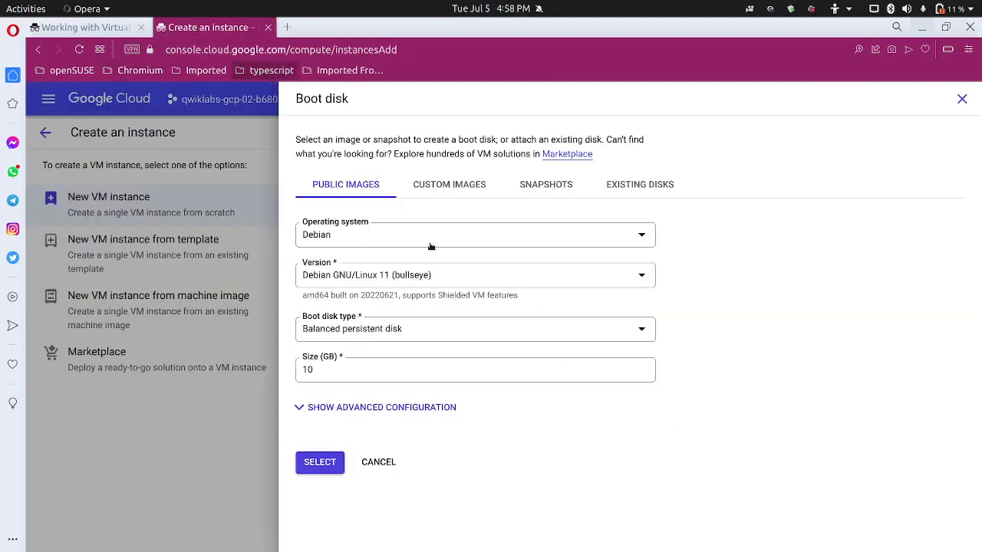
{"action": "left_click", "coordinate": [428, 278]}
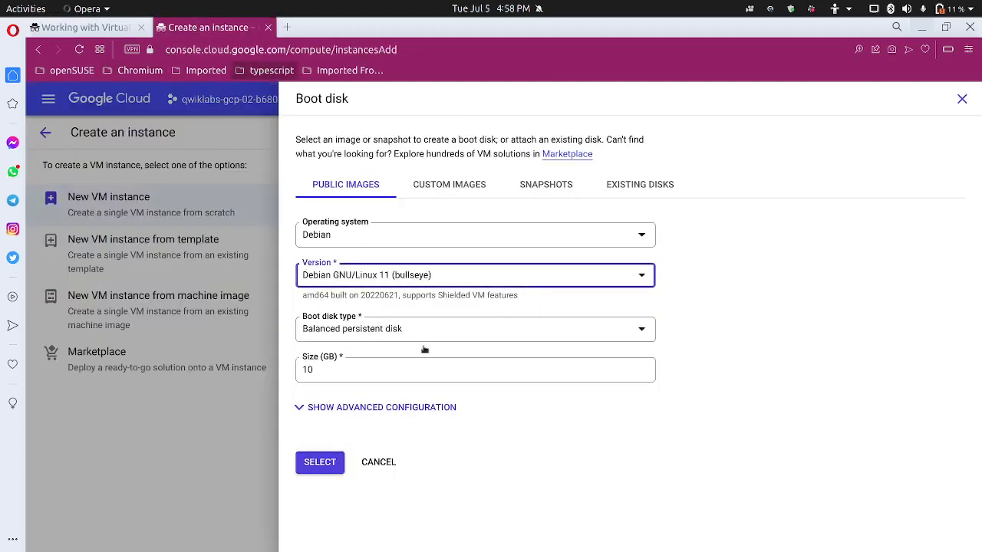
{"action": "left_click", "coordinate": [416, 390]}
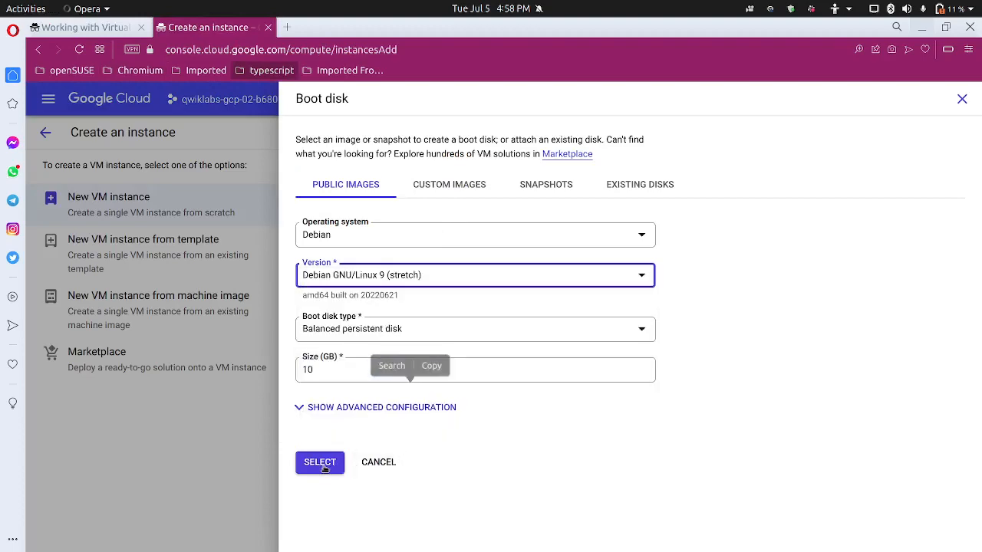
{"action": "left_click", "coordinate": [322, 464]}
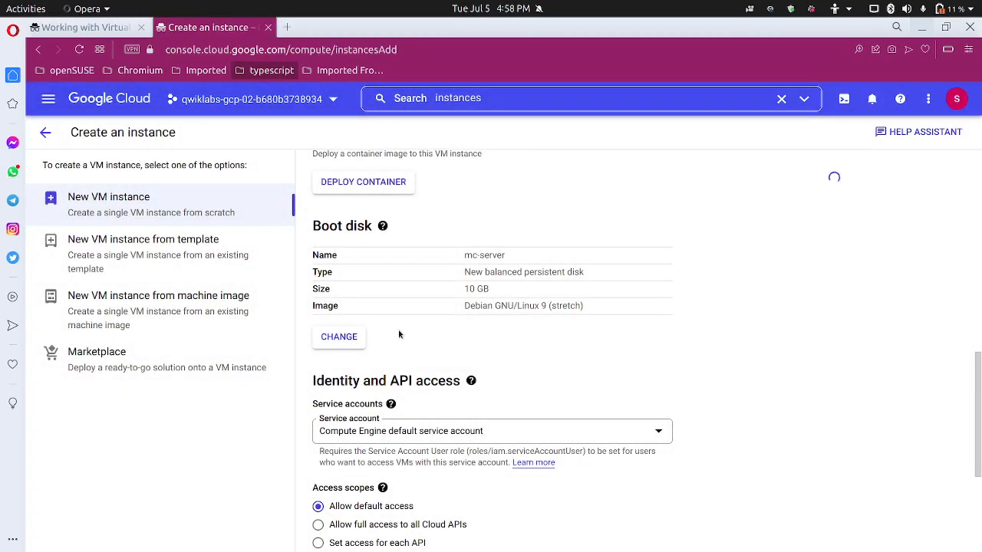
Change the instance's zone to us-central1-a.
{"action": "scroll", "coordinate": [390, 330], "scroll_direction": "up", "scroll_amount": 3}
{"action": "scroll", "coordinate": [392, 335], "scroll_direction": "up", "scroll_amount": 10}
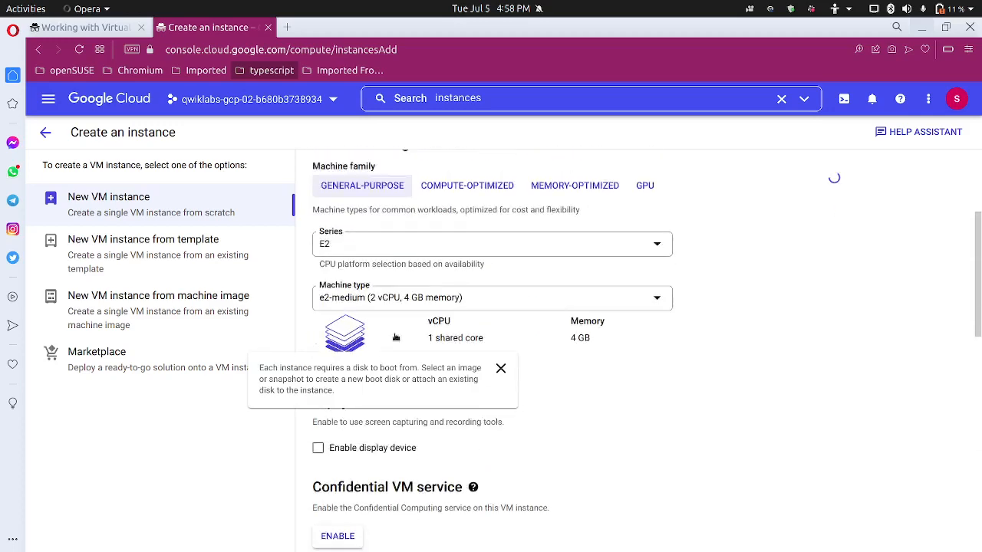
{"action": "left_click", "coordinate": [575, 283]}
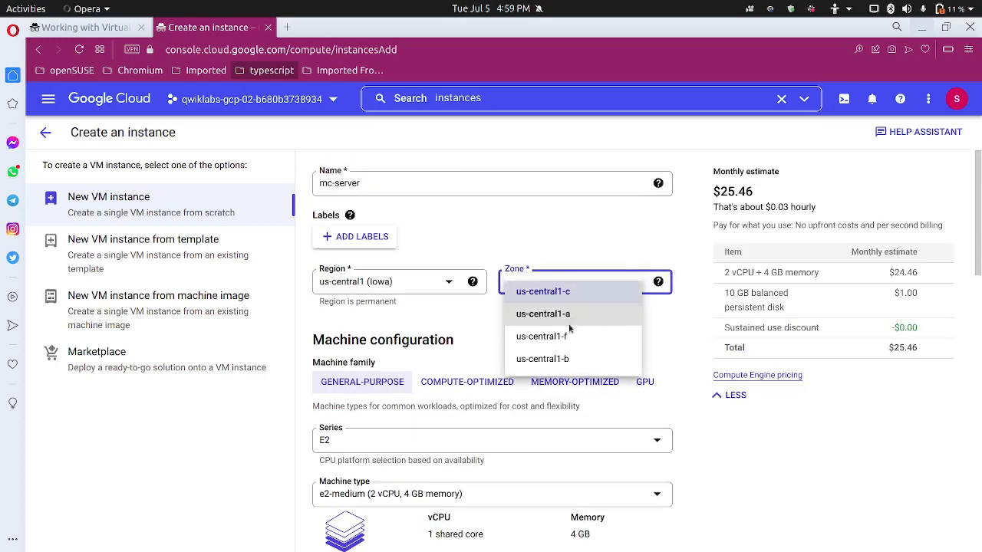
{"action": "left_click", "coordinate": [573, 319]}
Expand the instance's advanced options and start adding a new disk under Disks.
{"action": "scroll", "coordinate": [481, 360], "scroll_direction": "down", "scroll_amount": 9}
{"action": "scroll", "coordinate": [481, 361], "scroll_direction": "down", "scroll_amount": 6}
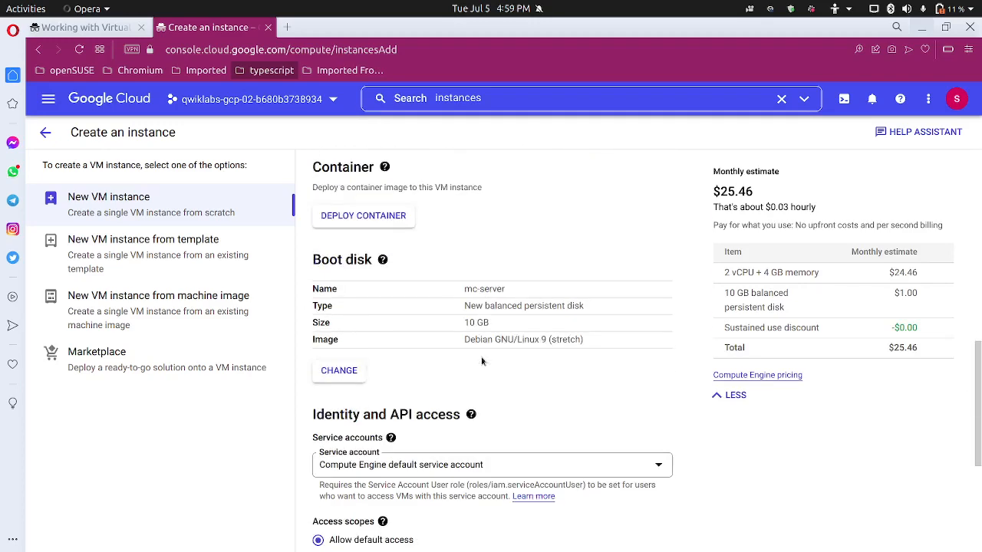
{"action": "scroll", "coordinate": [418, 353], "scroll_direction": "down", "scroll_amount": 7}
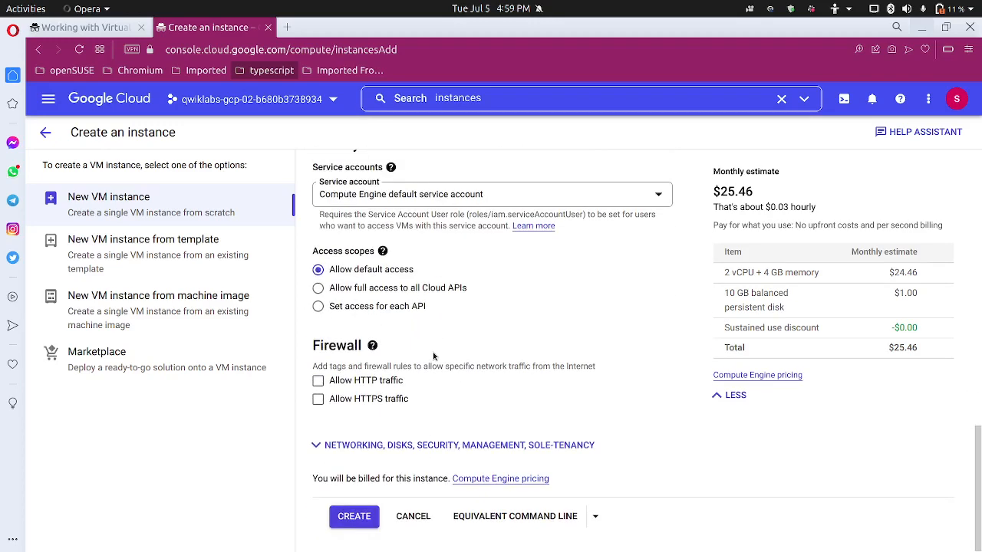
{"action": "left_click", "coordinate": [416, 445]}
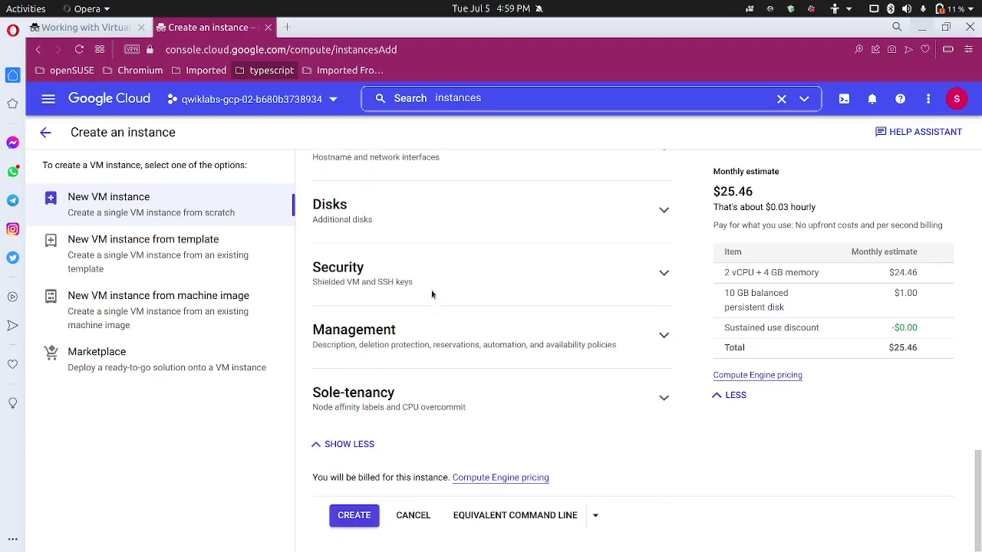
{"action": "left_click", "coordinate": [438, 222]}
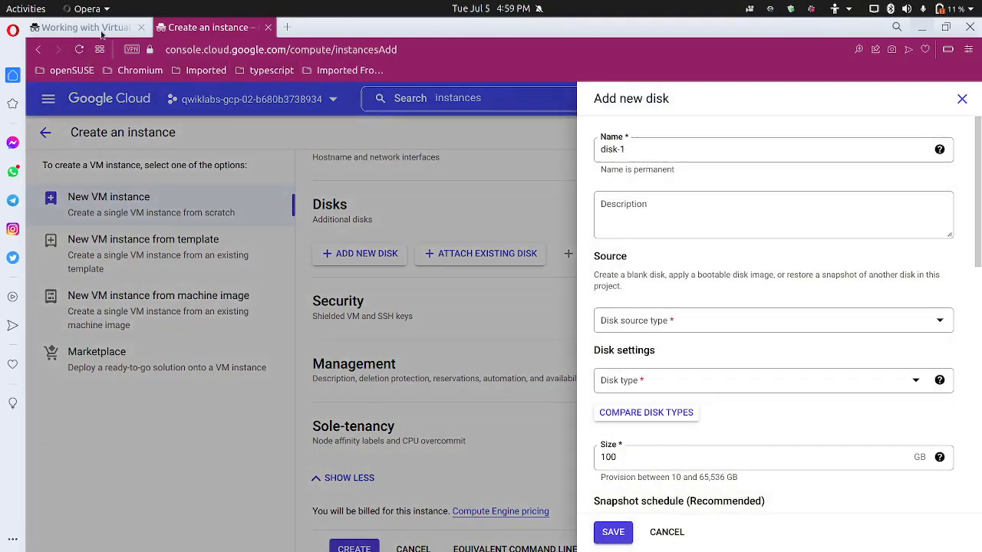
Copy the disk name from the lab instructions and name the new disk minecraft-disk, removing the leading spaces.
{"action": "left_click", "coordinate": [84, 27]}
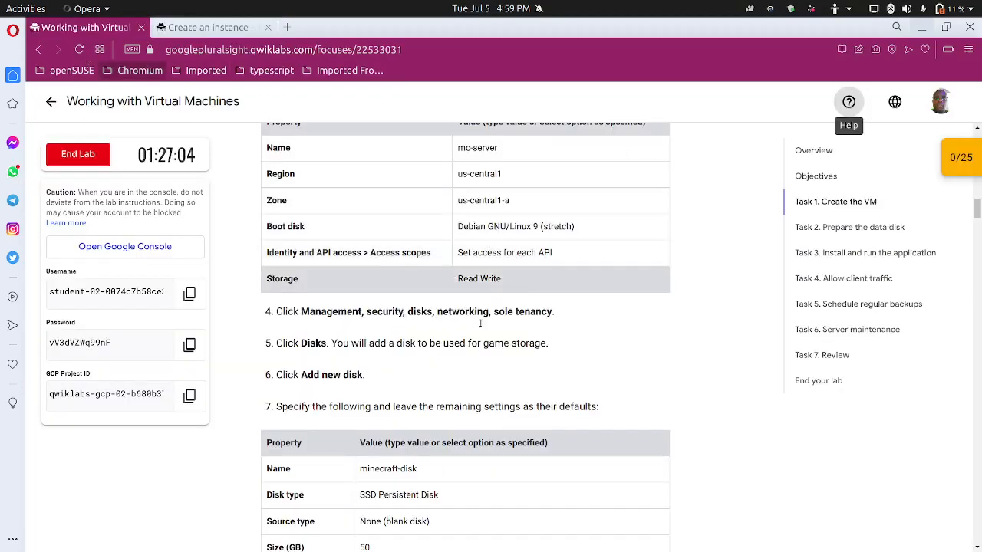
{"action": "scroll", "coordinate": [438, 334], "scroll_direction": "down", "scroll_amount": 5}
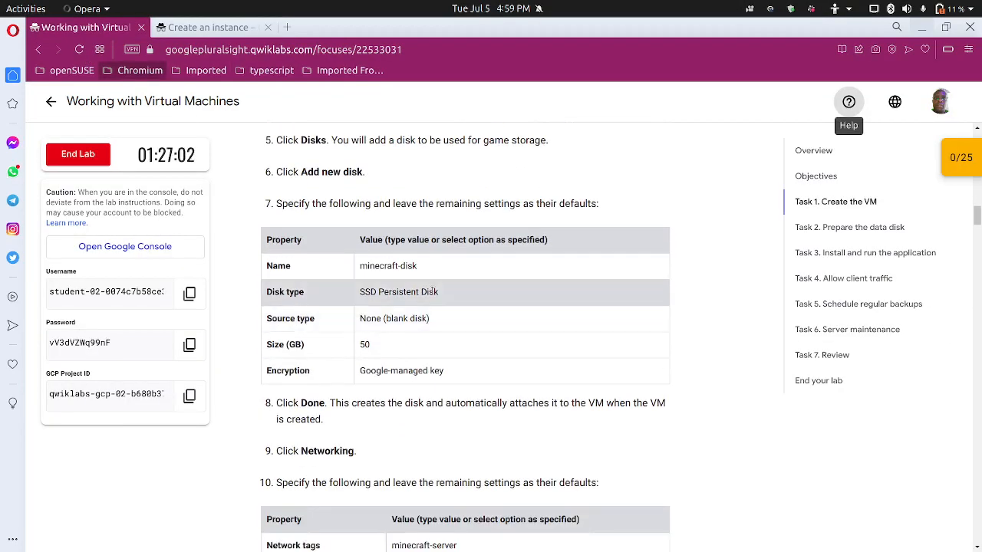
{"action": "left_click_drag", "start_coordinate": [420, 266], "coordinate": [351, 266]}
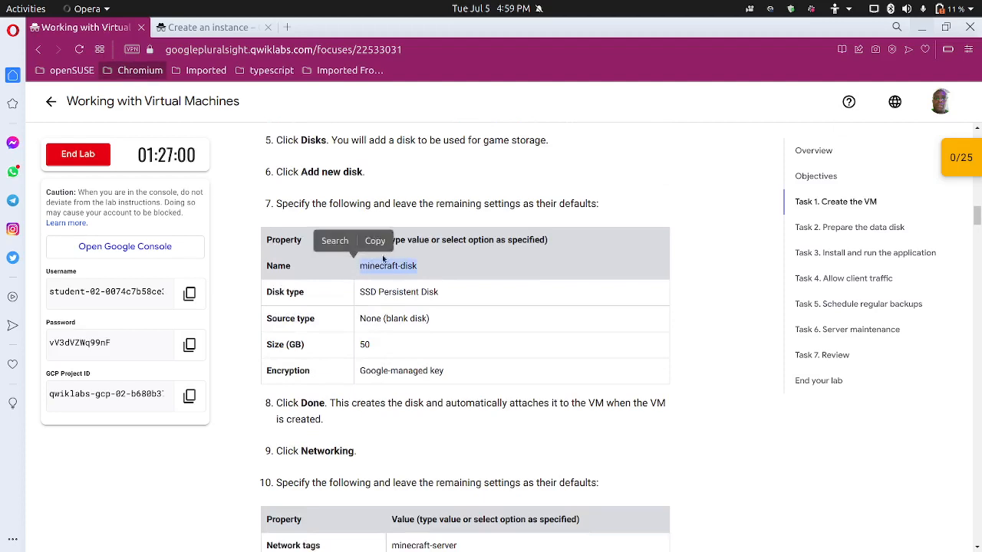
{"action": "left_click", "coordinate": [384, 239]}
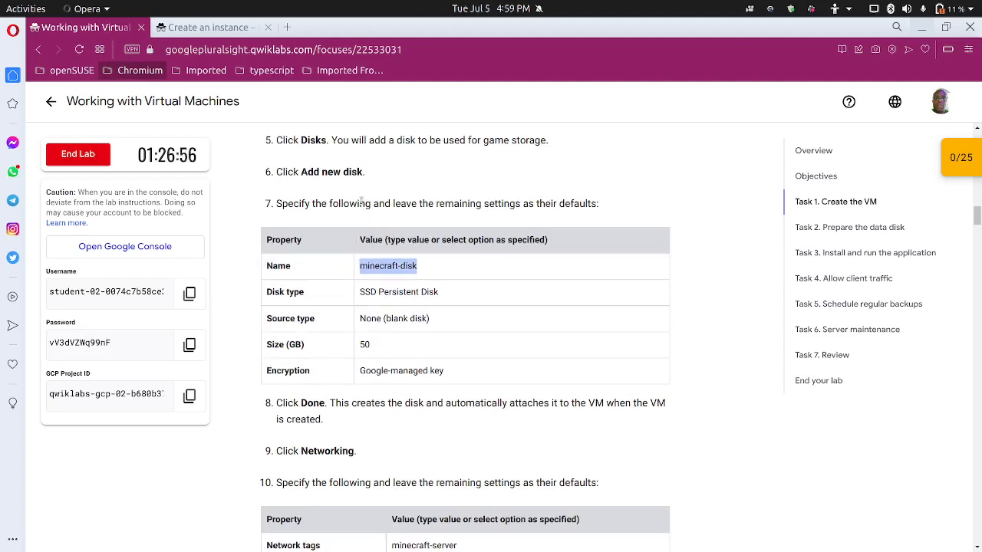
{"action": "left_click", "coordinate": [218, 28]}
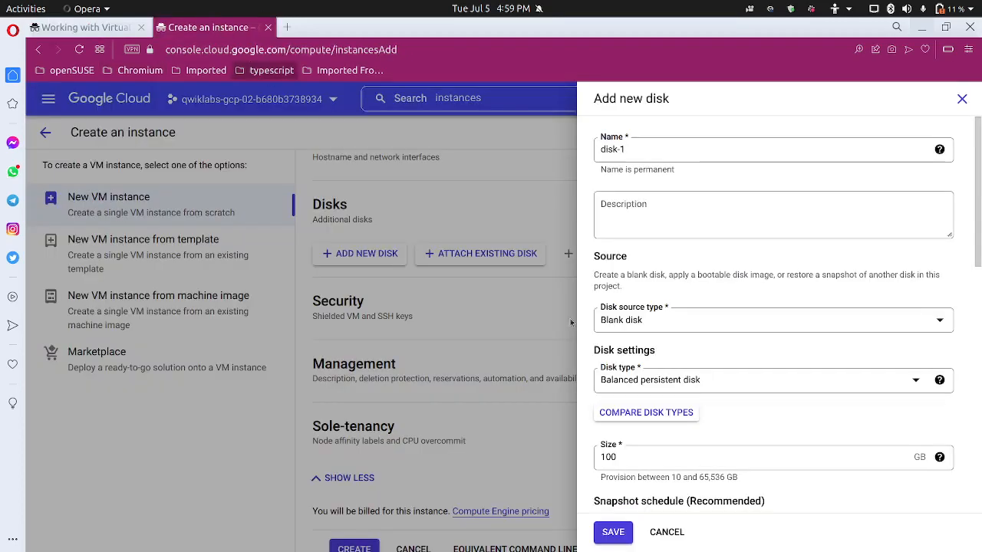
{"action": "left_click_drag", "start_coordinate": [634, 153], "coordinate": [570, 141]}
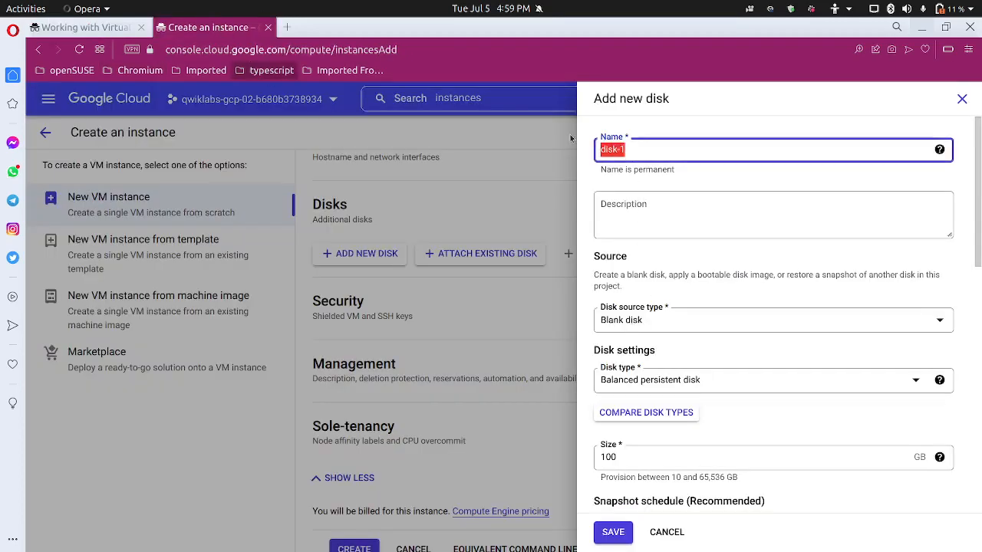
{"action": "key", "text": "ctrl+v"}
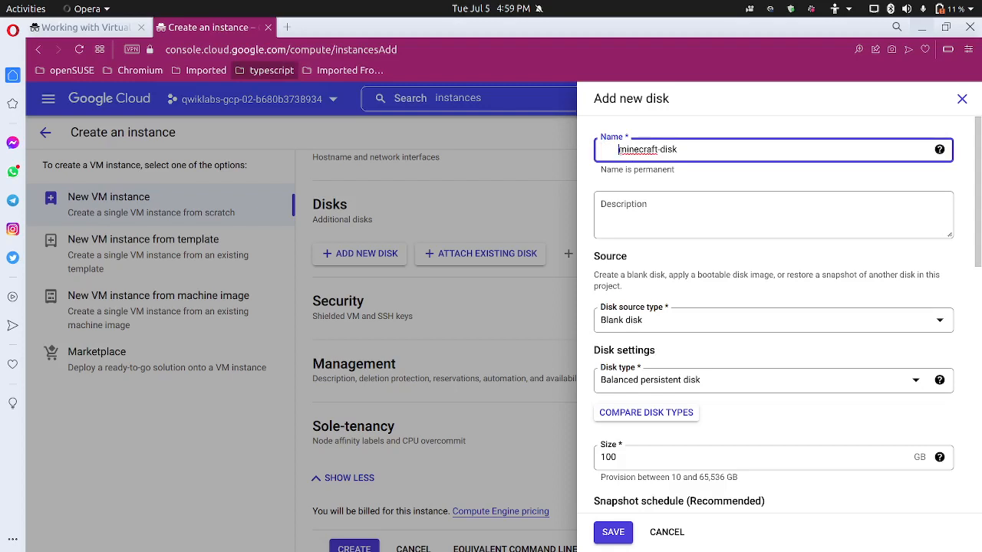
{"action": "key", "text": "BackSpace"}
{"action": "key", "text": "BackSpace"}
{"action": "key", "text": "BackSpace"}
{"action": "key", "text": "BackSpace"}
{"action": "key", "text": "BackSpace"}
{"action": "key", "text": "BackSpace"}
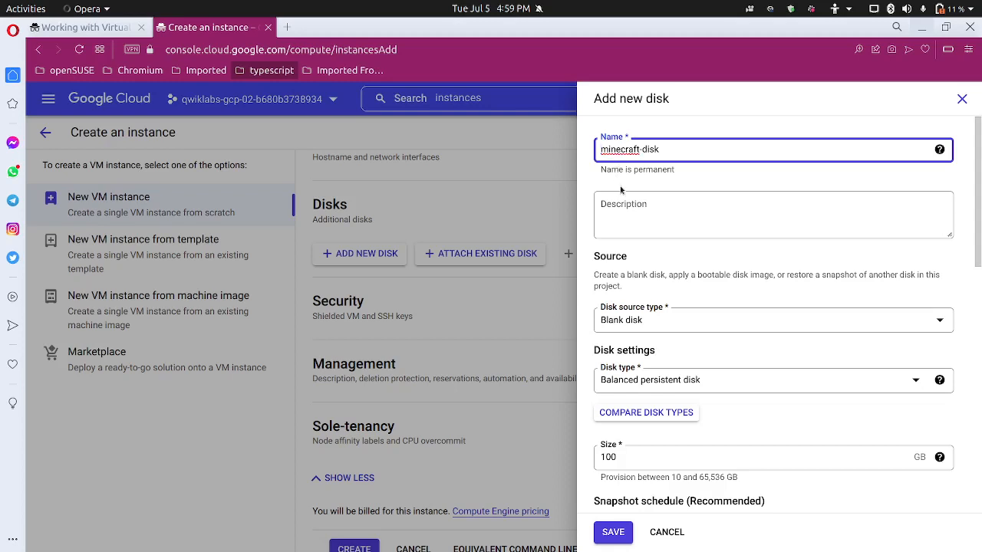
Set the new disk's type to SSD persistent disk.
{"action": "left_click", "coordinate": [676, 382]}
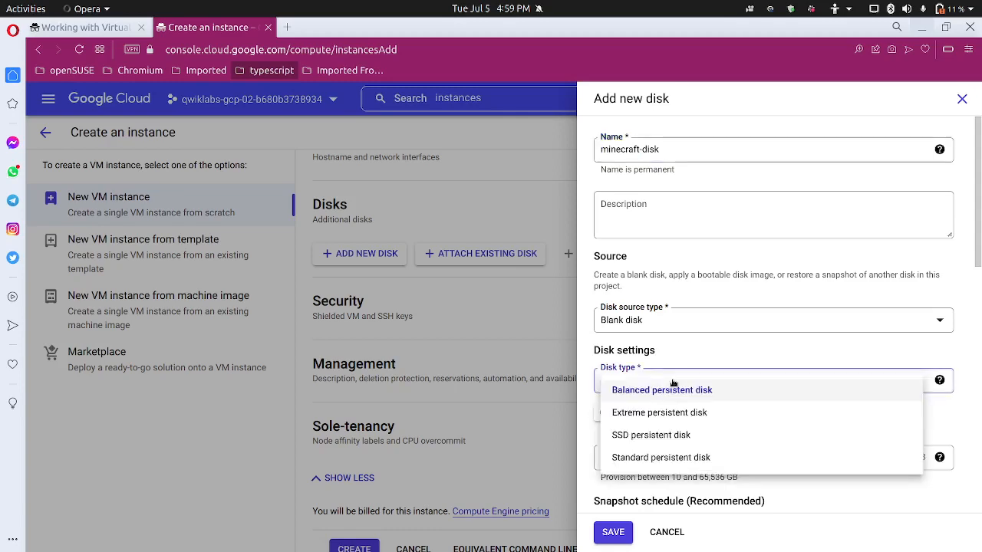
{"action": "left_click", "coordinate": [669, 430]}
{"action": "scroll", "coordinate": [755, 379], "scroll_direction": "down", "scroll_amount": 2}
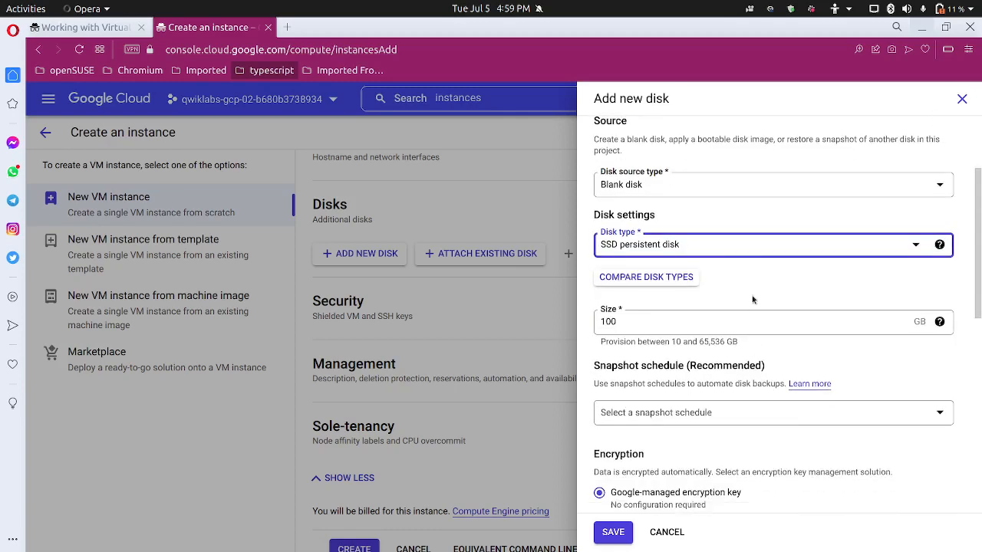
{"action": "left_click", "coordinate": [769, 243]}
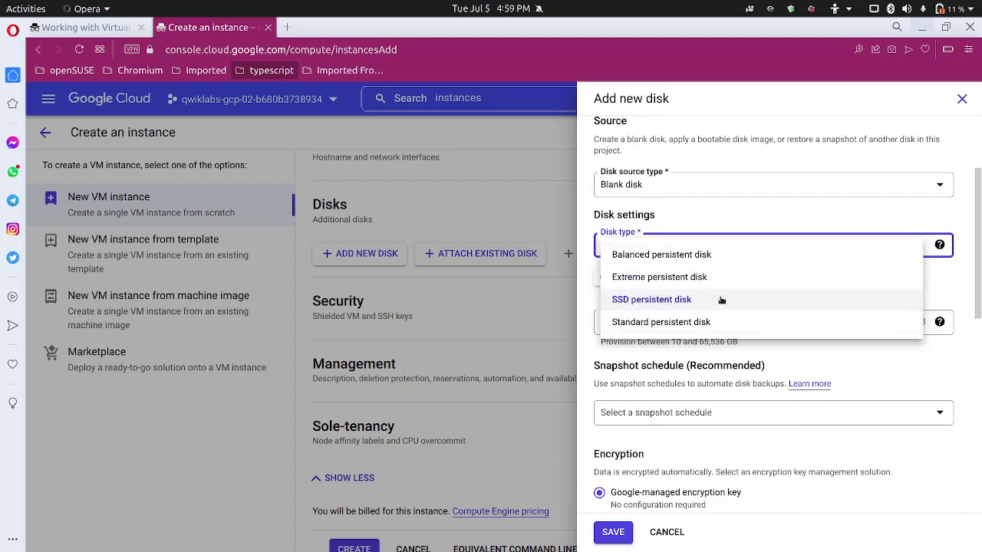
{"action": "key", "text": "Return"}
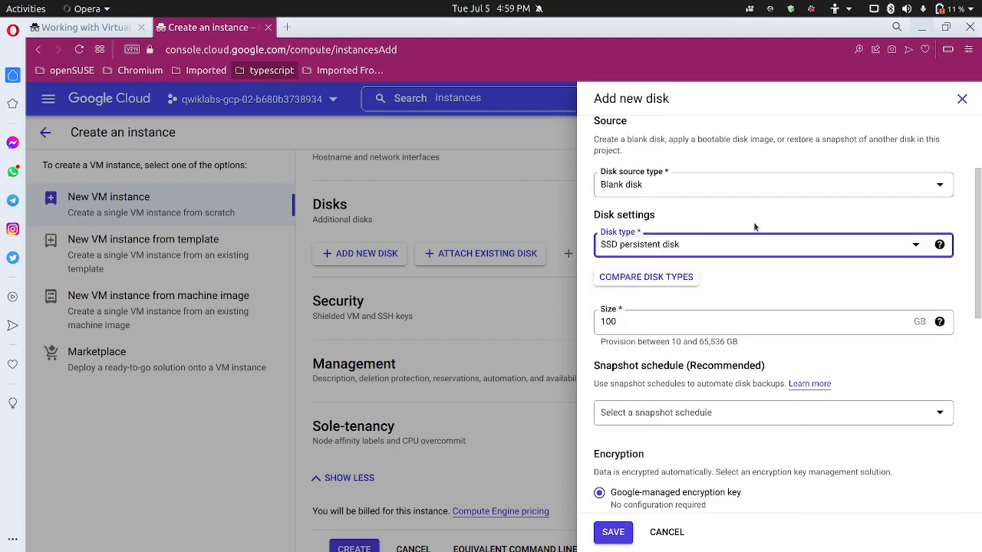
Set the new disk's size to 50 GB and save the disk.
{"action": "left_click_drag", "start_coordinate": [639, 330], "coordinate": [591, 322]}
{"action": "left_click", "coordinate": [626, 323]}
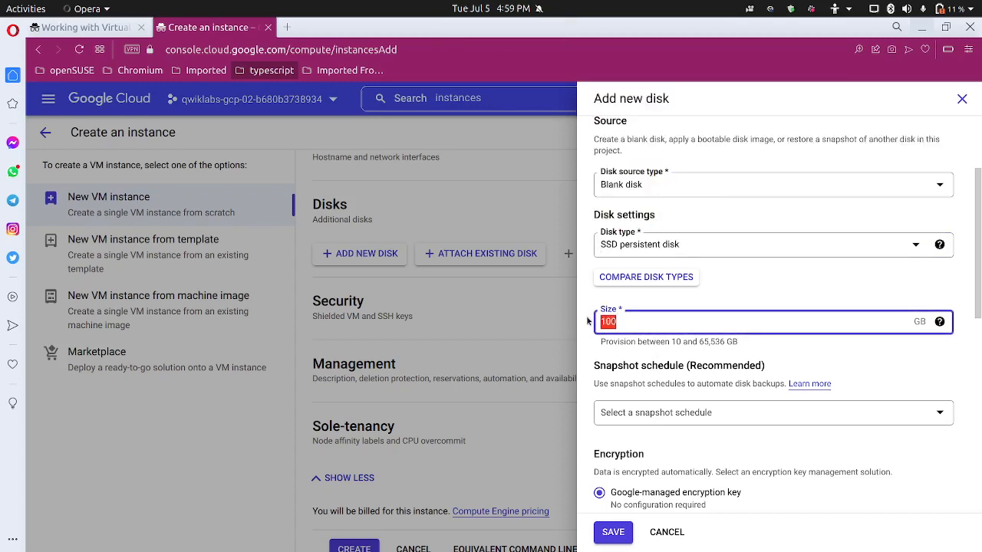
{"action": "type", "text": "50"}
{"action": "scroll", "coordinate": [698, 420], "scroll_direction": "down", "scroll_amount": 3}
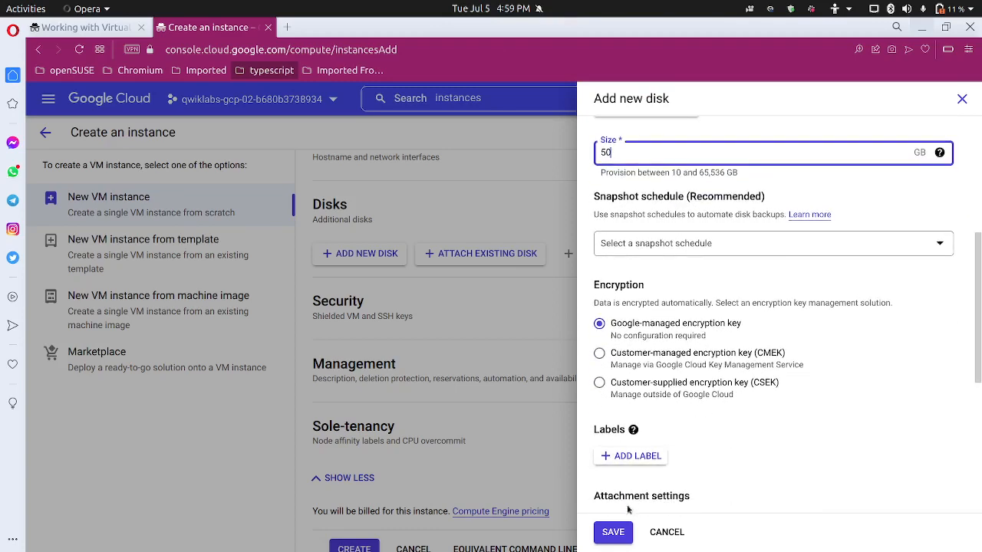
{"action": "left_click", "coordinate": [612, 531]}
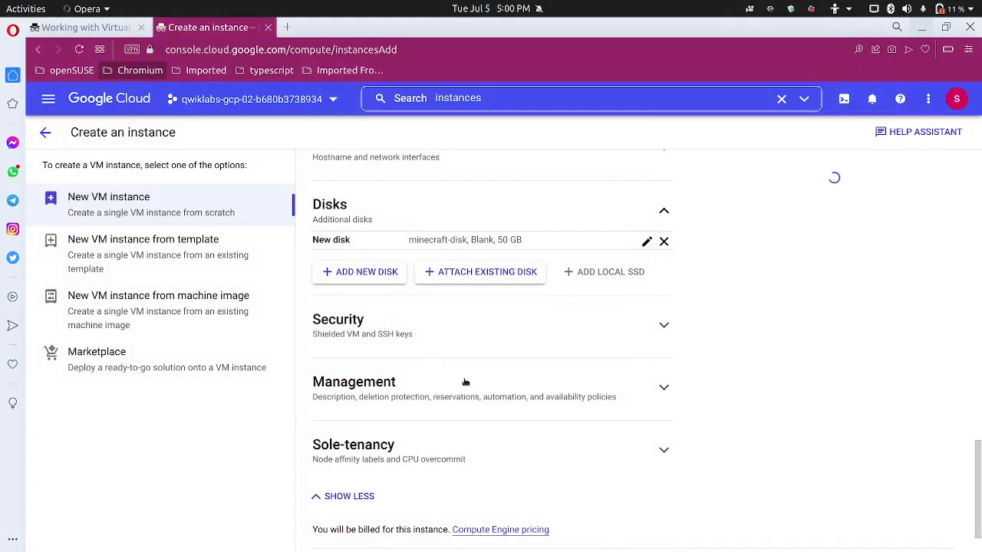
Set the instance's access scopes to be defined per API and give Storage Read Write access.
{"action": "scroll", "coordinate": [464, 382], "scroll_direction": "down", "scroll_amount": 1}
{"action": "scroll", "coordinate": [464, 381], "scroll_direction": "down", "scroll_amount": 1}
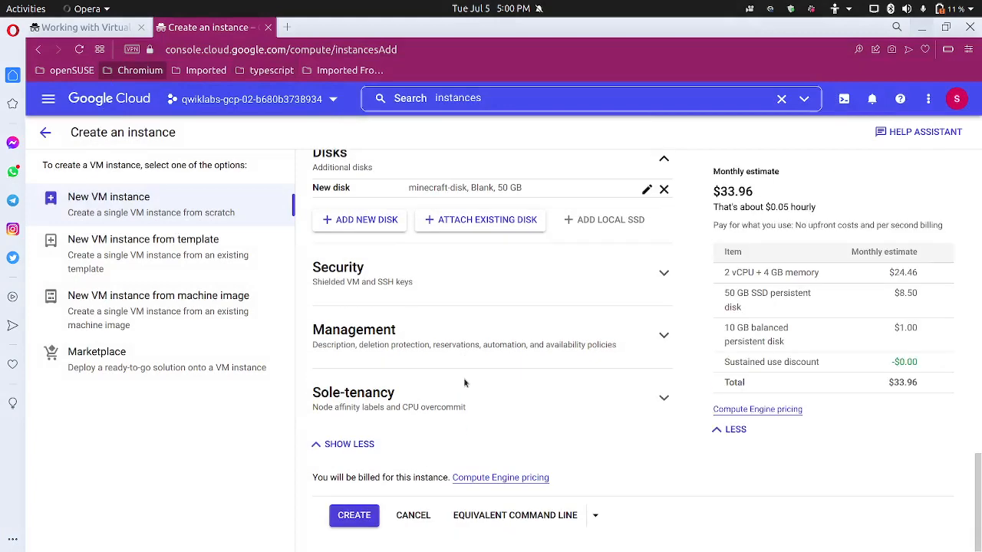
{"action": "scroll", "coordinate": [464, 381], "scroll_direction": "up", "scroll_amount": 8}
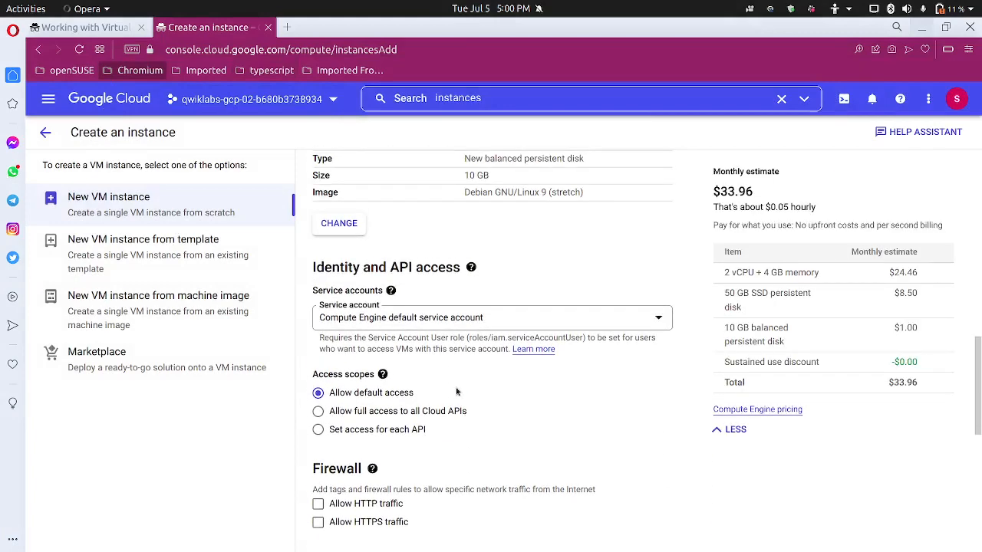
{"action": "left_click", "coordinate": [365, 433]}
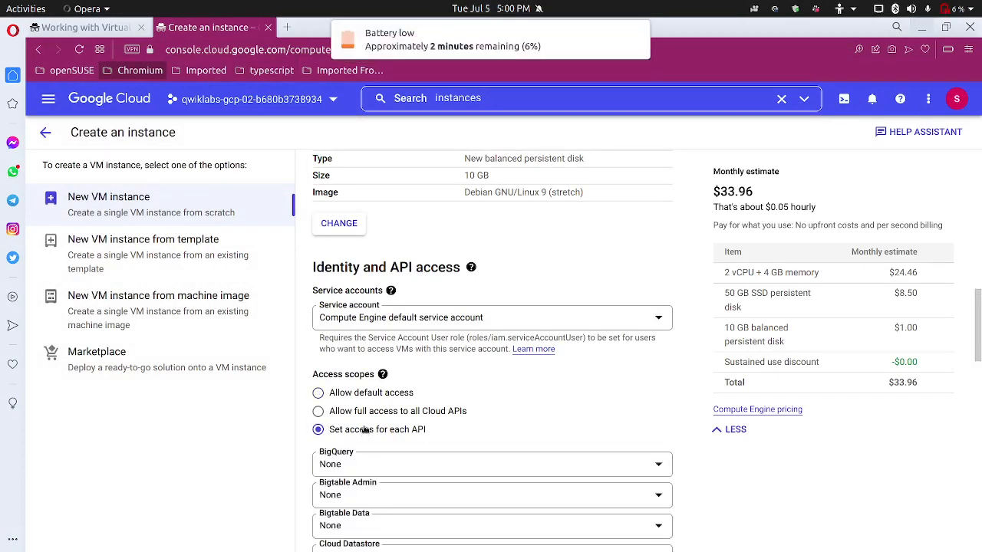
{"action": "scroll", "coordinate": [407, 428], "scroll_direction": "down", "scroll_amount": 5}
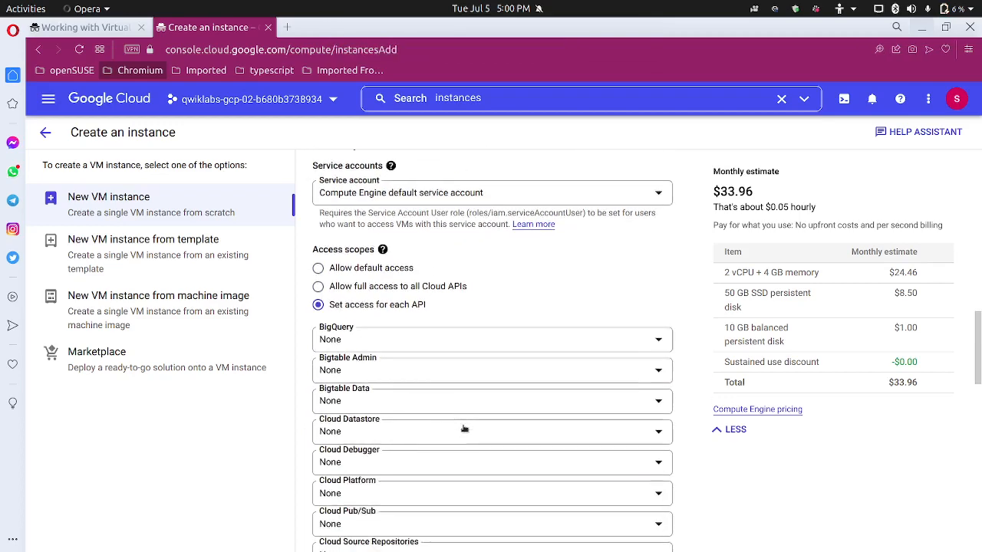
{"action": "scroll", "coordinate": [379, 448], "scroll_direction": "down", "scroll_amount": 3}
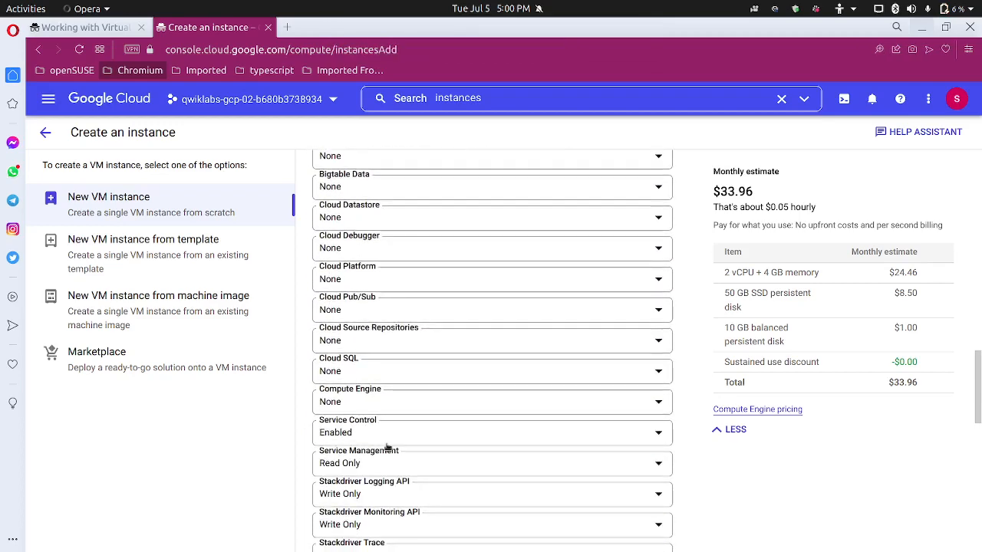
{"action": "scroll", "coordinate": [425, 479], "scroll_direction": "down", "scroll_amount": 2}
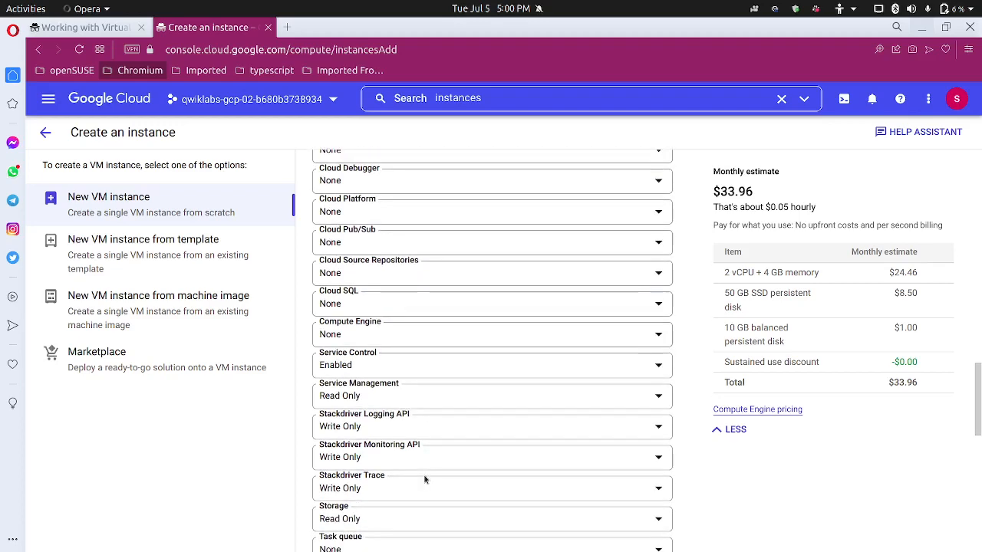
{"action": "left_click", "coordinate": [381, 521]}
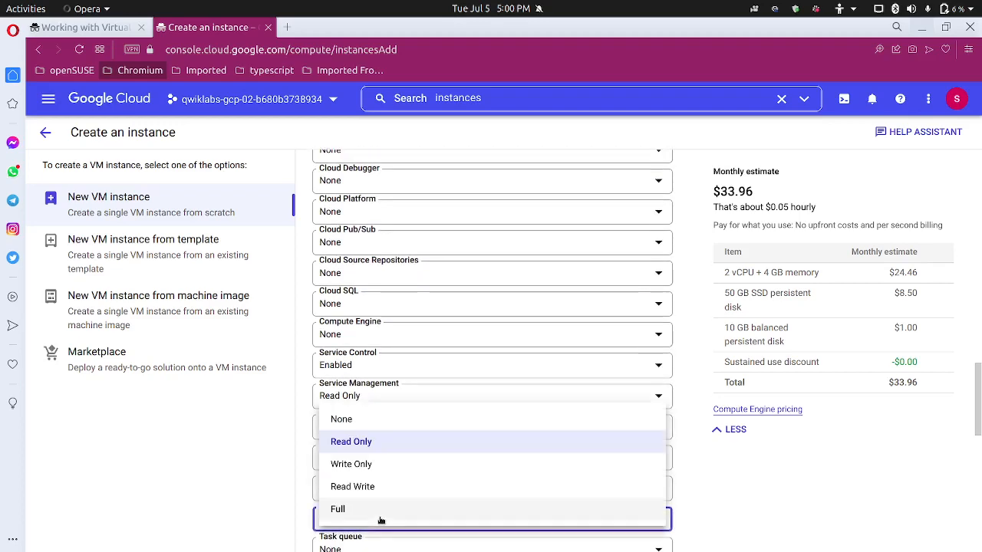
{"action": "left_click", "coordinate": [379, 488]}
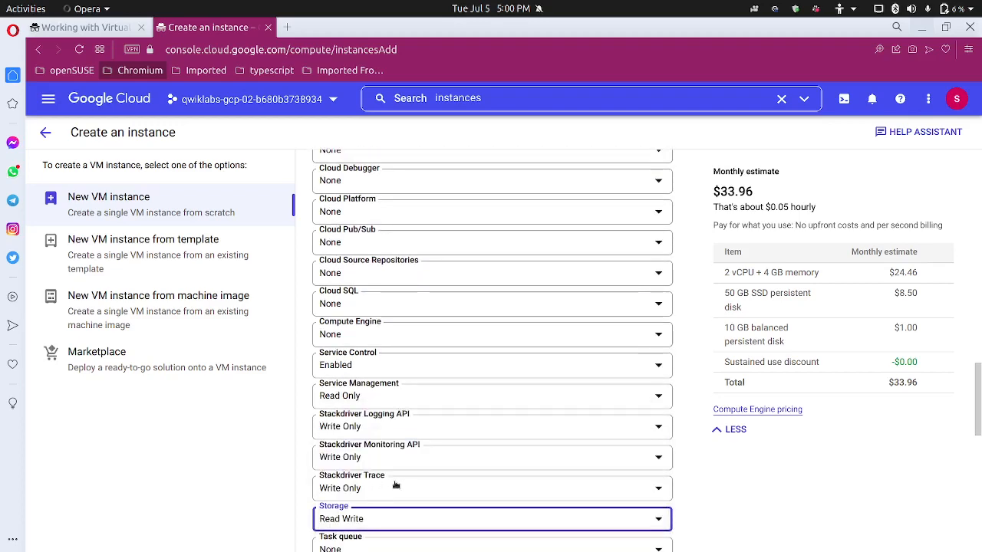
Check the networking values in the lab instructions and expand the Networking section of the instance form.
{"action": "left_click", "coordinate": [128, 29]}
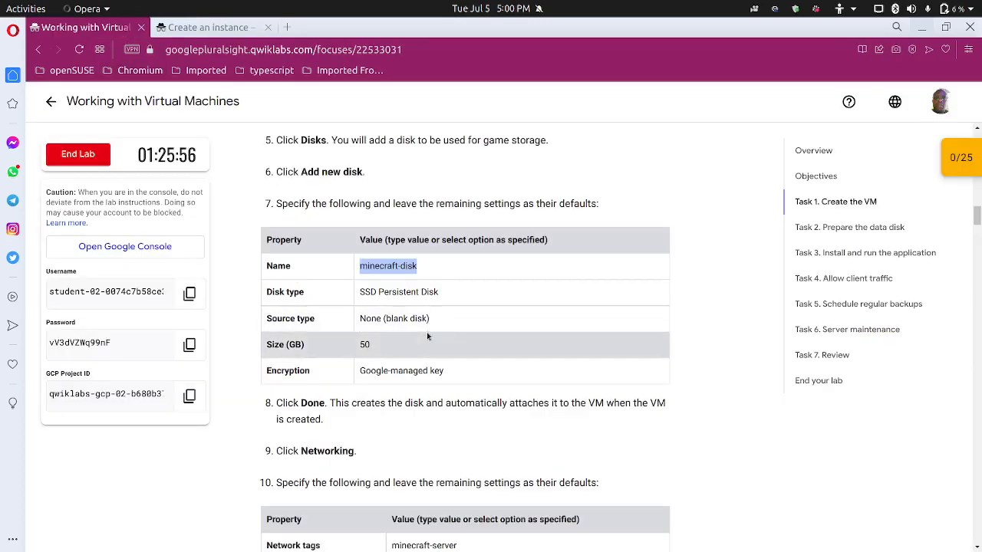
{"action": "scroll", "coordinate": [421, 345], "scroll_direction": "down", "scroll_amount": 4}
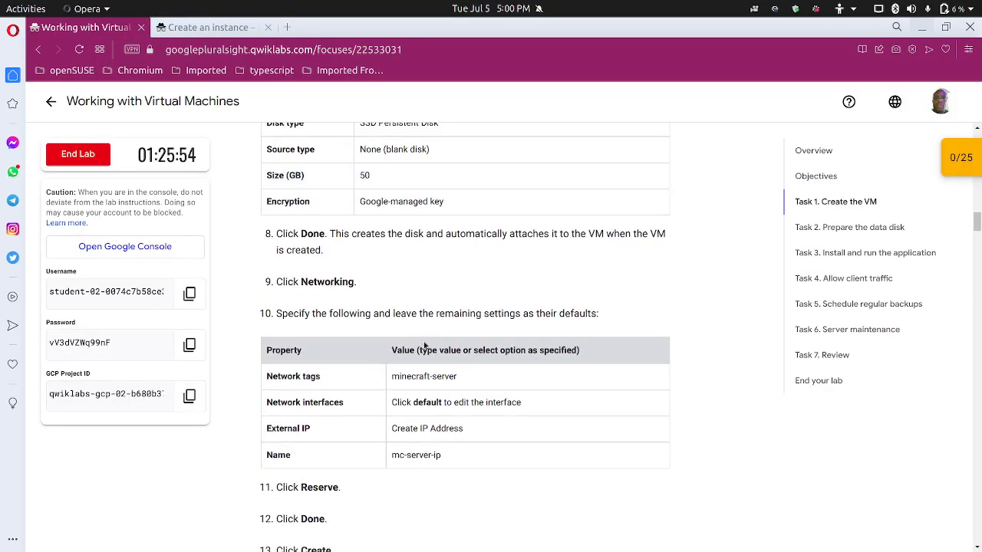
{"action": "left_click", "coordinate": [207, 27]}
{"action": "scroll", "coordinate": [443, 338], "scroll_direction": "up", "scroll_amount": 10}
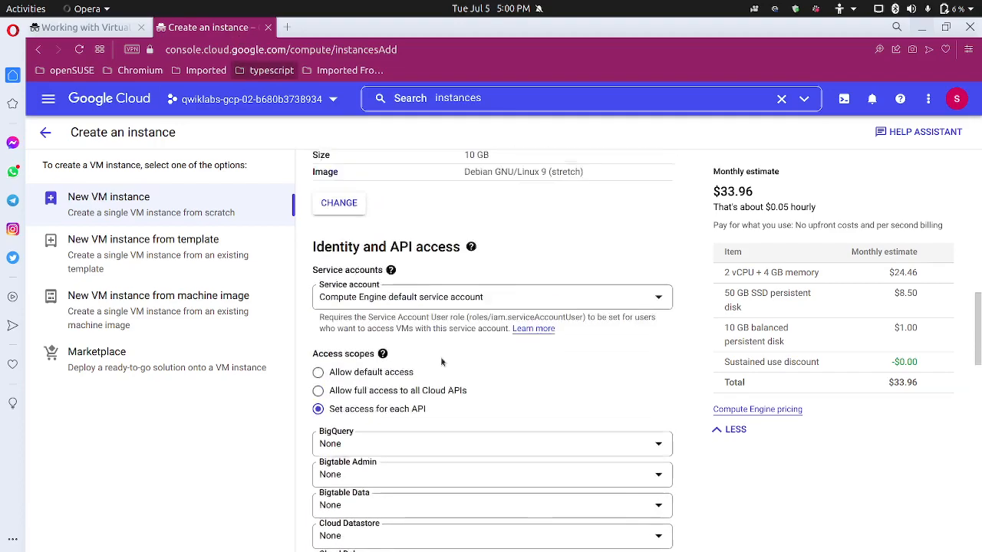
{"action": "scroll", "coordinate": [441, 358], "scroll_direction": "up", "scroll_amount": 3}
{"action": "scroll", "coordinate": [440, 357], "scroll_direction": "down", "scroll_amount": 8}
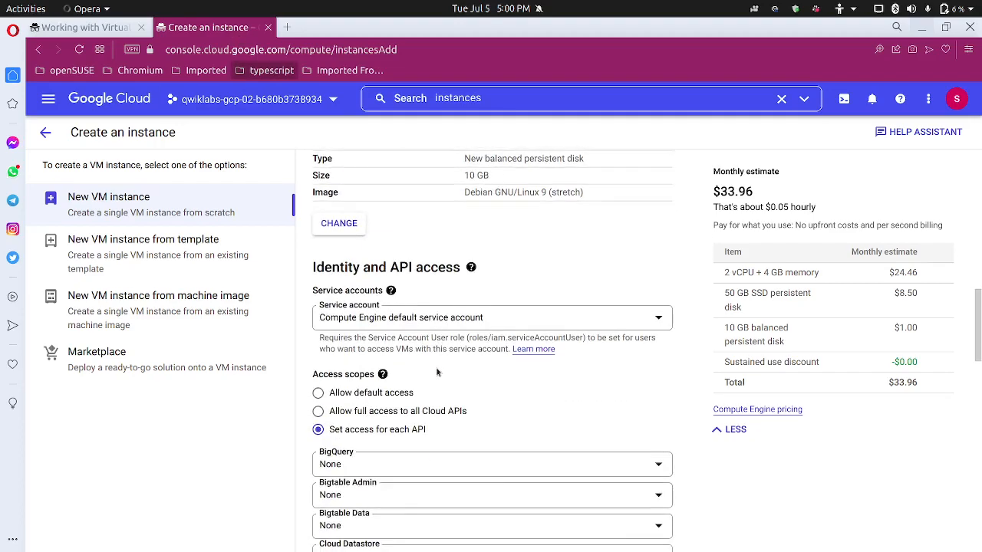
{"action": "scroll", "coordinate": [430, 377], "scroll_direction": "down", "scroll_amount": 8}
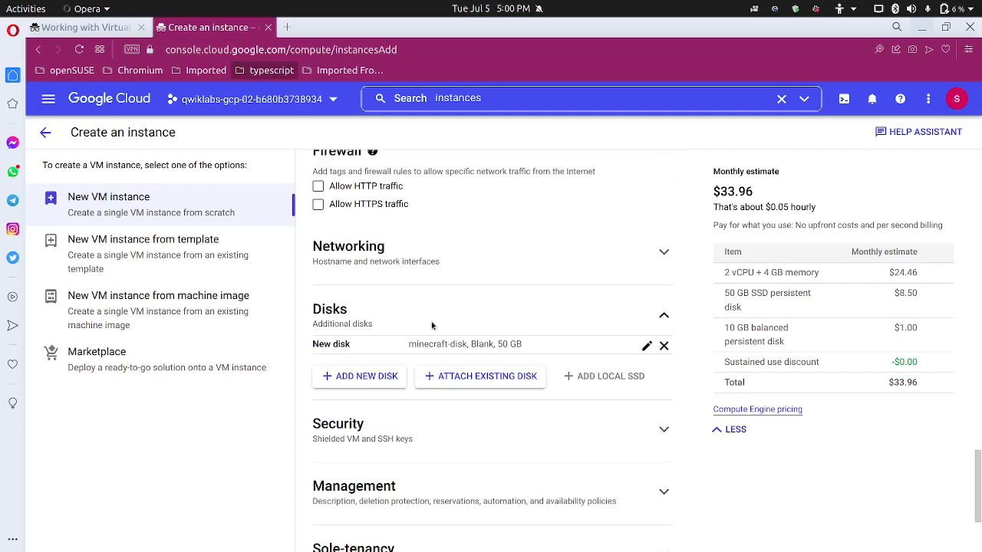
{"action": "left_click", "coordinate": [429, 253]}
{"action": "scroll", "coordinate": [453, 338], "scroll_direction": "down", "scroll_amount": 2}
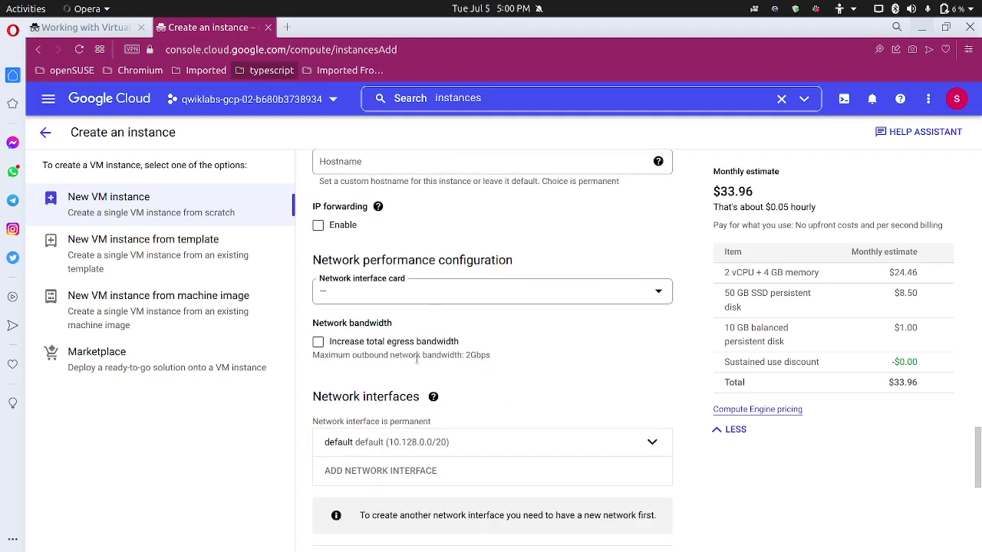
Open the default network interface for editing and start creating a new IP address for its external IPv4 address.
{"action": "mouse_move", "coordinate": [420, 399]}
{"action": "left_click", "coordinate": [551, 434]}
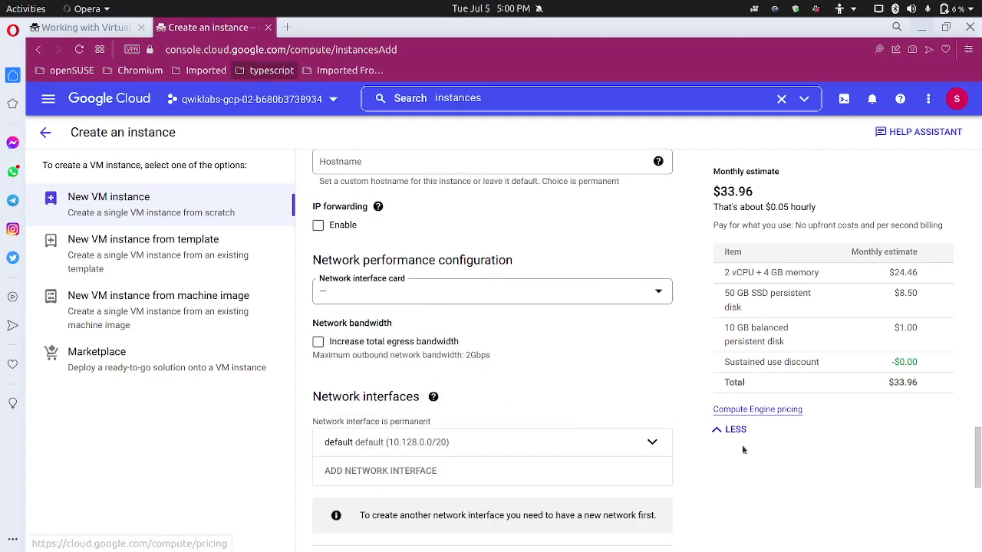
{"action": "left_click", "coordinate": [500, 449]}
{"action": "scroll", "coordinate": [500, 449], "scroll_direction": "down", "scroll_amount": 5}
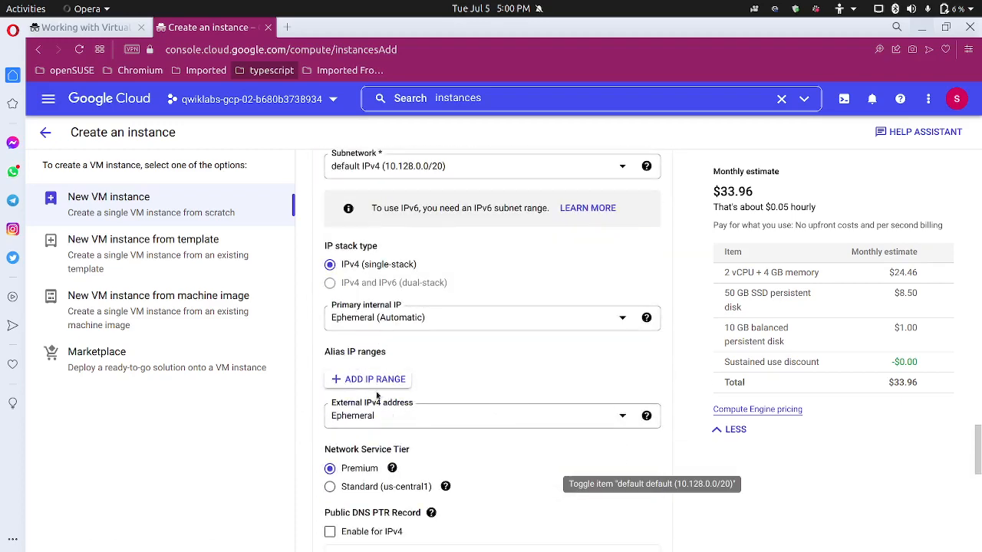
{"action": "left_click", "coordinate": [409, 420]}
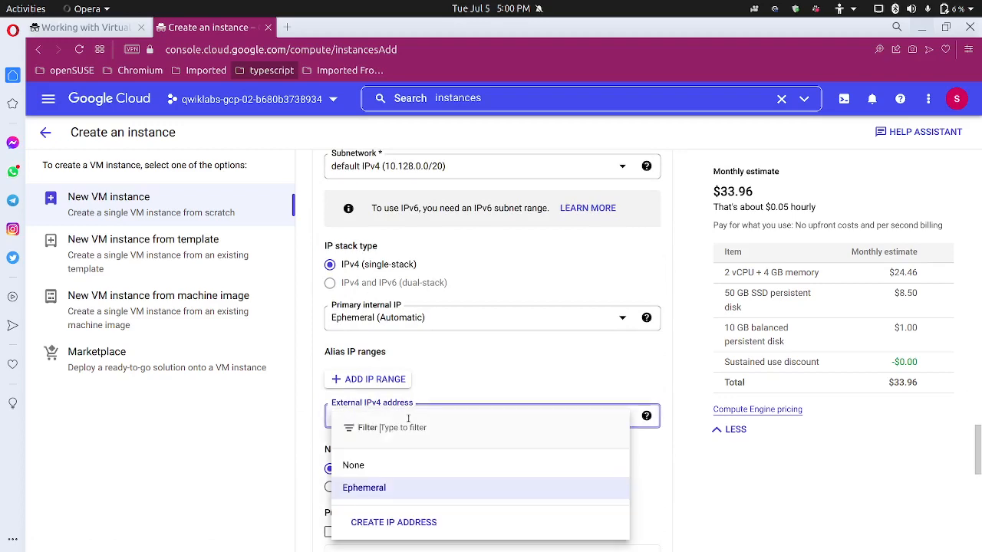
{"action": "left_click", "coordinate": [400, 520]}
Copy the IP address name from the lab instructions and reserve the static IP address as mc-server-ip.
{"action": "left_click", "coordinate": [94, 28]}
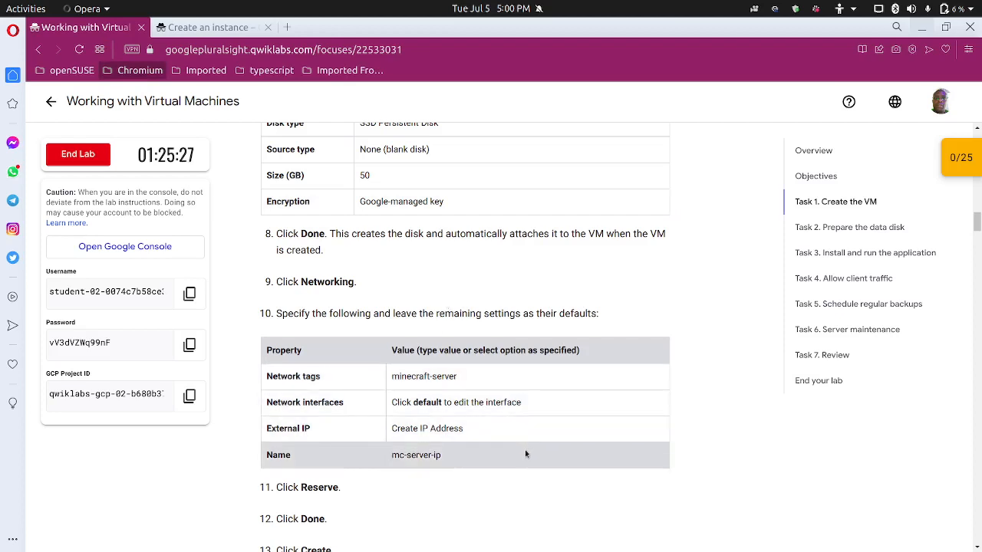
{"action": "left_click_drag", "start_coordinate": [452, 458], "coordinate": [393, 459]}
{"action": "key", "text": "ctrl+c"}
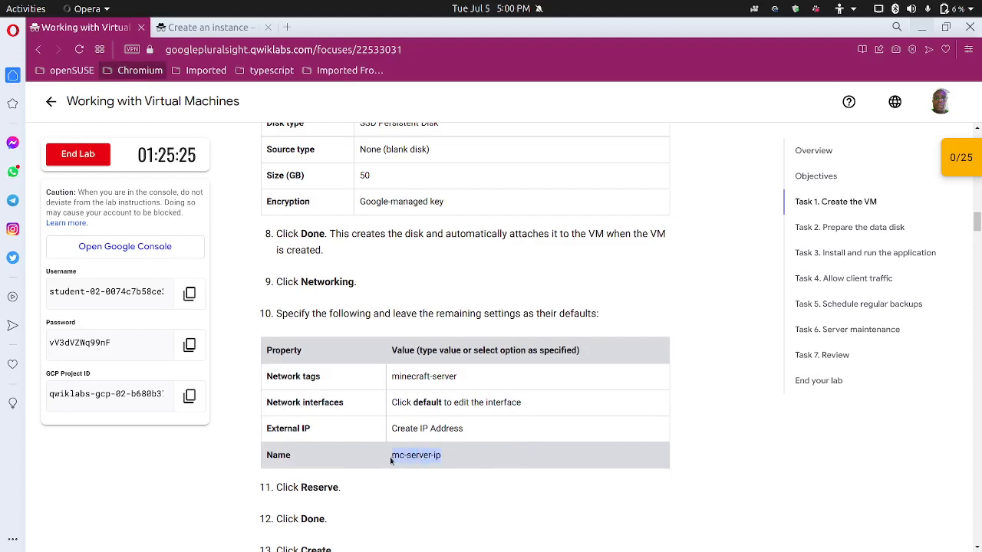
{"action": "left_click", "coordinate": [407, 429]}
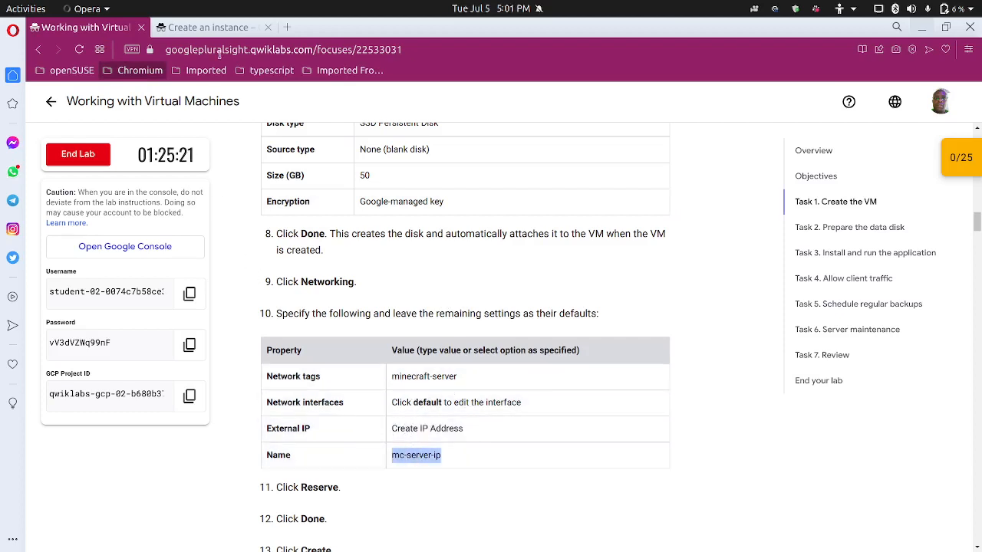
{"action": "left_click", "coordinate": [223, 18]}
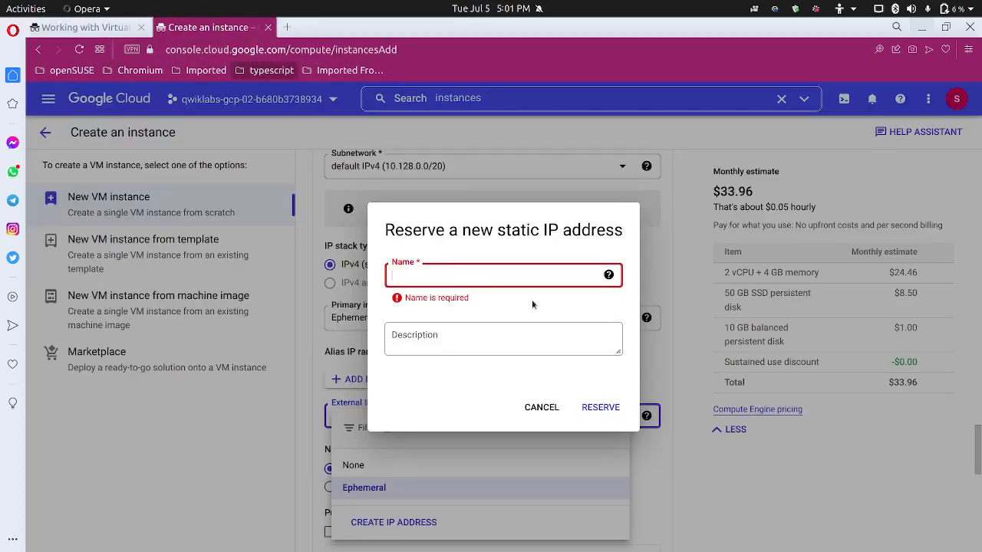
{"action": "key", "text": "ctrl+v"}
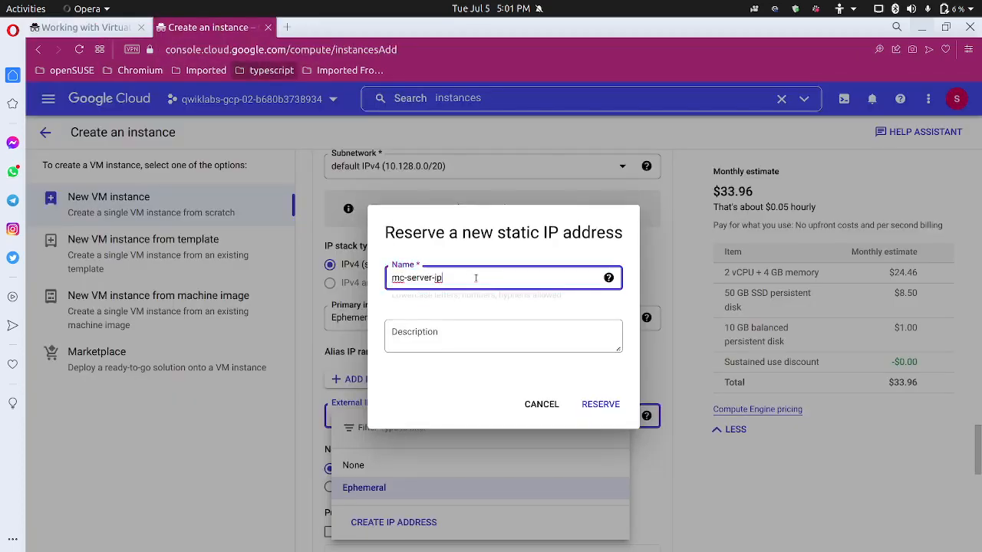
{"action": "left_click", "coordinate": [605, 407]}
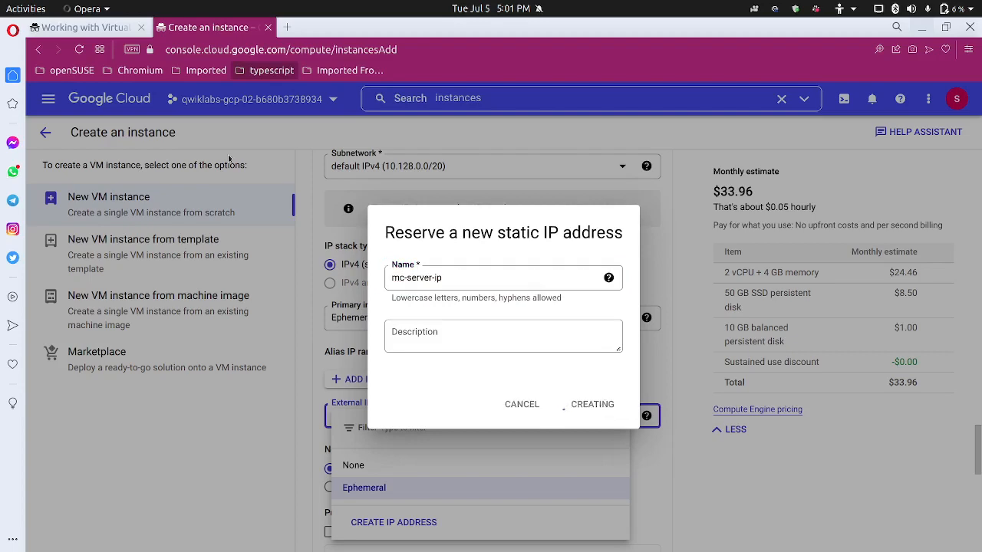
Copy the network tag from the lab instructions and set the instance's network tags to minecraft-server.
{"action": "left_click", "coordinate": [85, 27]}
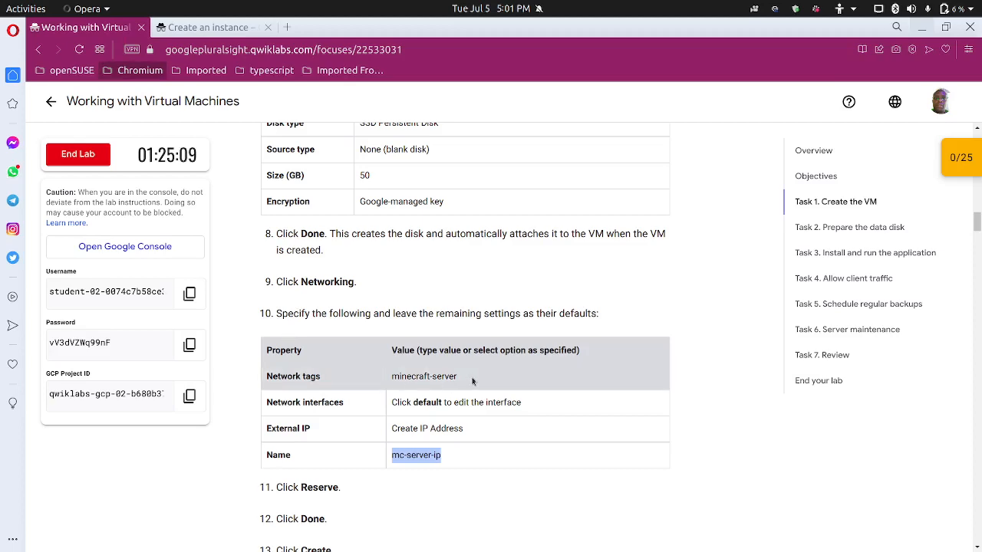
{"action": "left_click_drag", "start_coordinate": [471, 381], "coordinate": [390, 378]}
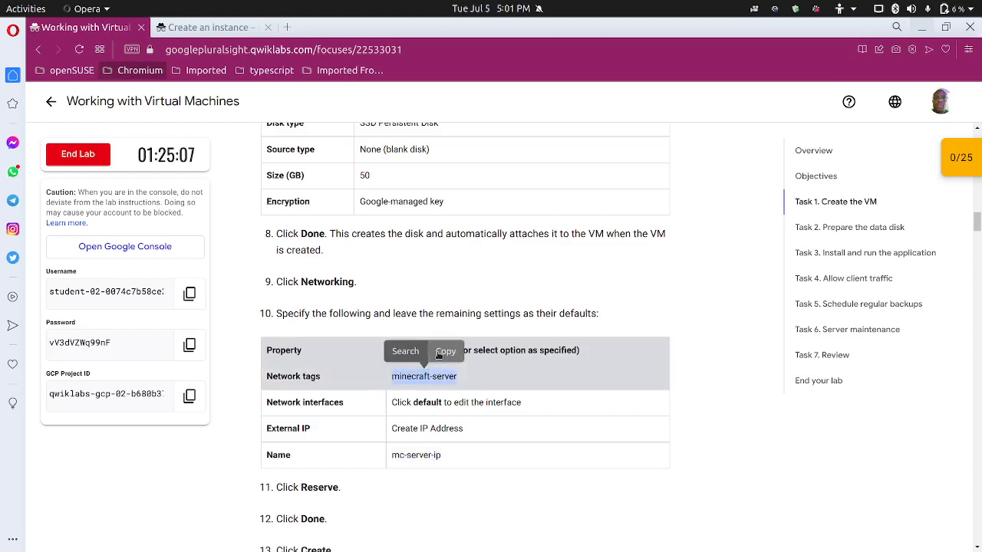
{"action": "left_click", "coordinate": [441, 354]}
{"action": "left_click", "coordinate": [206, 26]}
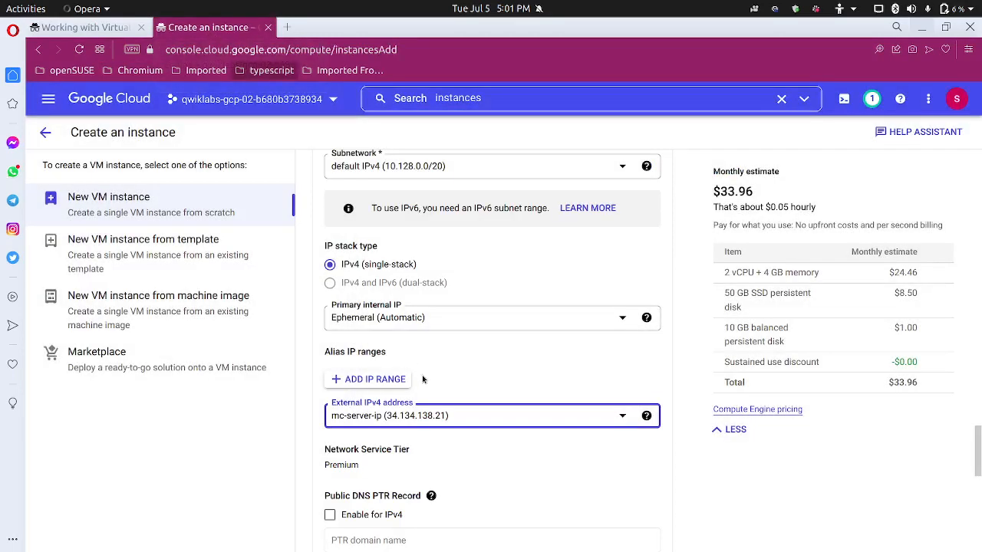
{"action": "scroll", "coordinate": [424, 379], "scroll_direction": "up", "scroll_amount": 3}
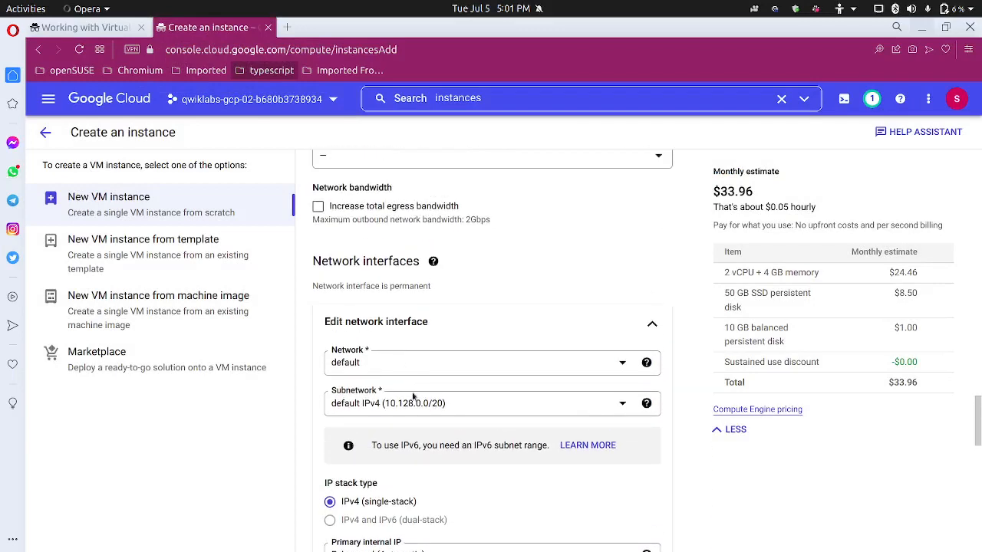
{"action": "scroll", "coordinate": [407, 392], "scroll_direction": "up", "scroll_amount": 4}
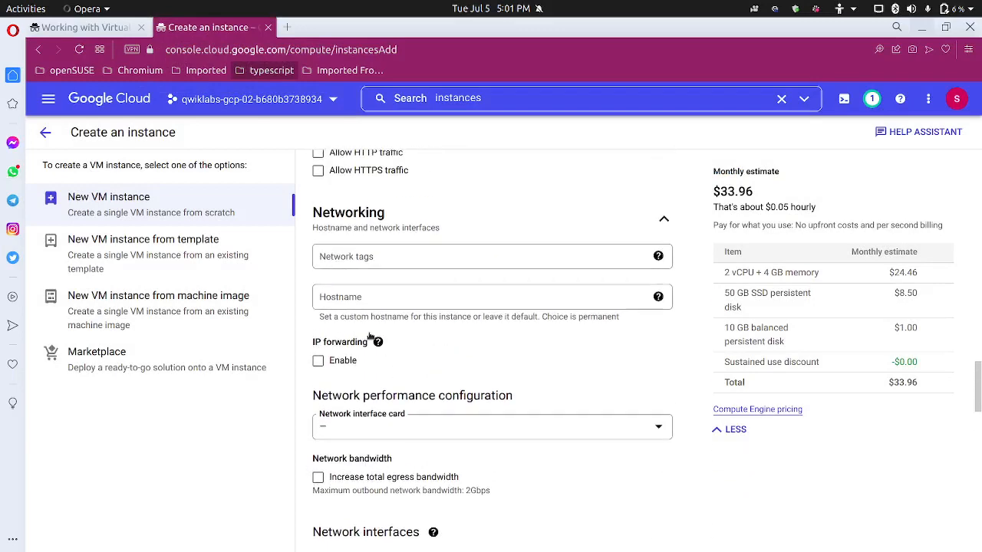
{"action": "left_click", "coordinate": [364, 257]}
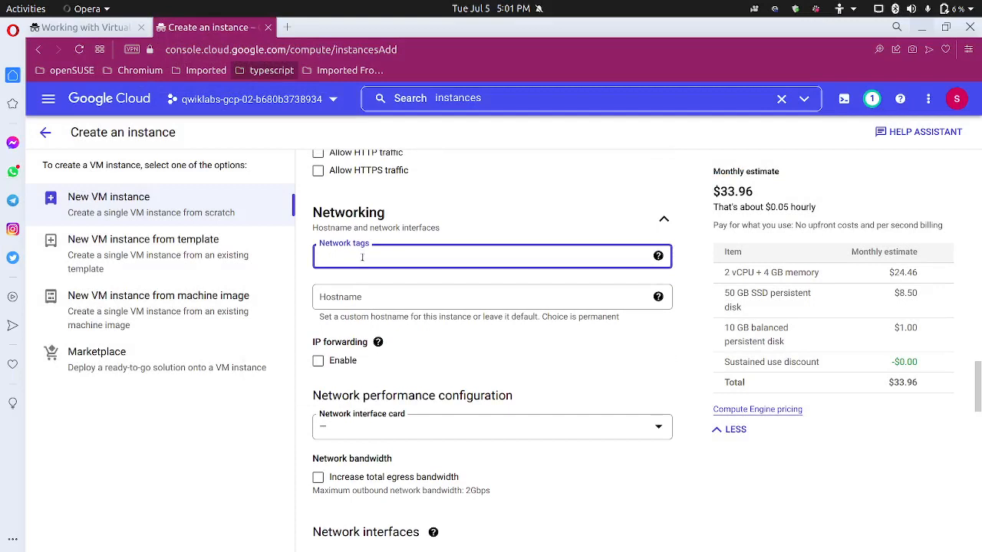
{"action": "key", "text": "ctrl+v"}
{"action": "left_click", "coordinate": [467, 228]}
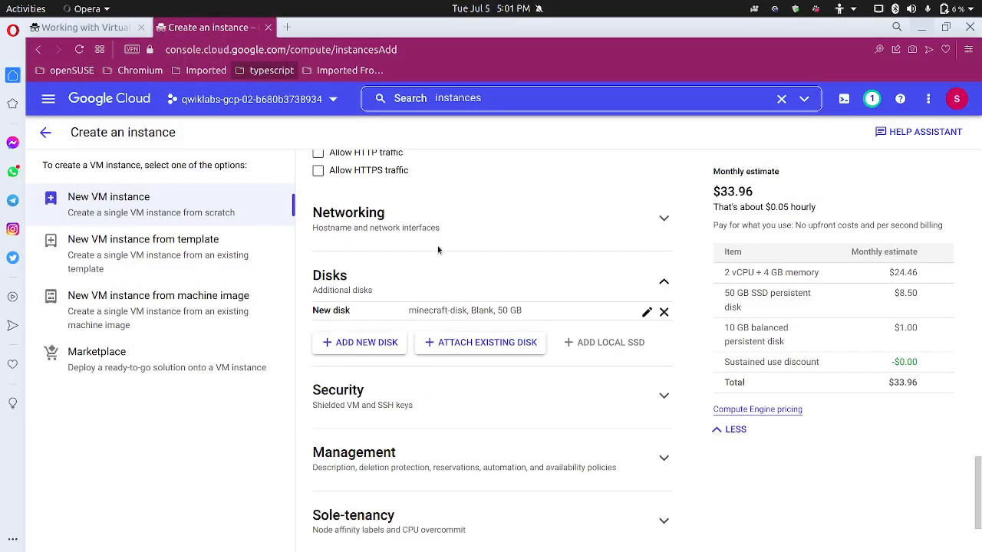
{"action": "left_click", "coordinate": [438, 247]}
Review the network interface and remaining instance settings, and check the final VM creation steps in the lab instructions.
{"action": "scroll", "coordinate": [416, 395], "scroll_direction": "down", "scroll_amount": 5}
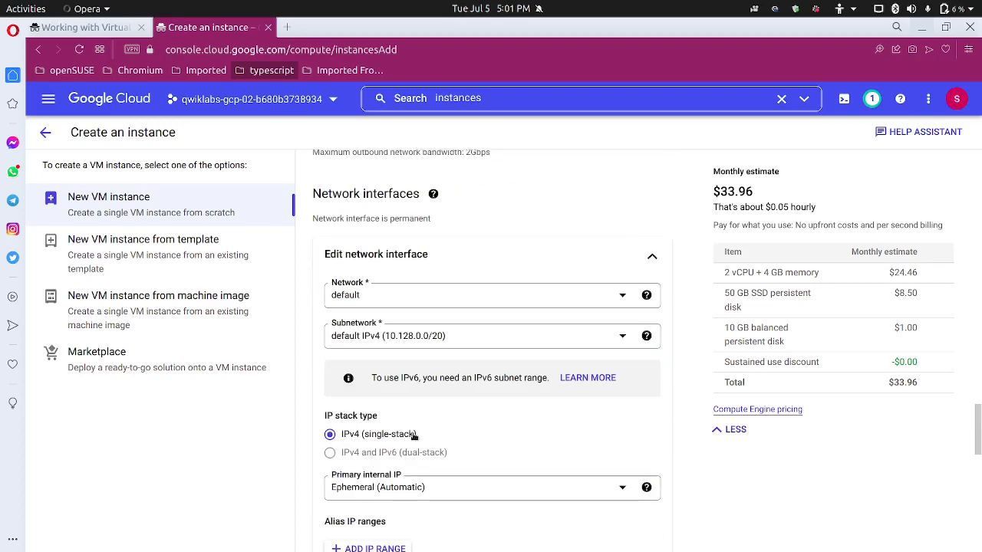
{"action": "scroll", "coordinate": [339, 425], "scroll_direction": "down", "scroll_amount": 6}
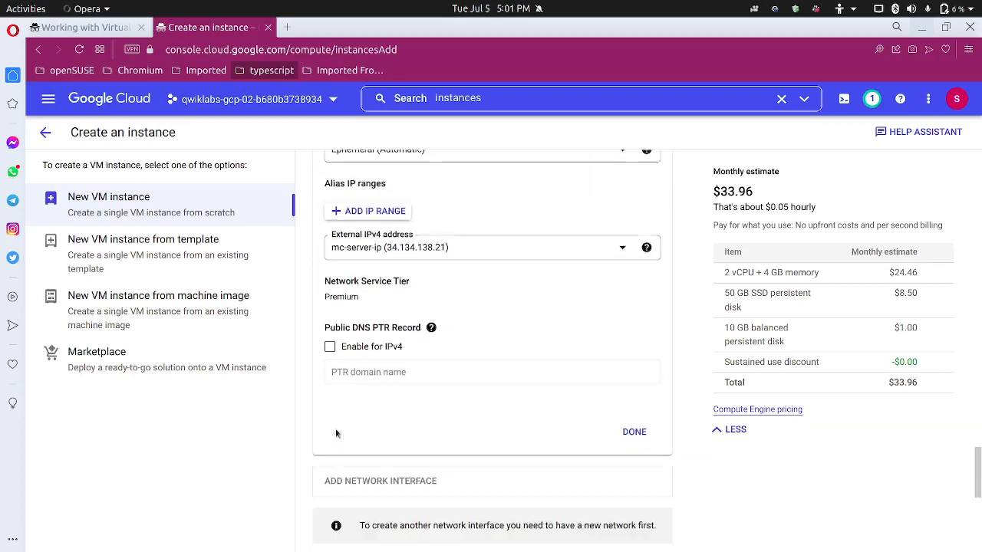
{"action": "scroll", "coordinate": [335, 417], "scroll_direction": "down", "scroll_amount": 3}
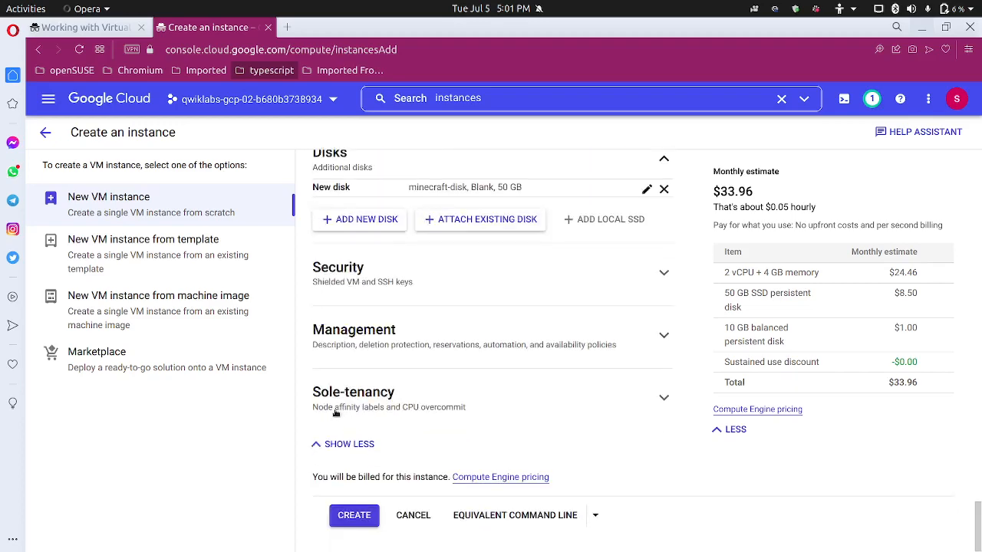
{"action": "left_click", "coordinate": [84, 27]}
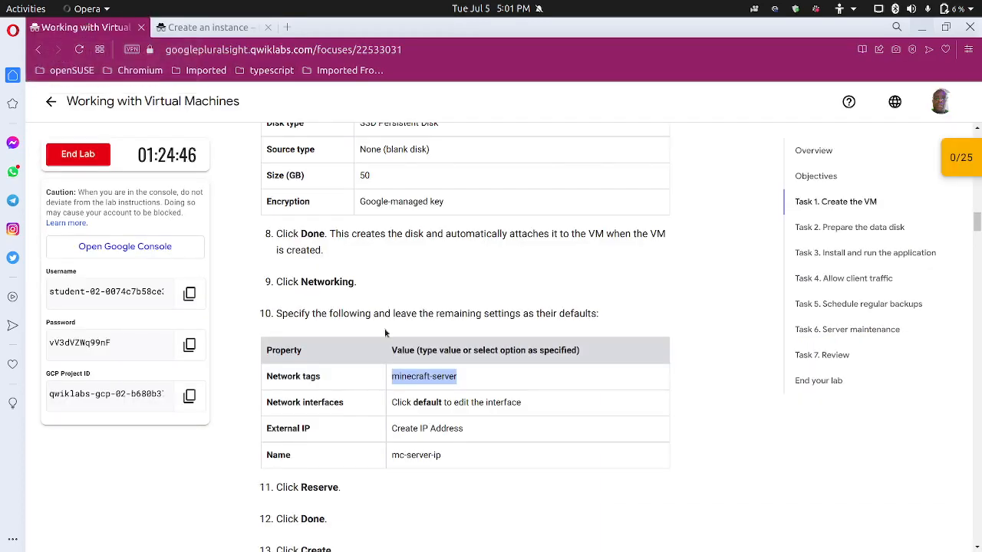
{"action": "scroll", "coordinate": [385, 332], "scroll_direction": "down", "scroll_amount": 5}
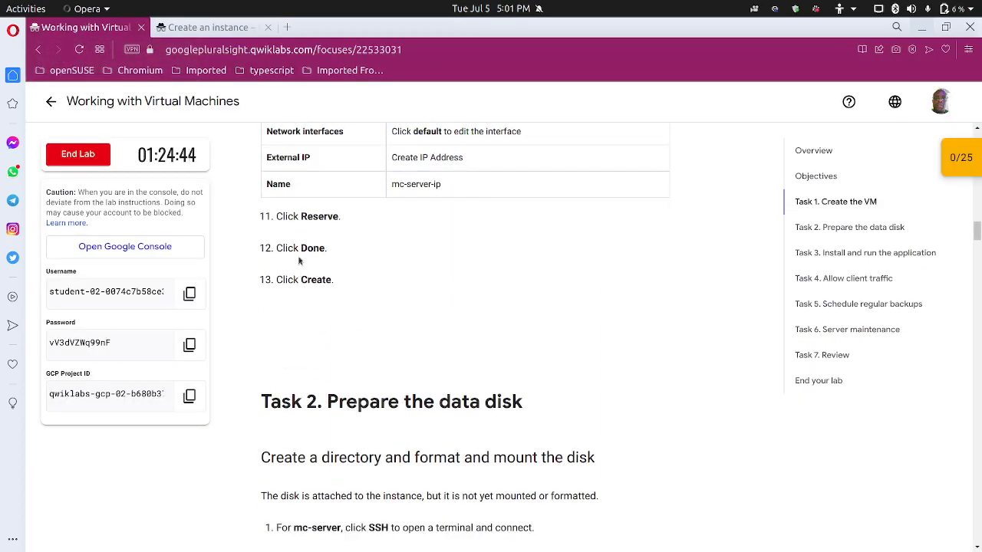
Finish editing the default network interface with the mc-server-ip address and create the VM instance.
{"action": "left_click", "coordinate": [227, 29]}
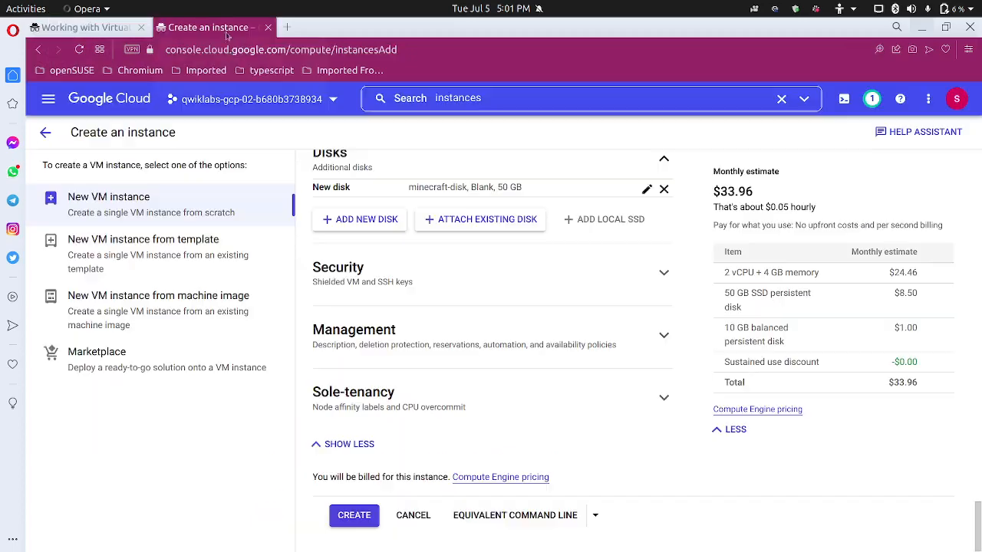
{"action": "scroll", "coordinate": [357, 340], "scroll_direction": "up", "scroll_amount": 2}
{"action": "scroll", "coordinate": [359, 337], "scroll_direction": "down", "scroll_amount": 2}
{"action": "scroll", "coordinate": [360, 331], "scroll_direction": "up", "scroll_amount": 2}
{"action": "scroll", "coordinate": [363, 330], "scroll_direction": "up", "scroll_amount": 3}
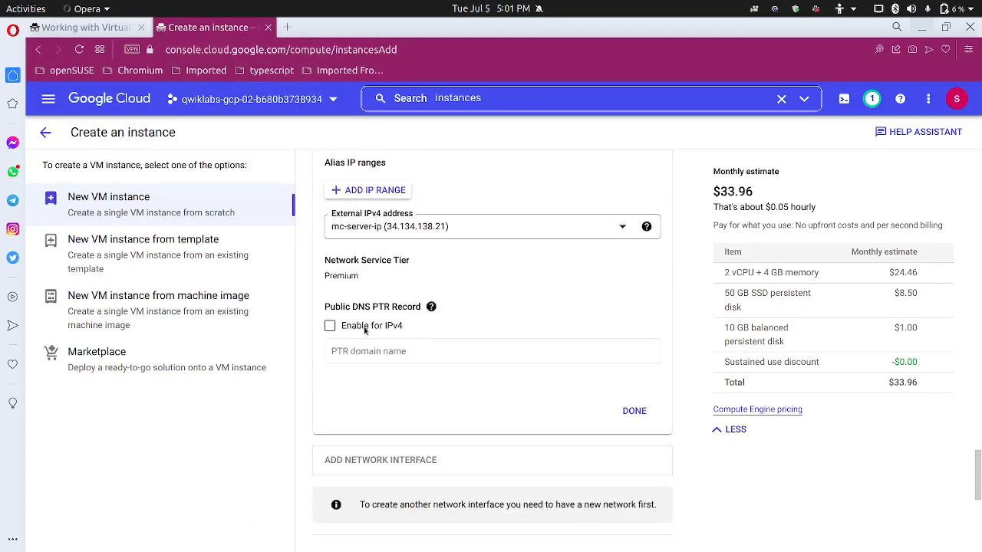
{"action": "left_click", "coordinate": [634, 410]}
{"action": "scroll", "coordinate": [568, 418], "scroll_direction": "up", "scroll_amount": 7}
{"action": "scroll", "coordinate": [433, 411], "scroll_direction": "down", "scroll_amount": 6}
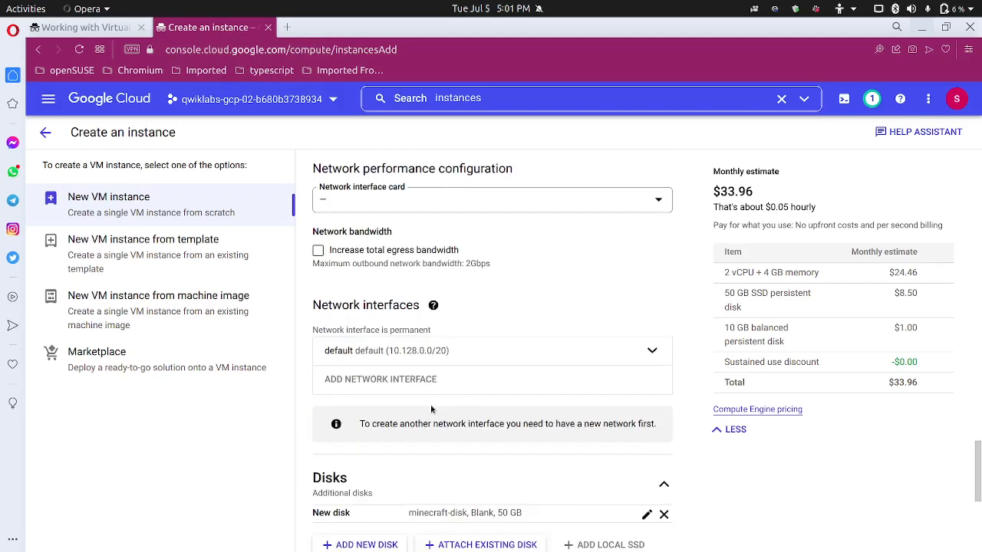
{"action": "left_click", "coordinate": [359, 516]}
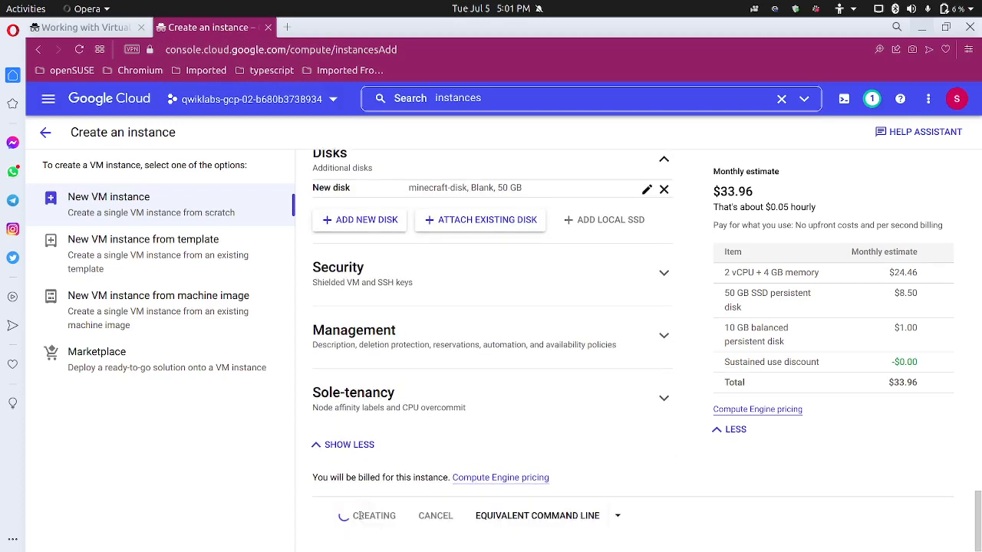
Review the Task 2 lab instructions for creating a directory and formatting and mounting the data disk.
{"action": "left_click", "coordinate": [80, 27]}
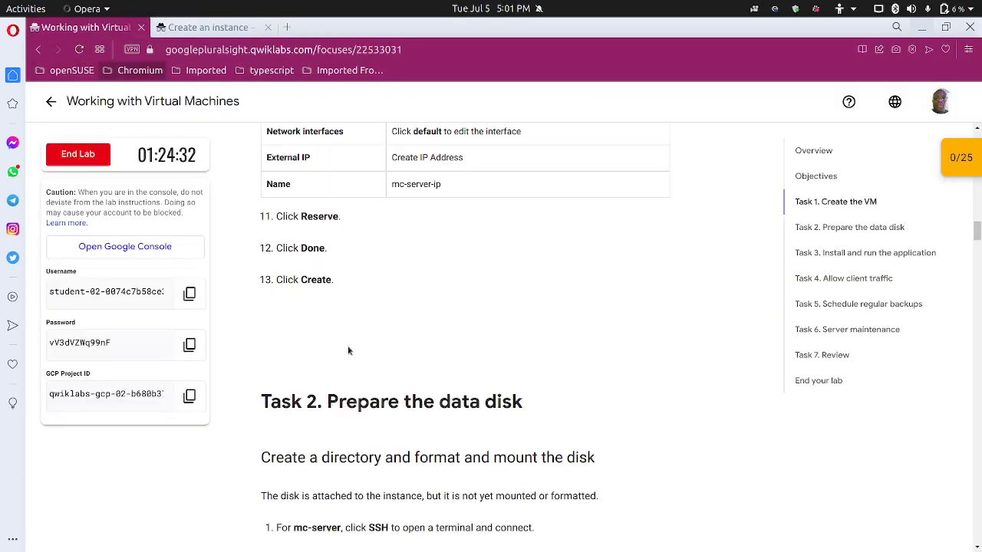
{"action": "scroll", "coordinate": [347, 350], "scroll_direction": "down", "scroll_amount": 3}
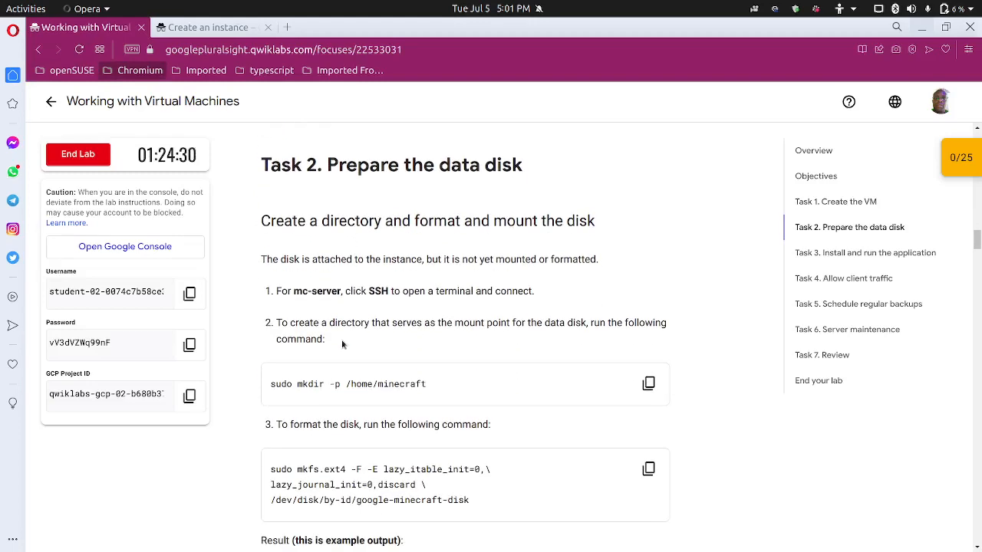
{"action": "scroll", "coordinate": [342, 344], "scroll_direction": "down", "scroll_amount": 1}
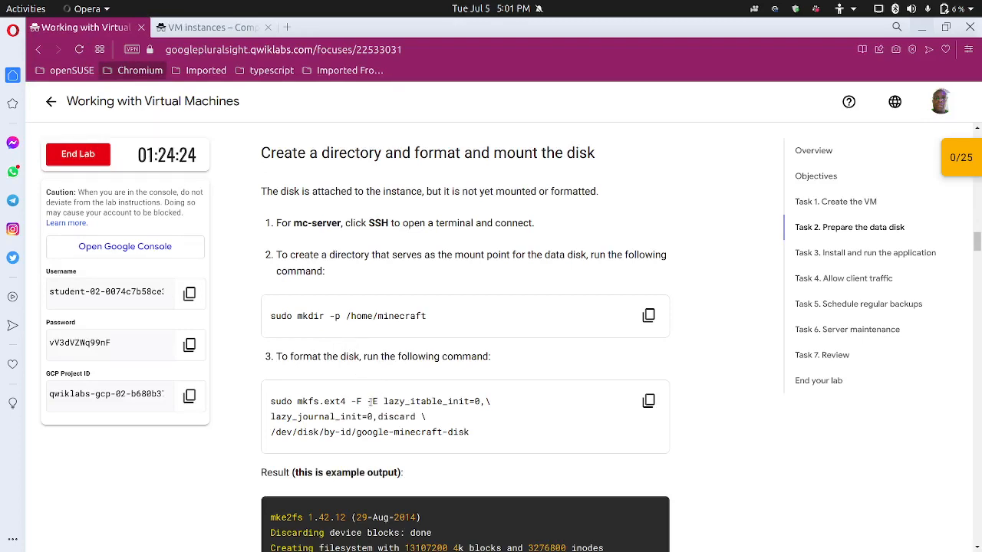
{"action": "scroll", "coordinate": [307, 404], "scroll_direction": "down", "scroll_amount": 2}
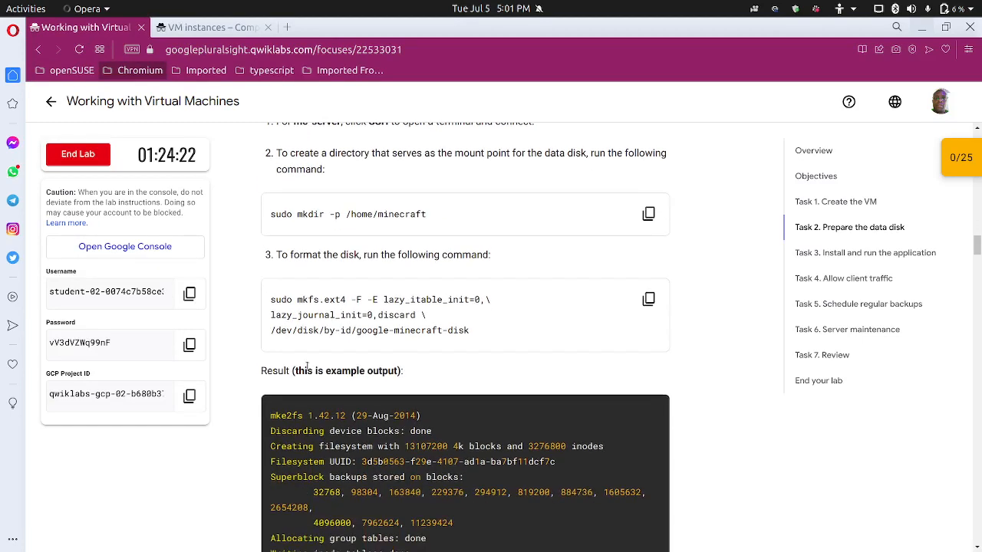
{"action": "scroll", "coordinate": [311, 411], "scroll_direction": "down", "scroll_amount": 5}
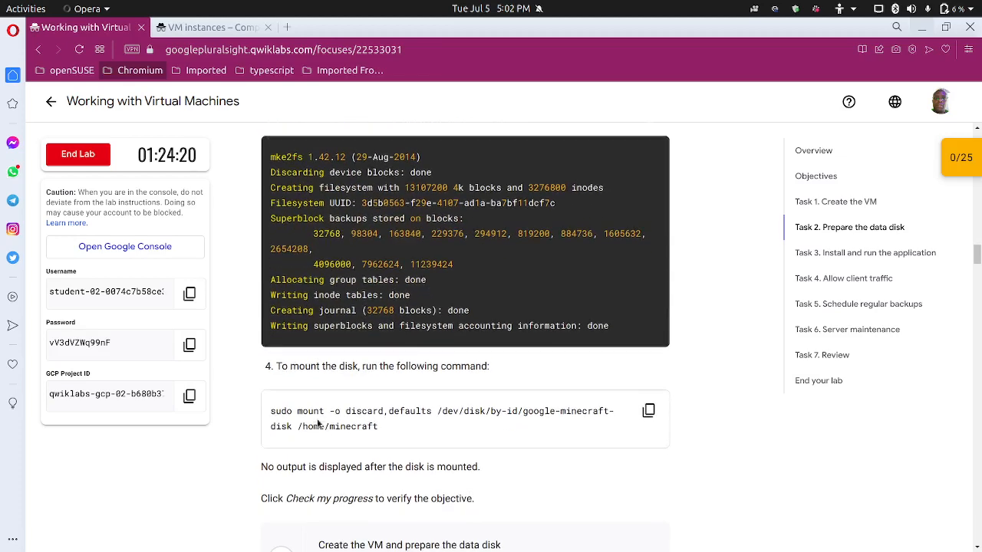
{"action": "scroll", "coordinate": [318, 419], "scroll_direction": "up", "scroll_amount": 7}
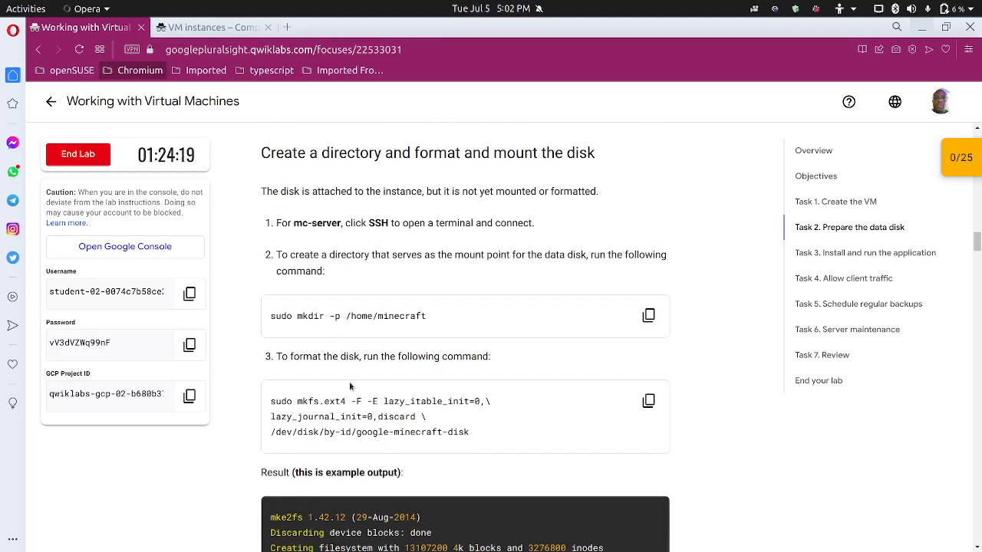
Close the tutorial pane on the VM instances page and open an SSH session to mc-server, moving its window clear.
{"action": "left_click", "coordinate": [231, 26]}
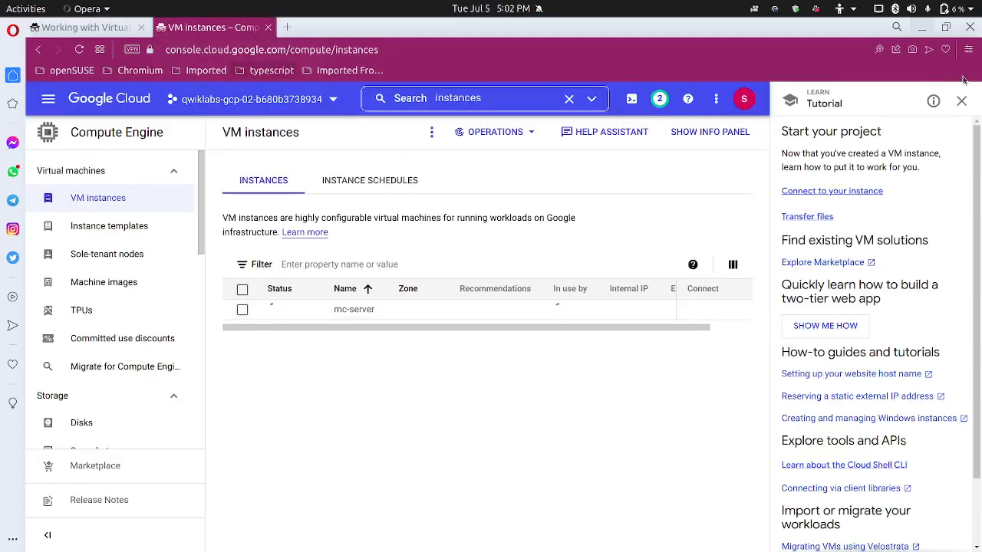
{"action": "left_click", "coordinate": [961, 100]}
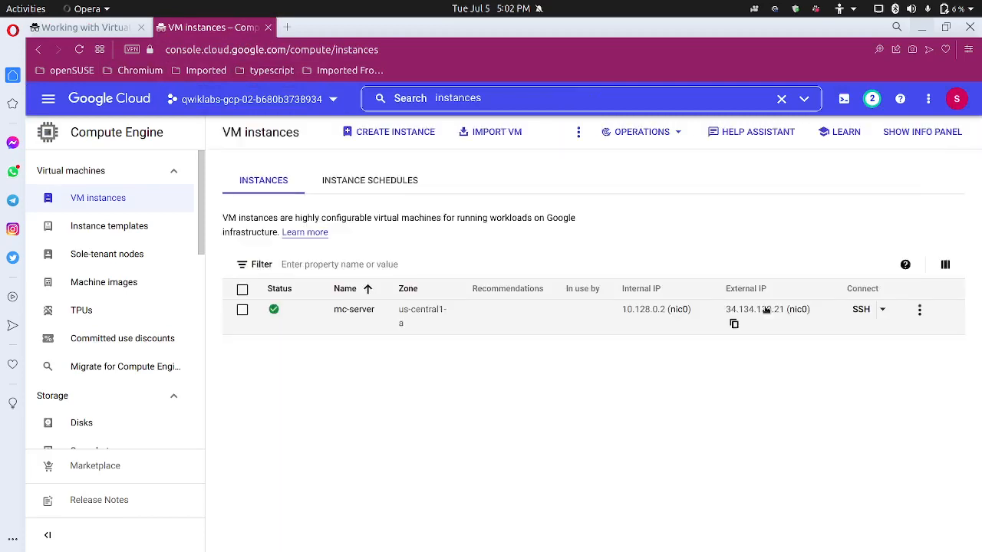
{"action": "left_click", "coordinate": [862, 311]}
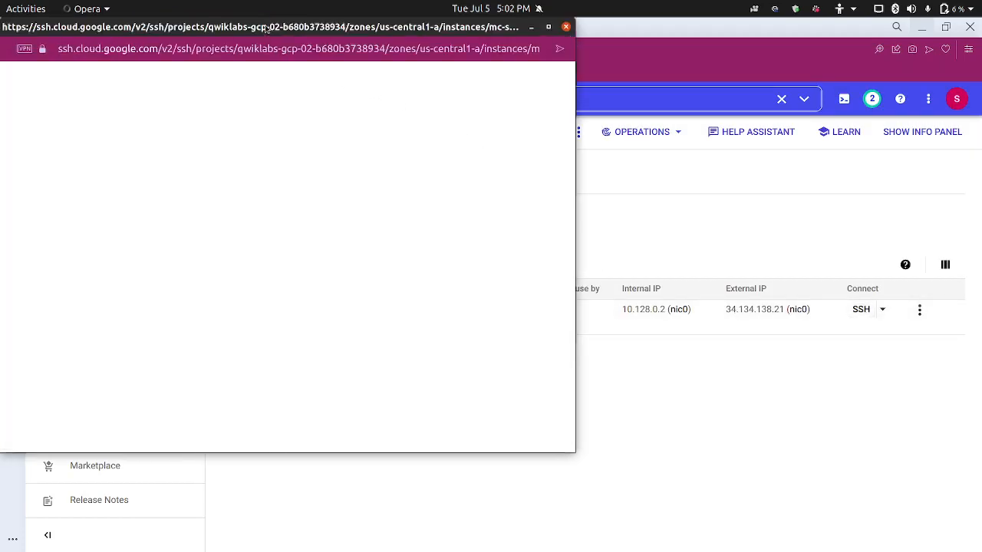
{"action": "left_click_drag", "start_coordinate": [266, 28], "coordinate": [506, 71]}
{"action": "left_click_drag", "start_coordinate": [245, 63], "coordinate": [112, 138]}
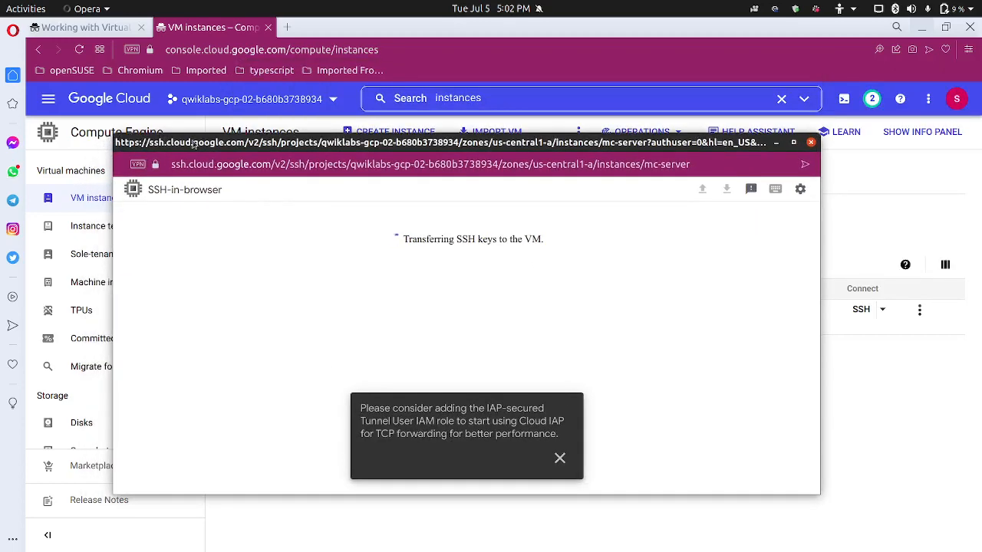
{"action": "left_click_drag", "start_coordinate": [206, 142], "coordinate": [303, 137]}
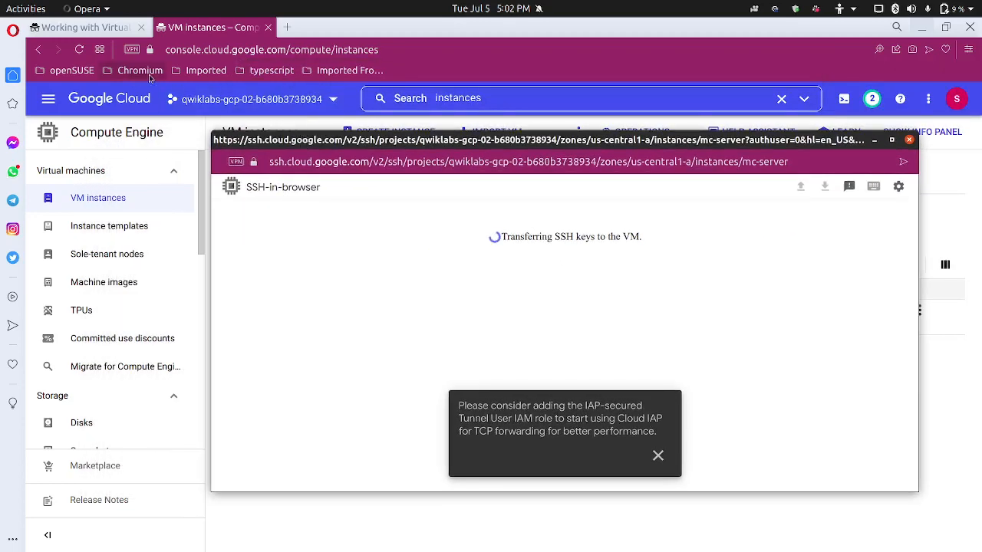
Enlarge the SSH window's text, retry the connection to mc-server and dismiss the IAP role message.
{"action": "key", "text": "ctrl+plus"}
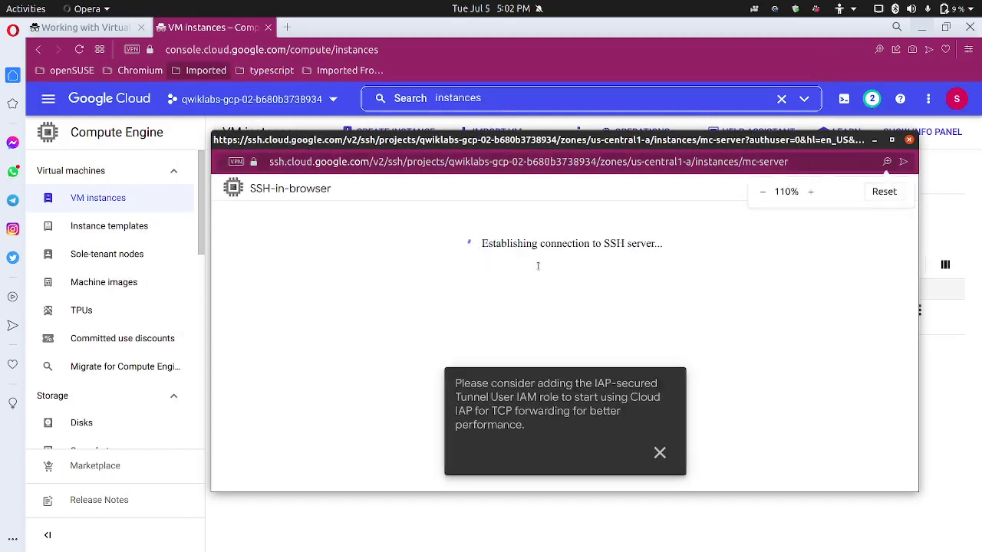
{"action": "key", "text": "ctrl+plus"}
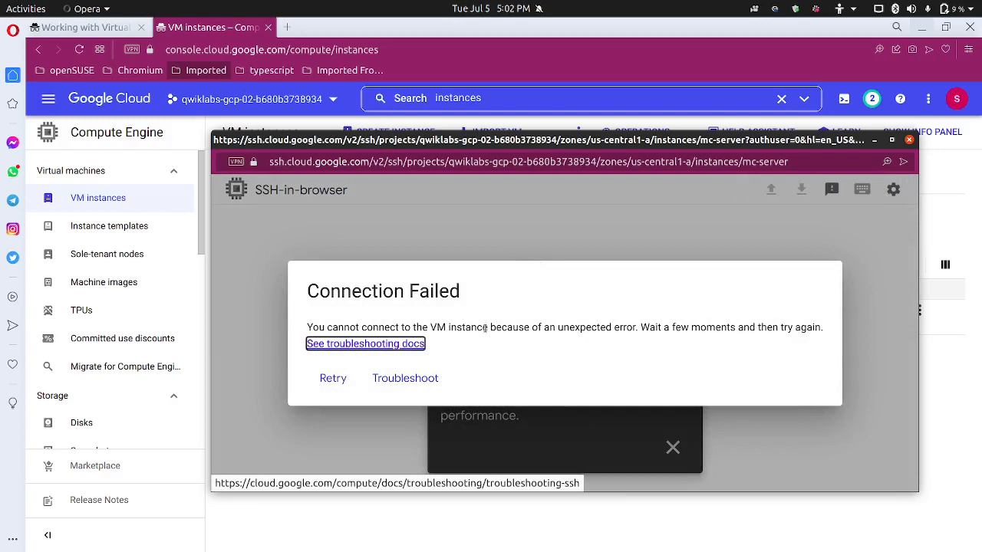
{"action": "left_click", "coordinate": [322, 378]}
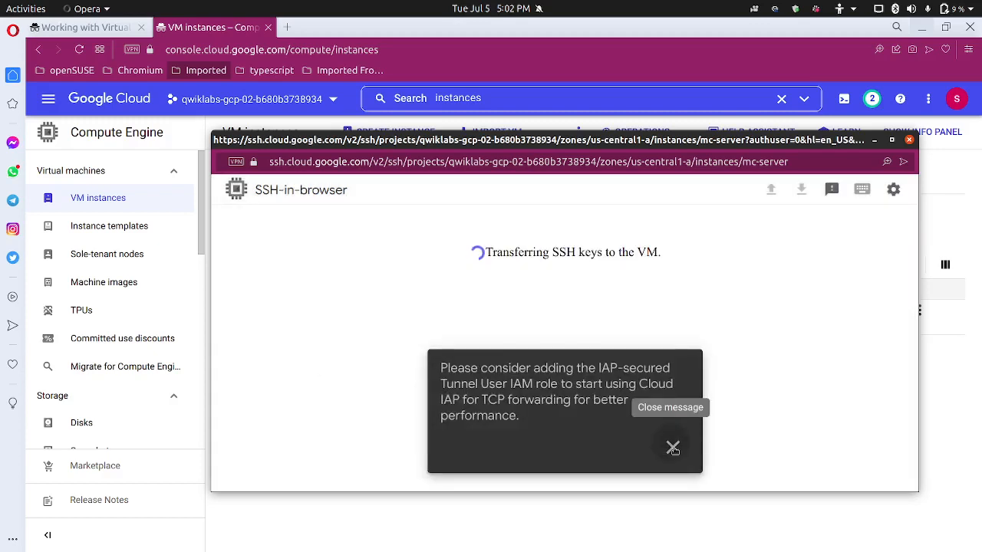
{"action": "left_click", "coordinate": [673, 448]}
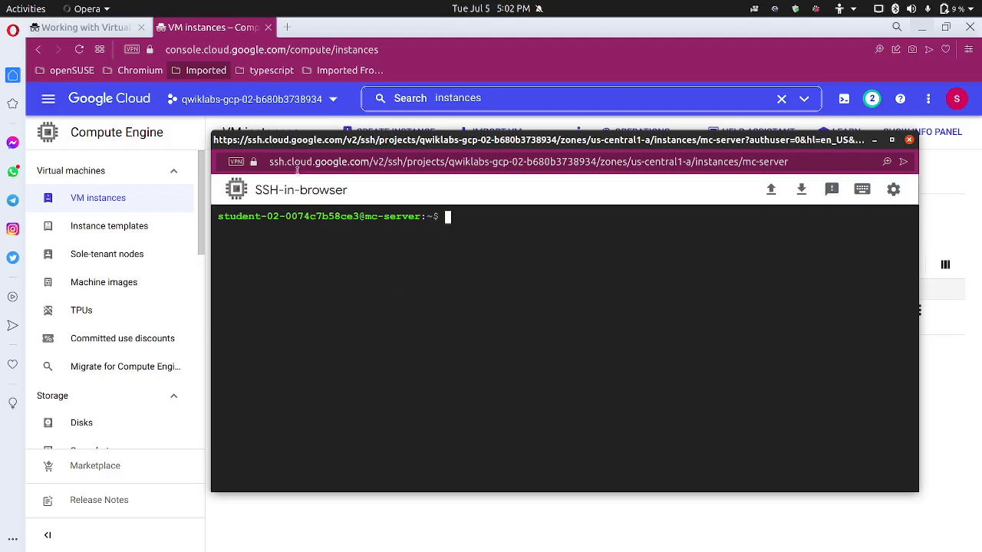
Copy sudo mkdir -p /home/minecraft from the lab instructions into the SSH terminal and add && after it, enlarging the terminal text.
{"action": "left_click", "coordinate": [87, 9]}
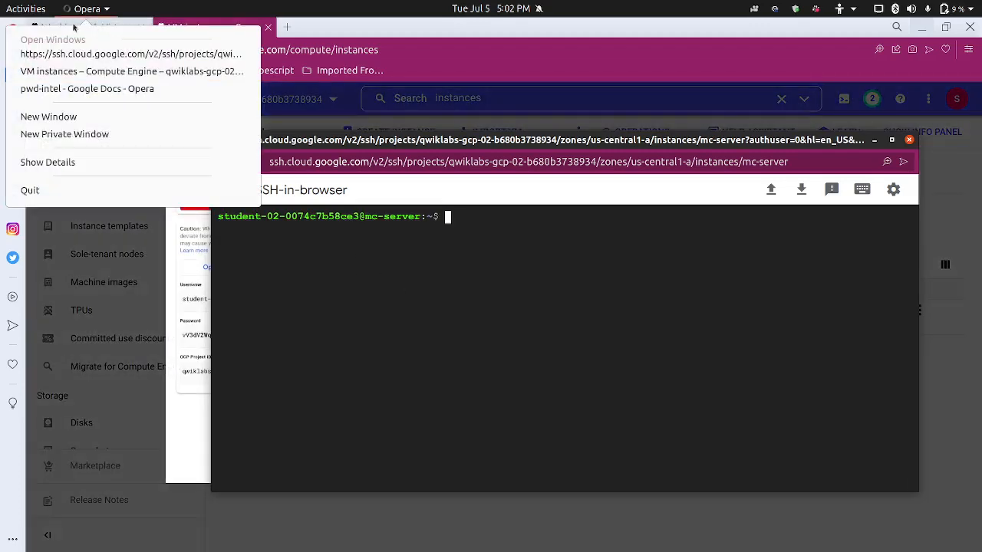
{"action": "left_click", "coordinate": [109, 29]}
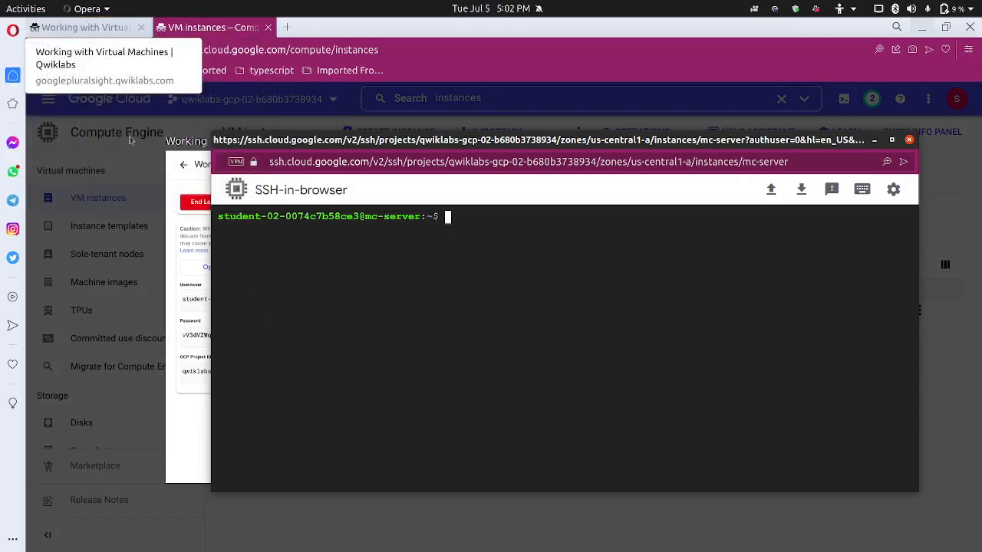
{"action": "left_click", "coordinate": [110, 31]}
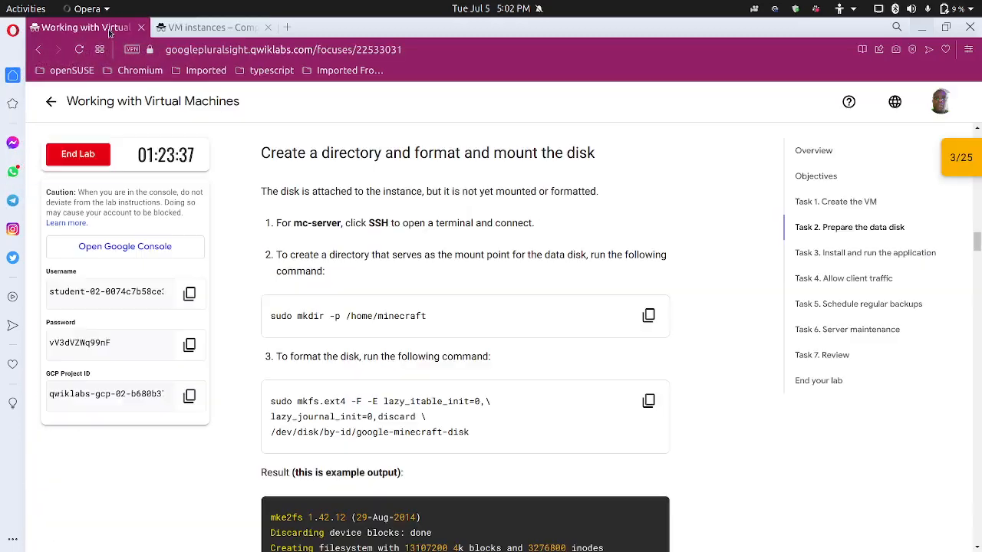
{"action": "left_click", "coordinate": [650, 319]}
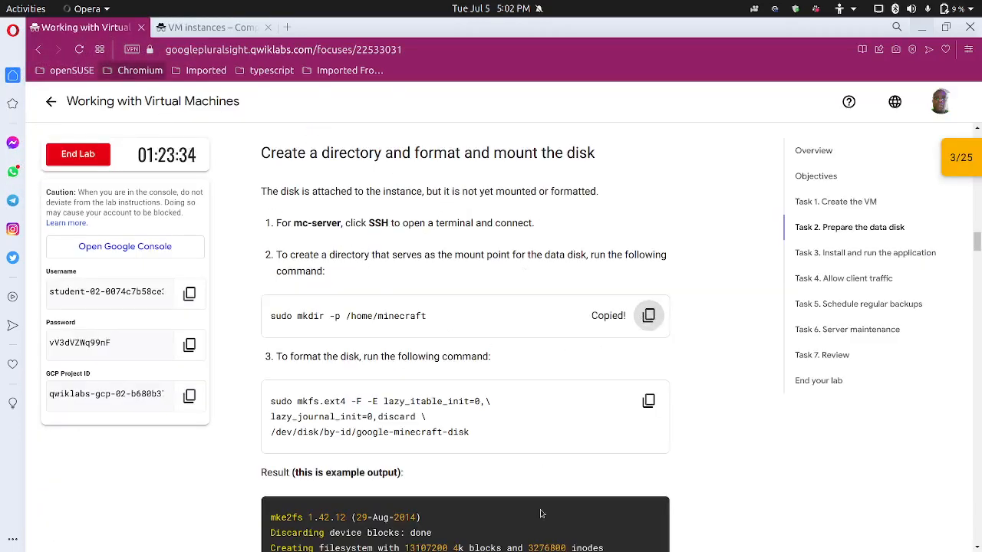
{"action": "mouse_move", "coordinate": [539, 549]}
{"action": "left_click", "coordinate": [566, 534]}
{"action": "left_click", "coordinate": [646, 461]}
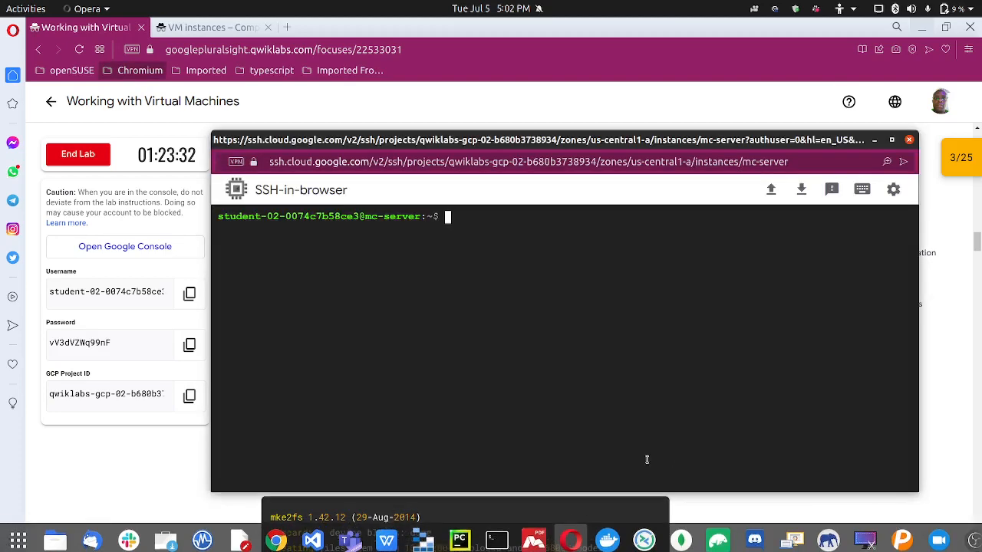
{"action": "key", "text": "ctrl+v"}
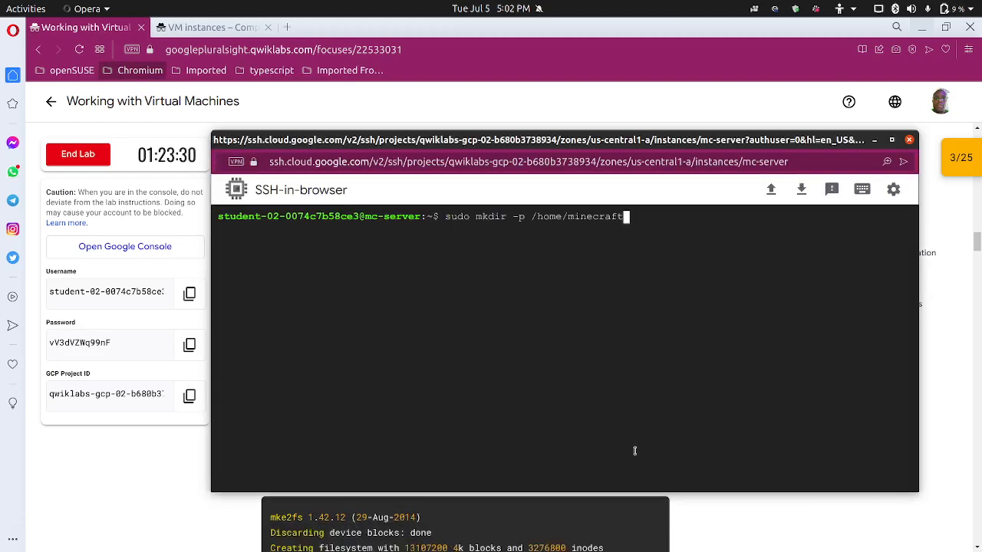
{"action": "type", "text": "&&"}
{"action": "key", "text": "ctrl+plus"}
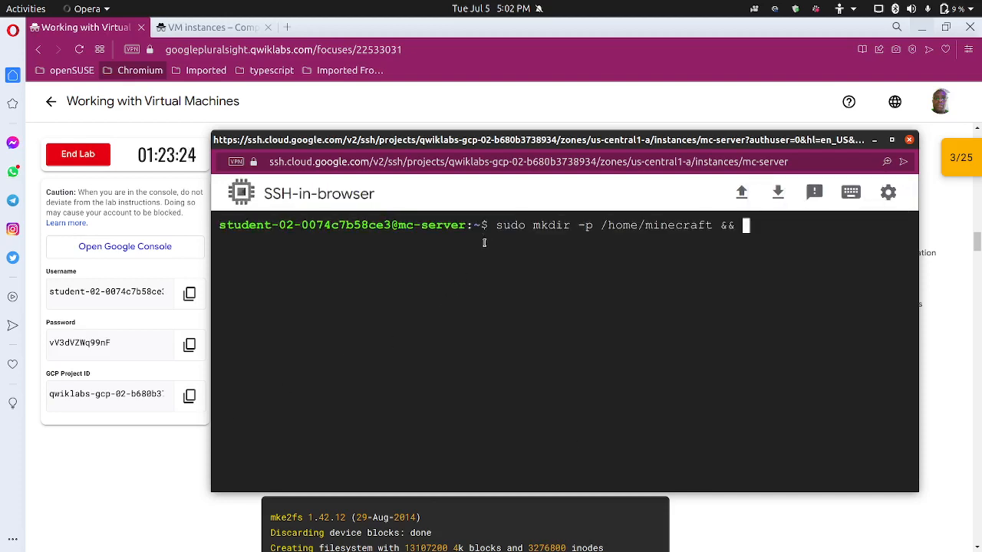
{"action": "left_click_drag", "start_coordinate": [494, 226], "coordinate": [711, 226]}
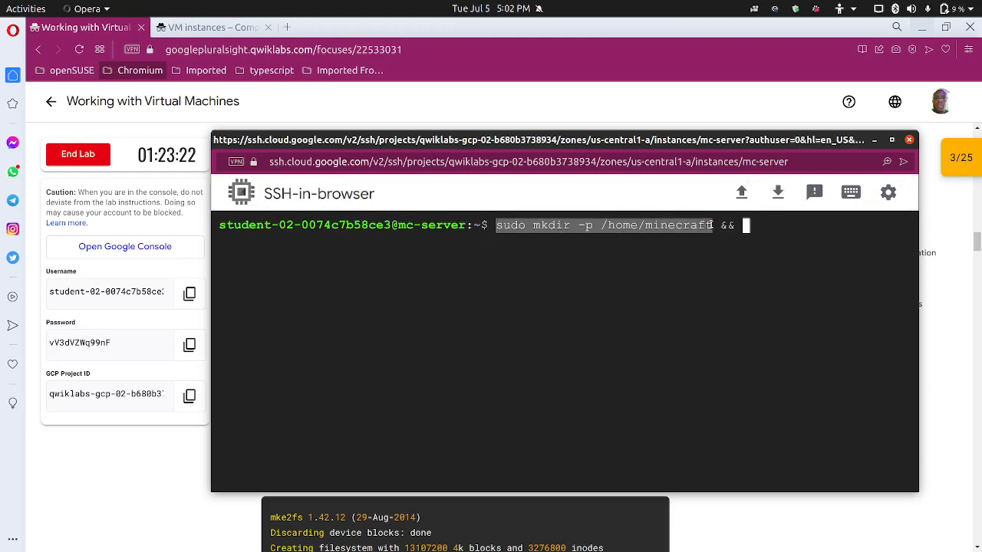
Copy the sudo mkfs.ext4 format command for google-minecraft-disk from the lab instructions, append it to the terminal command line and add &&.
{"action": "left_click", "coordinate": [151, 502]}
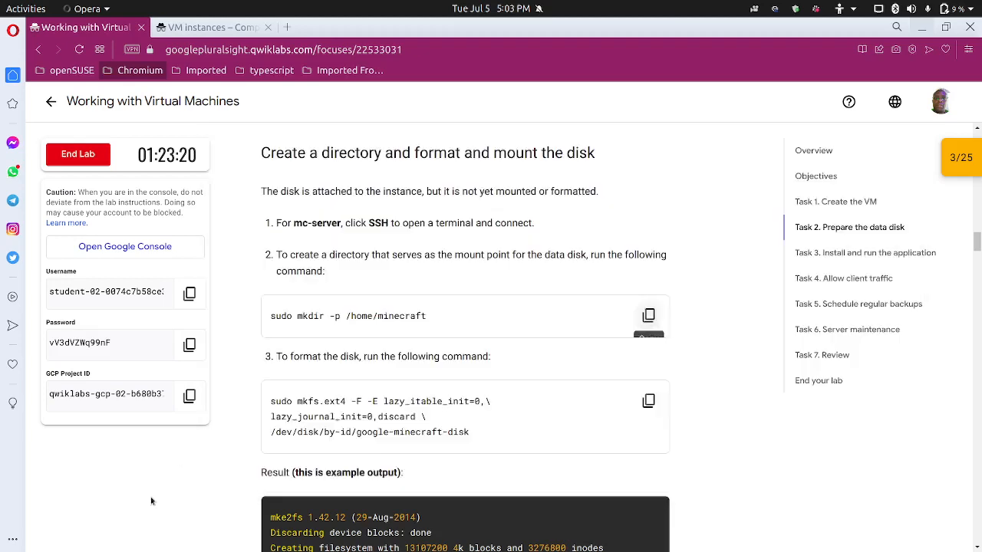
{"action": "left_click", "coordinate": [648, 401]}
{"action": "left_click", "coordinate": [582, 536]}
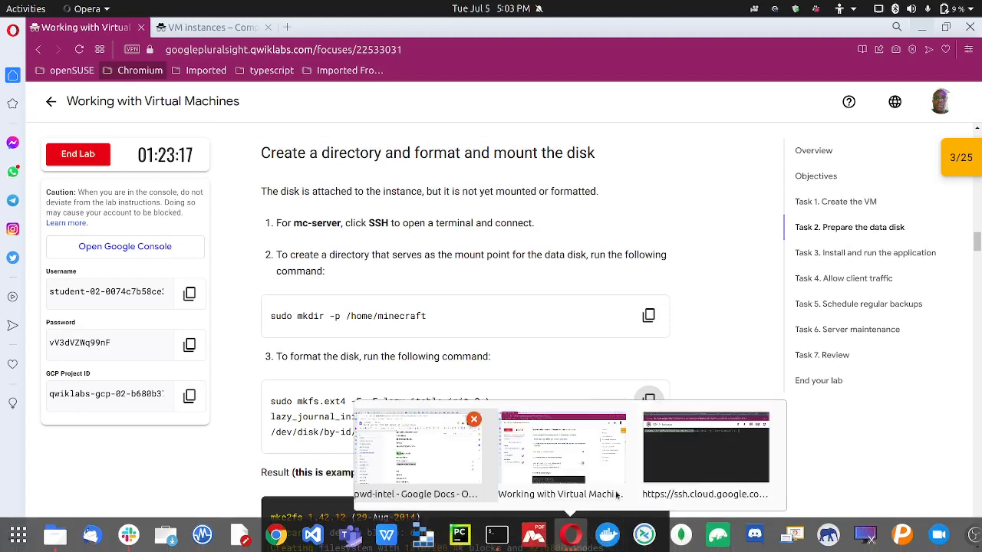
{"action": "left_click", "coordinate": [706, 451]}
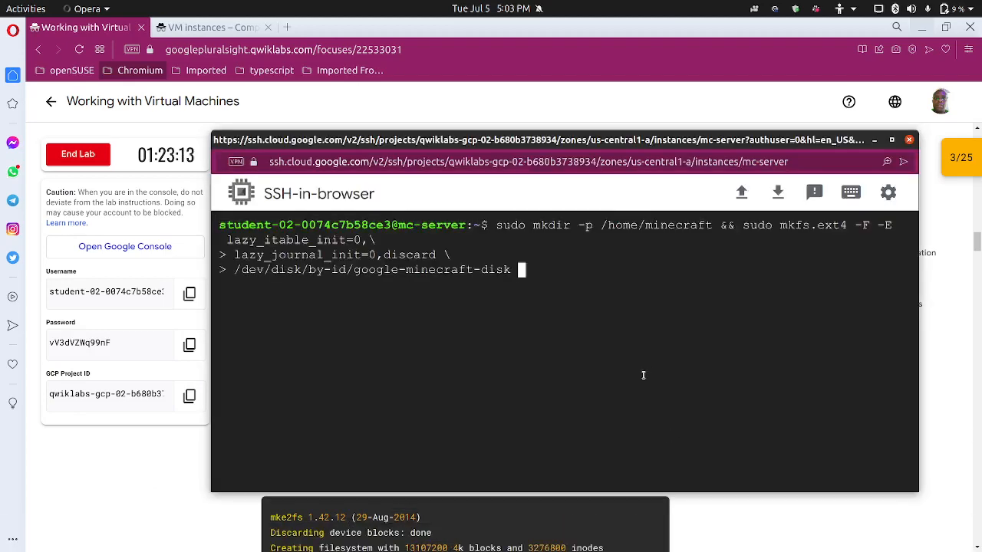
{"action": "type", "text": "&&"}
Copy the sudo mount command for google-minecraft-disk on /home/minecraft from the lab instructions and append it to the terminal command line.
{"action": "left_click", "coordinate": [146, 477]}
{"action": "scroll", "coordinate": [295, 458], "scroll_direction": "down", "scroll_amount": 2}
{"action": "scroll", "coordinate": [295, 457], "scroll_direction": "down", "scroll_amount": 5}
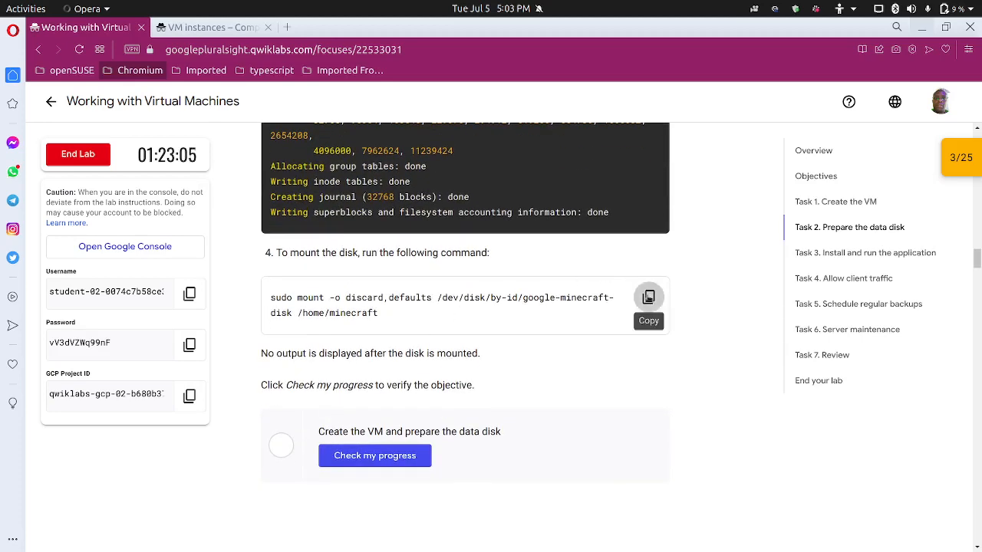
{"action": "left_click", "coordinate": [648, 297]}
{"action": "mouse_move", "coordinate": [526, 548]}
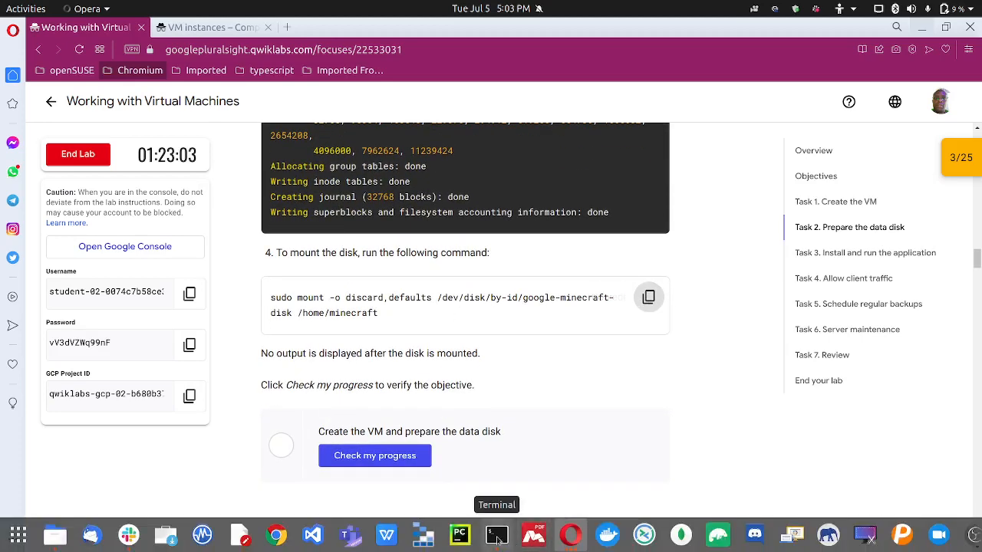
{"action": "left_click", "coordinate": [497, 534]}
{"action": "left_click", "coordinate": [142, 502]}
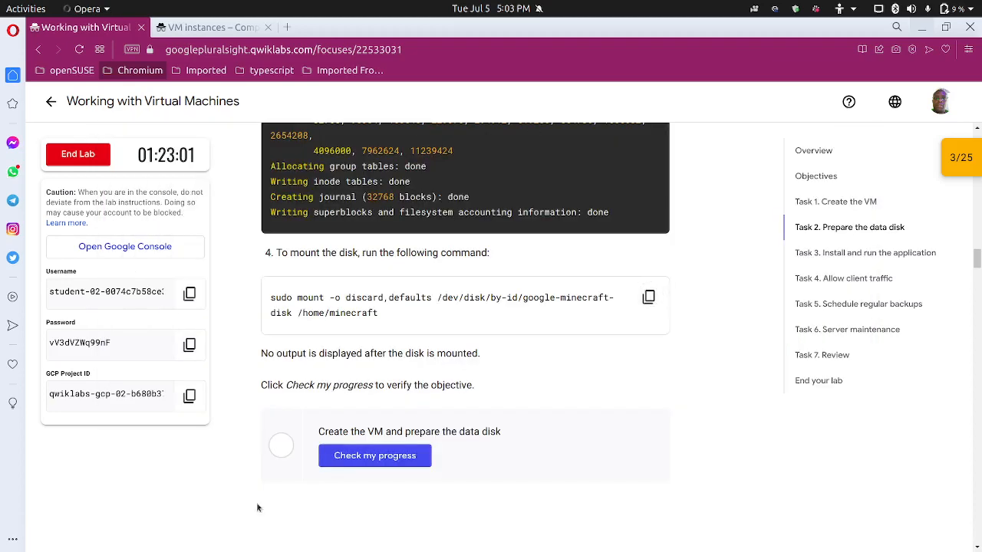
{"action": "mouse_move", "coordinate": [568, 546]}
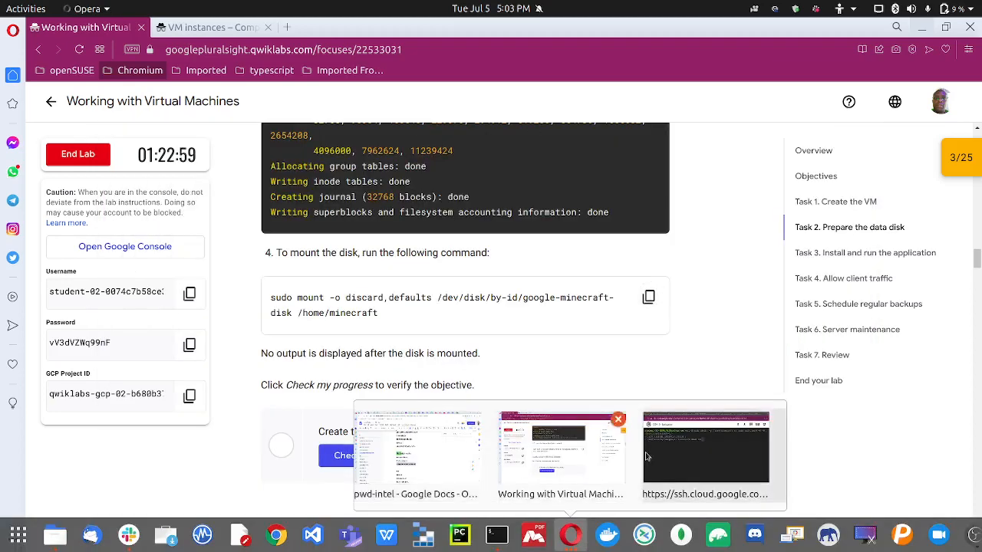
{"action": "left_click", "coordinate": [698, 452]}
{"action": "key", "text": "ctrl+v"}
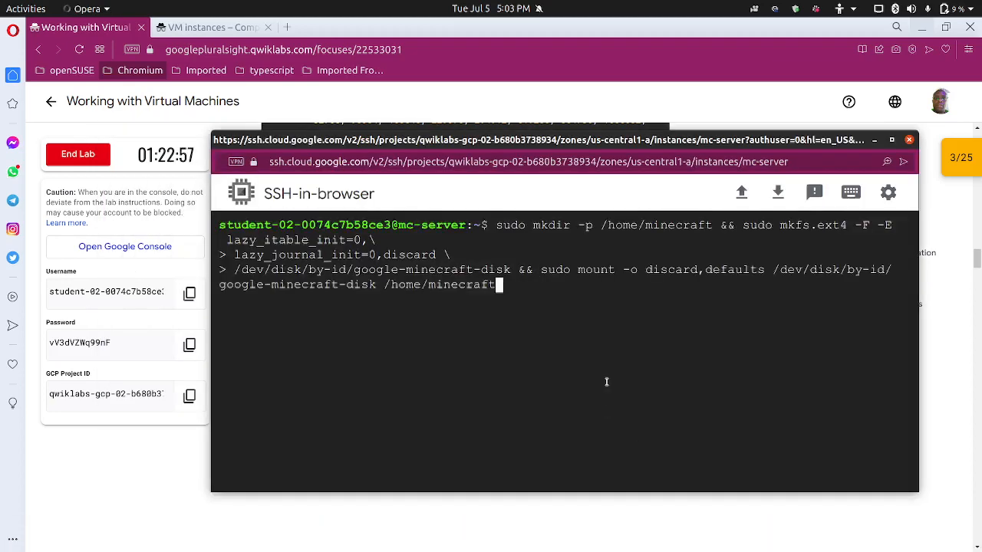
Run the combined mkdir, mkfs.ext4 and mount command on mc-server, and check the lab progress for creating the VM and preparing the data disk.
{"action": "key", "text": "Return"}
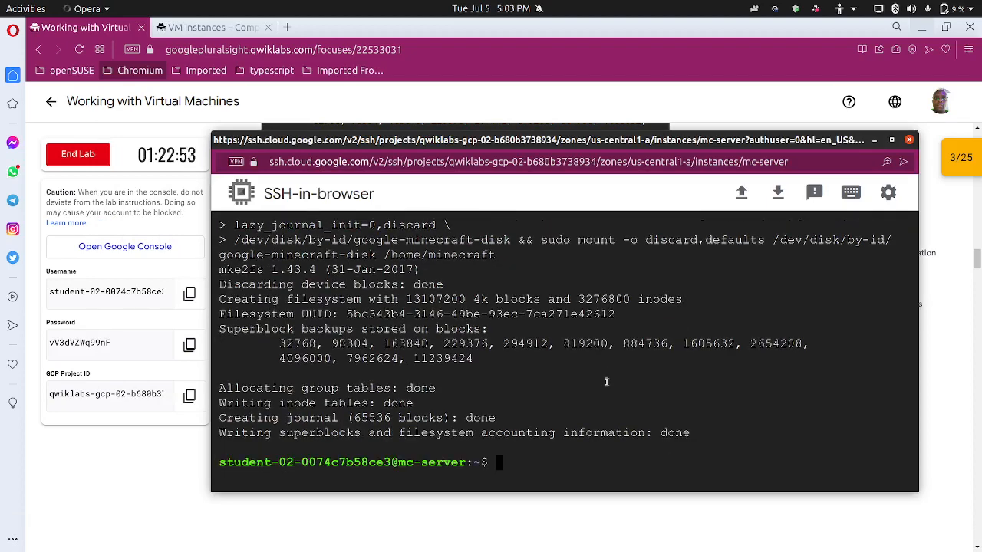
{"action": "scroll", "coordinate": [479, 379], "scroll_direction": "up", "scroll_amount": 1}
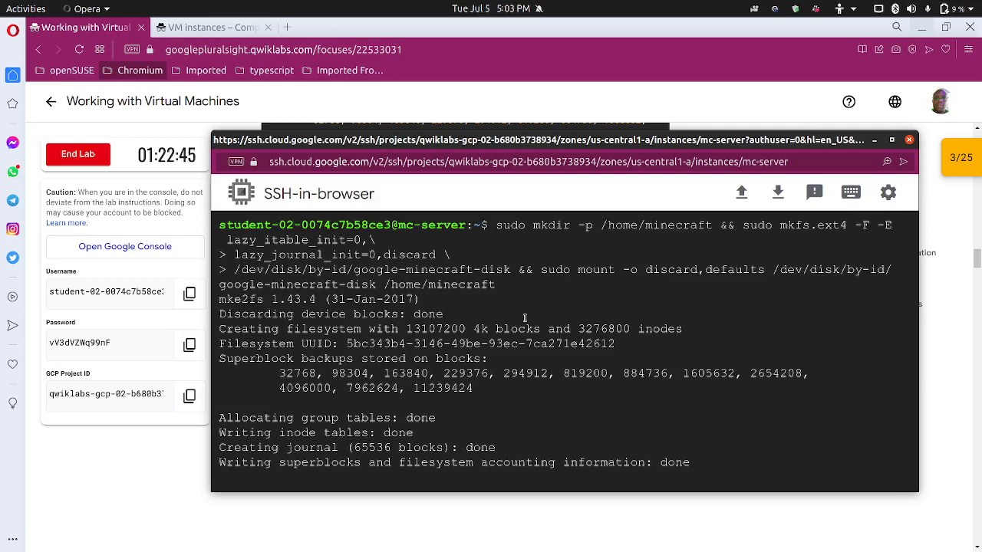
{"action": "left_click", "coordinate": [176, 448]}
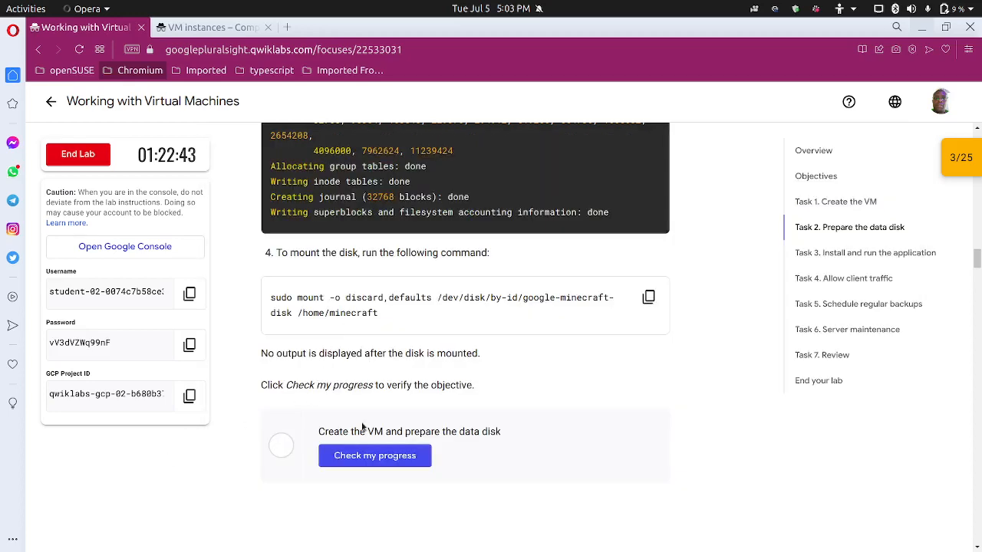
{"action": "left_click", "coordinate": [364, 454]}
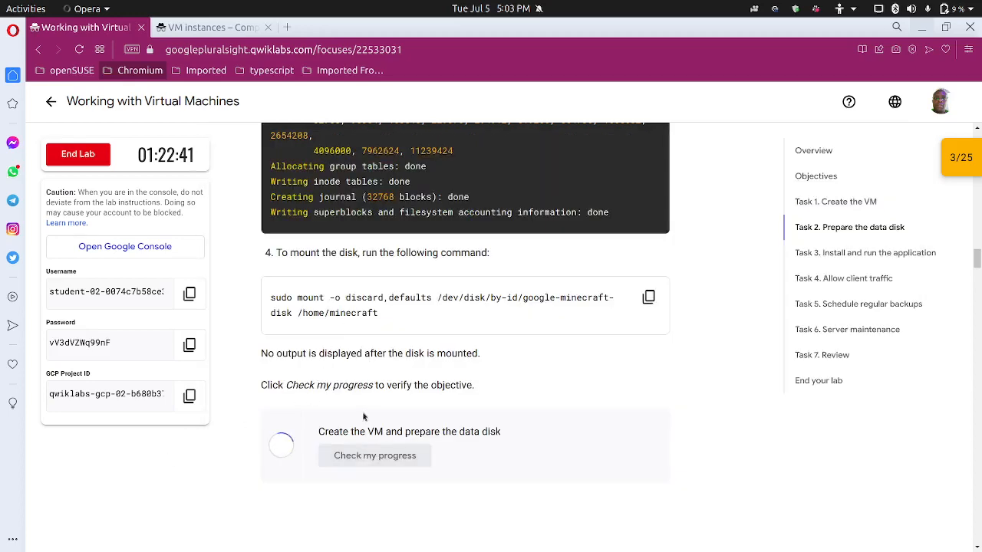
Copy the sudo apt-get install -y default-jre-headless command from Task 3 of the lab instructions and return to the mc-server SSH window.
{"action": "scroll", "coordinate": [364, 414], "scroll_direction": "down", "scroll_amount": 1}
{"action": "scroll", "coordinate": [364, 413], "scroll_direction": "down", "scroll_amount": 4}
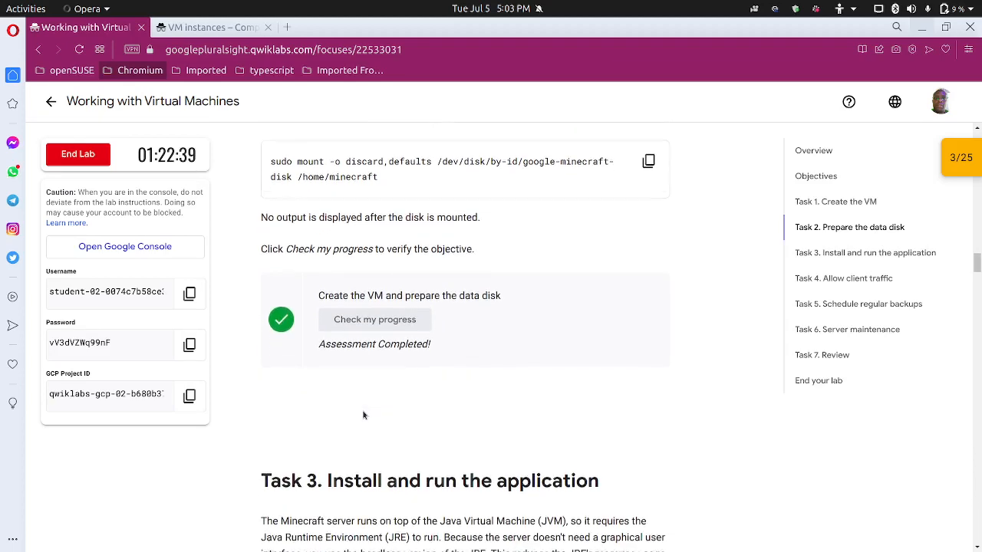
{"action": "scroll", "coordinate": [363, 413], "scroll_direction": "down", "scroll_amount": 4}
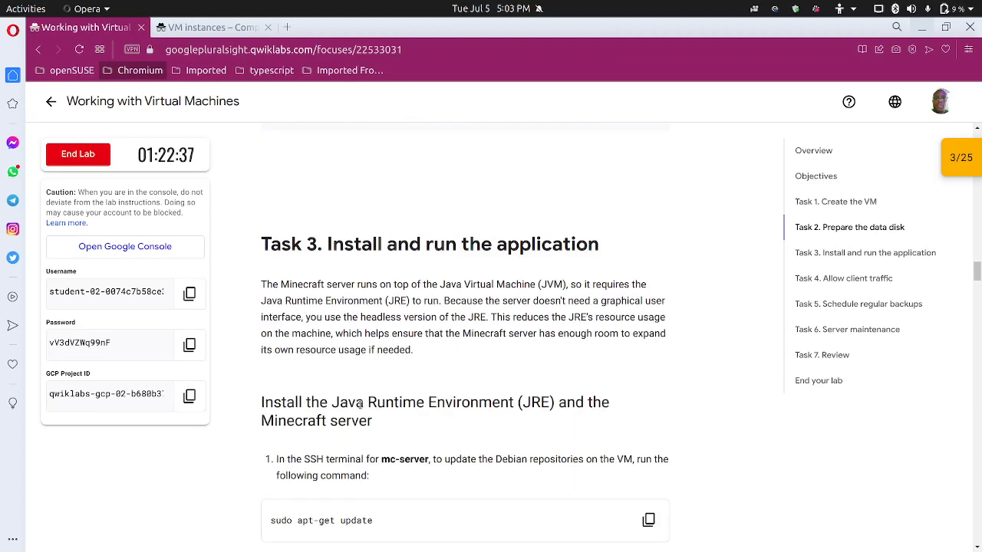
{"action": "scroll", "coordinate": [375, 398], "scroll_direction": "down", "scroll_amount": 2}
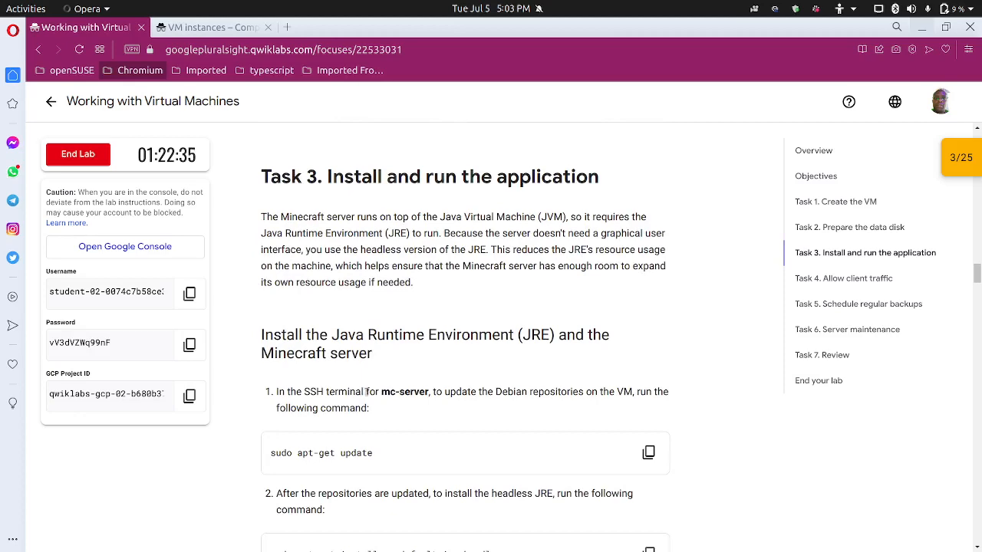
{"action": "scroll", "coordinate": [367, 391], "scroll_direction": "down", "scroll_amount": 2}
{"action": "scroll", "coordinate": [365, 389], "scroll_direction": "down", "scroll_amount": 3}
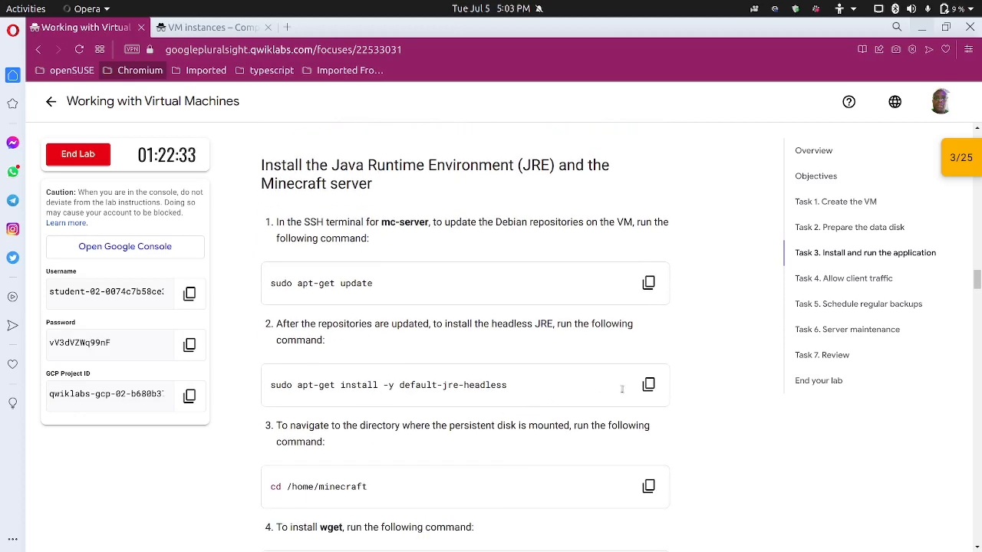
{"action": "left_click", "coordinate": [648, 385]}
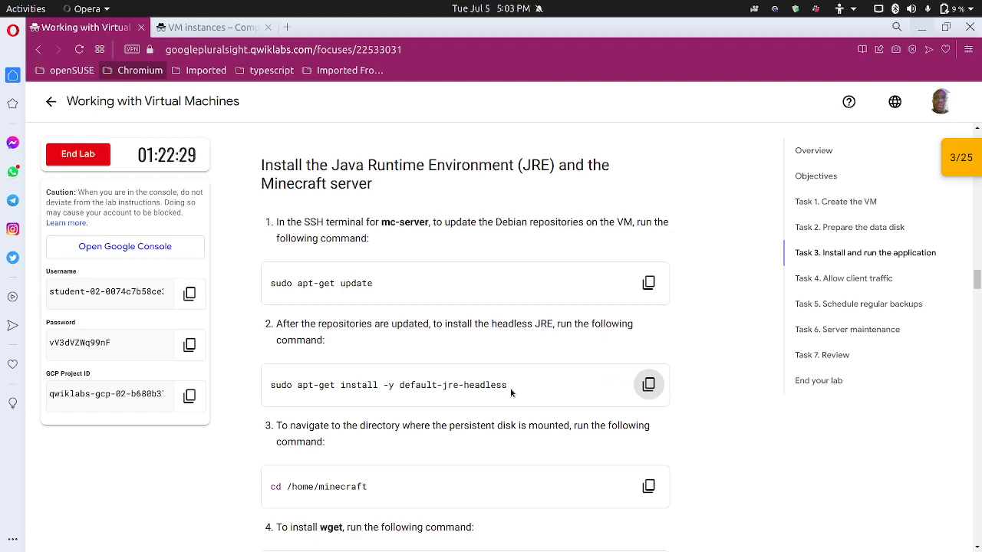
{"action": "scroll", "coordinate": [390, 403], "scroll_direction": "down", "scroll_amount": 3}
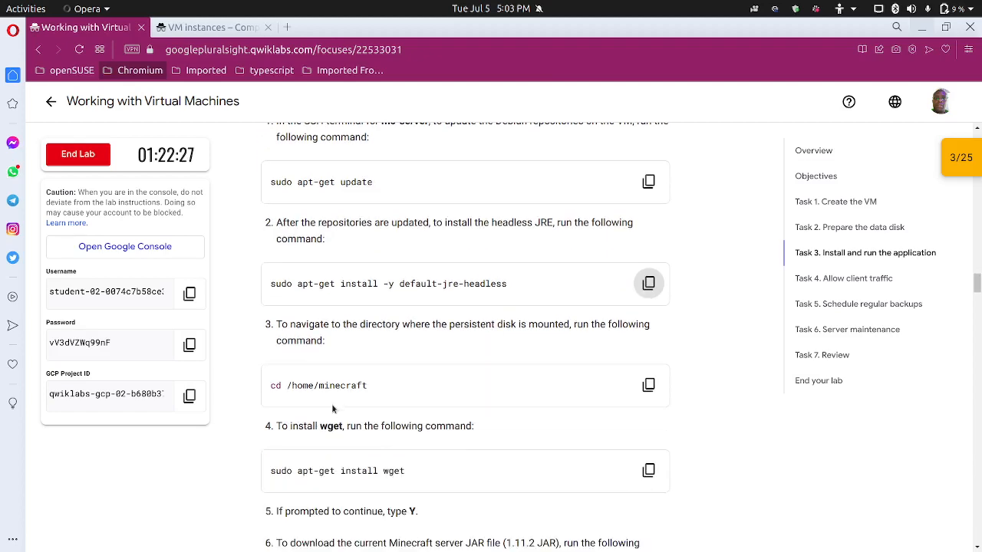
{"action": "scroll", "coordinate": [332, 408], "scroll_direction": "down", "scroll_amount": 3}
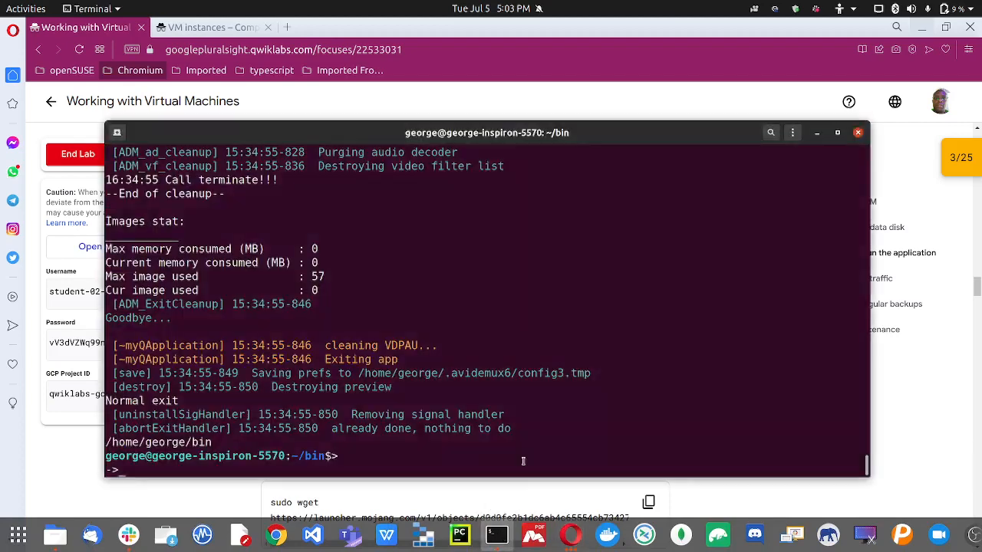
{"action": "left_click", "coordinate": [504, 537]}
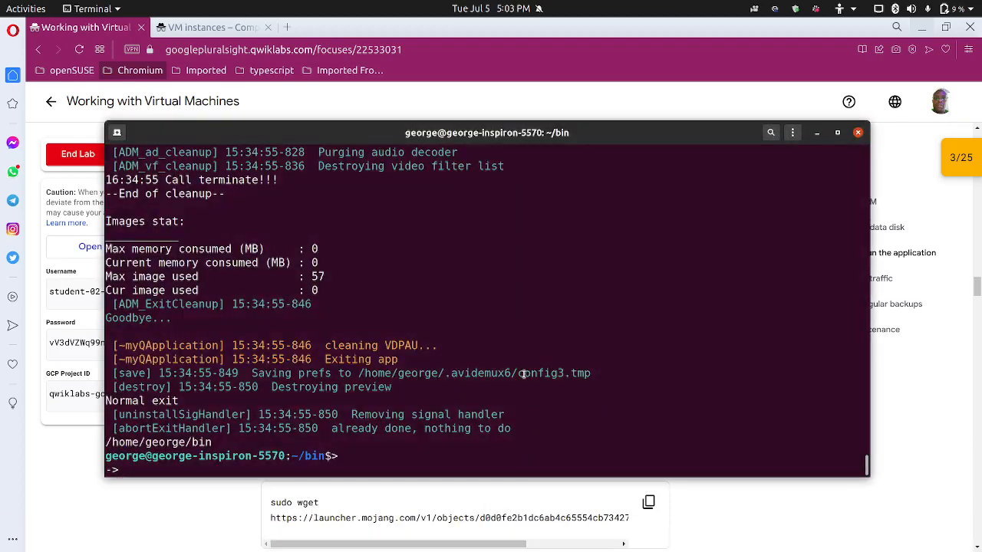
{"action": "left_click", "coordinate": [228, 489]}
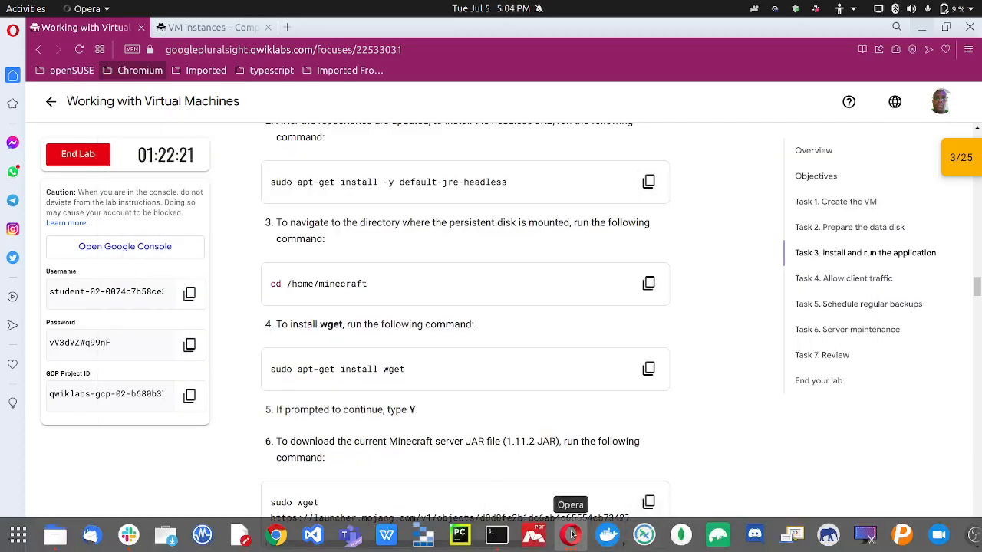
{"action": "left_click", "coordinate": [572, 535]}
{"action": "left_click", "coordinate": [701, 453]}
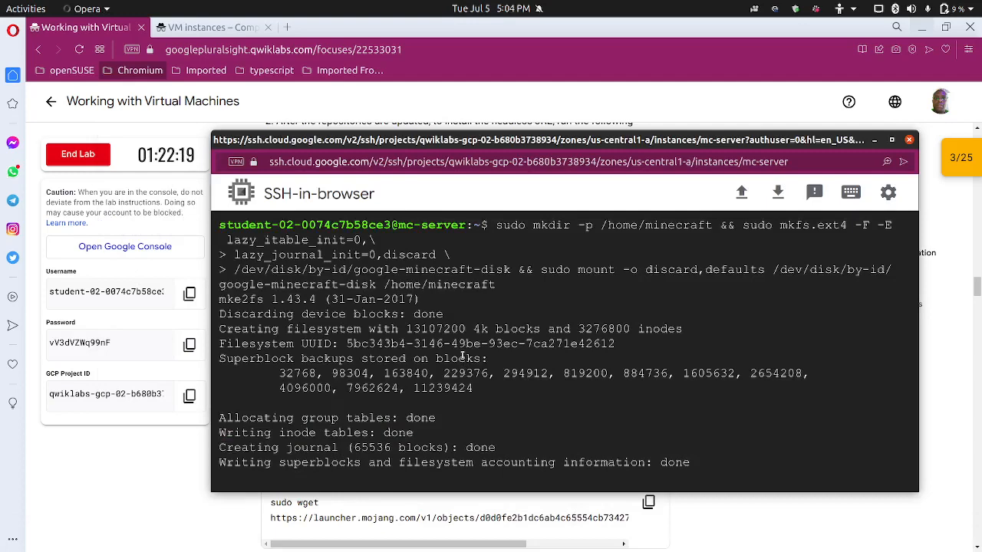
Try to enter sudo apt update with the copied default-jre-headless install command in the SSH terminal.
{"action": "key", "text": "Up"}
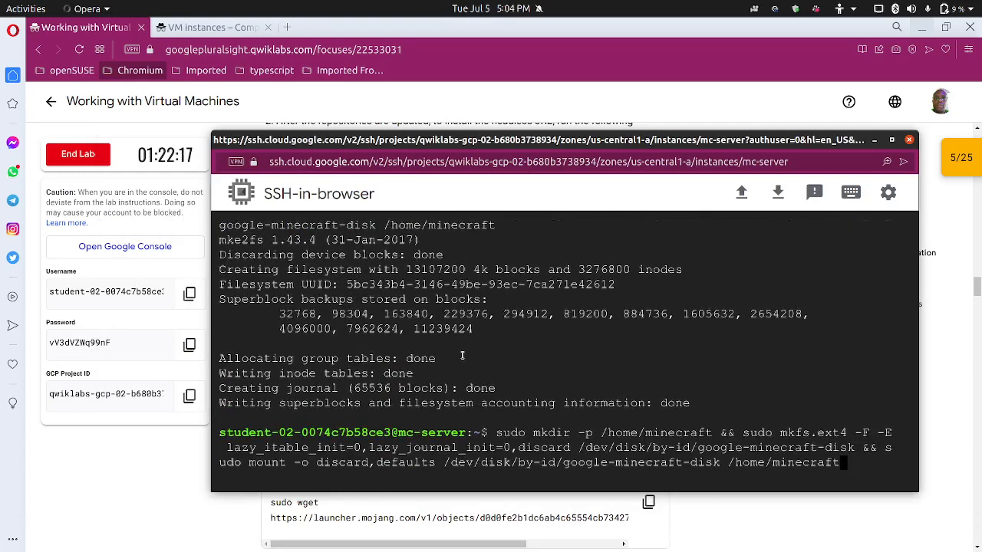
{"action": "key", "text": "Down"}
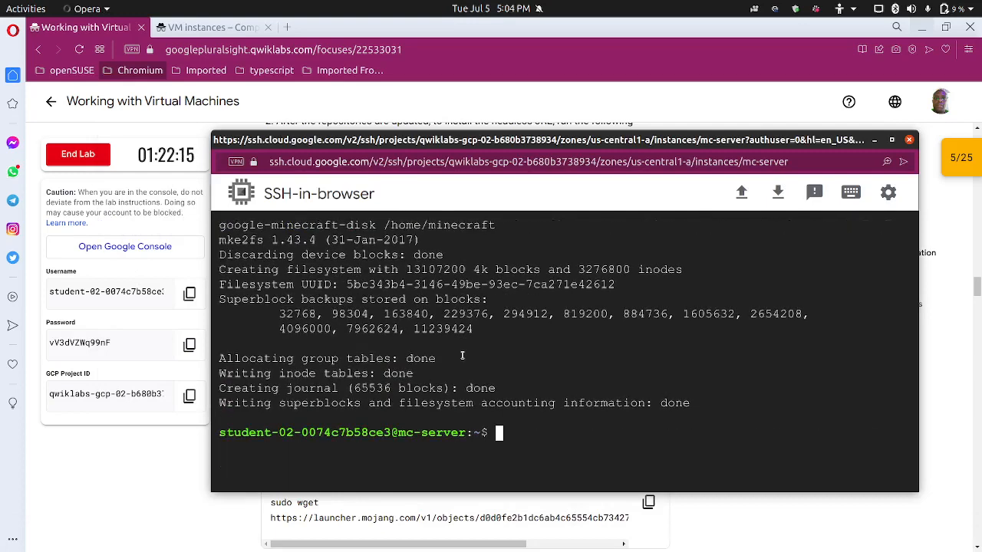
{"action": "type", "text": "sudp apt"}
{"action": "key", "text": "BackSpace"}
{"action": "key", "text": "BackSpace"}
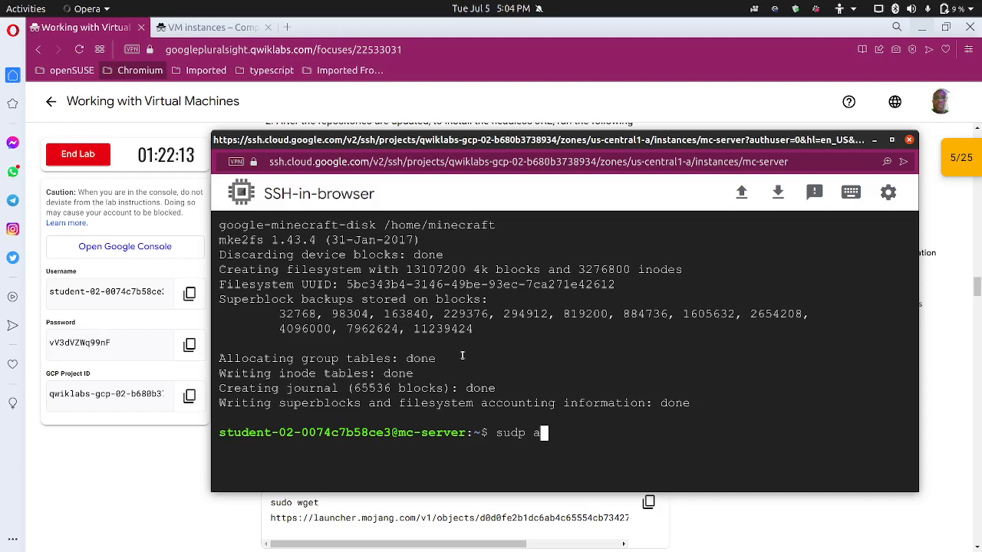
{"action": "key", "text": "BackSpace"}
{"action": "key", "text": "BackSpace"}
{"action": "key", "text": "BackSpace"}
{"action": "type", "text": "o apt updat"}
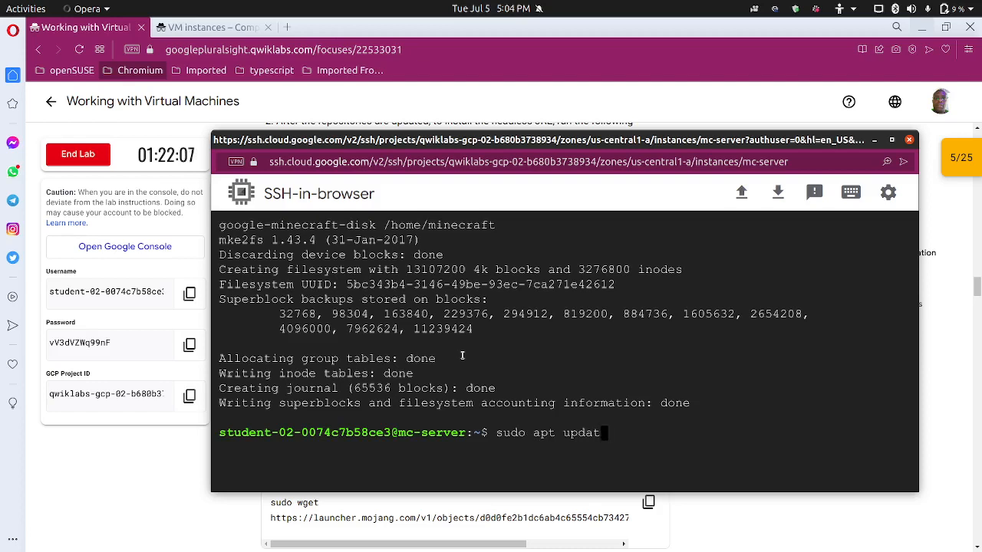
{"action": "type", "text": "e"}
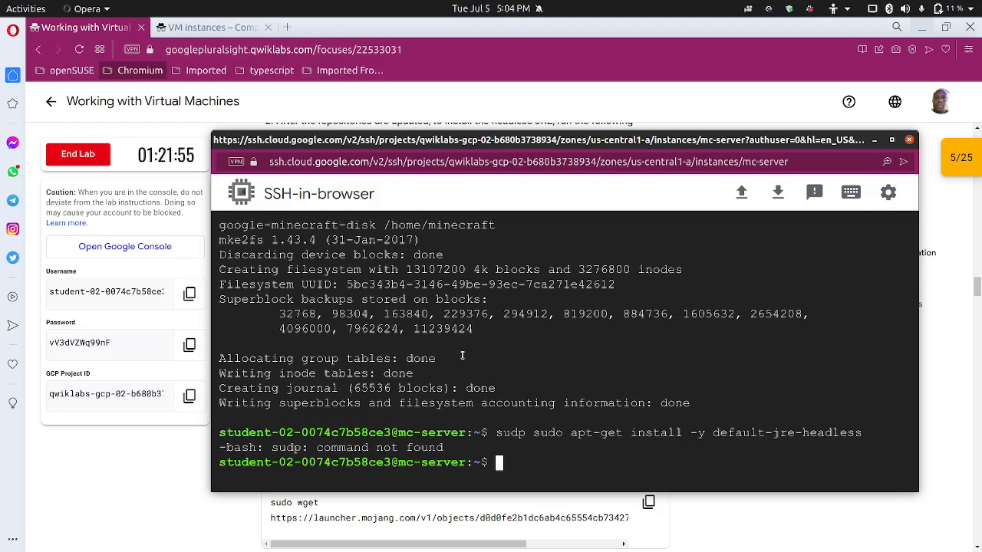
Run sudo apt update && sudo apt-get install -y default-jre-headless in the mc-server SSH terminal.
{"action": "type", "text": "sudo pa"}
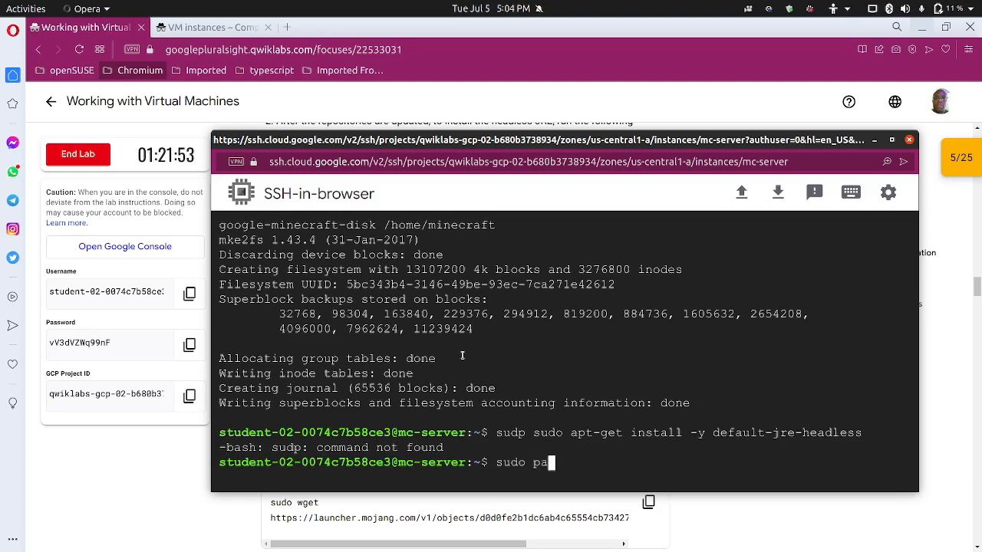
{"action": "type", "text": "t-"}
{"action": "key", "text": "BackSpace"}
{"action": "key", "text": "BackSpace"}
{"action": "key", "text": "BackSpace"}
{"action": "key", "text": "BackSpace"}
{"action": "type", "text": "apt updat"}
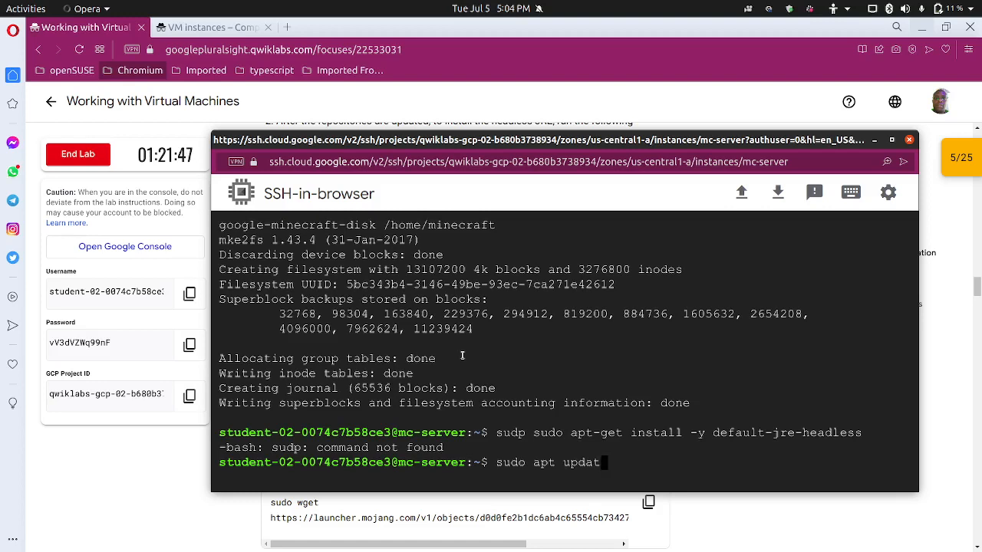
{"action": "type", "text": "e &&"}
{"action": "key", "text": "ctrl+v"}
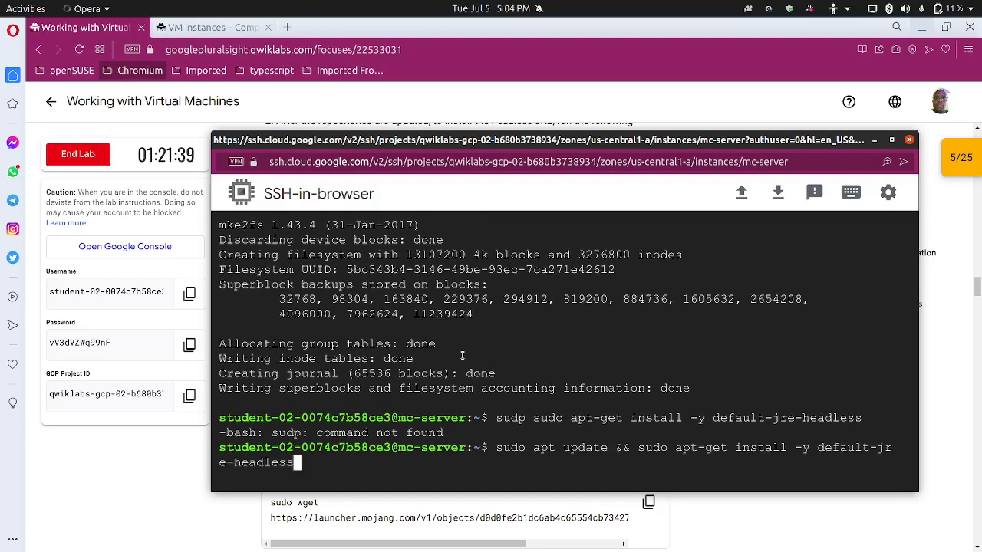
{"action": "key", "text": "Return"}
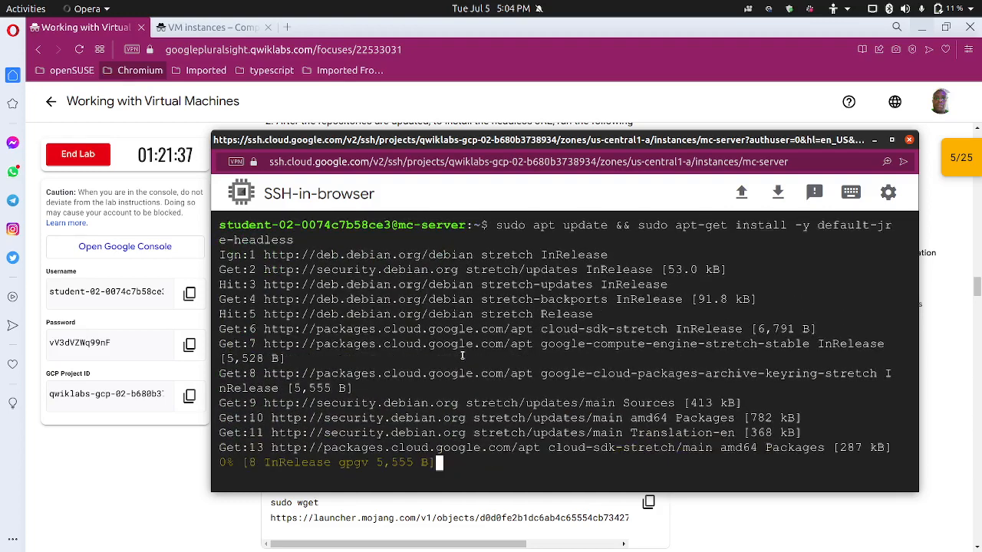
Copy the sudo apt-get install wget command from the lab instructions and return to the mc-server SSH window.
{"action": "left_click", "coordinate": [183, 478]}
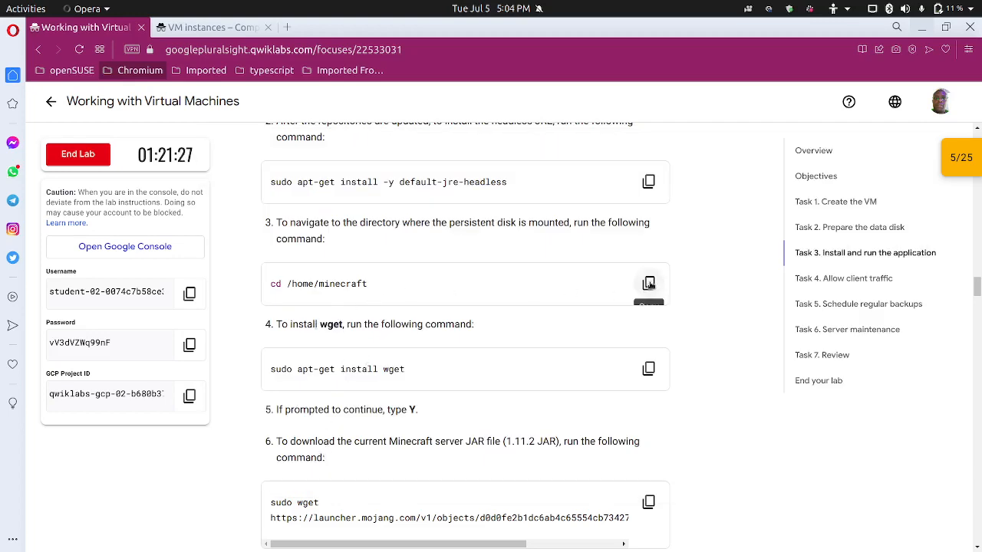
{"action": "left_click", "coordinate": [649, 372]}
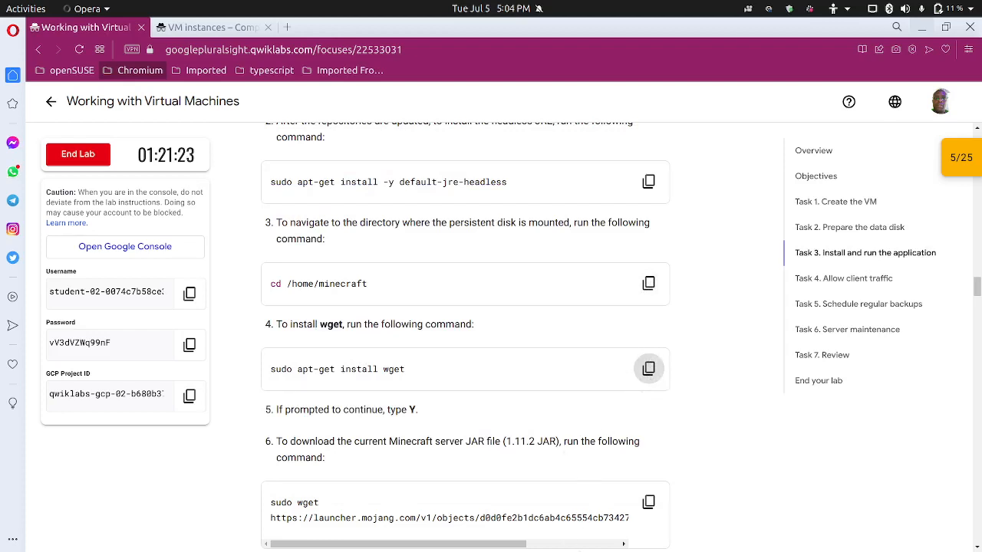
{"action": "mouse_move", "coordinate": [590, 547]}
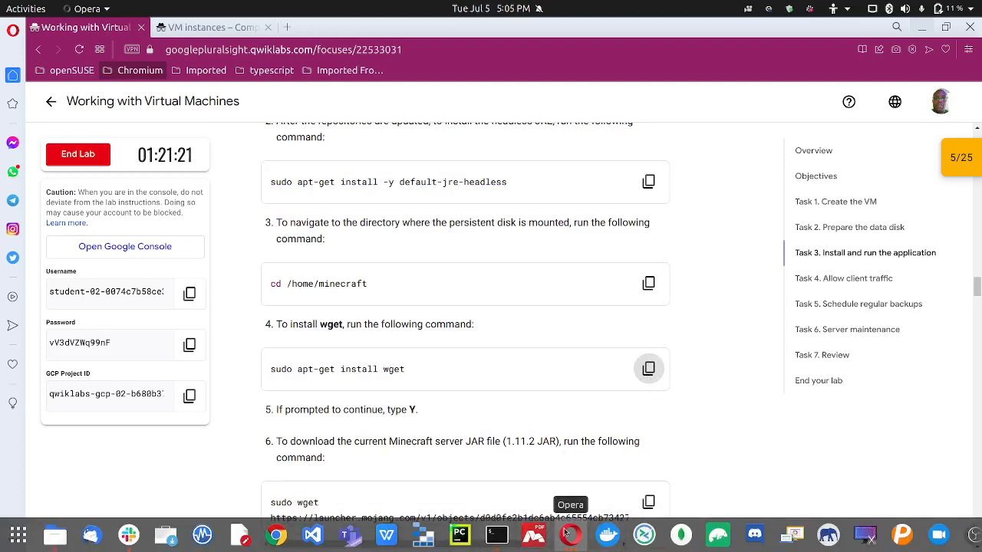
{"action": "left_click", "coordinate": [570, 534]}
{"action": "left_click", "coordinate": [705, 452]}
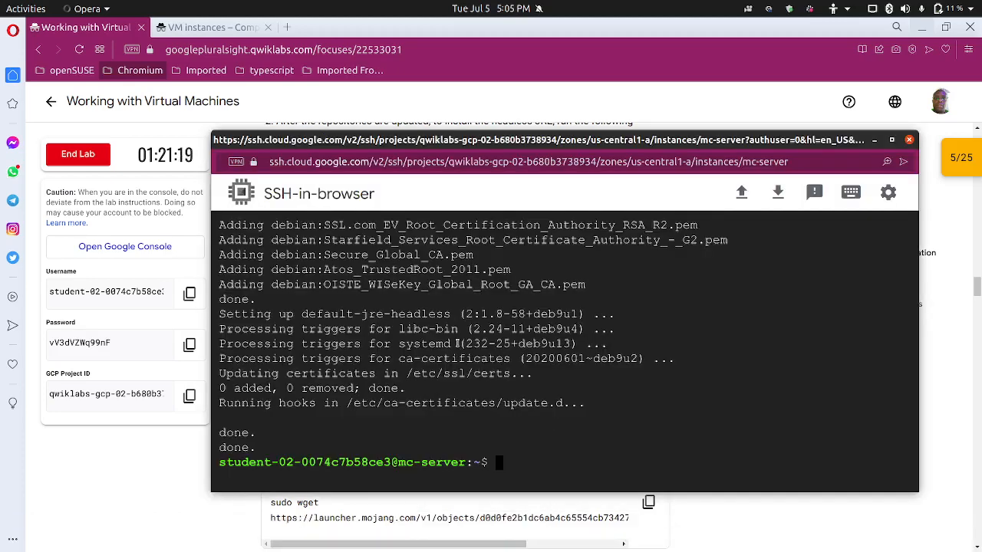
Change to the /home/minecraft directory on mc-server and run sudo apt-get install wget there.
{"action": "type", "text": "cd /home/m"}
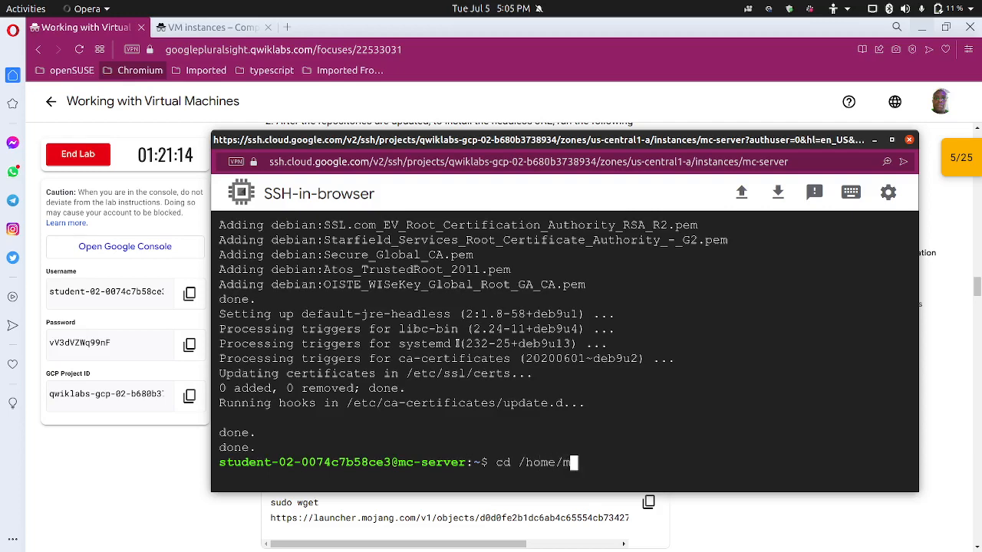
{"action": "key", "text": "Tab"}
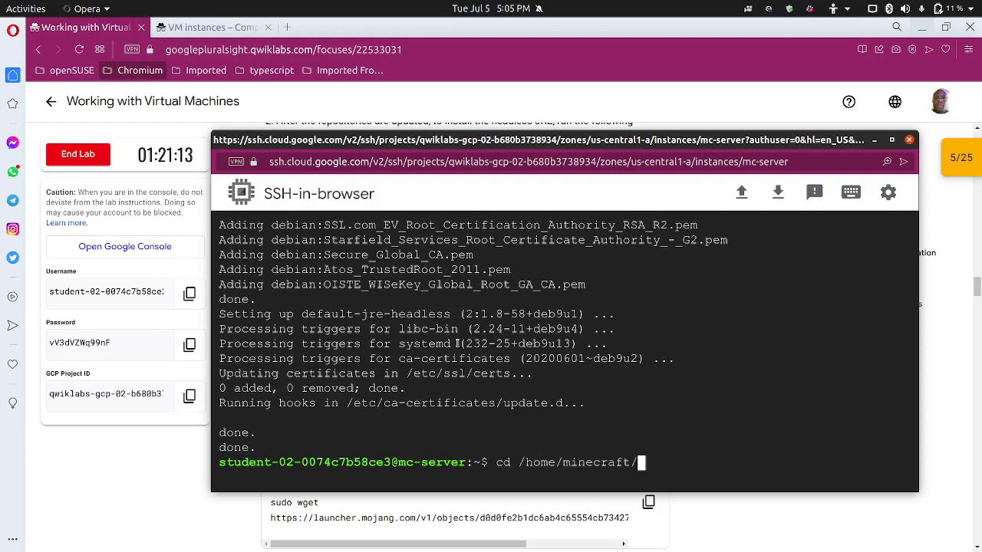
{"action": "key", "text": "Return"}
{"action": "key", "text": "ctrl+v"}
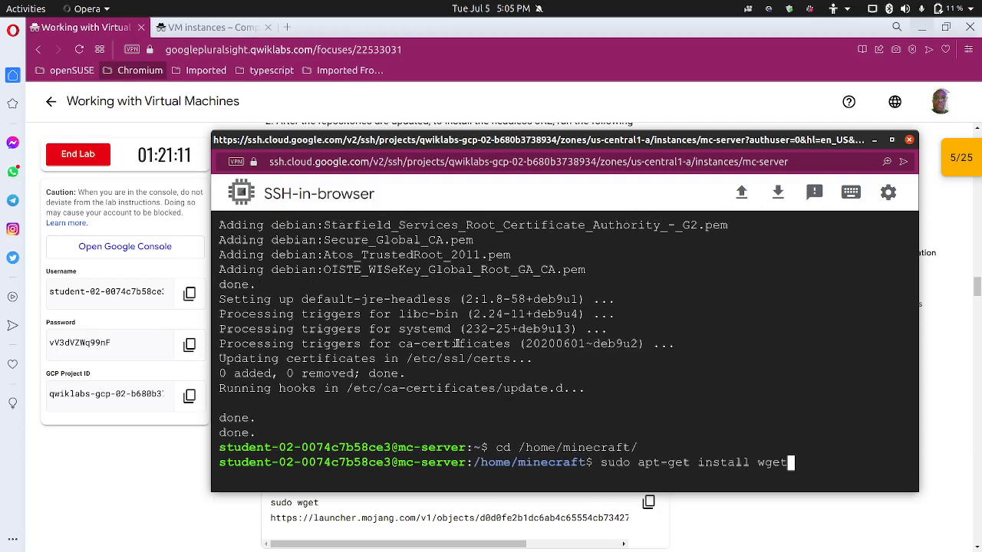
{"action": "key", "text": "Return"}
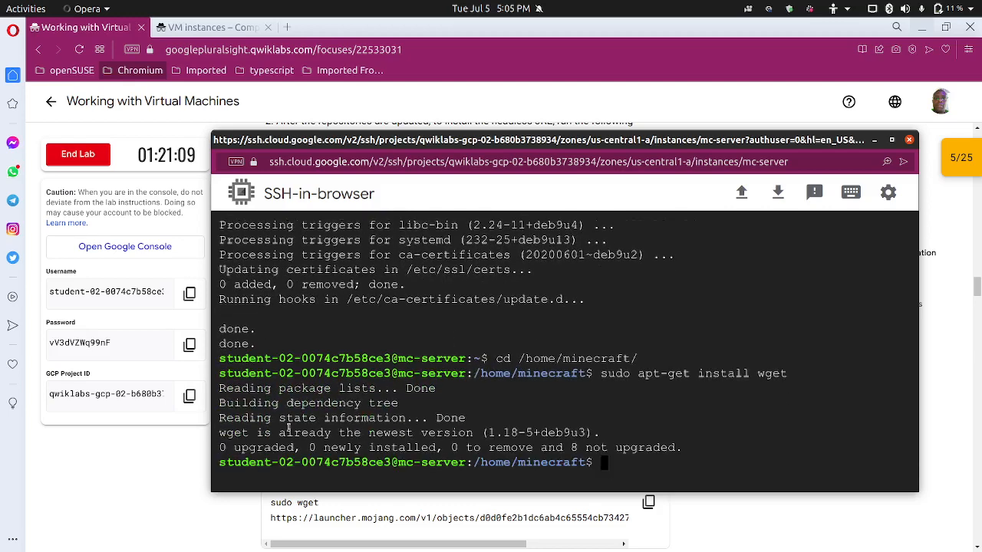
{"action": "left_click", "coordinate": [648, 502]}
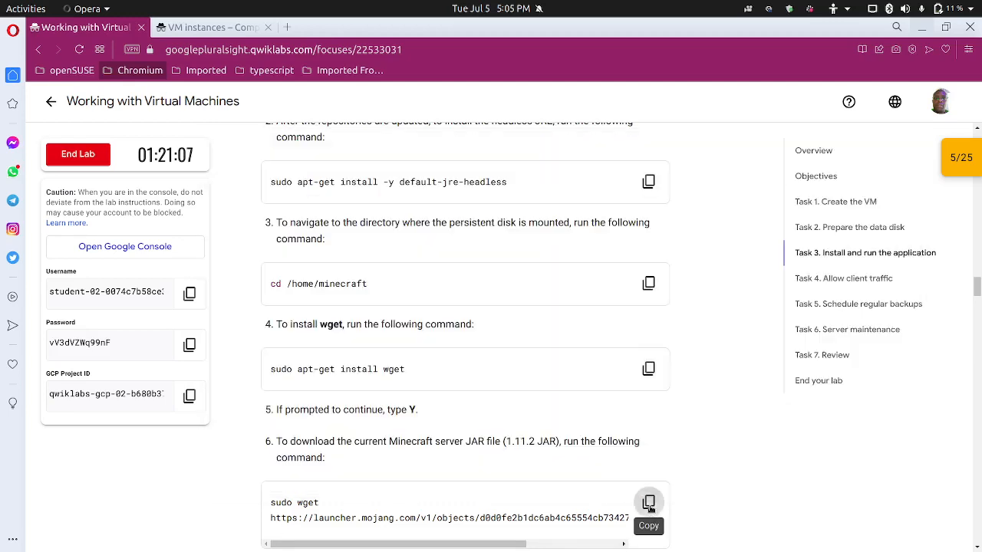
{"action": "key", "text": "alt+Tab"}
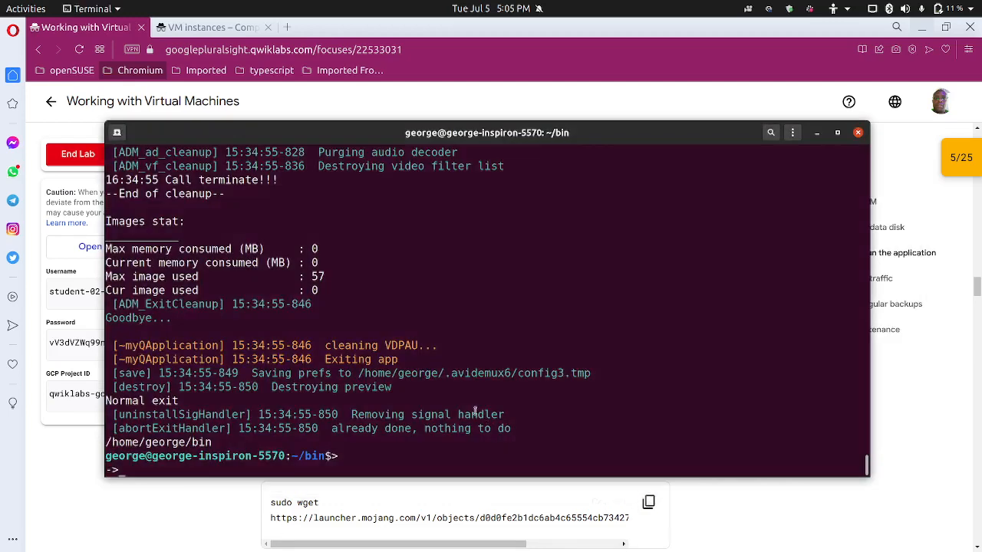
{"action": "left_click", "coordinate": [245, 538]}
{"action": "mouse_move", "coordinate": [264, 537]}
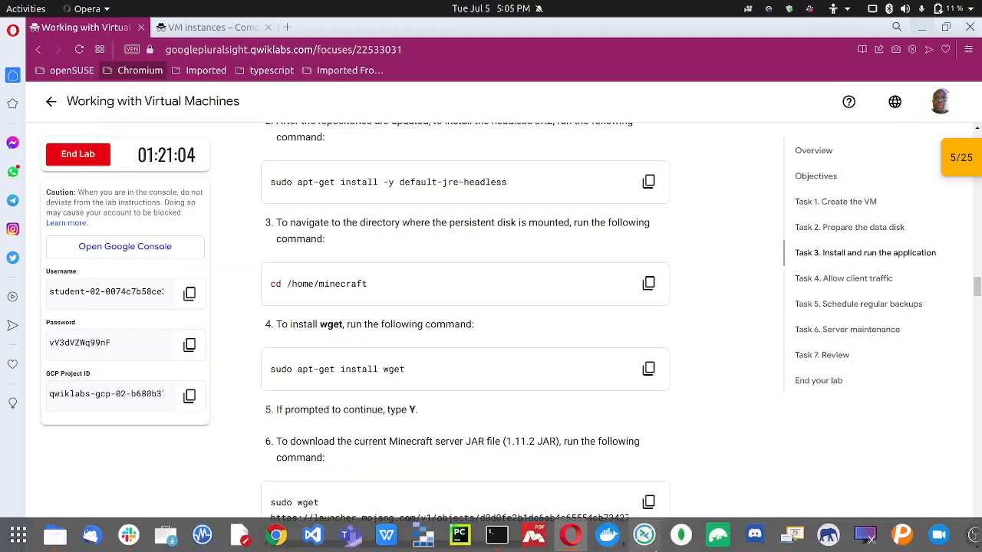
{"action": "left_click", "coordinate": [571, 535]}
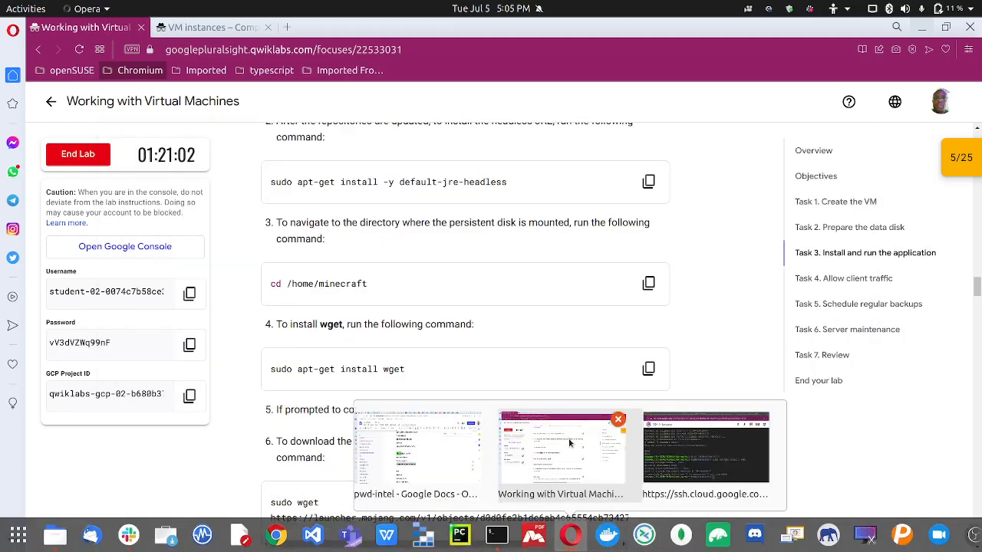
{"action": "left_click", "coordinate": [706, 457]}
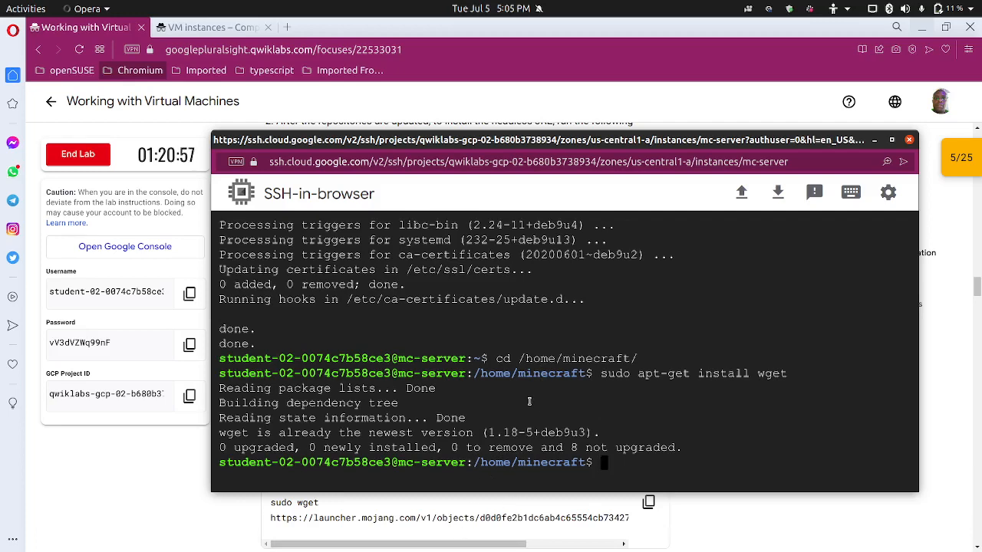
{"action": "key", "text": "ctrl+v"}
{"action": "key", "text": "Return"}
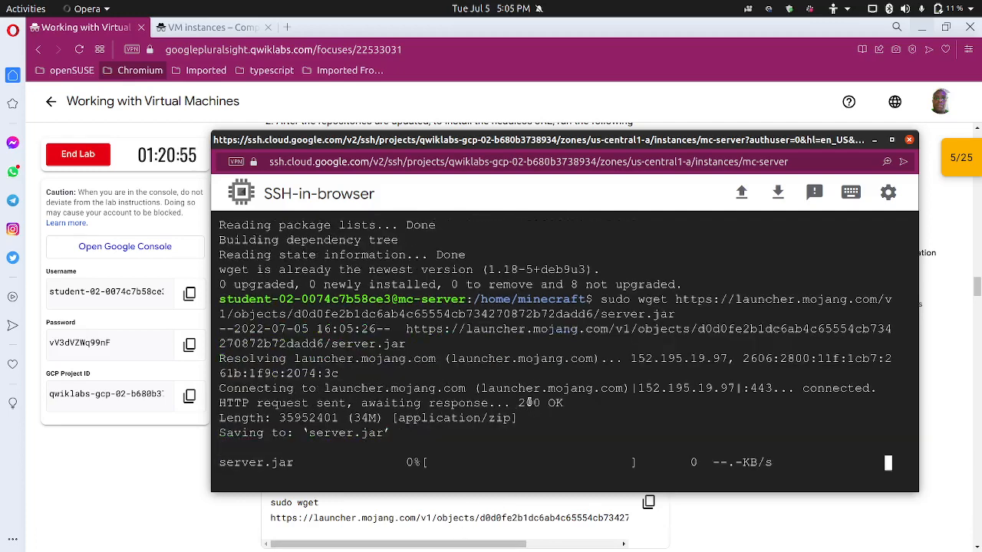
Initialize the Minecraft server by copying sudo java -Xmx1024M -Xms1024M -jar server.jar nogui from the lab and running it in the SSH terminal.
{"action": "left_click", "coordinate": [193, 513]}
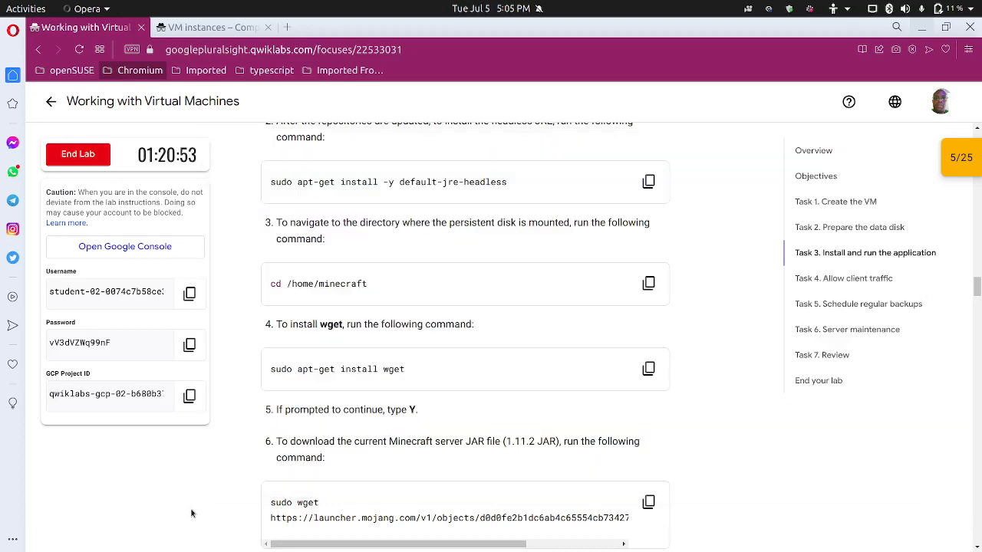
{"action": "scroll", "coordinate": [237, 461], "scroll_direction": "down", "scroll_amount": 1}
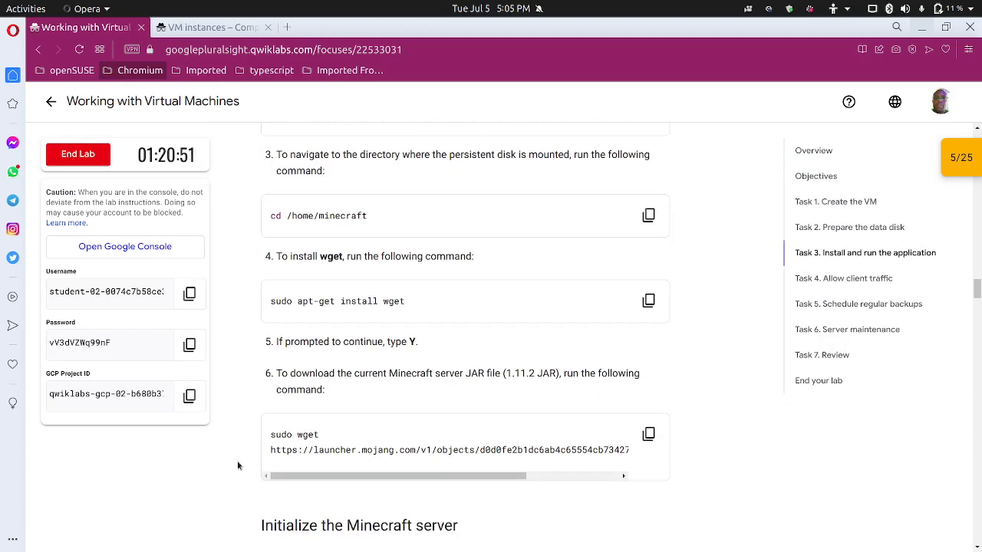
{"action": "scroll", "coordinate": [237, 461], "scroll_direction": "down", "scroll_amount": 1}
{"action": "scroll", "coordinate": [237, 465], "scroll_direction": "down", "scroll_amount": 1}
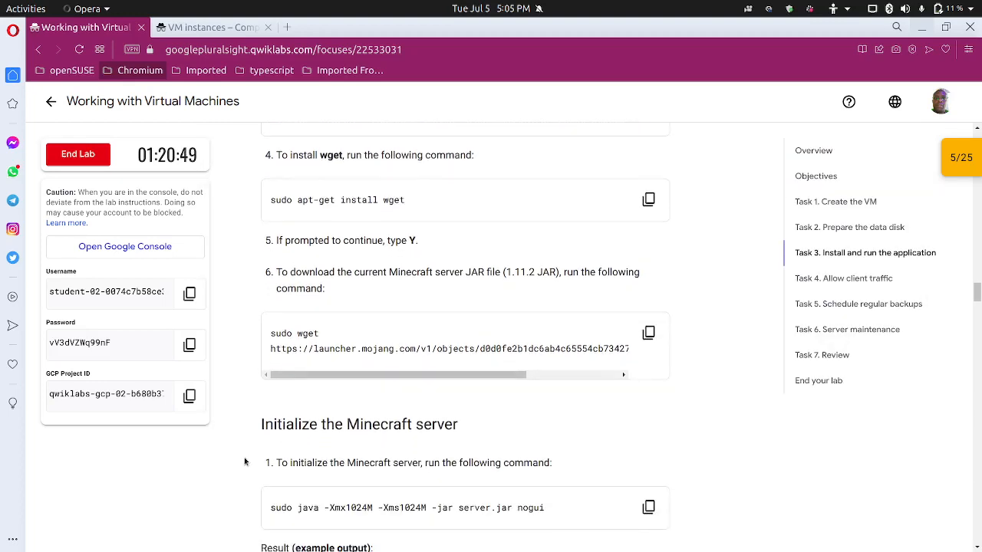
{"action": "scroll", "coordinate": [247, 461], "scroll_direction": "down", "scroll_amount": 2}
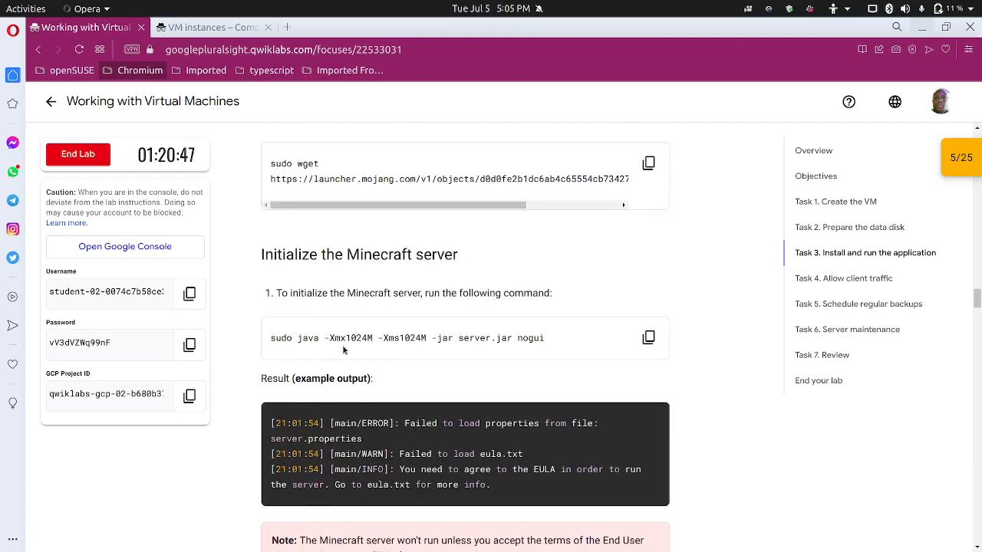
{"action": "left_click", "coordinate": [648, 337]}
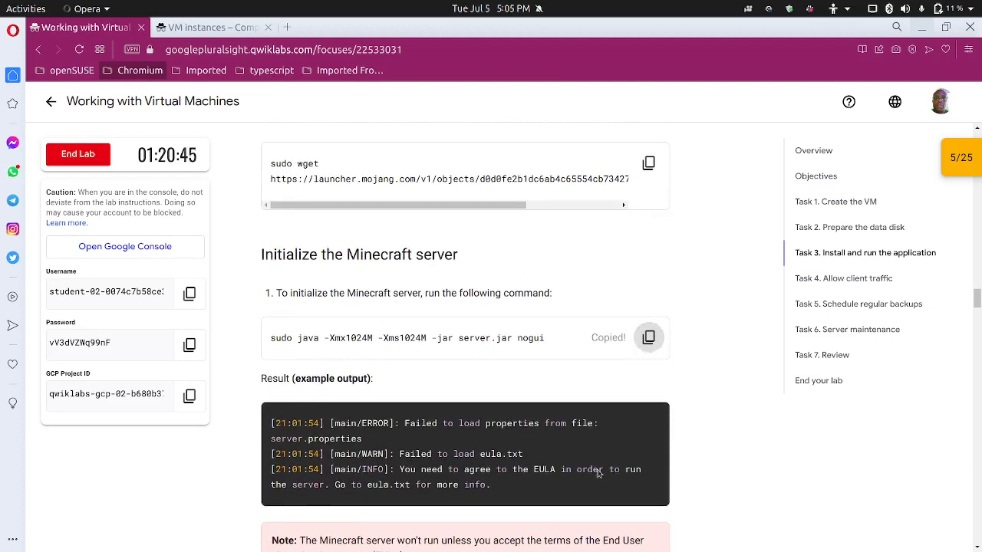
{"action": "mouse_move", "coordinate": [518, 545]}
{"action": "mouse_move", "coordinate": [571, 534]}
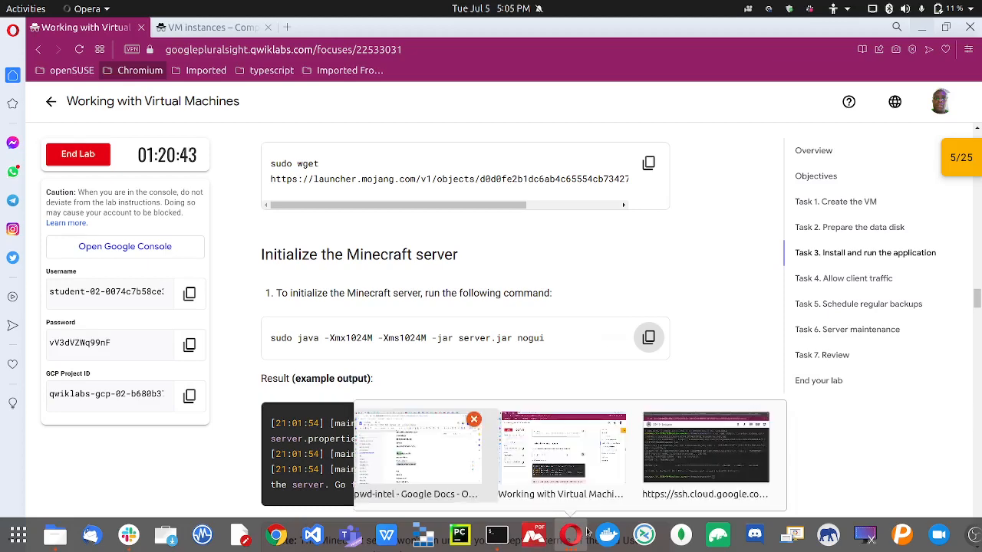
{"action": "left_click", "coordinate": [701, 452]}
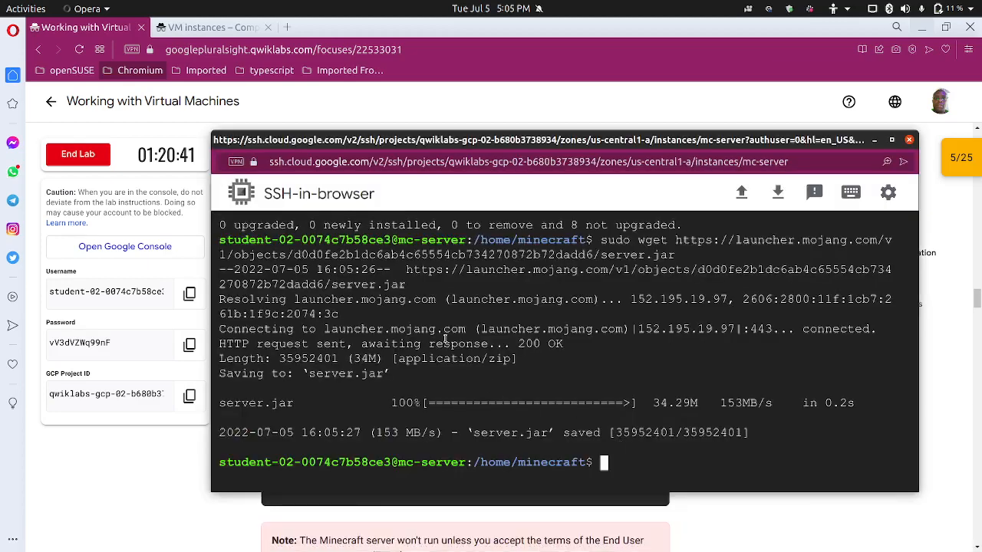
{"action": "key", "text": "ctrl+v"}
{"action": "key", "text": "Return"}
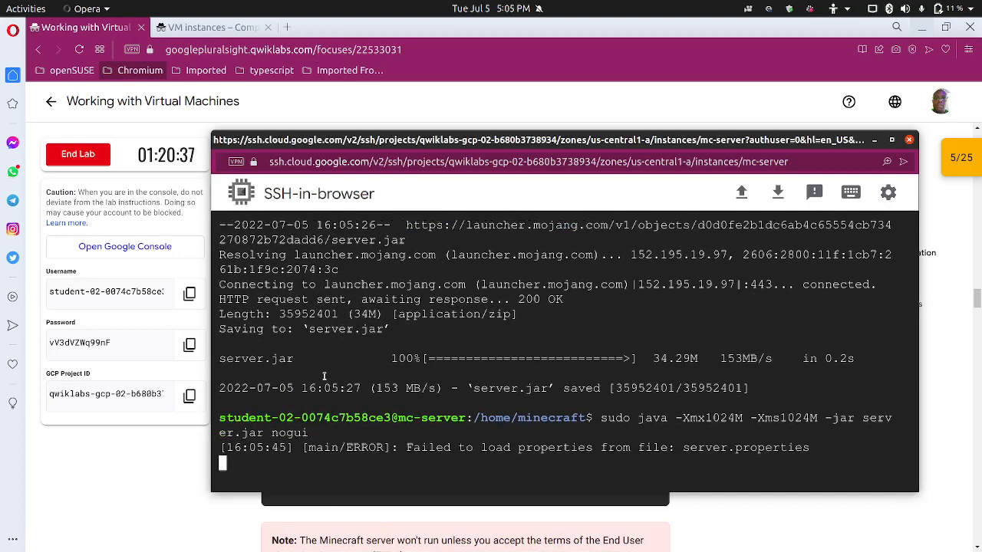
Check the lab progress for installing the Java Runtime Environment (JRE) and the Minecraft server.
{"action": "left_click", "coordinate": [175, 496]}
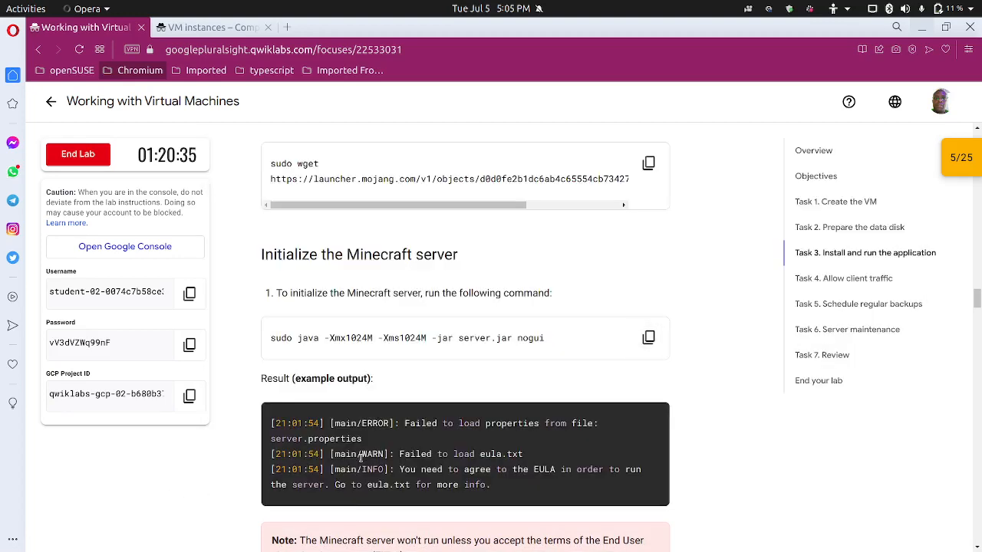
{"action": "scroll", "coordinate": [362, 458], "scroll_direction": "down", "scroll_amount": 5}
{"action": "left_click", "coordinate": [367, 466]}
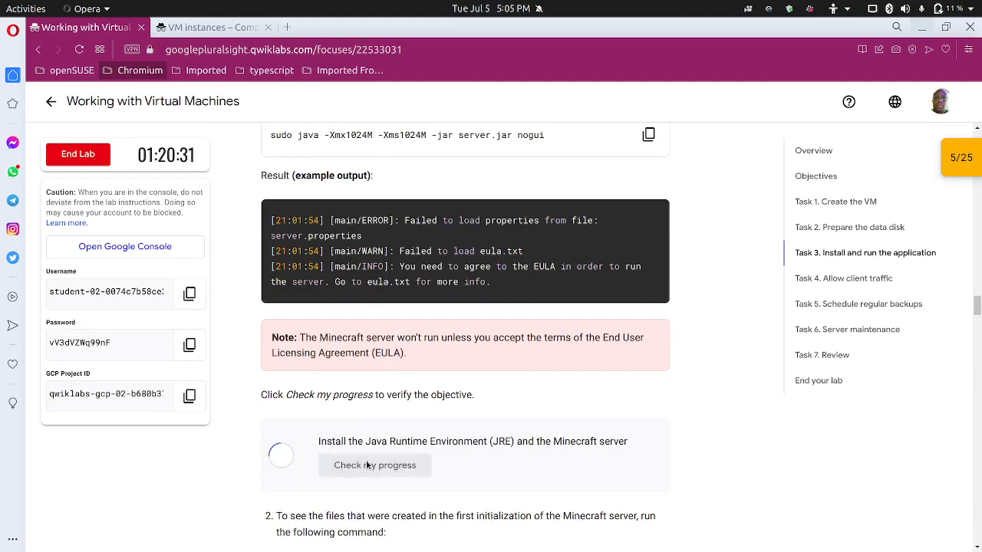
Copy sudo ls -l from the lab instructions and run it on mc-server to list the Minecraft directory's files.
{"action": "scroll", "coordinate": [366, 463], "scroll_direction": "down", "scroll_amount": 4}
{"action": "scroll", "coordinate": [365, 463], "scroll_direction": "down", "scroll_amount": 2}
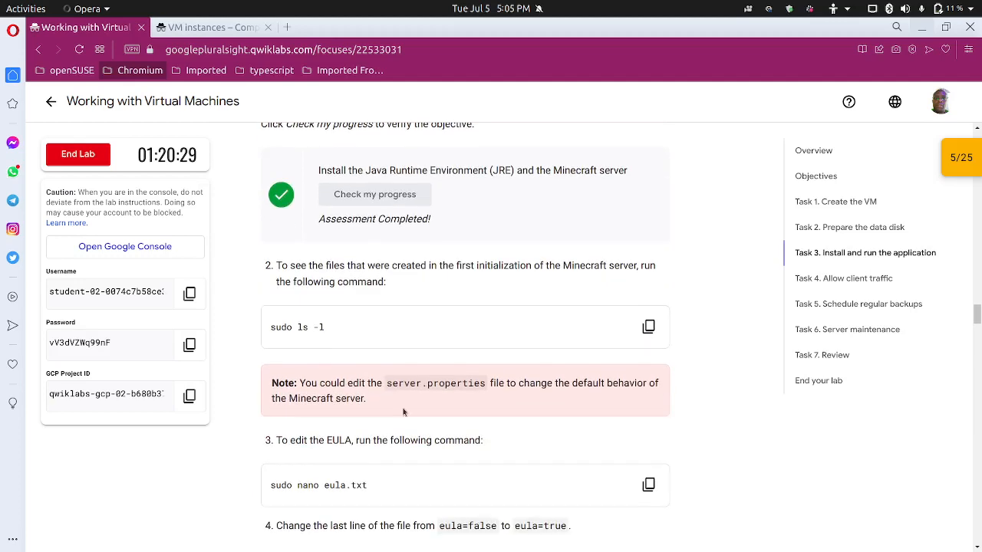
{"action": "left_click", "coordinate": [648, 327]}
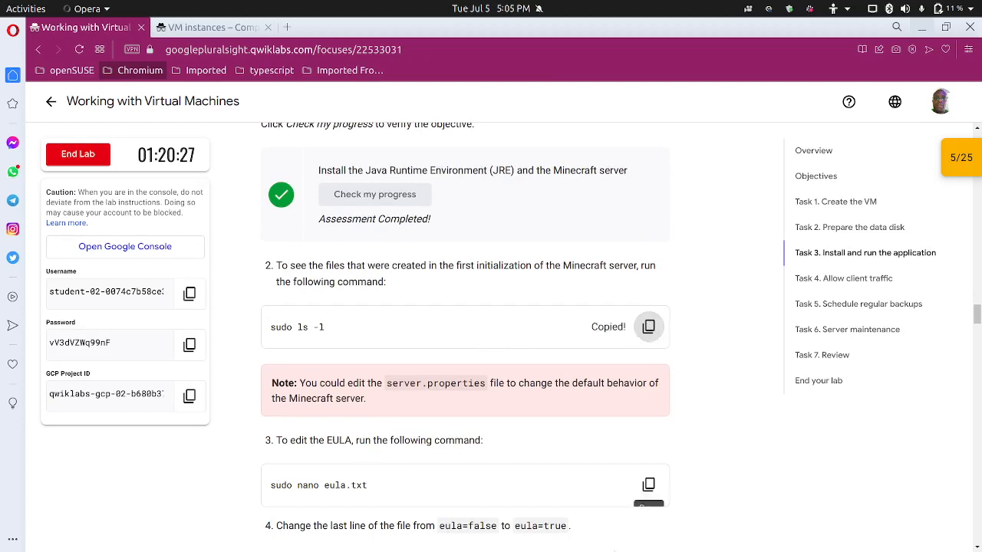
{"action": "left_click", "coordinate": [584, 545]}
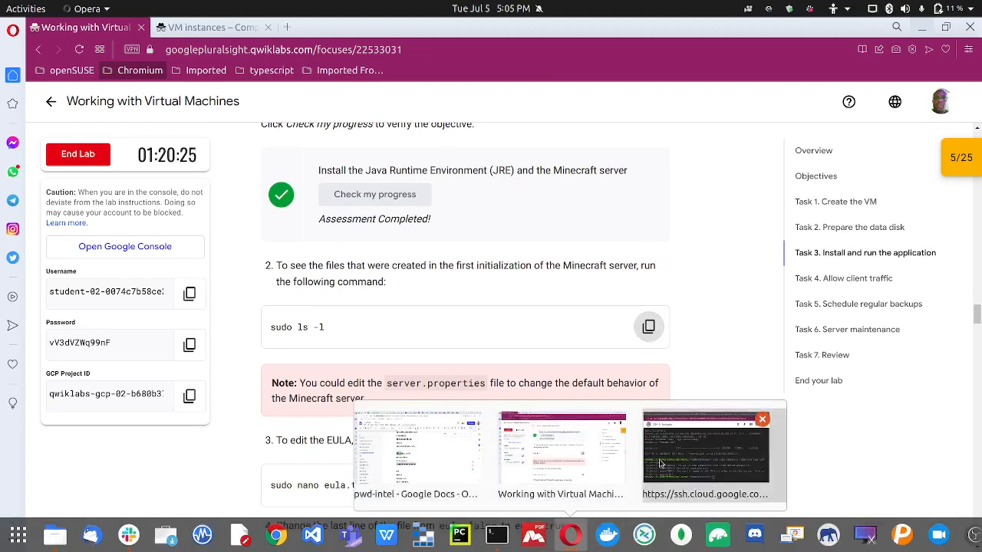
{"action": "left_click", "coordinate": [706, 454]}
{"action": "key", "text": "ctrl+v"}
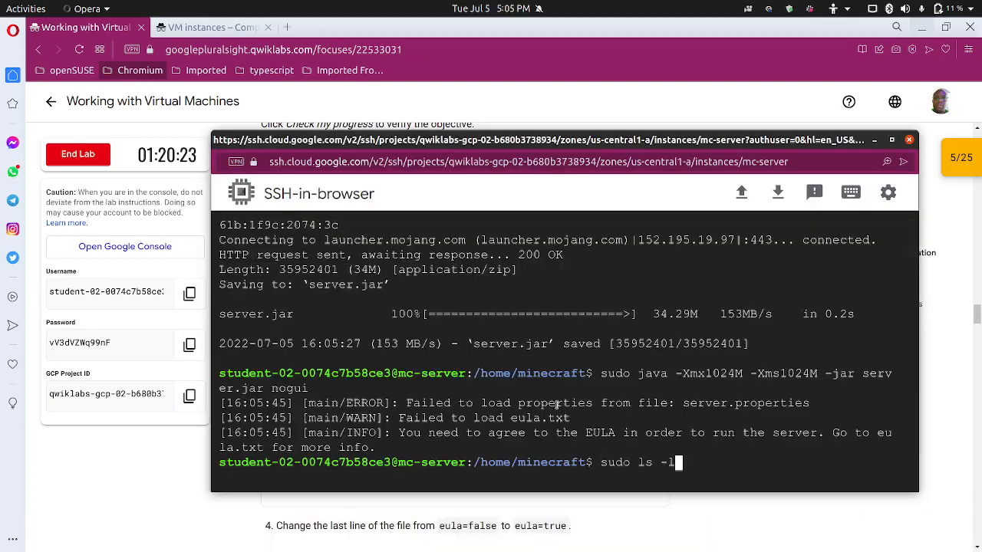
{"action": "key", "text": "Return"}
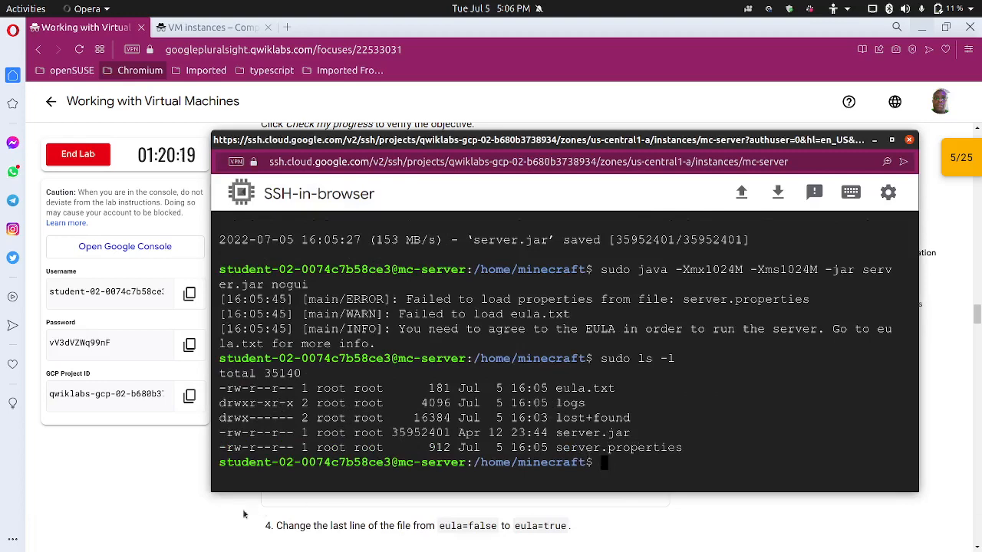
Copy sudo nano eula.txt from the lab instructions and run it in the SSH terminal to open the EULA file.
{"action": "left_click", "coordinate": [189, 522]}
{"action": "scroll", "coordinate": [412, 484], "scroll_direction": "down", "scroll_amount": 2}
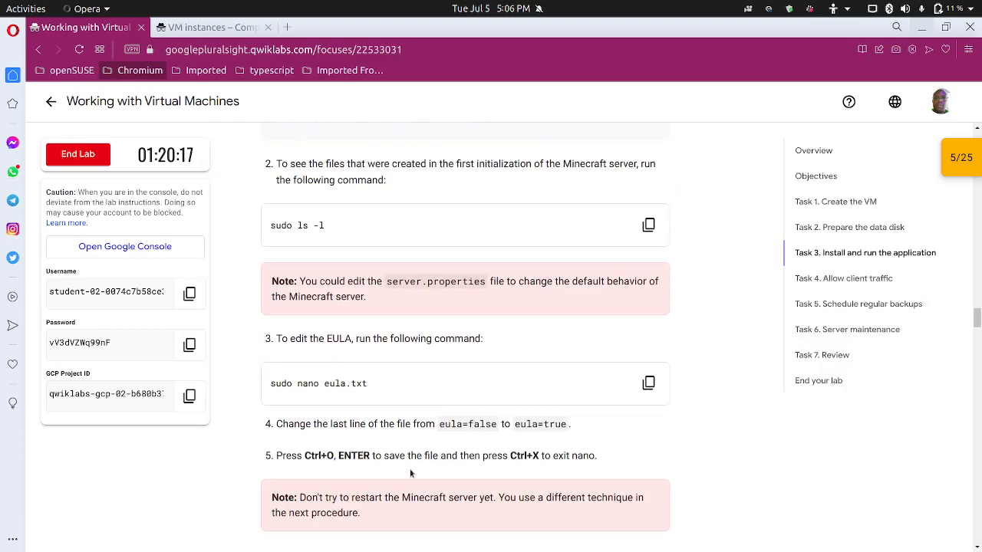
{"action": "mouse_move", "coordinate": [422, 551]}
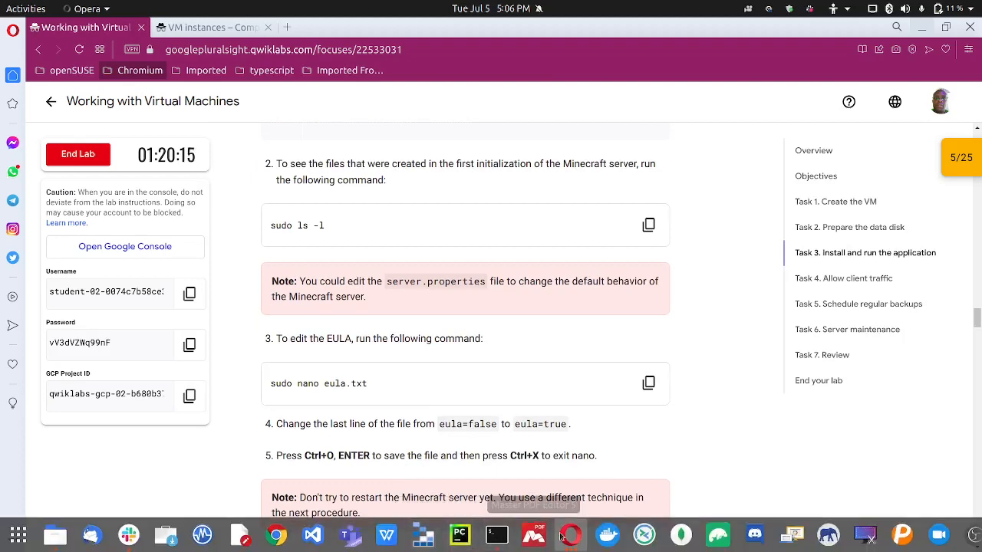
{"action": "mouse_move", "coordinate": [580, 524]}
{"action": "left_click", "coordinate": [708, 439]}
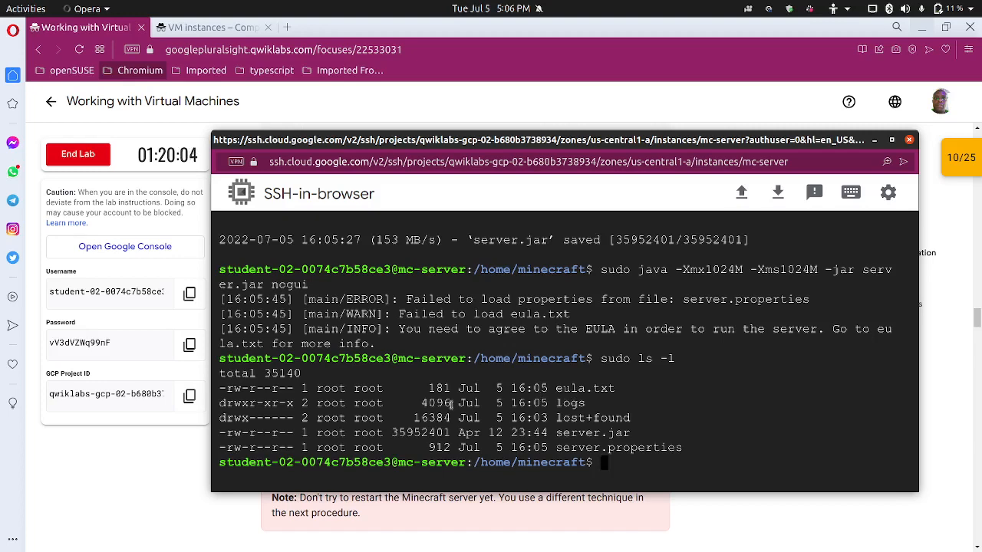
{"action": "left_click", "coordinate": [167, 458]}
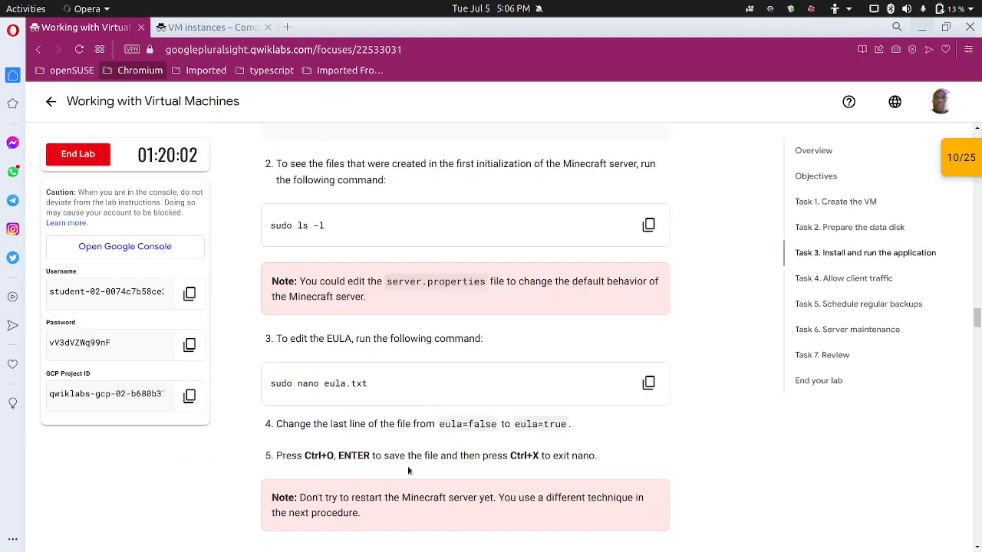
{"action": "left_click", "coordinate": [648, 383]}
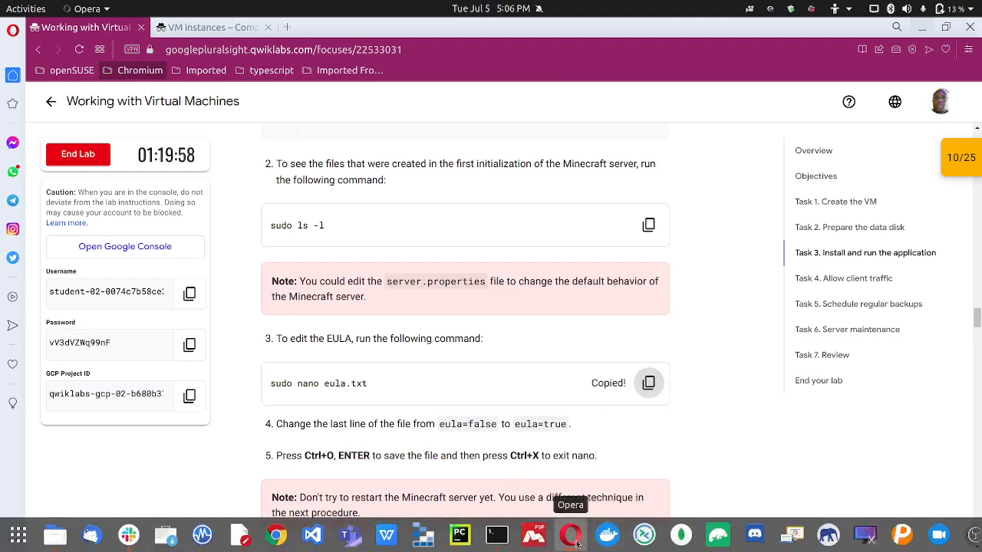
{"action": "left_click", "coordinate": [587, 537]}
{"action": "left_click", "coordinate": [713, 453]}
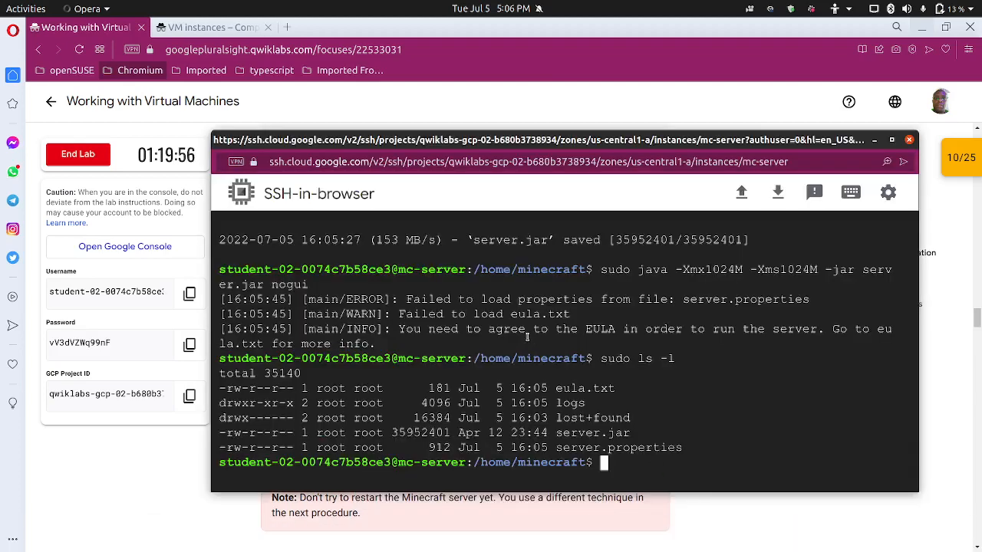
{"action": "key", "text": "ctrl+v"}
{"action": "key", "text": "Return"}
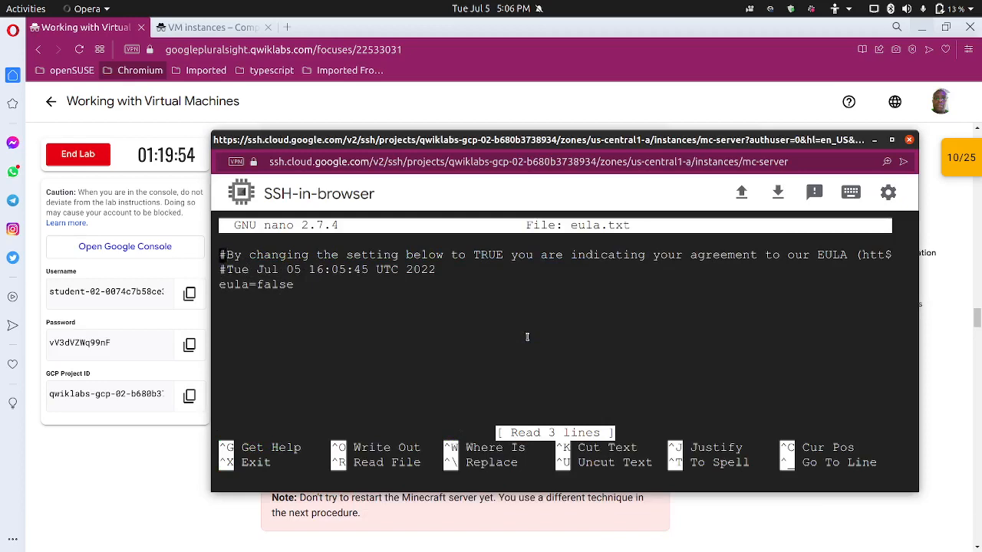
Change the last line of eula.txt to eula=true, then save the file and exit nano.
{"action": "key", "text": "Down"}
{"action": "key", "text": "Down"}
{"action": "key", "text": "Right"}
{"action": "key", "text": "Right"}
{"action": "key", "text": "Right"}
{"action": "key", "text": "Right"}
{"action": "key", "text": "Right"}
{"action": "key", "text": "Delete"}
{"action": "key", "text": "Delete"}
{"action": "key", "text": "Delete"}
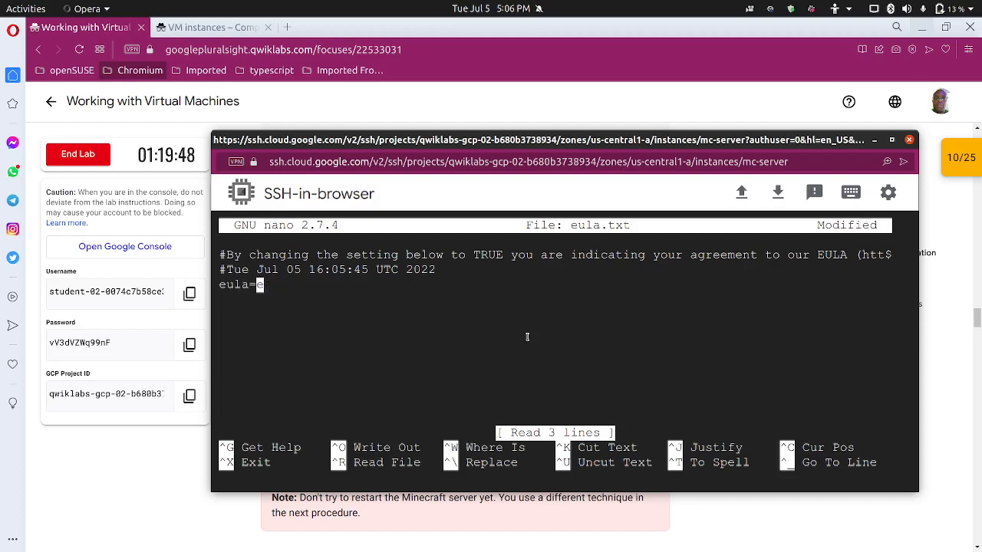
{"action": "key", "text": "Delete"}
{"action": "type", "text": "true"}
{"action": "key", "text": "ctrl+o"}
{"action": "key", "text": "Return"}
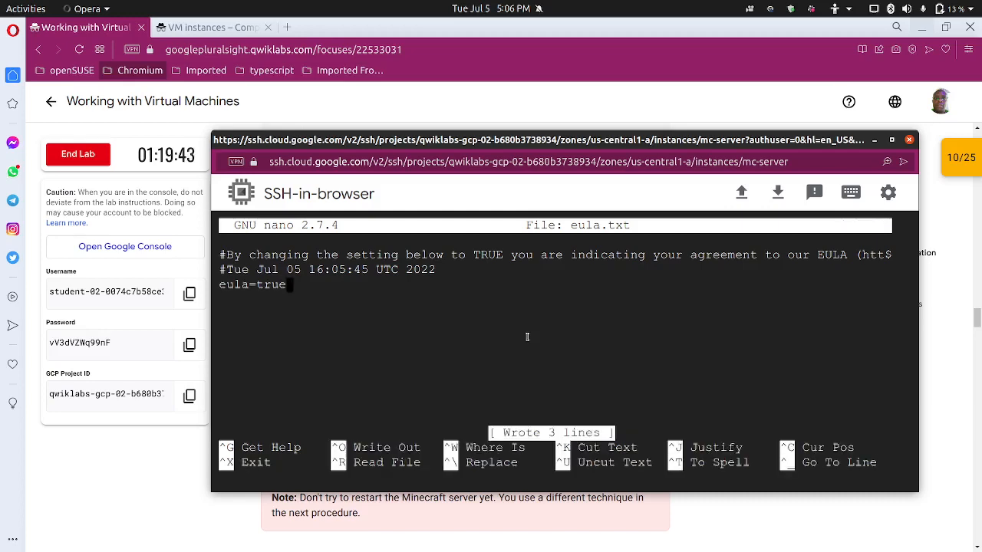
{"action": "key", "text": "ctrl+x"}
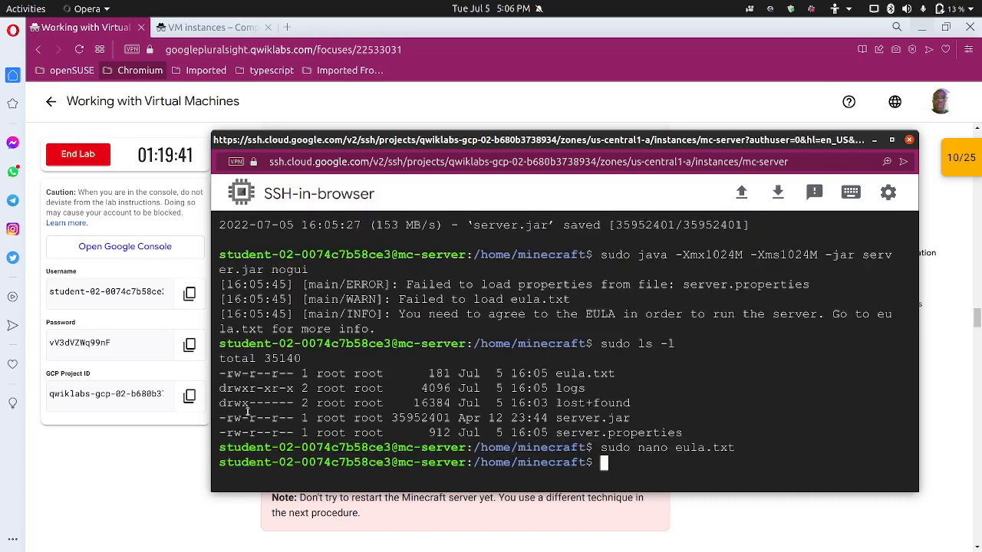
Copy sudo apt-get install -y screen from the lab instructions and run it in the mc-server SSH terminal.
{"action": "left_click", "coordinate": [147, 481]}
{"action": "scroll", "coordinate": [307, 427], "scroll_direction": "down", "scroll_amount": 5}
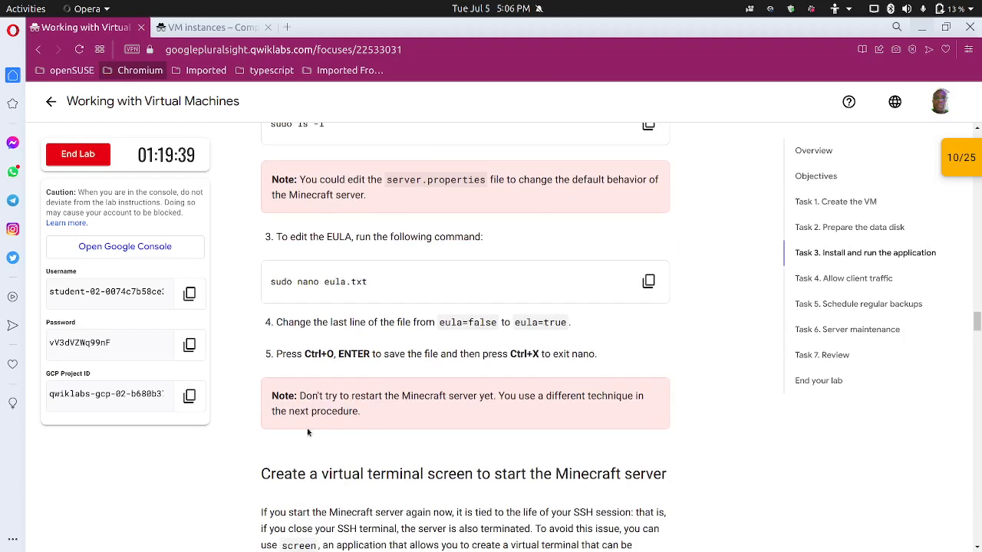
{"action": "scroll", "coordinate": [307, 425], "scroll_direction": "down", "scroll_amount": 2}
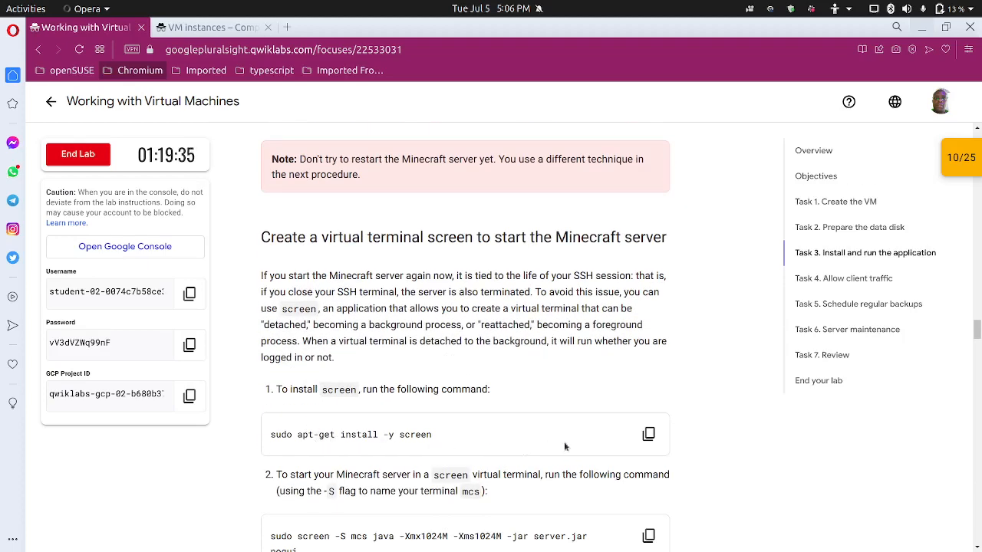
{"action": "left_click", "coordinate": [648, 434]}
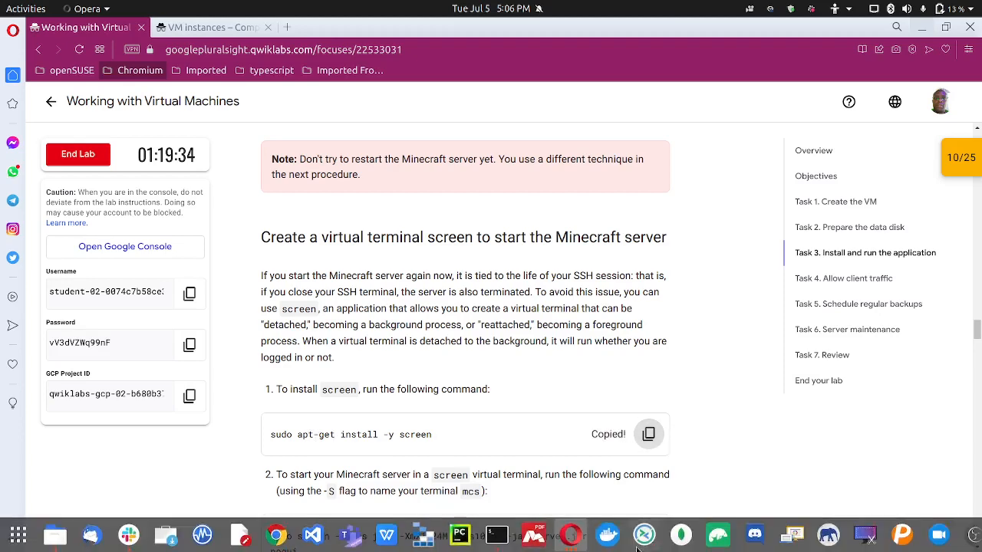
{"action": "left_click", "coordinate": [580, 541]}
{"action": "left_click", "coordinate": [692, 465]}
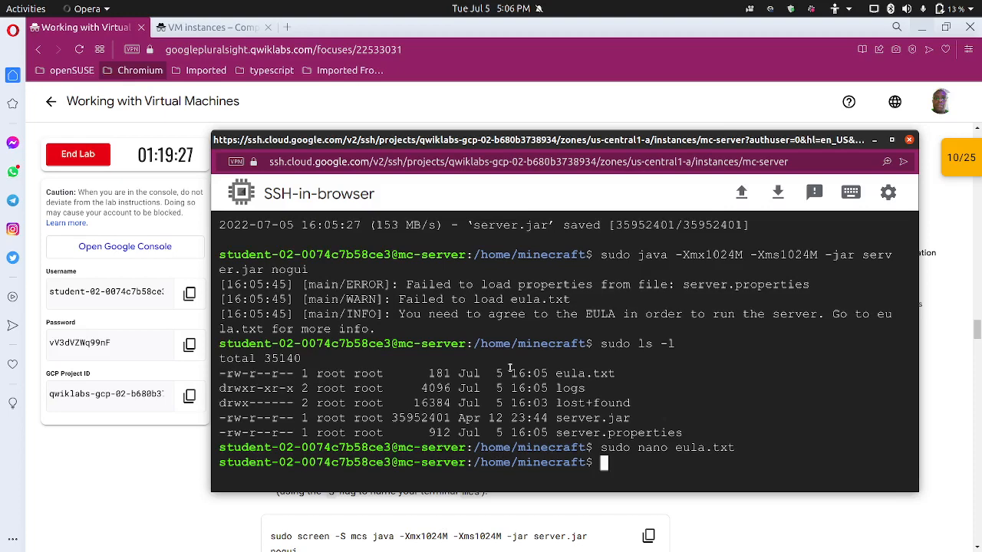
{"action": "key", "text": "ctrl+v"}
{"action": "key", "text": "Return"}
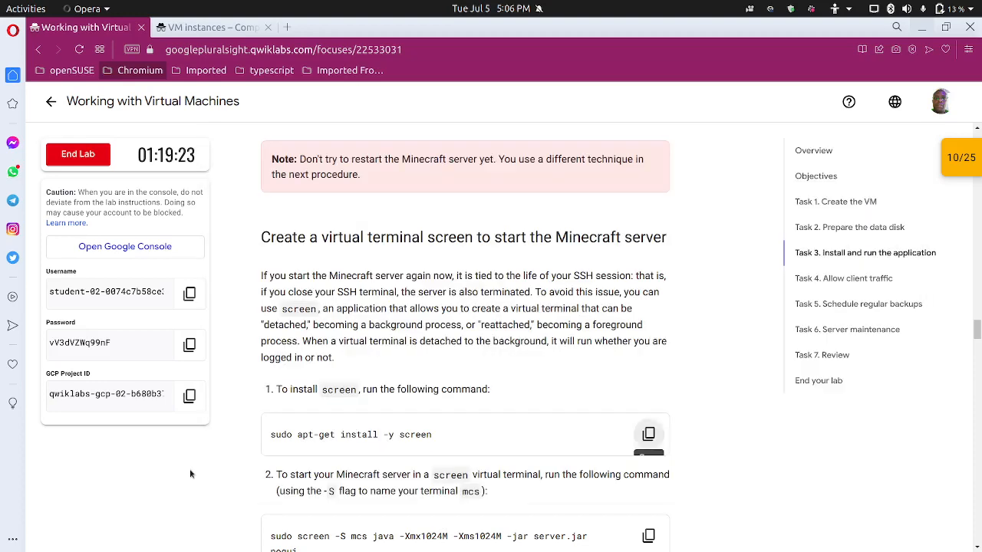
Copy sudo screen -S mcs java -Xmx1024M -Xms1024M -jar server.jar nogui from the lab instructions and run it to start the Minecraft server.
{"action": "left_click", "coordinate": [192, 473]}
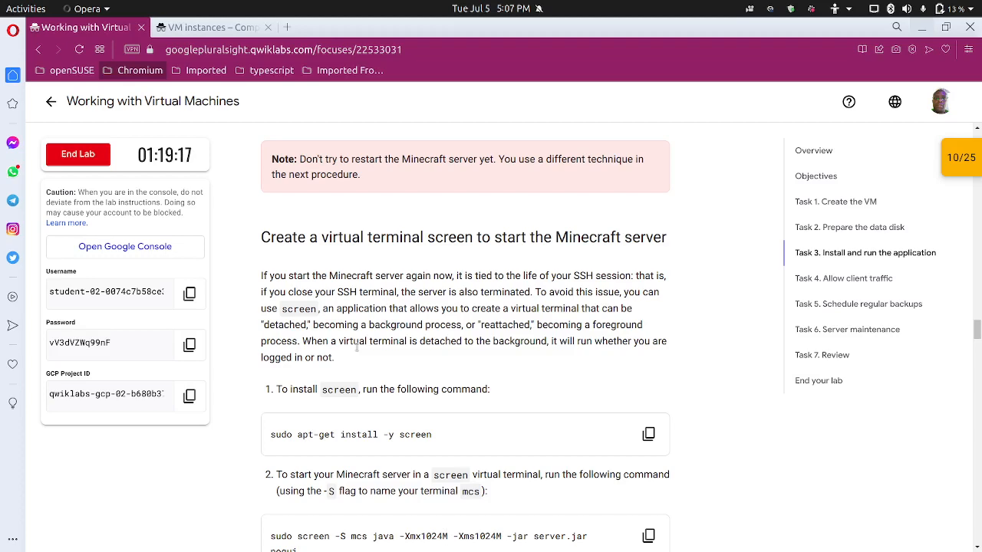
{"action": "scroll", "coordinate": [391, 354], "scroll_direction": "down", "scroll_amount": 5}
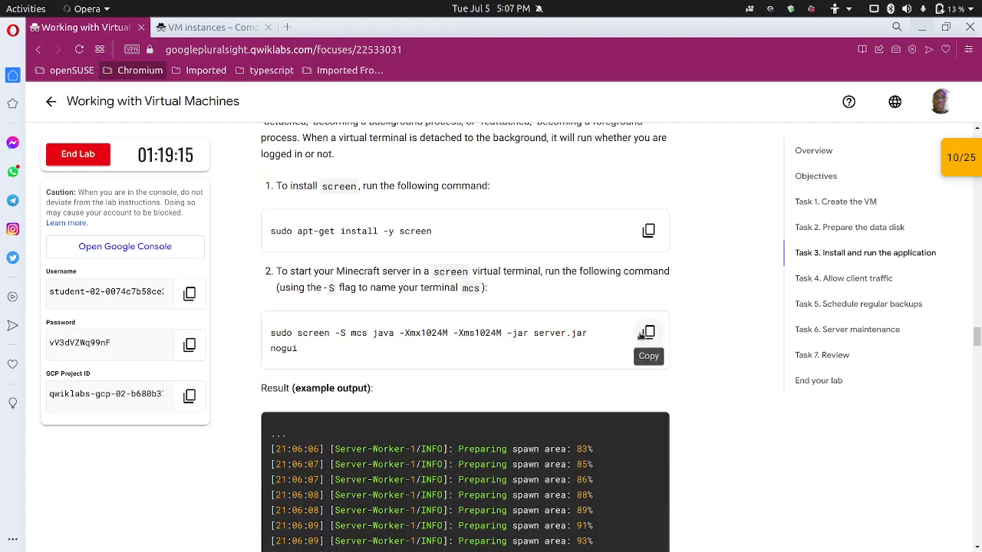
{"action": "left_click", "coordinate": [648, 332]}
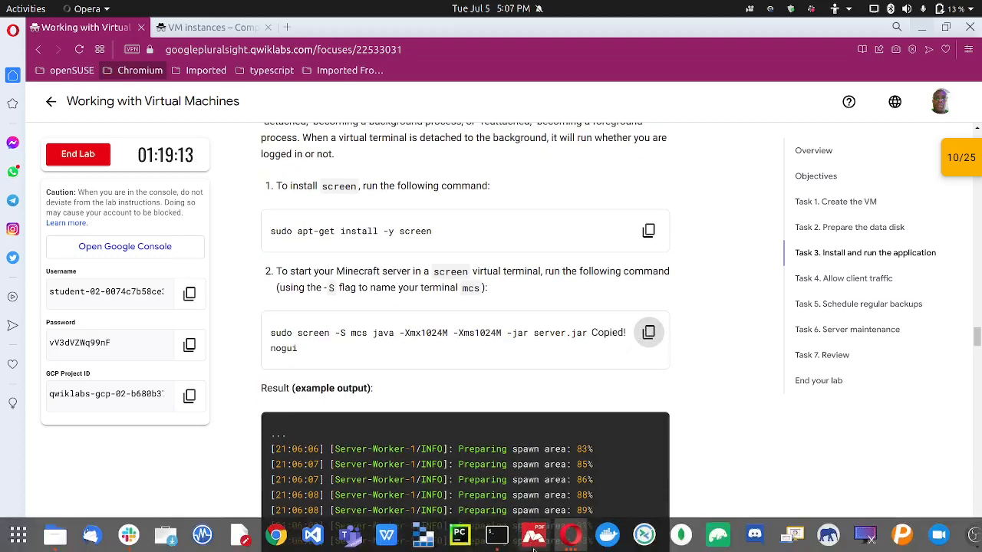
{"action": "left_click", "coordinate": [570, 534]}
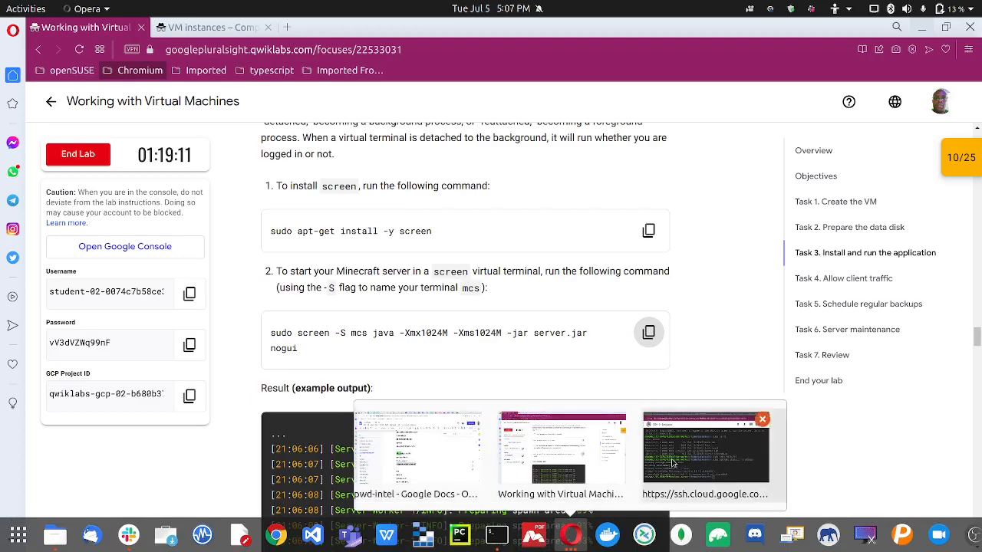
{"action": "left_click", "coordinate": [672, 464]}
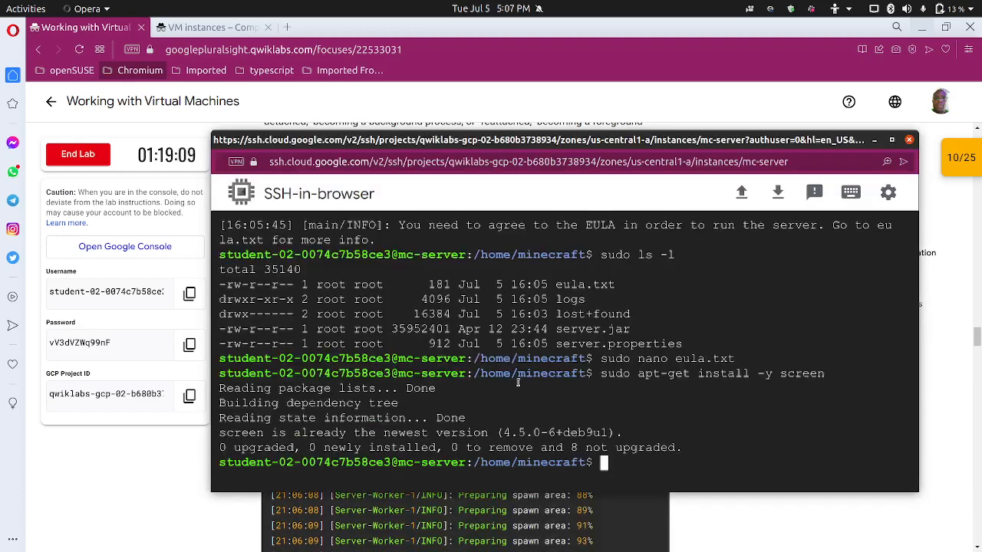
{"action": "key", "text": "ctrl+v"}
{"action": "key", "text": "Return"}
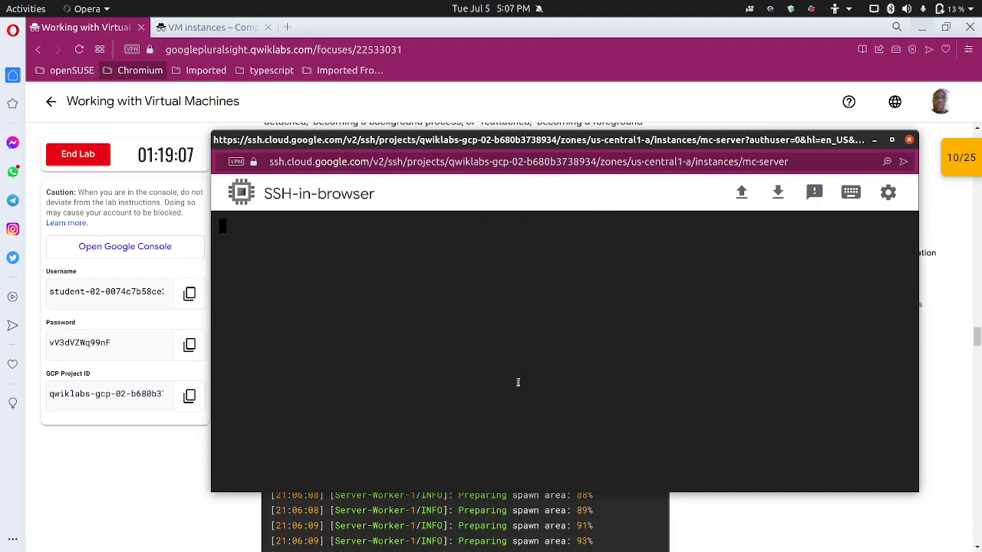
Copy sudo screen -r mcs from the lab instructions, detach from the mcs screen terminal, and reattach it with that command.
{"action": "left_click", "coordinate": [191, 460]}
{"action": "scroll", "coordinate": [287, 447], "scroll_direction": "down", "scroll_amount": 5}
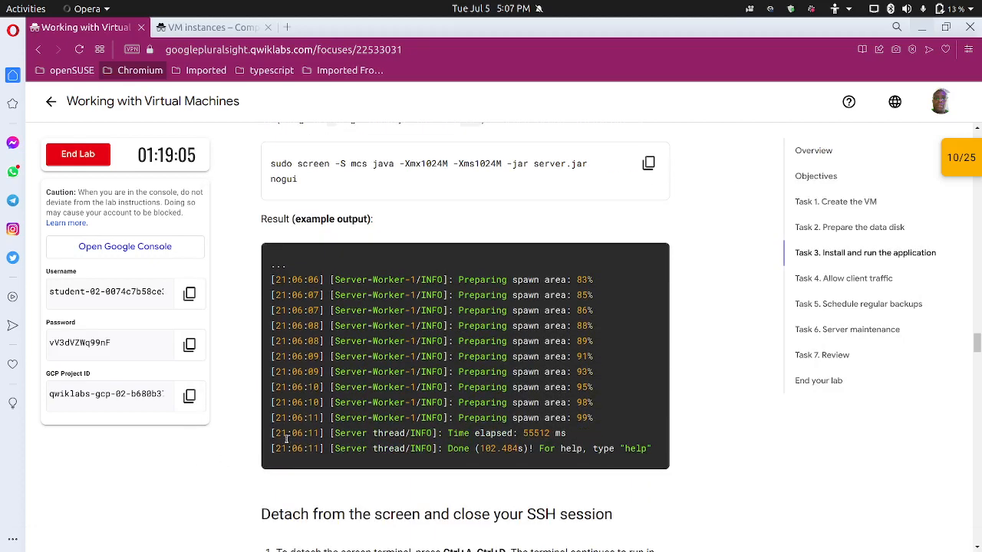
{"action": "scroll", "coordinate": [299, 428], "scroll_direction": "down", "scroll_amount": 1}
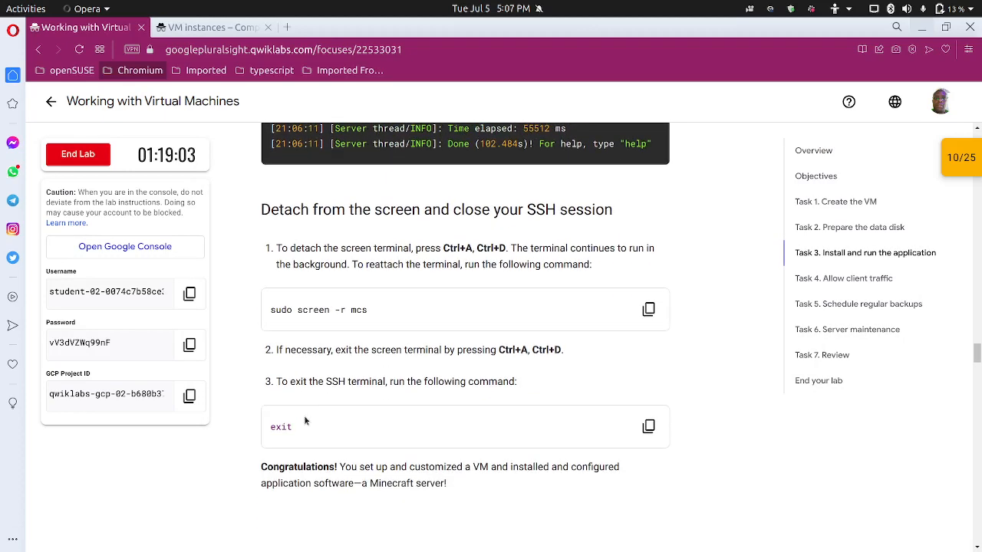
{"action": "left_click", "coordinate": [648, 308]}
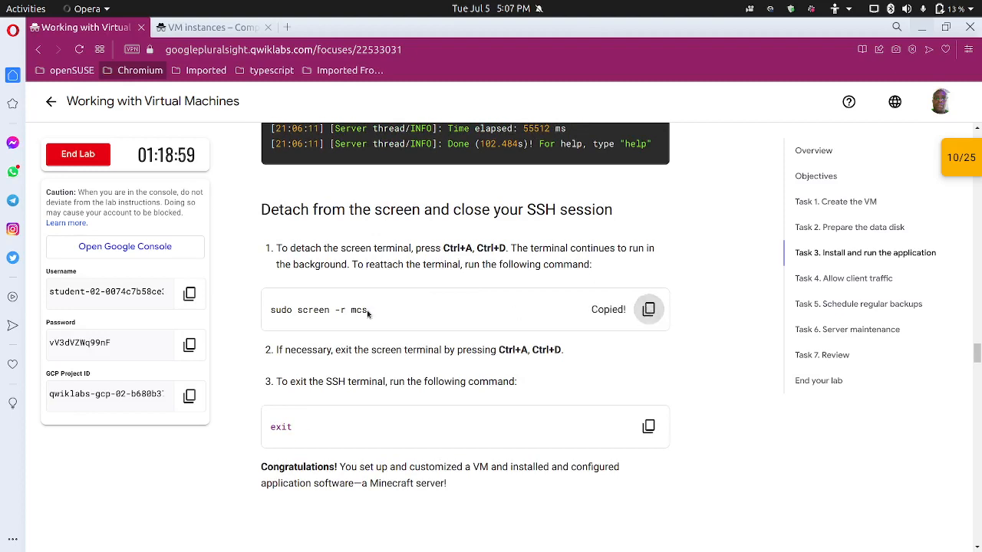
{"action": "mouse_move", "coordinate": [616, 548]}
{"action": "left_click", "coordinate": [569, 541]}
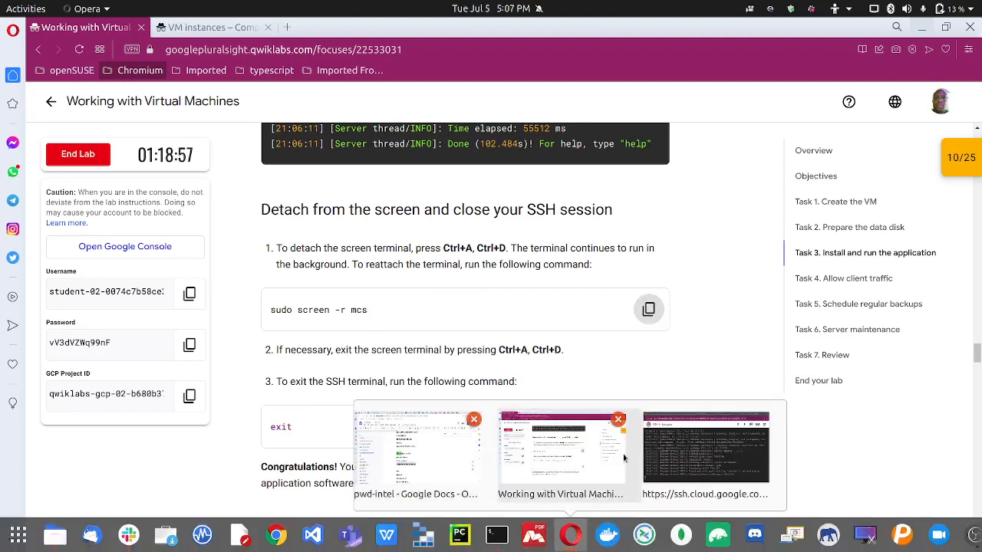
{"action": "left_click", "coordinate": [665, 463]}
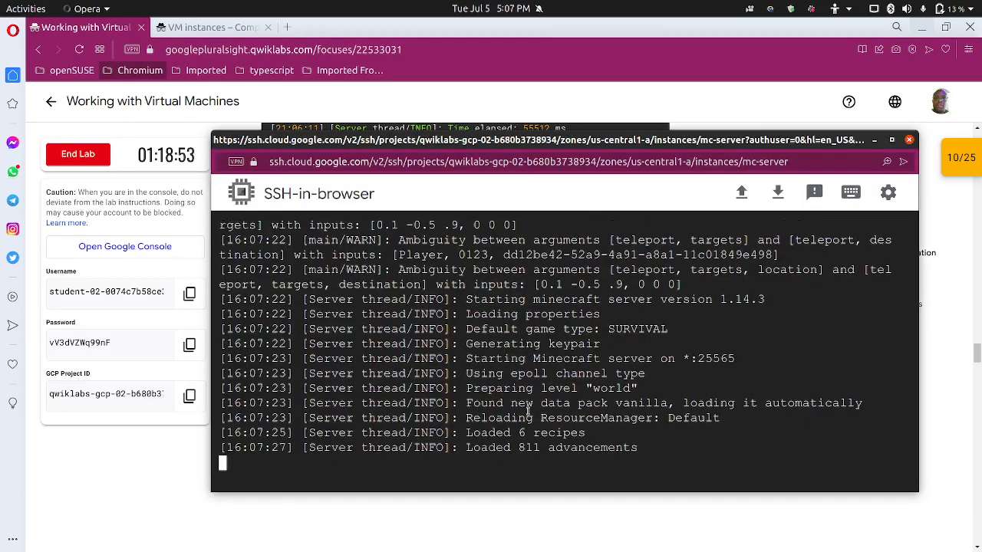
{"action": "key", "text": "ctrl+a"}
{"action": "key", "text": "d"}
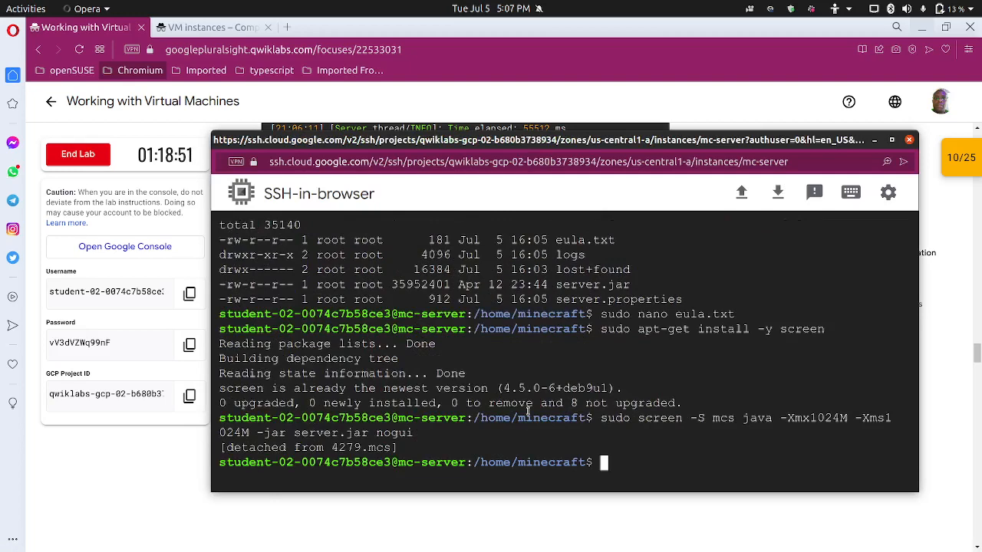
{"action": "key", "text": "ctrl+v"}
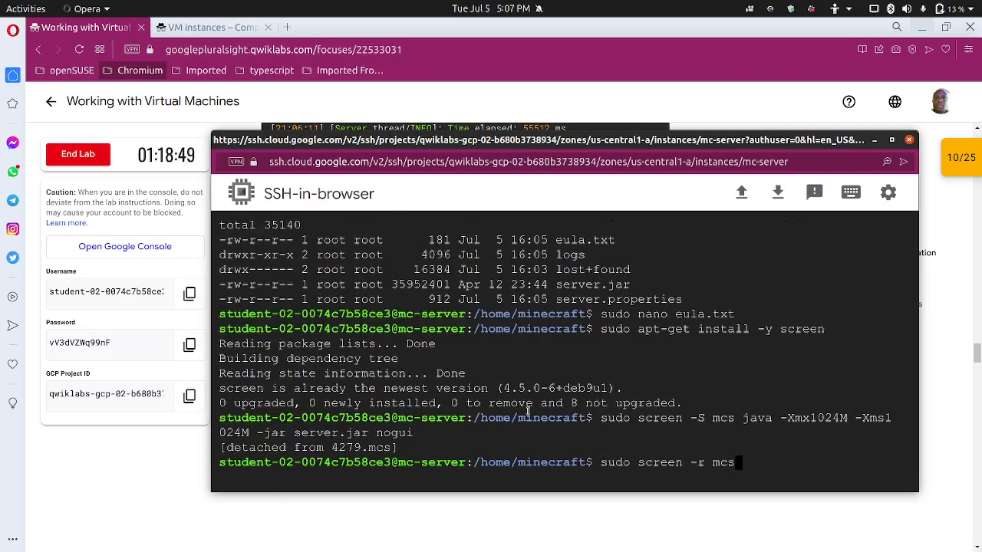
{"action": "key", "text": "Return"}
Detach from the reattached mcs screen terminal and run exit to close the mc-server SSH session.
{"action": "left_click", "coordinate": [196, 494]}
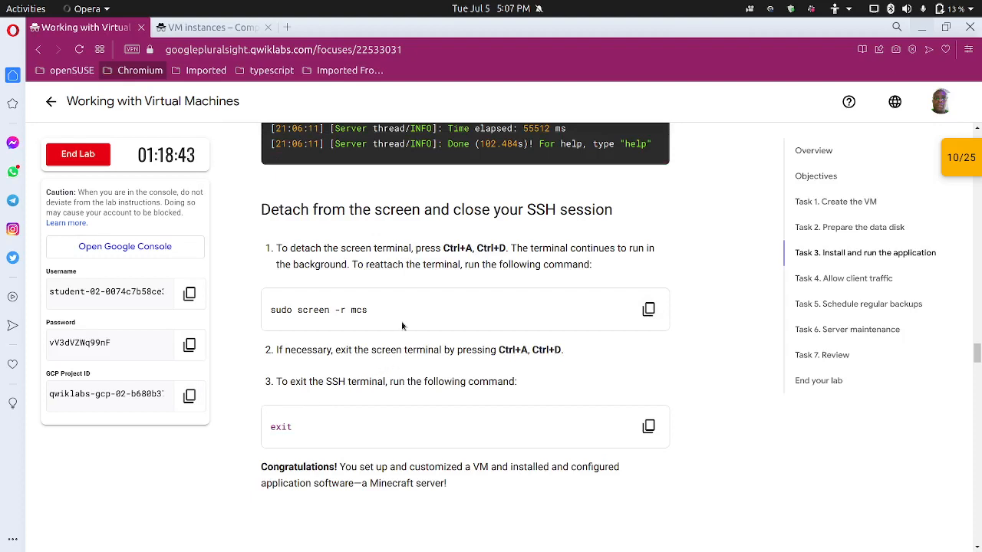
{"action": "scroll", "coordinate": [435, 375], "scroll_direction": "down", "scroll_amount": 2}
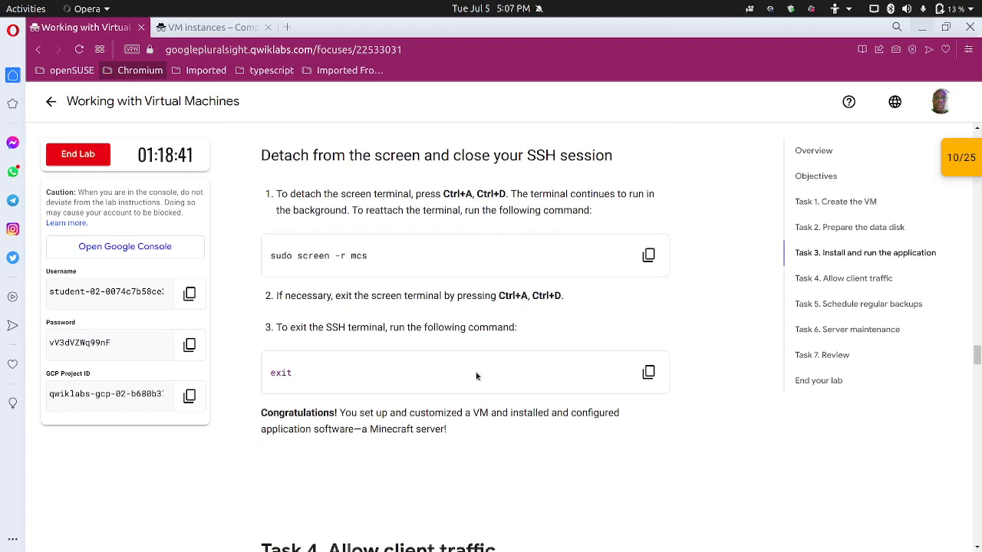
{"action": "left_click", "coordinate": [648, 359]}
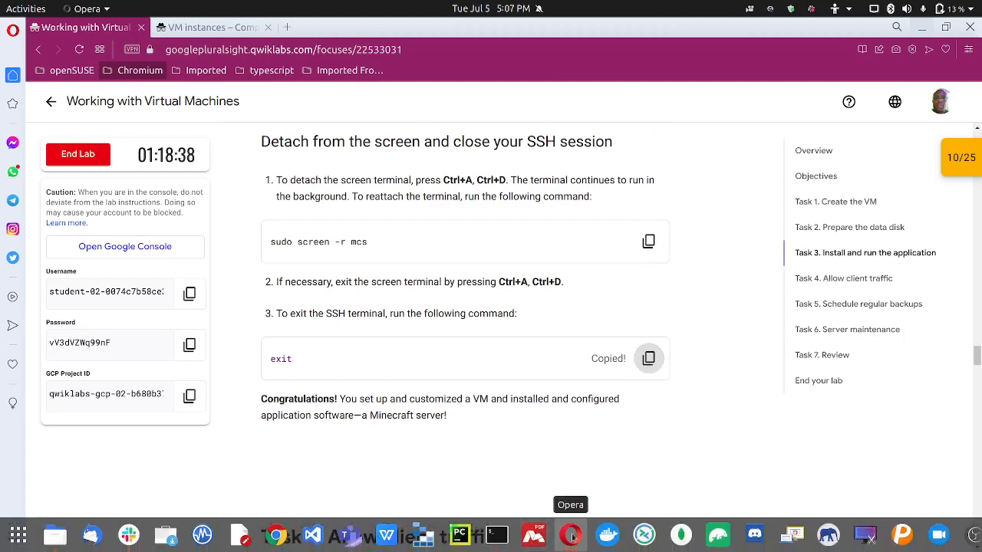
{"action": "left_click", "coordinate": [571, 535]}
{"action": "left_click", "coordinate": [676, 437]}
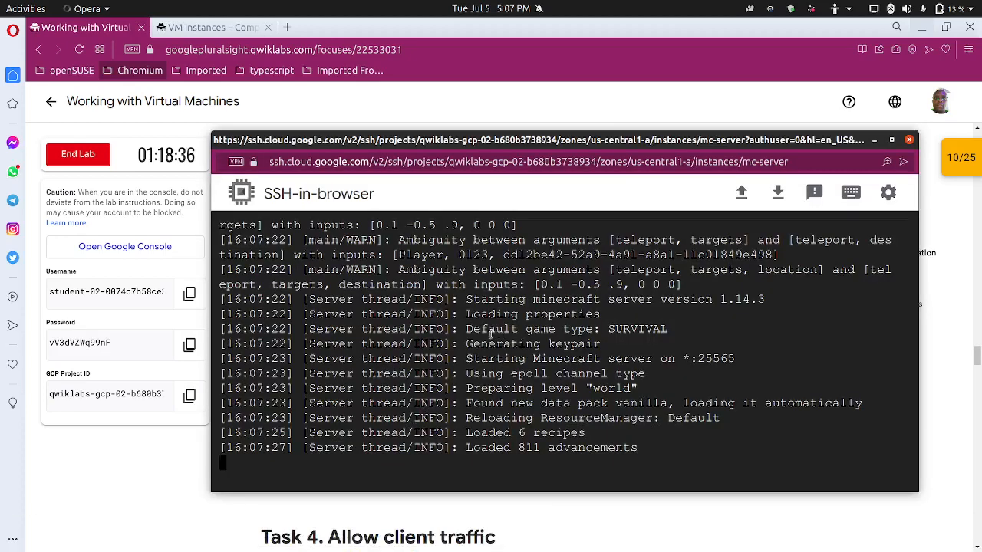
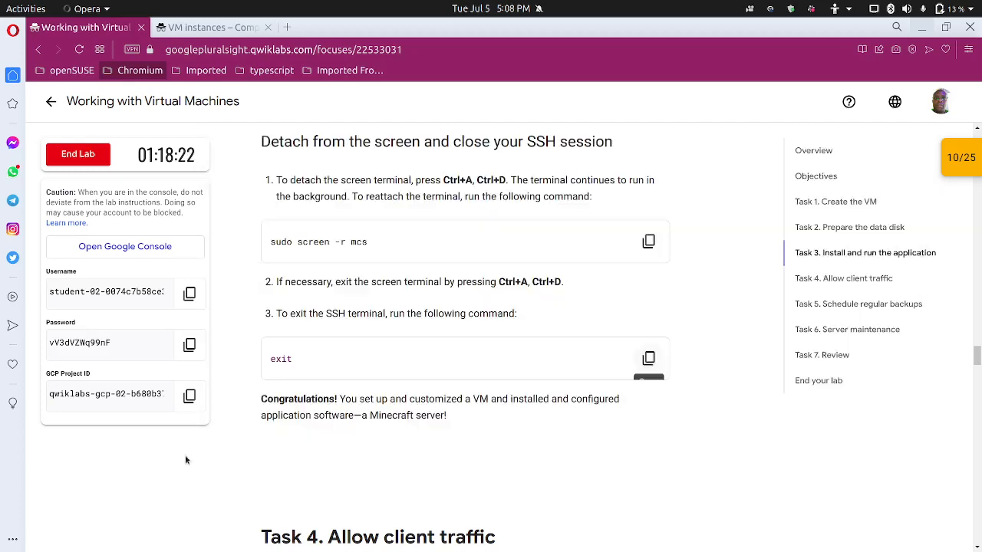
{"action": "left_click", "coordinate": [186, 460]}
{"action": "mouse_move", "coordinate": [571, 534]}
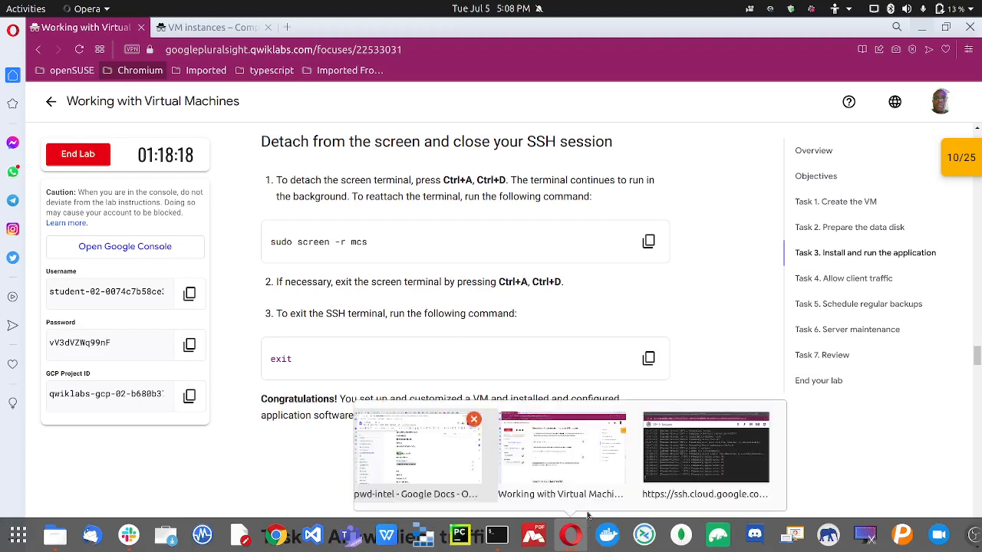
{"action": "left_click", "coordinate": [695, 464]}
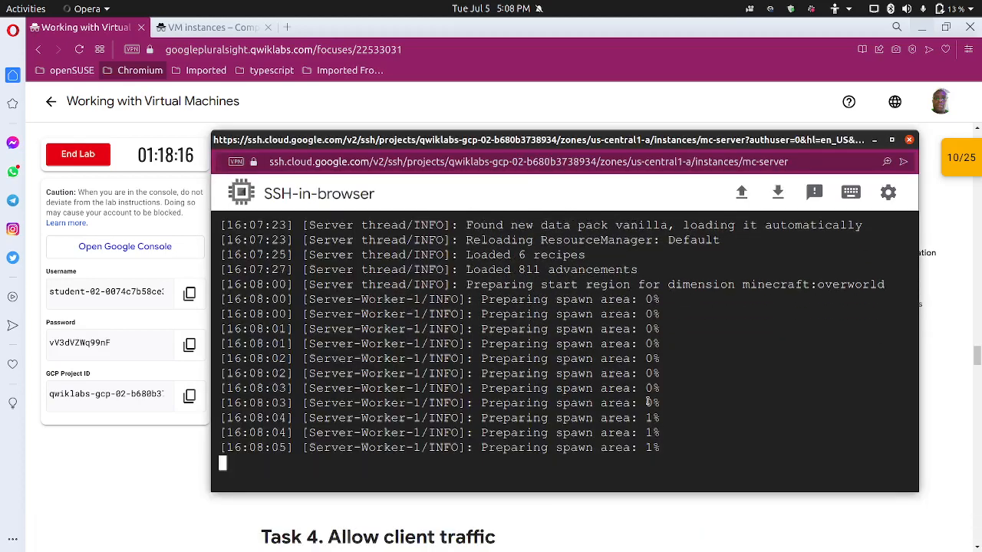
{"action": "key", "text": "ctrl+a"}
{"action": "type", "text": "d"}
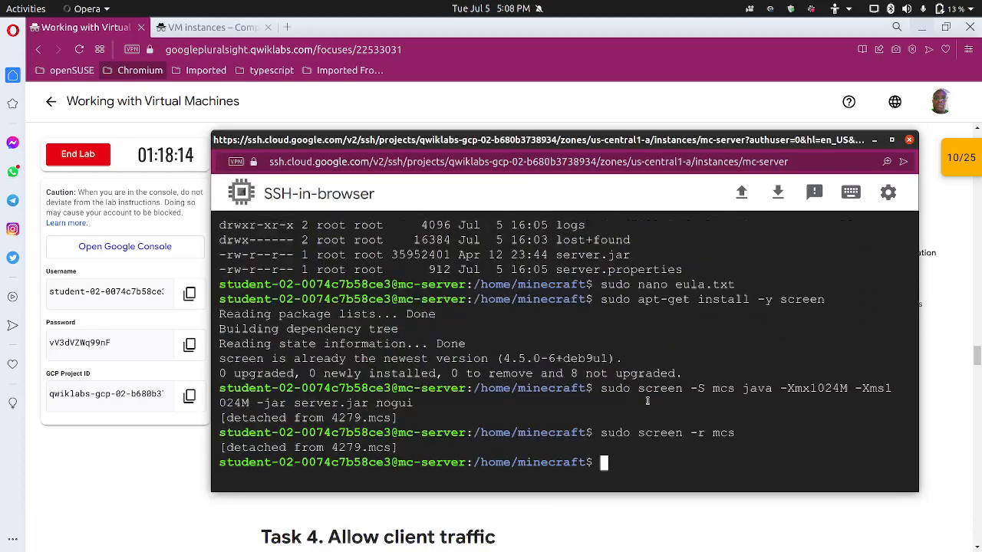
{"action": "type", "text": "exit"}
{"action": "key", "text": "Return"}
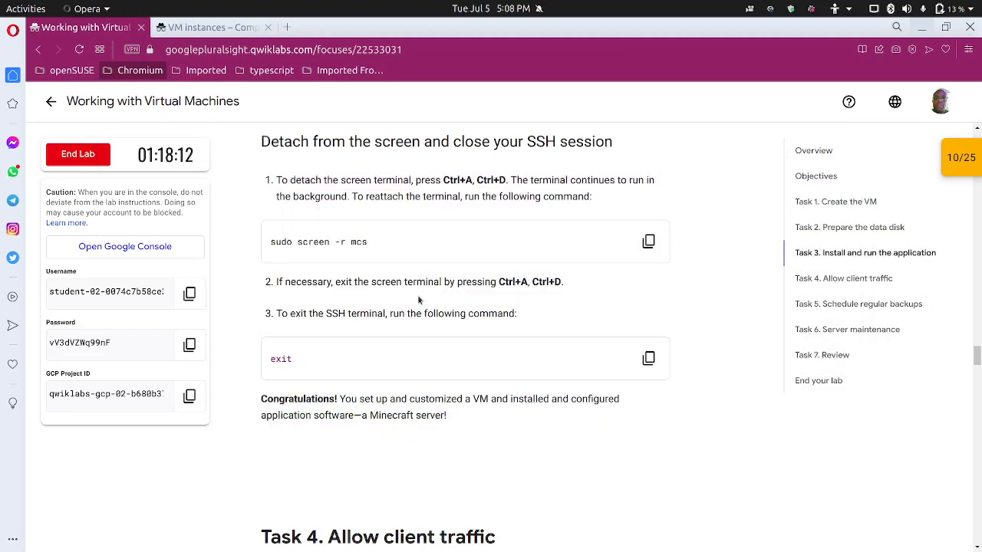
Copy the firewall rule name minecraft-rule from the Task 4 property table in the lab instructions.
{"action": "scroll", "coordinate": [419, 300], "scroll_direction": "down", "scroll_amount": 4}
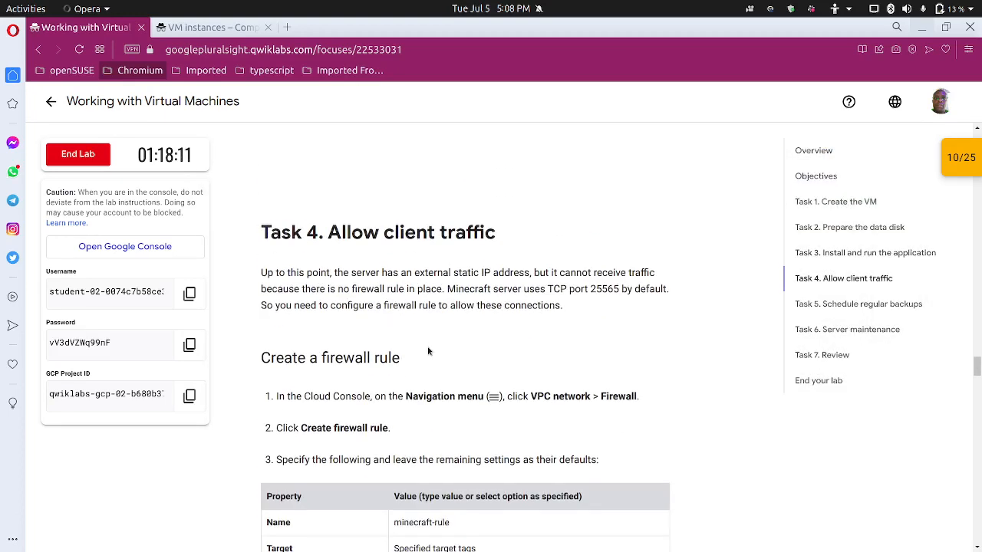
{"action": "scroll", "coordinate": [428, 350], "scroll_direction": "down", "scroll_amount": 1}
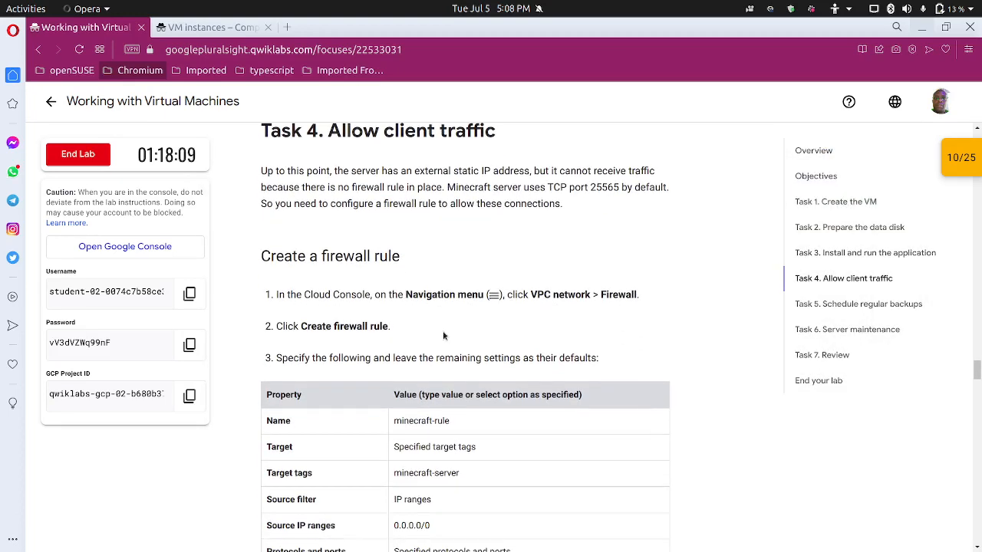
{"action": "scroll", "coordinate": [445, 337], "scroll_direction": "down", "scroll_amount": 1}
{"action": "left_click_drag", "start_coordinate": [450, 321], "coordinate": [393, 321]}
{"action": "key", "text": "ctrl+c"}
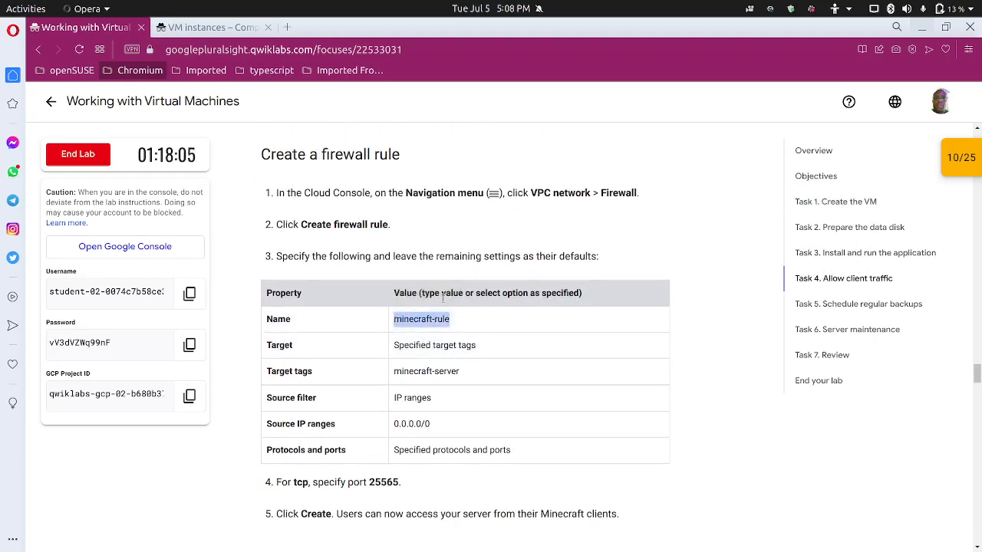
Search the Google Cloud console for firewall and open the VPC network Firewall page.
{"action": "left_click", "coordinate": [230, 28]}
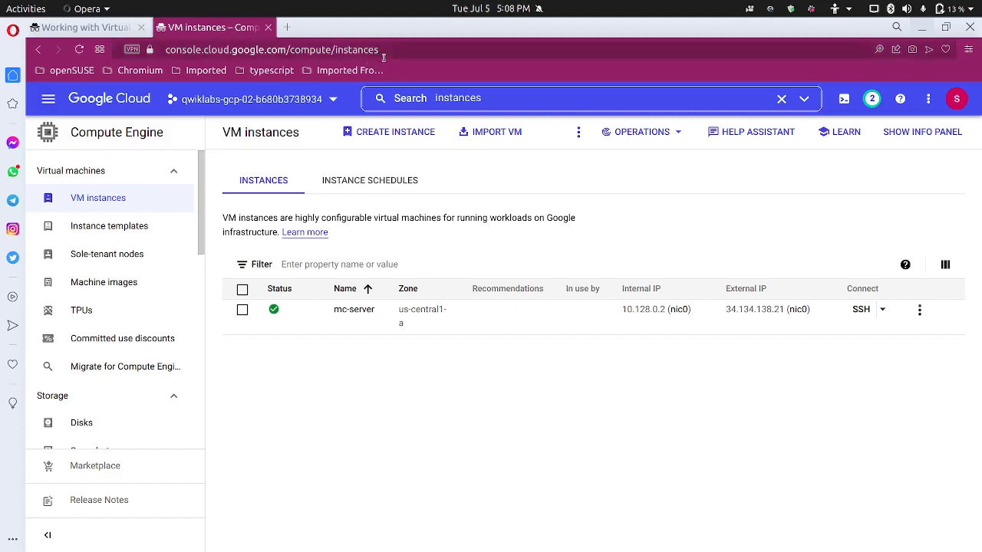
{"action": "left_click_drag", "start_coordinate": [499, 106], "coordinate": [387, 101]}
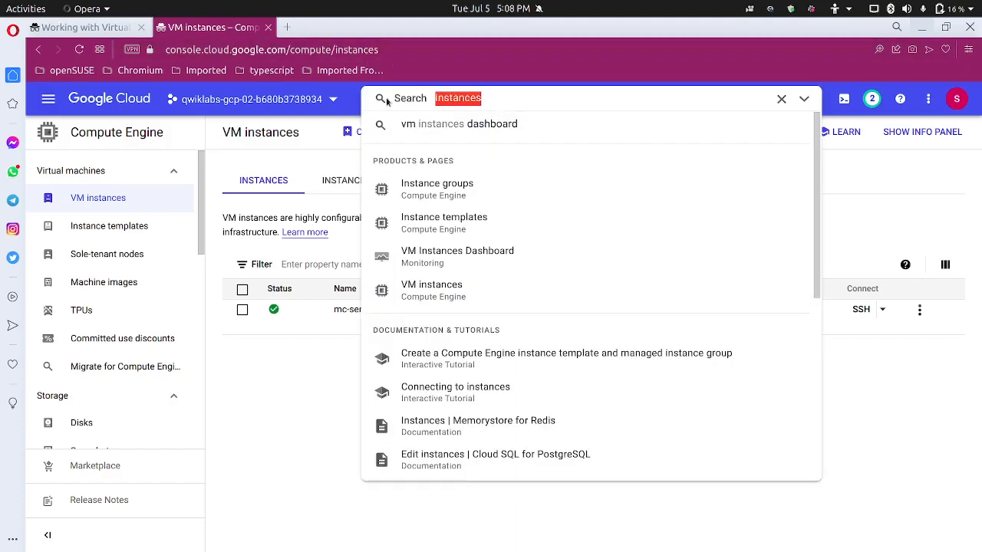
{"action": "type", "text": "fir"}
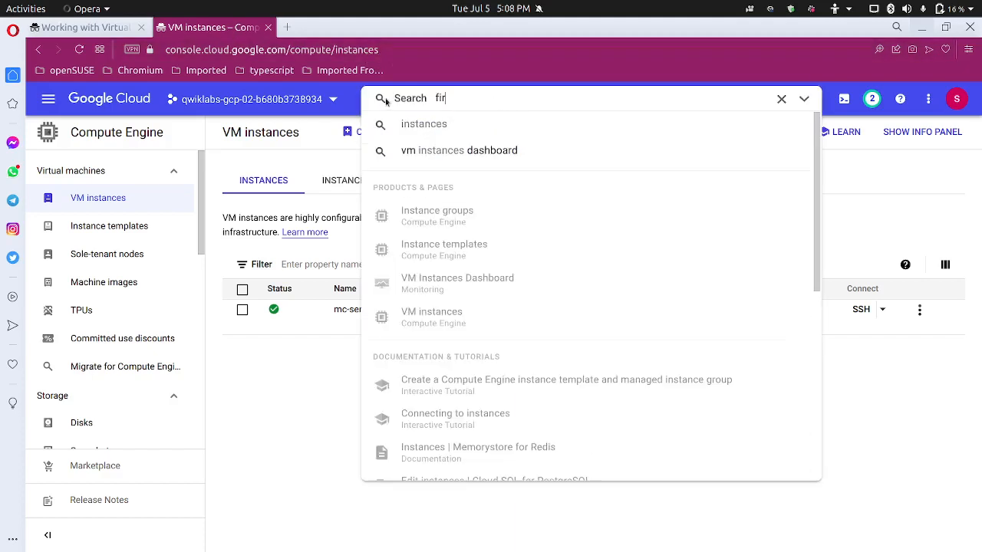
{"action": "type", "text": "ewall"}
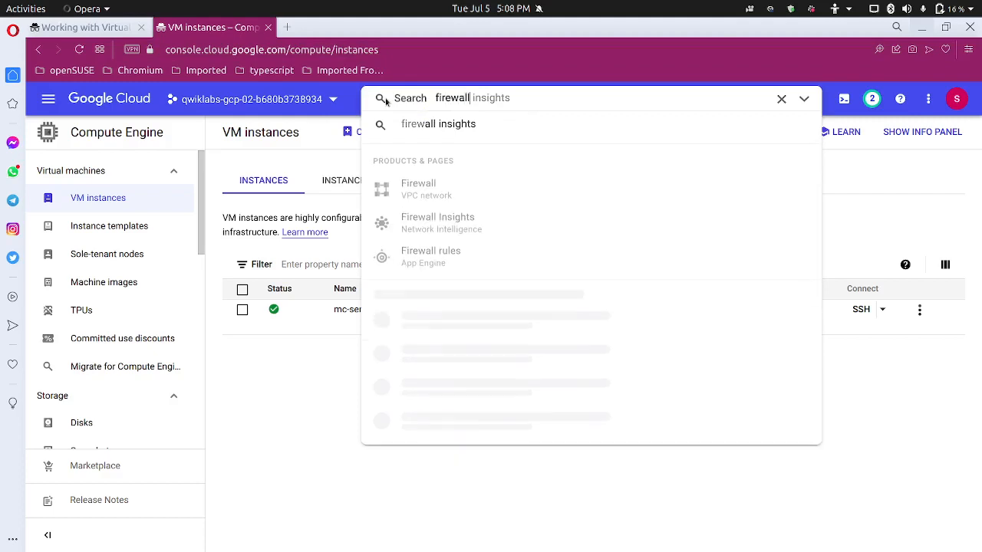
{"action": "left_click", "coordinate": [456, 193]}
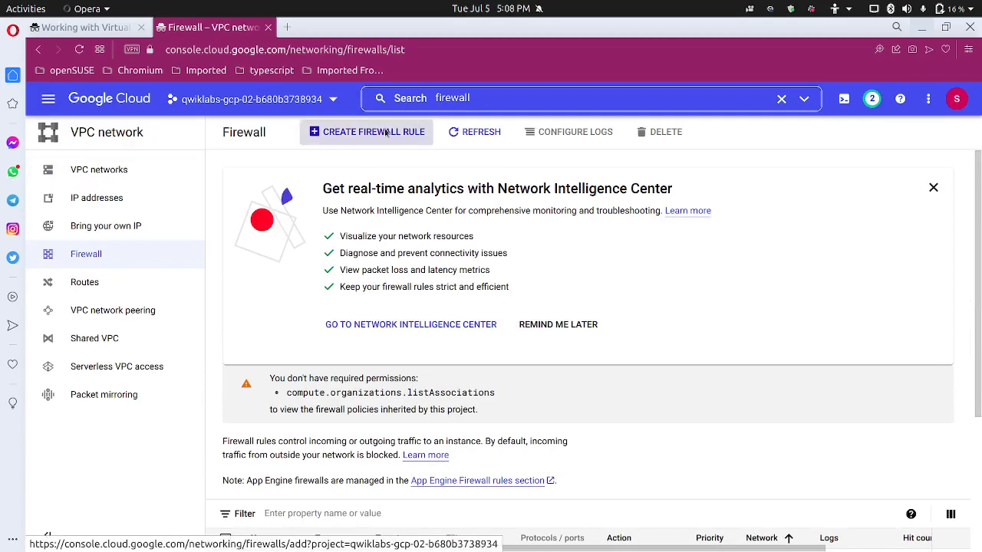
Start a new VPC firewall rule and name it minecraft-rule.
{"action": "left_click", "coordinate": [386, 133]}
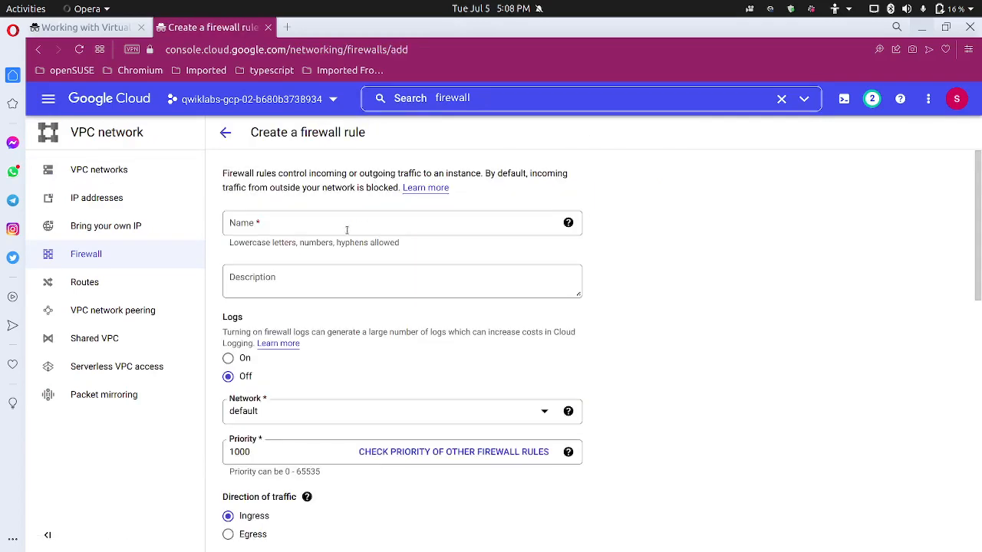
{"action": "left_click", "coordinate": [331, 218]}
{"action": "key", "text": "ctrl+v"}
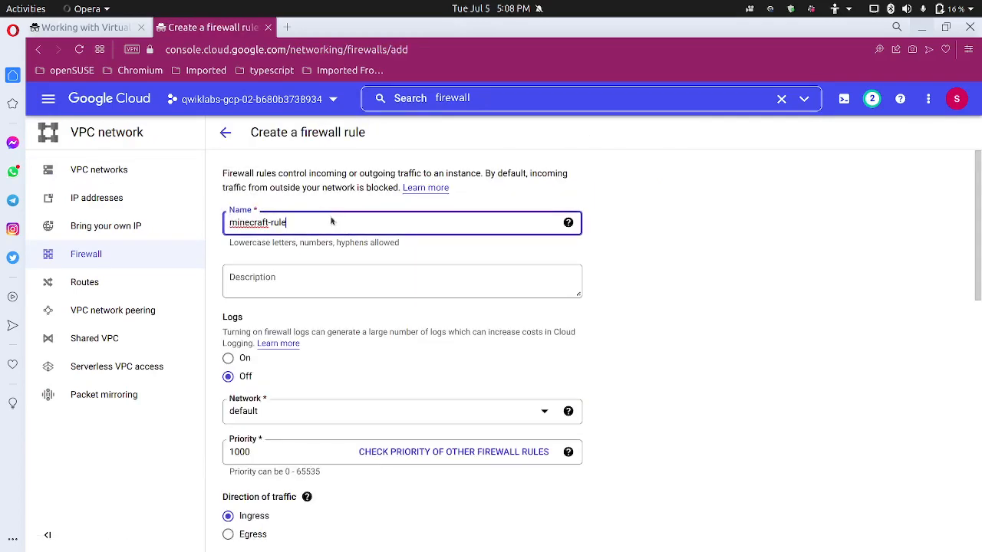
Copy minecraft-server from the lab instructions' property table and add it as the firewall rule's target tag.
{"action": "scroll", "coordinate": [359, 326], "scroll_direction": "down", "scroll_amount": 3}
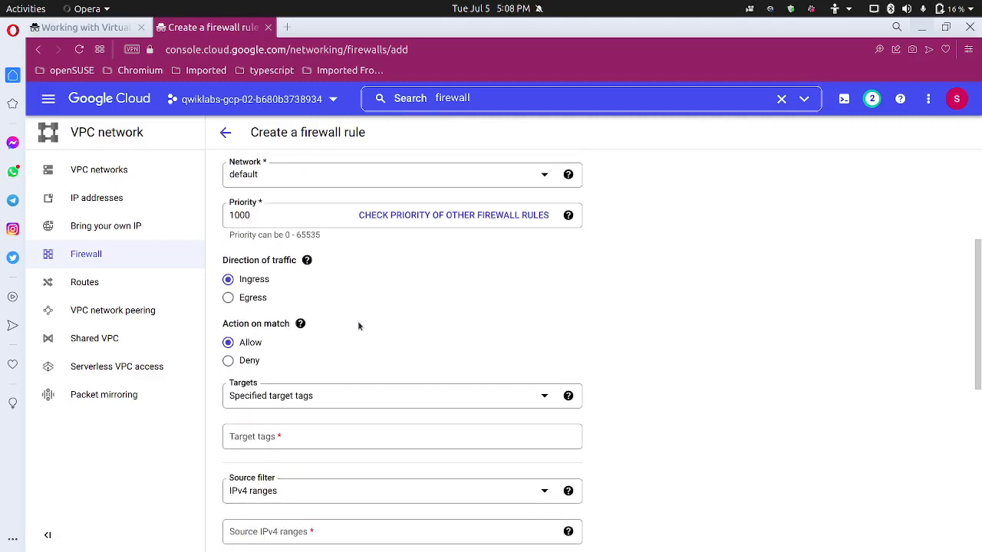
{"action": "scroll", "coordinate": [356, 328], "scroll_direction": "down", "scroll_amount": 1}
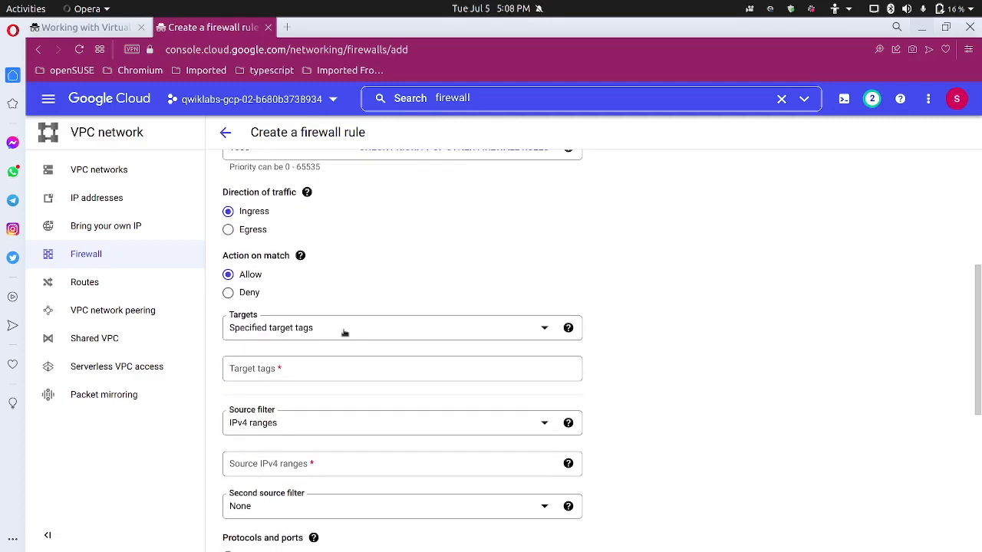
{"action": "left_click", "coordinate": [320, 369]}
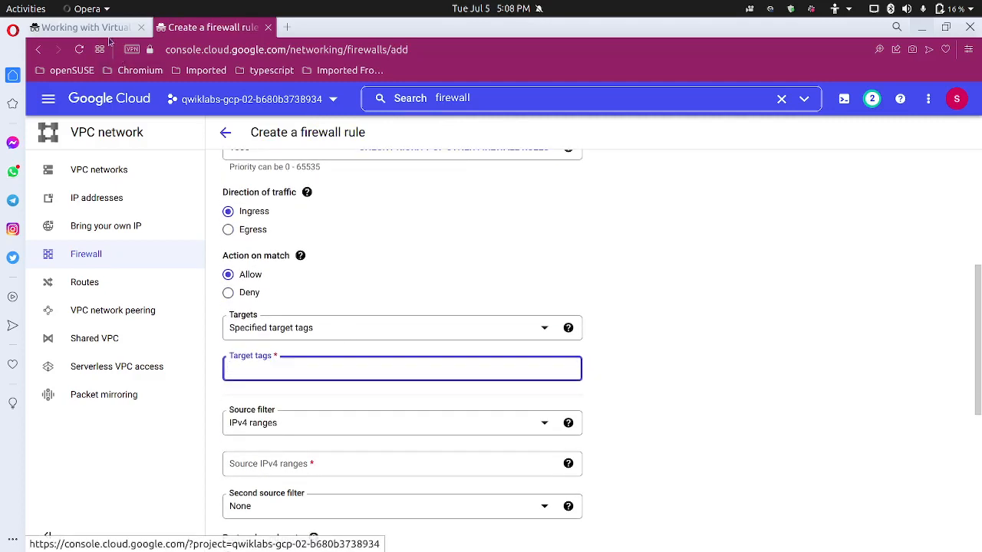
{"action": "left_click", "coordinate": [85, 26]}
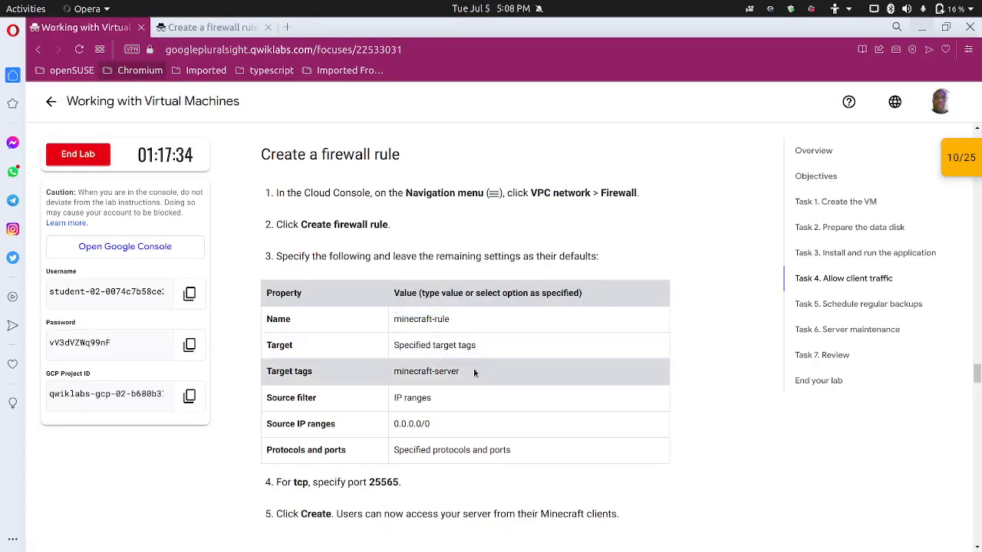
{"action": "left_click_drag", "start_coordinate": [473, 368], "coordinate": [387, 372]}
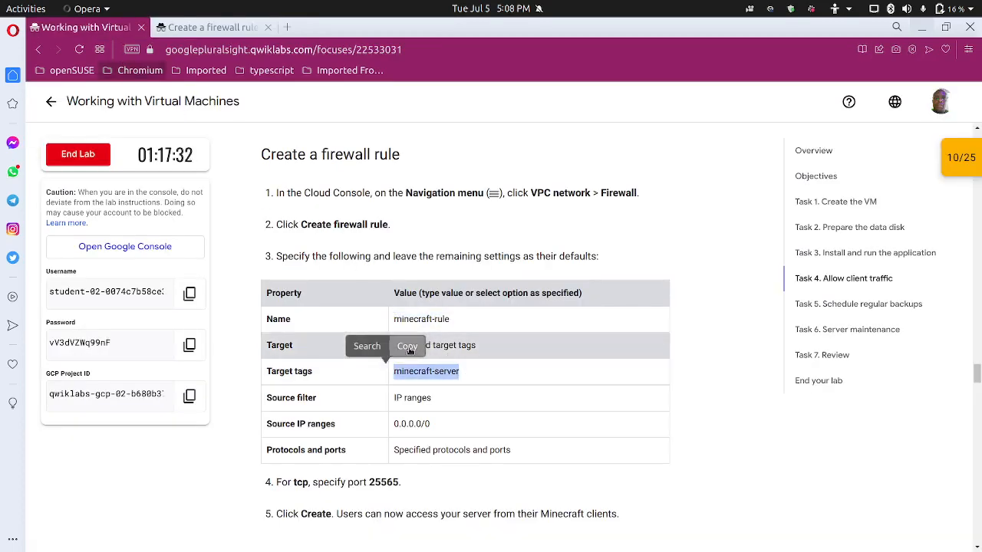
{"action": "left_click", "coordinate": [406, 345]}
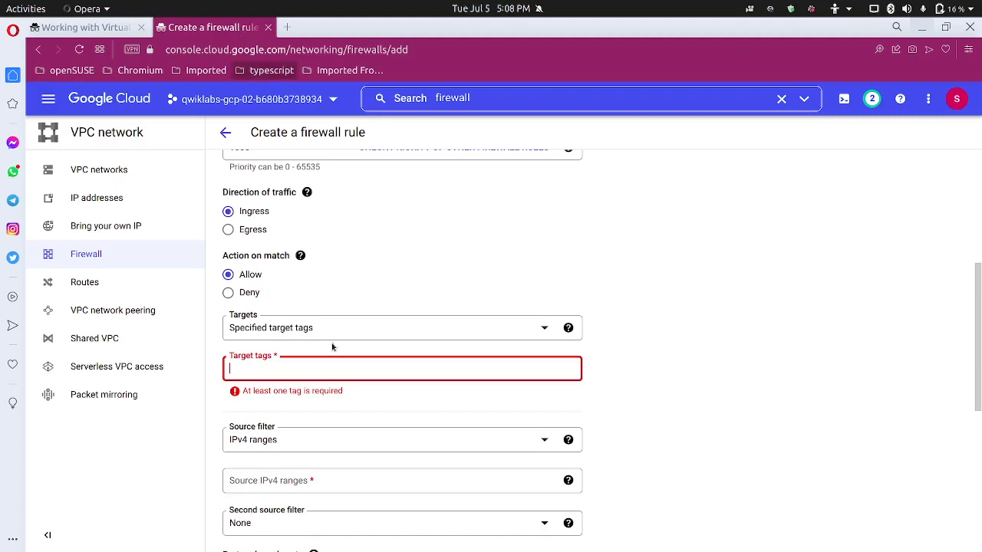
{"action": "key", "text": "ctrl+v"}
{"action": "key", "text": "BackSpace"}
{"action": "key", "text": "Return"}
Set the firewall rule's source IPv4 range to 0.0.0.0/0.
{"action": "scroll", "coordinate": [481, 386], "scroll_direction": "down", "scroll_amount": 3}
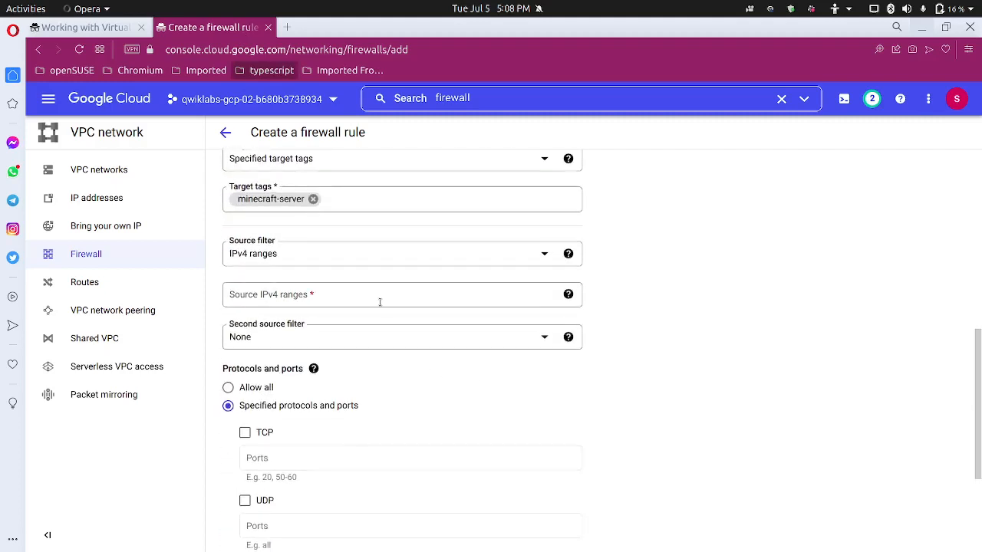
{"action": "left_click", "coordinate": [379, 291]}
{"action": "type", "text": "0.0"}
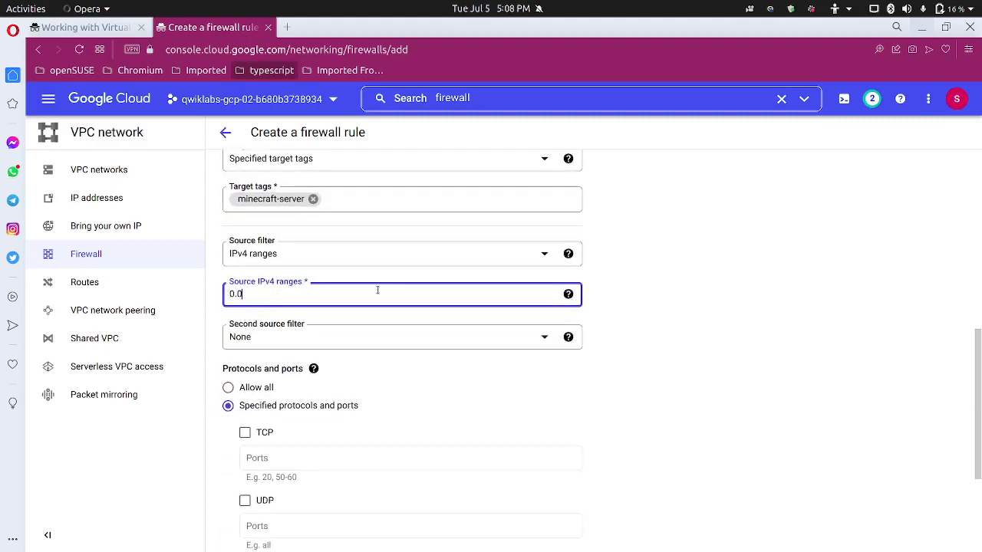
{"action": "type", "text": ".0.0/0"}
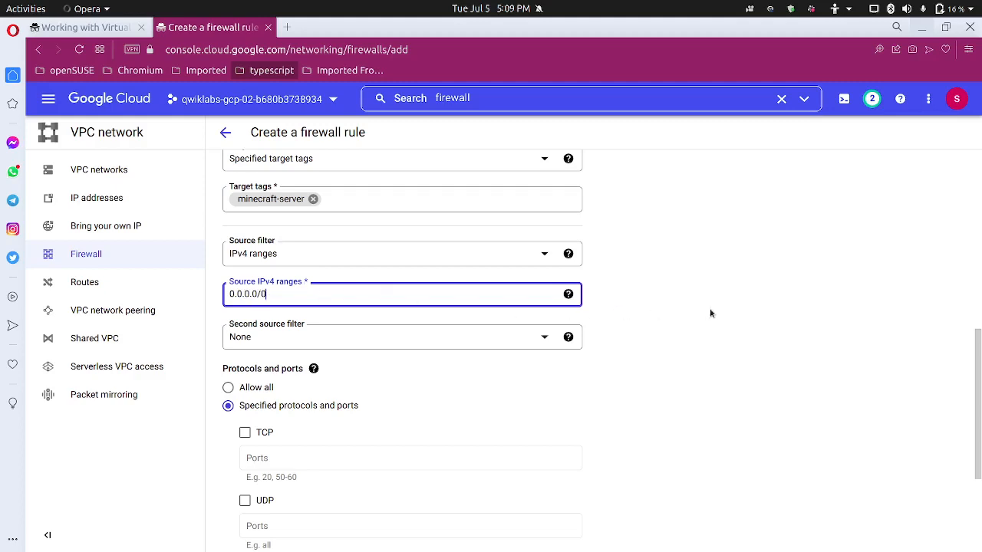
{"action": "left_click", "coordinate": [711, 313]}
Enable TCP under the specified protocols and ports, consult the lab's port instruction, and set the TCP port to 25656.
{"action": "scroll", "coordinate": [444, 430], "scroll_direction": "down", "scroll_amount": 3}
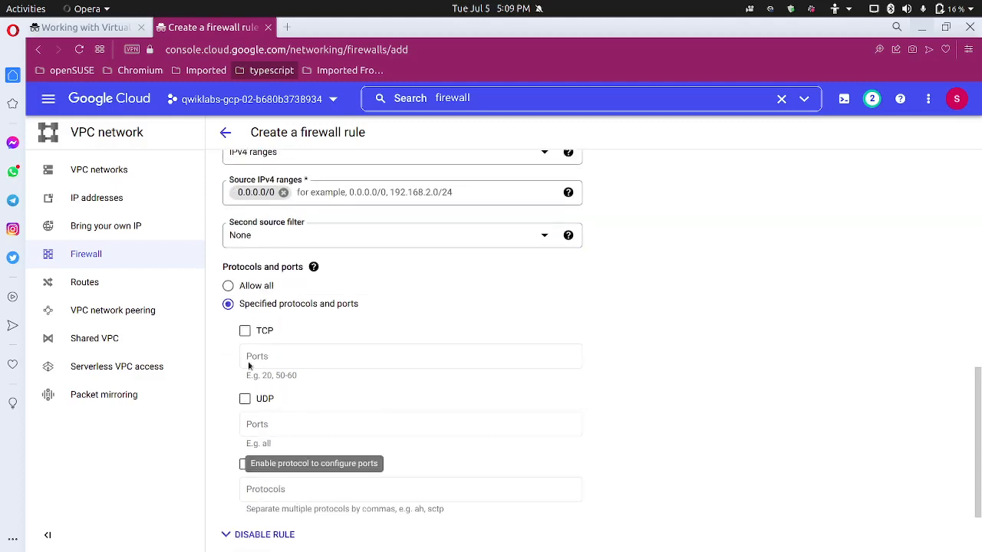
{"action": "left_click", "coordinate": [245, 330]}
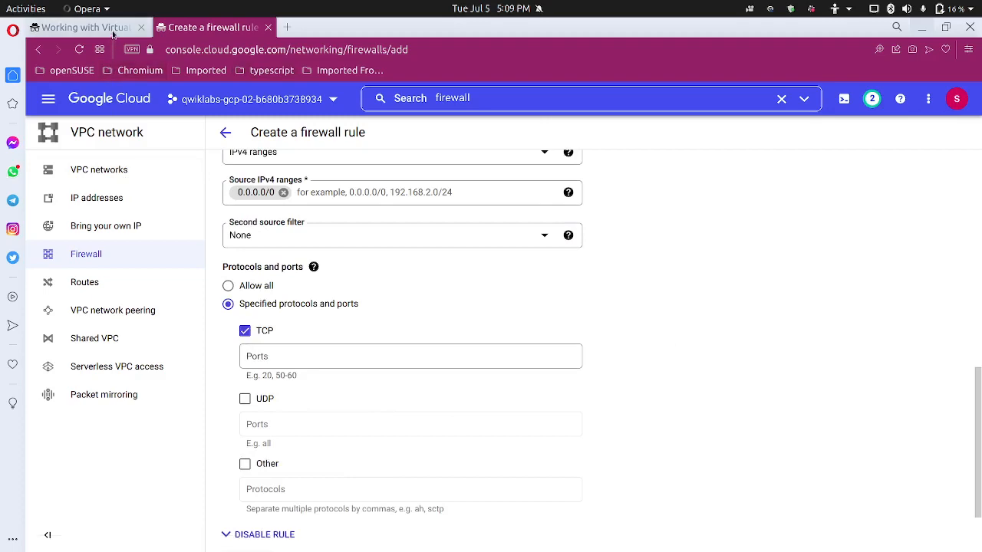
{"action": "left_click", "coordinate": [84, 27]}
{"action": "scroll", "coordinate": [378, 391], "scroll_direction": "down", "scroll_amount": 4}
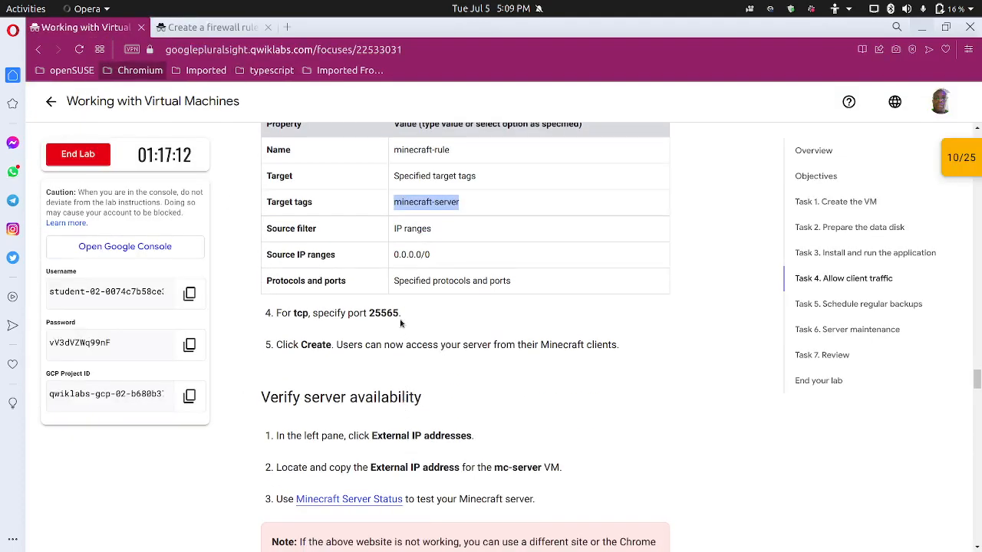
{"action": "left_click_drag", "start_coordinate": [399, 312], "coordinate": [368, 313]}
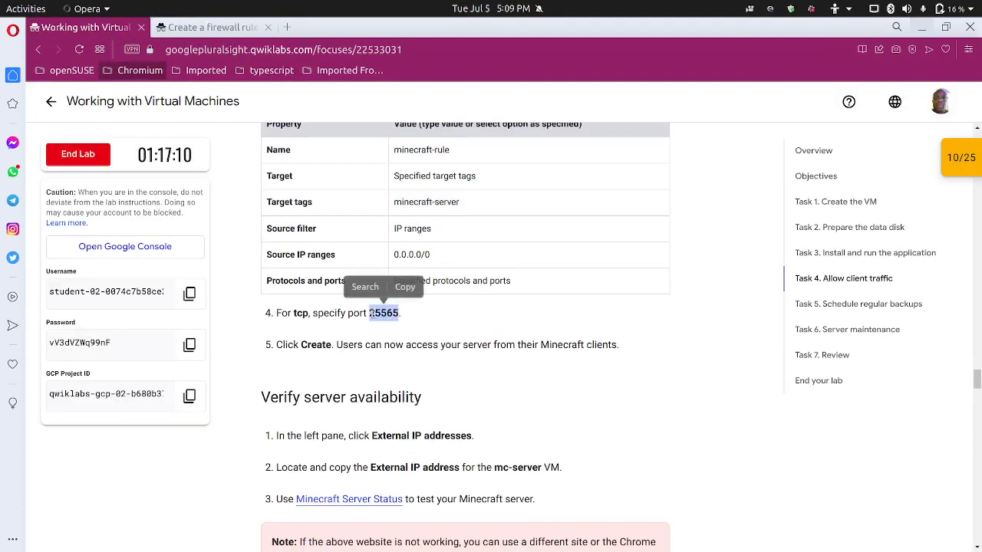
{"action": "left_click", "coordinate": [218, 29]}
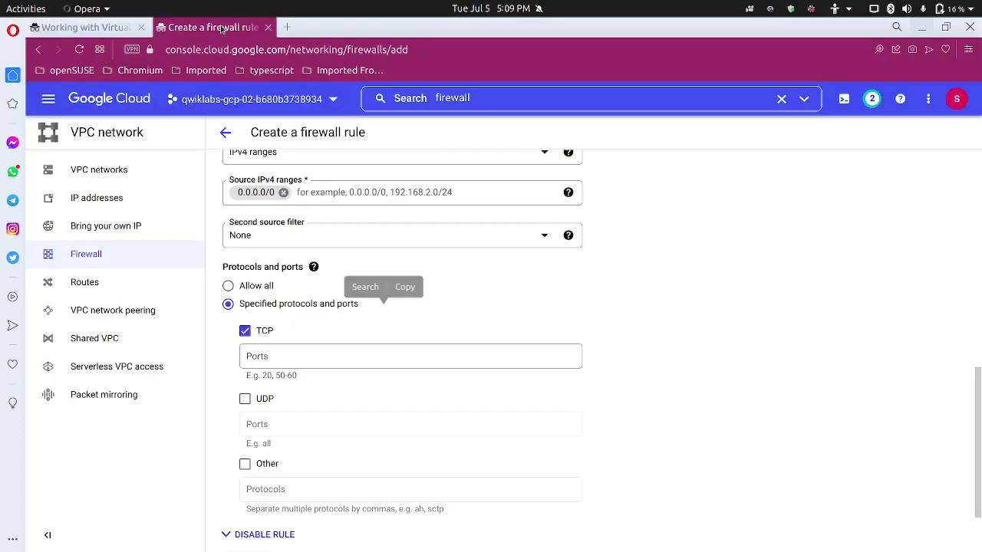
{"action": "left_click", "coordinate": [361, 359]}
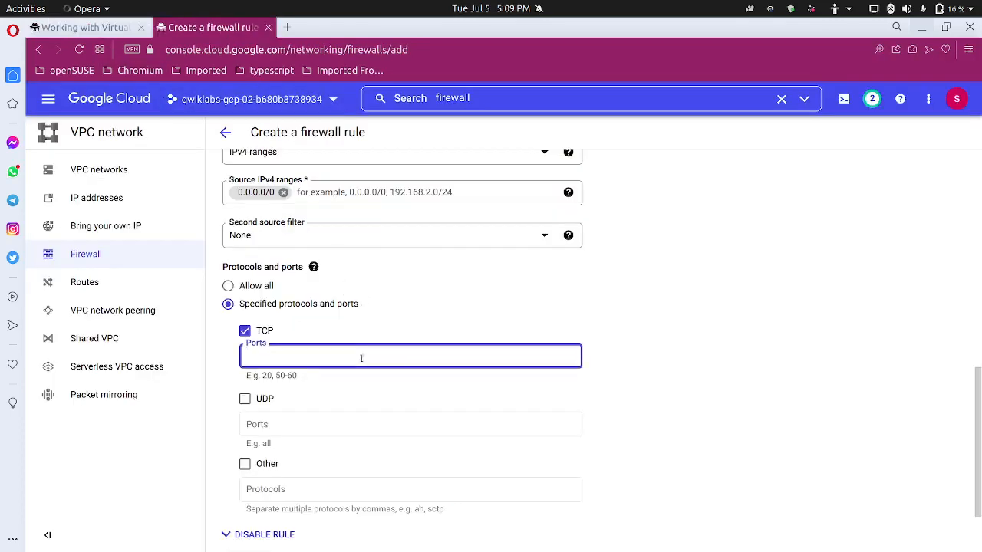
{"action": "key", "text": "ctrl+v"}
{"action": "left_click_drag", "start_coordinate": [345, 370], "coordinate": [227, 364]}
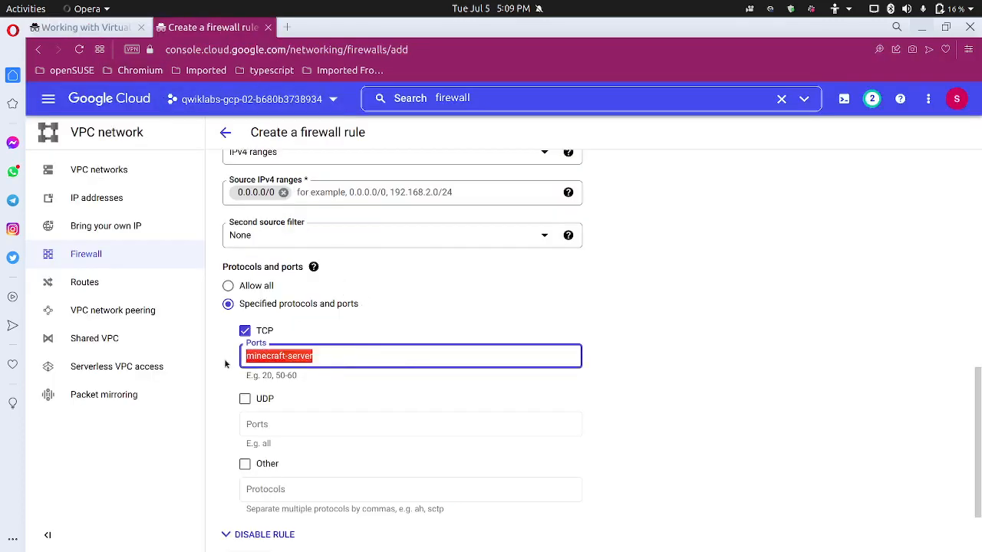
{"action": "type", "text": "25656"}
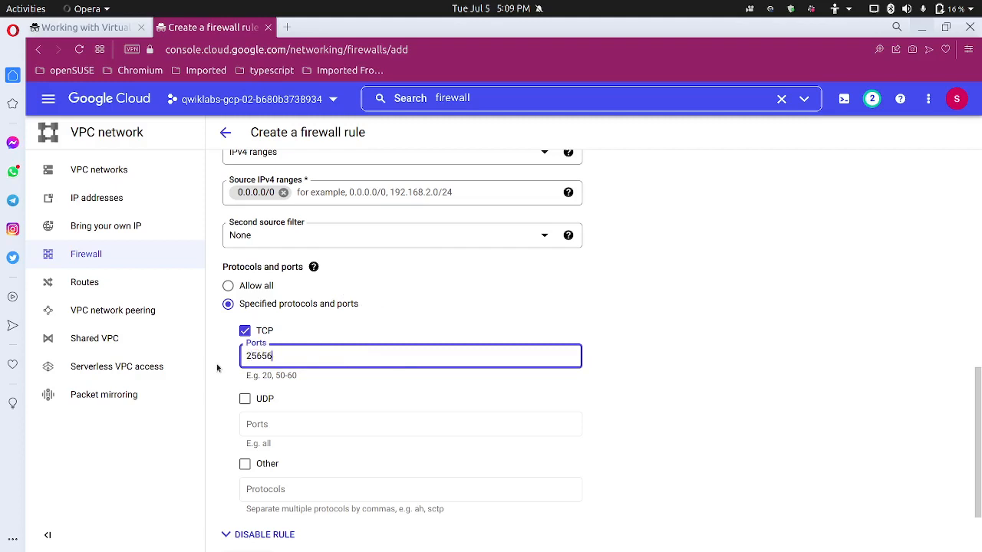
{"action": "type", "text": "5"}
Review the TCP port instruction in the lab once more and create the firewall rule.
{"action": "left_click", "coordinate": [84, 27]}
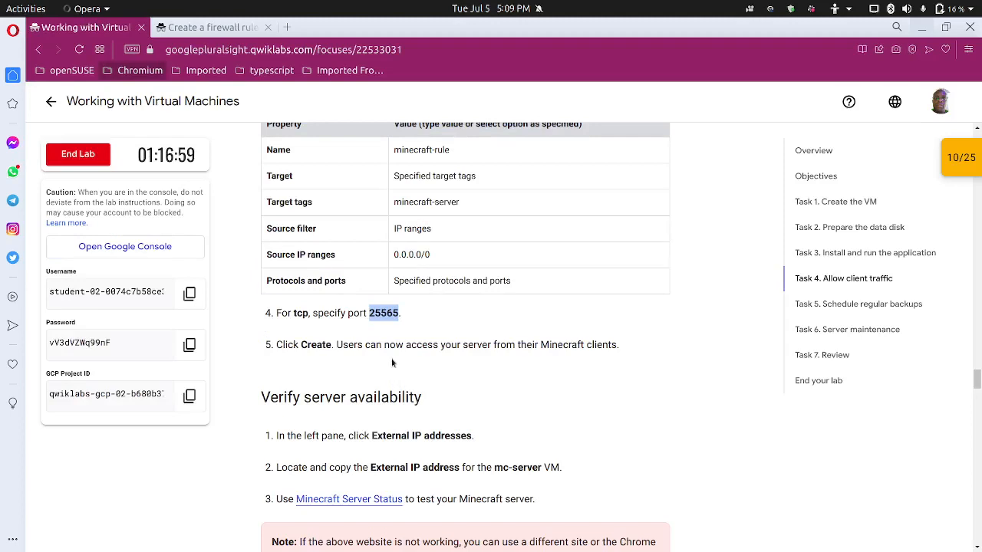
{"action": "left_click", "coordinate": [390, 328]}
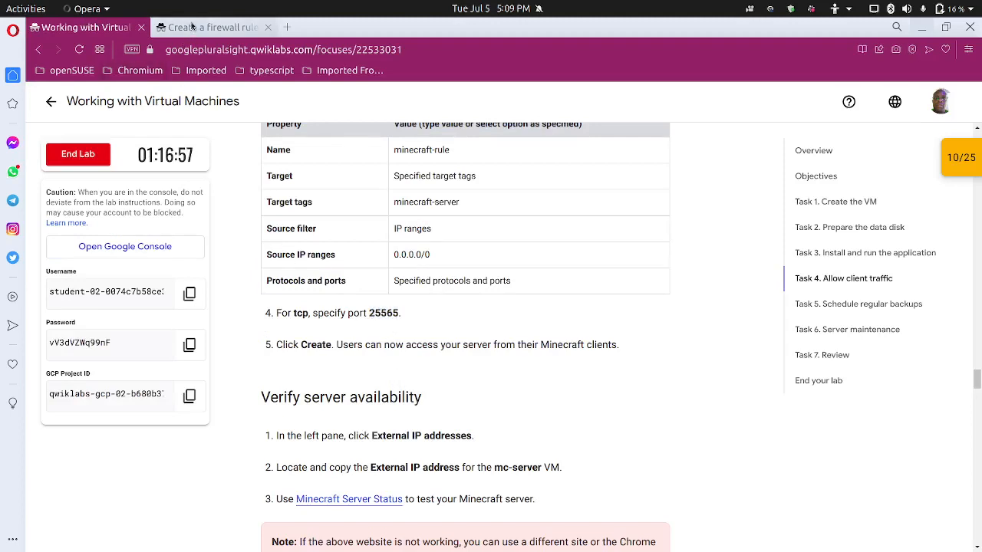
{"action": "left_click", "coordinate": [193, 27]}
{"action": "scroll", "coordinate": [284, 470], "scroll_direction": "down", "scroll_amount": 2}
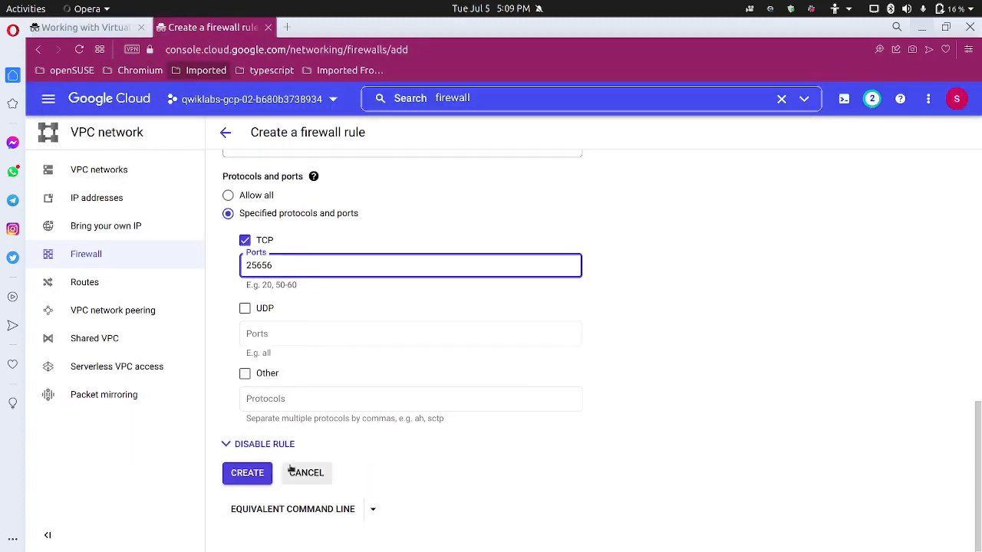
{"action": "left_click", "coordinate": [256, 474]}
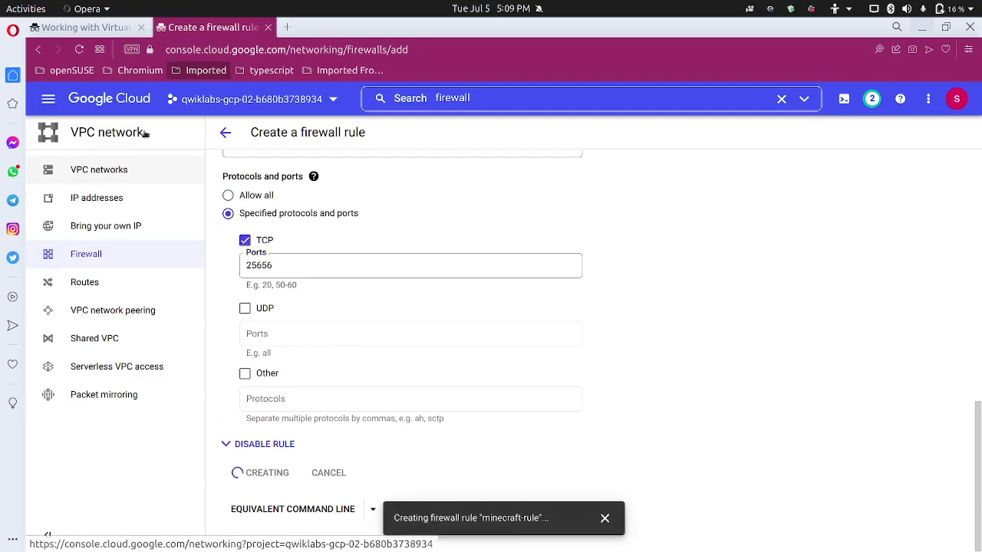
Open the Minecraft Server Status site linked in the lab's Verify server availability section.
{"action": "left_click", "coordinate": [121, 29]}
{"action": "scroll", "coordinate": [206, 197], "scroll_direction": "down", "scroll_amount": 3}
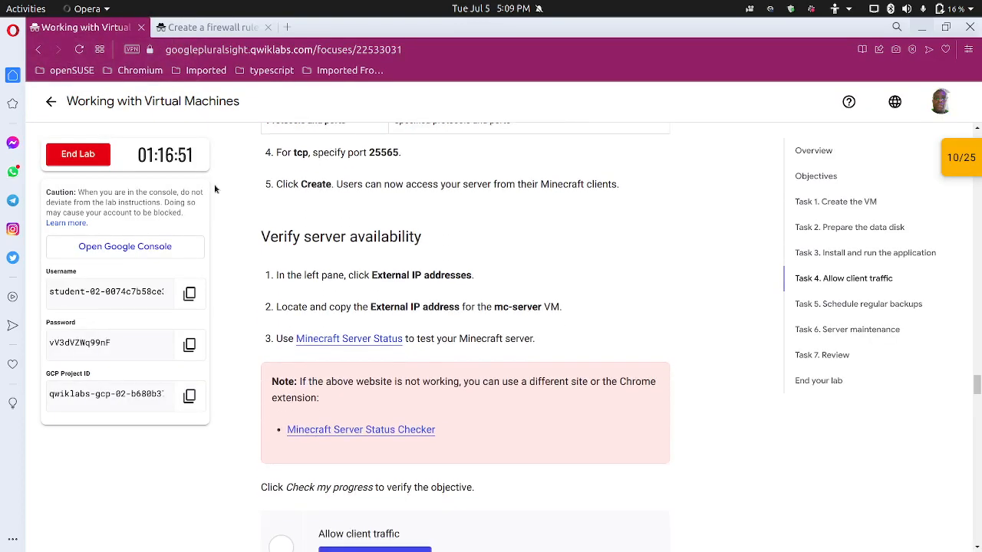
{"action": "left_click", "coordinate": [374, 332]}
Search the Cloud console for instances, open the Compute Engine VM instances page, and copy mc-server's external IP address.
{"action": "left_click", "coordinate": [319, 33]}
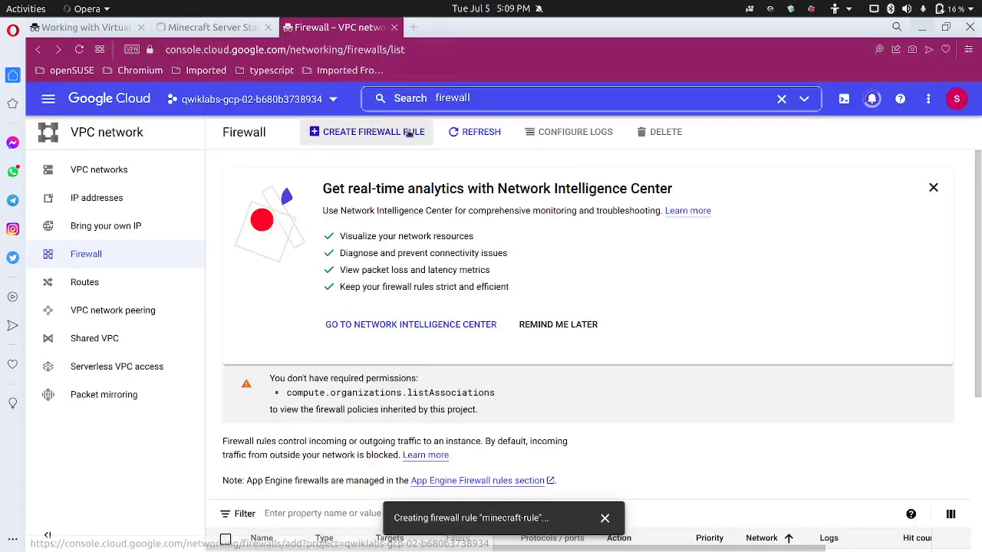
{"action": "left_click", "coordinate": [932, 187]}
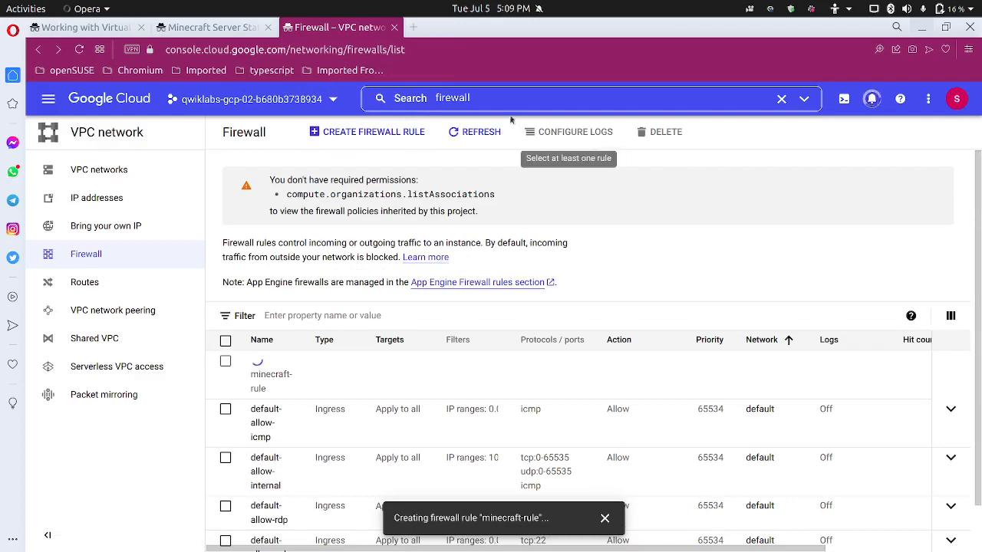
{"action": "left_click", "coordinate": [407, 99]}
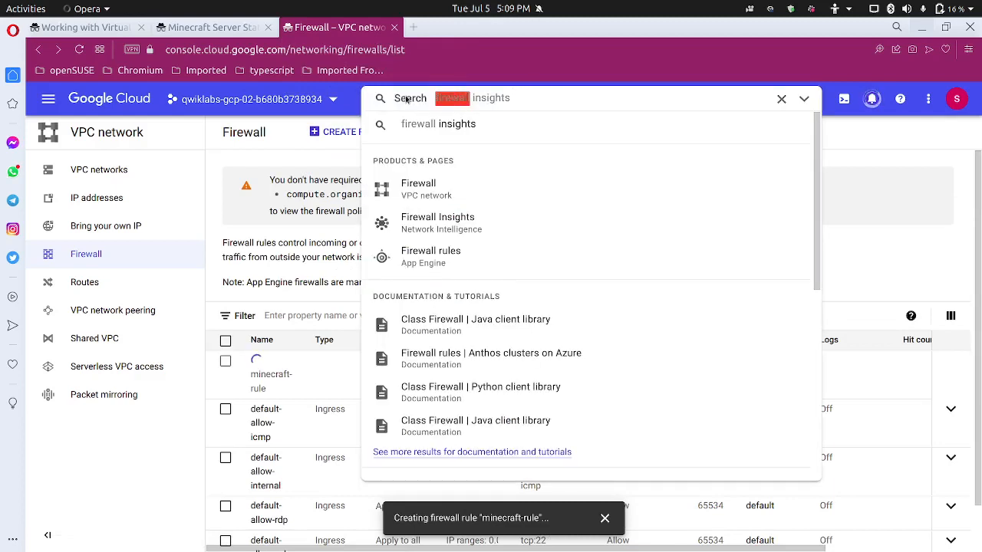
{"action": "type", "text": "instances"}
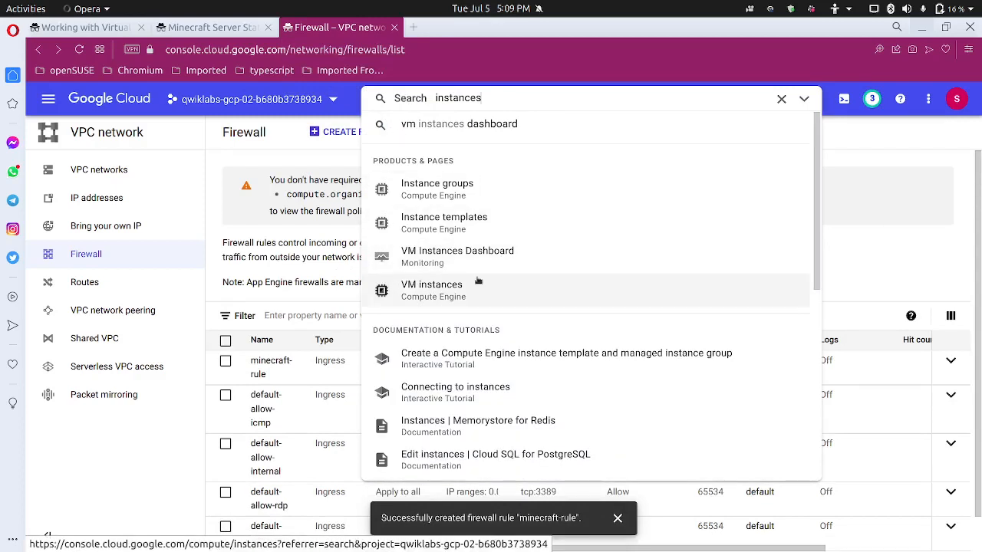
{"action": "left_click", "coordinate": [475, 284]}
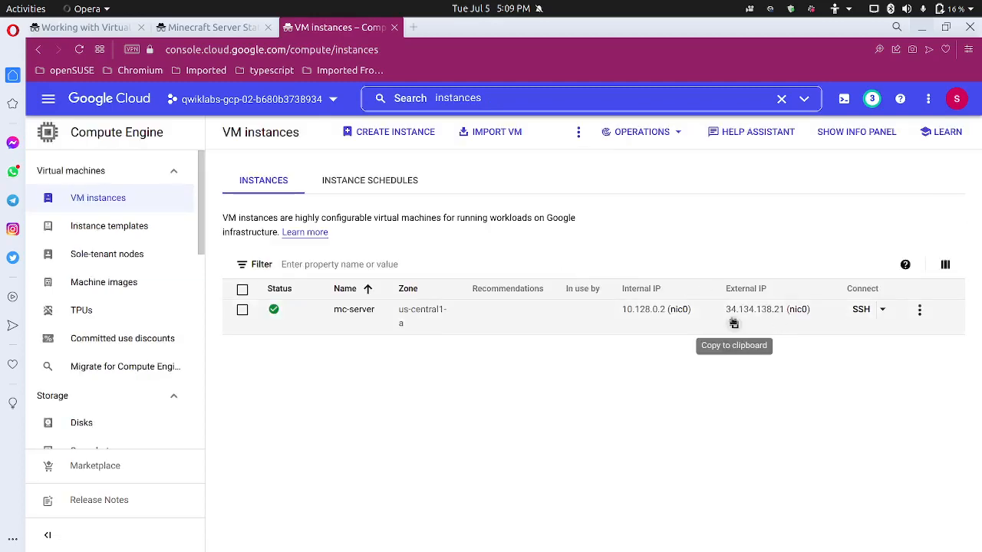
{"action": "left_click", "coordinate": [733, 323]}
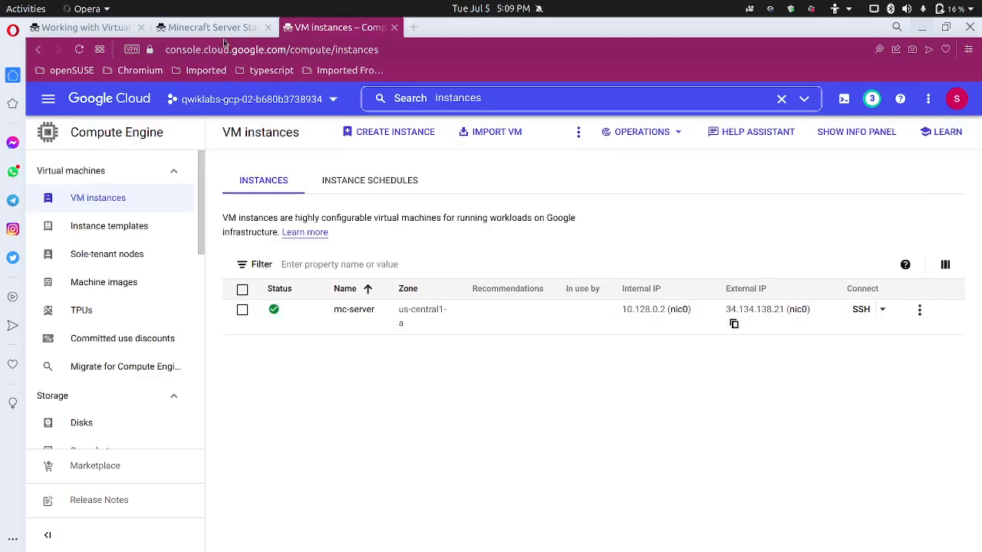
Request the server status for 34.134.138.21 on the Minecraft Server Status site.
{"action": "left_click", "coordinate": [224, 29]}
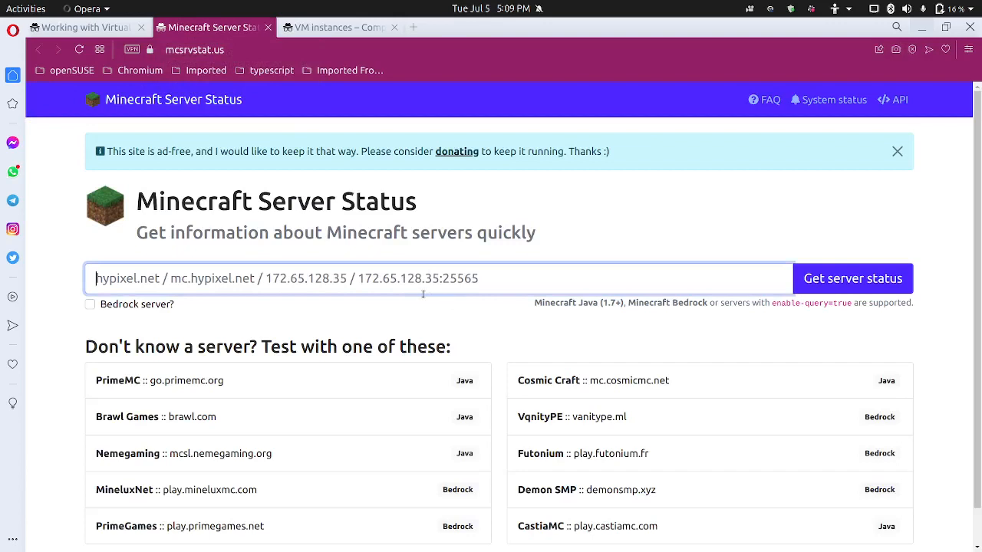
{"action": "key", "text": "ctrl+v"}
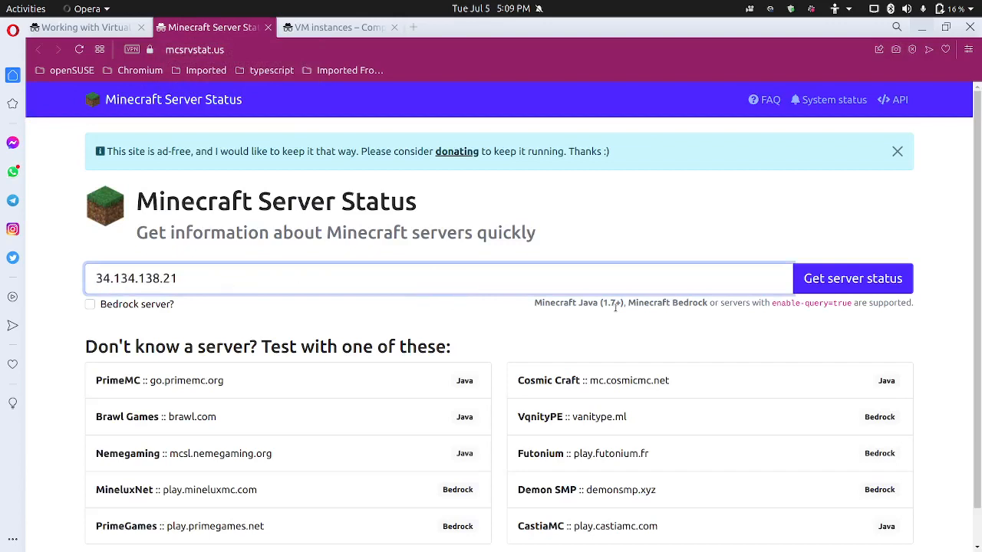
{"action": "left_click", "coordinate": [836, 280]}
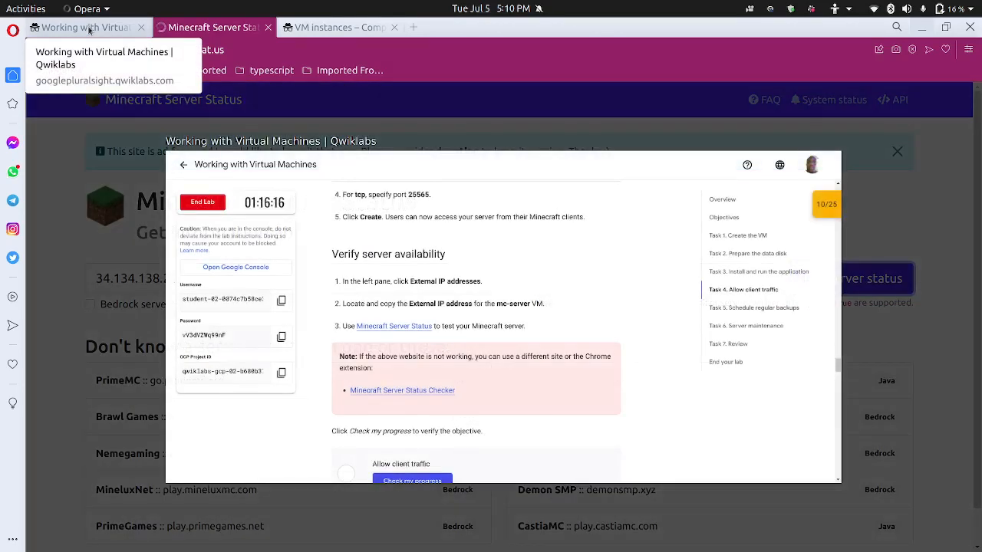
Return to the lab instructions and check progress for the Allow client traffic objective.
{"action": "left_click", "coordinate": [89, 29]}
{"action": "scroll", "coordinate": [375, 328], "scroll_direction": "down", "scroll_amount": 2}
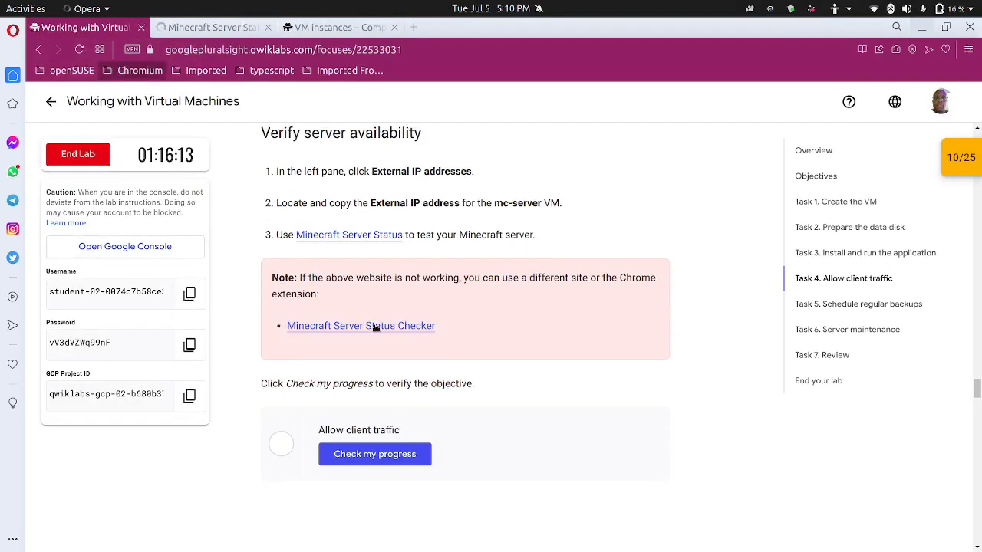
{"action": "left_click", "coordinate": [381, 454]}
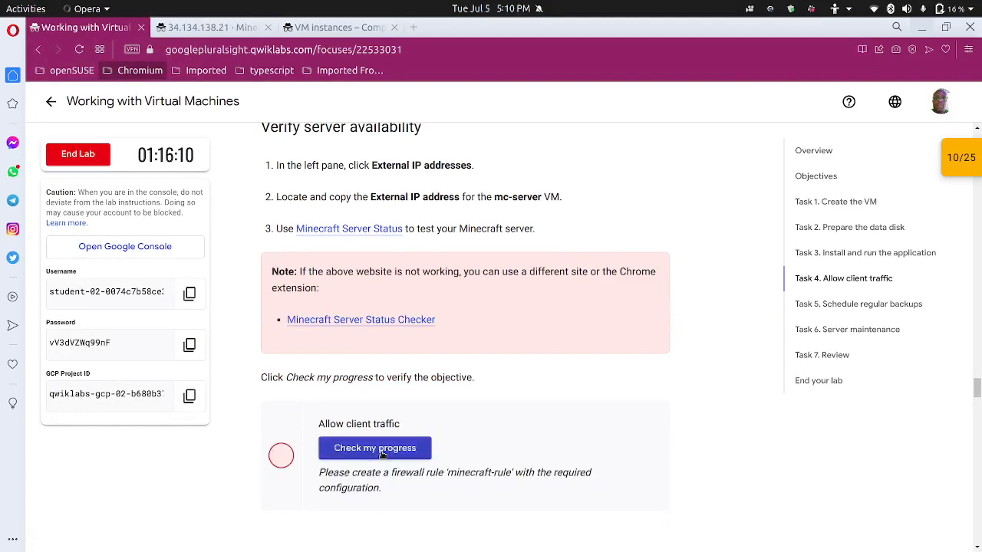
Review the minecraft-rule firewall settings in the lab's Allow client traffic instructions.
{"action": "scroll", "coordinate": [386, 357], "scroll_direction": "up", "scroll_amount": 3}
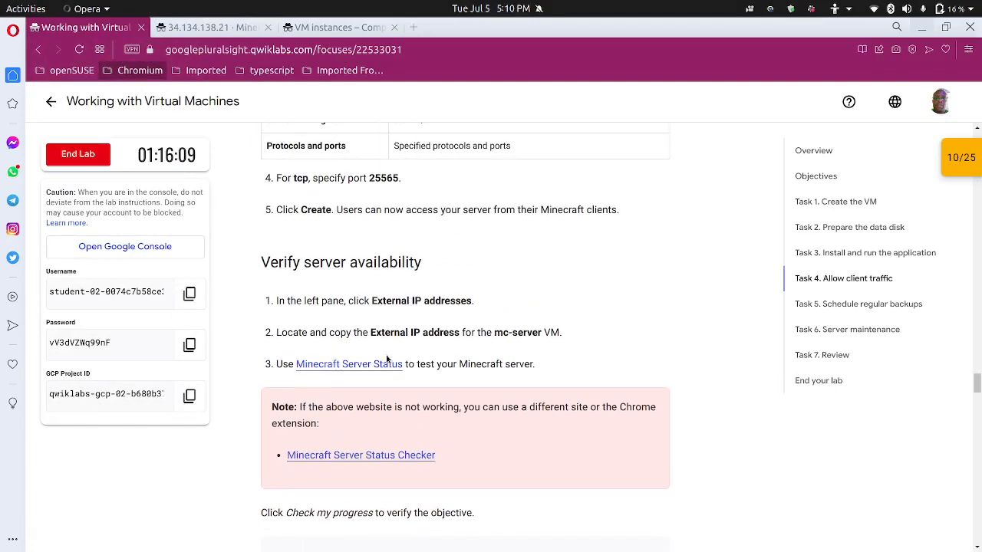
{"action": "scroll", "coordinate": [387, 358], "scroll_direction": "up", "scroll_amount": 3}
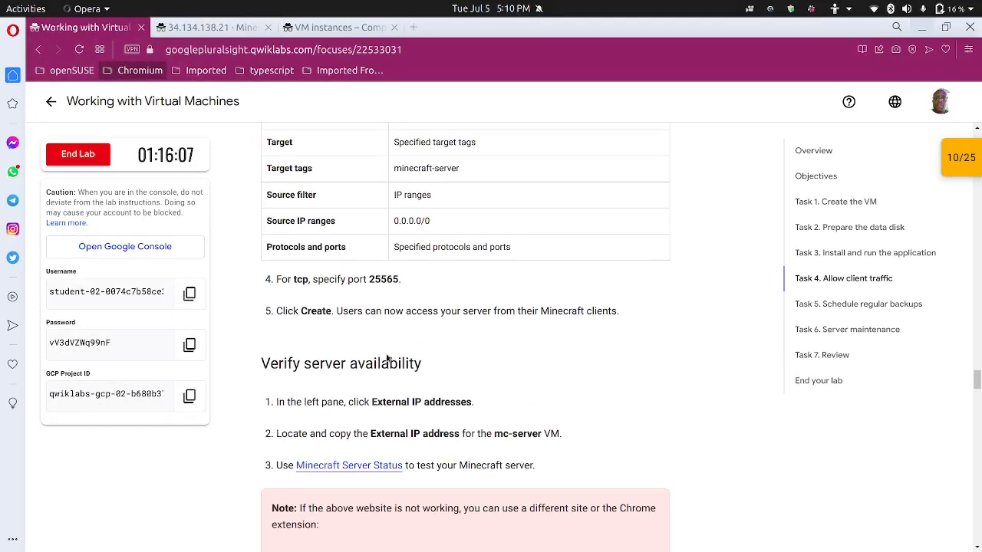
{"action": "scroll", "coordinate": [386, 357], "scroll_direction": "up", "scroll_amount": 2}
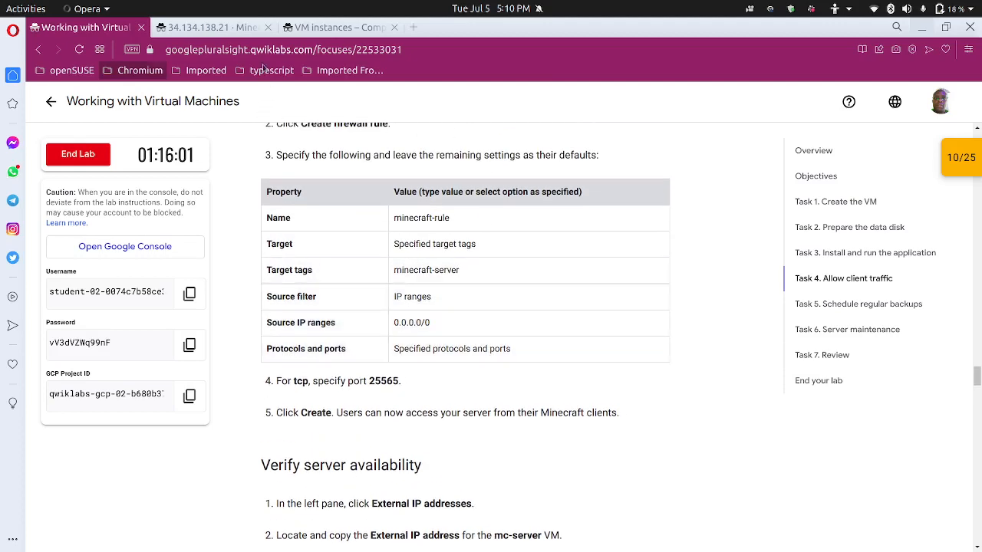
Request the server status for 34.134.138.21 again on the Minecraft Server Status site and return to the lab instructions.
{"action": "left_click", "coordinate": [247, 29]}
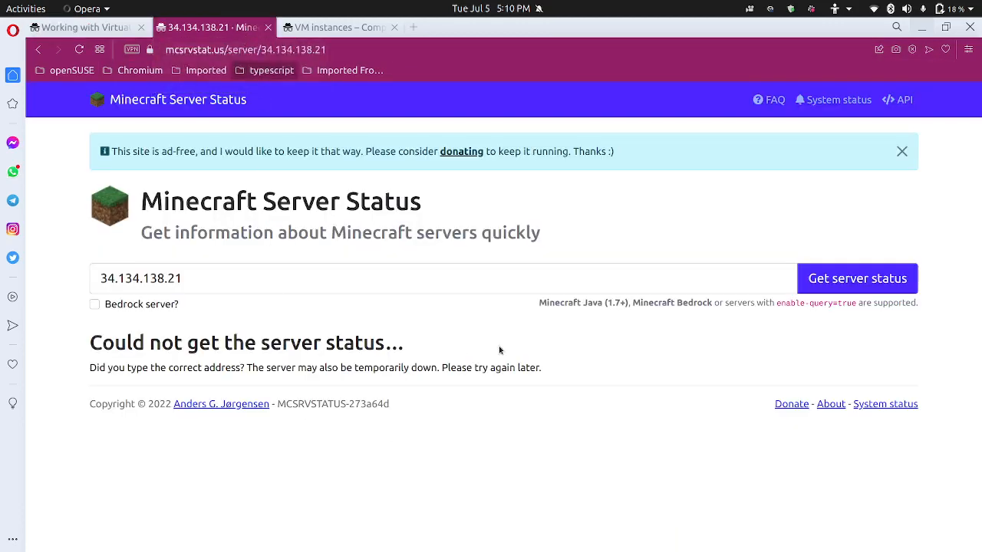
{"action": "left_click", "coordinate": [853, 288]}
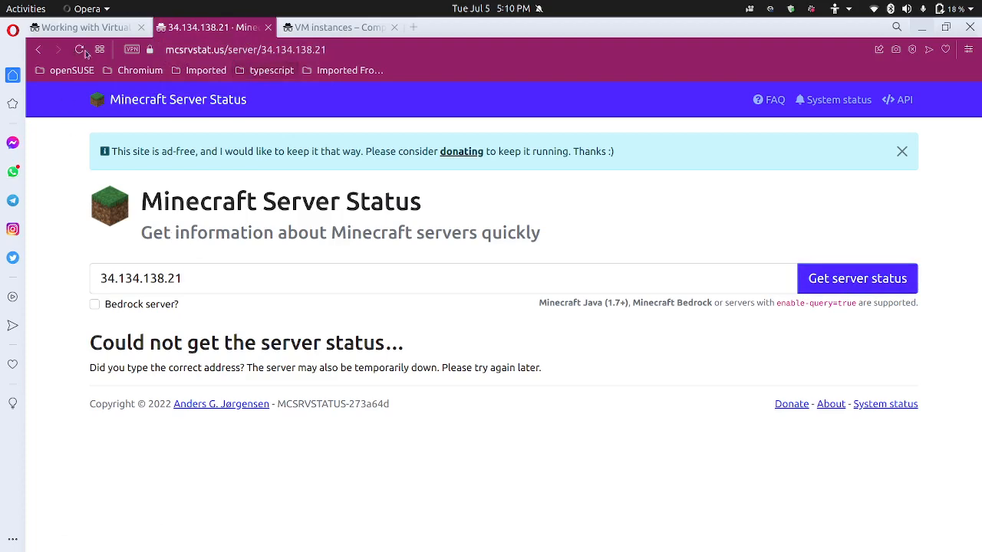
{"action": "left_click", "coordinate": [83, 27]}
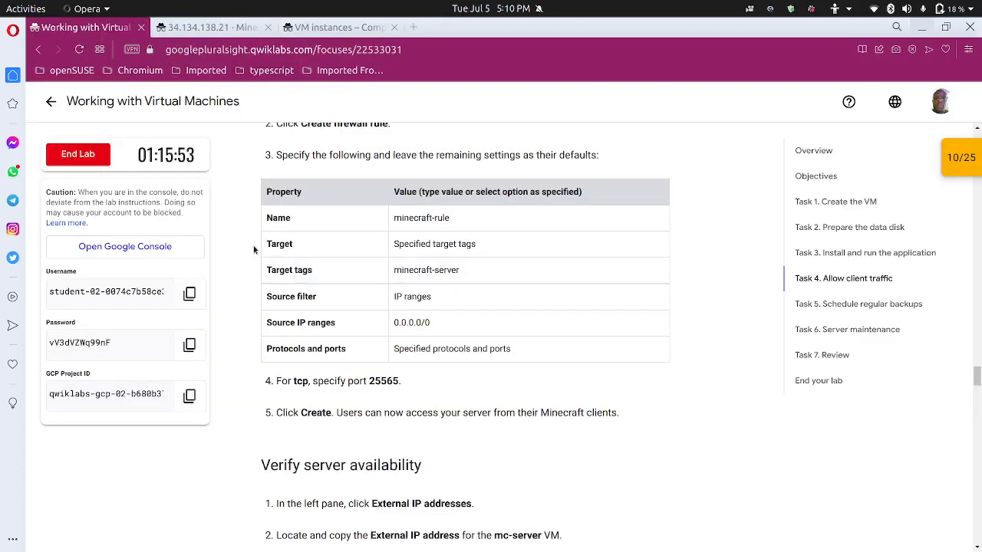
Open mc-server's details from the Cloud console's VM instances page and examine its networking, network tags, disks, security and management sections.
{"action": "left_click", "coordinate": [350, 28]}
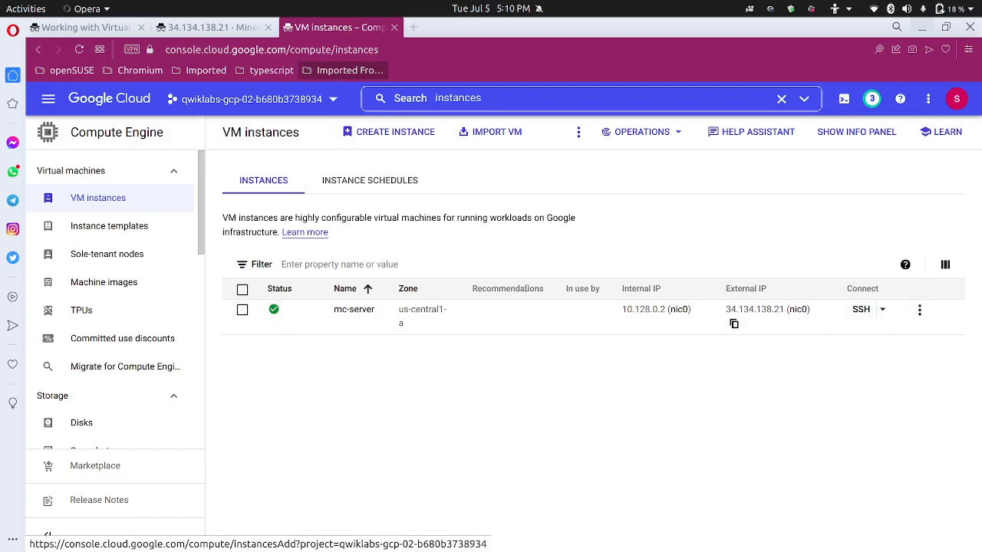
{"action": "left_click", "coordinate": [353, 310]}
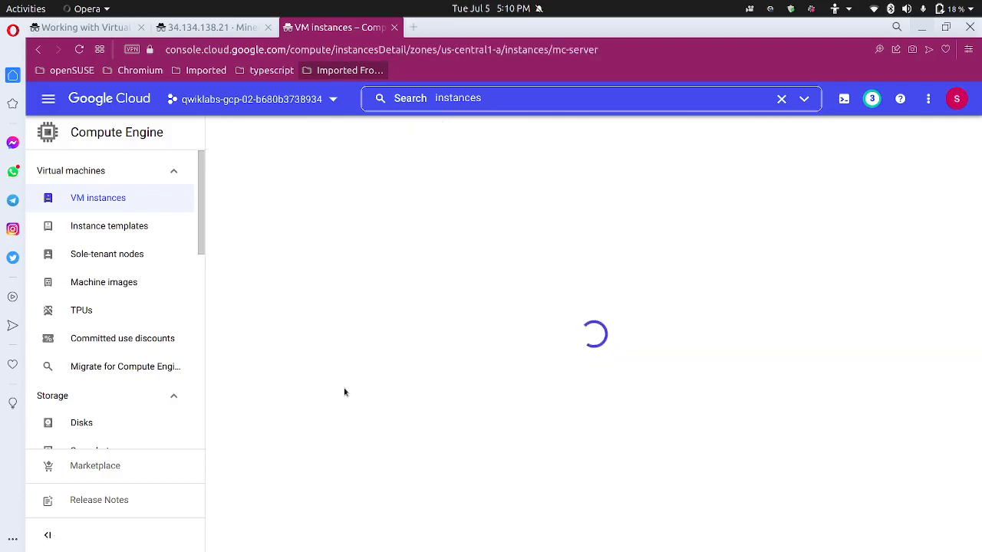
{"action": "scroll", "coordinate": [341, 396], "scroll_direction": "down", "scroll_amount": 2}
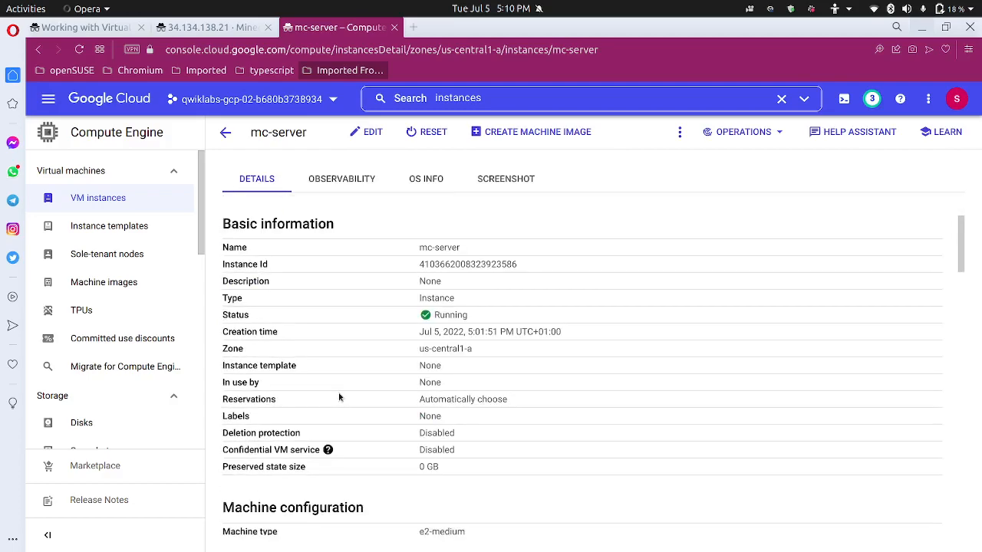
{"action": "scroll", "coordinate": [341, 397], "scroll_direction": "down", "scroll_amount": 5}
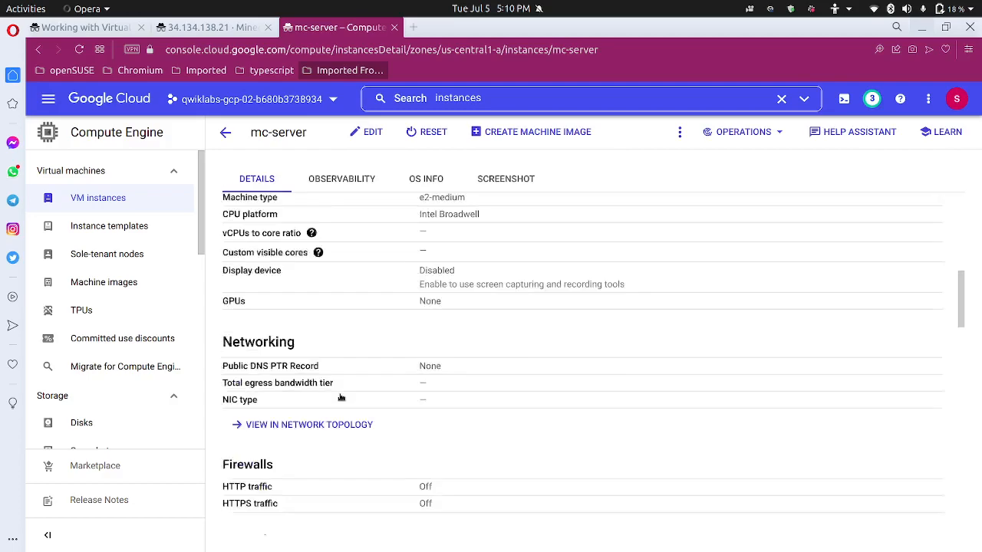
{"action": "scroll", "coordinate": [341, 398], "scroll_direction": "down", "scroll_amount": 1}
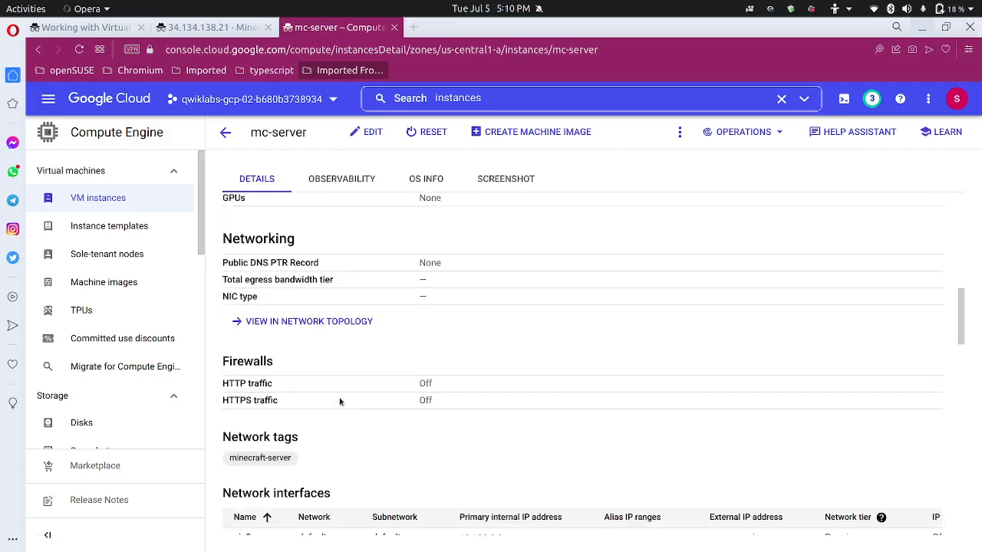
{"action": "scroll", "coordinate": [341, 401], "scroll_direction": "up", "scroll_amount": 1}
{"action": "scroll", "coordinate": [340, 401], "scroll_direction": "down", "scroll_amount": 1}
{"action": "scroll", "coordinate": [339, 401], "scroll_direction": "down", "scroll_amount": 3}
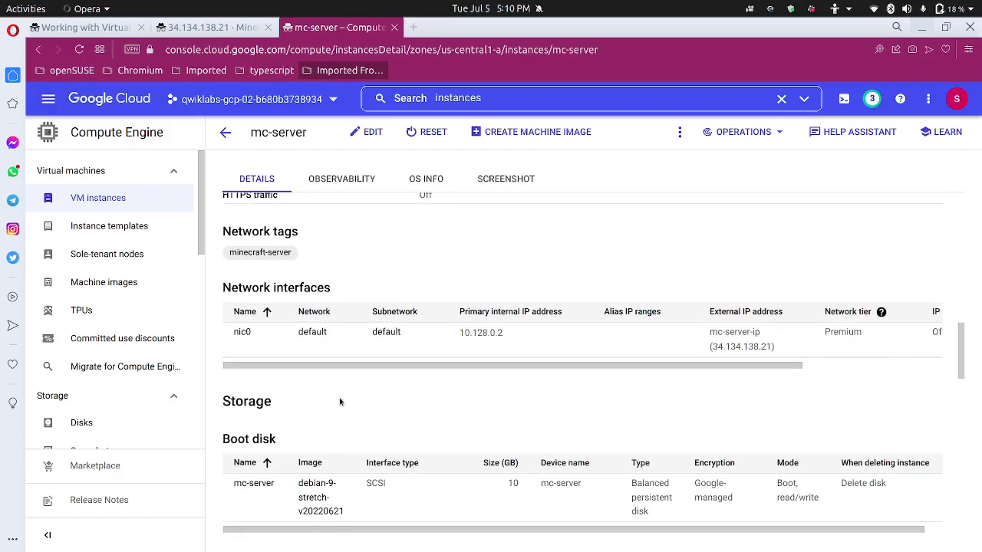
{"action": "scroll", "coordinate": [342, 397], "scroll_direction": "down", "scroll_amount": 1}
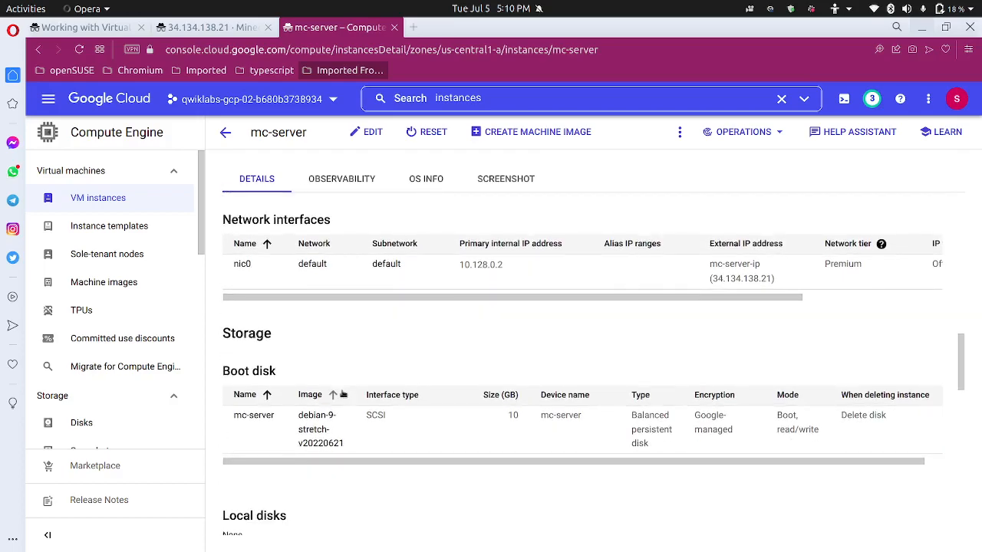
{"action": "left_click_drag", "start_coordinate": [520, 296], "coordinate": [301, 343]}
{"action": "scroll", "coordinate": [302, 344], "scroll_direction": "down", "scroll_amount": 2}
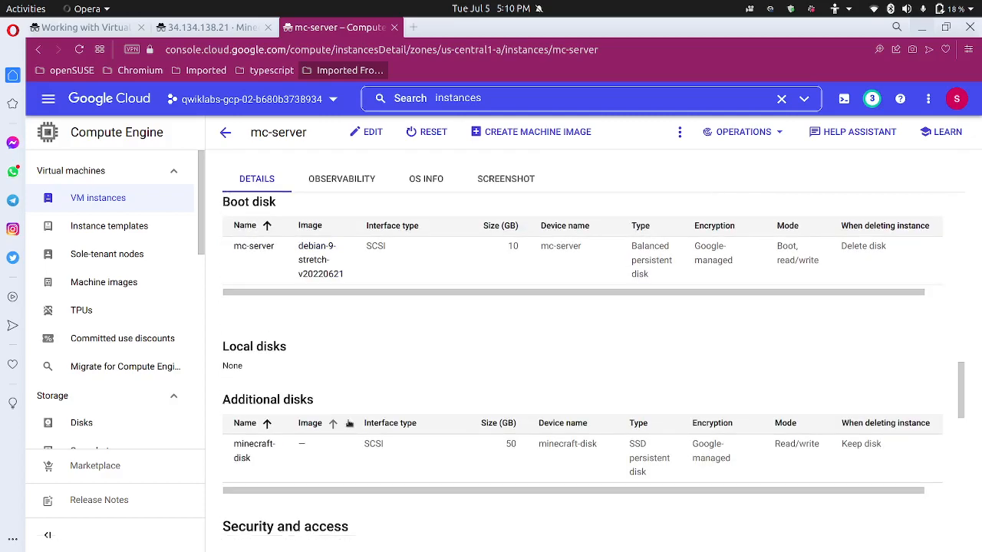
{"action": "scroll", "coordinate": [346, 420], "scroll_direction": "down", "scroll_amount": 3}
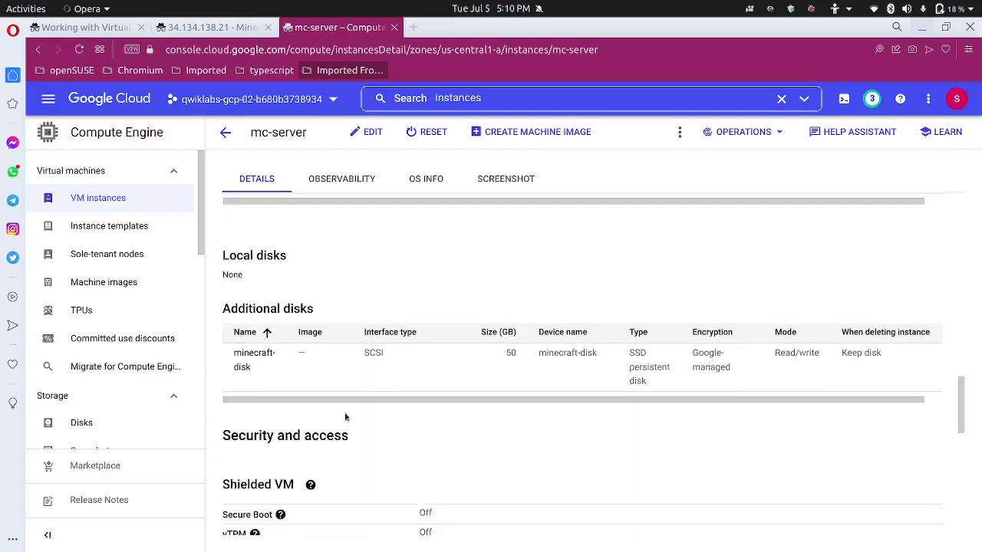
{"action": "scroll", "coordinate": [346, 415], "scroll_direction": "down", "scroll_amount": 3}
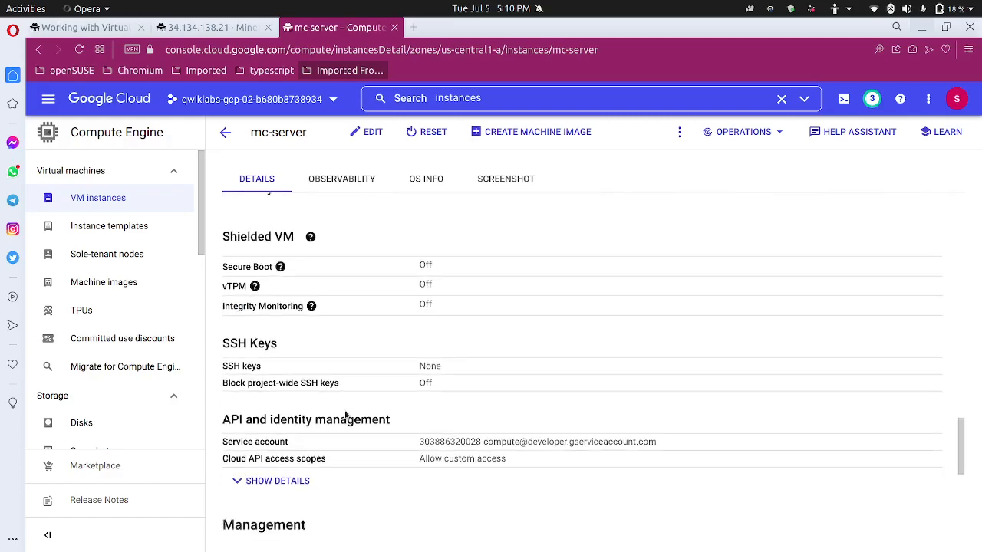
{"action": "scroll", "coordinate": [346, 415], "scroll_direction": "down", "scroll_amount": 2}
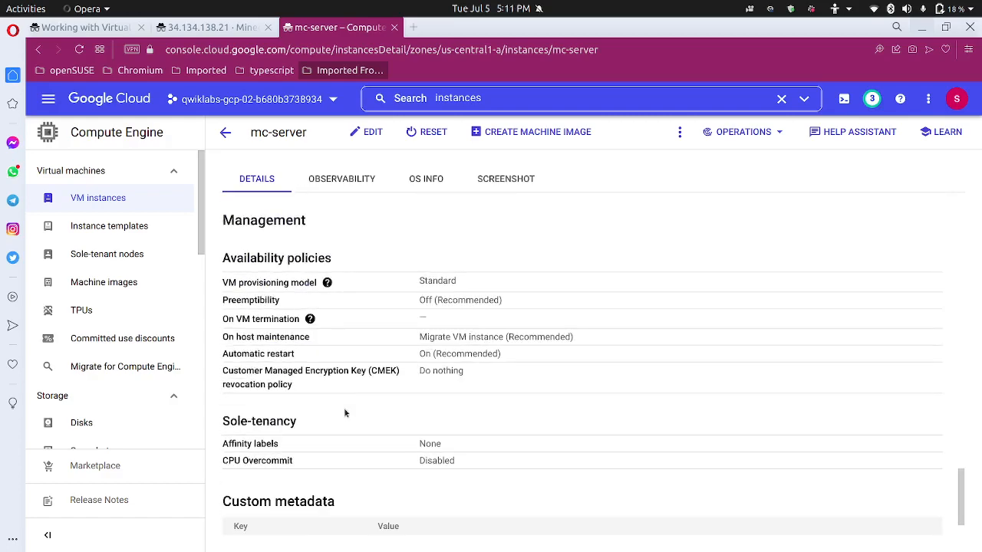
Recheck mc-server's details from the basic information and firewalls down to the availability policies and custom metadata.
{"action": "scroll", "coordinate": [346, 413], "scroll_direction": "up", "scroll_amount": 5}
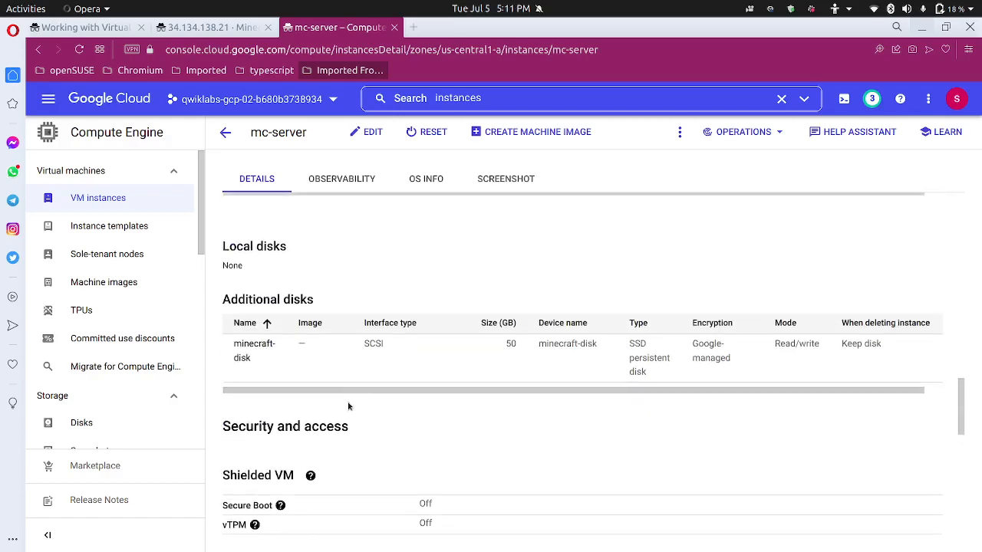
{"action": "scroll", "coordinate": [347, 407], "scroll_direction": "up", "scroll_amount": 6}
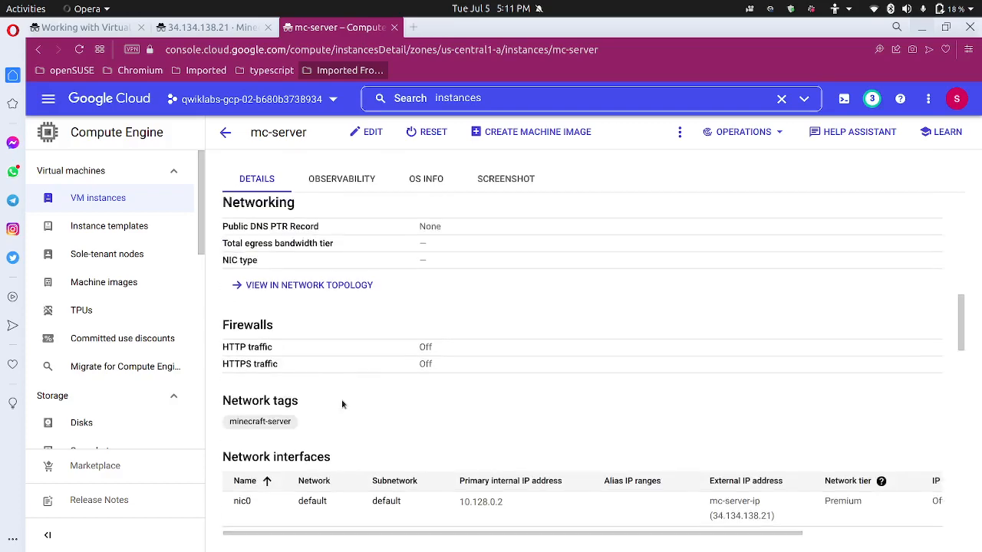
{"action": "scroll", "coordinate": [342, 404], "scroll_direction": "up", "scroll_amount": 3}
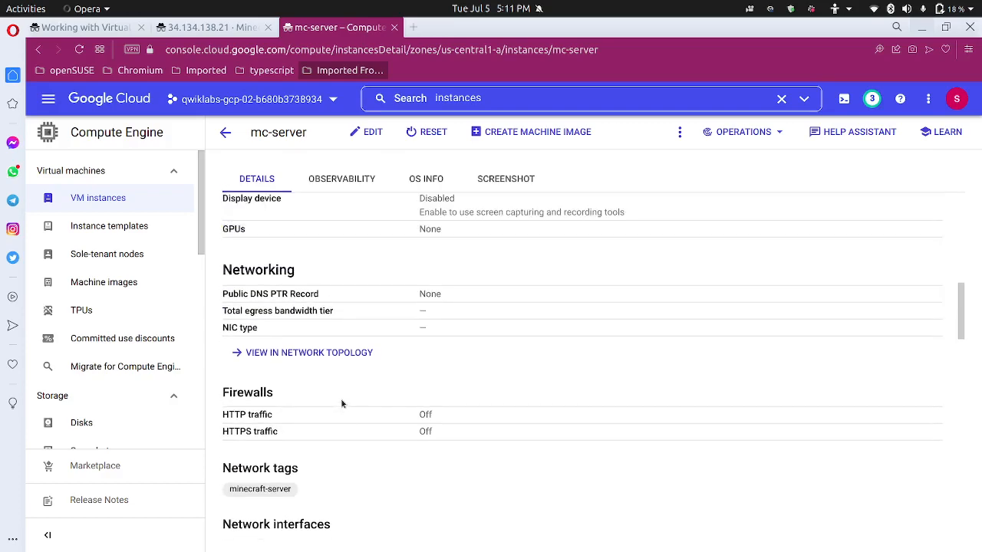
{"action": "scroll", "coordinate": [342, 402], "scroll_direction": "up", "scroll_amount": 3}
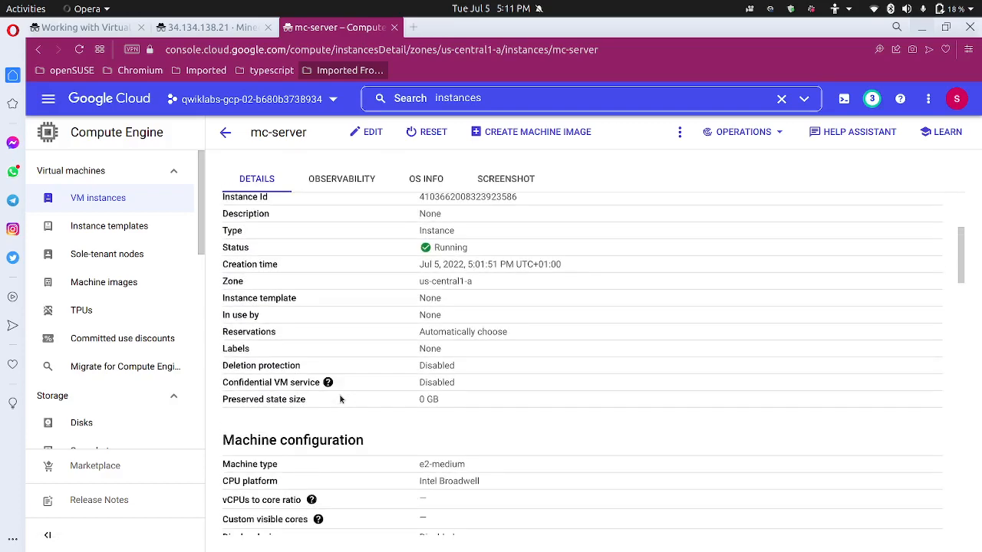
{"action": "scroll", "coordinate": [341, 398], "scroll_direction": "up", "scroll_amount": 1}
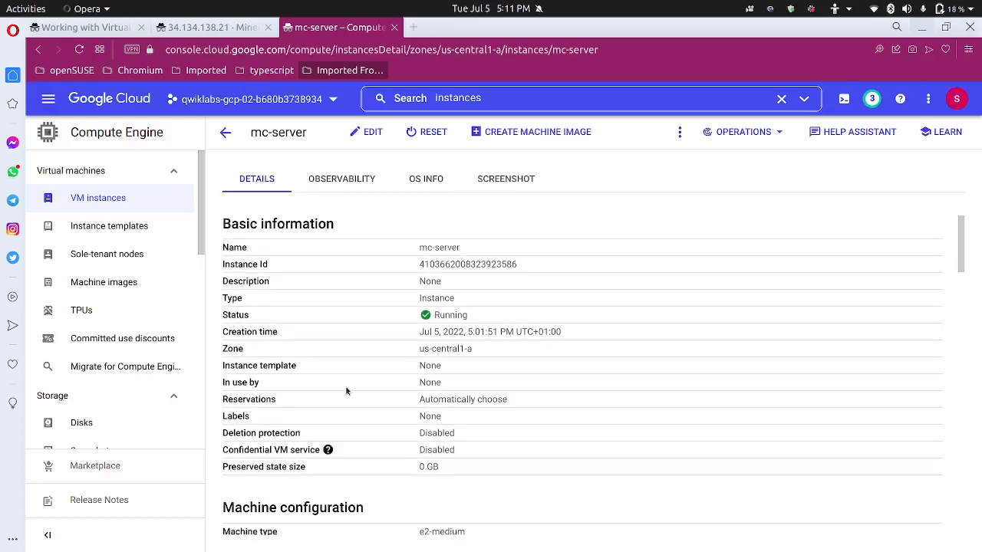
{"action": "scroll", "coordinate": [346, 391], "scroll_direction": "up", "scroll_amount": 2}
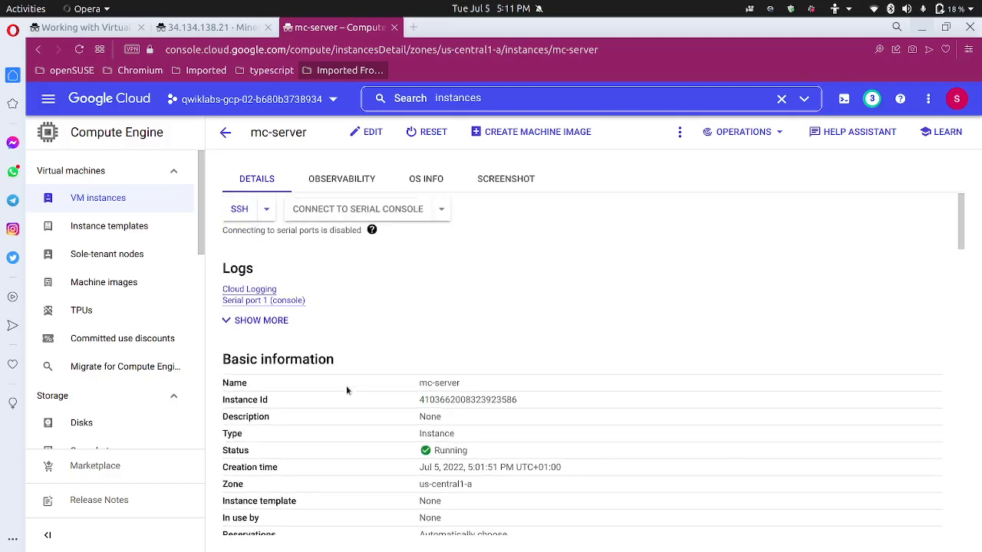
{"action": "scroll", "coordinate": [348, 392], "scroll_direction": "down", "scroll_amount": 11}
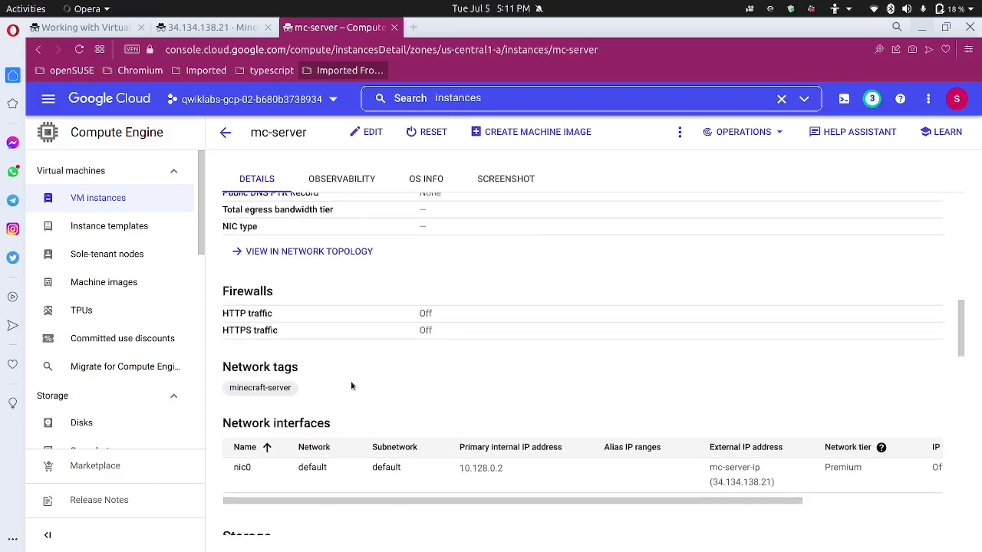
{"action": "scroll", "coordinate": [351, 383], "scroll_direction": "down", "scroll_amount": 3}
{"action": "scroll", "coordinate": [352, 384], "scroll_direction": "up", "scroll_amount": 2}
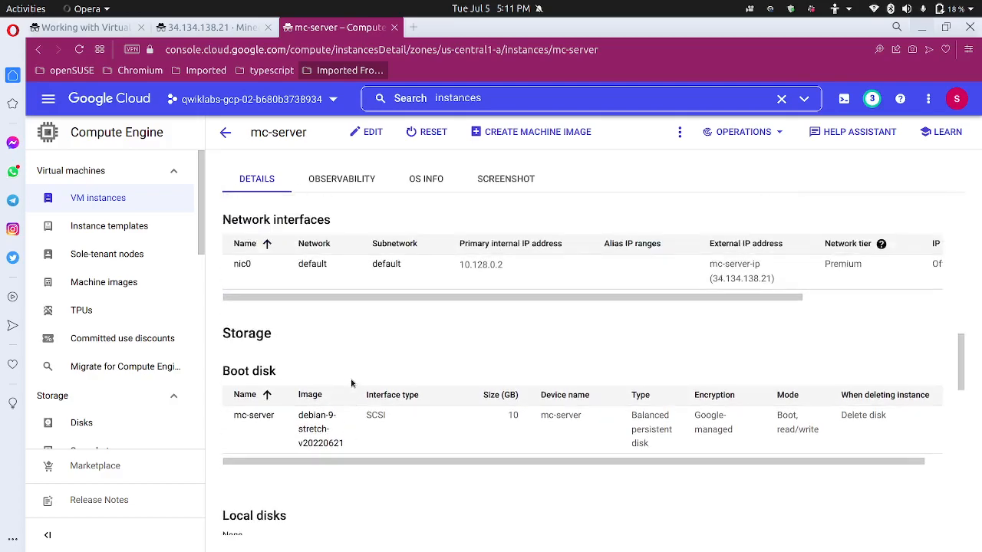
{"action": "scroll", "coordinate": [351, 383], "scroll_direction": "down", "scroll_amount": 1}
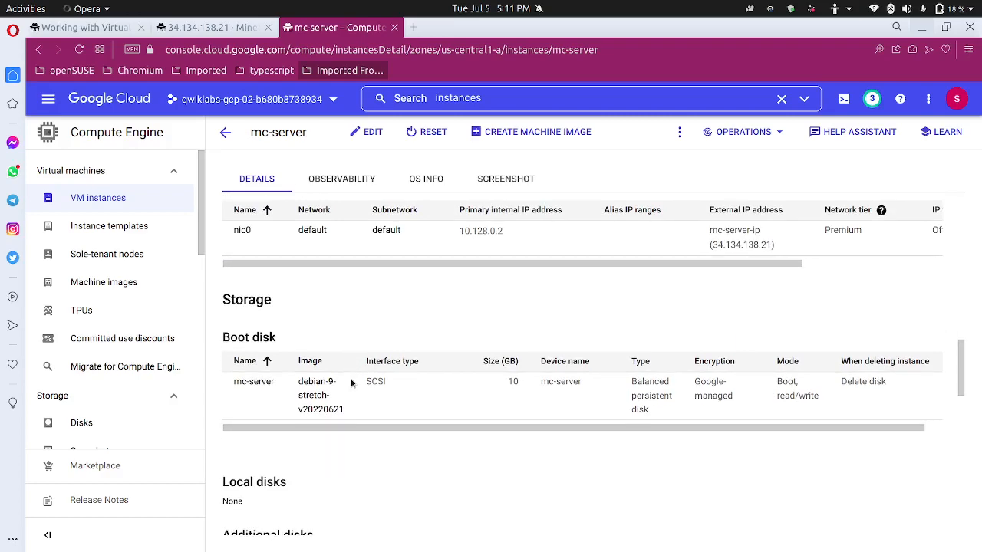
{"action": "scroll", "coordinate": [352, 383], "scroll_direction": "down", "scroll_amount": 3}
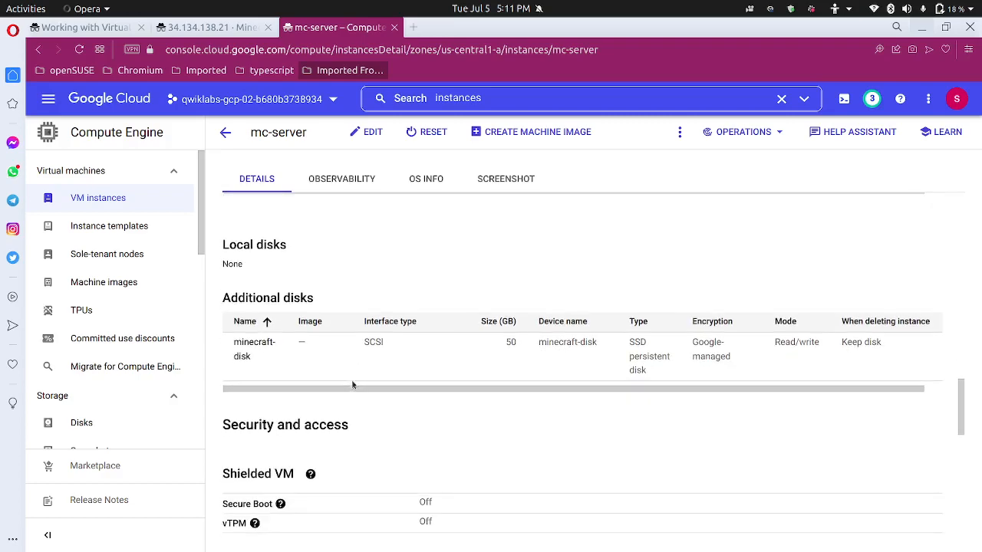
{"action": "scroll", "coordinate": [352, 385], "scroll_direction": "down", "scroll_amount": 2}
{"action": "scroll", "coordinate": [357, 386], "scroll_direction": "down", "scroll_amount": 2}
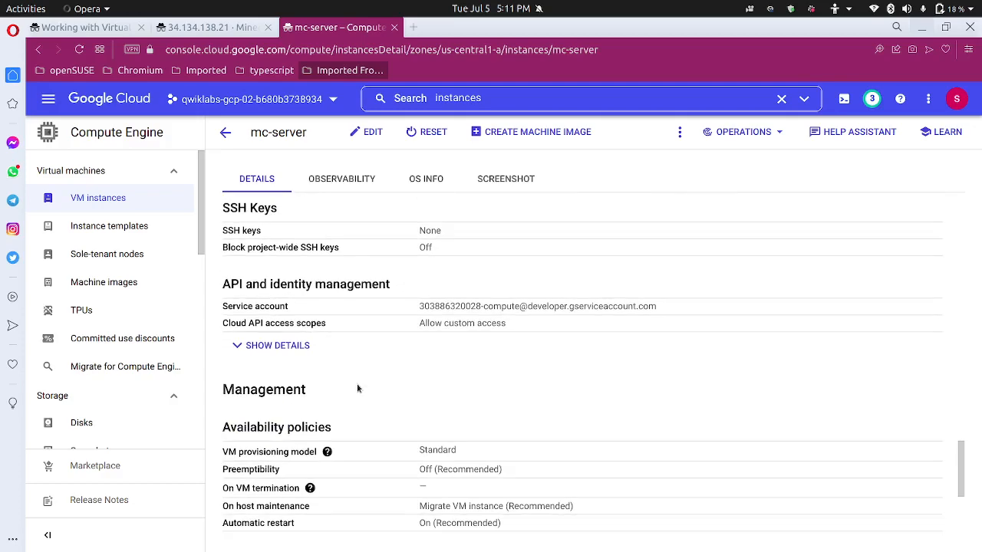
{"action": "scroll", "coordinate": [356, 384], "scroll_direction": "down", "scroll_amount": 1}
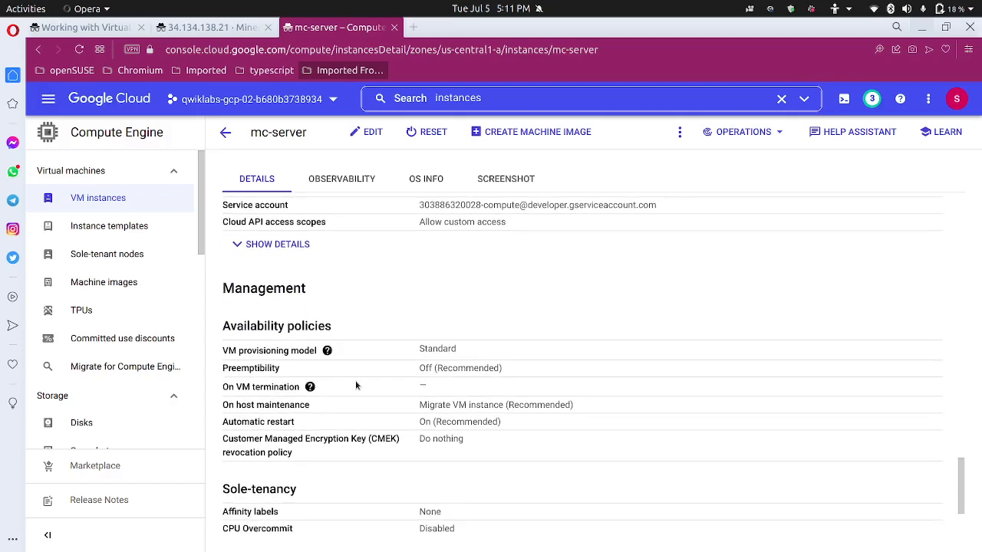
{"action": "scroll", "coordinate": [356, 386], "scroll_direction": "down", "scroll_amount": 1}
{"action": "scroll", "coordinate": [356, 386], "scroll_direction": "down", "scroll_amount": 1}
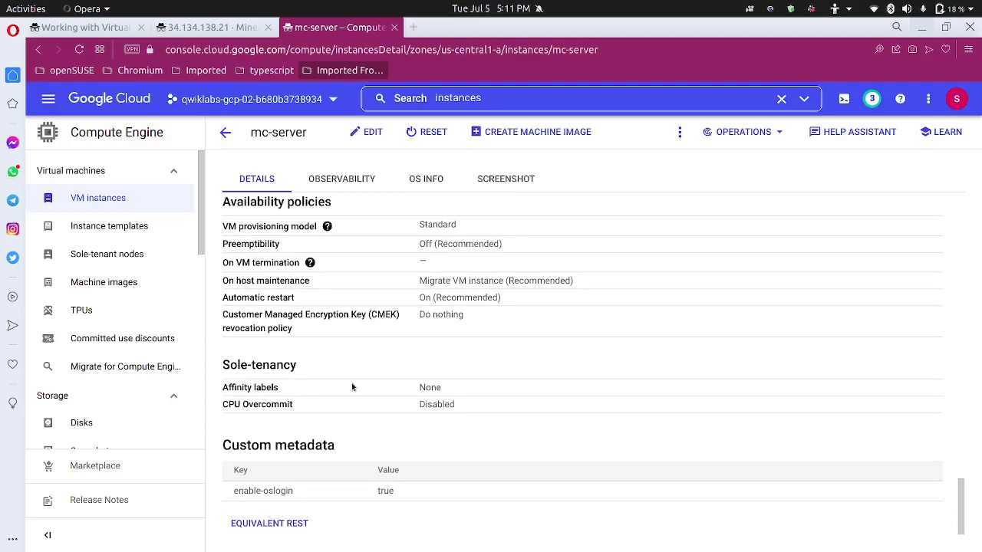
Open mc-server for editing and examine its basic information, machine configuration and networking settings.
{"action": "scroll", "coordinate": [330, 346], "scroll_direction": "up", "scroll_amount": 4}
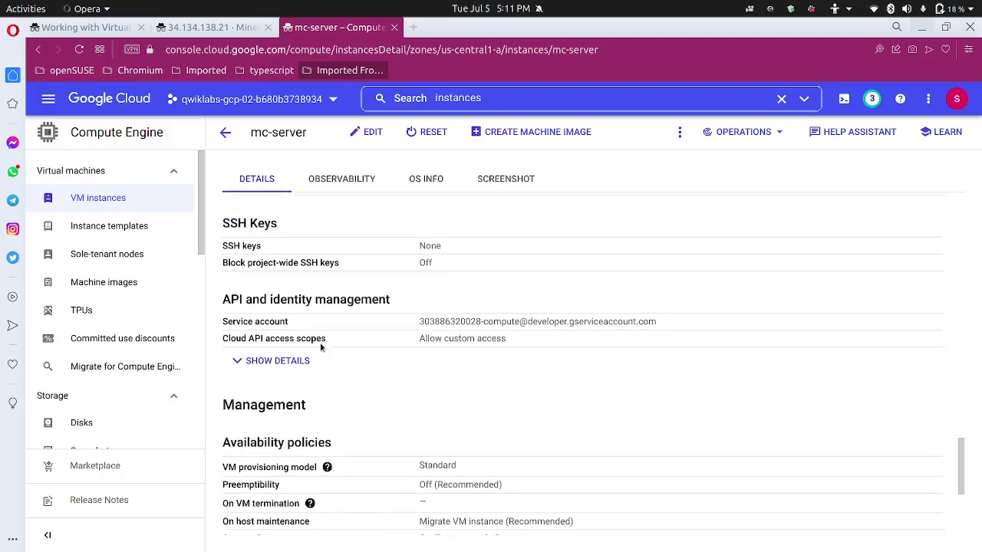
{"action": "scroll", "coordinate": [320, 347], "scroll_direction": "up", "scroll_amount": 3}
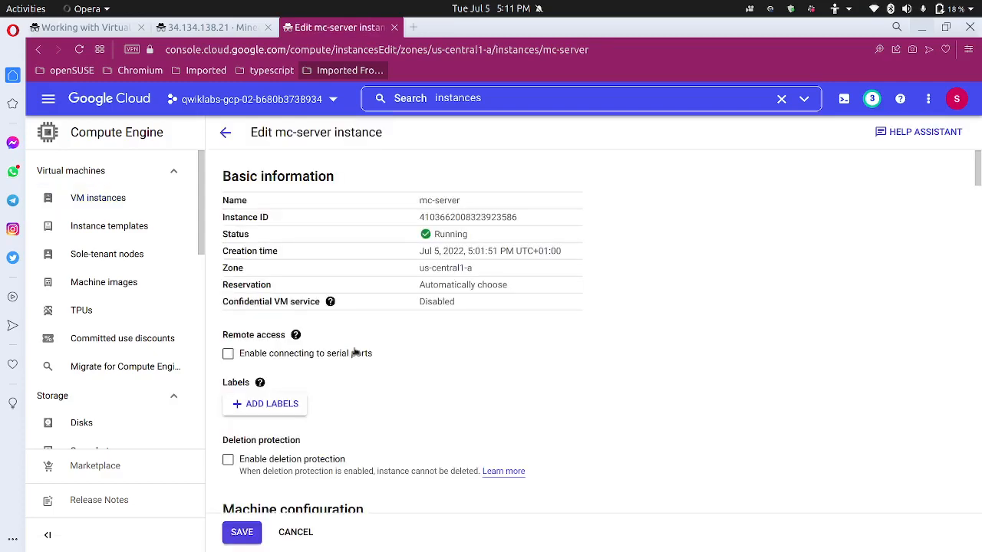
{"action": "scroll", "coordinate": [355, 352], "scroll_direction": "down", "scroll_amount": 5}
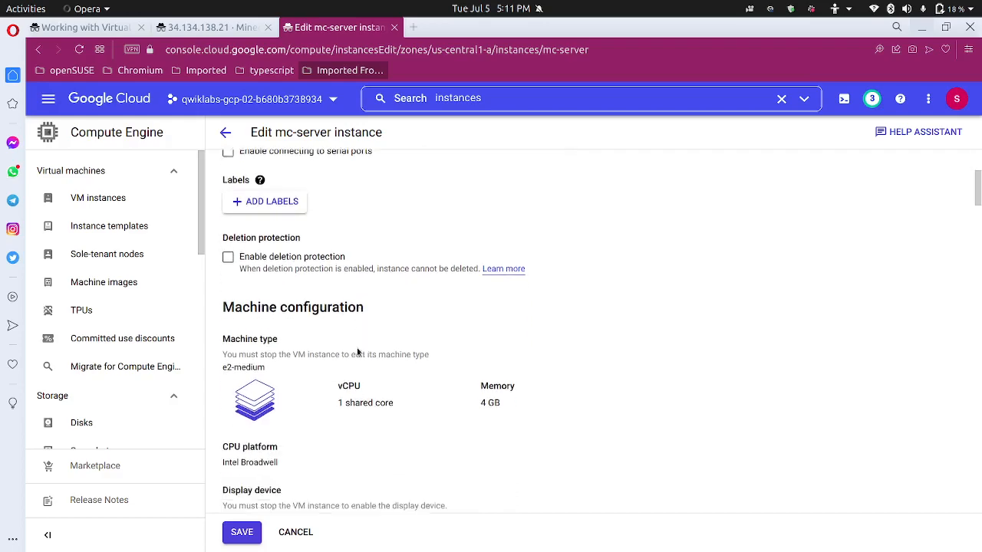
{"action": "scroll", "coordinate": [354, 352], "scroll_direction": "up", "scroll_amount": 5}
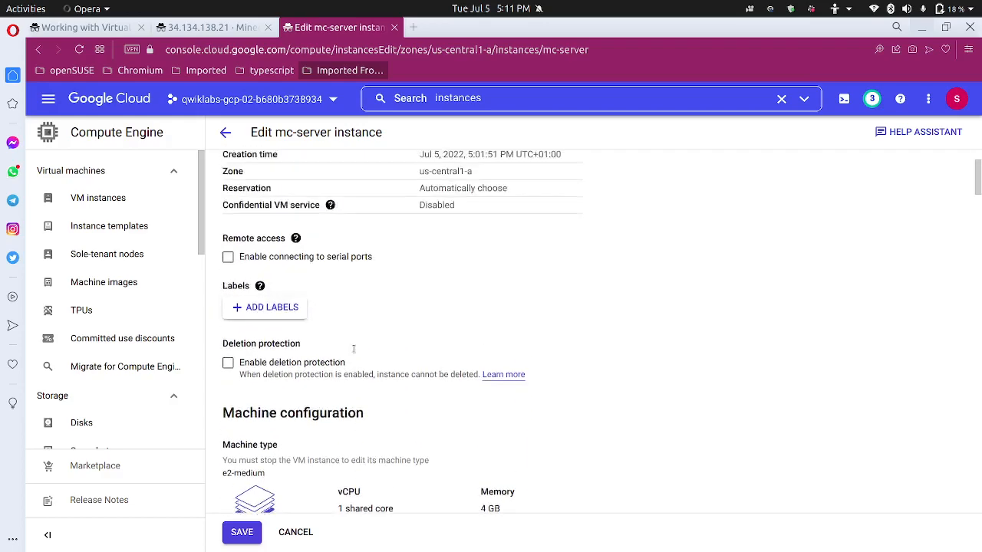
{"action": "scroll", "coordinate": [354, 352], "scroll_direction": "down", "scroll_amount": 10}
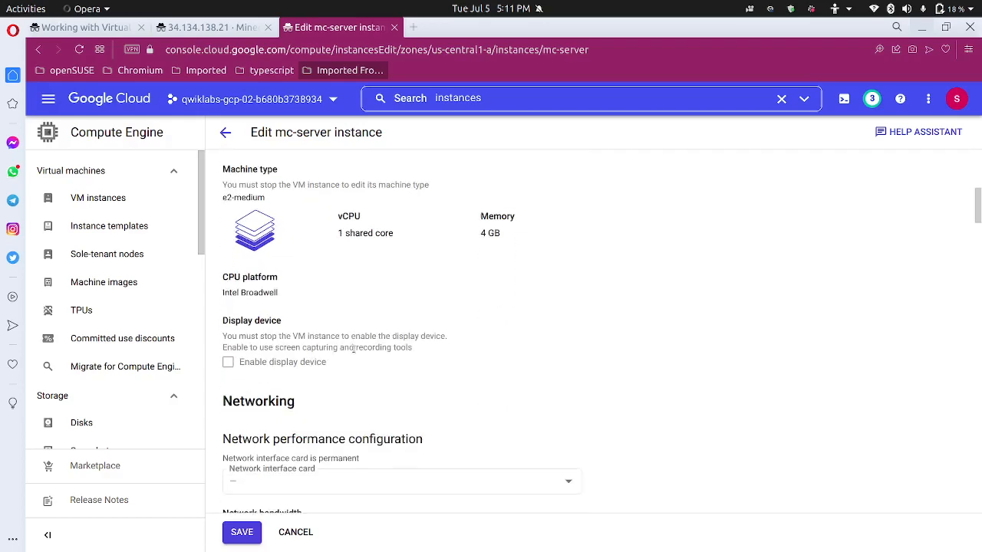
{"action": "scroll", "coordinate": [354, 351], "scroll_direction": "down", "scroll_amount": 2}
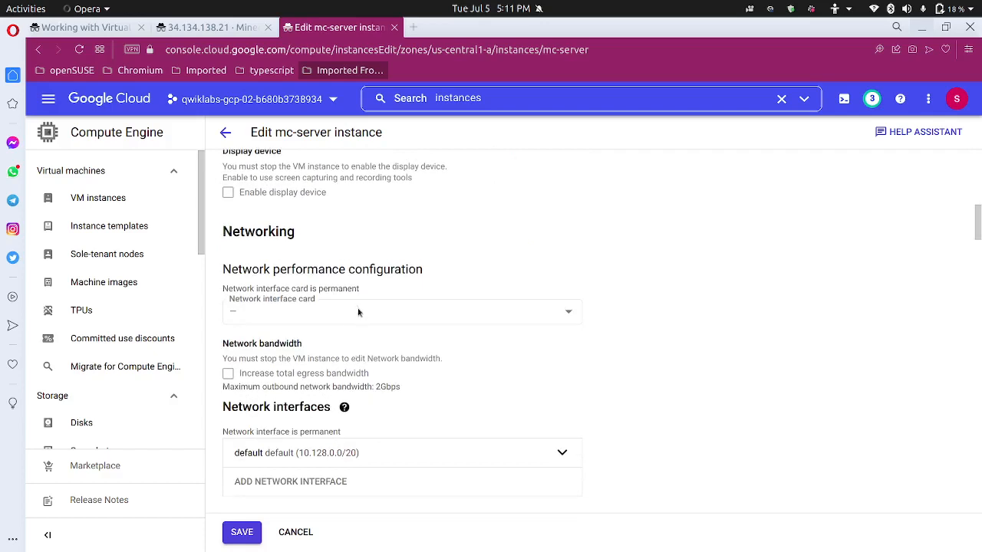
{"action": "scroll", "coordinate": [355, 378], "scroll_direction": "down", "scroll_amount": 3}
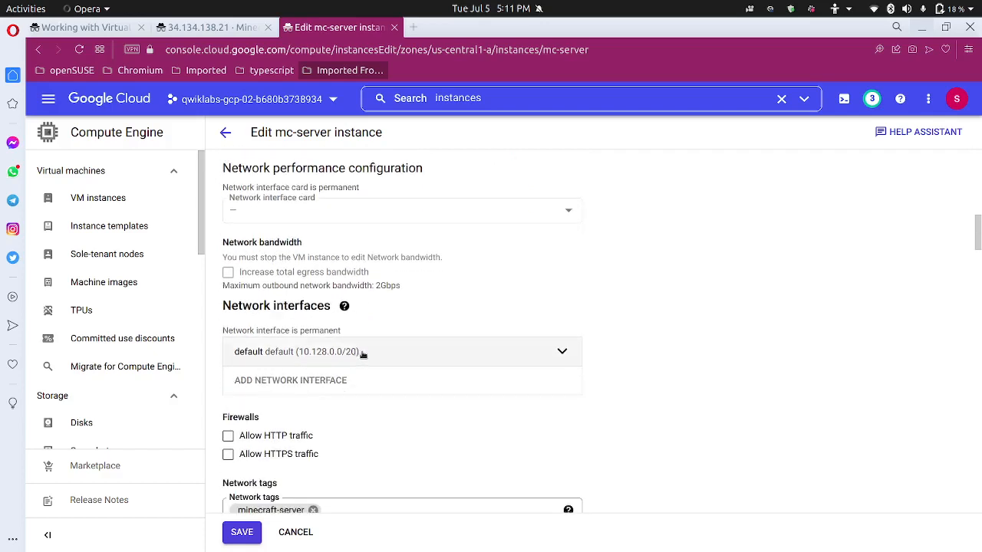
Expand mc-server's default network interface and examine its subnetwork, IP stack, internal and external IP, and DNS settings.
{"action": "left_click", "coordinate": [364, 353]}
{"action": "scroll", "coordinate": [368, 391], "scroll_direction": "down", "scroll_amount": 4}
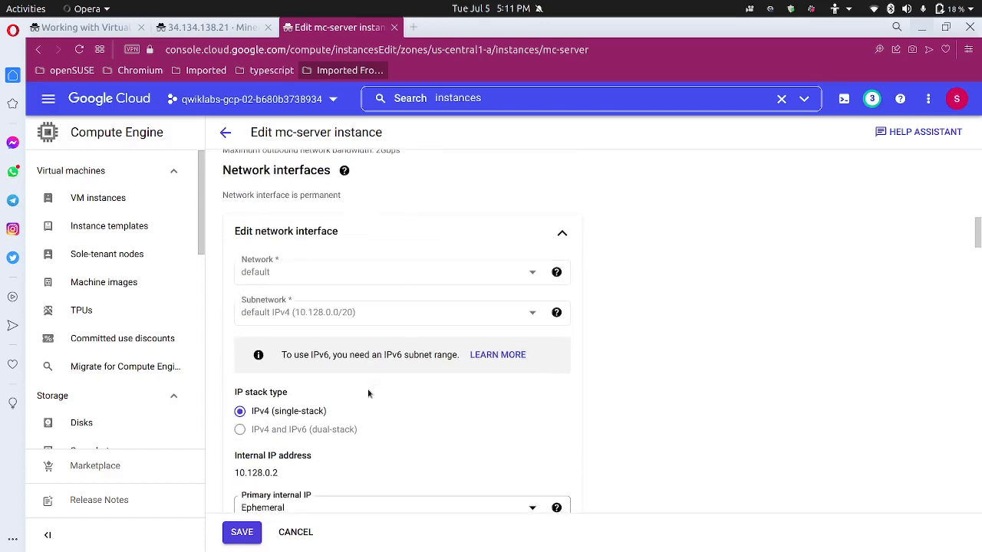
{"action": "scroll", "coordinate": [394, 407], "scroll_direction": "down", "scroll_amount": 2}
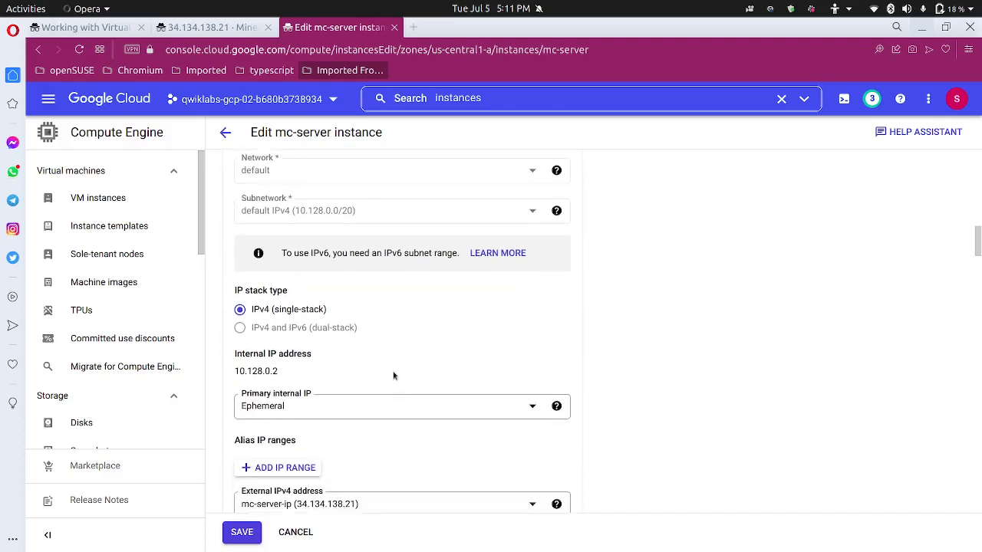
{"action": "scroll", "coordinate": [394, 359], "scroll_direction": "up", "scroll_amount": 2}
{"action": "scroll", "coordinate": [394, 359], "scroll_direction": "down", "scroll_amount": 6}
{"action": "scroll", "coordinate": [394, 358], "scroll_direction": "down", "scroll_amount": 2}
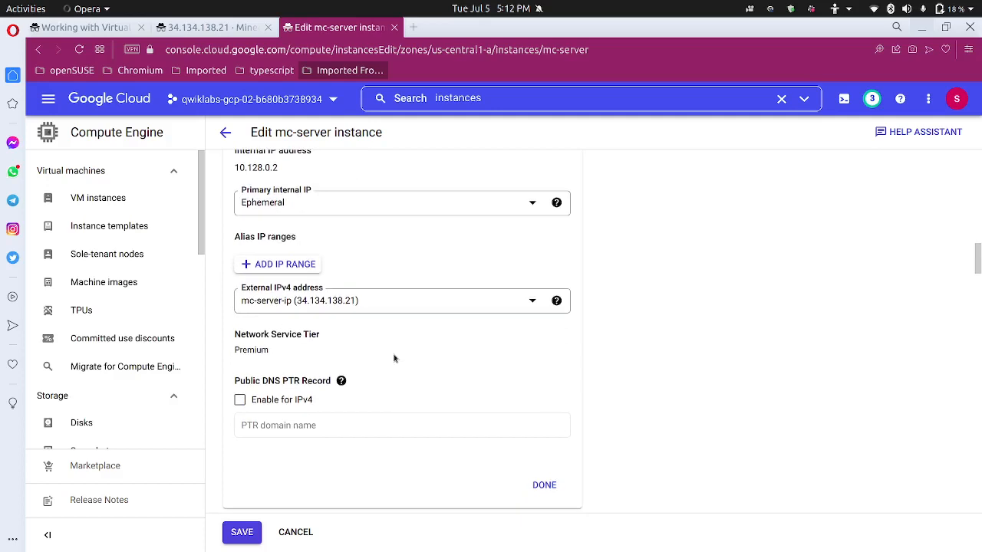
{"action": "scroll", "coordinate": [394, 357], "scroll_direction": "down", "scroll_amount": 4}
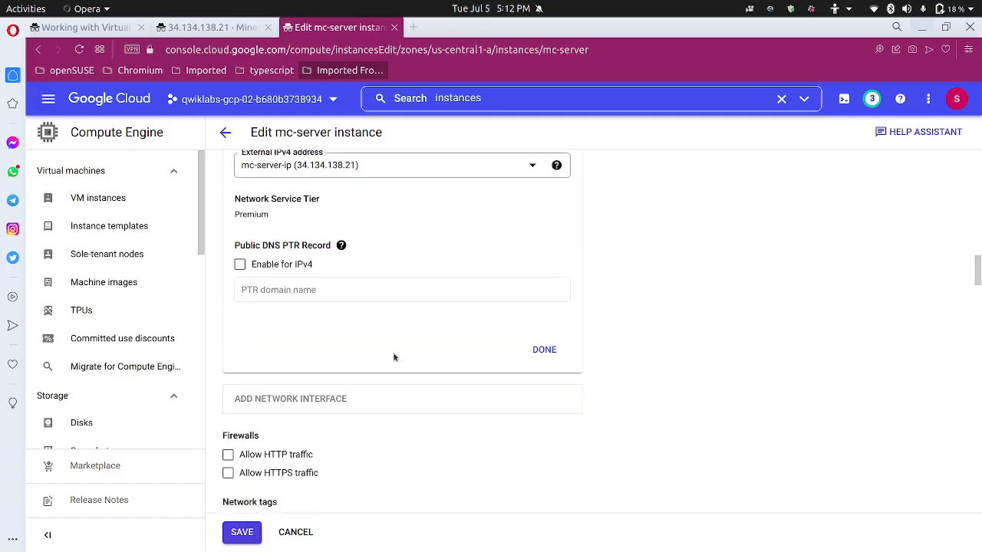
{"action": "scroll", "coordinate": [394, 358], "scroll_direction": "up", "scroll_amount": 9}
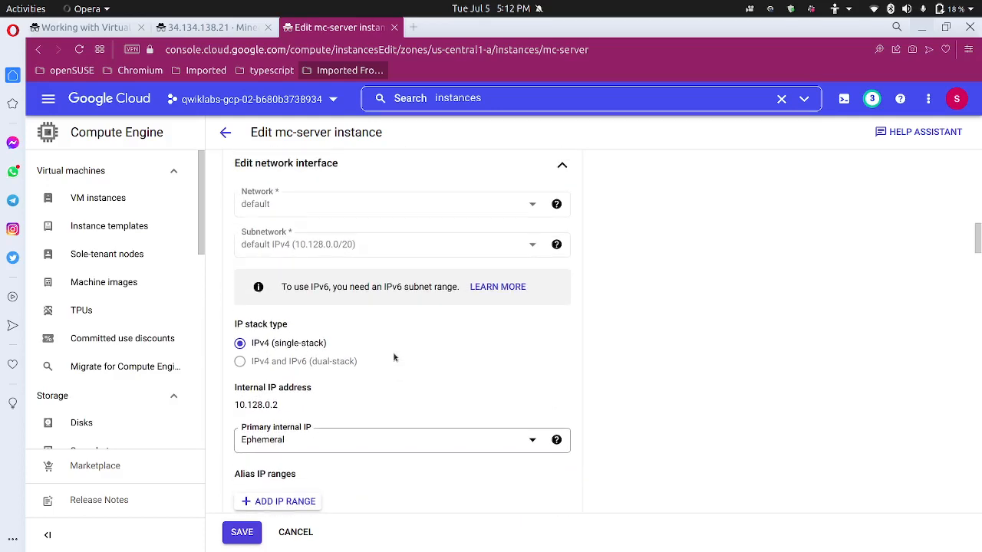
{"action": "scroll", "coordinate": [394, 357], "scroll_direction": "down", "scroll_amount": 3}
{"action": "scroll", "coordinate": [394, 358], "scroll_direction": "up", "scroll_amount": 5}
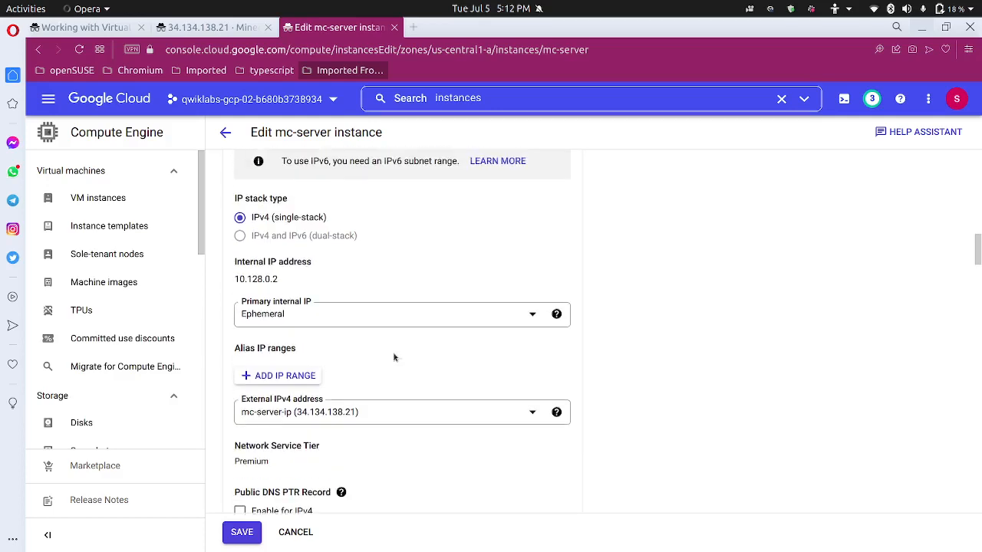
{"action": "scroll", "coordinate": [394, 358], "scroll_direction": "up", "scroll_amount": 1}
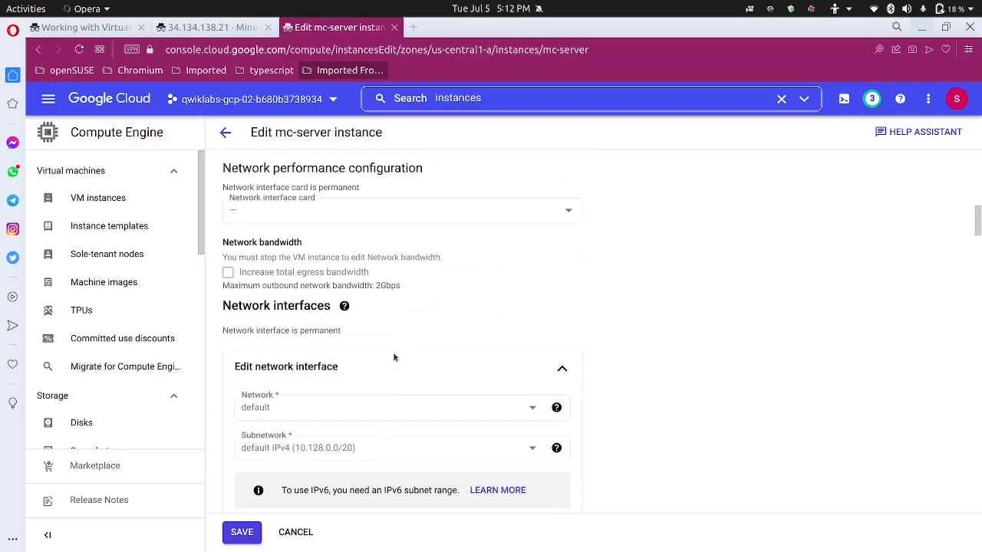
{"action": "scroll", "coordinate": [395, 357], "scroll_direction": "up", "scroll_amount": 4}
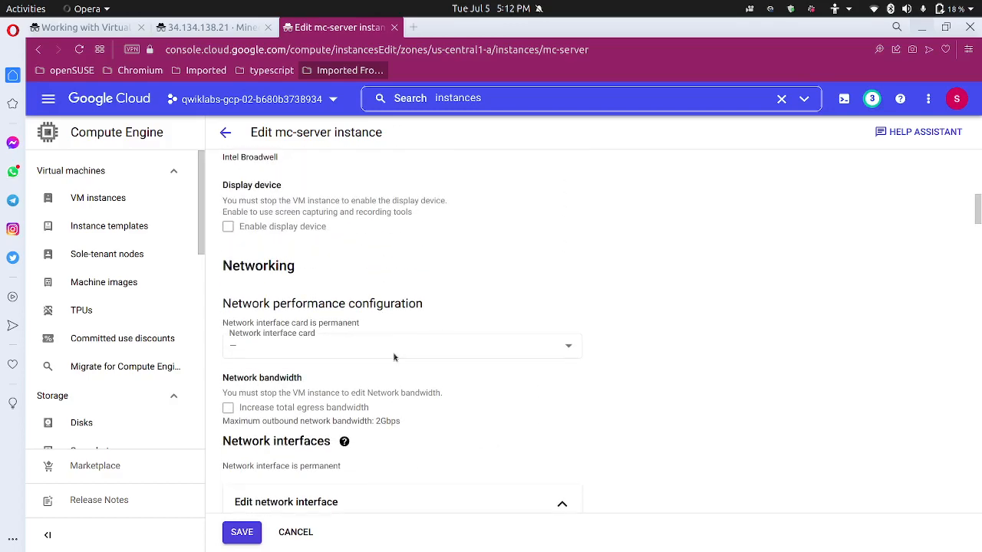
{"action": "scroll", "coordinate": [394, 357], "scroll_direction": "up", "scroll_amount": 2}
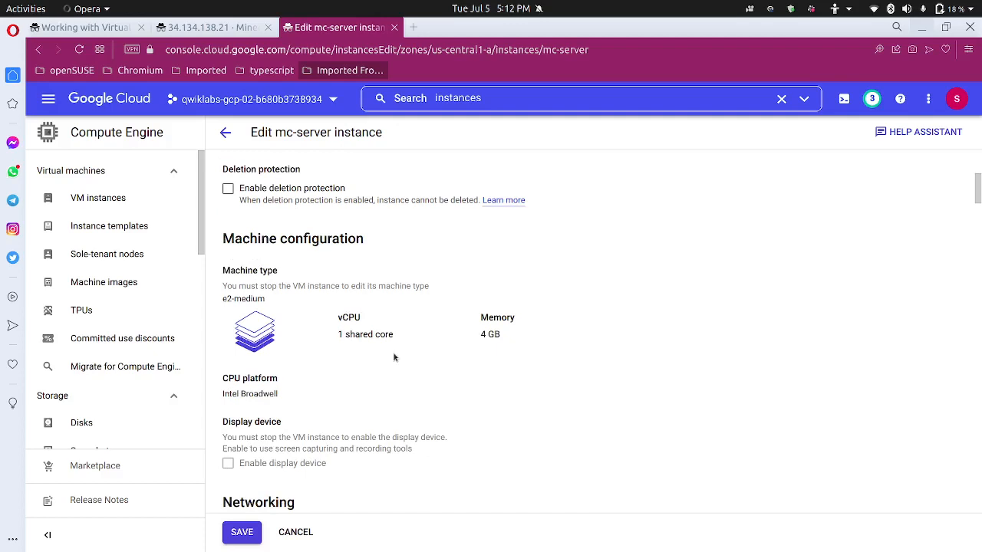
{"action": "scroll", "coordinate": [394, 358], "scroll_direction": "up", "scroll_amount": 2}
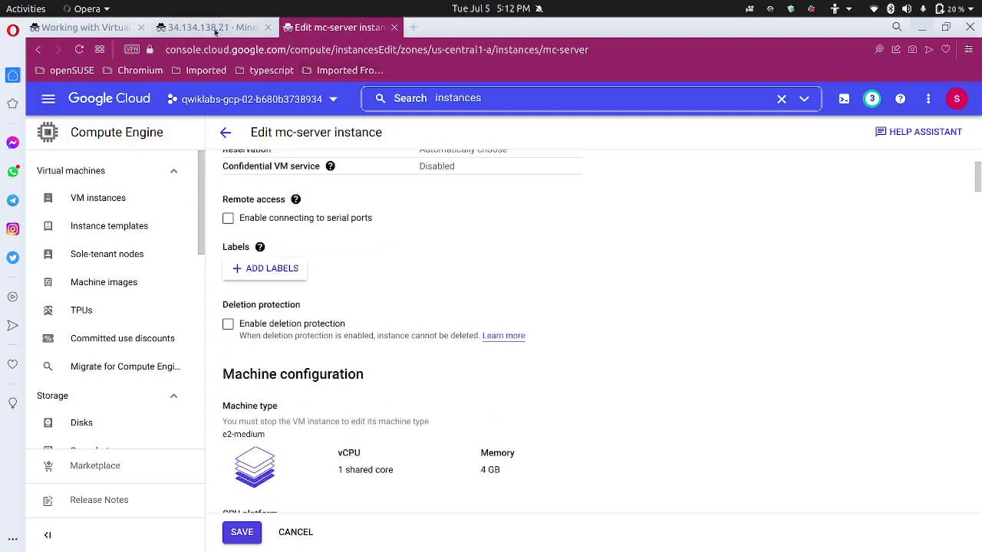
Request the status of 34.134.138.21 once more on the Minecraft Server Status site and check the lab's minecraft-rule instructions.
{"action": "left_click", "coordinate": [217, 31]}
{"action": "left_click", "coordinate": [832, 275]}
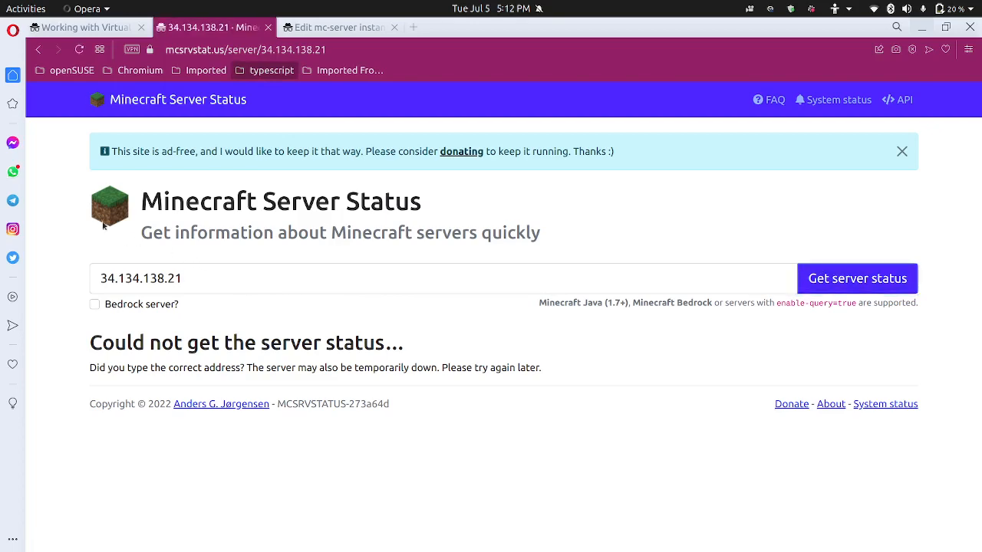
{"action": "left_click", "coordinate": [80, 29]}
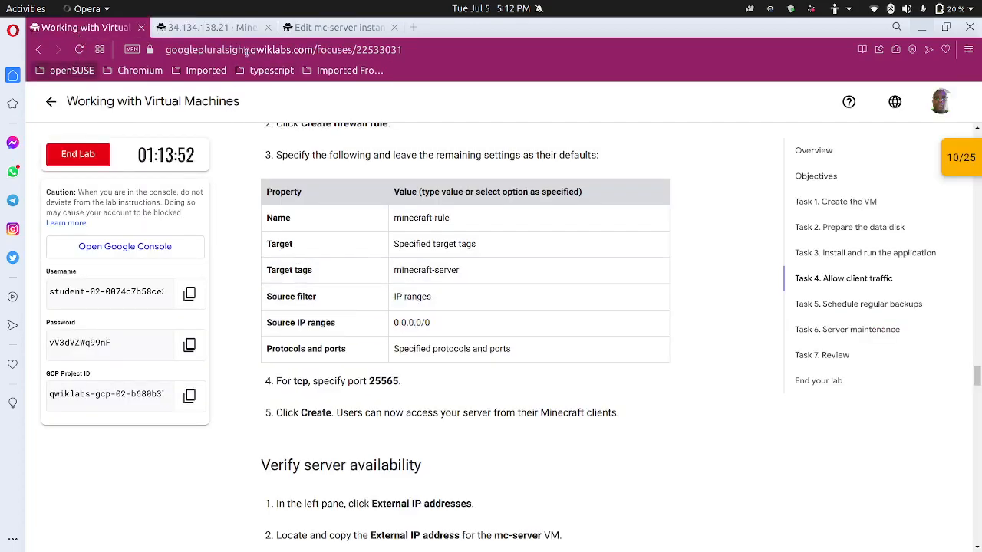
Return to mc-server's edit form and check whether the default interface's Network and Subnetwork settings can be edited.
{"action": "left_click", "coordinate": [338, 26]}
{"action": "scroll", "coordinate": [353, 307], "scroll_direction": "up", "scroll_amount": 3}
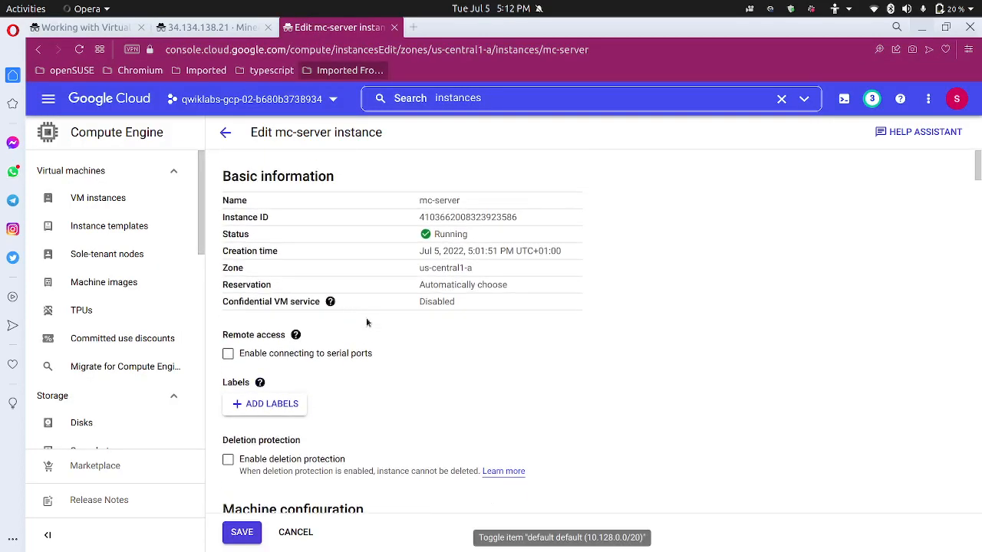
{"action": "scroll", "coordinate": [368, 329], "scroll_direction": "down", "scroll_amount": 6}
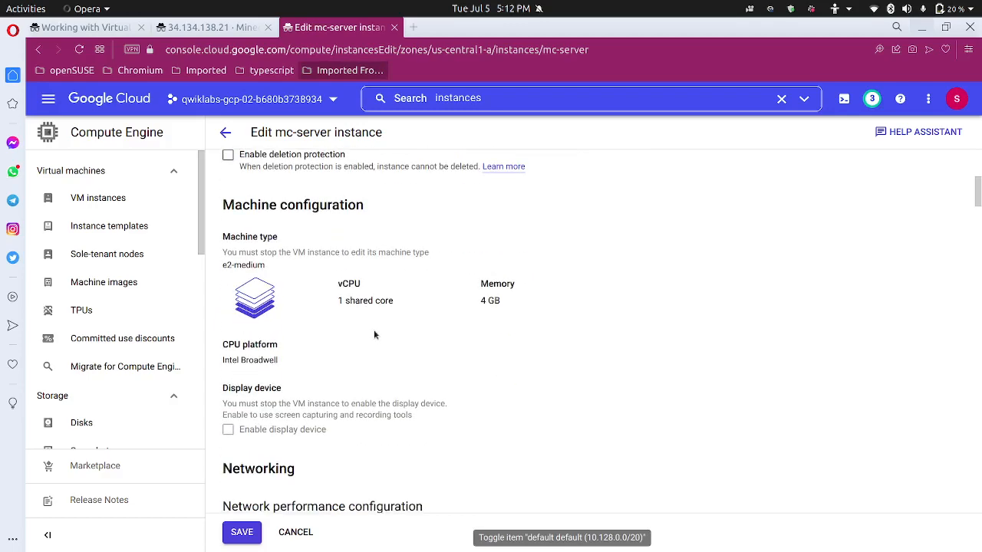
{"action": "scroll", "coordinate": [374, 331], "scroll_direction": "down", "scroll_amount": 2}
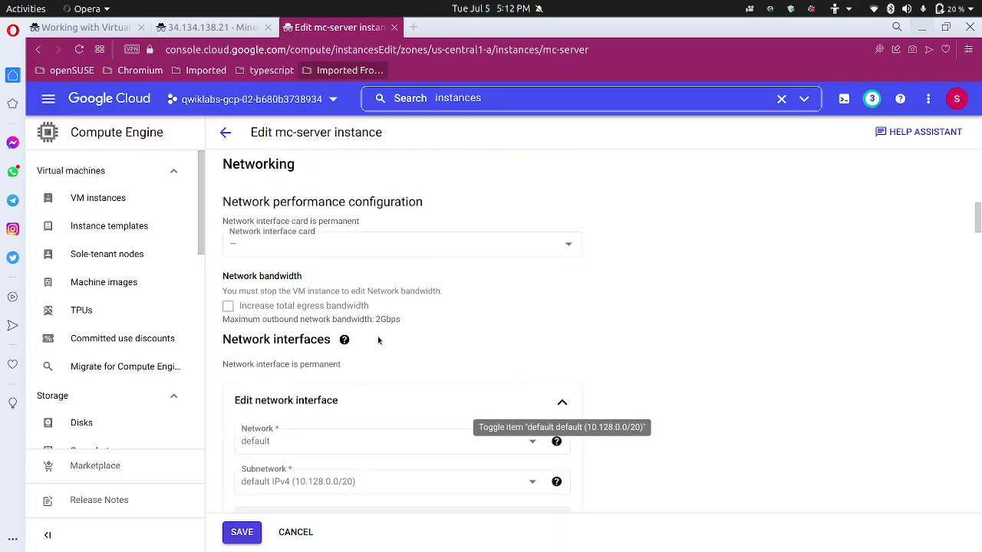
{"action": "scroll", "coordinate": [378, 340], "scroll_direction": "down", "scroll_amount": 2}
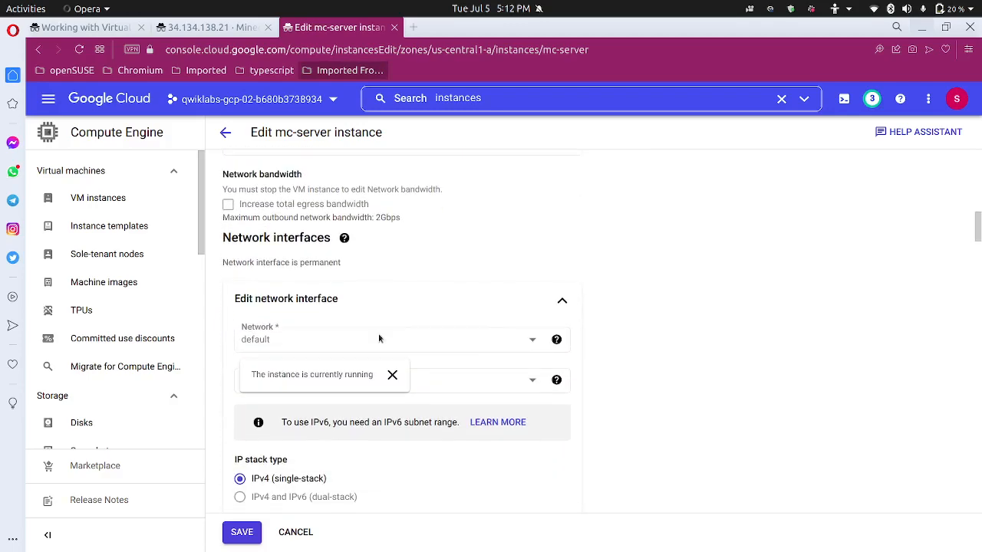
{"action": "left_click", "coordinate": [451, 338]}
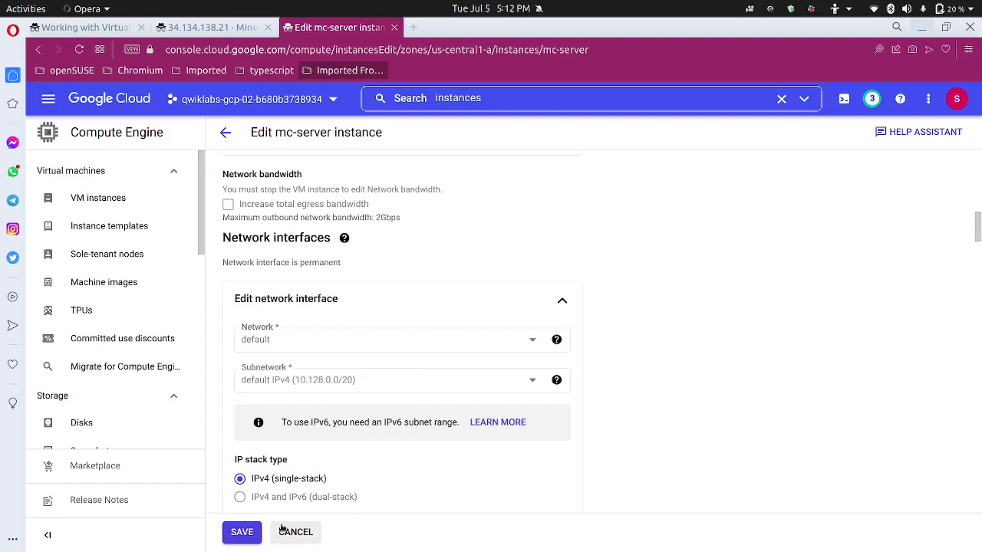
{"action": "left_click_drag", "start_coordinate": [971, 230], "coordinate": [959, 96]}
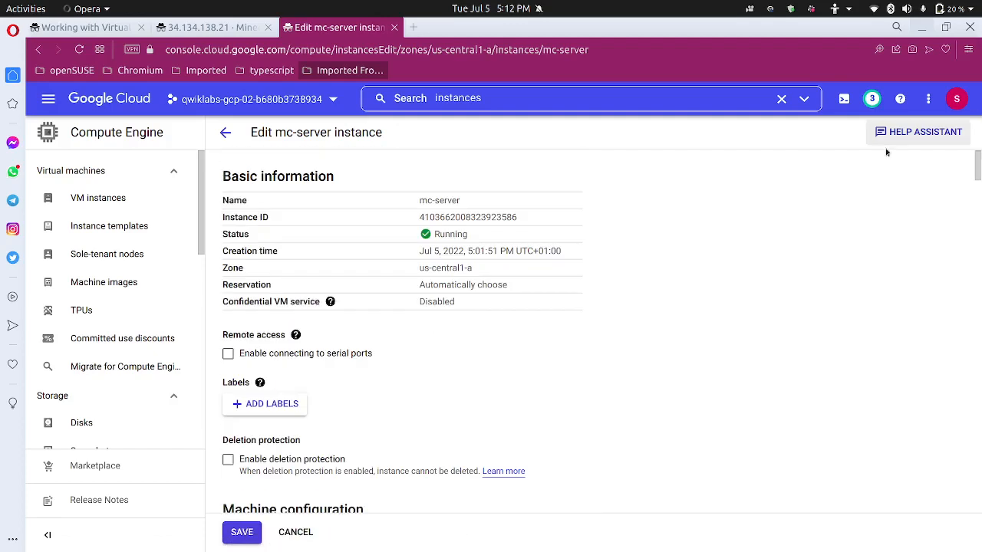
Leave mc-server's edit form without saving and stop the mc-server instance.
{"action": "left_click", "coordinate": [227, 133]}
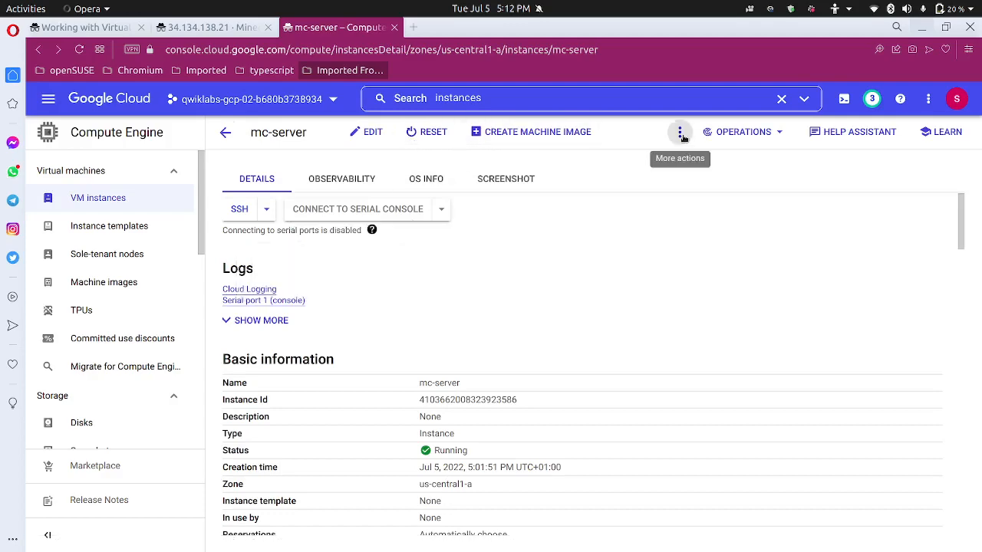
{"action": "left_click", "coordinate": [679, 132]}
{"action": "left_click", "coordinate": [695, 197]}
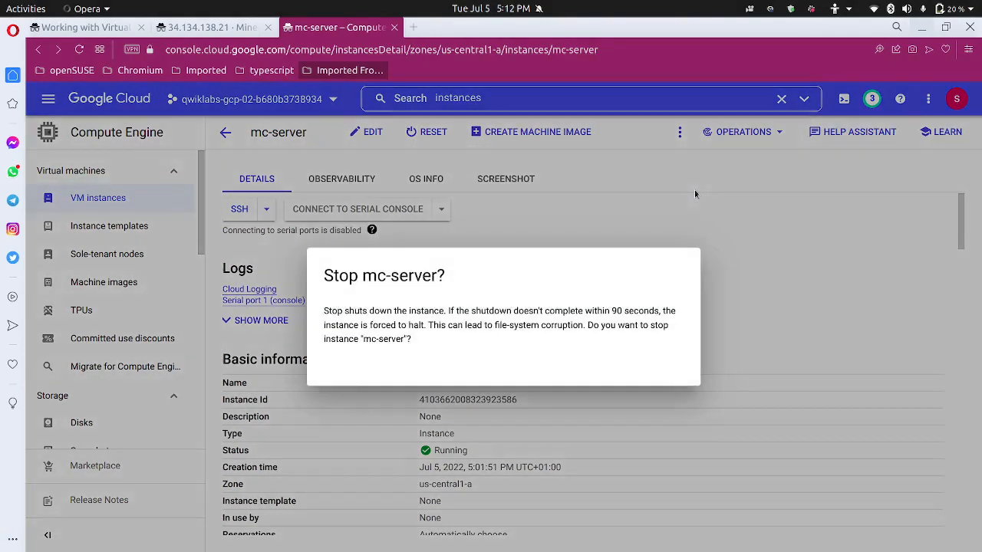
{"action": "left_click", "coordinate": [669, 374]}
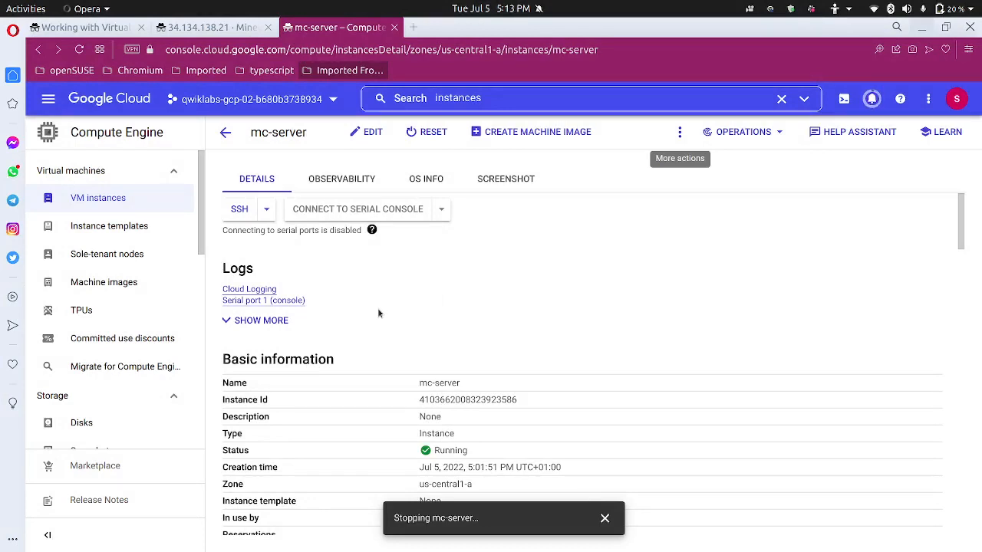
{"action": "scroll", "coordinate": [377, 311], "scroll_direction": "down", "scroll_amount": 1}
{"action": "scroll", "coordinate": [374, 305], "scroll_direction": "up", "scroll_amount": 1}
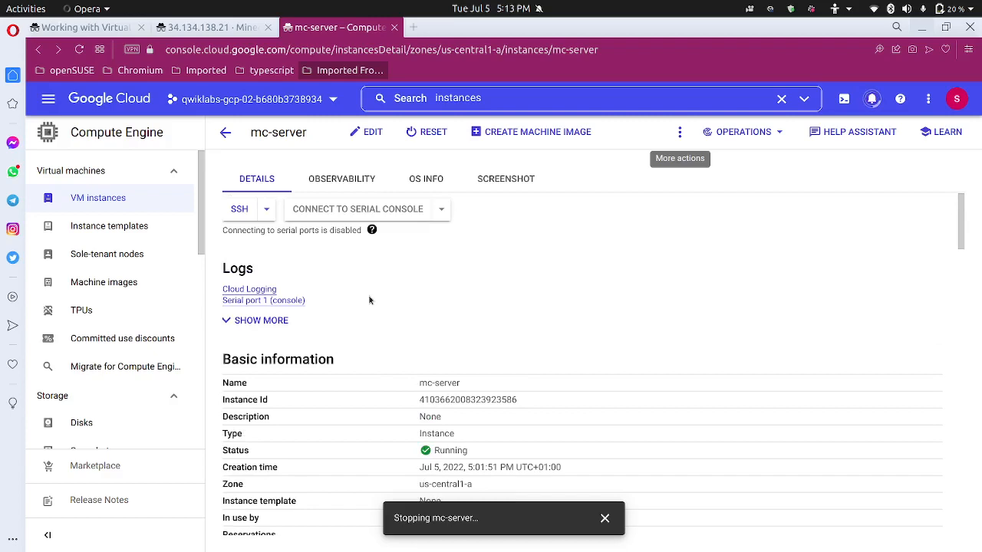
Reopen mc-server's edit form and examine the default network interface's Network, Subnetwork, IP stack type and internal IP settings.
{"action": "left_click", "coordinate": [234, 136]}
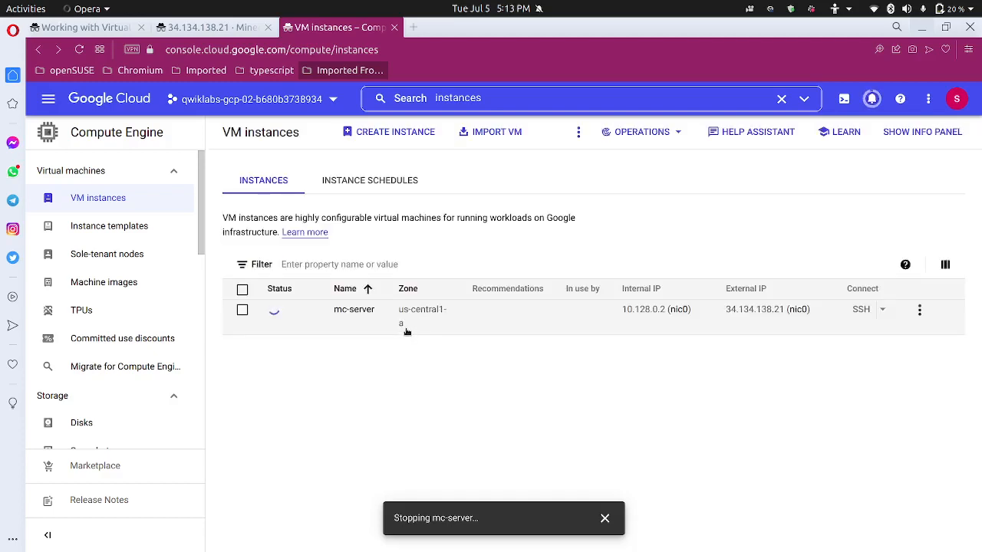
{"action": "left_click", "coordinate": [351, 310]}
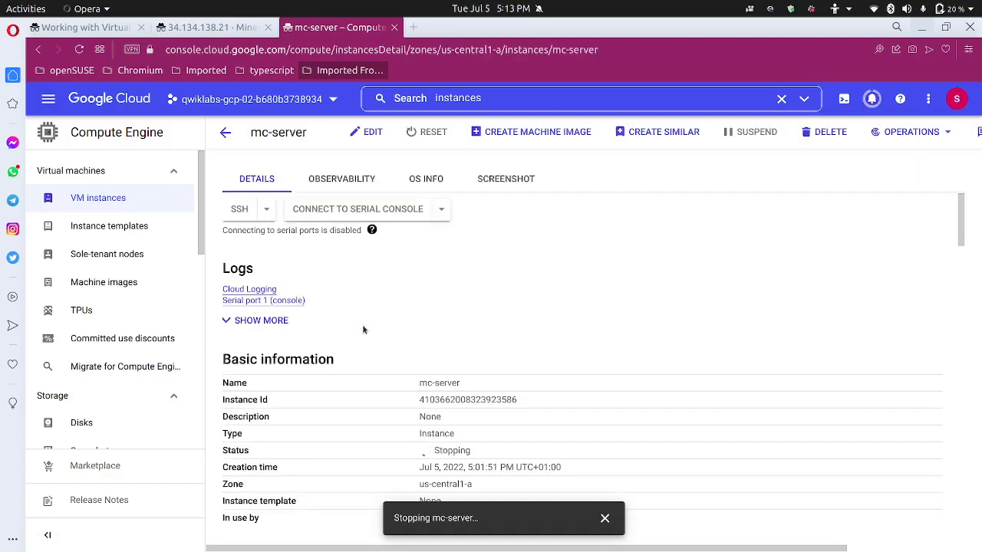
{"action": "left_click", "coordinate": [370, 133]}
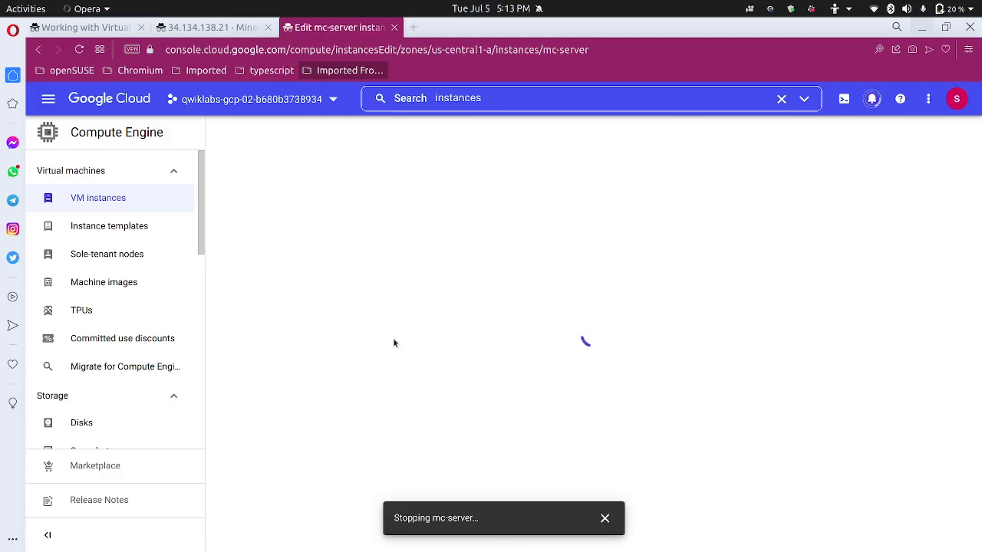
{"action": "scroll", "coordinate": [398, 400], "scroll_direction": "down", "scroll_amount": 5}
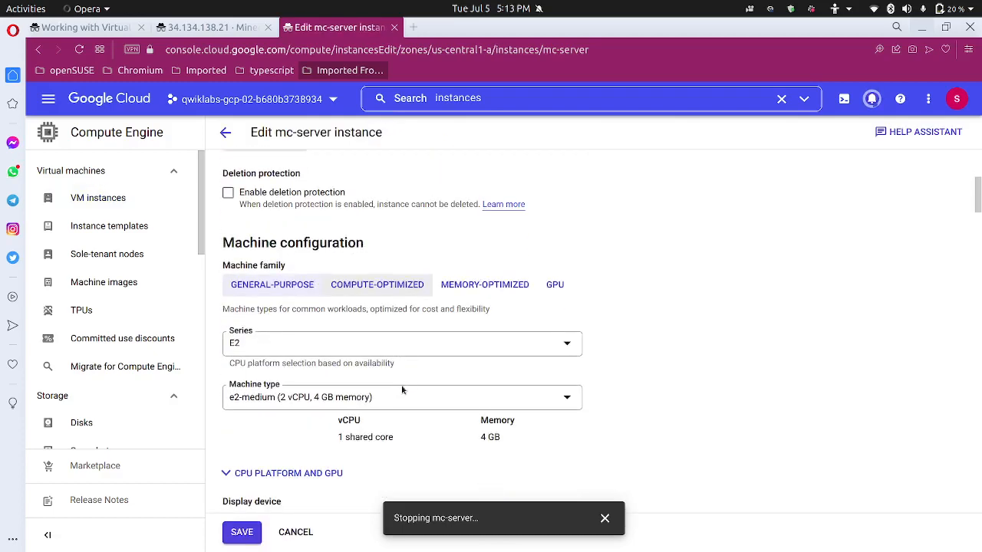
{"action": "scroll", "coordinate": [391, 382], "scroll_direction": "down", "scroll_amount": 5}
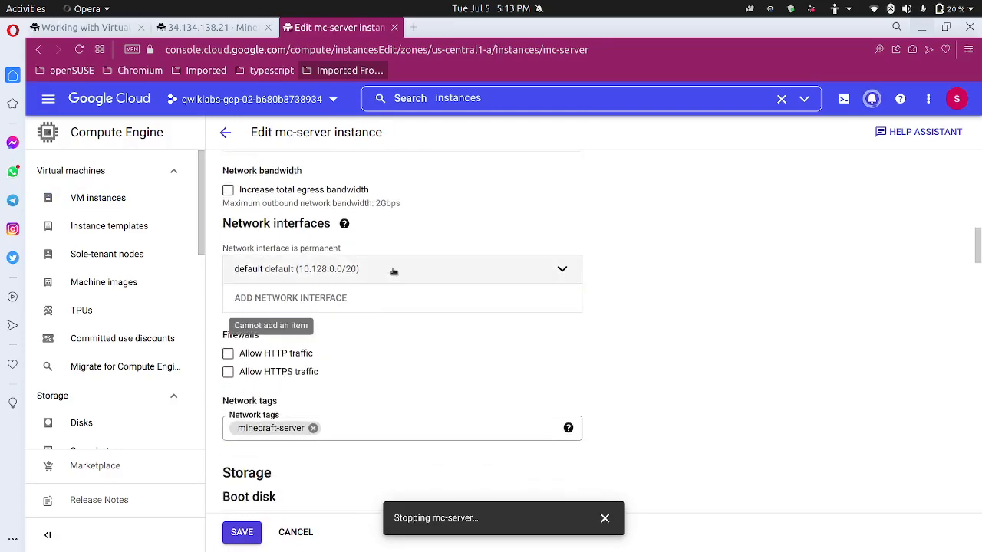
{"action": "left_click", "coordinate": [393, 270]}
{"action": "scroll", "coordinate": [388, 382], "scroll_direction": "down", "scroll_amount": 5}
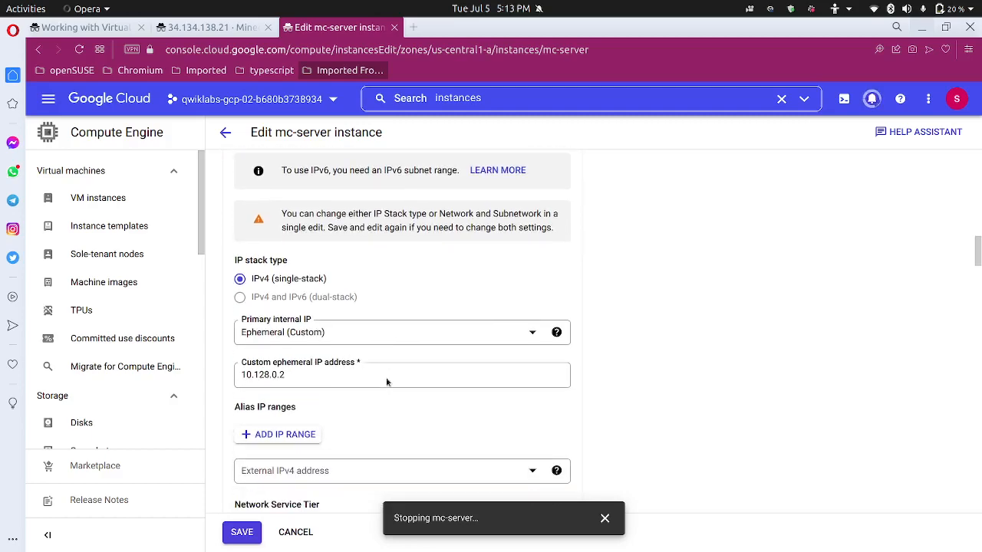
{"action": "scroll", "coordinate": [388, 381], "scroll_direction": "up", "scroll_amount": 2}
{"action": "scroll", "coordinate": [386, 376], "scroll_direction": "up", "scroll_amount": 3}
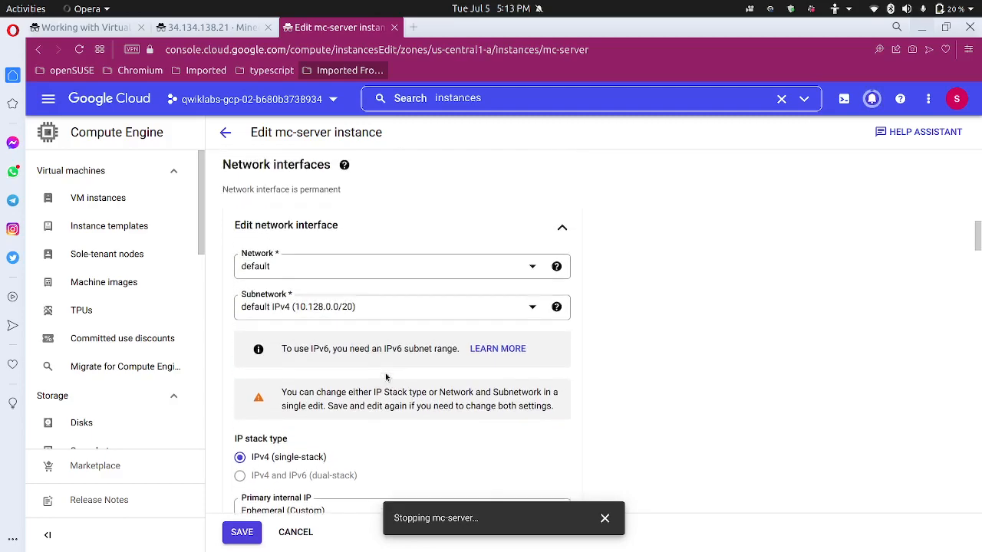
{"action": "scroll", "coordinate": [386, 376], "scroll_direction": "down", "scroll_amount": 3}
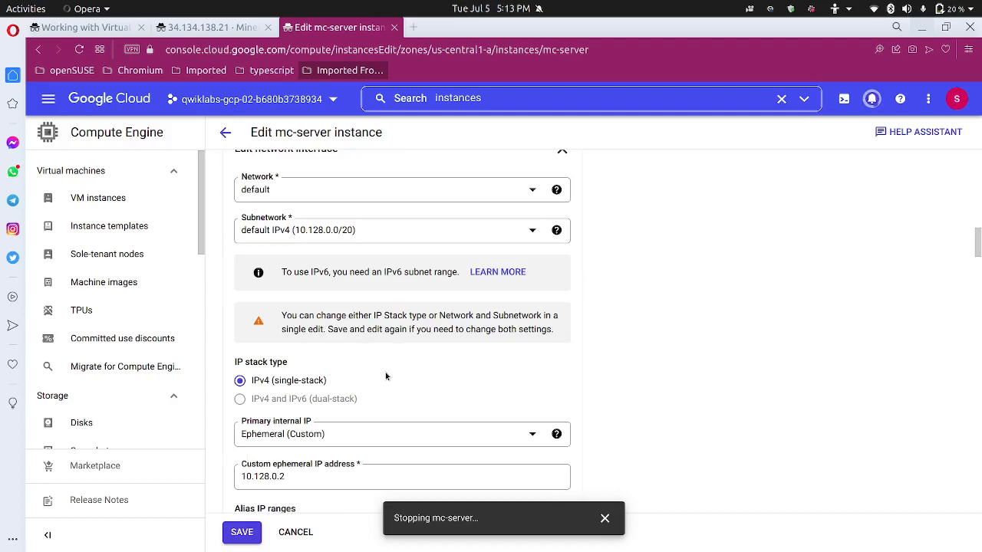
{"action": "scroll", "coordinate": [387, 376], "scroll_direction": "up", "scroll_amount": 2}
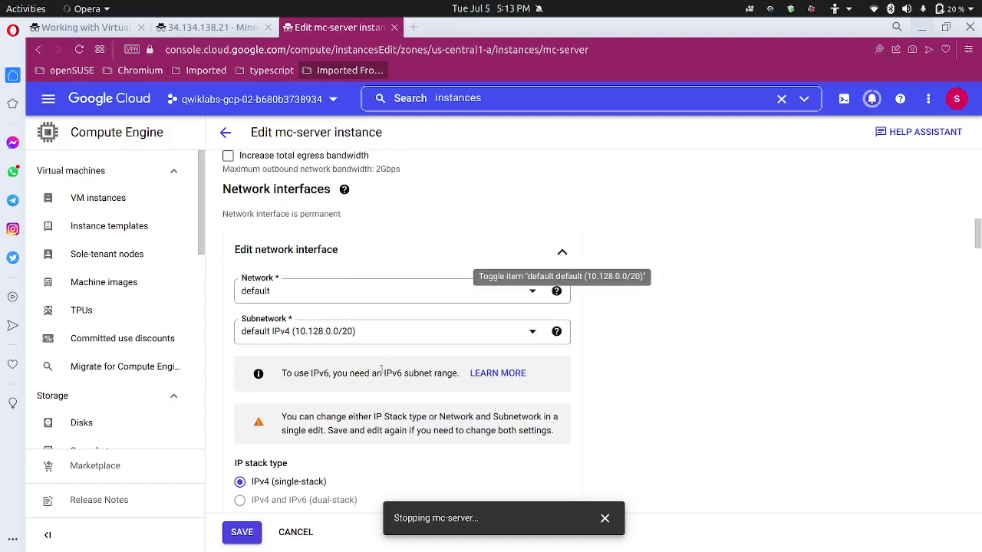
Review mc-server's network bandwidth, external IPv4 address, Public DNS PTR Record, firewall and network tag settings.
{"action": "scroll", "coordinate": [363, 374], "scroll_direction": "up", "scroll_amount": 3}
{"action": "scroll", "coordinate": [364, 374], "scroll_direction": "up", "scroll_amount": 1}
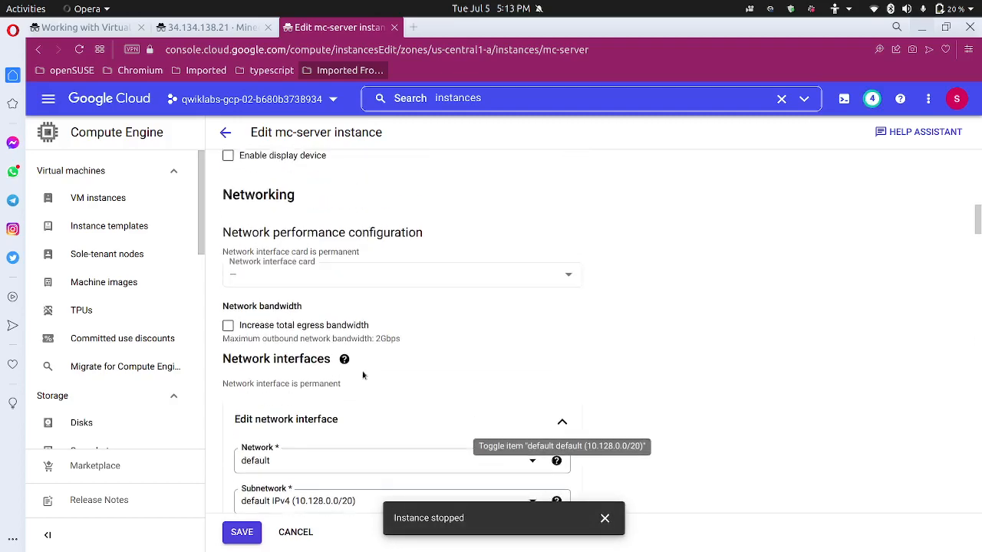
{"action": "scroll", "coordinate": [364, 375], "scroll_direction": "up", "scroll_amount": 2}
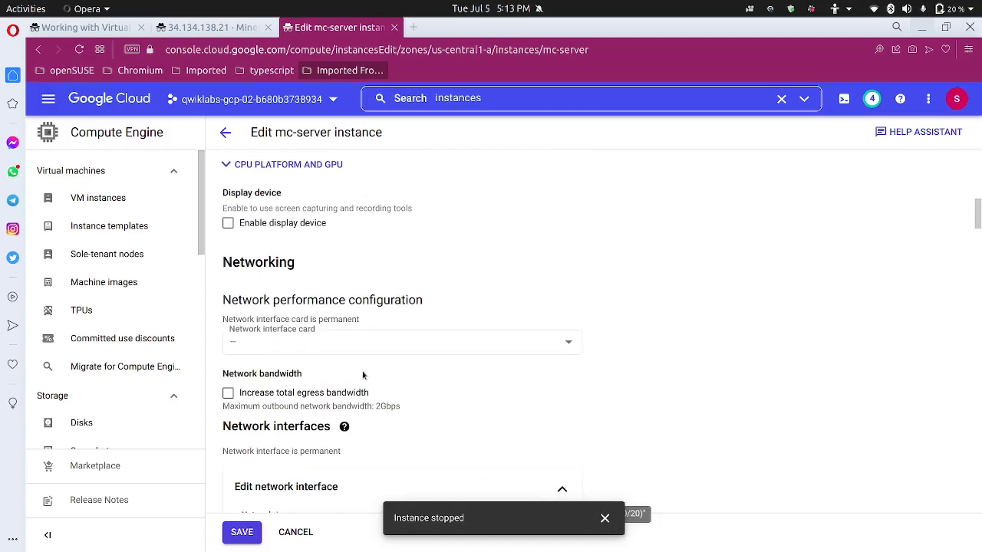
{"action": "scroll", "coordinate": [363, 374], "scroll_direction": "up", "scroll_amount": 5}
{"action": "scroll", "coordinate": [363, 371], "scroll_direction": "down", "scroll_amount": 10}
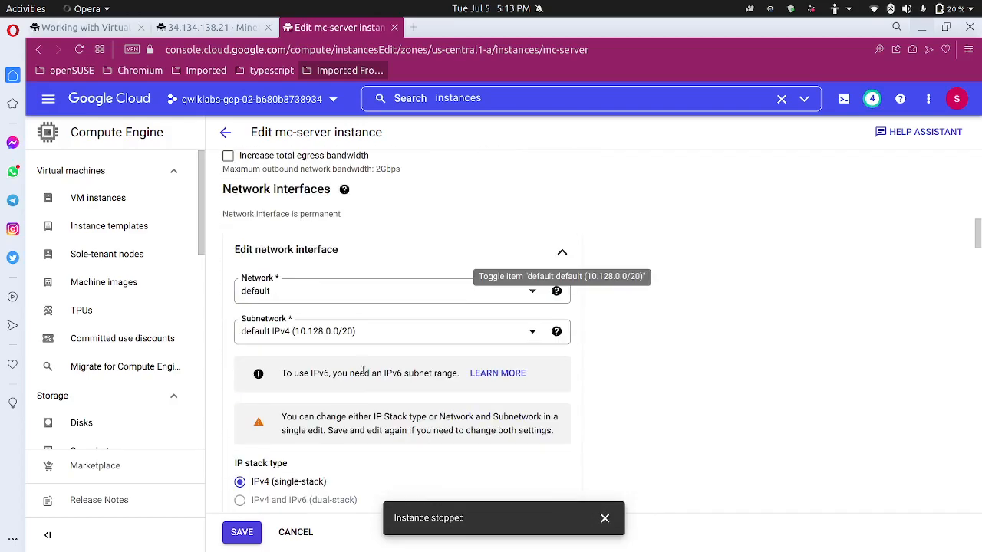
{"action": "scroll", "coordinate": [363, 371], "scroll_direction": "down", "scroll_amount": 9}
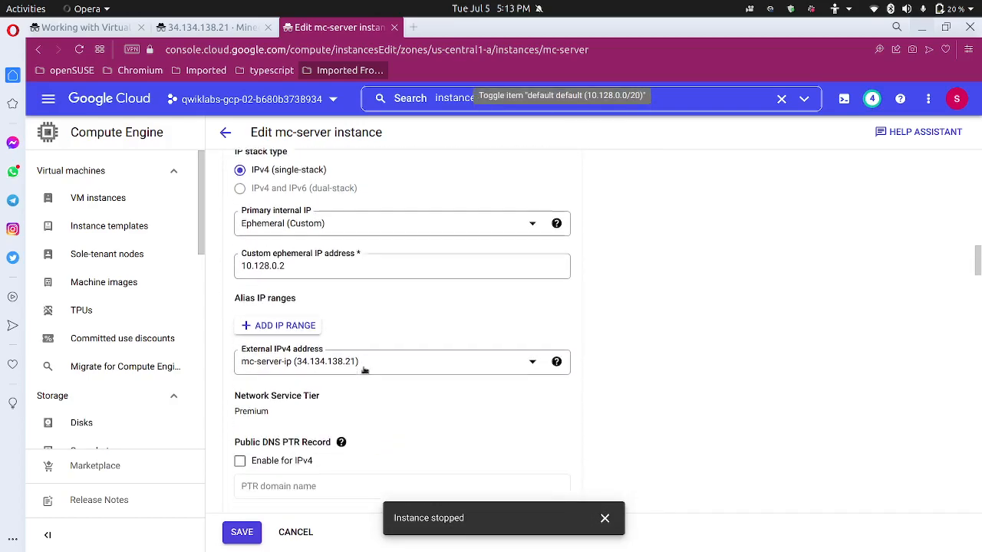
{"action": "scroll", "coordinate": [363, 371], "scroll_direction": "down", "scroll_amount": 6}
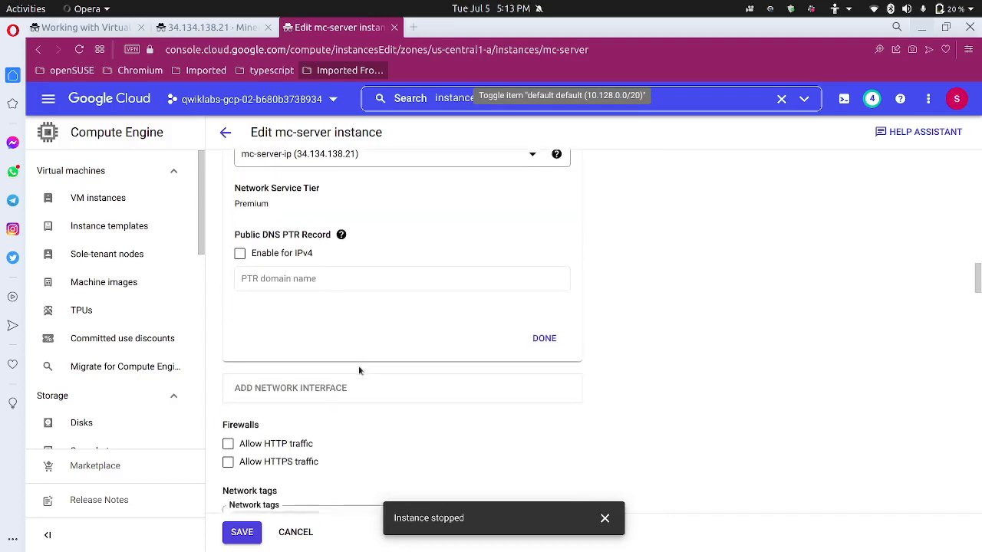
{"action": "scroll", "coordinate": [358, 370], "scroll_direction": "down", "scroll_amount": 4}
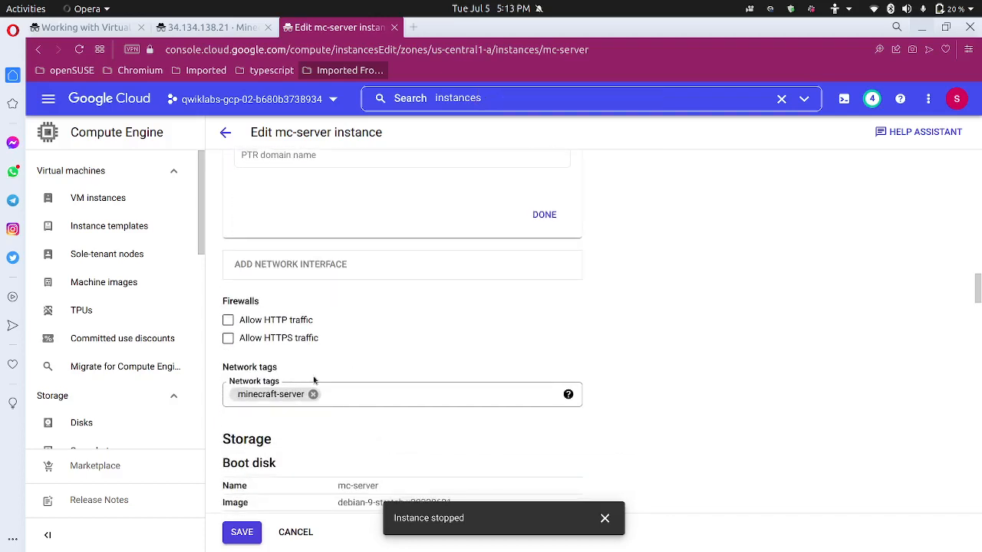
{"action": "scroll", "coordinate": [395, 396], "scroll_direction": "down", "scroll_amount": 3}
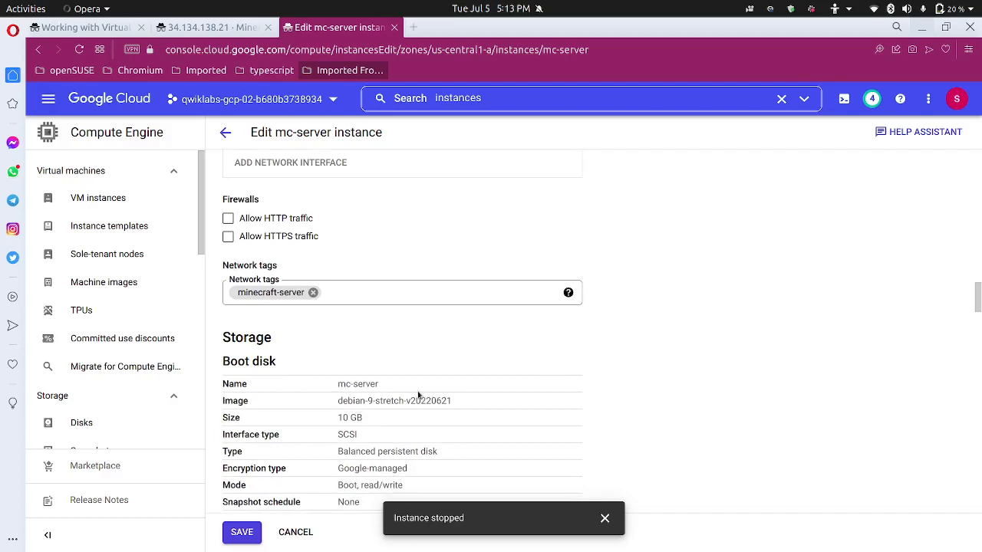
Review mc-server's boot disk, additional disks, Shielded VM, SSH keys, API access scopes and availability policies.
{"action": "scroll", "coordinate": [404, 383], "scroll_direction": "down", "scroll_amount": 3}
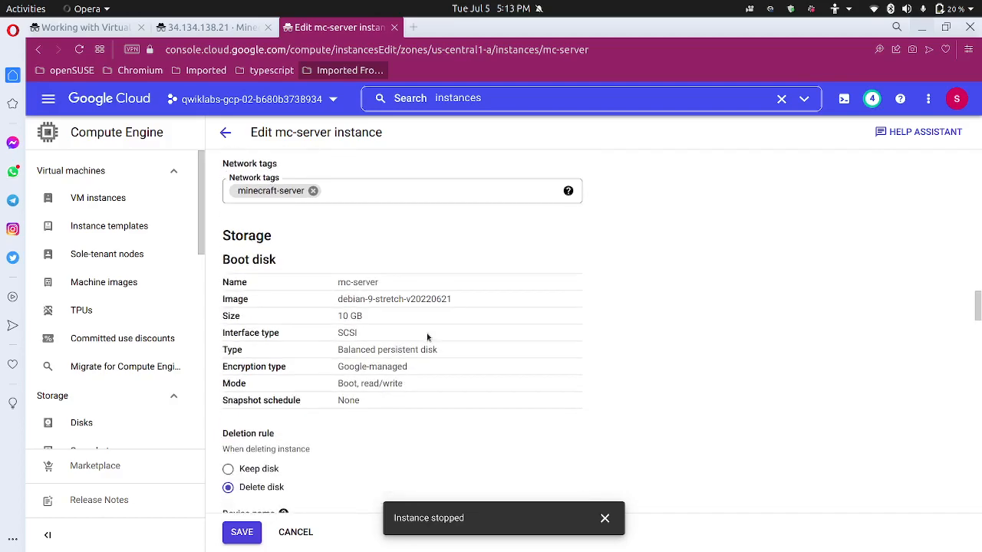
{"action": "scroll", "coordinate": [433, 338], "scroll_direction": "down", "scroll_amount": 4}
{"action": "scroll", "coordinate": [429, 342], "scroll_direction": "down", "scroll_amount": 1}
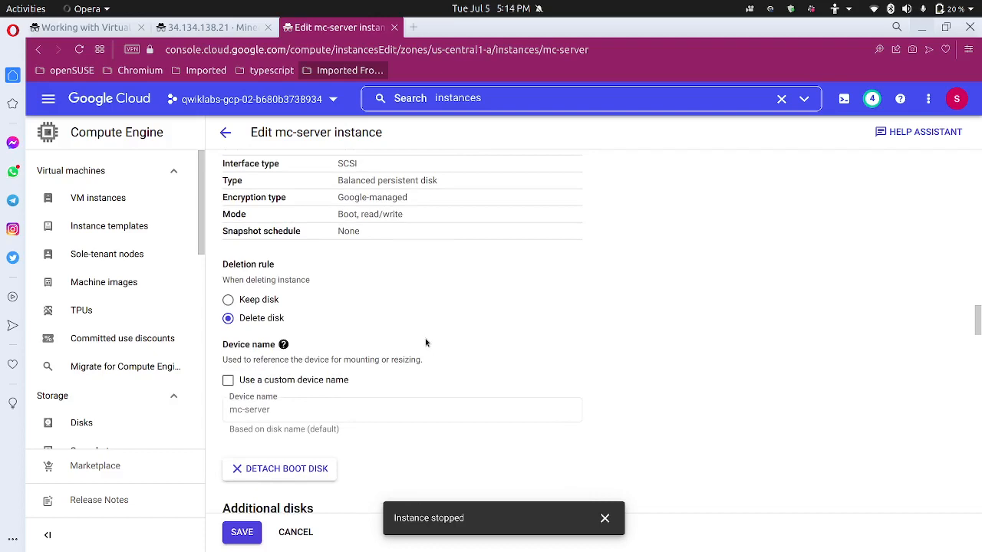
{"action": "scroll", "coordinate": [425, 342], "scroll_direction": "up", "scroll_amount": 1}
{"action": "scroll", "coordinate": [425, 343], "scroll_direction": "down", "scroll_amount": 8}
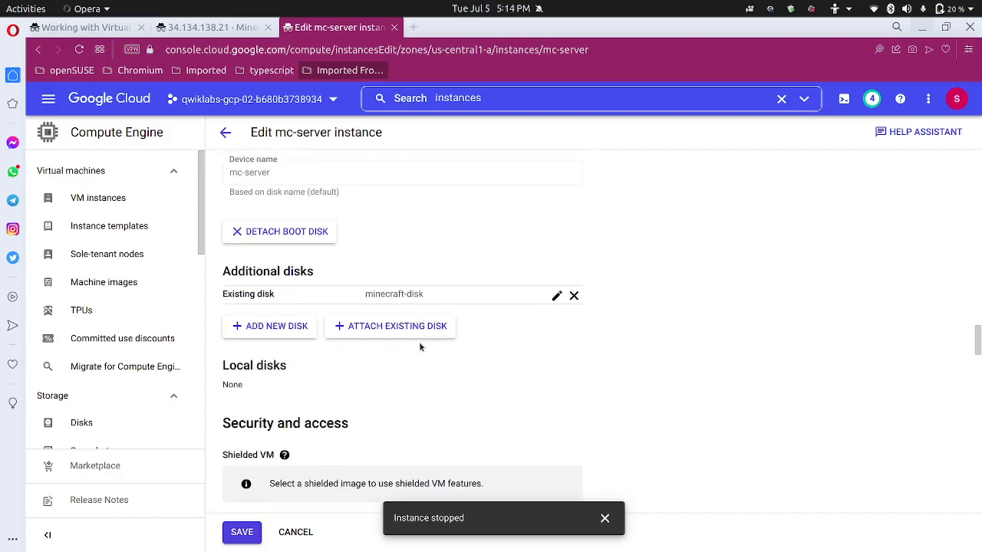
{"action": "scroll", "coordinate": [422, 343], "scroll_direction": "down", "scroll_amount": 5}
{"action": "scroll", "coordinate": [421, 348], "scroll_direction": "down", "scroll_amount": 10}
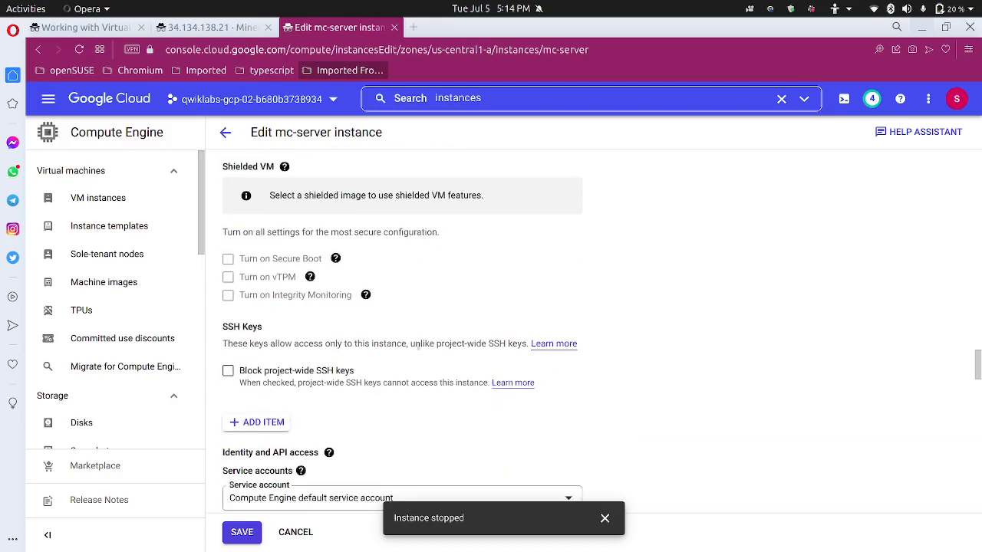
{"action": "scroll", "coordinate": [407, 356], "scroll_direction": "down", "scroll_amount": 10}
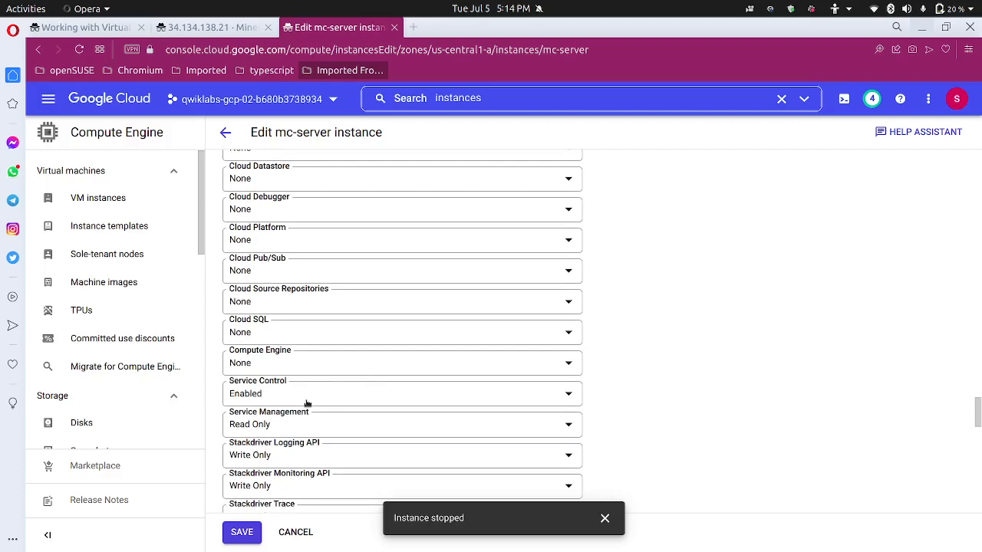
{"action": "scroll", "coordinate": [306, 402], "scroll_direction": "down", "scroll_amount": 3}
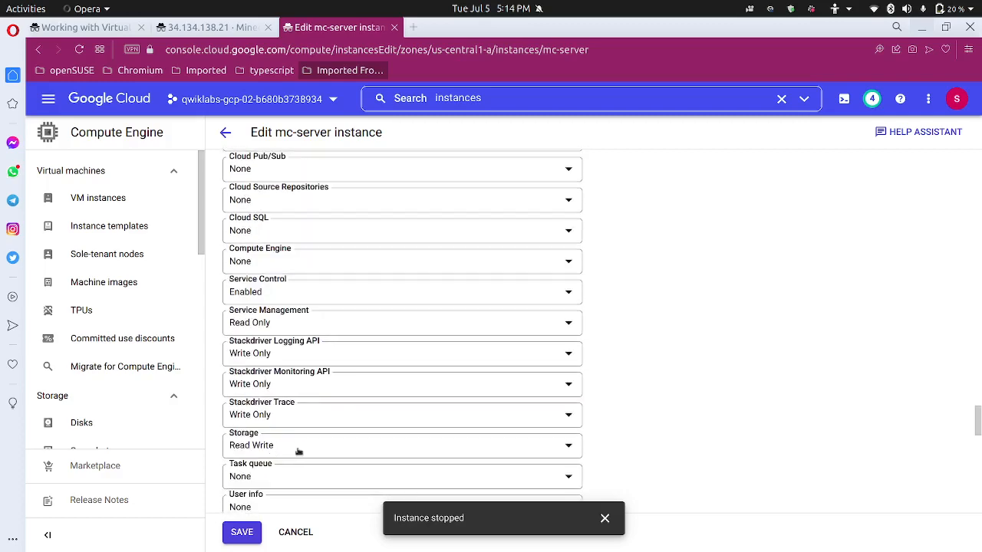
{"action": "scroll", "coordinate": [299, 452], "scroll_direction": "down", "scroll_amount": 10}
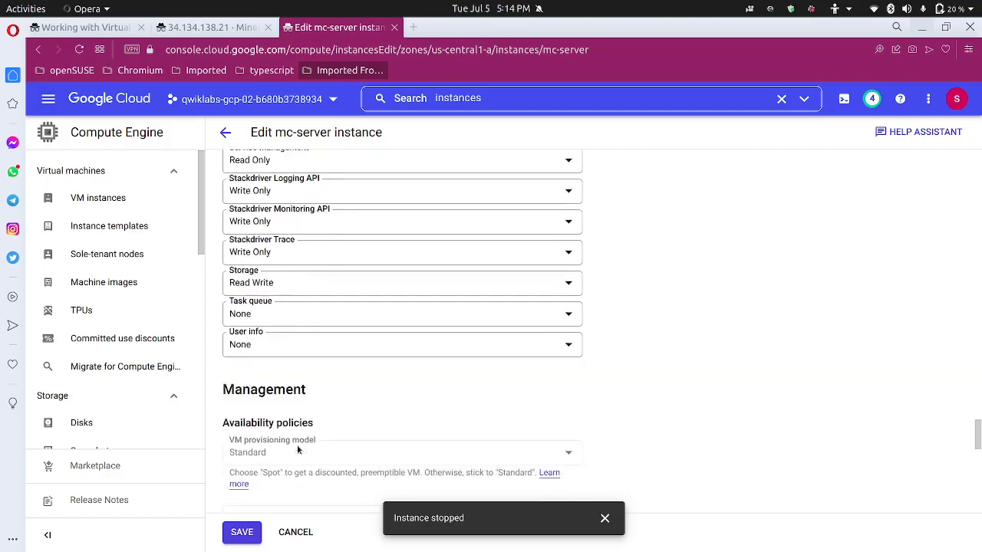
Save mc-server's edit form and start the mc-server instance again.
{"action": "left_click", "coordinate": [241, 534]}
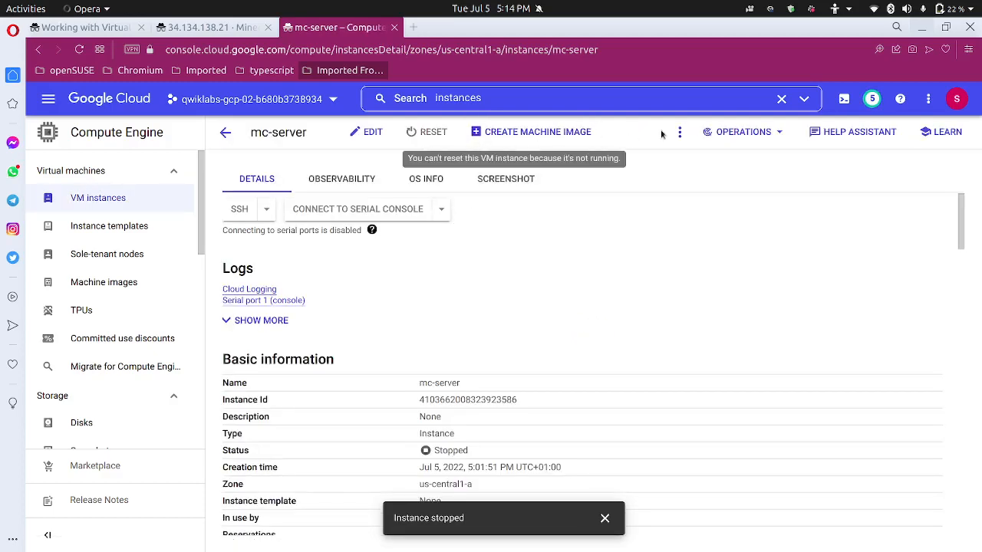
{"action": "left_click", "coordinate": [680, 132]}
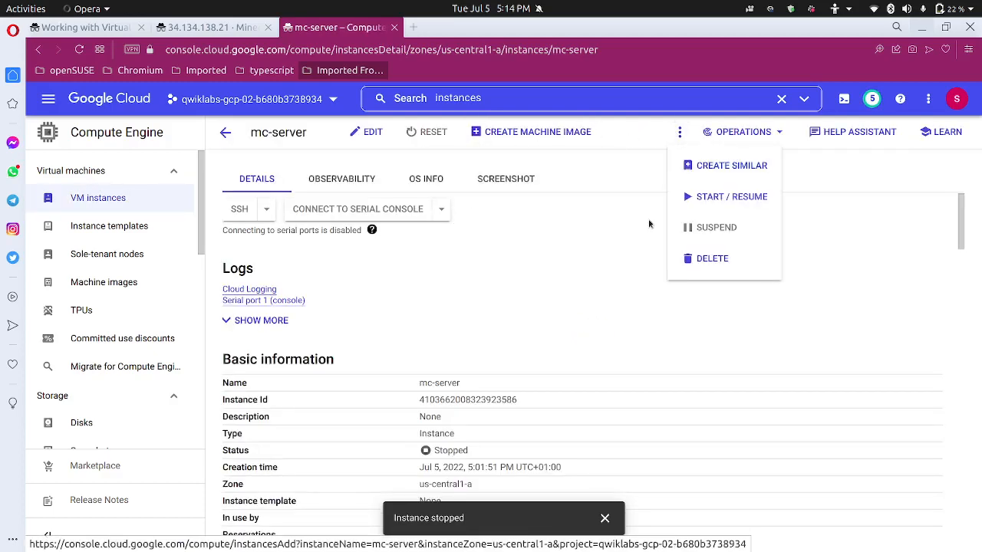
{"action": "left_click", "coordinate": [713, 197]}
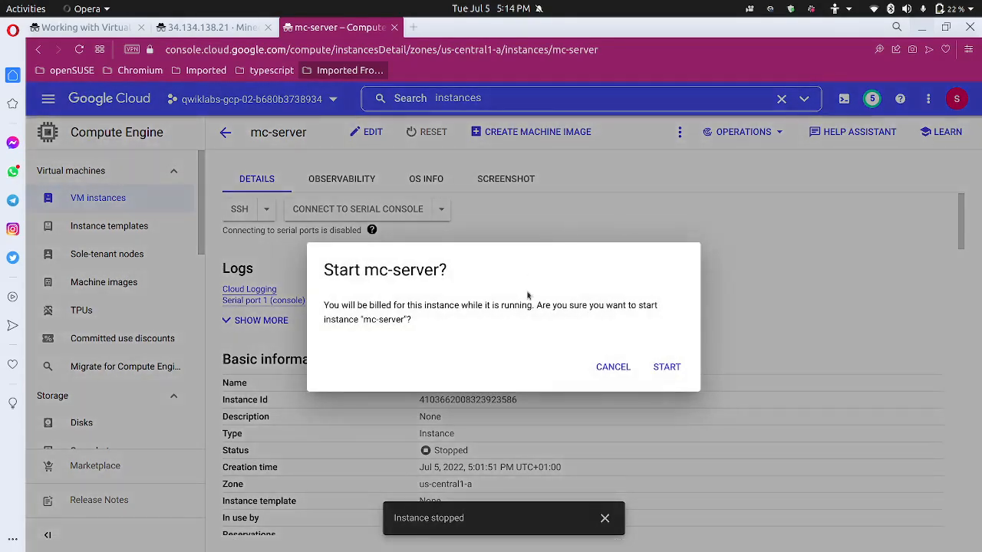
{"action": "left_click", "coordinate": [664, 367]}
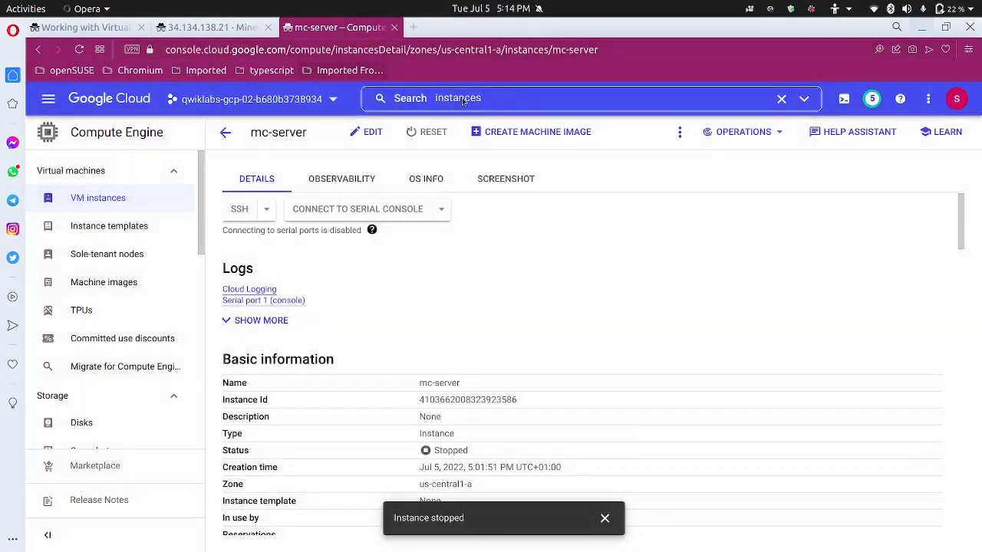
Search the console for firewall, go to the VPC network Firewall page and open minecraft-rule's details.
{"action": "left_click", "coordinate": [525, 100]}
{"action": "left_click_drag", "start_coordinate": [524, 101], "coordinate": [407, 94]}
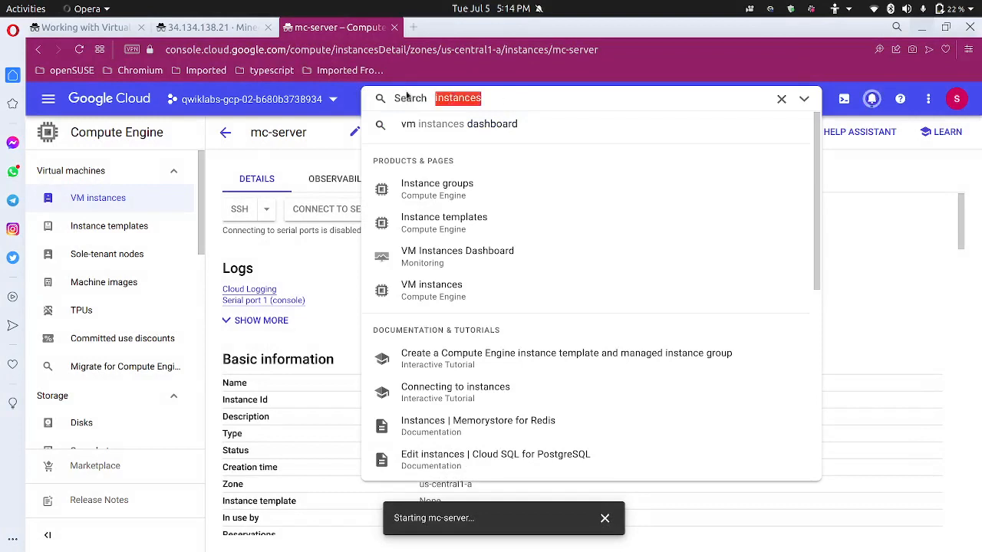
{"action": "type", "text": "firewall"}
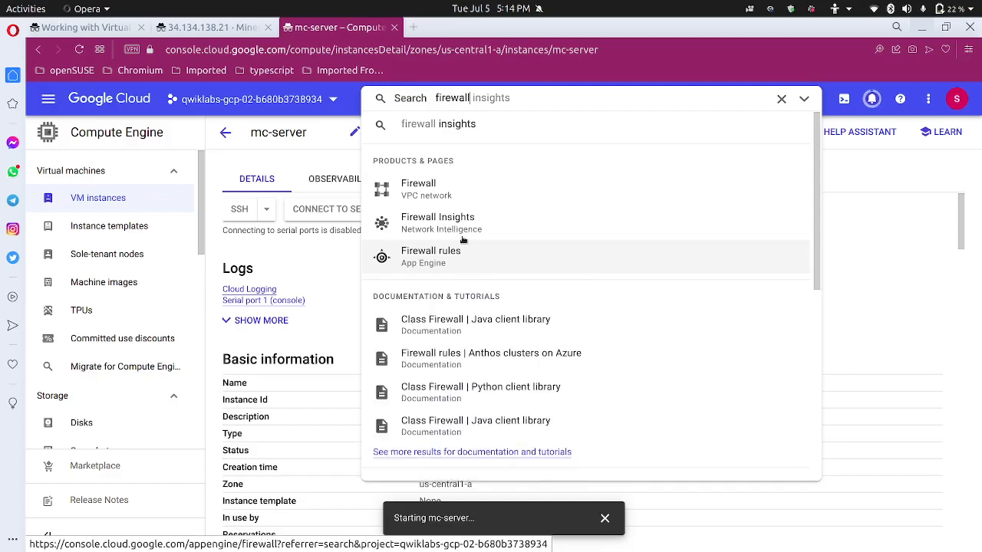
{"action": "left_click", "coordinate": [460, 199]}
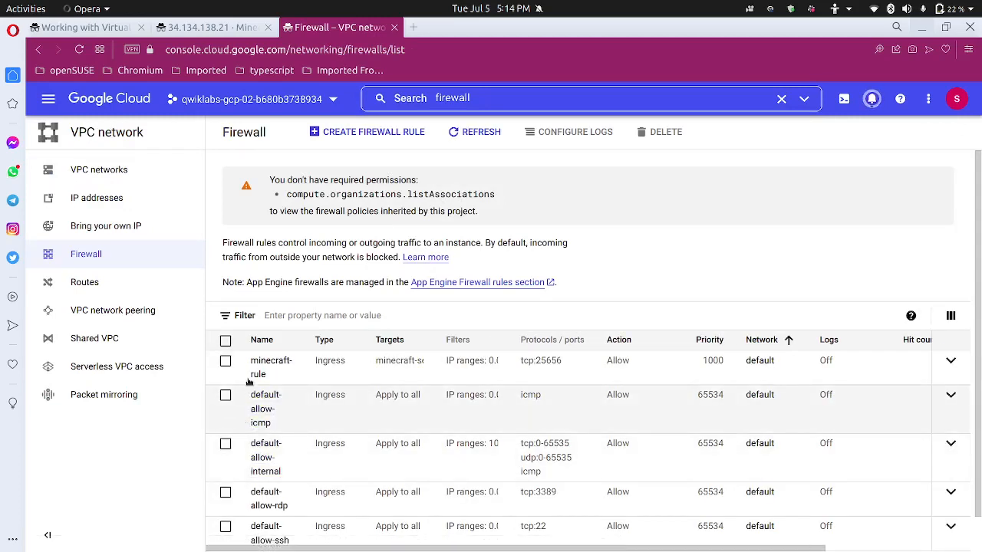
{"action": "left_click", "coordinate": [267, 365]}
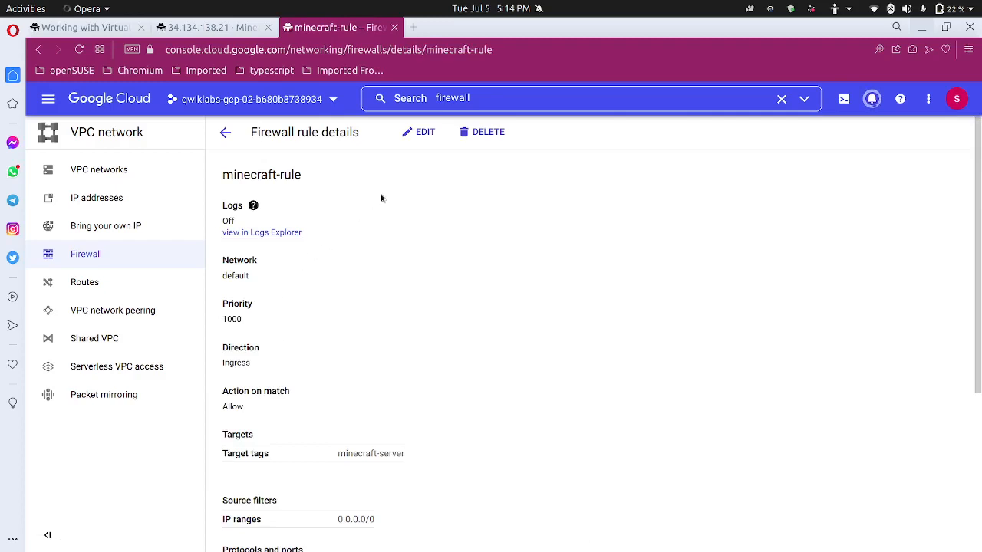
Open minecraft-rule for editing and check its priority, target tags, source IPv4 ranges, protocols and ports.
{"action": "left_click", "coordinate": [419, 132]}
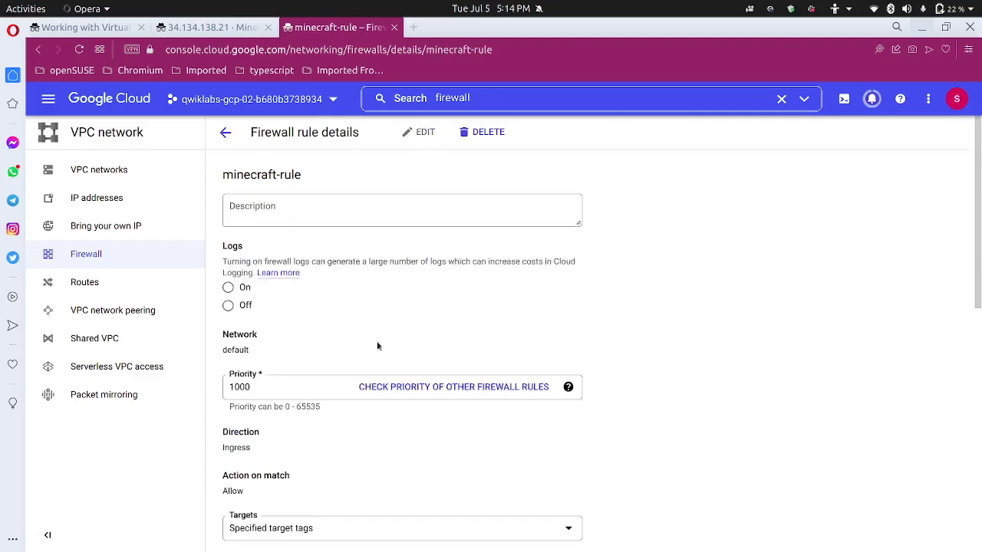
{"action": "scroll", "coordinate": [368, 345], "scroll_direction": "down", "scroll_amount": 2}
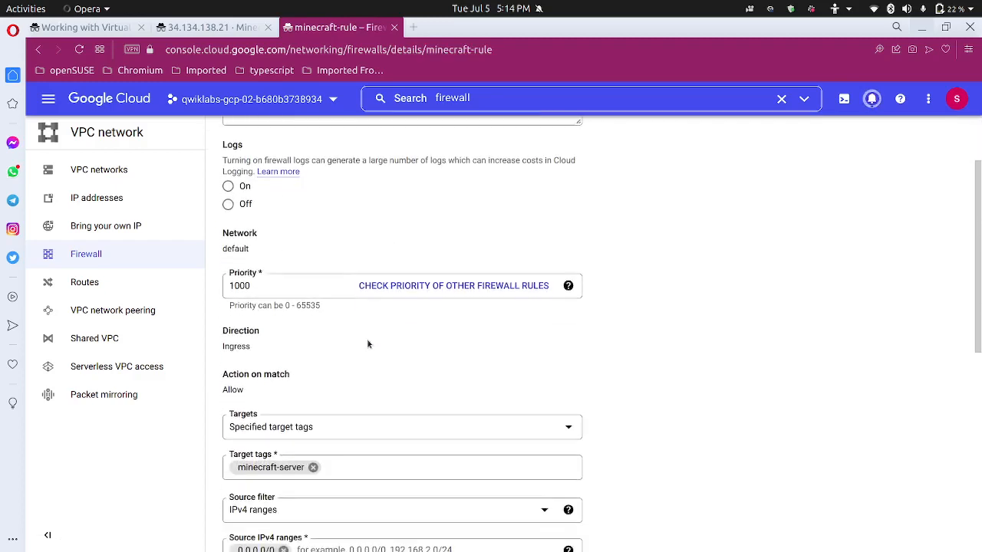
{"action": "scroll", "coordinate": [366, 350], "scroll_direction": "up", "scroll_amount": 1}
{"action": "scroll", "coordinate": [367, 361], "scroll_direction": "down", "scroll_amount": 2}
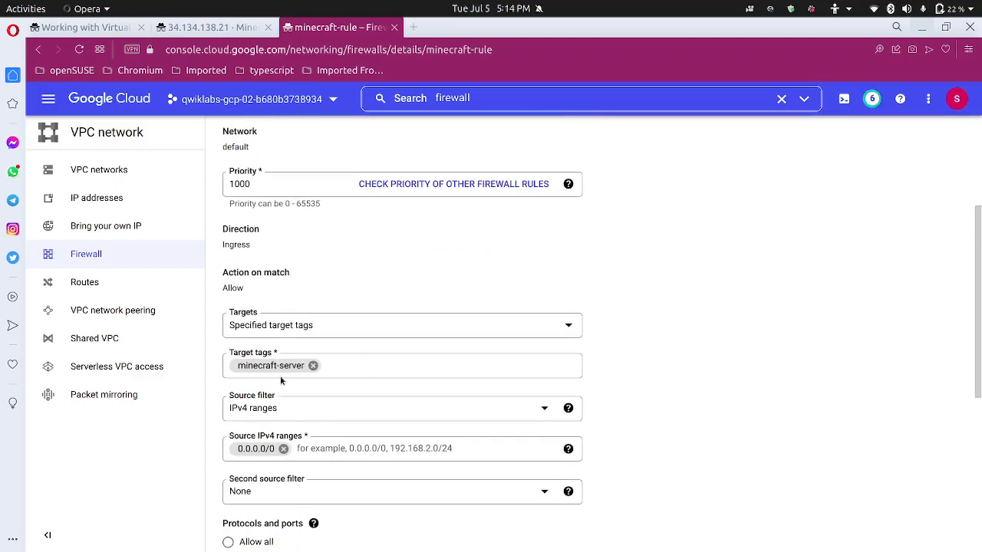
{"action": "scroll", "coordinate": [358, 350], "scroll_direction": "down", "scroll_amount": 2}
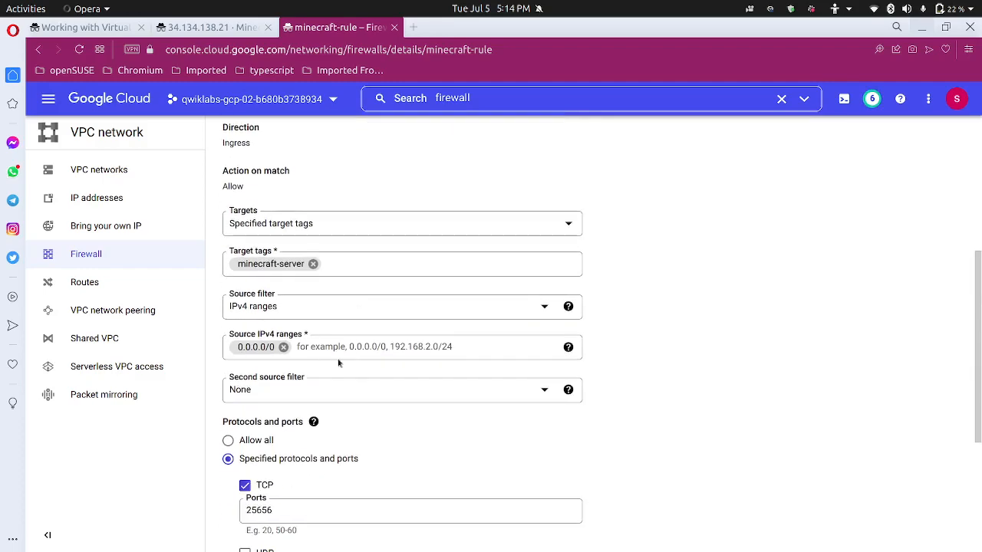
Compare the minecraft-rule firewall settings, including target tags, source range and TCP port, with the values in the lab instructions.
{"action": "scroll", "coordinate": [307, 370], "scroll_direction": "down", "scroll_amount": 1}
{"action": "scroll", "coordinate": [307, 370], "scroll_direction": "down", "scroll_amount": 1}
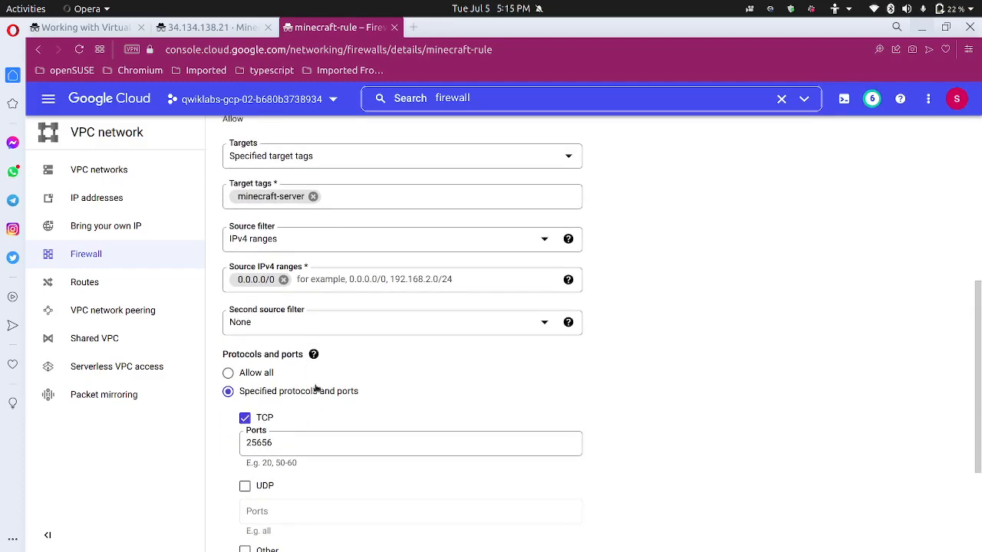
{"action": "scroll", "coordinate": [314, 400], "scroll_direction": "down", "scroll_amount": 4}
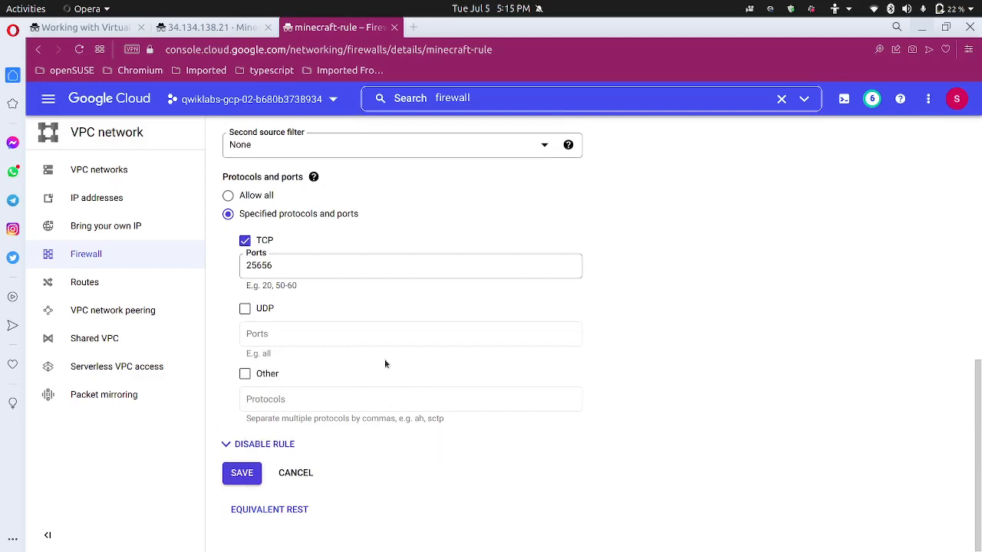
{"action": "scroll", "coordinate": [361, 350], "scroll_direction": "up", "scroll_amount": 2}
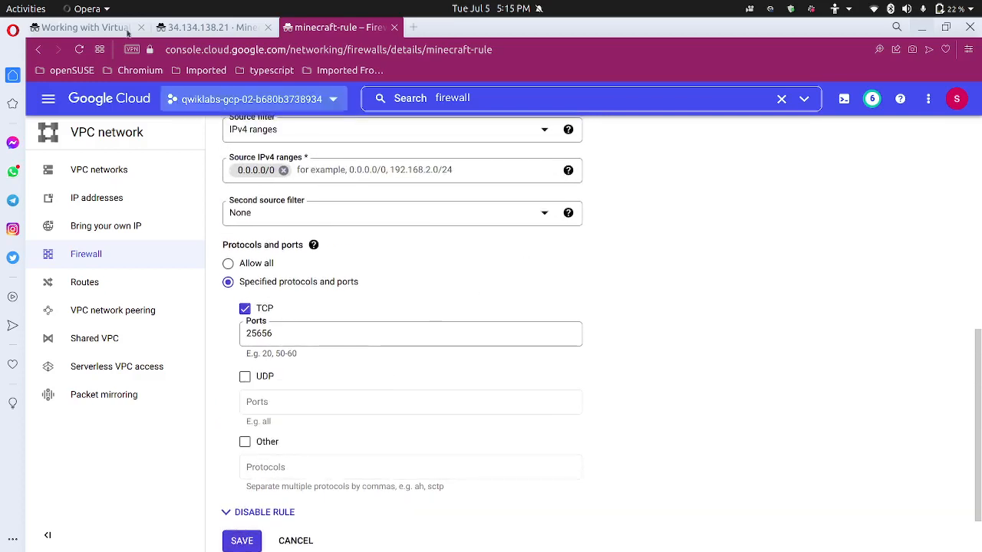
{"action": "key", "text": "ctrl+Tab"}
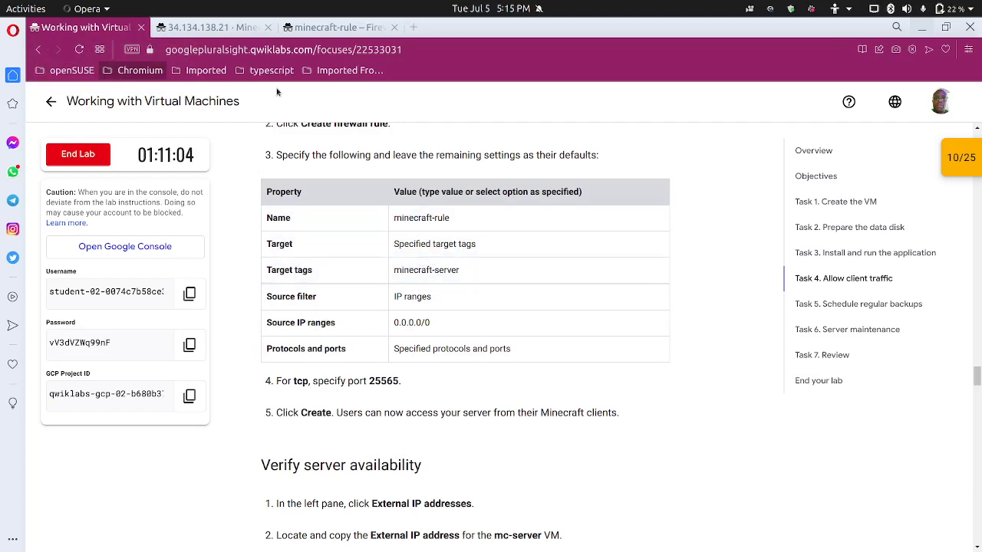
{"action": "left_click", "coordinate": [322, 29]}
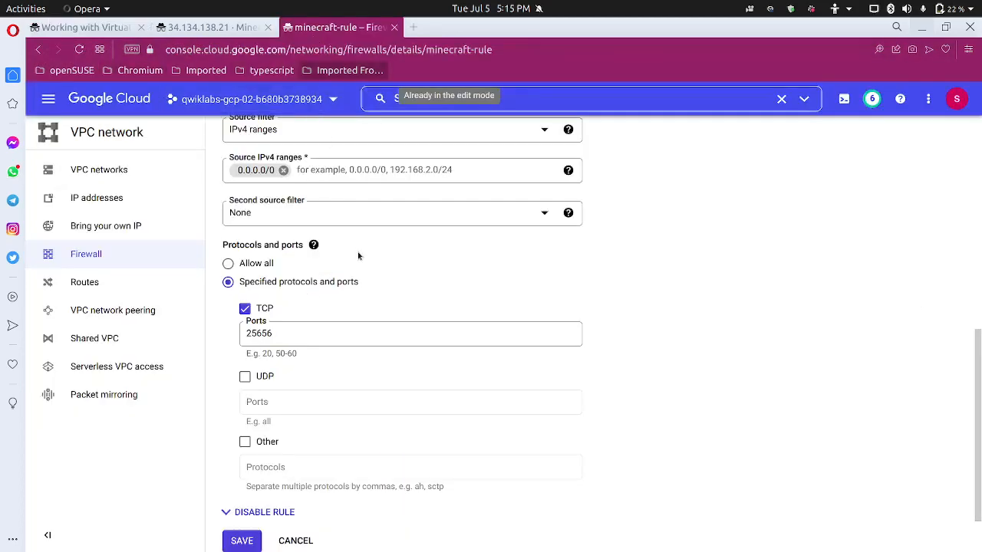
{"action": "scroll", "coordinate": [368, 273], "scroll_direction": "up", "scroll_amount": 3}
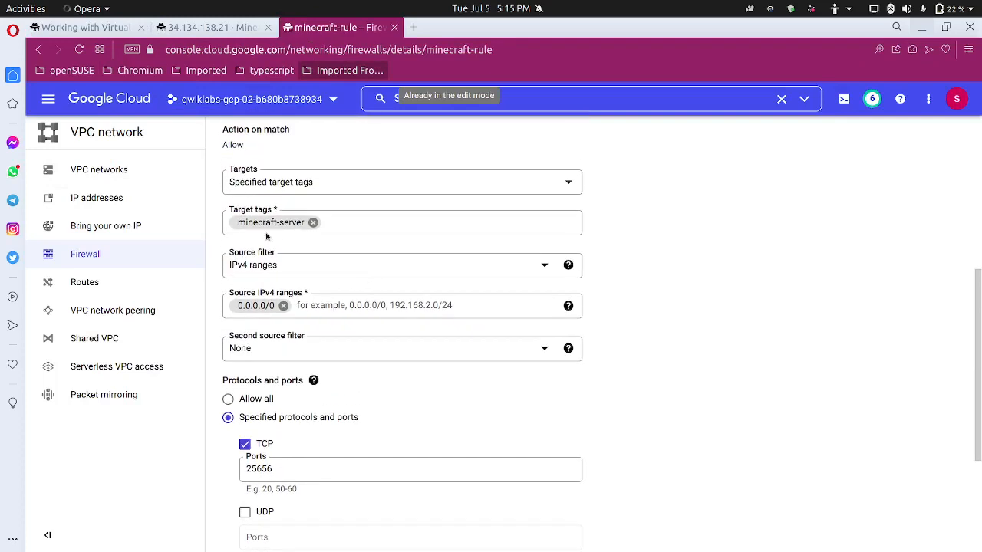
{"action": "scroll", "coordinate": [352, 248], "scroll_direction": "up", "scroll_amount": 8}
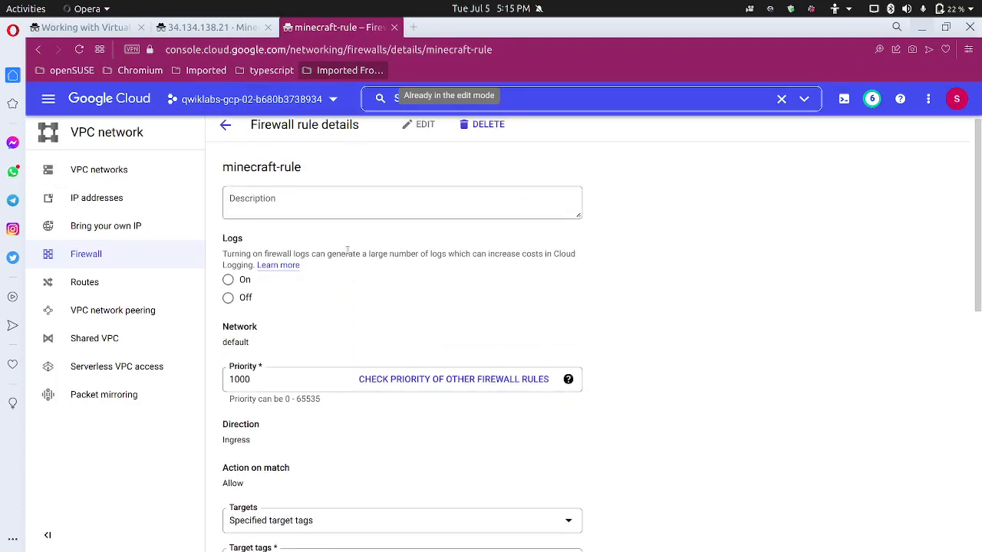
{"action": "scroll", "coordinate": [348, 249], "scroll_direction": "down", "scroll_amount": 9}
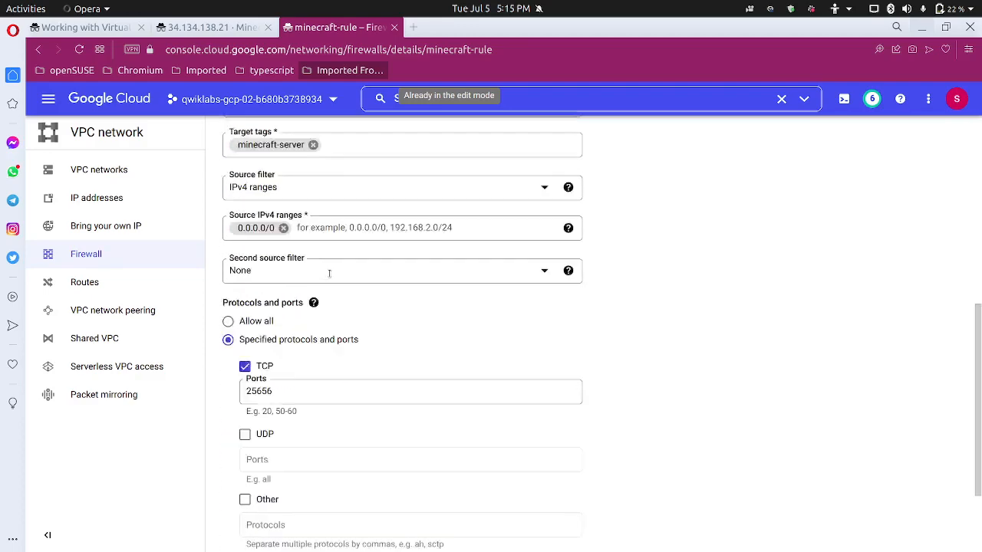
{"action": "scroll", "coordinate": [329, 274], "scroll_direction": "down", "scroll_amount": 3}
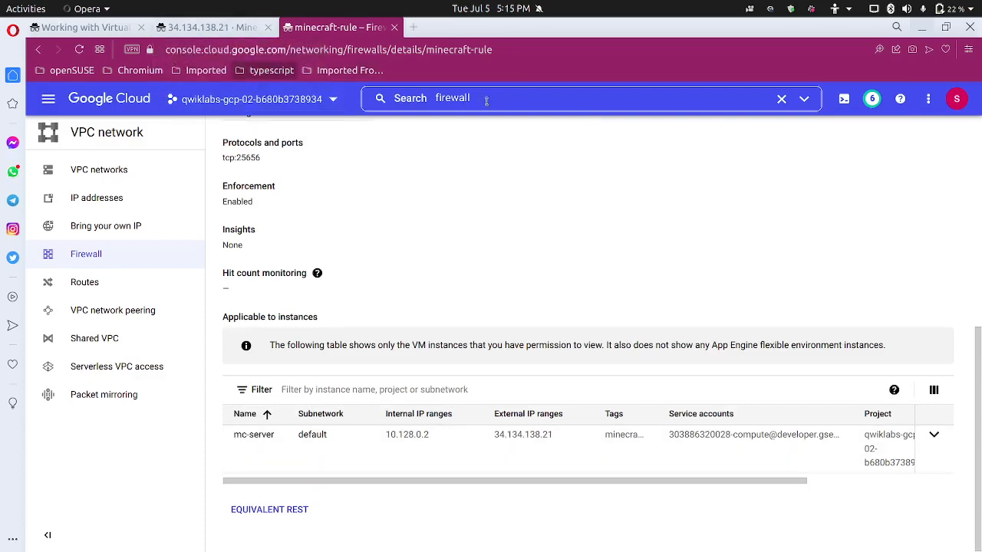
Search the cloud console for instances, open the VM instances page and copy the external IP of mc-server.
{"action": "left_click_drag", "start_coordinate": [486, 101], "coordinate": [433, 97]}
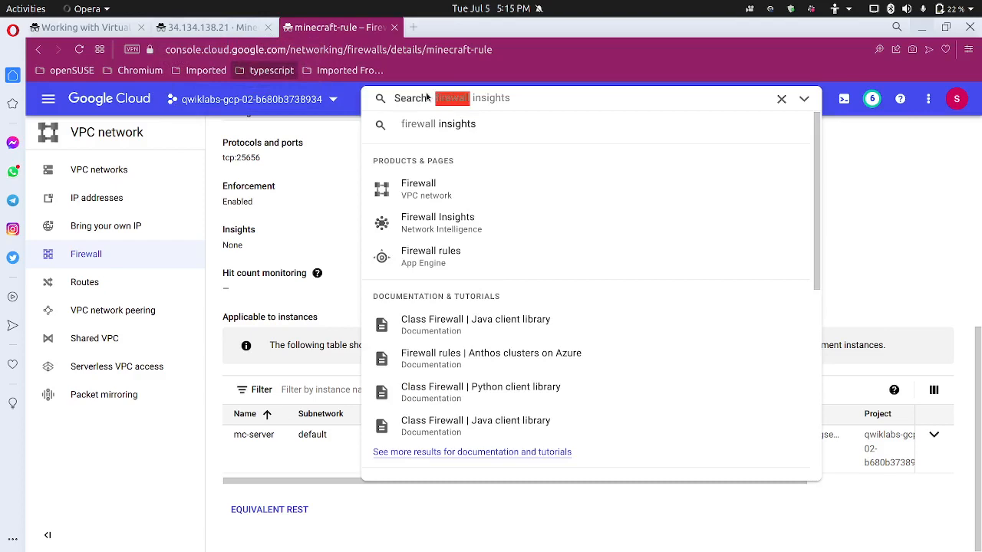
{"action": "type", "text": "instances"}
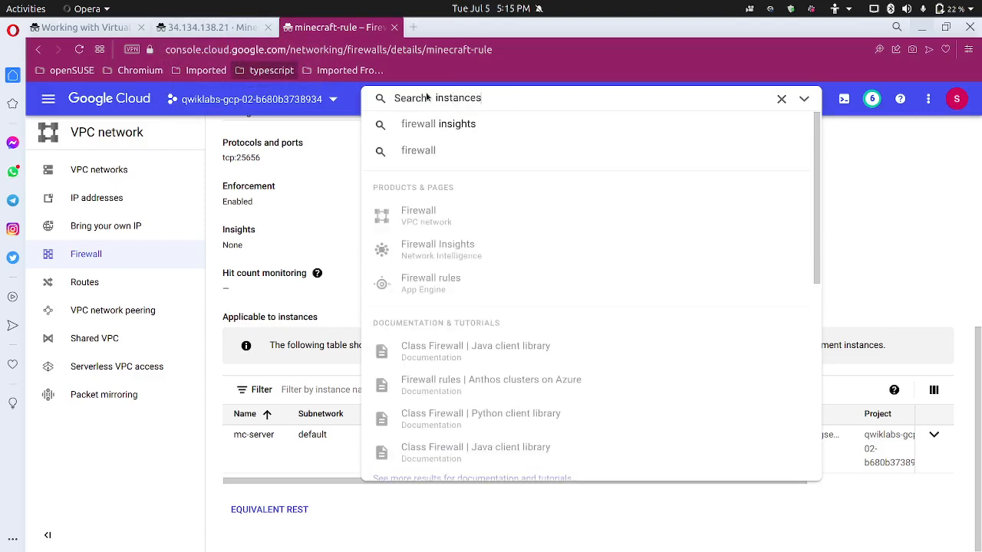
{"action": "left_click", "coordinate": [471, 285]}
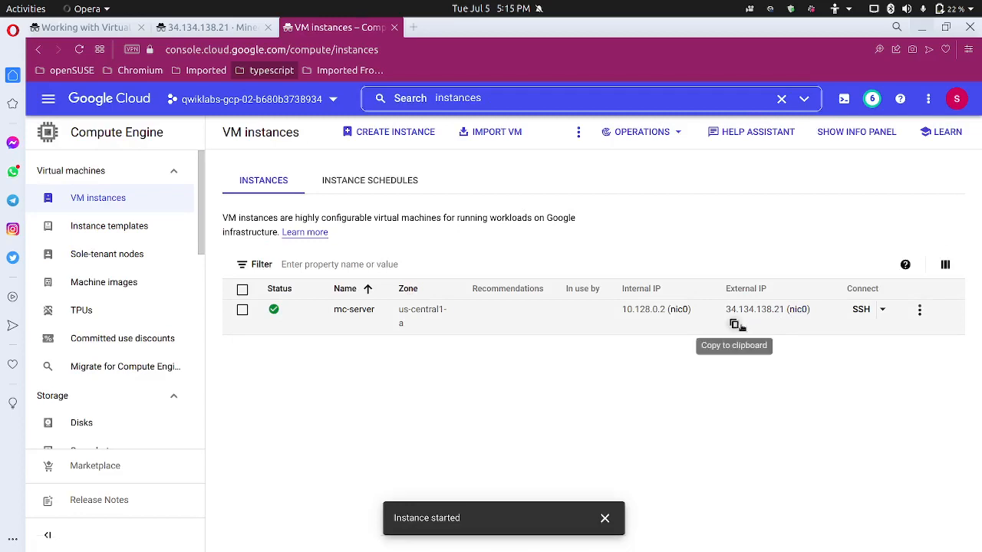
{"action": "left_click", "coordinate": [734, 323]}
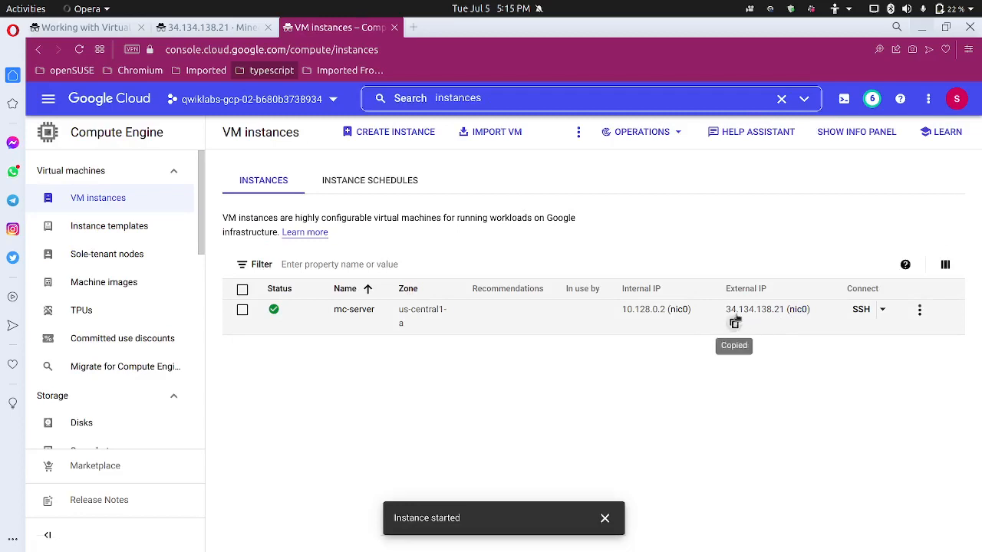
Query the Minecraft Server Status site for the server at the copied address 34.134.138.21.
{"action": "left_click", "coordinate": [191, 28]}
{"action": "left_click_drag", "start_coordinate": [221, 264], "coordinate": [53, 271]}
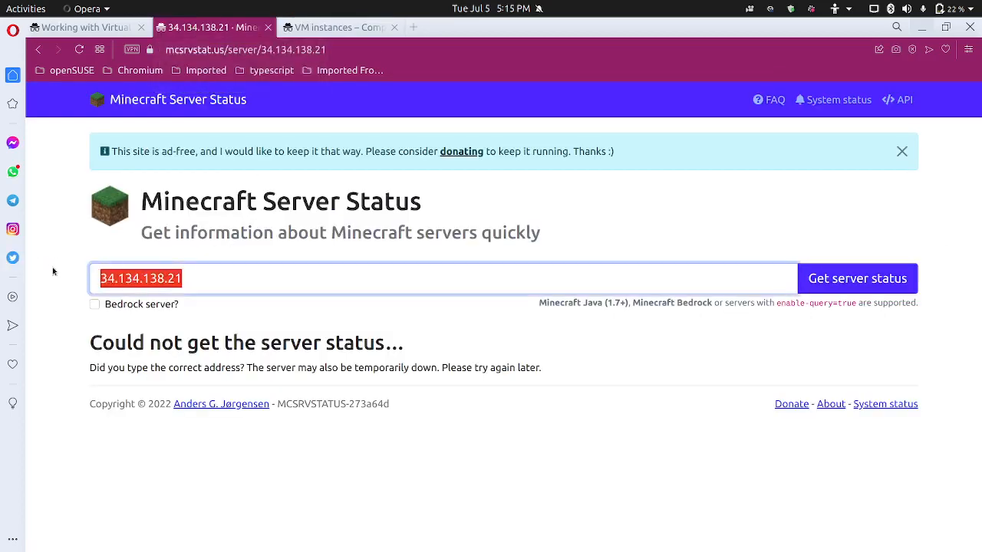
{"action": "key", "text": "ctrl+v"}
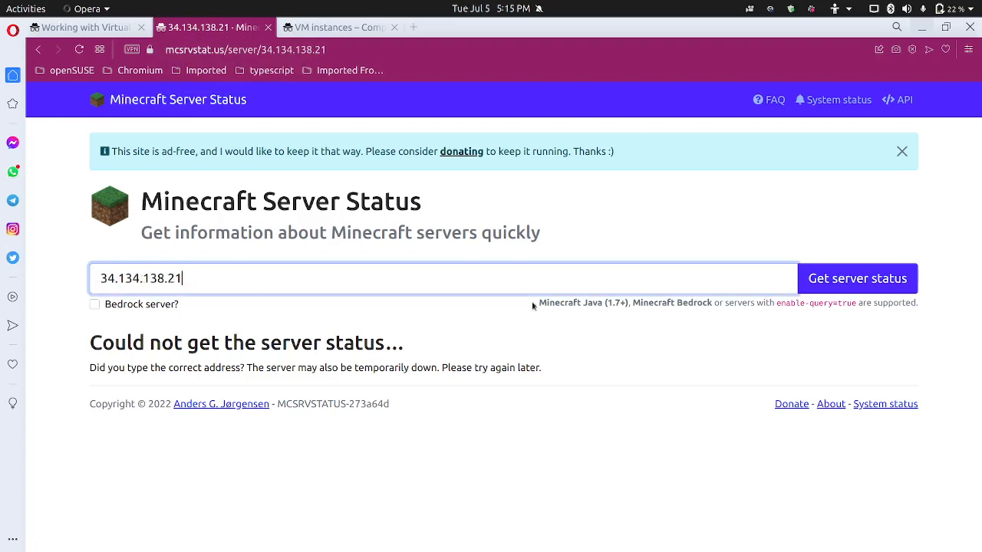
{"action": "left_click", "coordinate": [839, 281]}
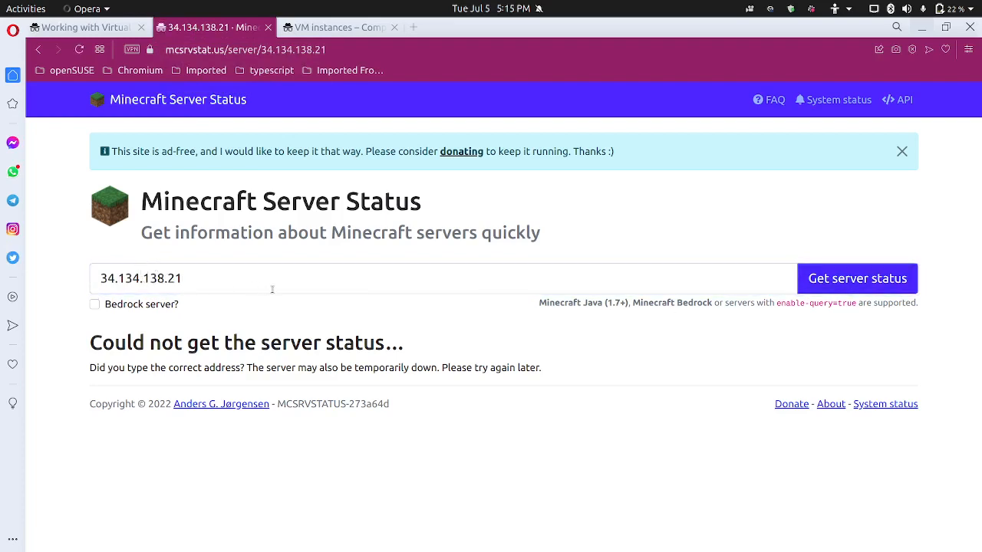
{"action": "left_click", "coordinate": [829, 282]}
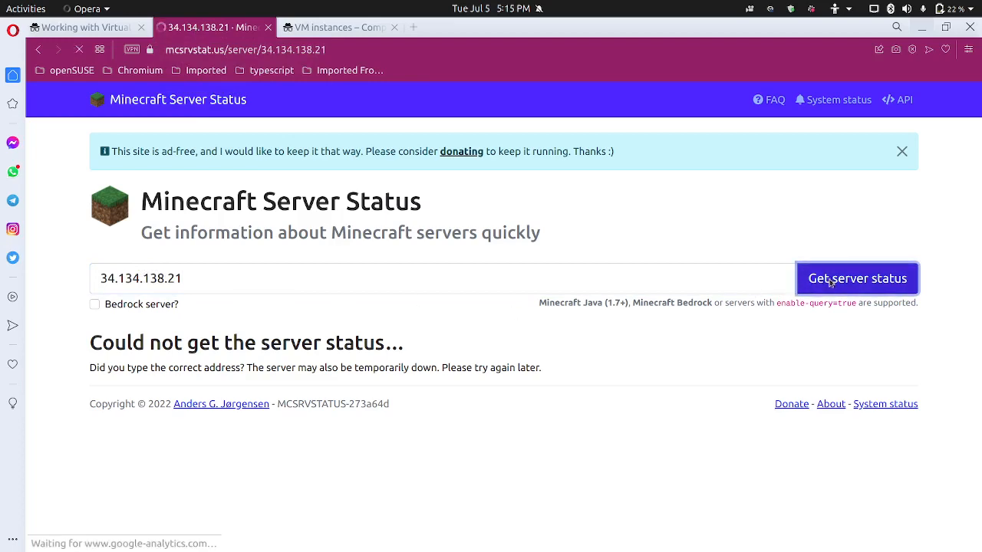
Run the lab's progress check for the Allow client traffic checkpoint.
{"action": "left_click", "coordinate": [73, 32]}
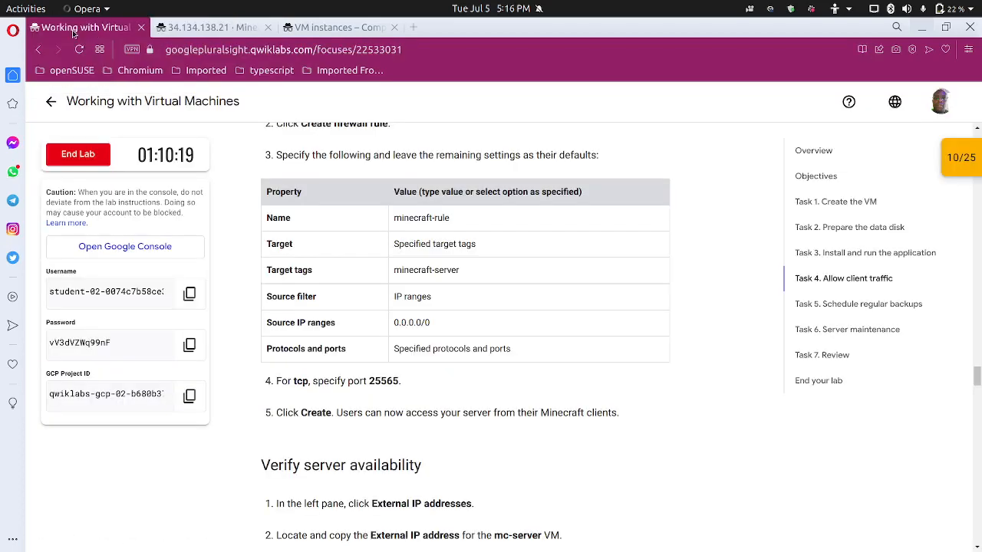
{"action": "left_click", "coordinate": [963, 157]}
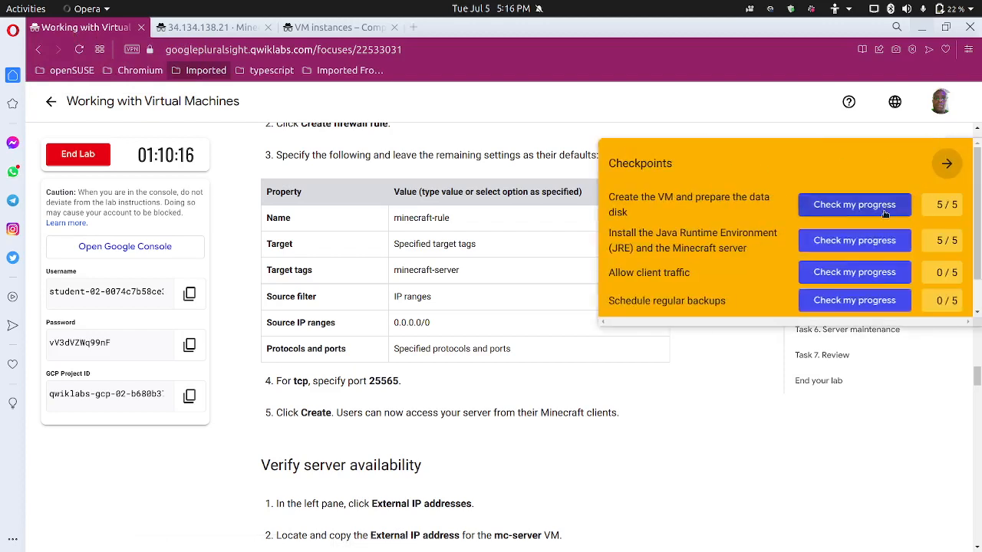
{"action": "left_click", "coordinate": [864, 279]}
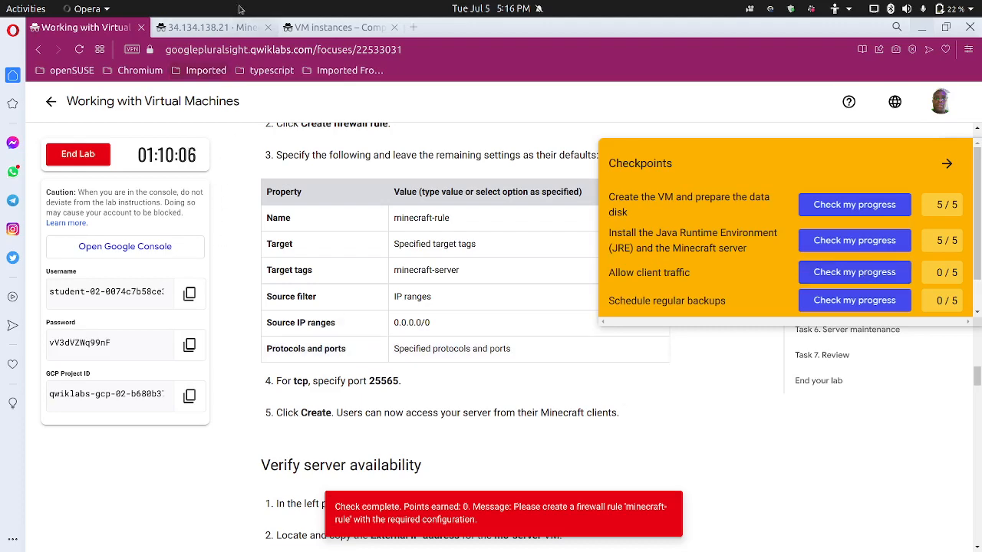
Search the cloud console for firewall and open the VPC network Firewall page.
{"action": "left_click", "coordinate": [314, 31]}
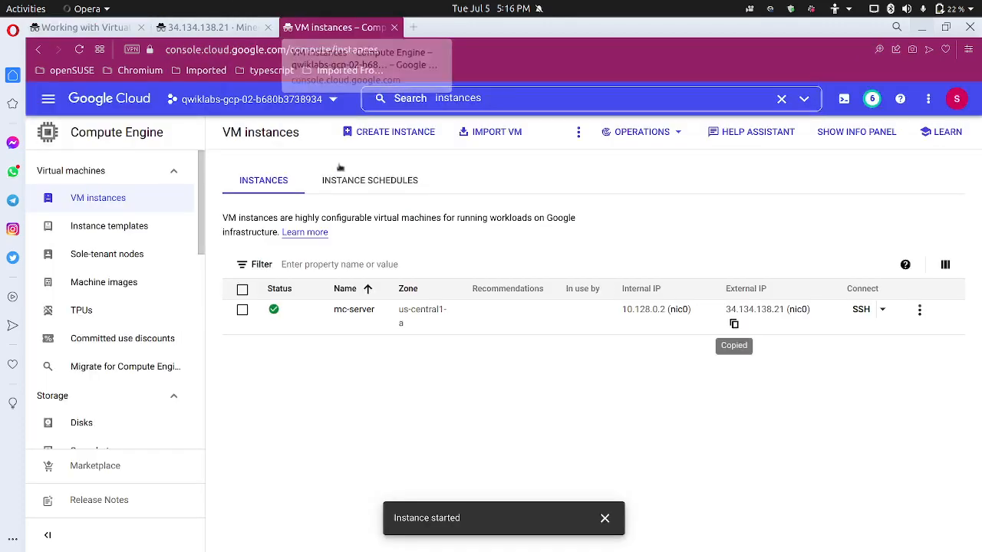
{"action": "left_click", "coordinate": [423, 98]}
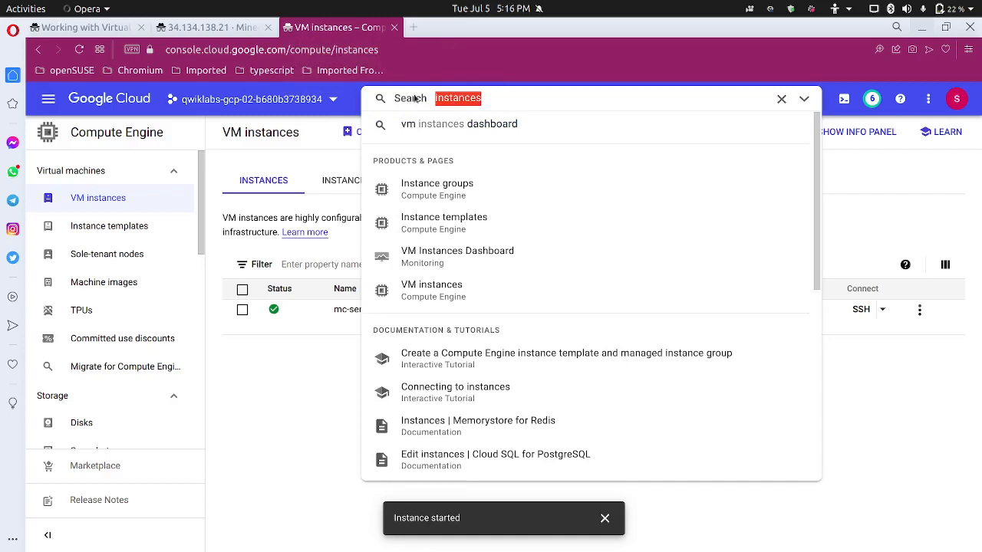
{"action": "key", "text": "BackSpace"}
{"action": "key", "text": "BackSpace"}
{"action": "key", "text": "BackSpace"}
{"action": "key", "text": "BackSpace"}
{"action": "key", "text": "BackSpace"}
{"action": "key", "text": "BackSpace"}
{"action": "key", "text": "BackSpace"}
{"action": "key", "text": "BackSpace"}
{"action": "key", "text": "BackSpace"}
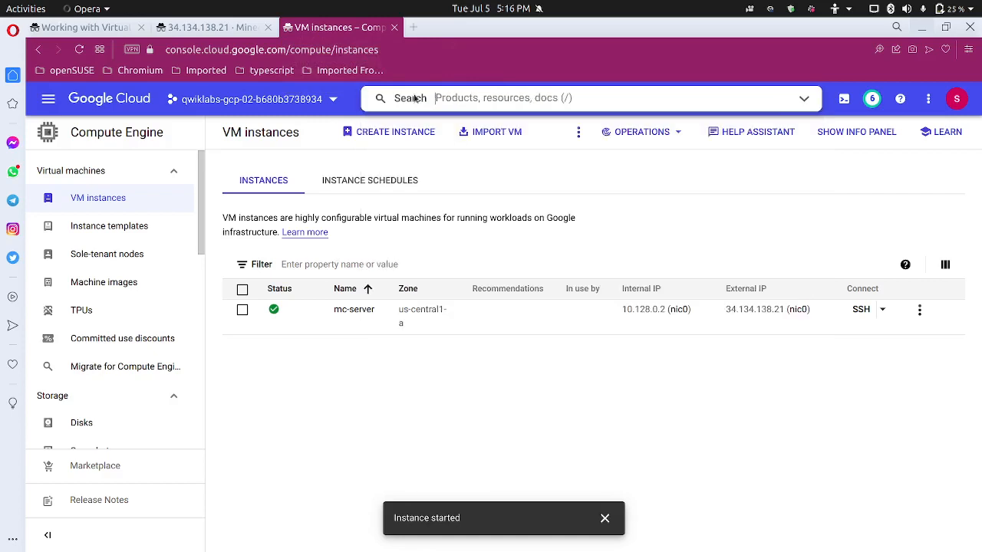
{"action": "type", "text": "firewall"}
{"action": "key", "text": "BackSpace"}
{"action": "key", "text": "BackSpace"}
{"action": "key", "text": "BackSpace"}
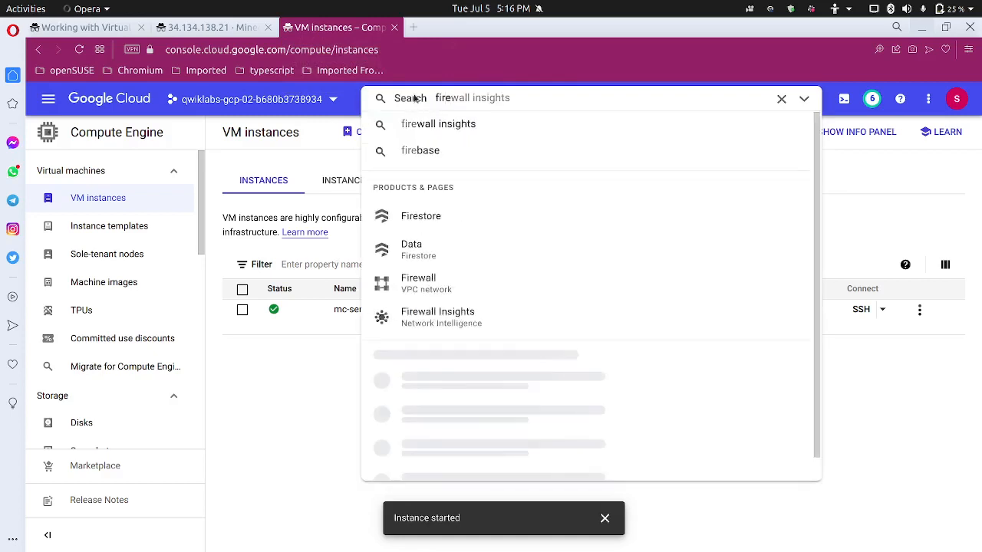
{"action": "type", "text": "walll"}
{"action": "key", "text": "BackSpace"}
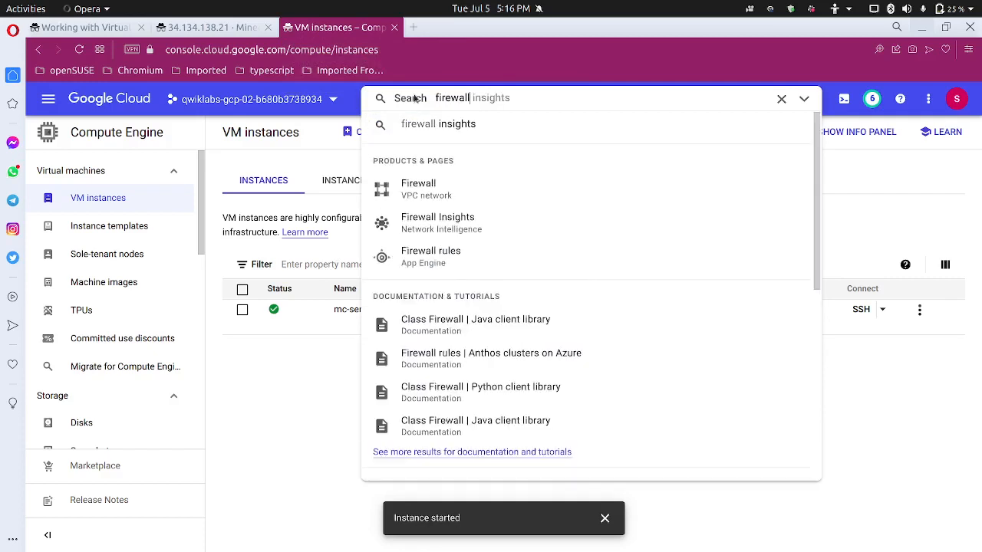
{"action": "left_click", "coordinate": [457, 195]}
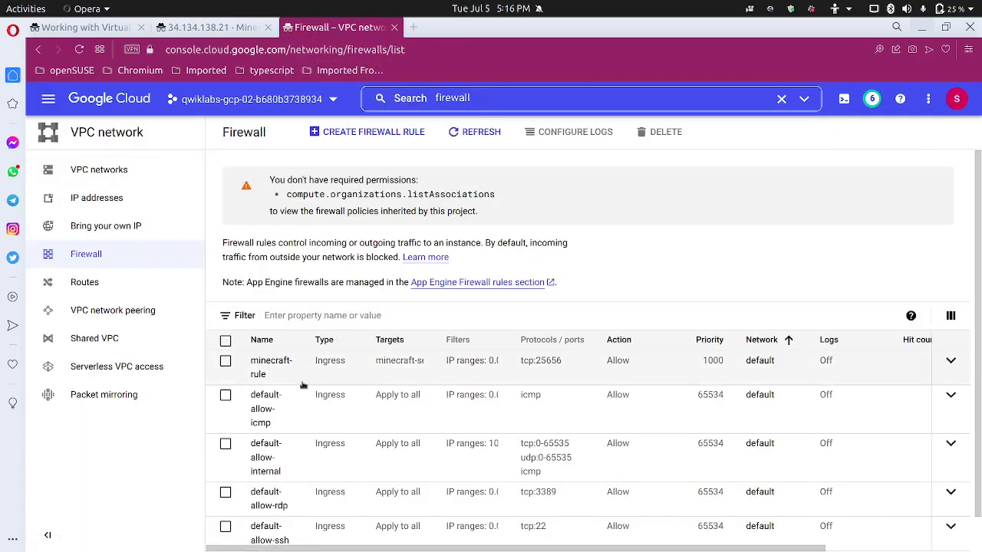
Delete the minecraft-rule firewall rule and confirm the deletion.
{"action": "left_click", "coordinate": [225, 361]}
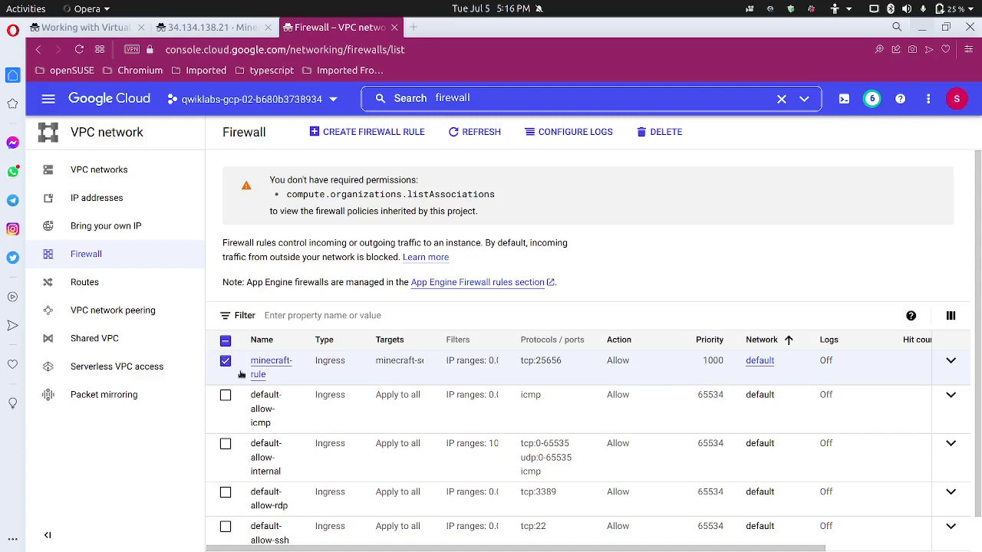
{"action": "left_click", "coordinate": [652, 132]}
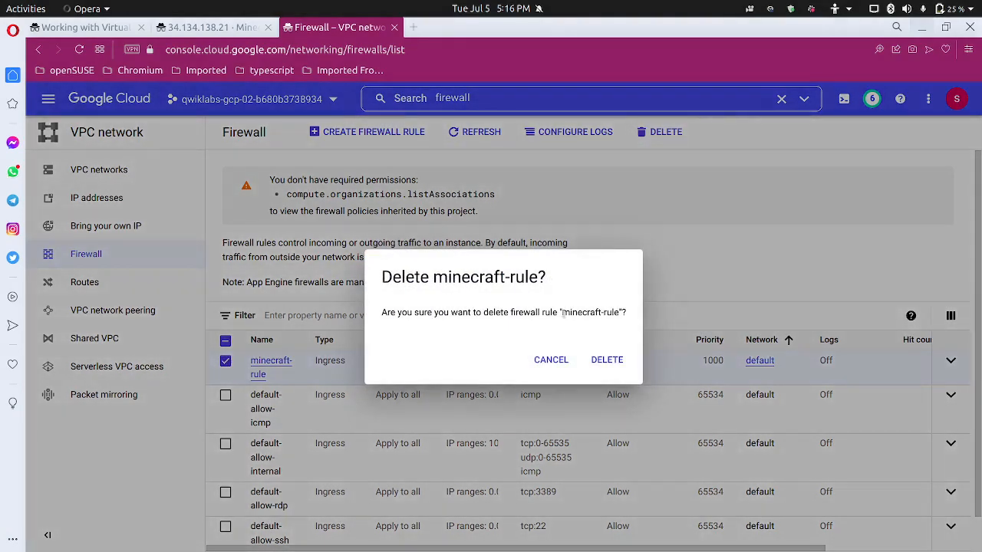
{"action": "left_click", "coordinate": [602, 361]}
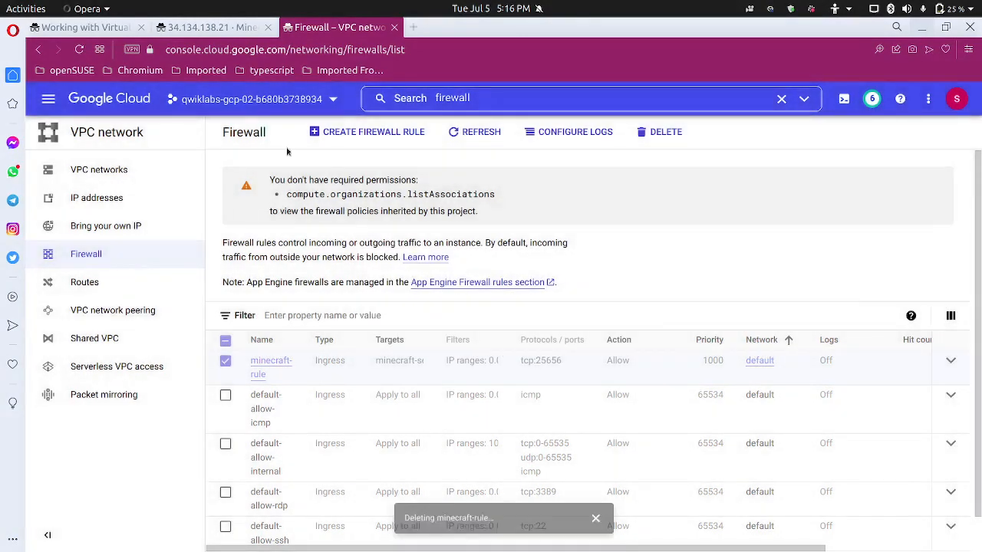
Collapse the lab's checkpoint list and copy the rule name minecraft-rule from the firewall property table.
{"action": "left_click", "coordinate": [85, 27]}
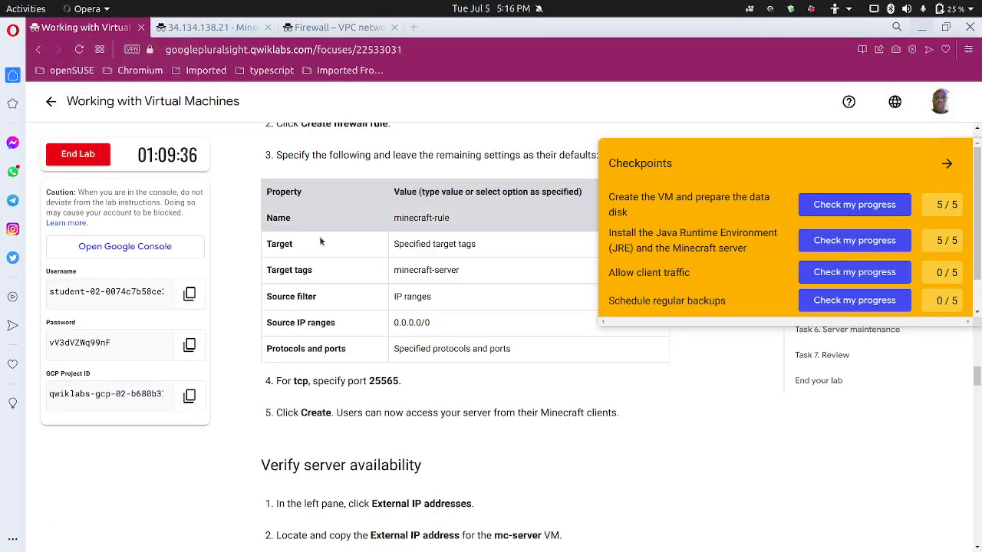
{"action": "left_click", "coordinate": [947, 163]}
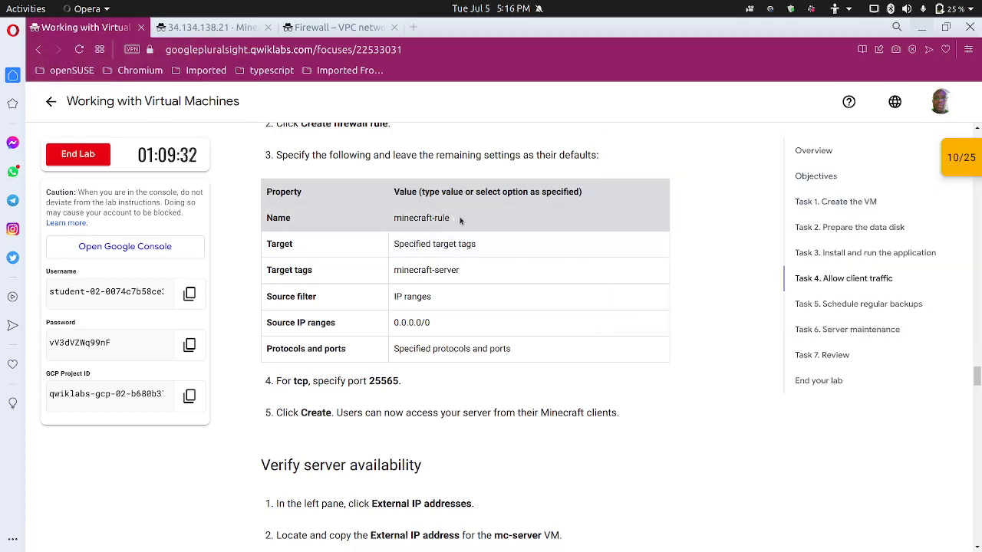
{"action": "left_click_drag", "start_coordinate": [463, 221], "coordinate": [391, 220]}
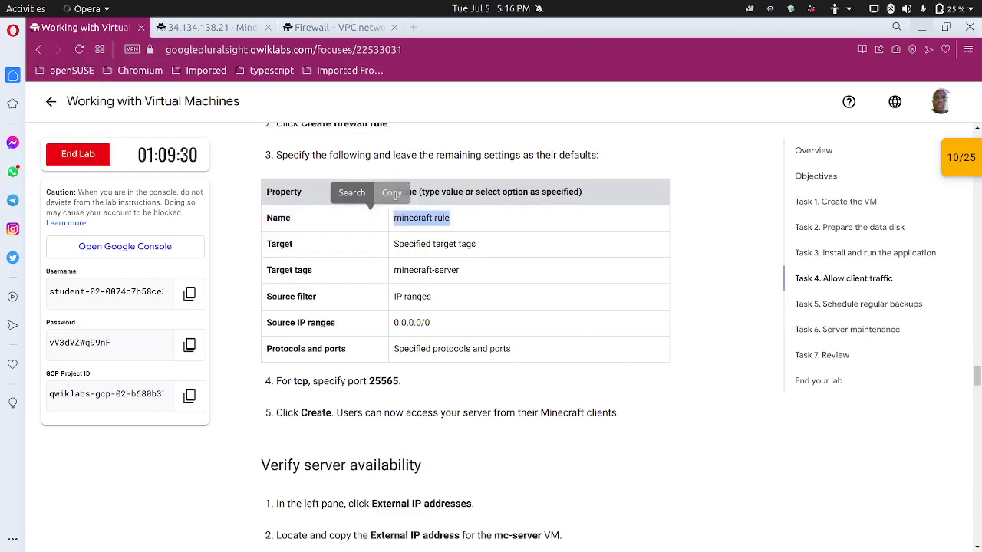
{"action": "left_click", "coordinate": [392, 192]}
Start a new firewall rule in the VPC network console and name it minecraft-rule, without leading characters before the pasted name.
{"action": "left_click", "coordinate": [337, 27]}
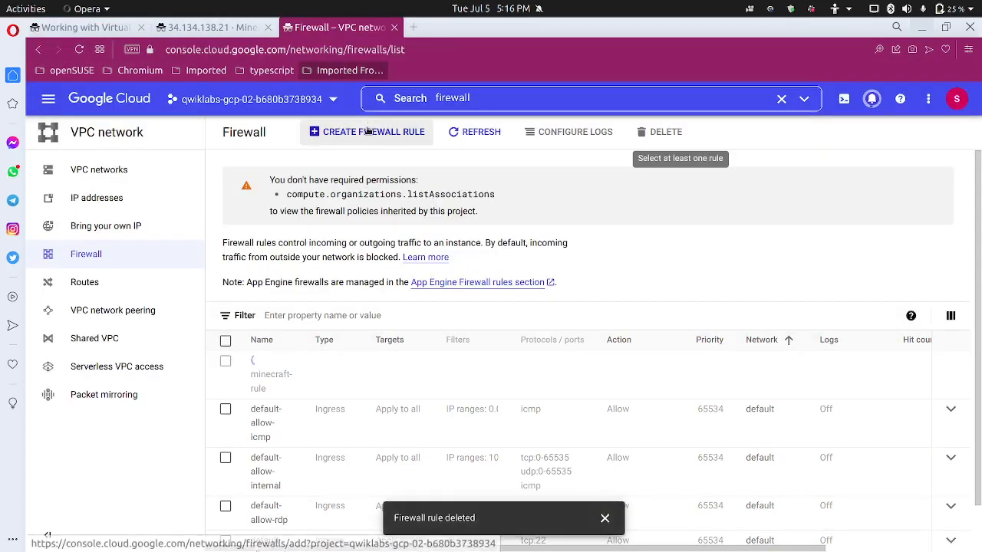
{"action": "left_click", "coordinate": [387, 132]}
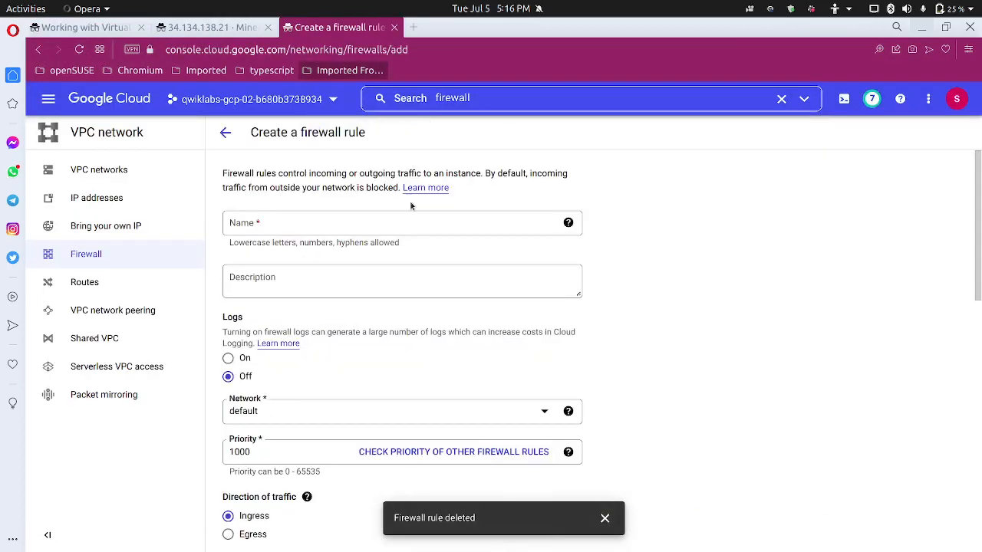
{"action": "left_click", "coordinate": [341, 218]}
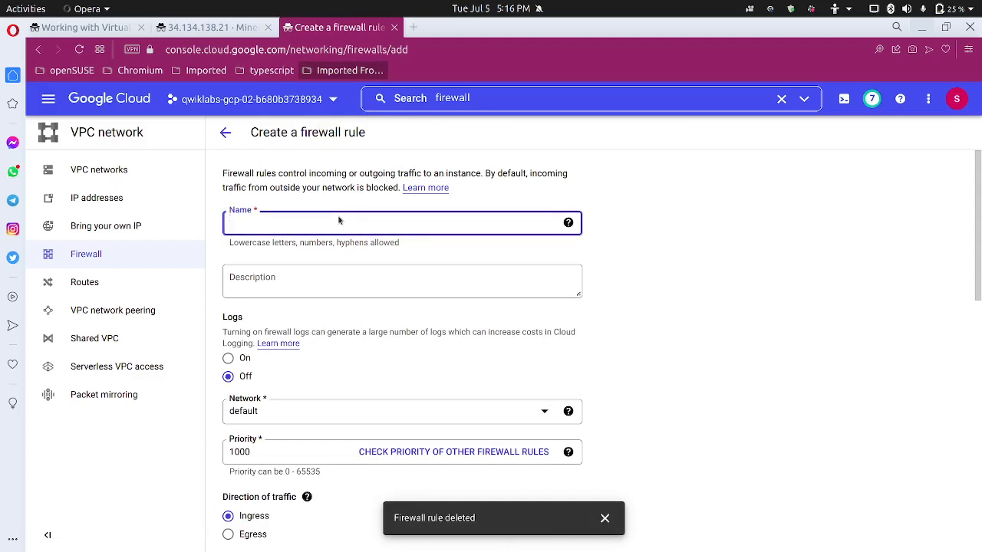
{"action": "key", "text": "ctrl+v"}
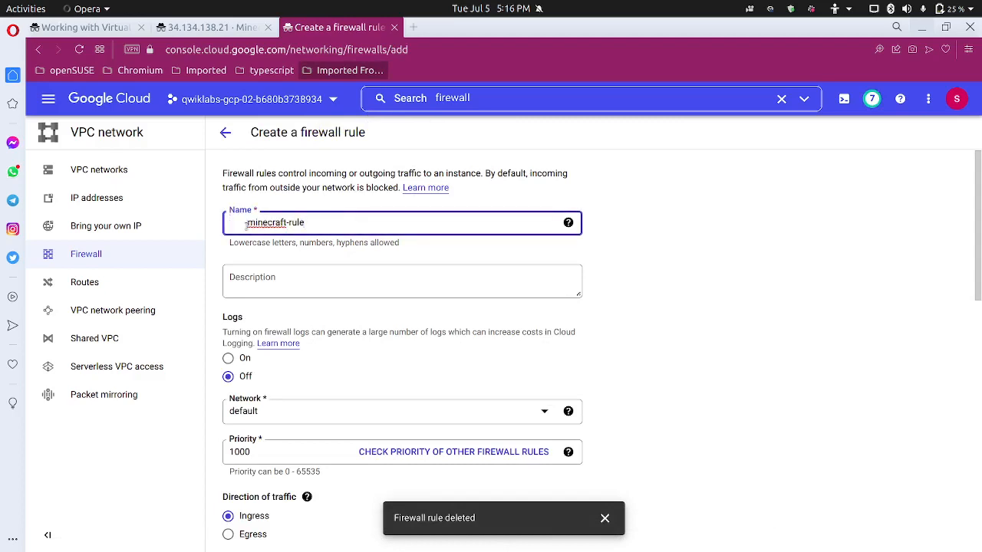
{"action": "key", "text": "BackSpace"}
Copy the target tag minecraft-server from the lab's property table and add it to the new rule's target tags.
{"action": "scroll", "coordinate": [344, 351], "scroll_direction": "down", "scroll_amount": 3}
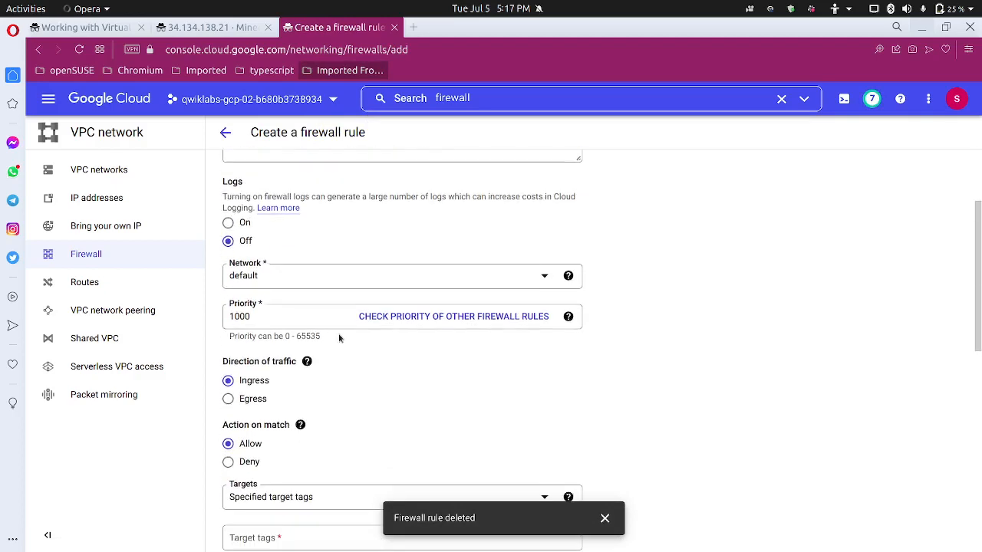
{"action": "scroll", "coordinate": [343, 337], "scroll_direction": "down", "scroll_amount": 2}
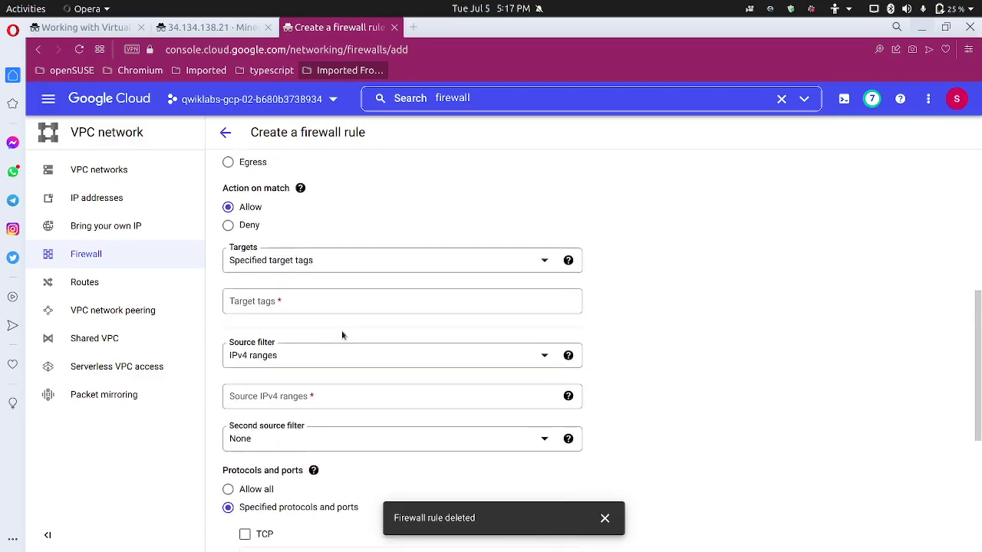
{"action": "left_click", "coordinate": [289, 302]}
{"action": "left_click", "coordinate": [100, 28]}
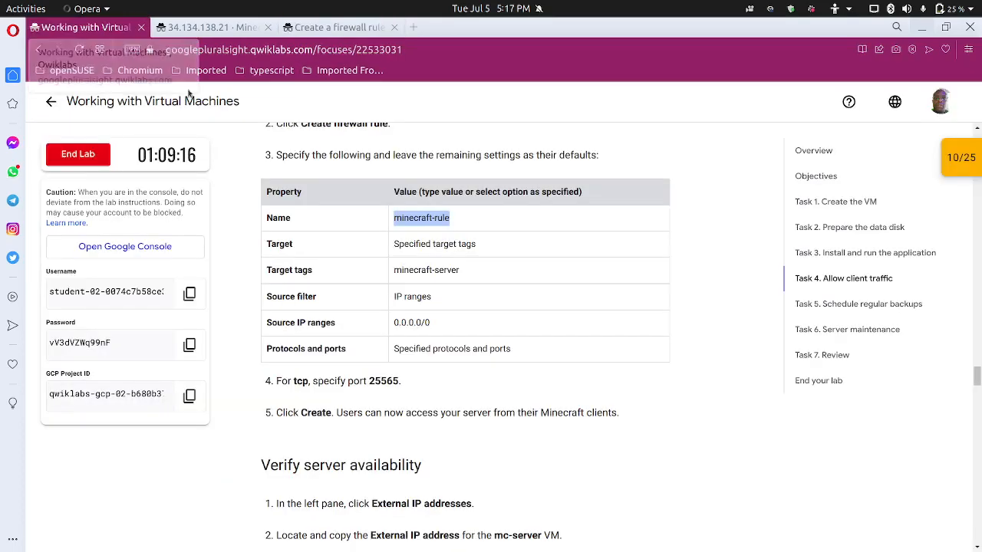
{"action": "left_click_drag", "start_coordinate": [464, 271], "coordinate": [392, 271]}
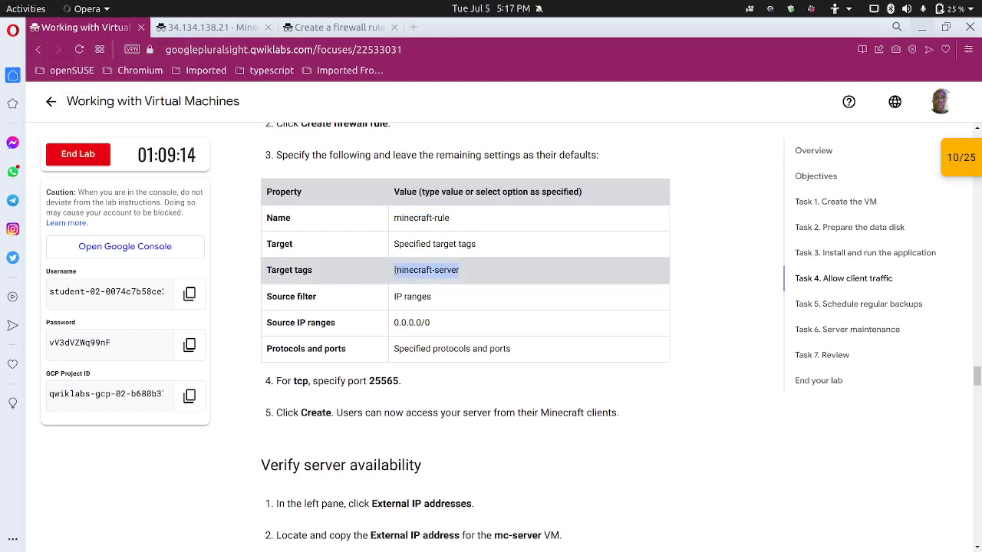
{"action": "left_click", "coordinate": [448, 246]}
{"action": "left_click", "coordinate": [341, 27]}
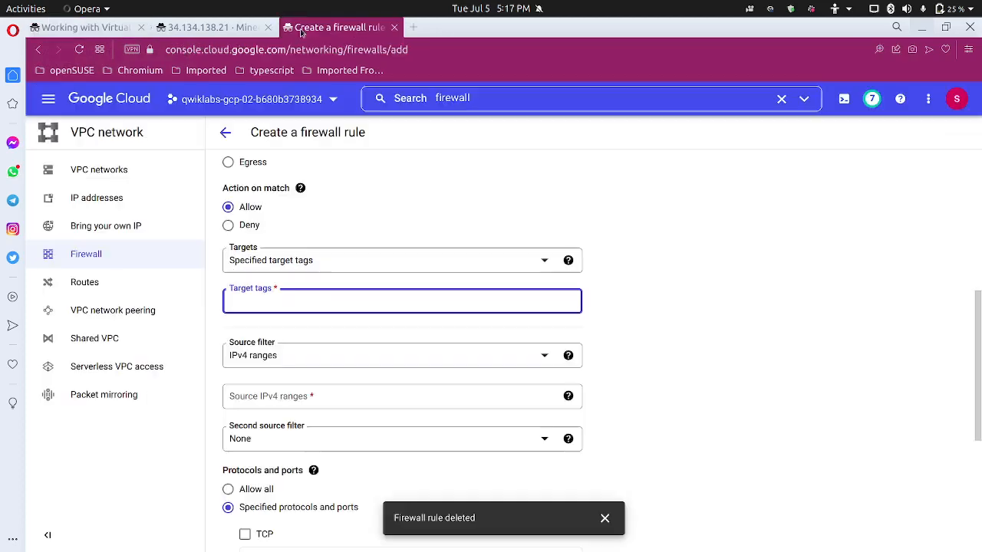
{"action": "key", "text": "ctrl+v"}
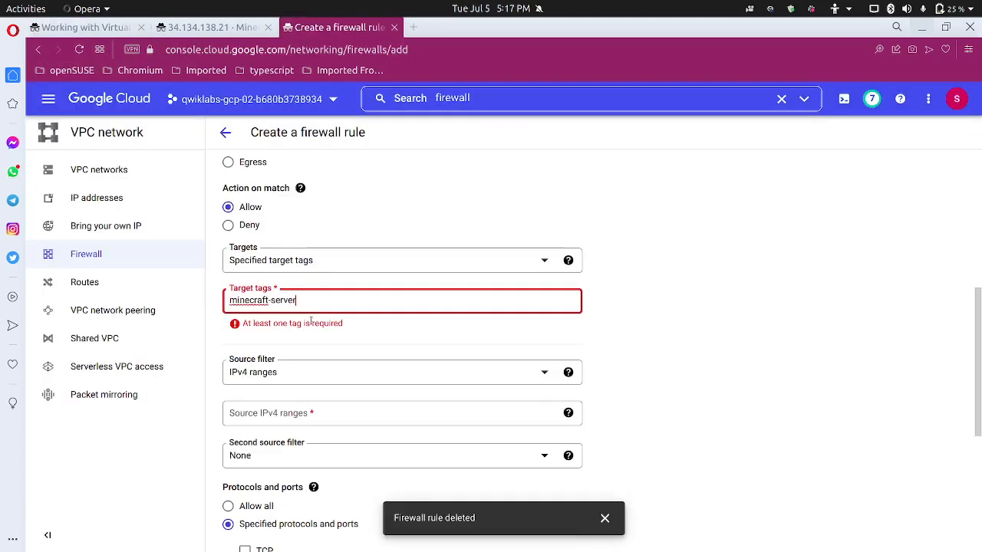
{"action": "key", "text": "Return"}
Set the firewall rule's source IPv4 range to 0.0.0.0/0.
{"action": "scroll", "coordinate": [625, 328], "scroll_direction": "down", "scroll_amount": 2}
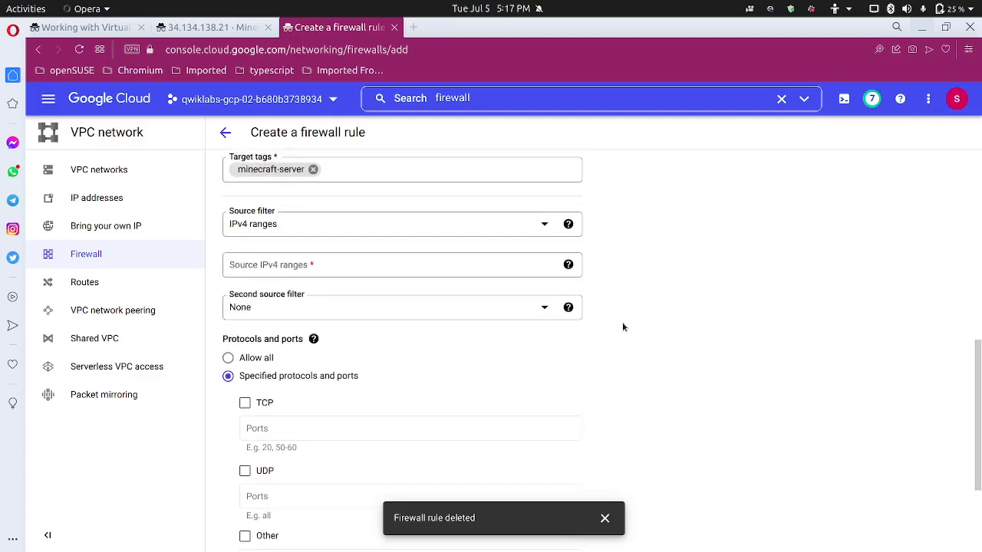
{"action": "left_click", "coordinate": [329, 256]}
{"action": "type", "text": "0.0.0.0/0"}
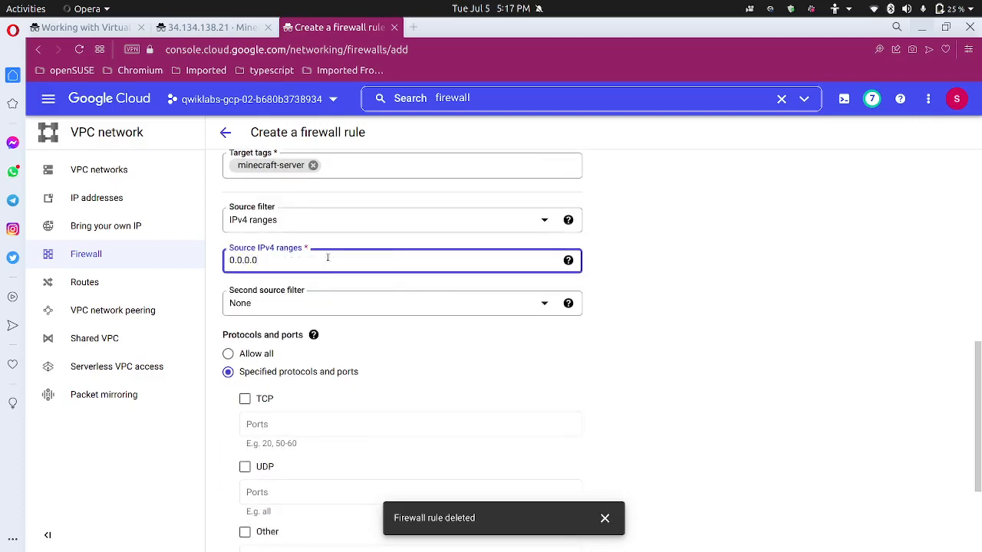
{"action": "left_click", "coordinate": [694, 258]}
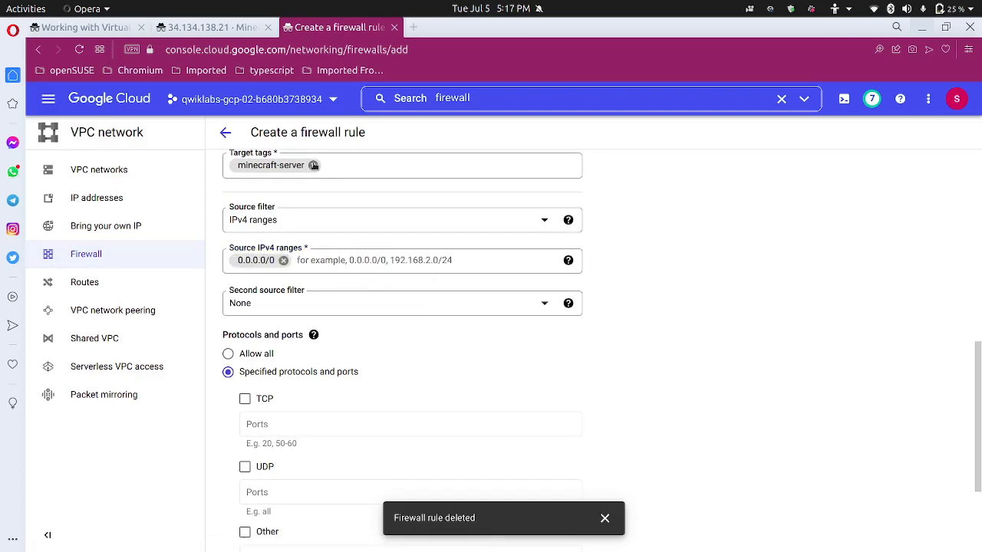
Allow TCP on port 25565, copied from the lab instructions, and create the firewall rule.
{"action": "left_click", "coordinate": [103, 30]}
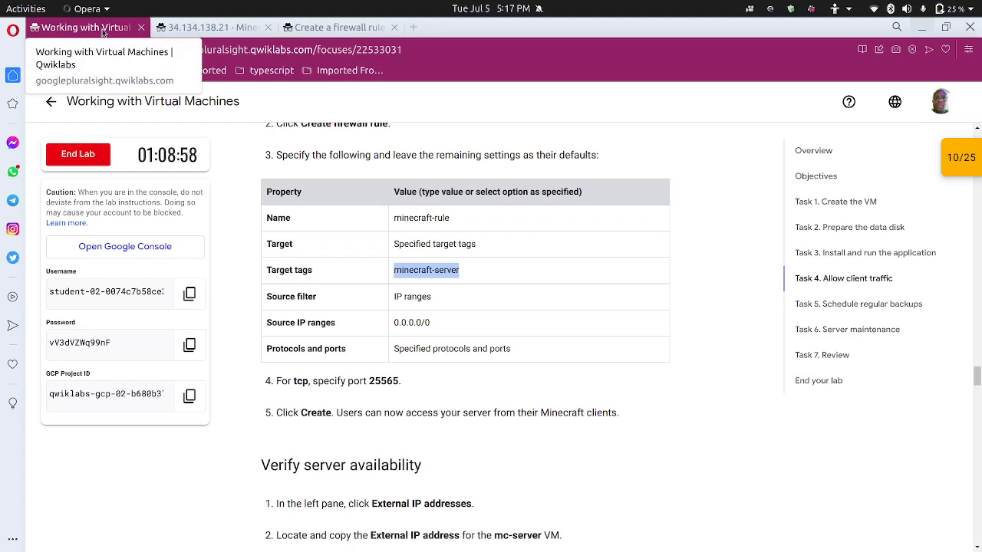
{"action": "left_click_drag", "start_coordinate": [370, 380], "coordinate": [399, 381]}
{"action": "left_click", "coordinate": [405, 357]}
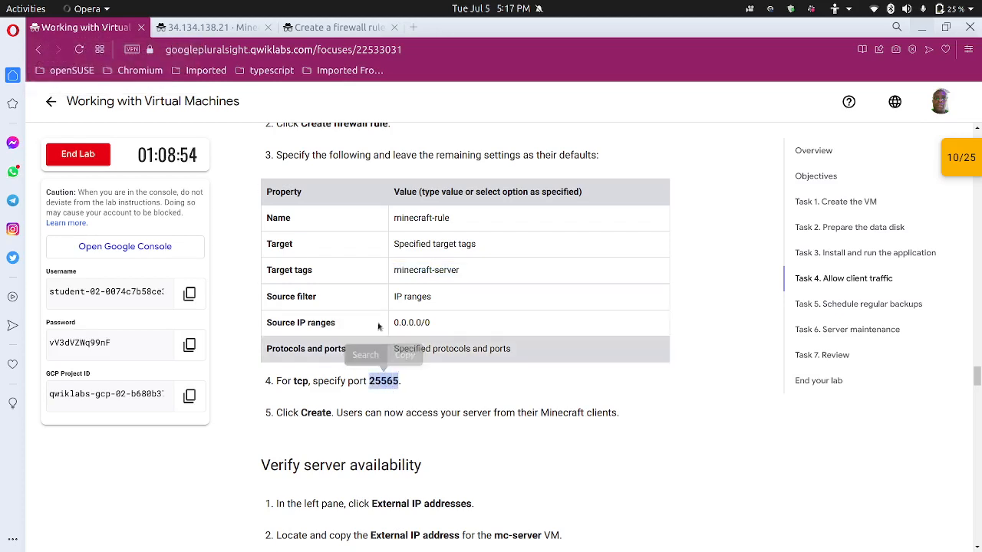
{"action": "left_click", "coordinate": [313, 29]}
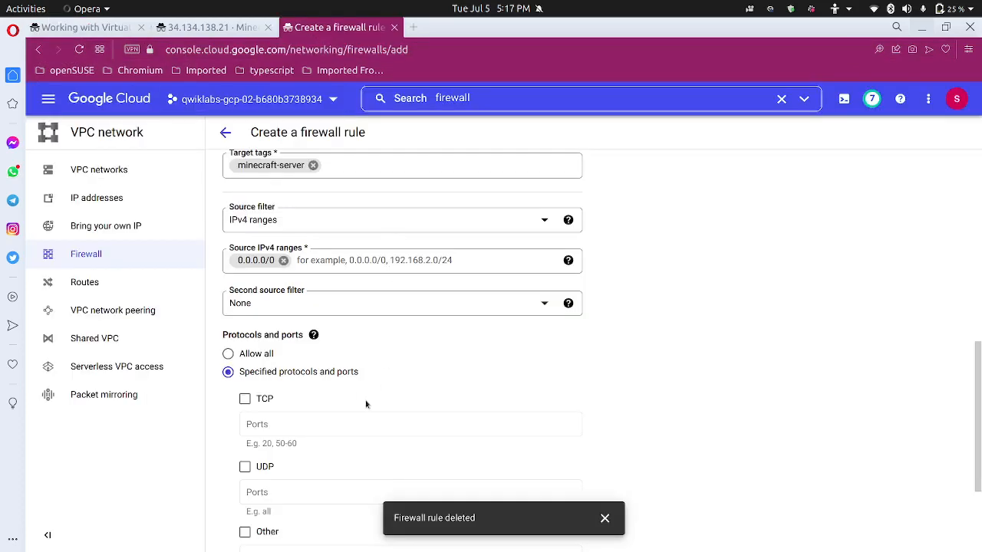
{"action": "left_click", "coordinate": [245, 399]}
{"action": "left_click", "coordinate": [268, 419]}
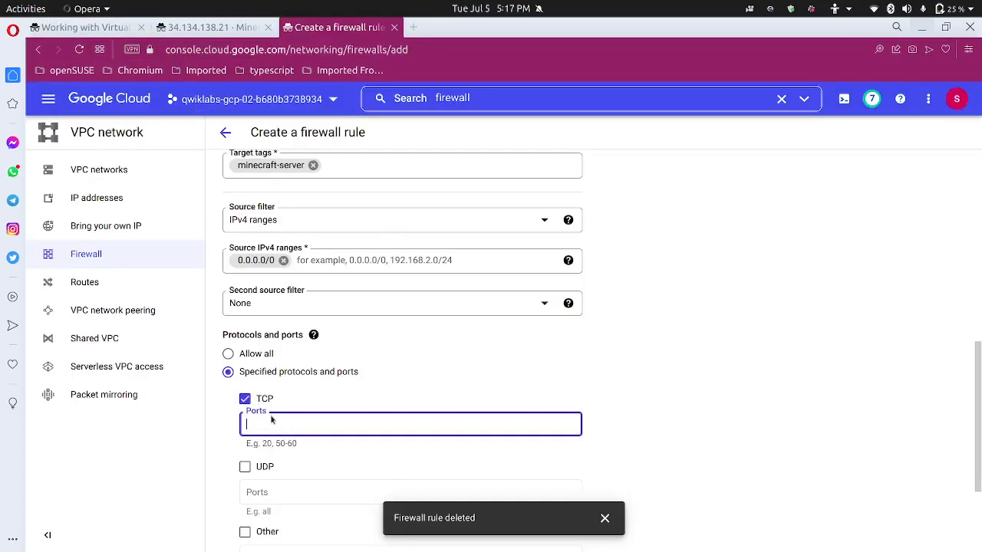
{"action": "key", "text": "ctrl+v"}
{"action": "left_click", "coordinate": [703, 414]}
{"action": "scroll", "coordinate": [296, 520], "scroll_direction": "down", "scroll_amount": 3}
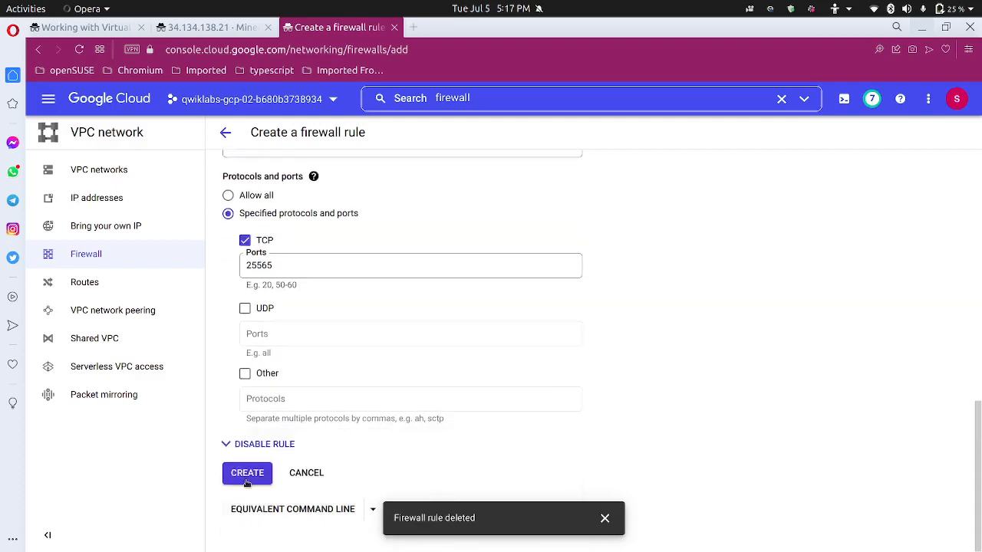
{"action": "left_click", "coordinate": [248, 473]}
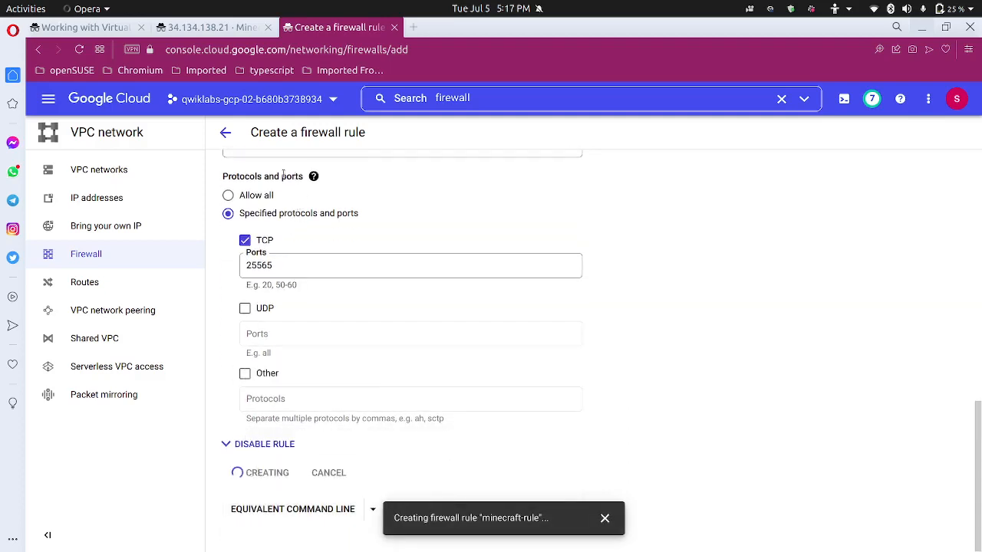
Query the status of the Minecraft server at 34.134.138.21 on the Minecraft Server Status site.
{"action": "left_click", "coordinate": [224, 34]}
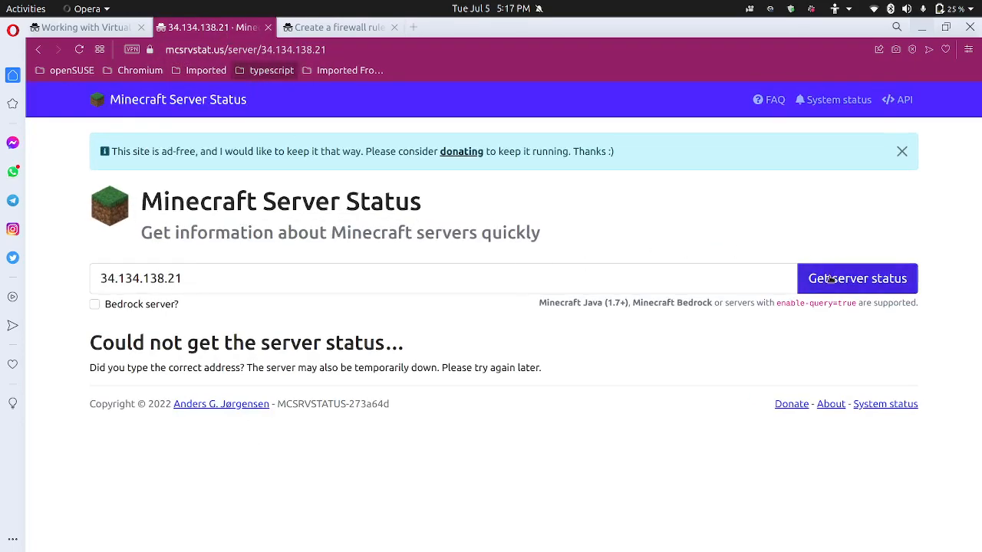
{"action": "left_click", "coordinate": [830, 277]}
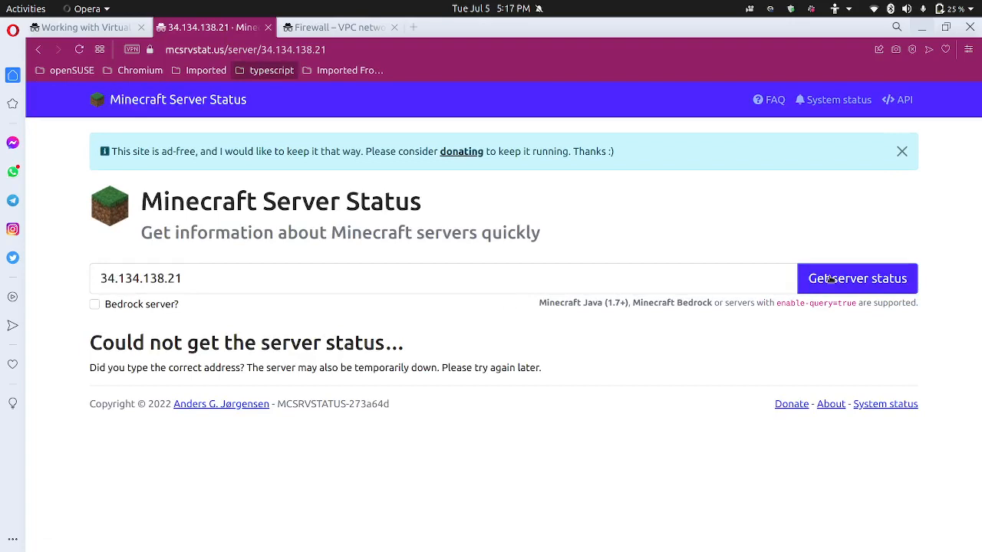
{"action": "left_click", "coordinate": [830, 278]}
{"action": "left_click", "coordinate": [831, 278]}
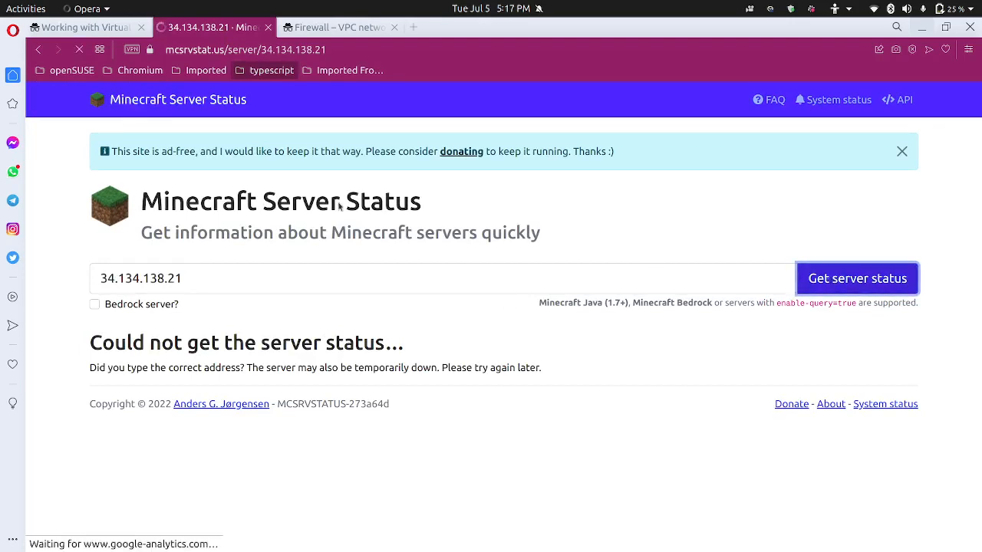
Return to the lab instructions and run the progress check for the Allow client traffic checkpoint.
{"action": "left_click", "coordinate": [112, 31]}
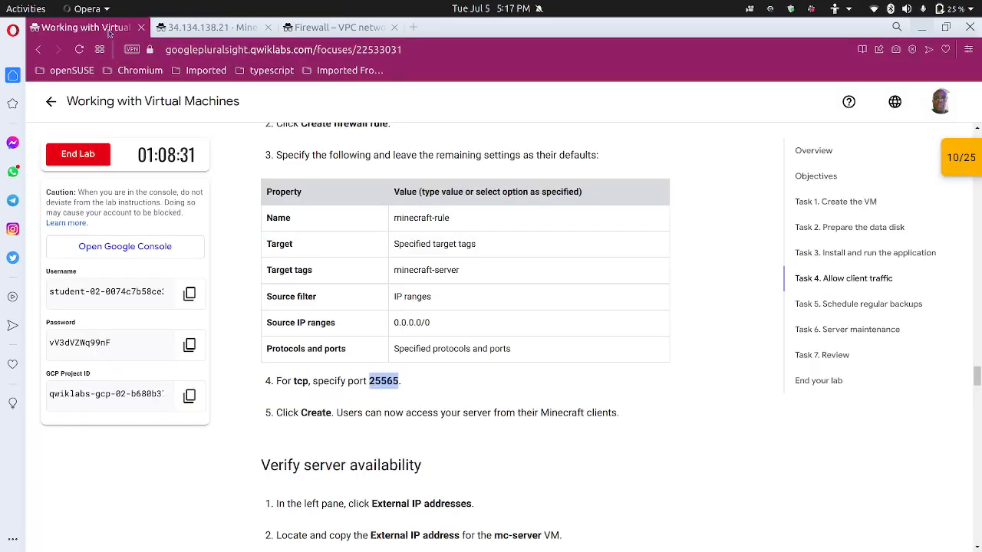
{"action": "left_click", "coordinate": [259, 364]}
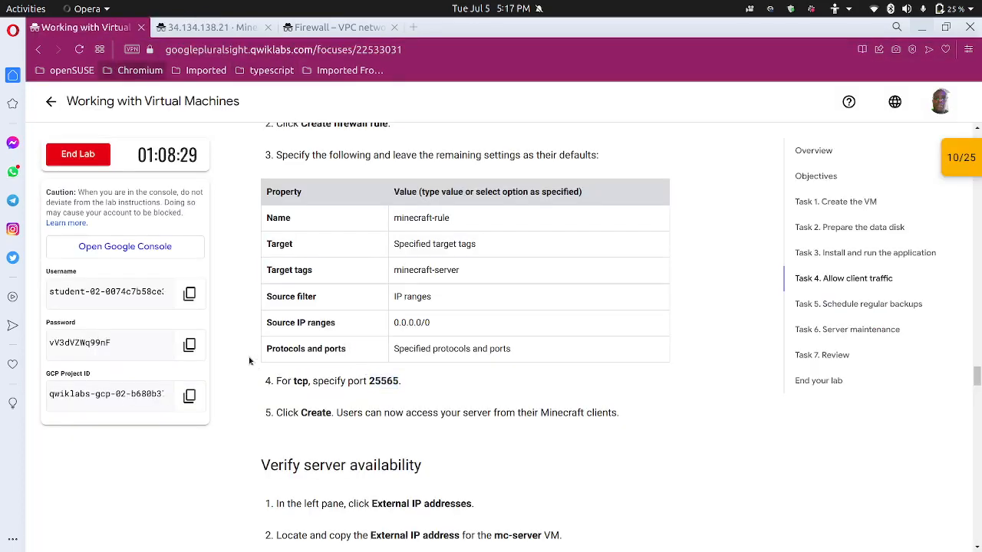
{"action": "scroll", "coordinate": [249, 357], "scroll_direction": "down", "scroll_amount": 5}
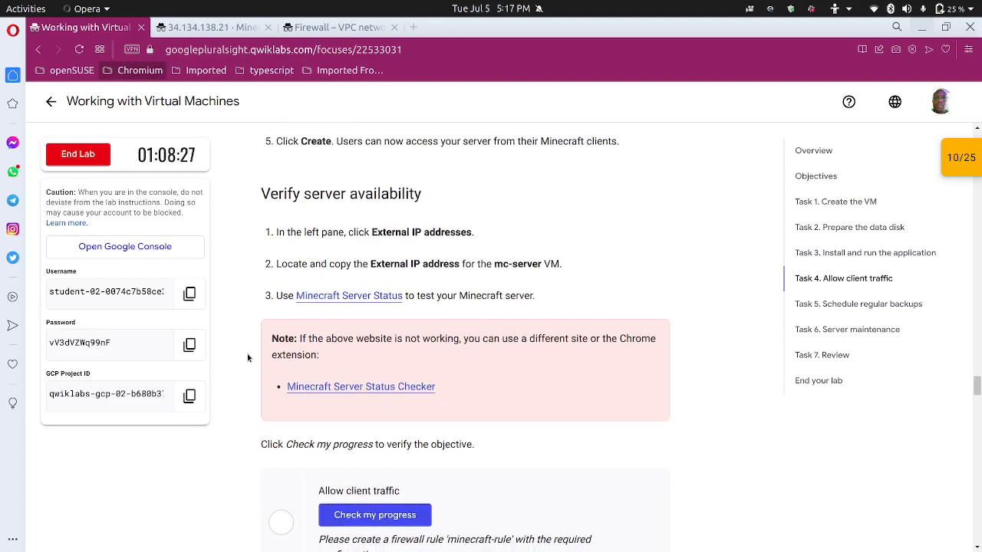
{"action": "left_click", "coordinate": [377, 385]}
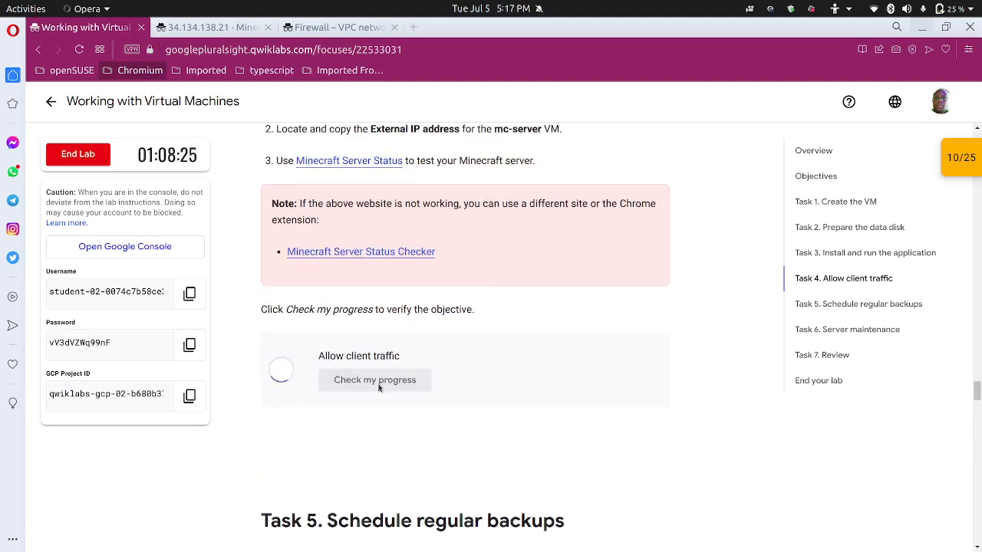
Look at the firewall rule's creation in the console and request the Minecraft server's status again.
{"action": "left_click", "coordinate": [344, 27]}
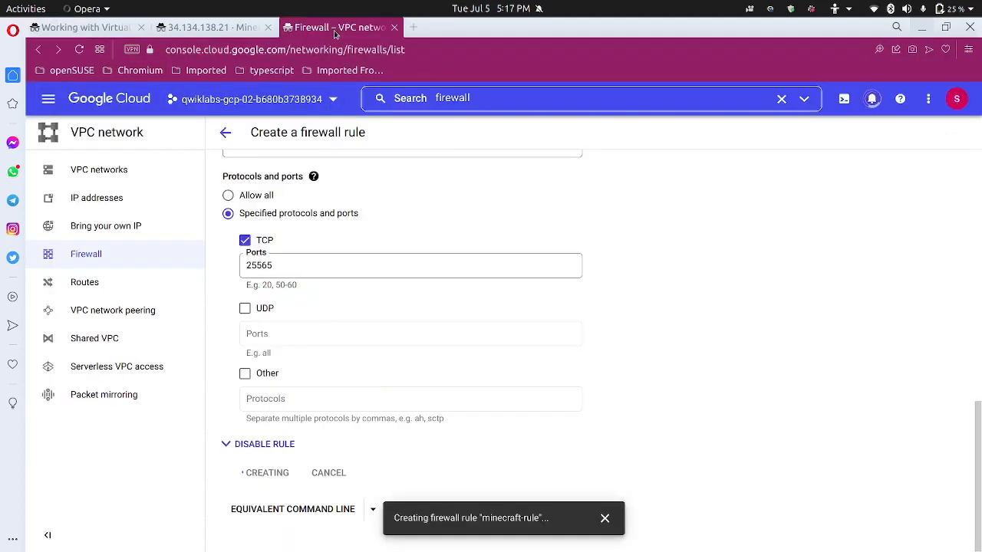
{"action": "left_click", "coordinate": [222, 28]}
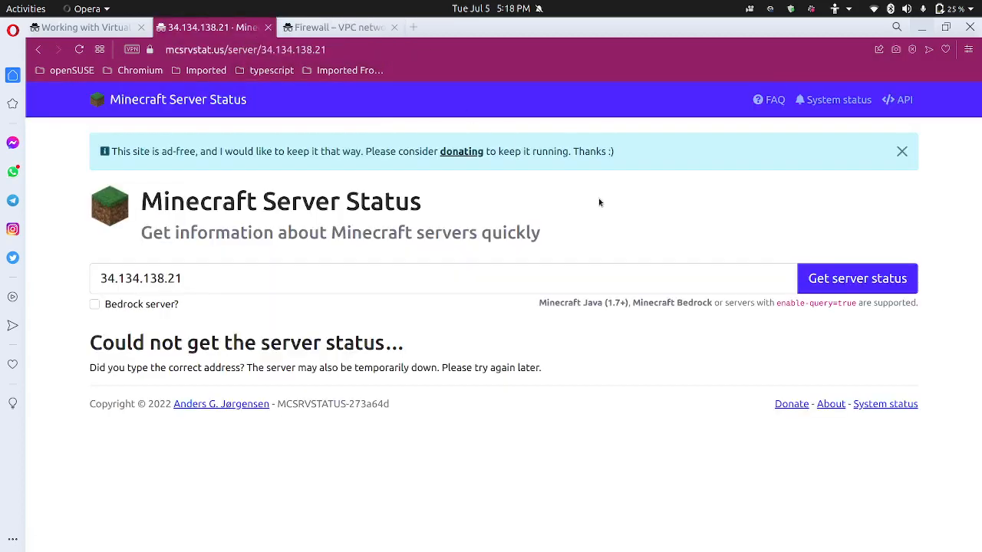
{"action": "left_click", "coordinate": [802, 279]}
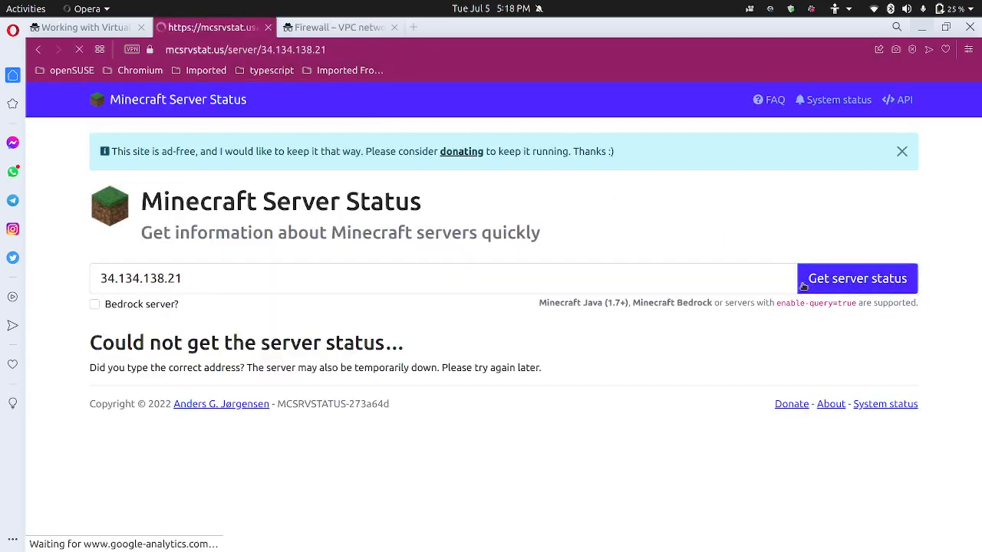
{"action": "left_click", "coordinate": [839, 286]}
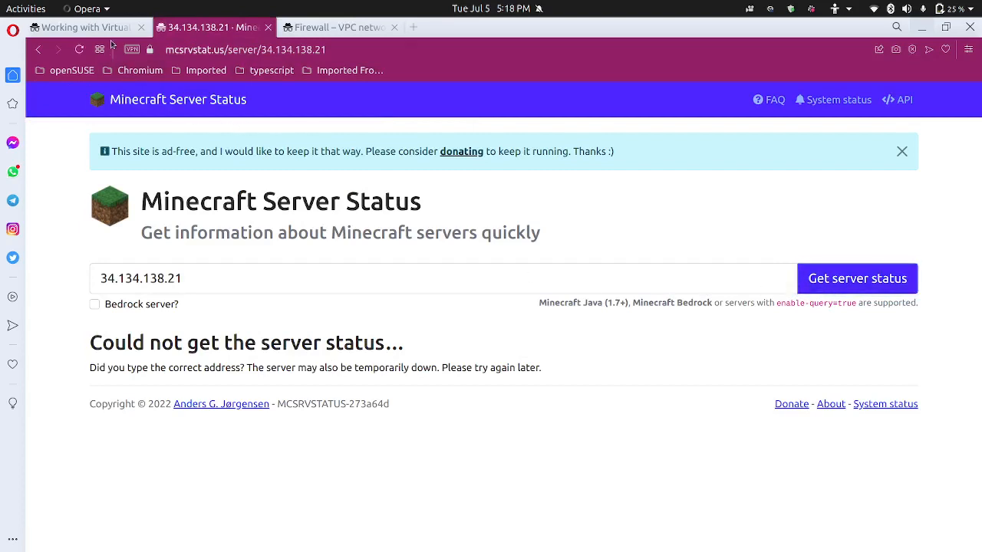
Search the Google Cloud console for "instances" and open the Compute Engine VM instances page.
{"action": "left_click", "coordinate": [322, 28]}
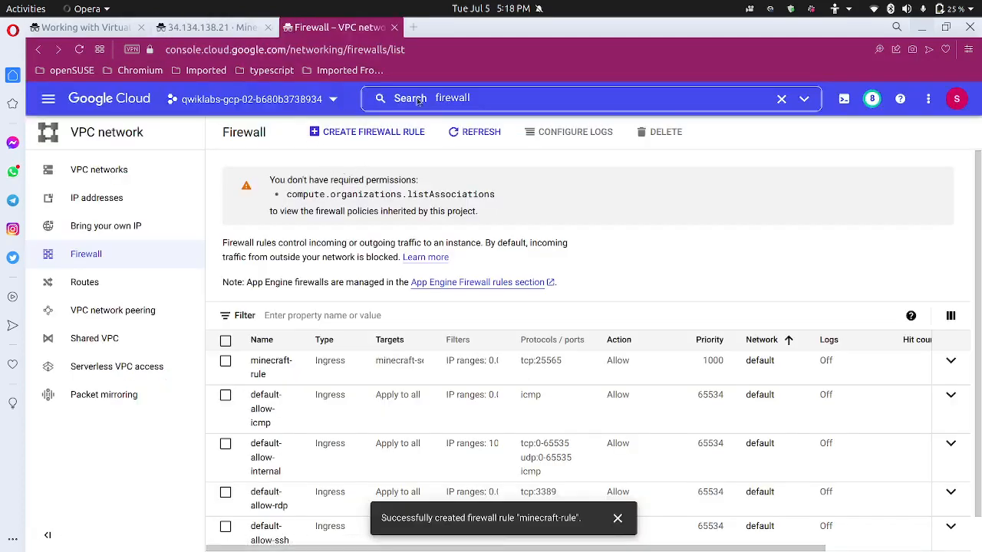
{"action": "left_click_drag", "start_coordinate": [445, 100], "coordinate": [541, 99]}
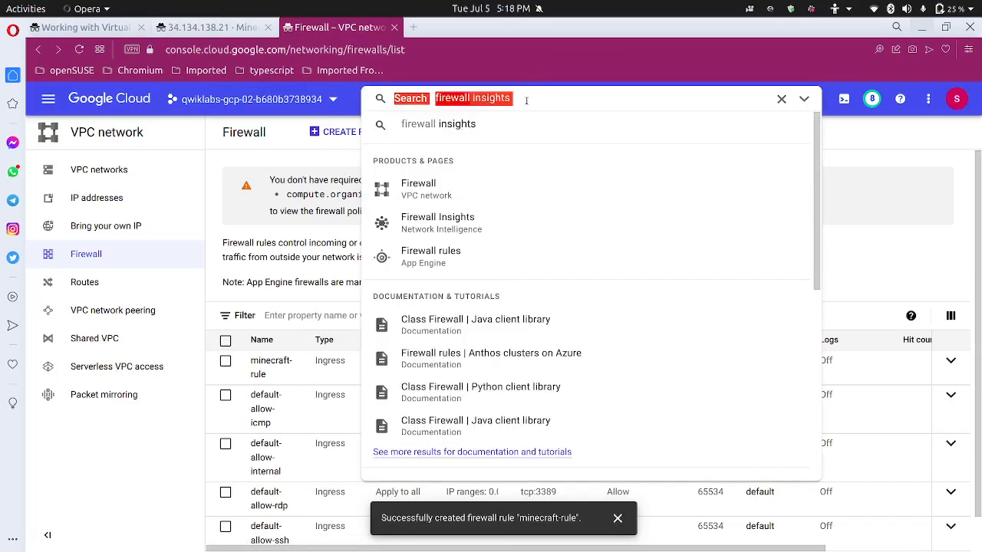
{"action": "left_click", "coordinate": [529, 97]}
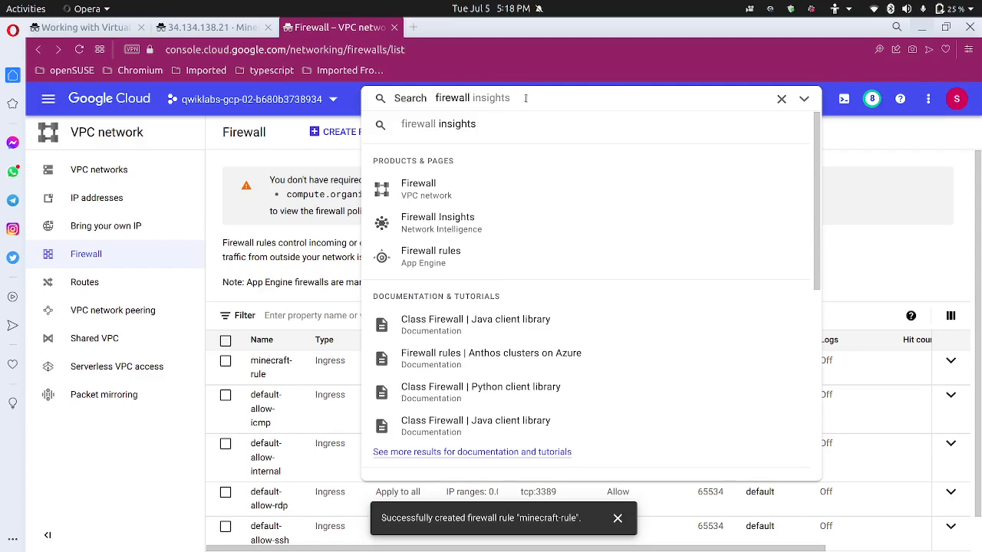
{"action": "key", "text": "ctrl+a"}
{"action": "key", "text": "BackSpace"}
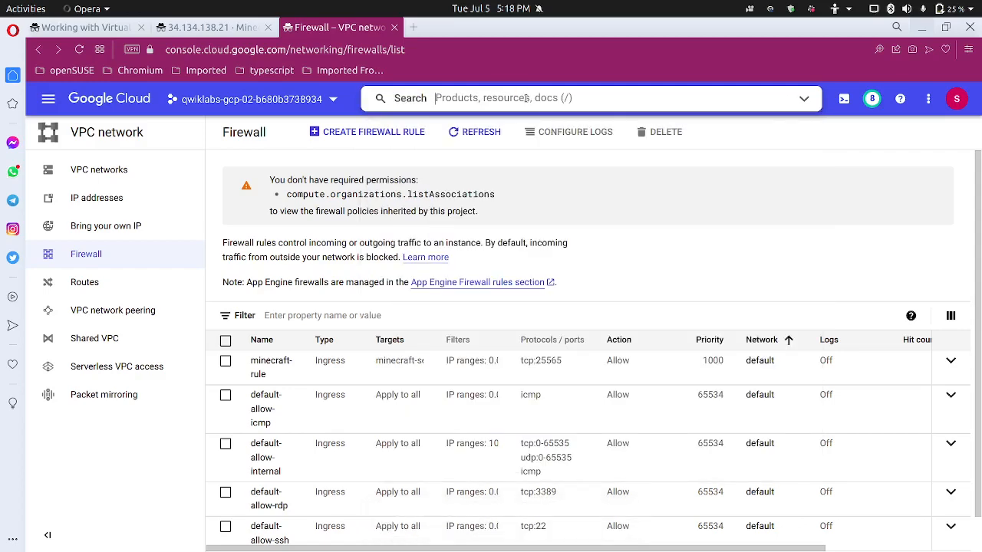
{"action": "type", "text": "instances"}
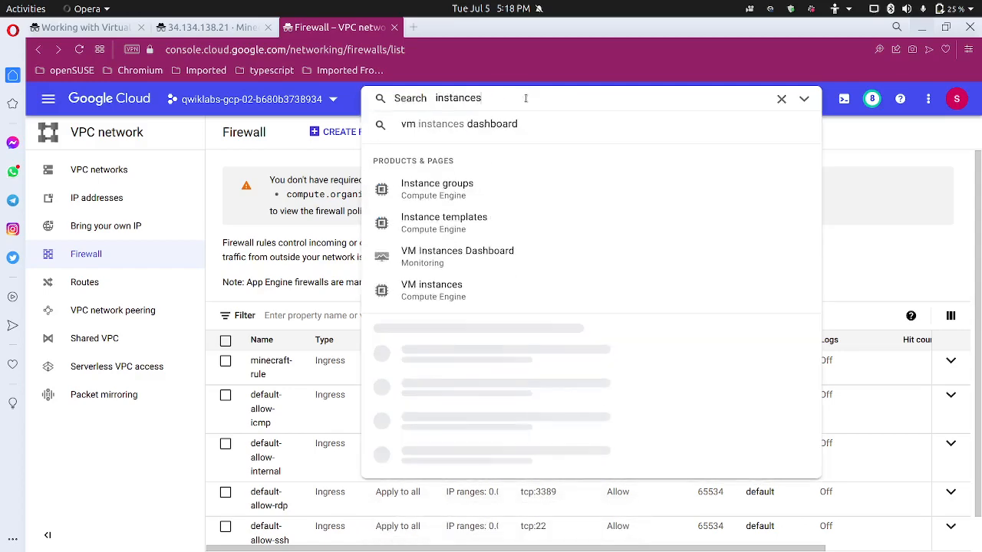
{"action": "left_click", "coordinate": [461, 288]}
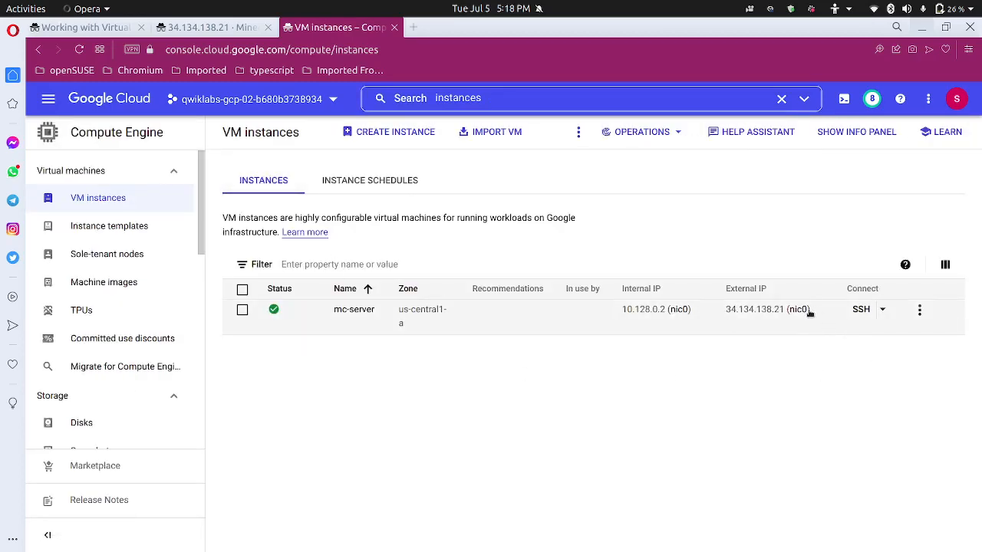
Copy the mc-server VM's external IP address and query it on the Minecraft Server Status site.
{"action": "left_click", "coordinate": [734, 324]}
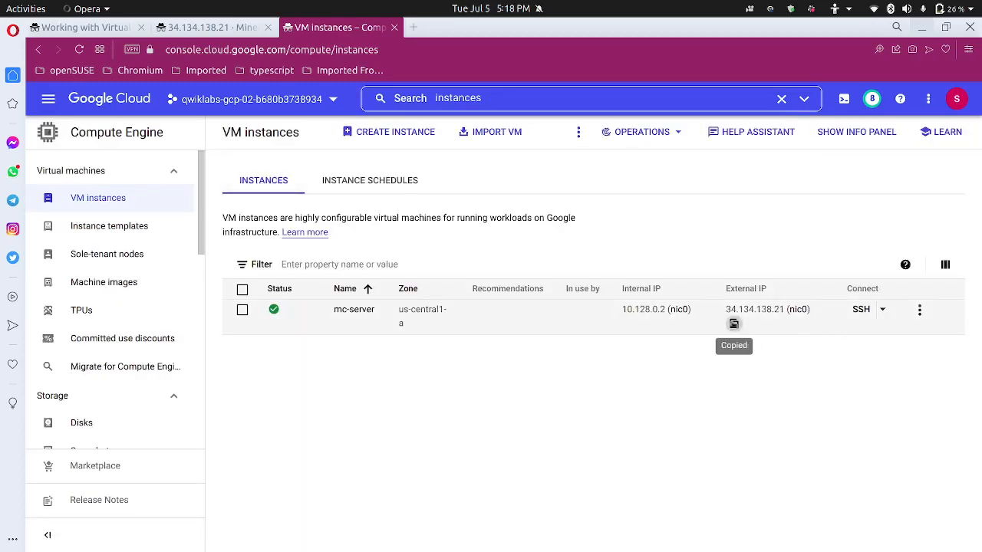
{"action": "left_click", "coordinate": [205, 27]}
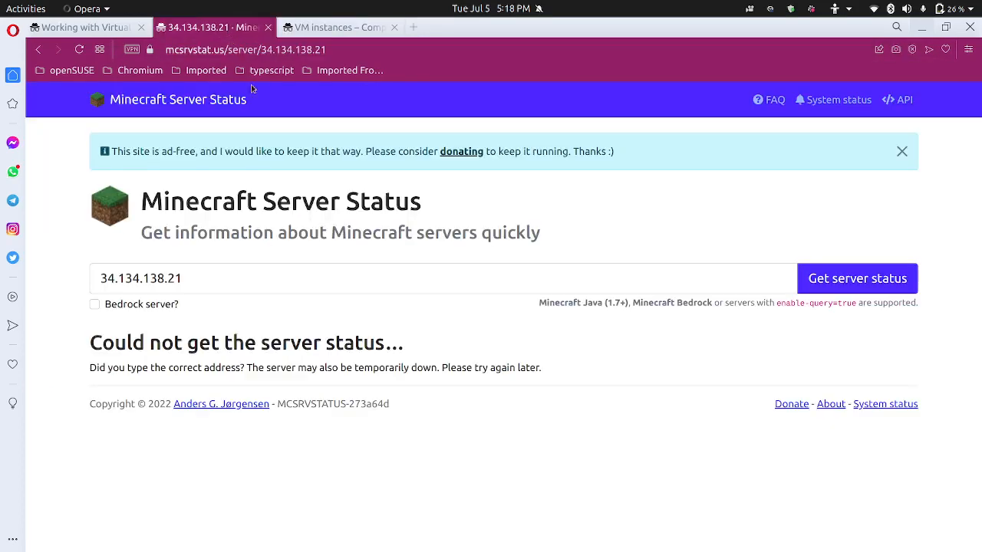
{"action": "triple_click", "coordinate": [188, 278]}
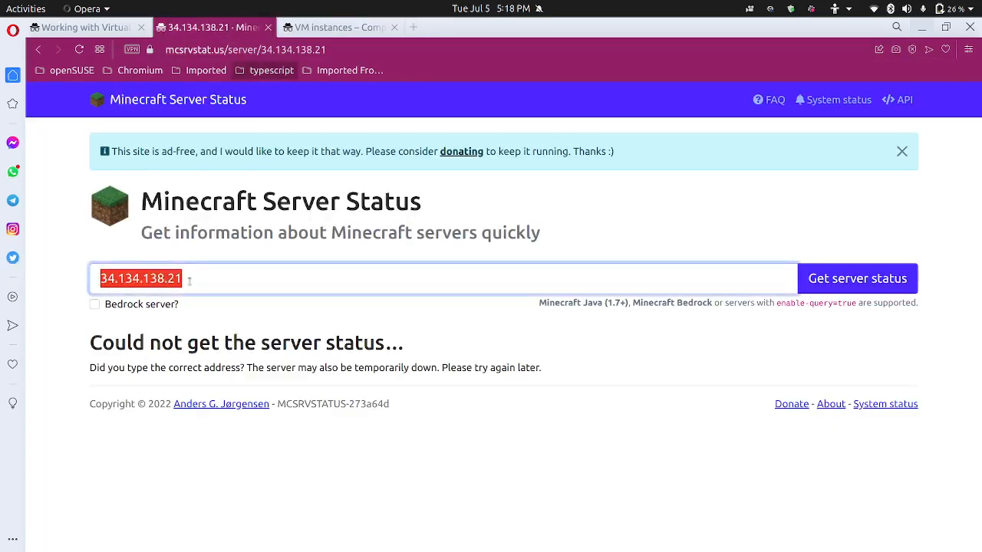
{"action": "key", "text": "ctrl+v"}
{"action": "left_click_drag", "start_coordinate": [190, 278], "coordinate": [101, 278]}
{"action": "key", "text": "ctrl+v"}
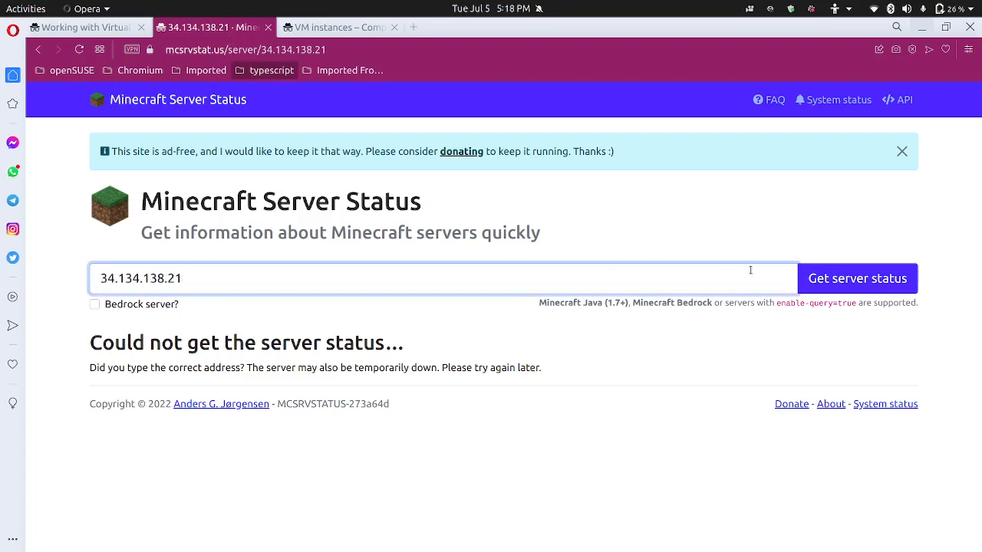
{"action": "left_click", "coordinate": [811, 283]}
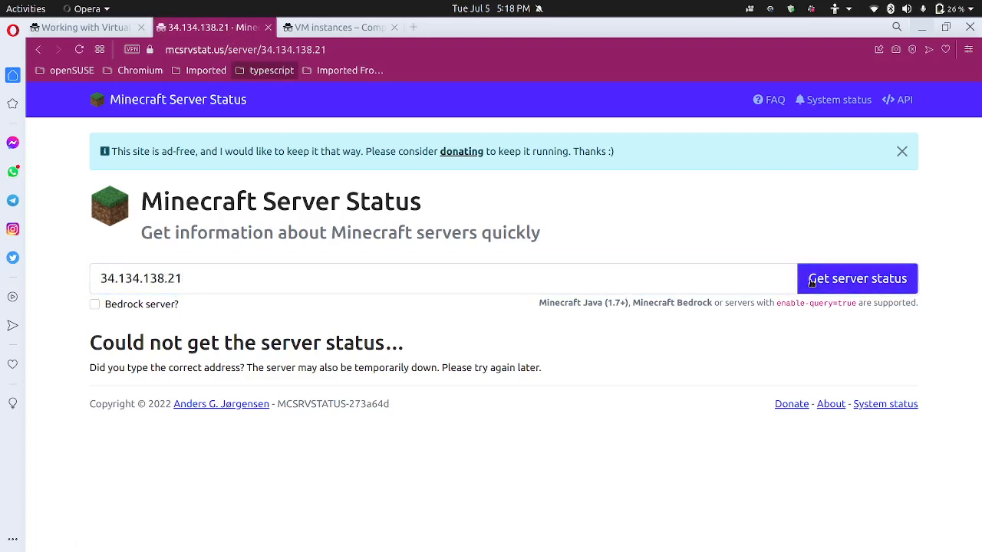
Review the Create a Cloud Storage bucket instructions under Task 5 of the lab and copy the GCP Project ID.
{"action": "left_click", "coordinate": [84, 28]}
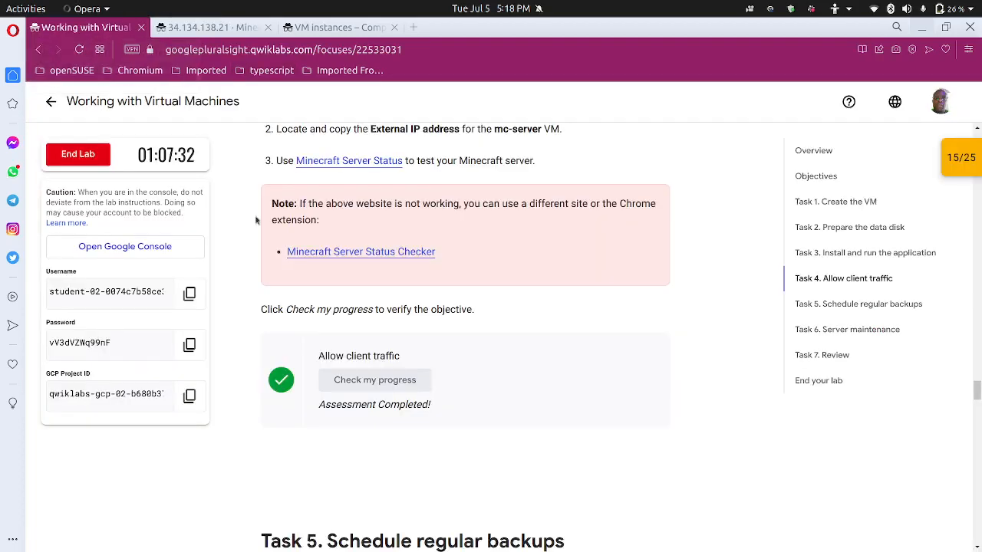
{"action": "scroll", "coordinate": [399, 345], "scroll_direction": "down", "scroll_amount": 2}
{"action": "scroll", "coordinate": [384, 372], "scroll_direction": "down", "scroll_amount": 5}
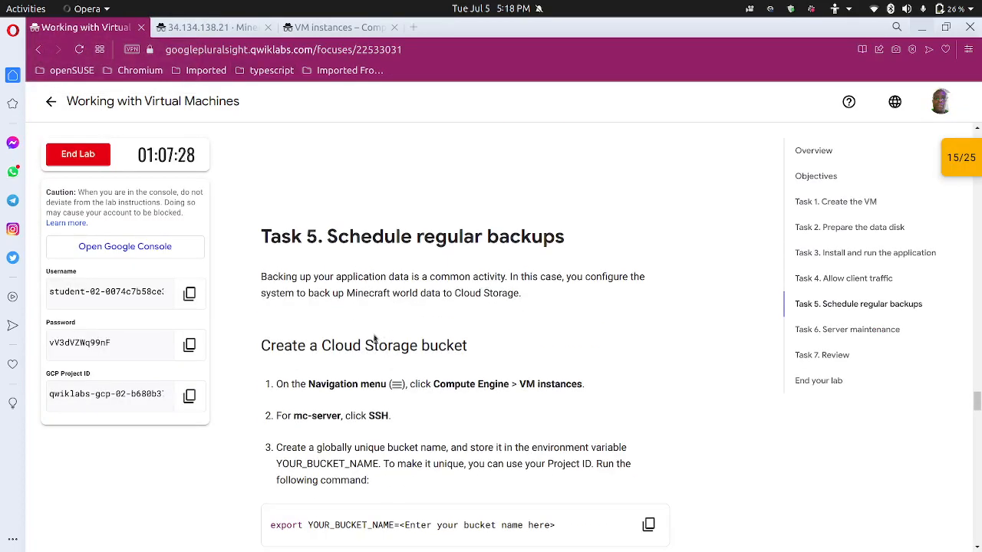
{"action": "scroll", "coordinate": [374, 337], "scroll_direction": "down", "scroll_amount": 5}
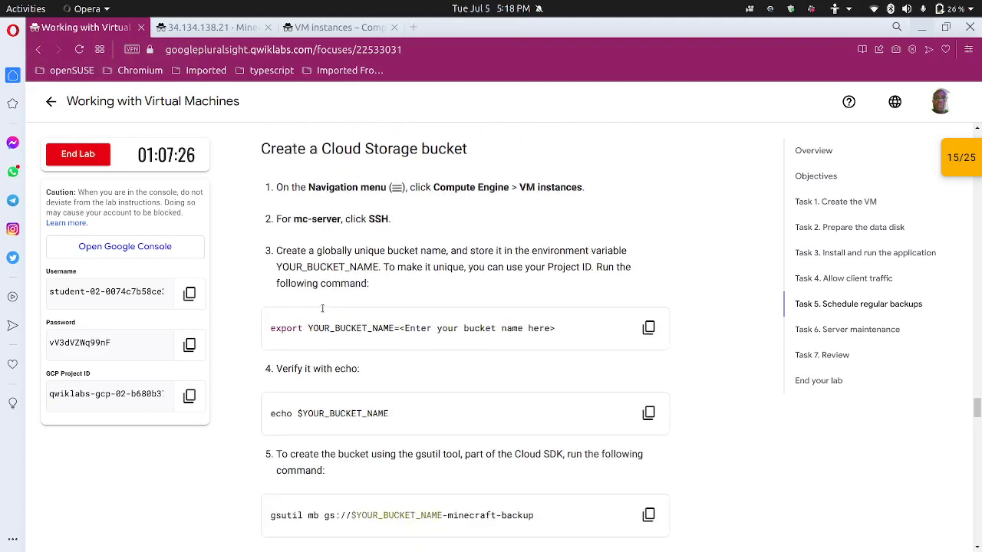
{"action": "scroll", "coordinate": [322, 308], "scroll_direction": "down", "scroll_amount": 1}
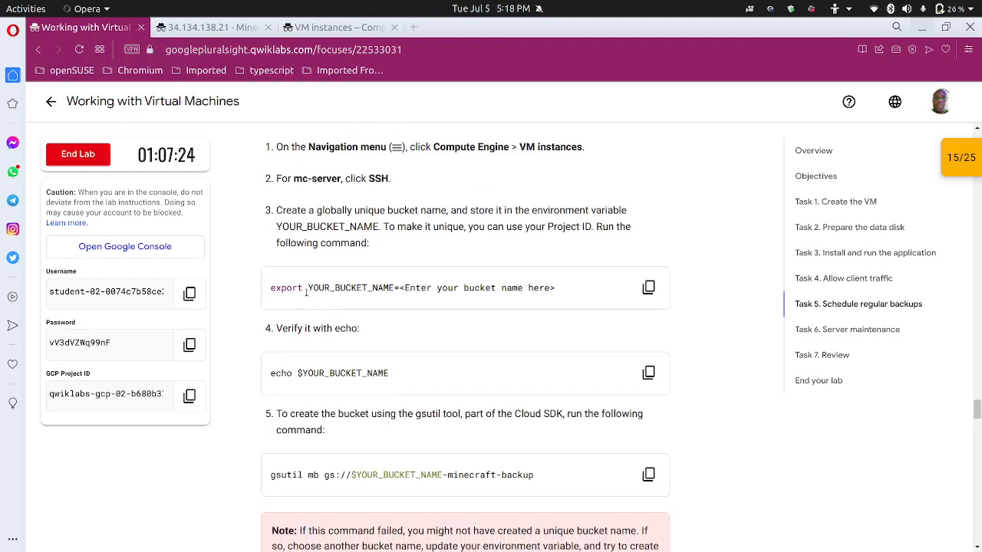
{"action": "left_click", "coordinate": [182, 396]}
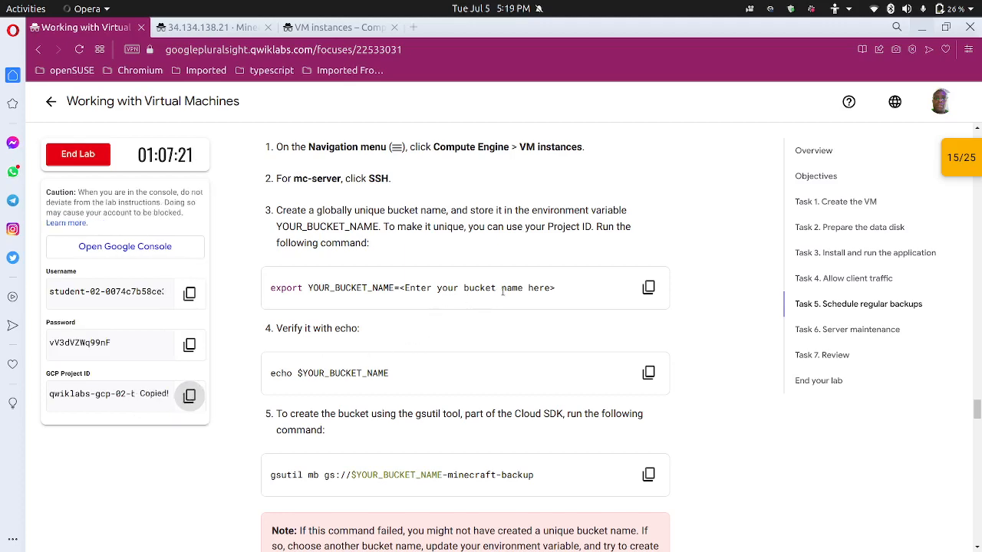
Open an SSH-in-browser session to mc-server, resize its window and dismiss the IAP tunnel notice.
{"action": "left_click", "coordinate": [337, 27]}
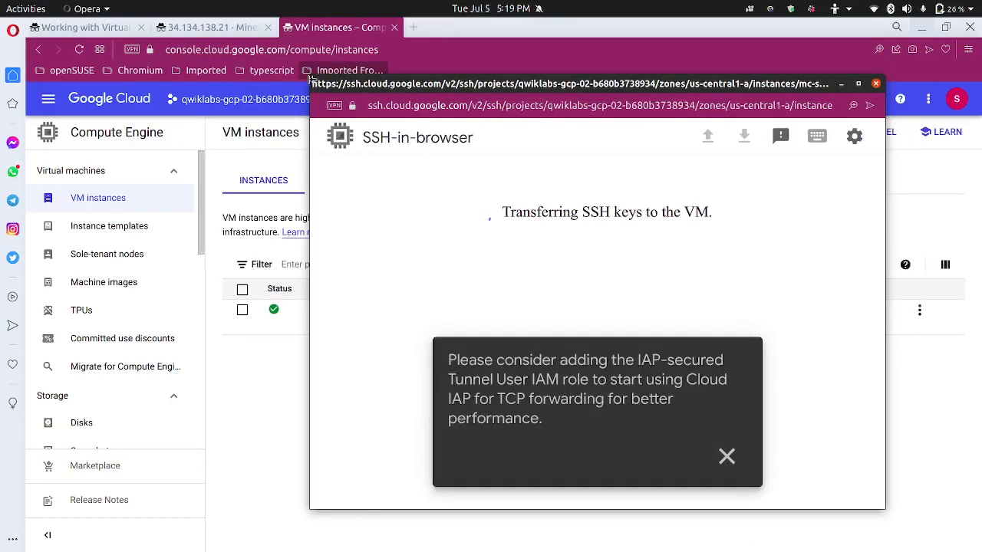
{"action": "left_click_drag", "start_coordinate": [270, 168], "coordinate": [242, 169]}
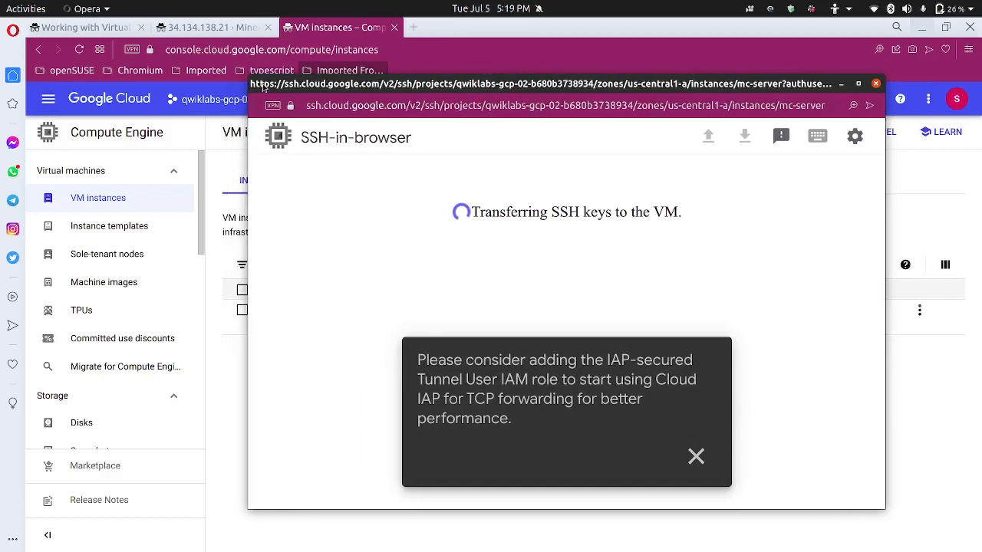
{"action": "left_click_drag", "start_coordinate": [263, 81], "coordinate": [170, 170]}
{"action": "left_click", "coordinate": [657, 455]}
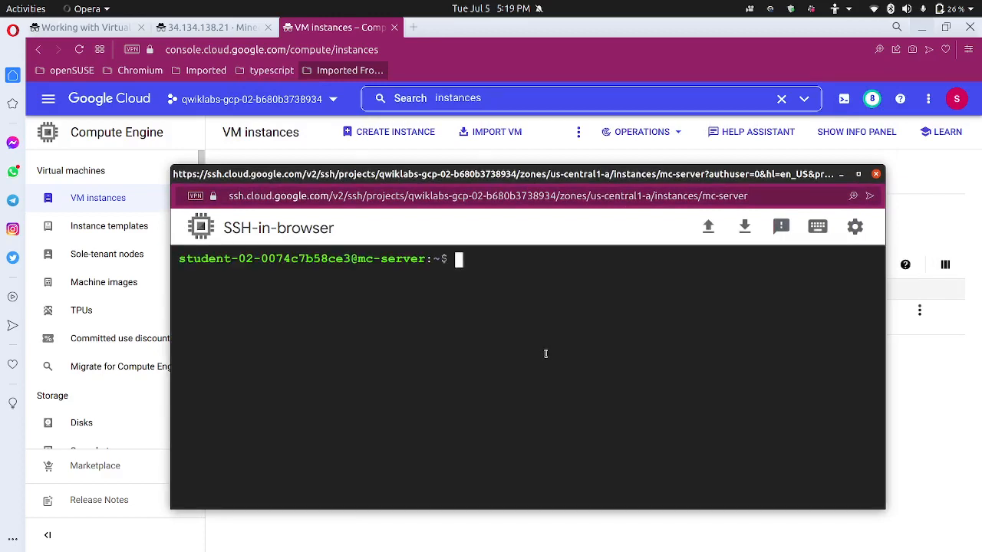
Export the environment variable YOUR_BUCKET_NAME with the copied project ID "qwiklabs-gcp-02-b680b3738934" in the SSH session.
{"action": "type", "text": "export Y"}
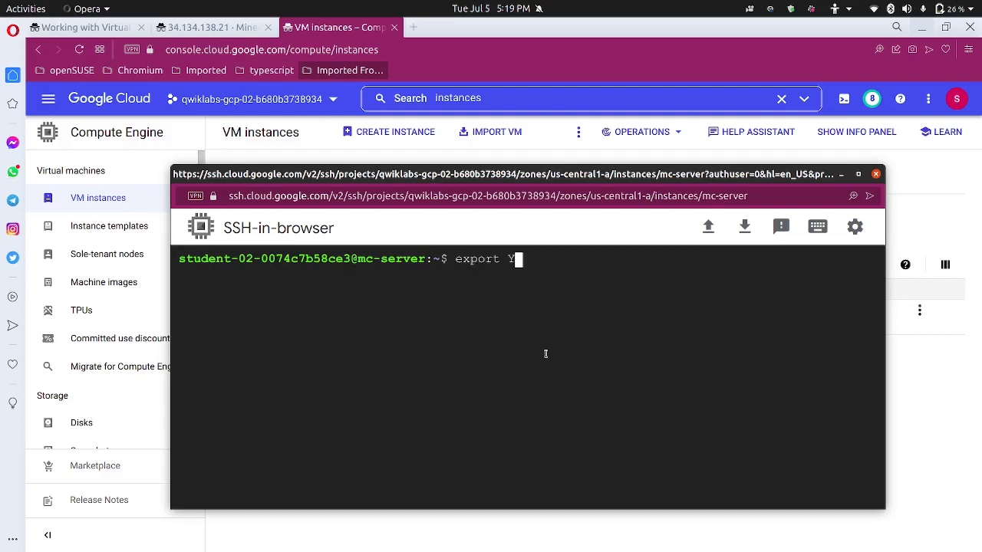
{"action": "type", "text": "OUR_BUC"}
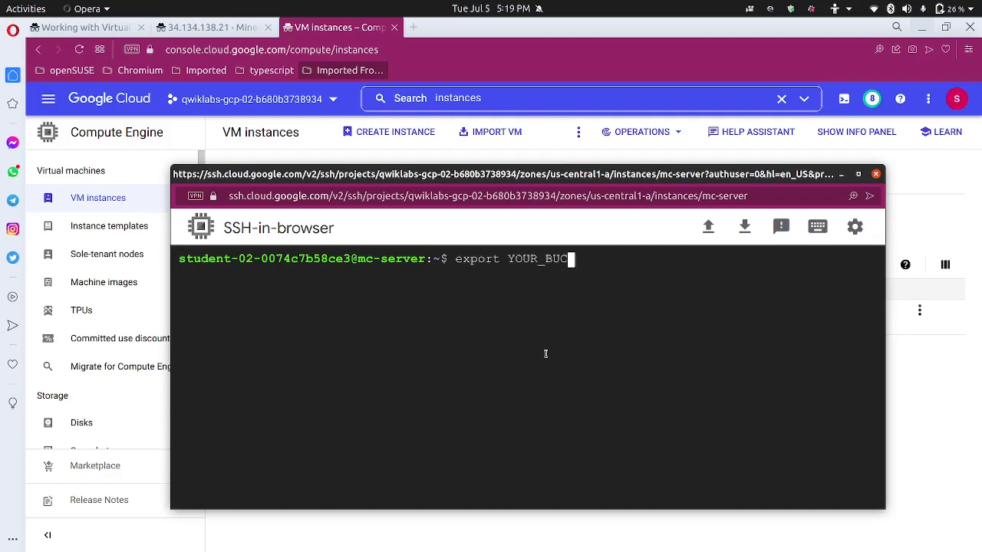
{"action": "type", "text": "KET_NAM"}
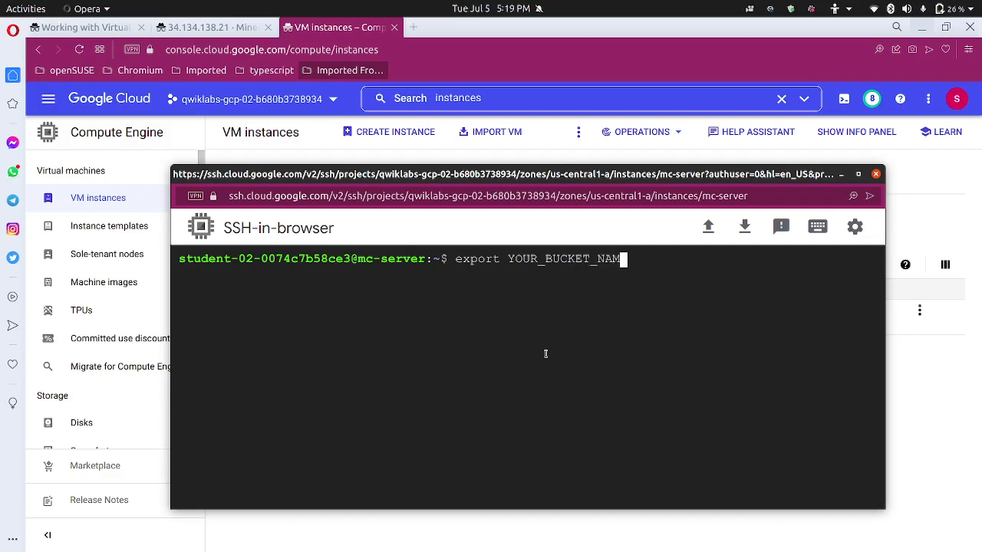
{"action": "type", "text": "E=\""}
{"action": "key", "text": "ctrl+v"}
{"action": "type", "text": "\""}
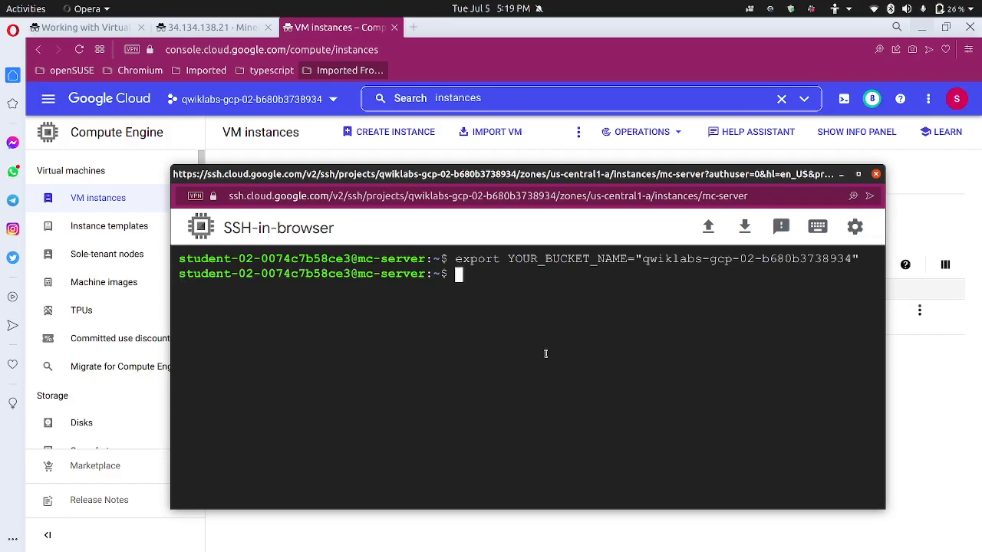
Return to the lab instructions and copy the gsutil mb gs://$YOUR_BUCKET_NAME-minecraft-backup command.
{"action": "left_click", "coordinate": [53, 23]}
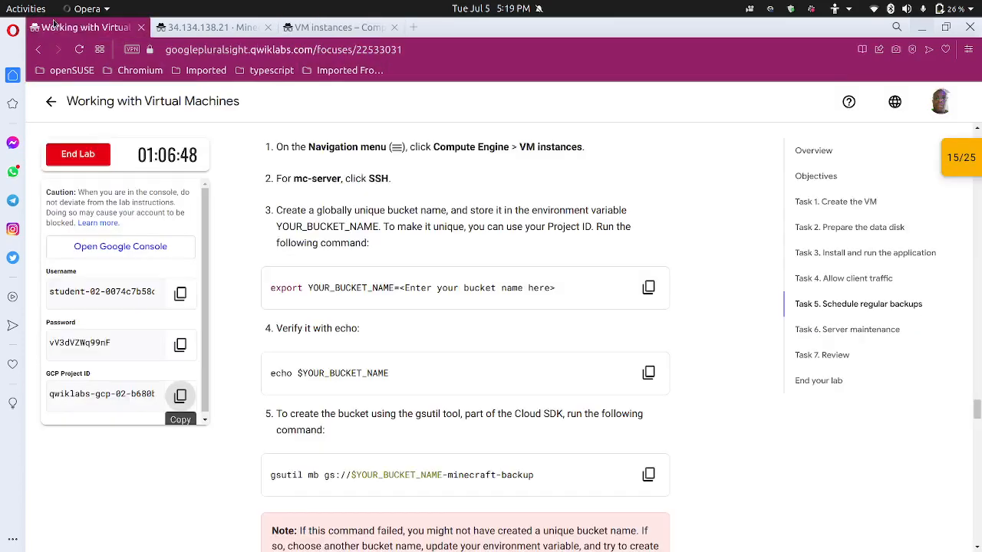
{"action": "scroll", "coordinate": [397, 363], "scroll_direction": "down", "scroll_amount": 2}
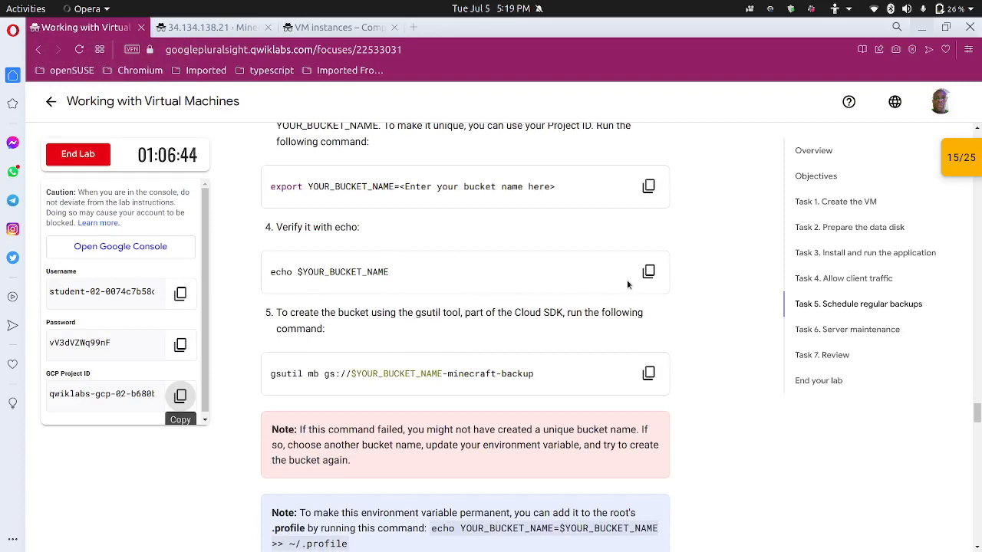
{"action": "scroll", "coordinate": [499, 300], "scroll_direction": "down", "scroll_amount": 1}
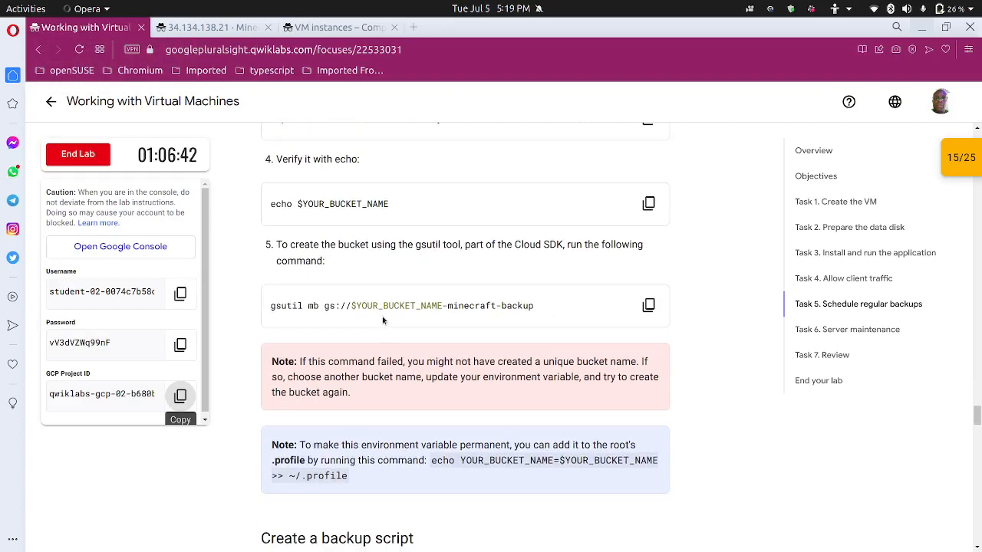
{"action": "left_click", "coordinate": [648, 305]}
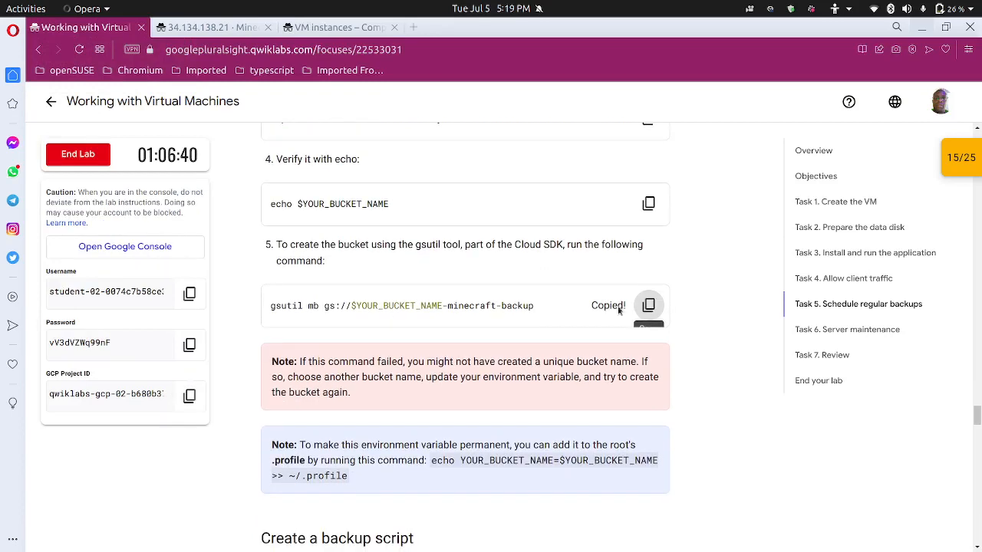
Switch back to the mc-server SSH session and verify the bucket name variable with echo $YOUR_BUCKET_NAME.
{"action": "mouse_move", "coordinate": [574, 549]}
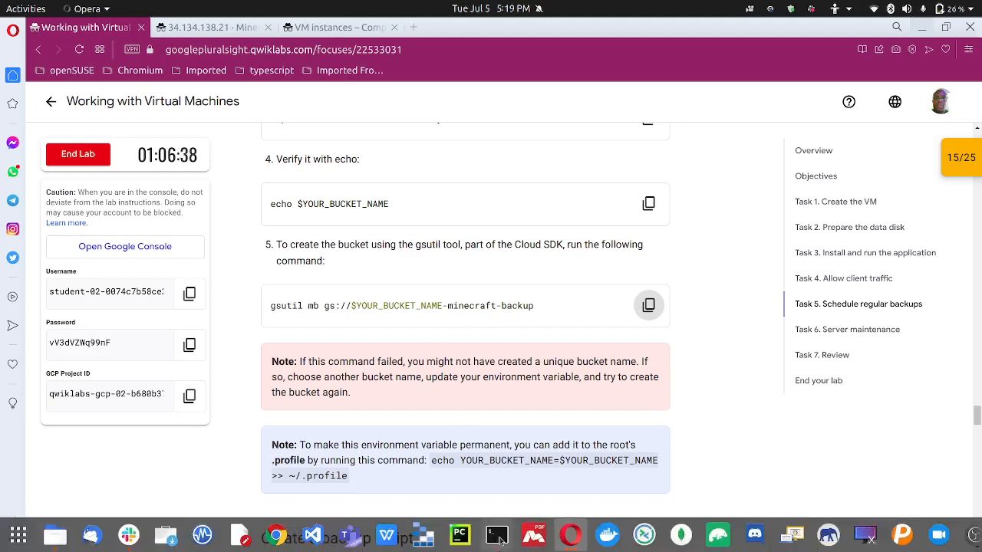
{"action": "left_click", "coordinate": [574, 533]}
{"action": "left_click", "coordinate": [686, 456]}
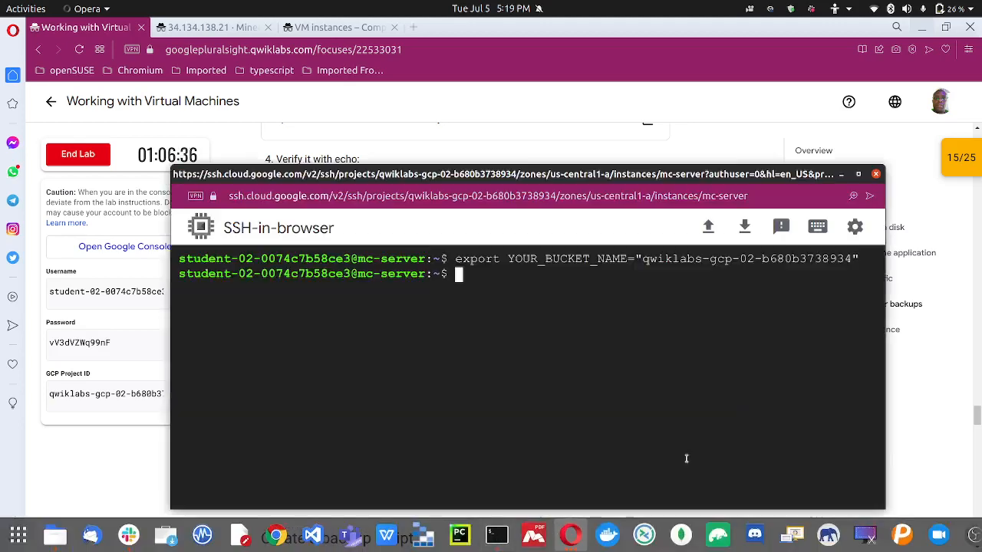
{"action": "type", "text": "EH"}
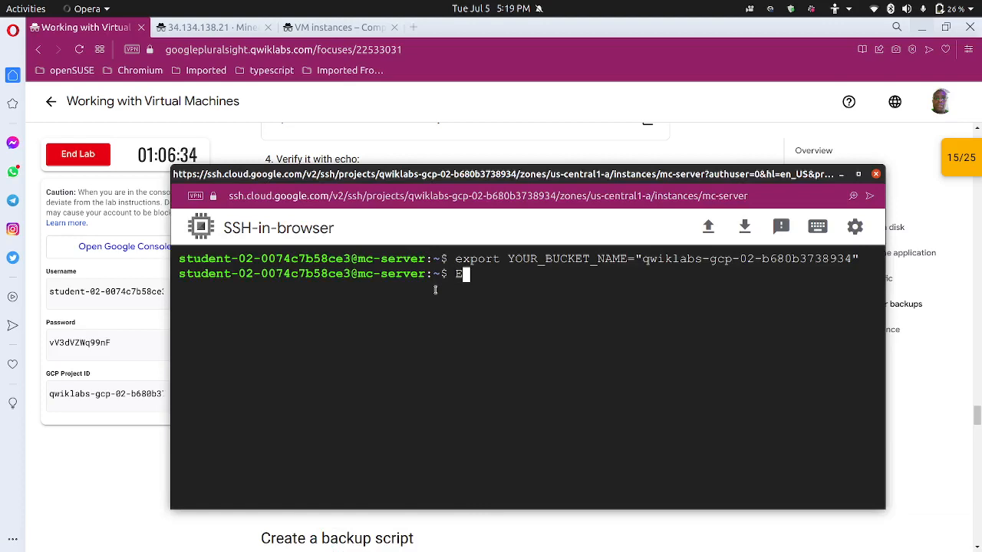
{"action": "key", "text": "BackSpace"}
{"action": "key", "text": "BackSpace"}
{"action": "type", "text": "cho"}
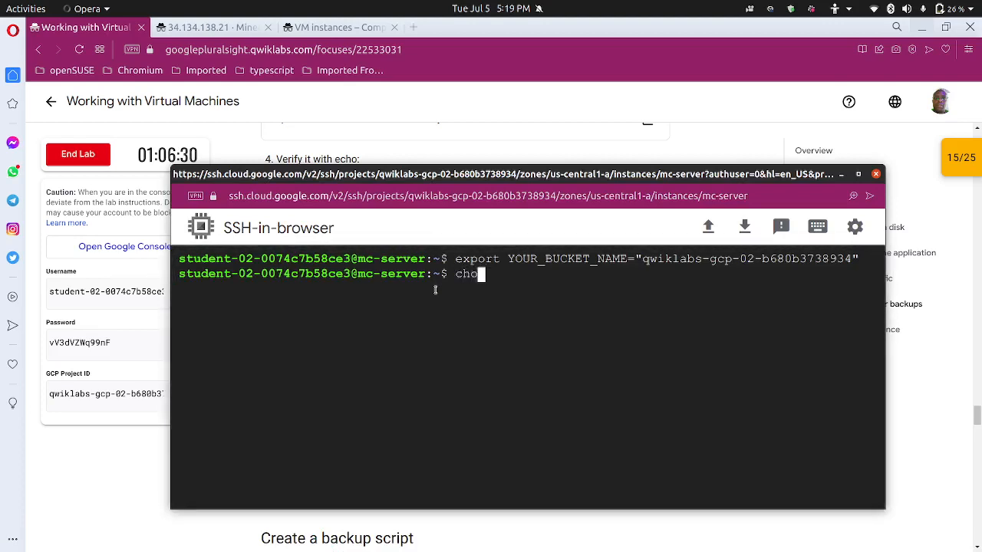
{"action": "key", "text": "BackSpace"}
{"action": "key", "text": "BackSpace"}
{"action": "type", "text": "echo $"}
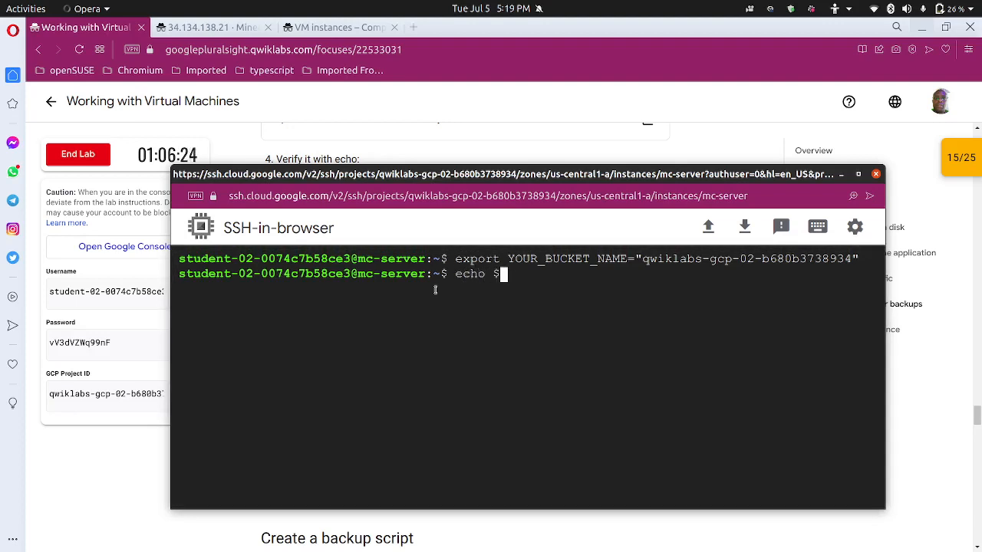
{"action": "type", "text": "YOUR_BUKC"}
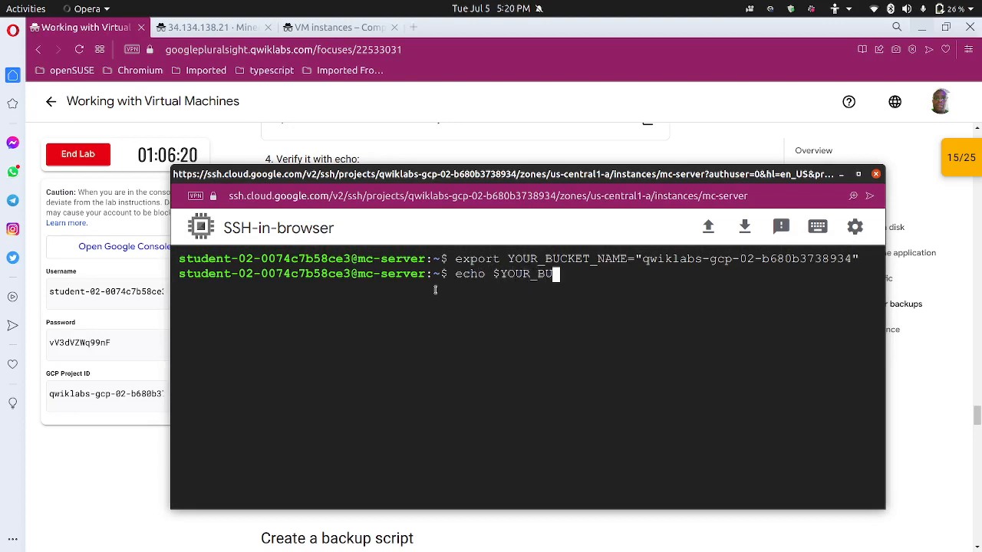
{"action": "key", "text": "BackSpace"}
{"action": "key", "text": "BackSpace"}
{"action": "type", "text": "CKET"}
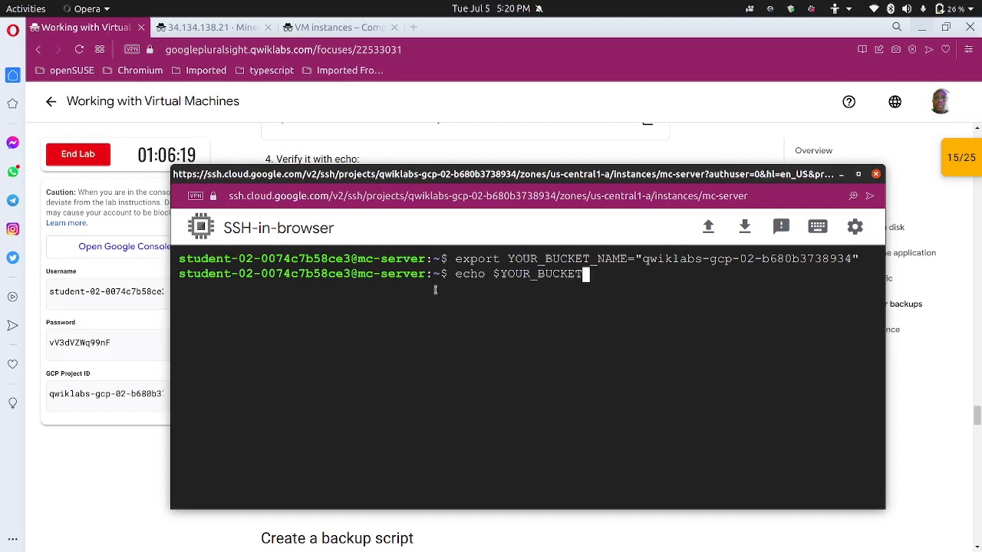
{"action": "type", "text": "_NAME"}
{"action": "key", "text": "Return"}
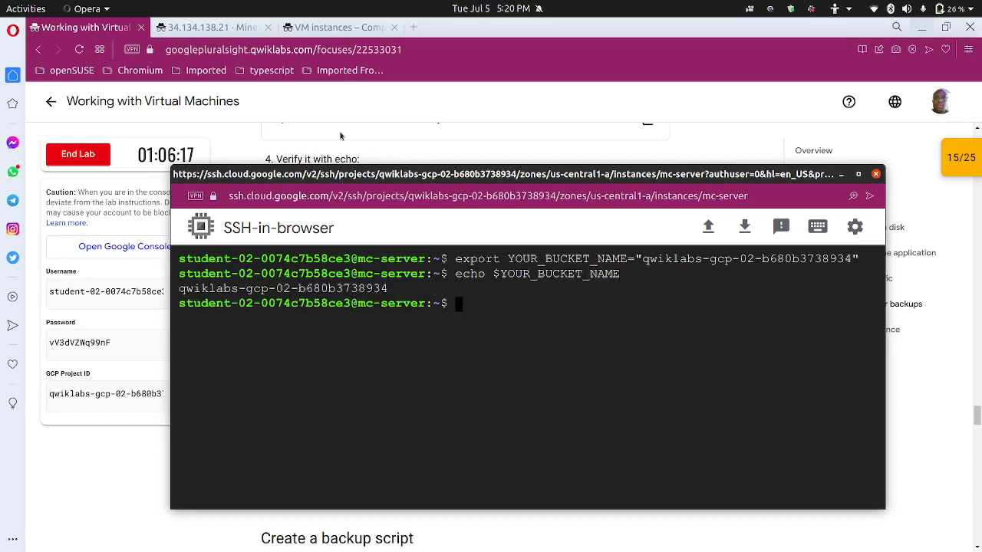
Create the backup bucket by running gsutil mb gs://$YOUR_BUCKET_NAME-minecraft-backup in the SSH session, then return to the lab instructions.
{"action": "key", "text": "ctrl+v"}
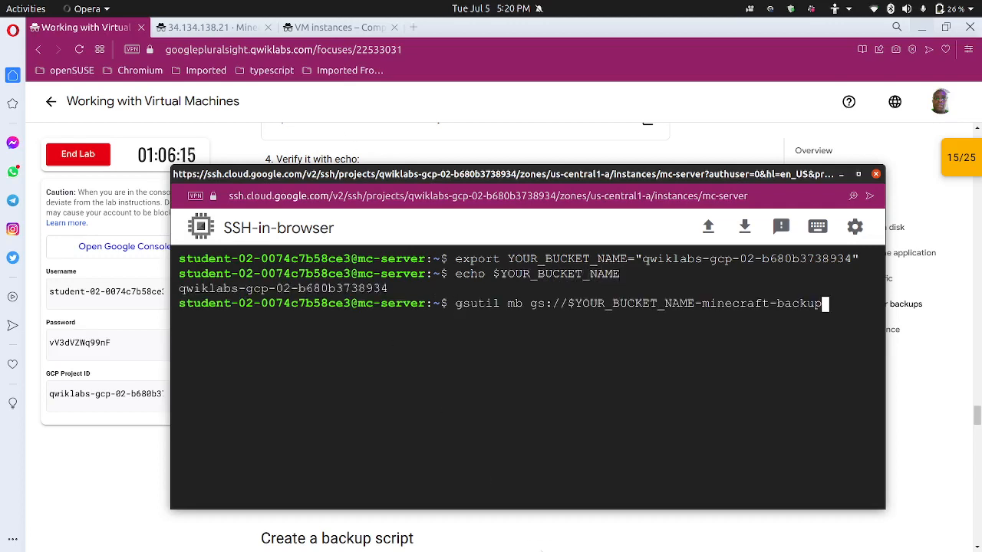
{"action": "key", "text": "Return"}
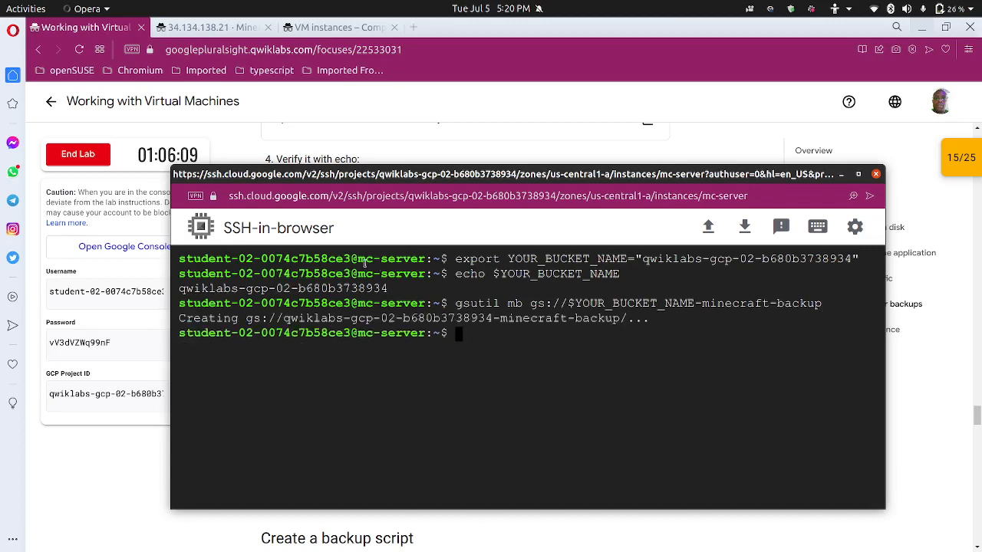
{"action": "left_click", "coordinate": [458, 127]}
Copy the cd /home/minecraft command from the backup script section and run it in the mc-server SSH session.
{"action": "scroll", "coordinate": [469, 376], "scroll_direction": "down", "scroll_amount": 5}
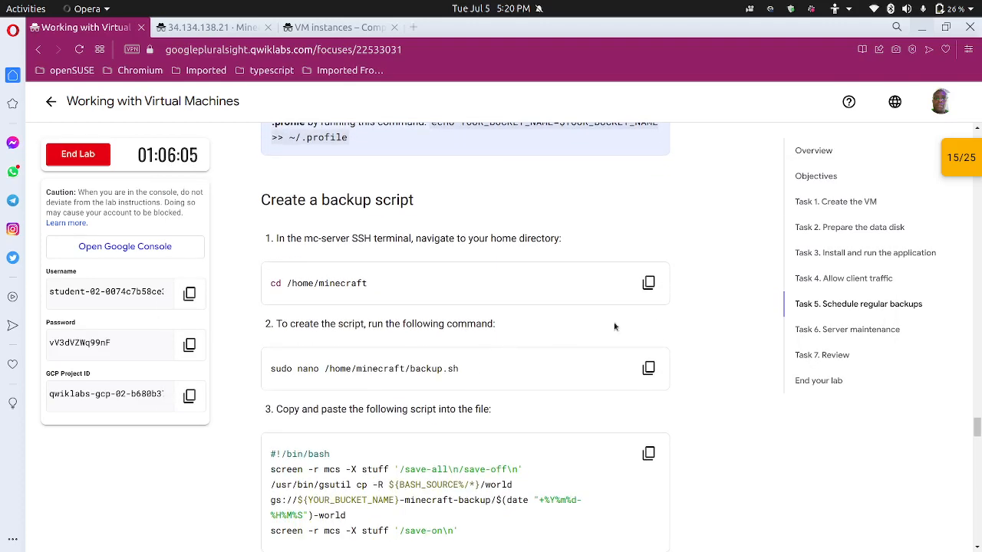
{"action": "scroll", "coordinate": [618, 293], "scroll_direction": "up", "scroll_amount": 1}
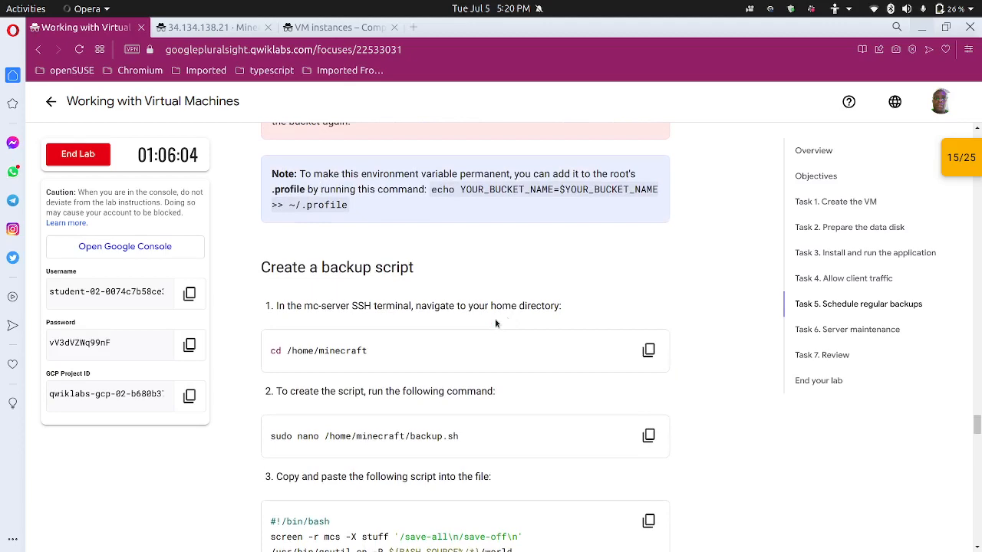
{"action": "left_click", "coordinate": [648, 350]}
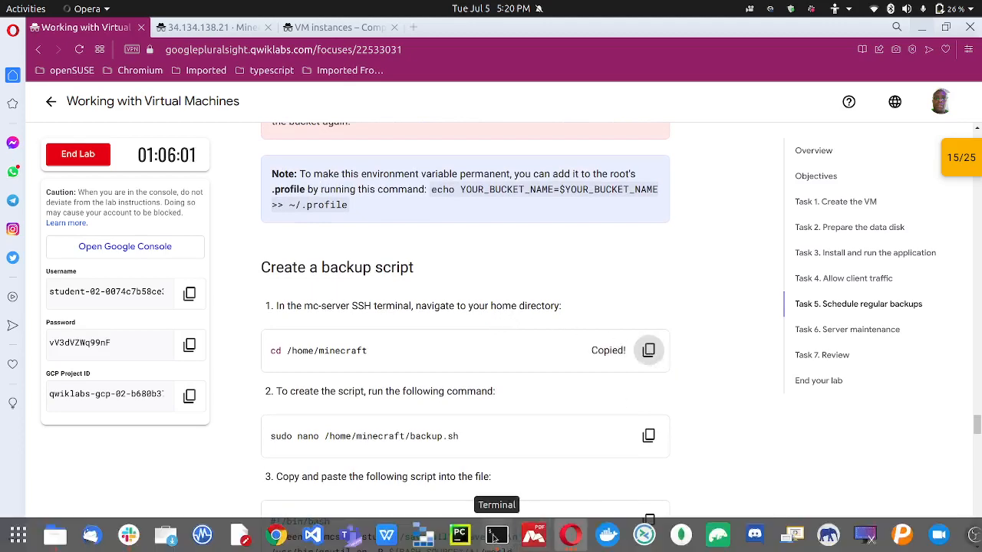
{"action": "left_click", "coordinate": [497, 538]}
{"action": "left_click", "coordinate": [678, 515]}
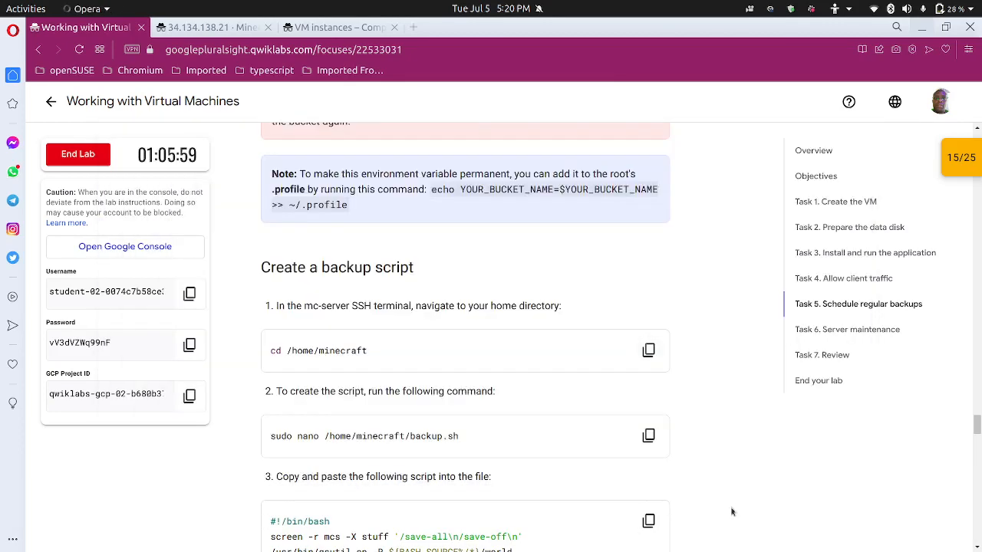
{"action": "left_click", "coordinate": [581, 533]}
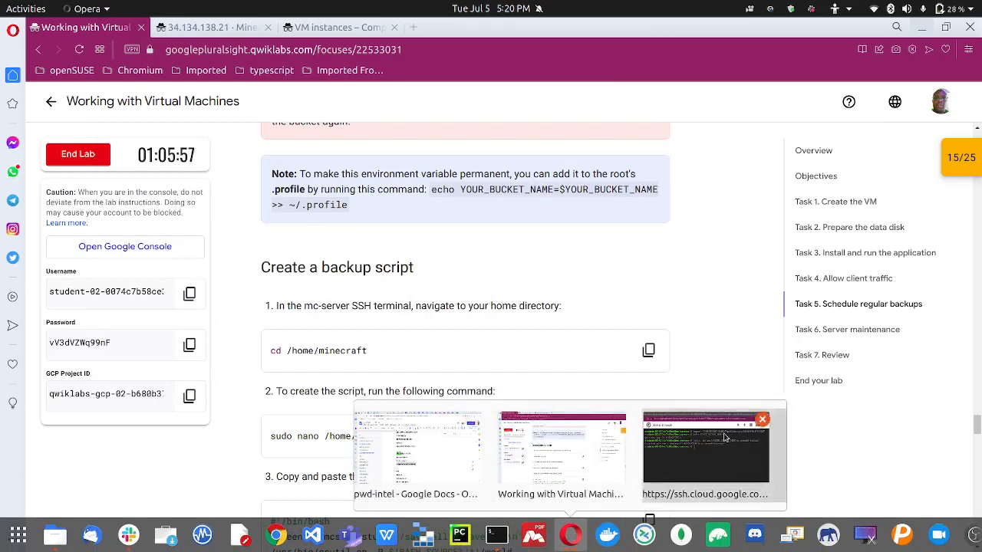
{"action": "left_click", "coordinate": [706, 448]}
{"action": "key", "text": "ctrl+v"}
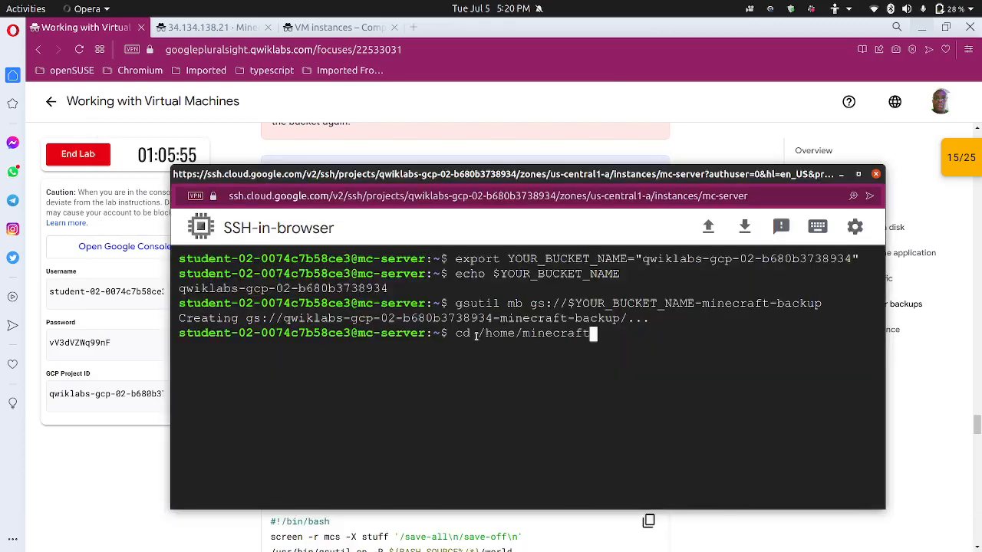
{"action": "key", "text": "Return"}
Copy sudo nano /home/minecraft/backup.sh from the lab instructions and run it in the SSH session to open the new script file.
{"action": "left_click", "coordinate": [152, 473]}
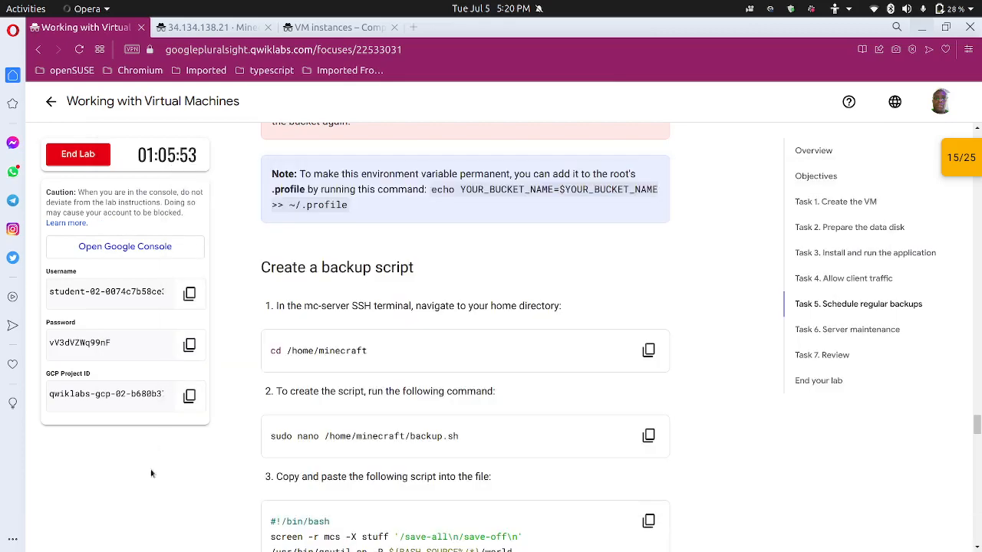
{"action": "scroll", "coordinate": [397, 425], "scroll_direction": "down", "scroll_amount": 1}
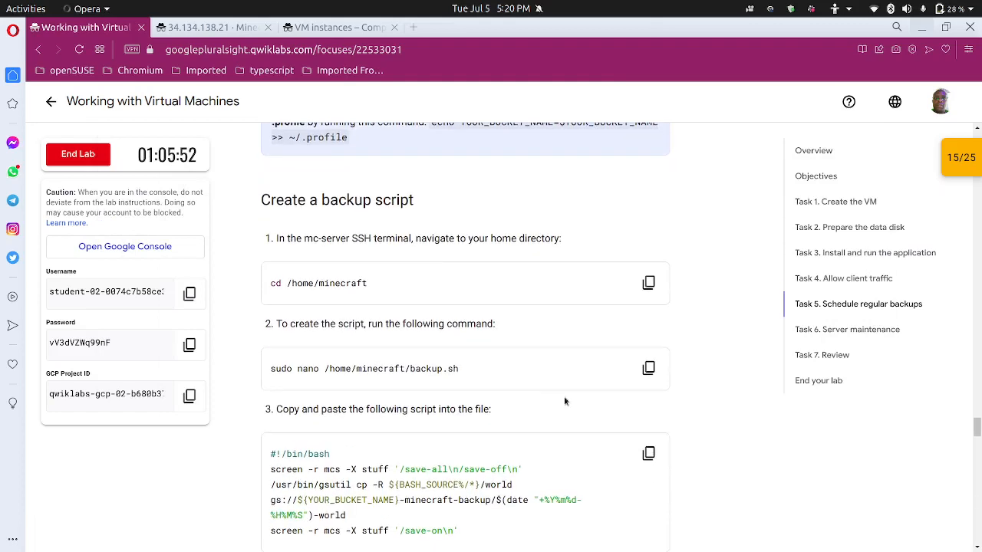
{"action": "left_click", "coordinate": [648, 368]}
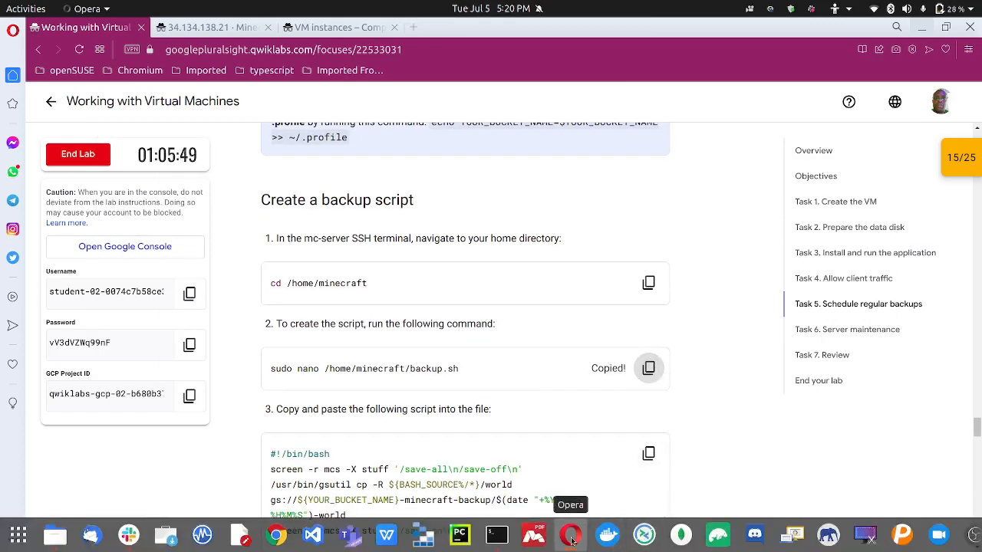
{"action": "mouse_move", "coordinate": [570, 535]}
{"action": "left_click", "coordinate": [653, 454]}
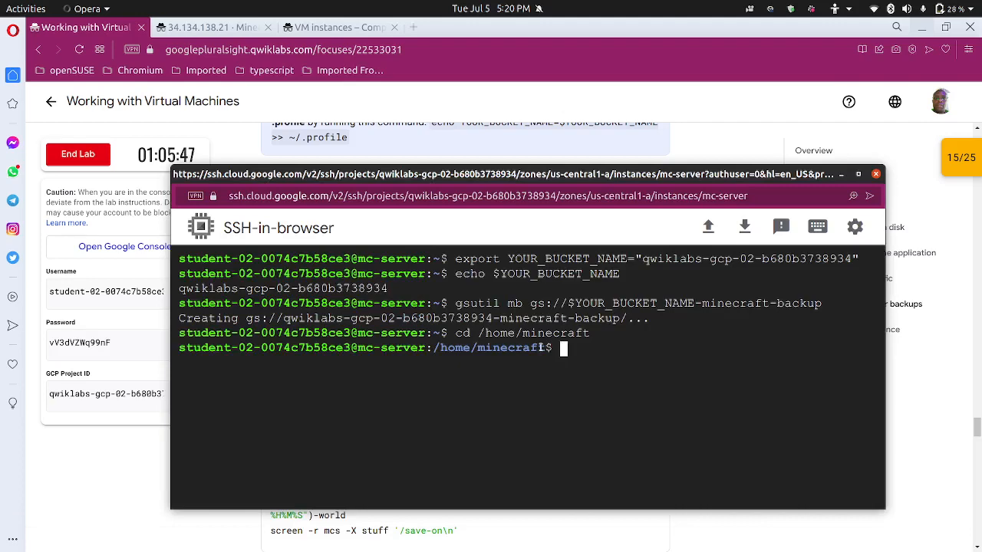
{"action": "key", "text": "ctrl+v"}
{"action": "key", "text": "Return"}
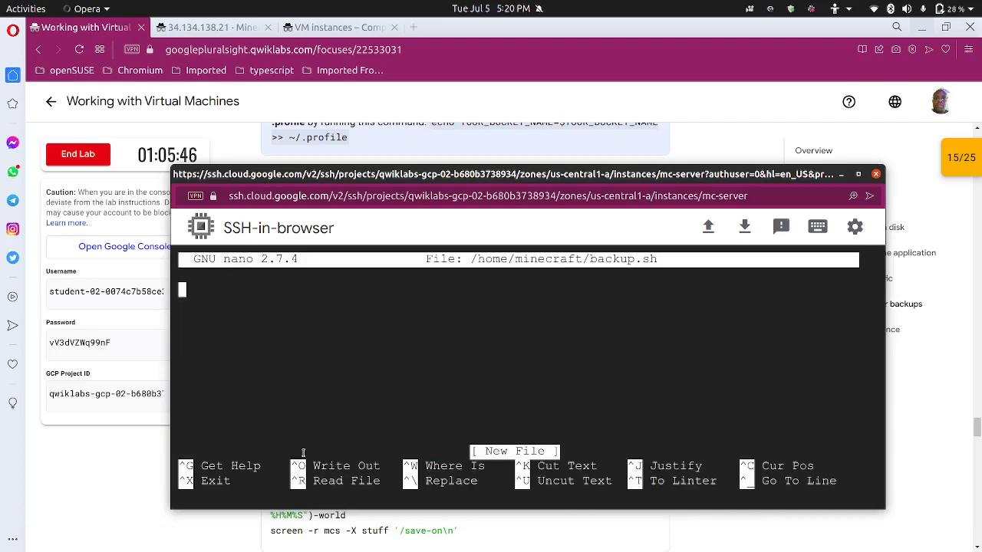
Return to the lab instructions and copy the bash backup script given for backup.sh.
{"action": "left_click", "coordinate": [151, 457]}
{"action": "scroll", "coordinate": [452, 353], "scroll_direction": "down", "scroll_amount": 3}
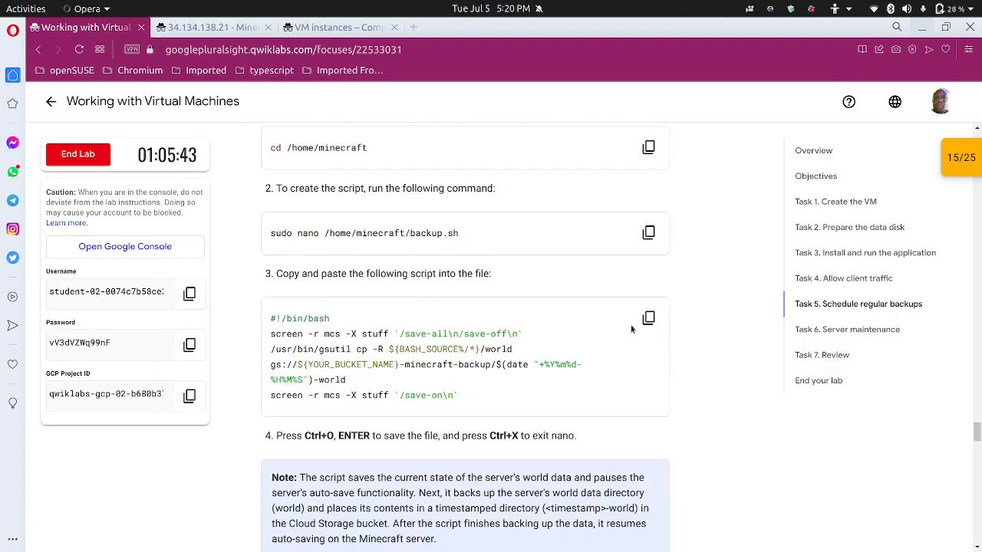
{"action": "left_click", "coordinate": [648, 321]}
{"action": "scroll", "coordinate": [438, 361], "scroll_direction": "down", "scroll_amount": 2}
{"action": "scroll", "coordinate": [438, 343], "scroll_direction": "up", "scroll_amount": 1}
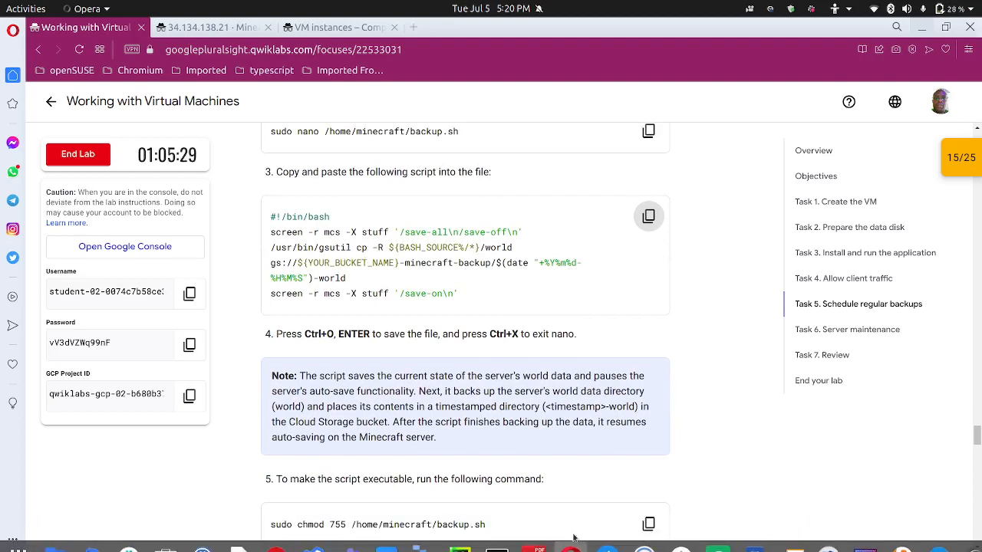
Switch back to the SSH session, paste the backup script into nano, save it as /home/minecraft/backup.sh and exit the editor.
{"action": "mouse_move", "coordinate": [570, 548]}
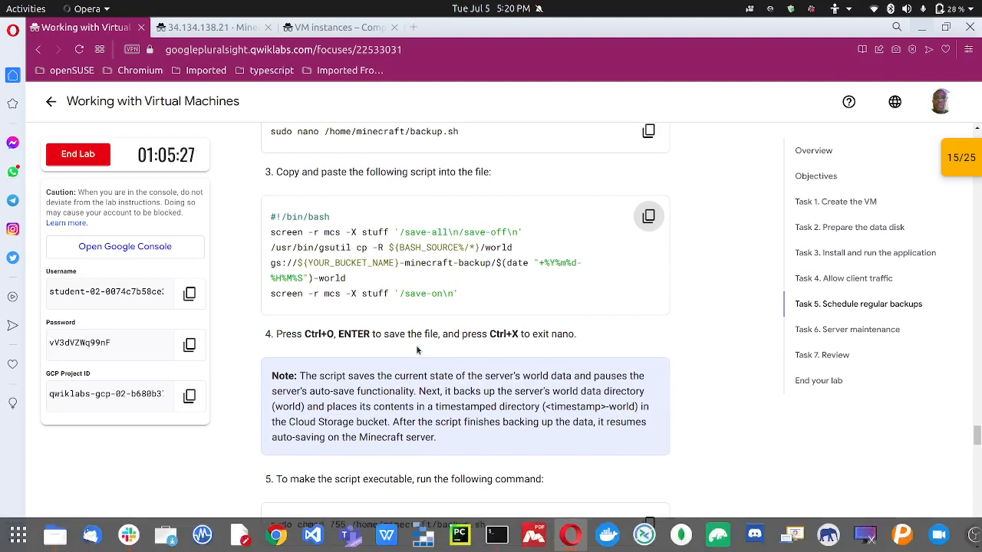
{"action": "left_click", "coordinate": [496, 535]}
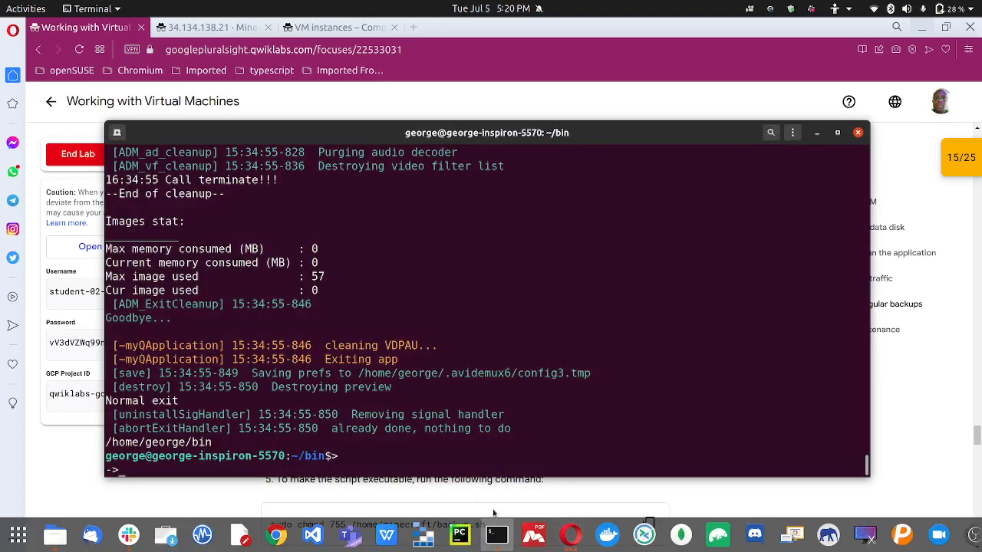
{"action": "left_click", "coordinate": [184, 530]}
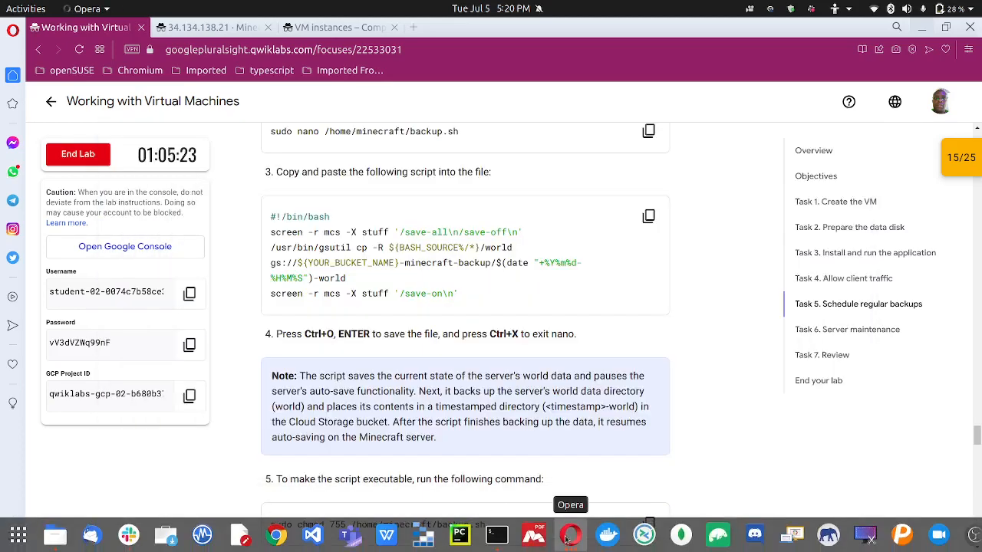
{"action": "left_click", "coordinate": [571, 535]}
{"action": "left_click", "coordinate": [670, 441]}
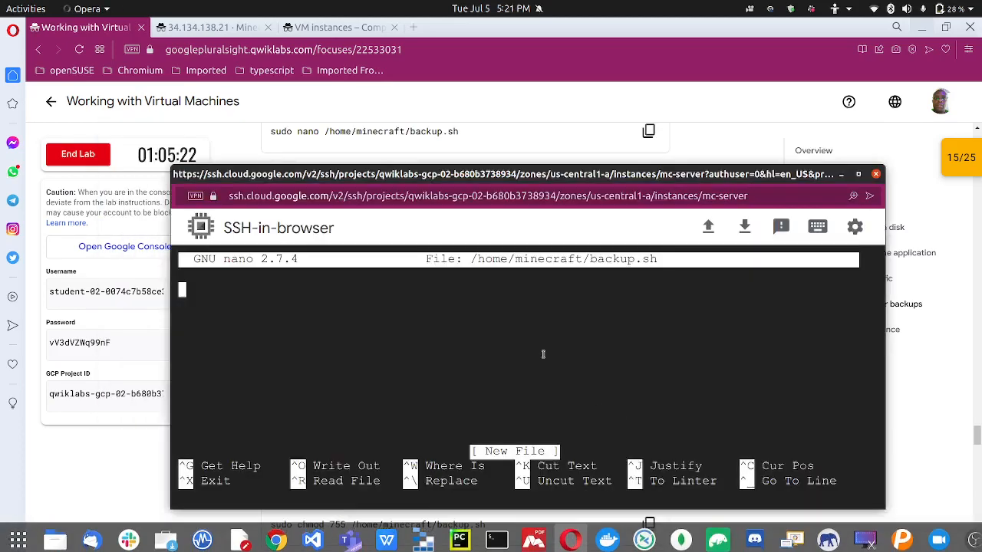
{"action": "right_click", "coordinate": [468, 317]}
{"action": "left_click", "coordinate": [491, 391]}
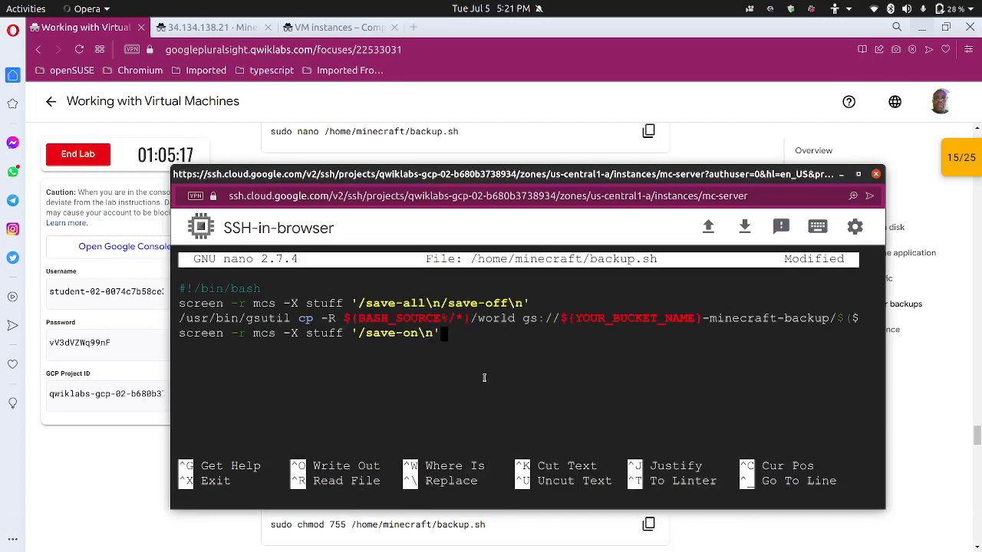
{"action": "key", "text": "ctrl+o"}
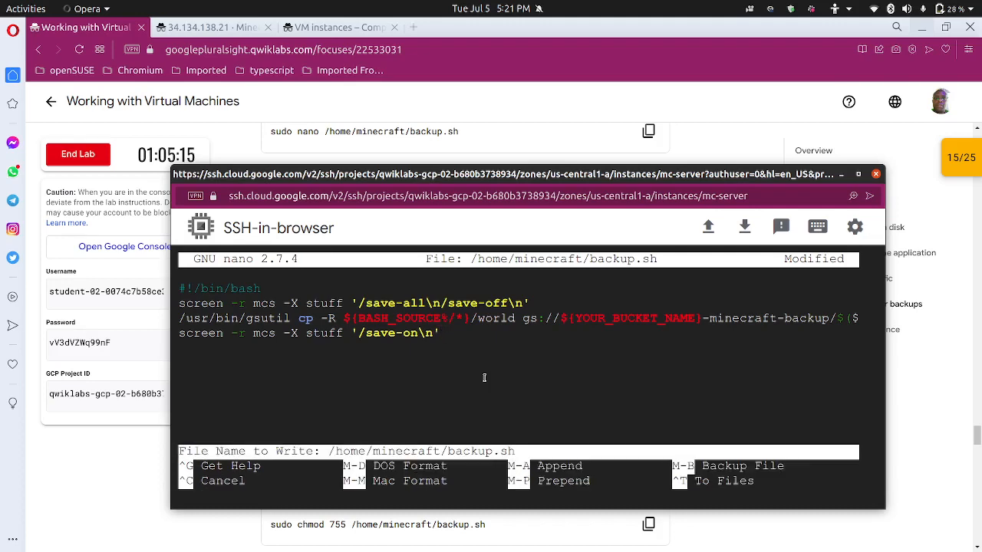
{"action": "key", "text": "Return"}
{"action": "key", "text": "ctrl+x"}
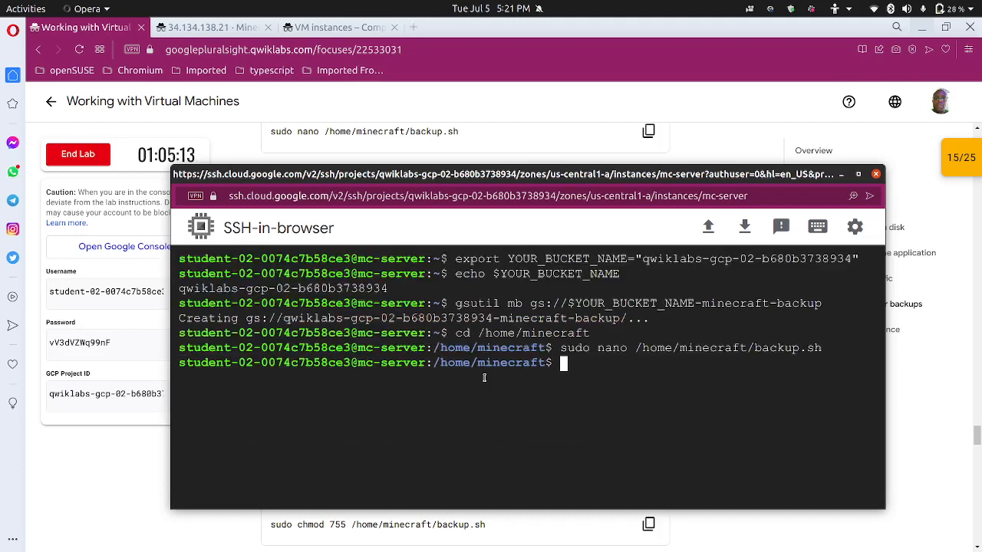
Make the script executable by copying sudo chmod 755 /home/minecraft/backup.sh from the lab instructions and running it in the SSH session.
{"action": "left_click", "coordinate": [147, 476]}
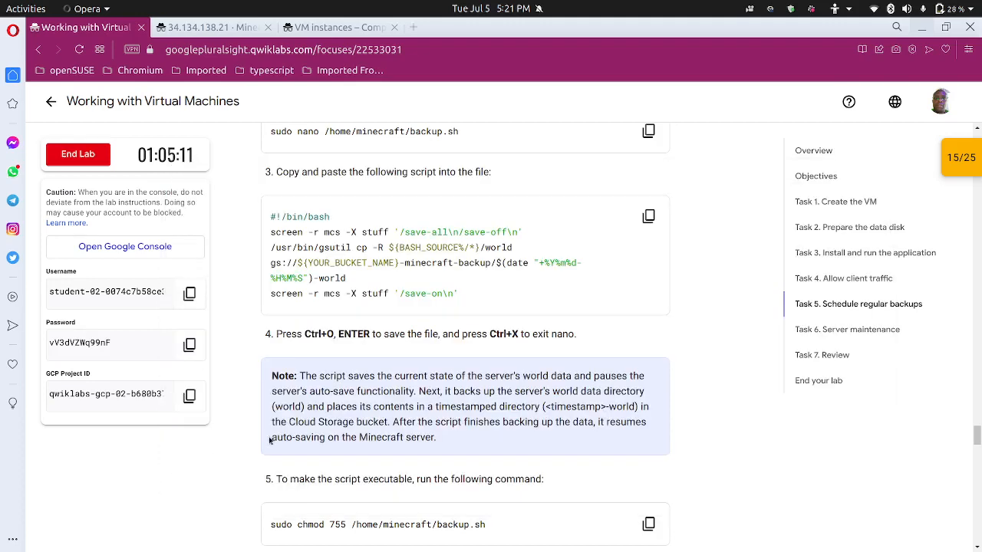
{"action": "scroll", "coordinate": [307, 399], "scroll_direction": "down", "scroll_amount": 3}
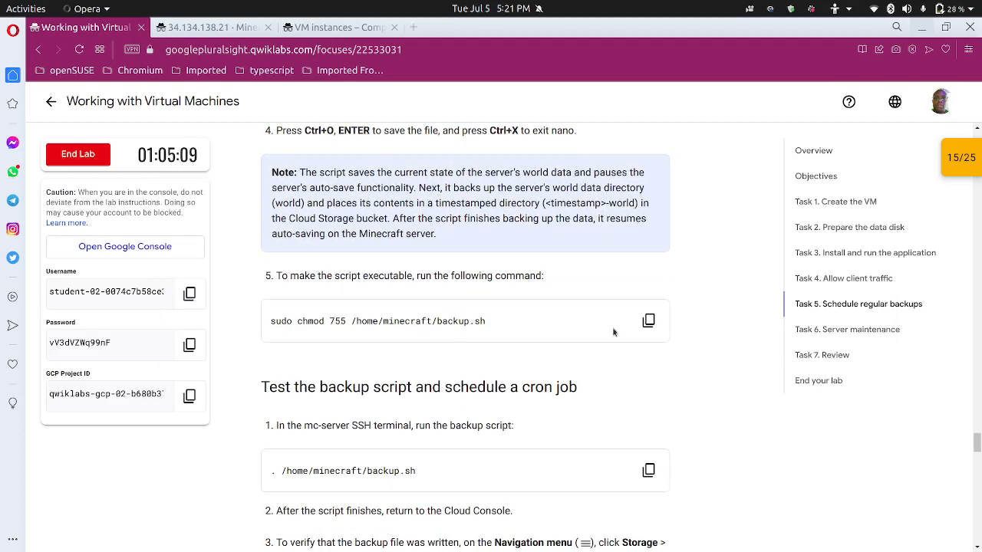
{"action": "left_click", "coordinate": [648, 321]}
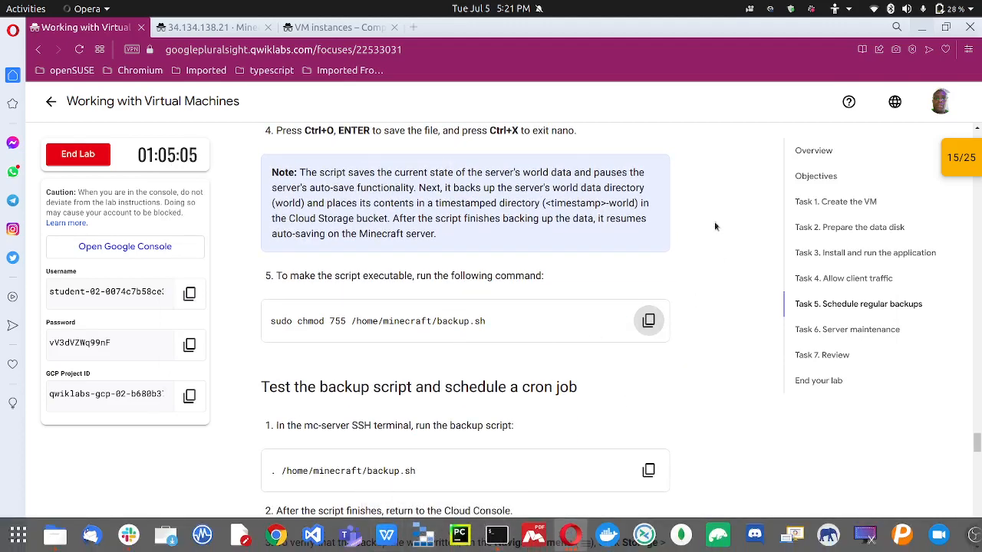
{"action": "left_click", "coordinate": [770, 9]}
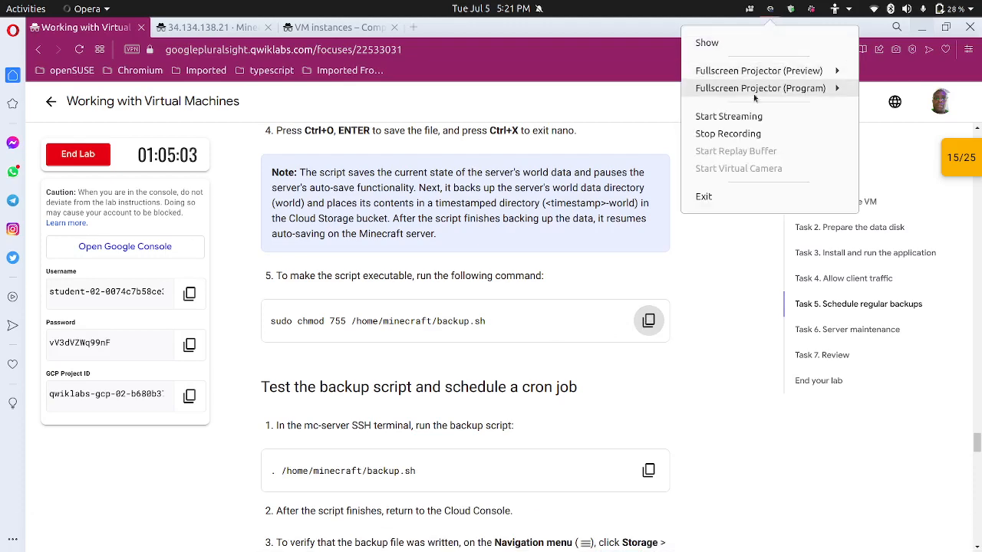
{"action": "left_click", "coordinate": [728, 134]}
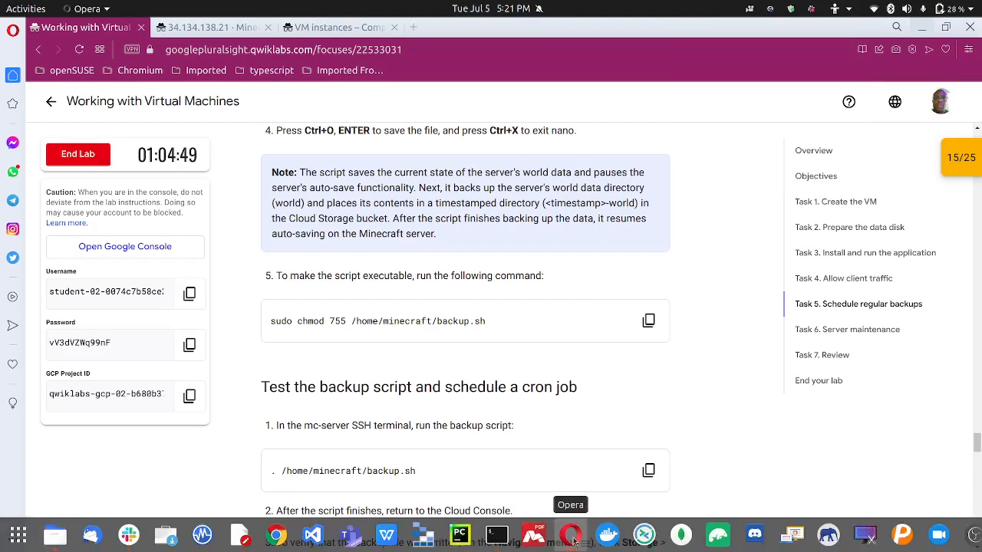
{"action": "left_click", "coordinate": [570, 537]}
{"action": "left_click", "coordinate": [717, 452]}
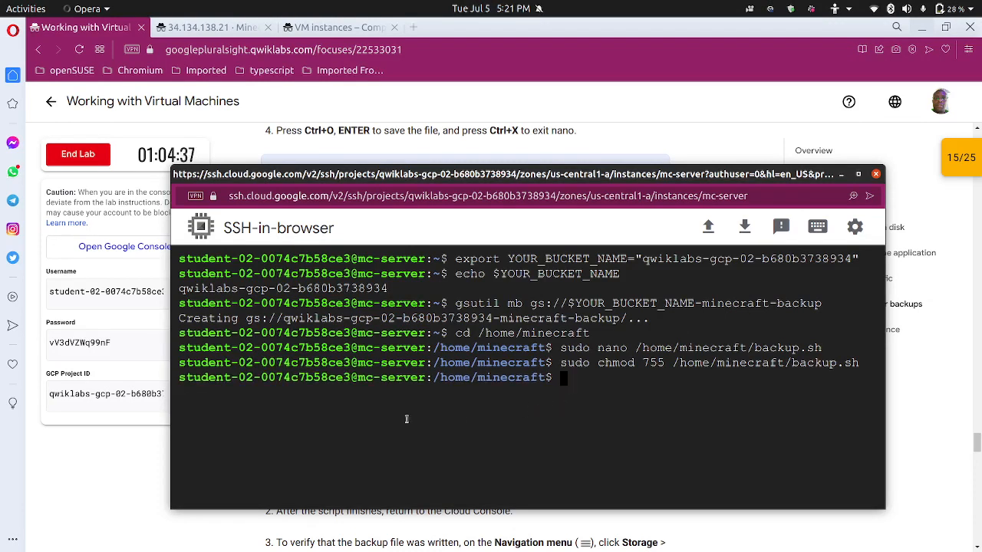
Test the backup script by copying . /home/minecraft/backup.sh from the lab instructions and running it in the SSH session.
{"action": "left_click", "coordinate": [86, 476]}
{"action": "scroll", "coordinate": [309, 425], "scroll_direction": "down", "scroll_amount": 3}
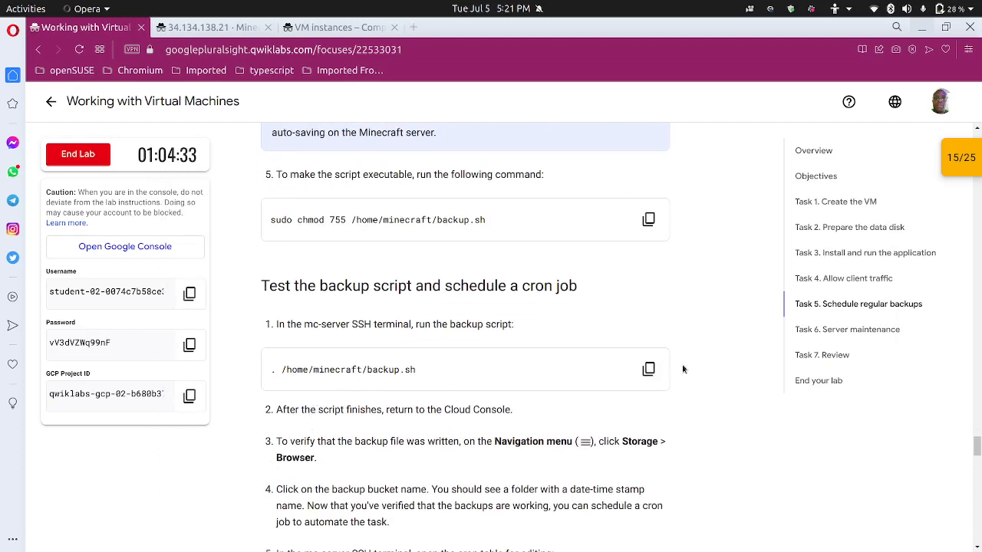
{"action": "left_click", "coordinate": [649, 371]}
{"action": "mouse_move", "coordinate": [484, 547]}
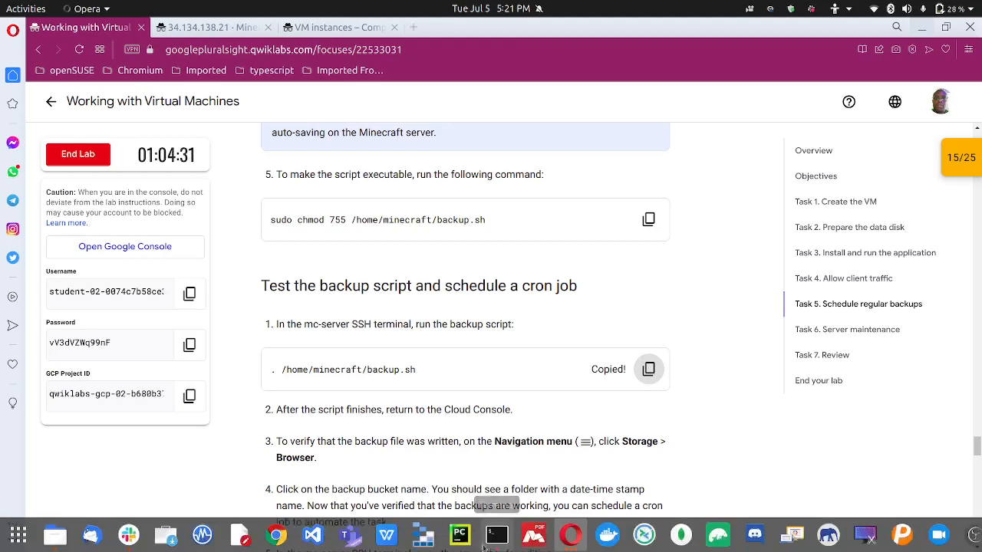
{"action": "mouse_move", "coordinate": [570, 534]}
{"action": "left_click", "coordinate": [701, 460]}
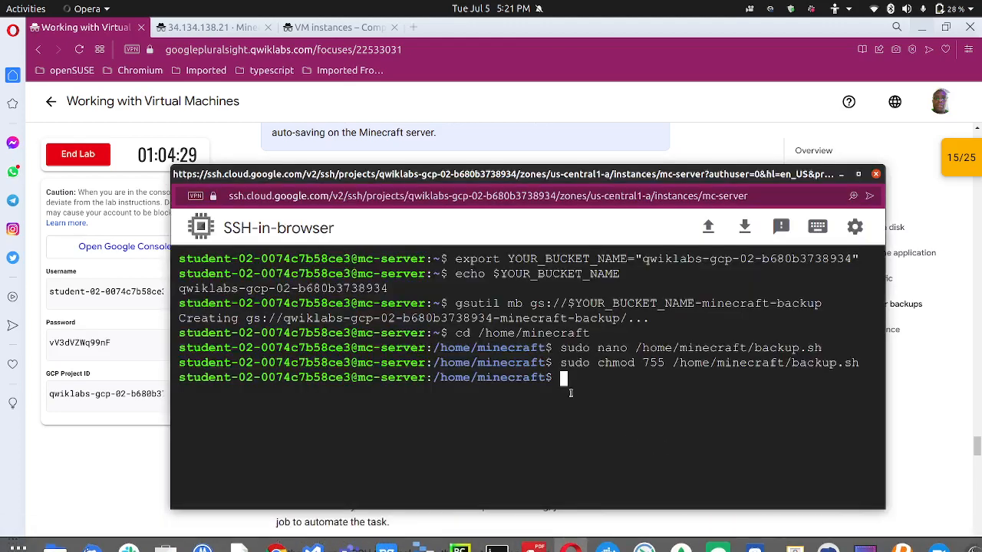
{"action": "key", "text": "ctrl+v"}
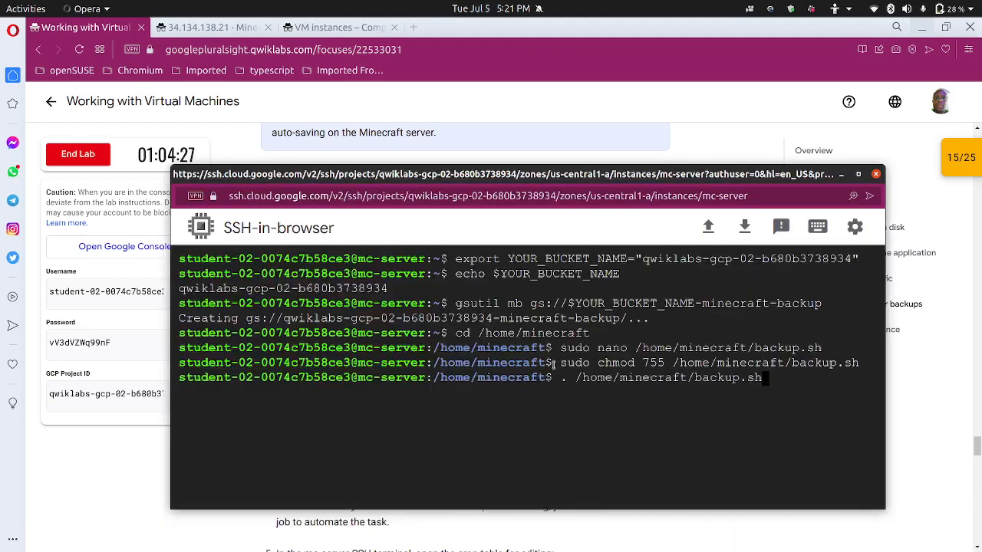
{"action": "key", "text": "Return"}
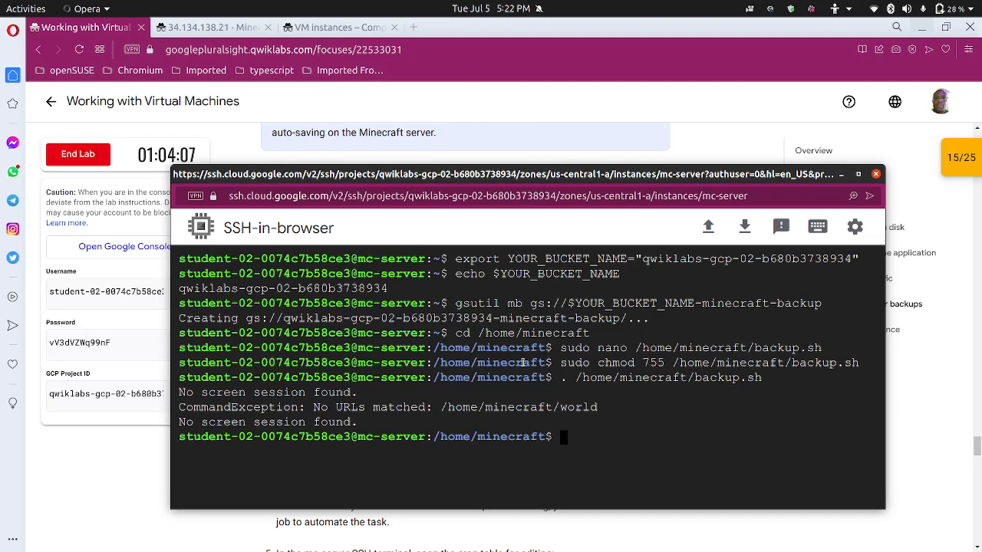
Recheck the backup script section of the lab instructions, and list the files in /home/minecraft in the SSH session.
{"action": "left_click", "coordinate": [163, 463]}
{"action": "scroll", "coordinate": [375, 357], "scroll_direction": "up", "scroll_amount": 3}
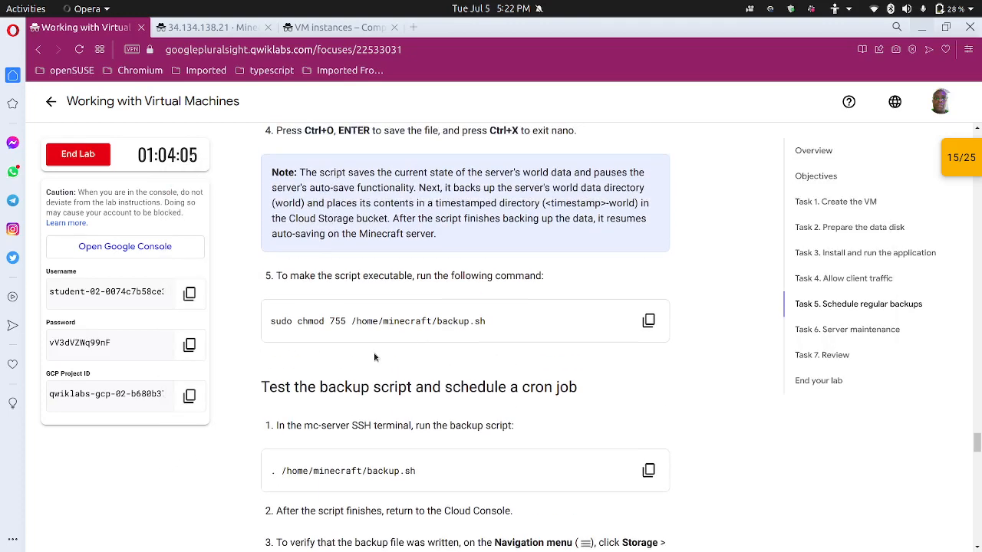
{"action": "scroll", "coordinate": [374, 357], "scroll_direction": "up", "scroll_amount": 5}
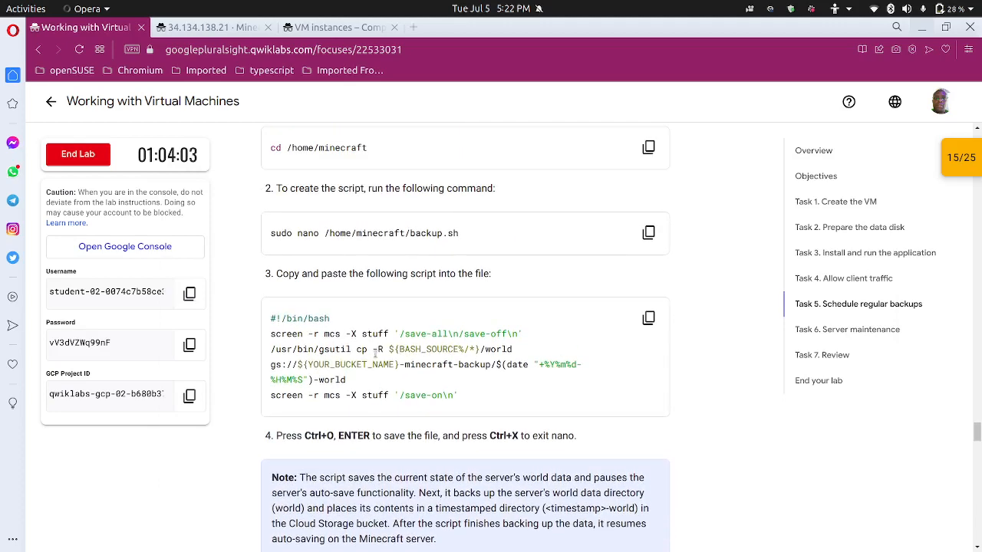
{"action": "scroll", "coordinate": [375, 352], "scroll_direction": "up", "scroll_amount": 3}
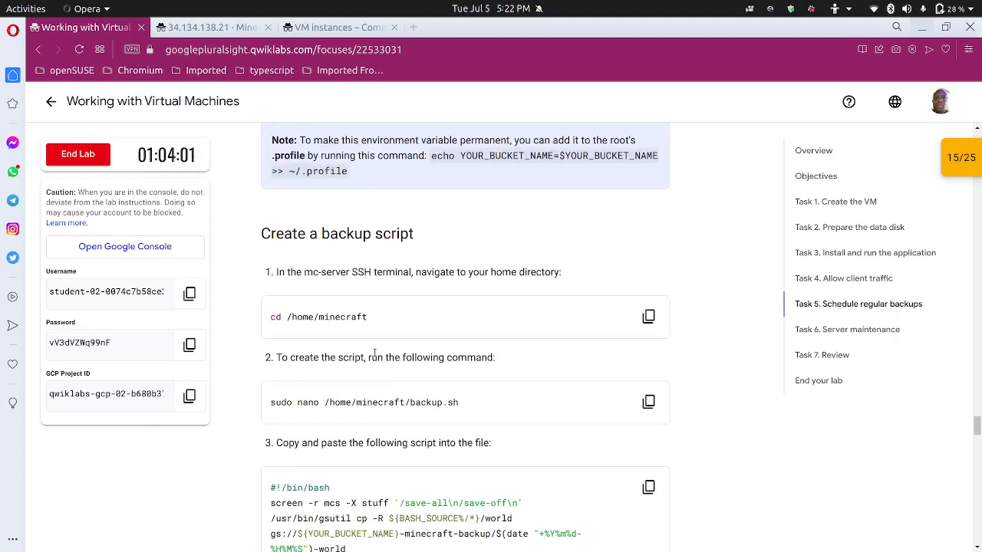
{"action": "scroll", "coordinate": [375, 354], "scroll_direction": "down", "scroll_amount": 3}
{"action": "scroll", "coordinate": [438, 260], "scroll_direction": "down", "scroll_amount": 3}
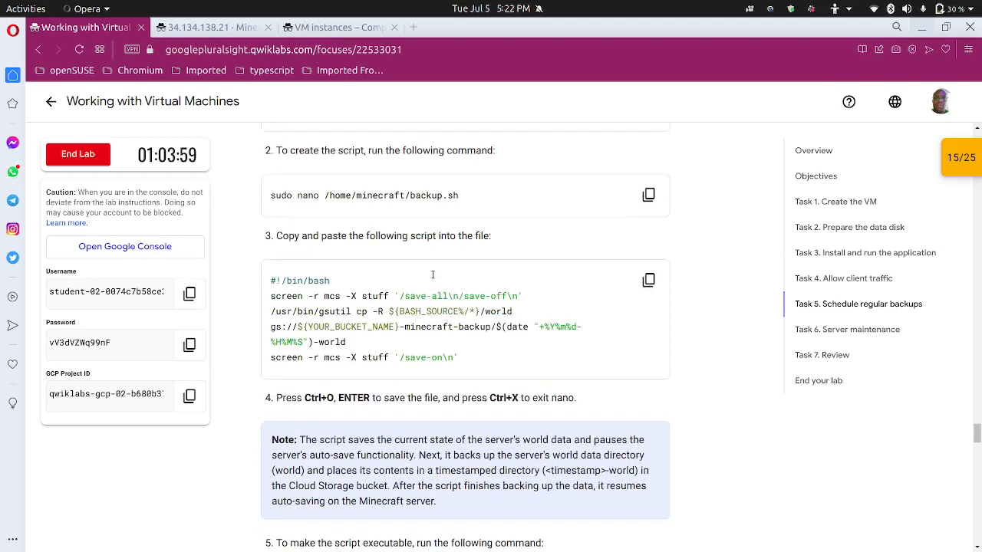
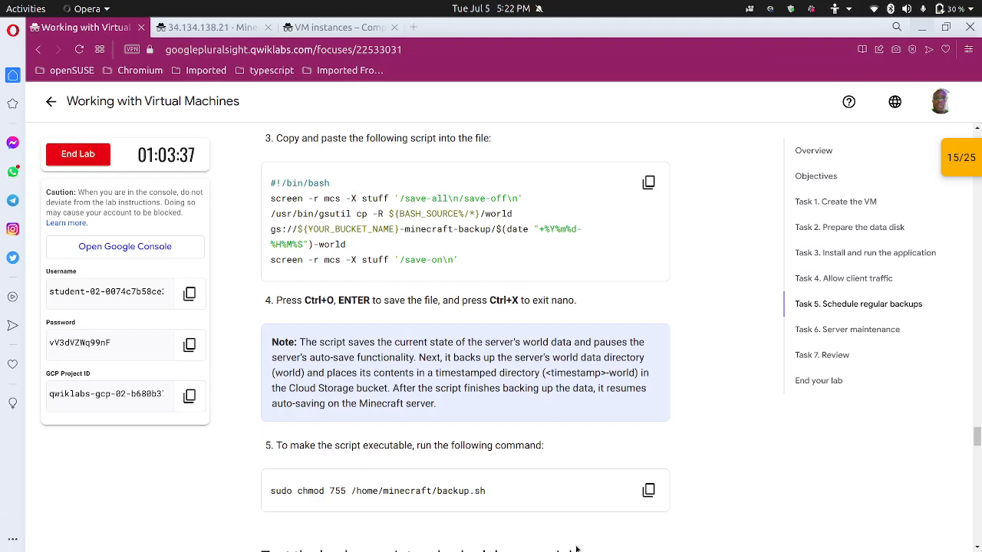
{"action": "mouse_move", "coordinate": [587, 551]}
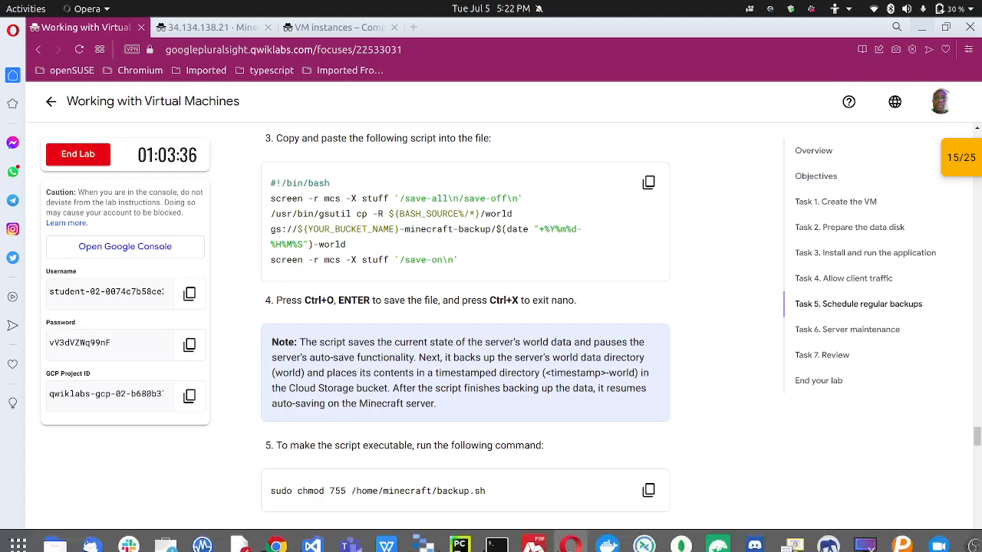
{"action": "left_click", "coordinate": [572, 537]}
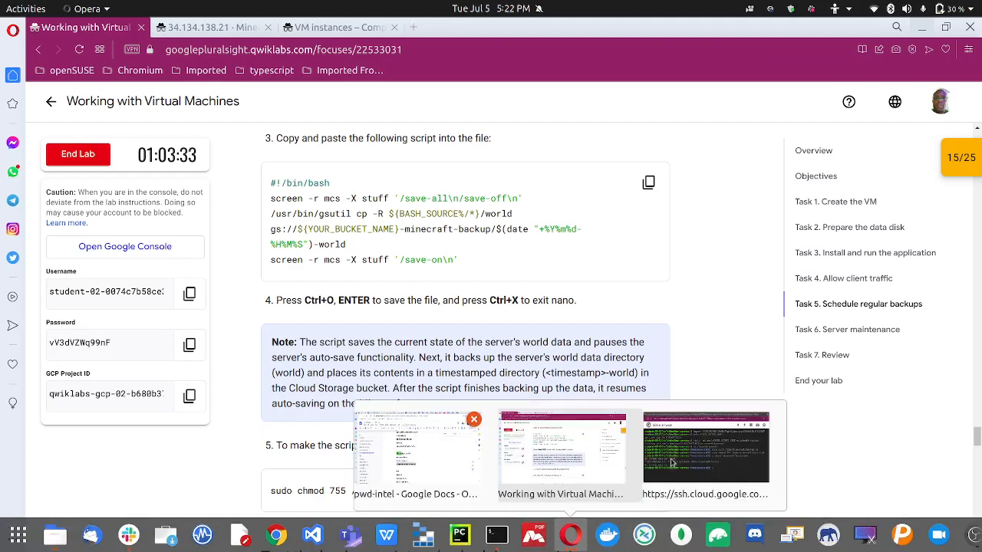
{"action": "left_click", "coordinate": [673, 462]}
{"action": "type", "text": "ls"}
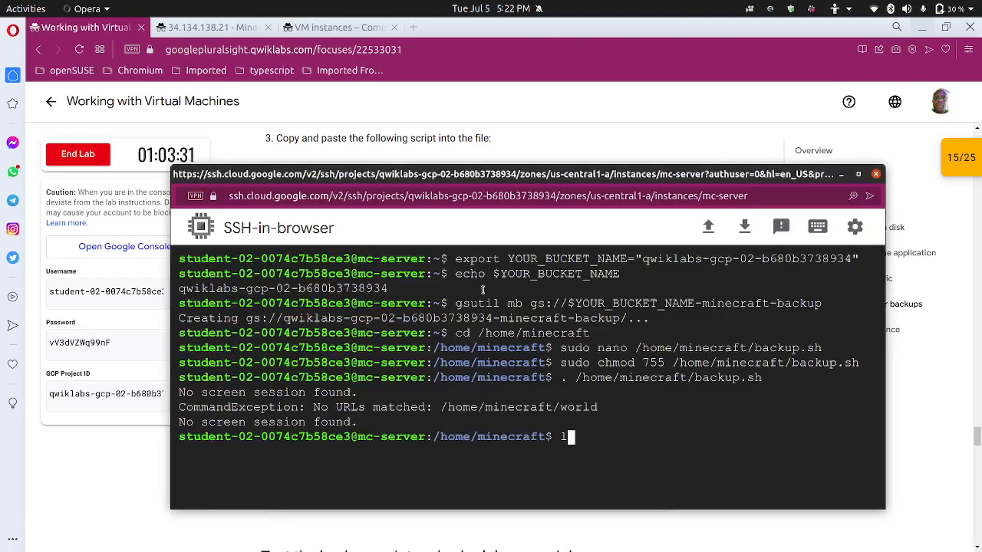
{"action": "key", "text": "Return"}
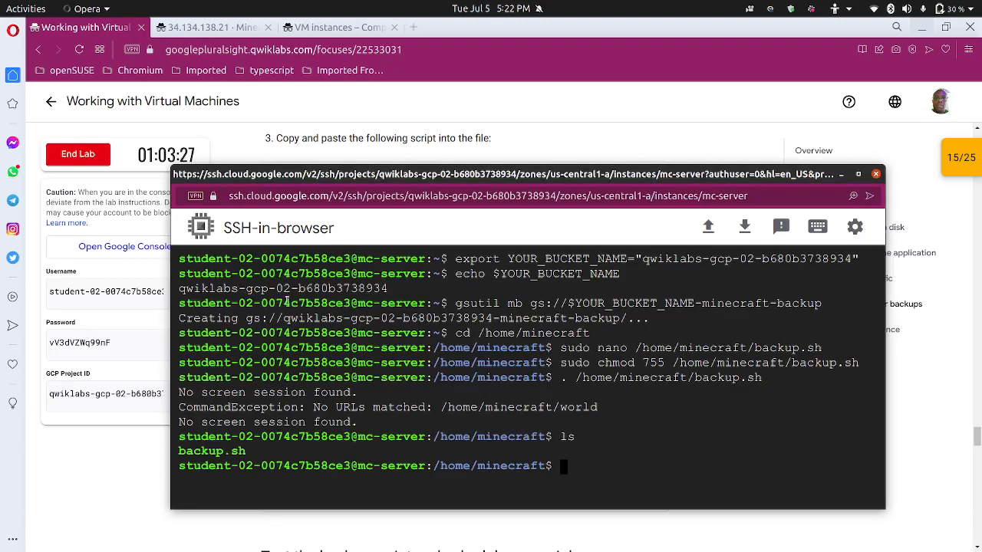
Review the lab instructions from the server availability check through the bucket, backup script and script test sections.
{"action": "left_click", "coordinate": [135, 454]}
{"action": "scroll", "coordinate": [373, 345], "scroll_direction": "up", "scroll_amount": 10}
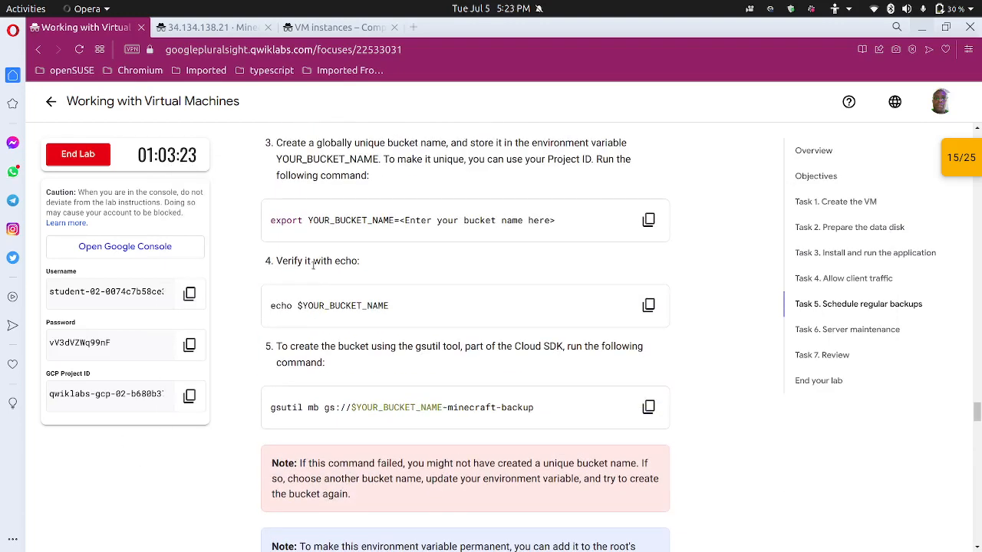
{"action": "scroll", "coordinate": [298, 269], "scroll_direction": "up", "scroll_amount": 3}
{"action": "scroll", "coordinate": [299, 269], "scroll_direction": "up", "scroll_amount": 7}
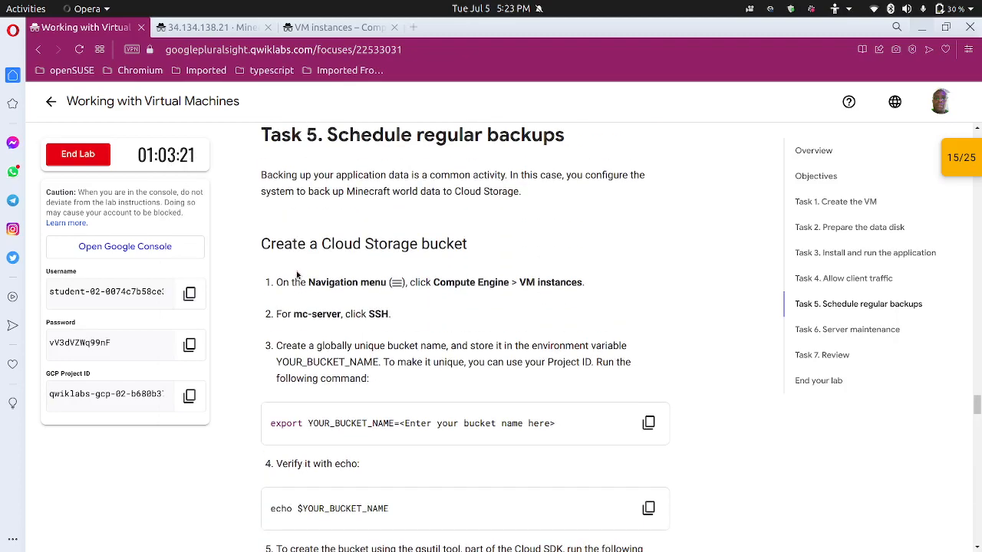
{"action": "scroll", "coordinate": [296, 271], "scroll_direction": "up", "scroll_amount": 5}
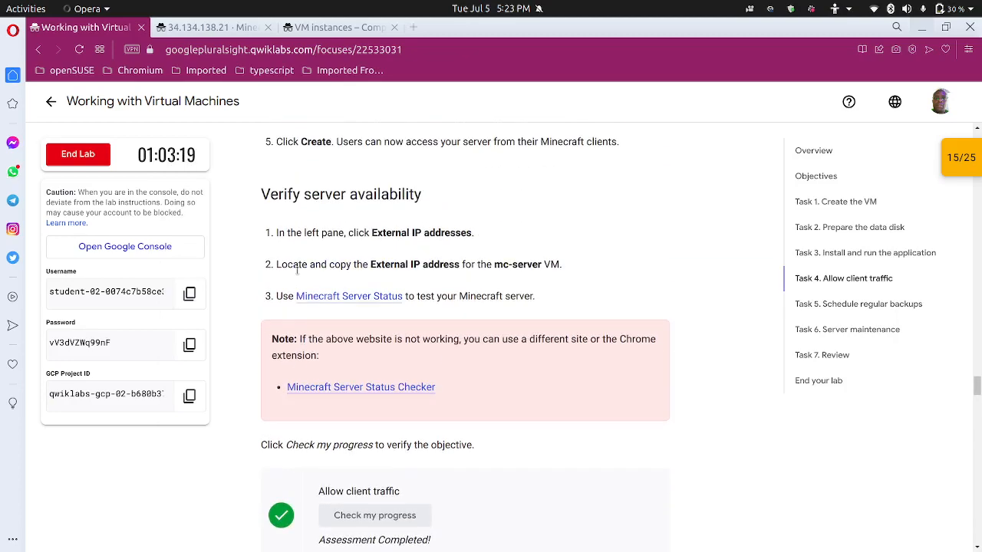
{"action": "scroll", "coordinate": [298, 272], "scroll_direction": "down", "scroll_amount": 10}
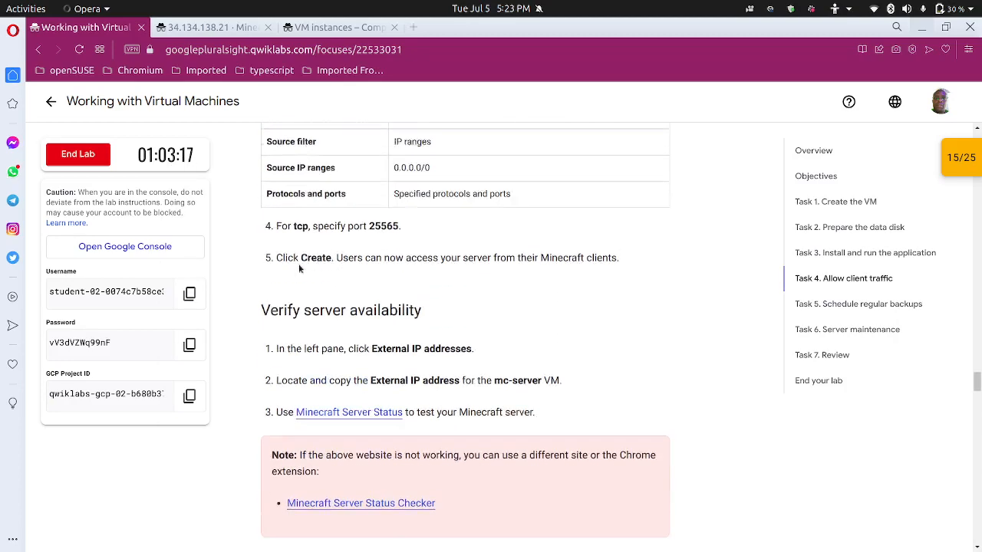
{"action": "scroll", "coordinate": [305, 262], "scroll_direction": "down", "scroll_amount": 5}
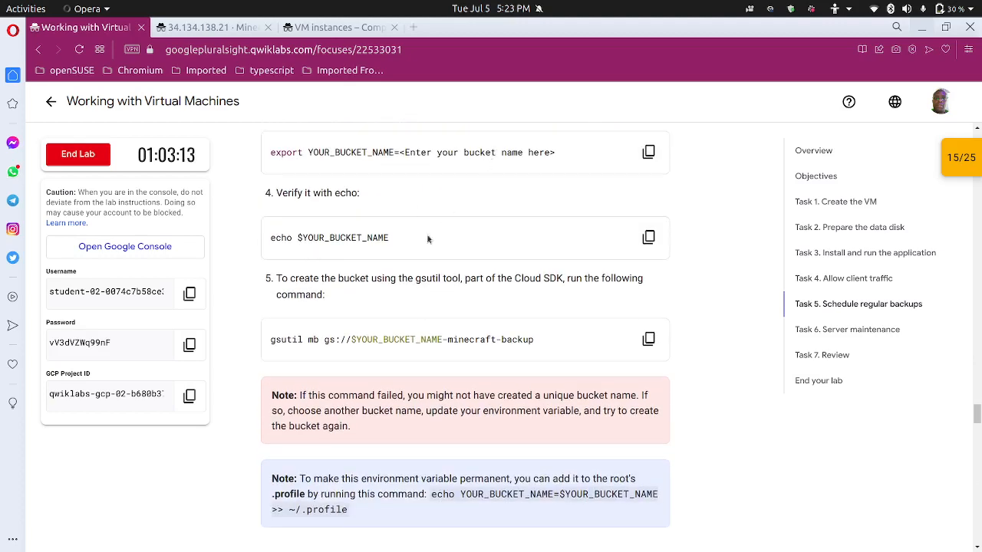
{"action": "scroll", "coordinate": [399, 276], "scroll_direction": "down", "scroll_amount": 3}
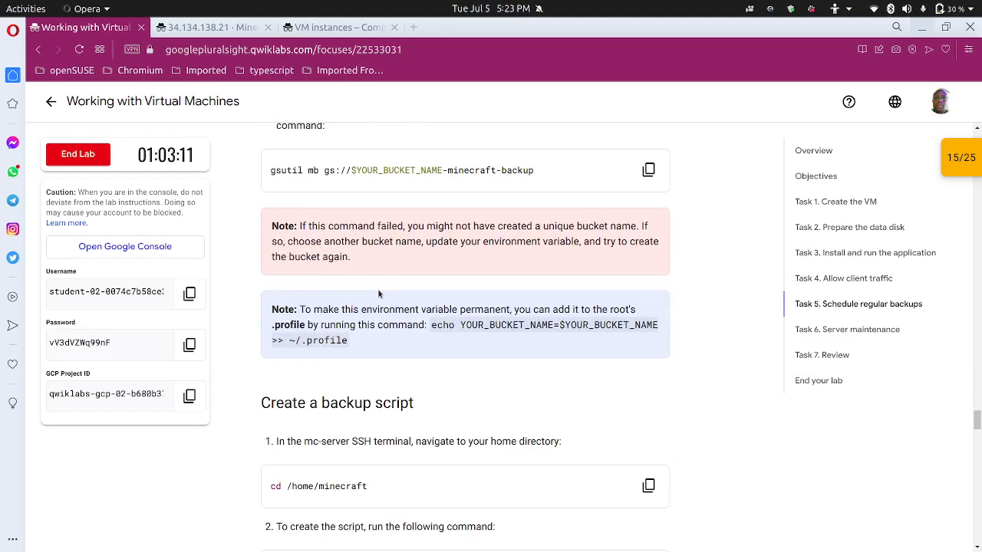
{"action": "scroll", "coordinate": [382, 290], "scroll_direction": "down", "scroll_amount": 4}
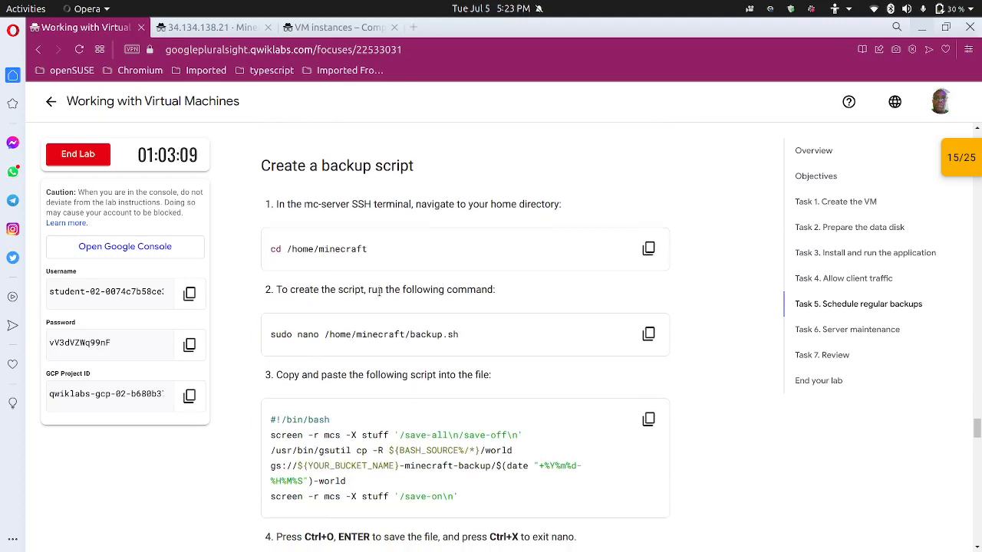
{"action": "scroll", "coordinate": [379, 292], "scroll_direction": "down", "scroll_amount": 5}
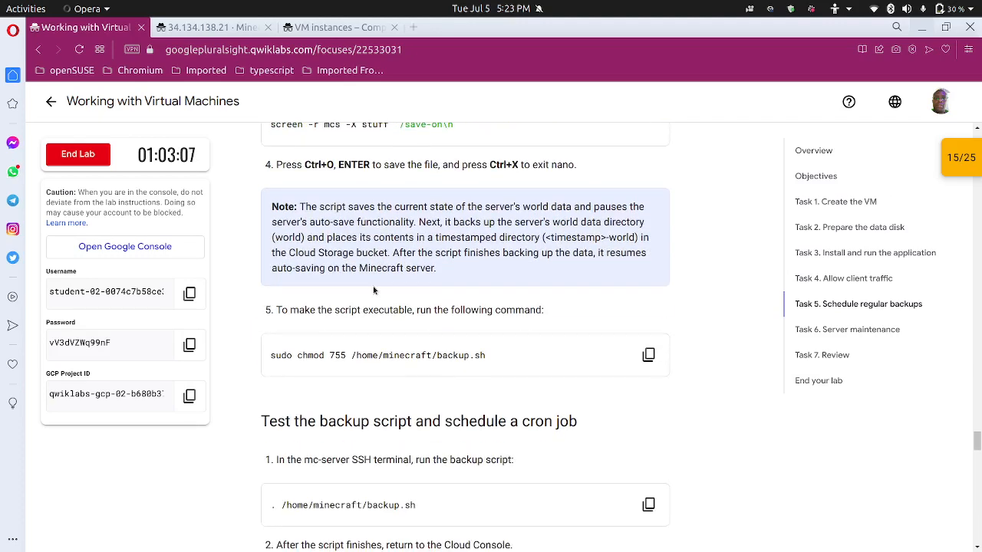
{"action": "scroll", "coordinate": [374, 289], "scroll_direction": "down", "scroll_amount": 2}
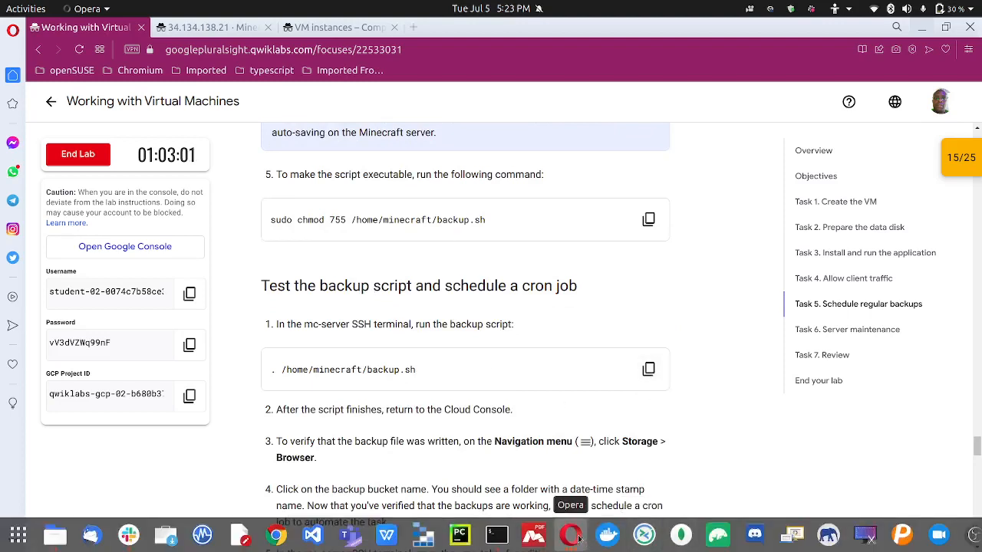
Switch back to the SSH session and run . /home/minecraft/backup.sh again.
{"action": "mouse_move", "coordinate": [577, 537]}
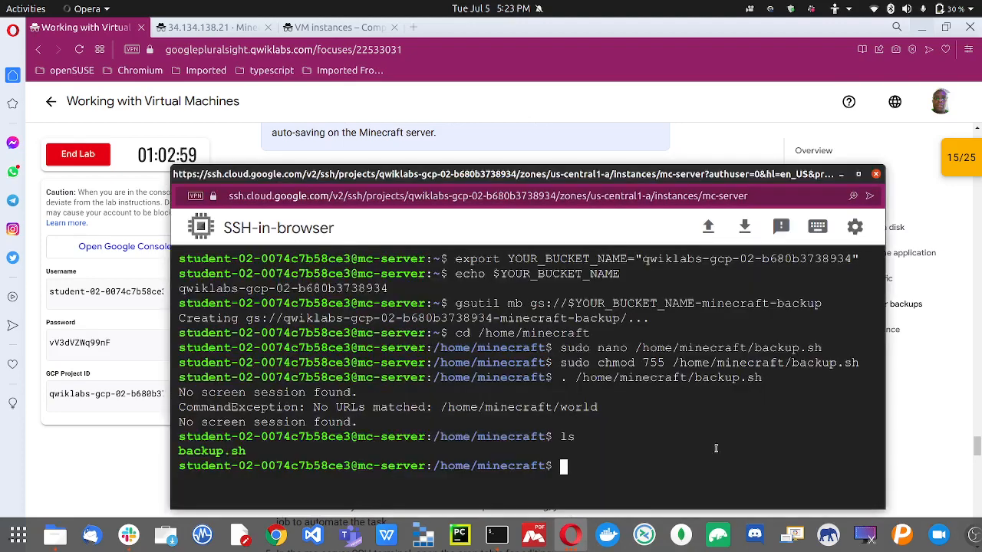
{"action": "left_click", "coordinate": [727, 451]}
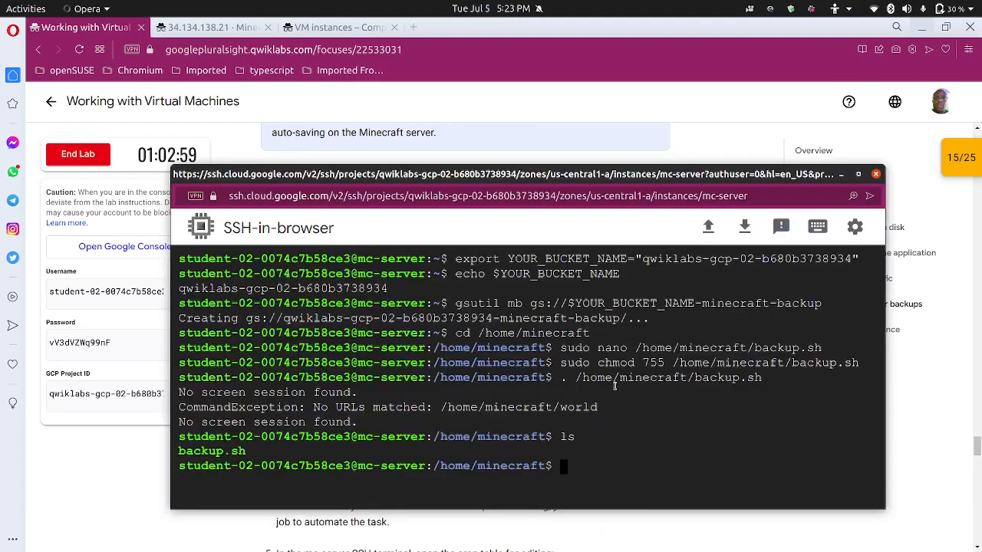
{"action": "key", "text": "Up"}
{"action": "key", "text": "Up"}
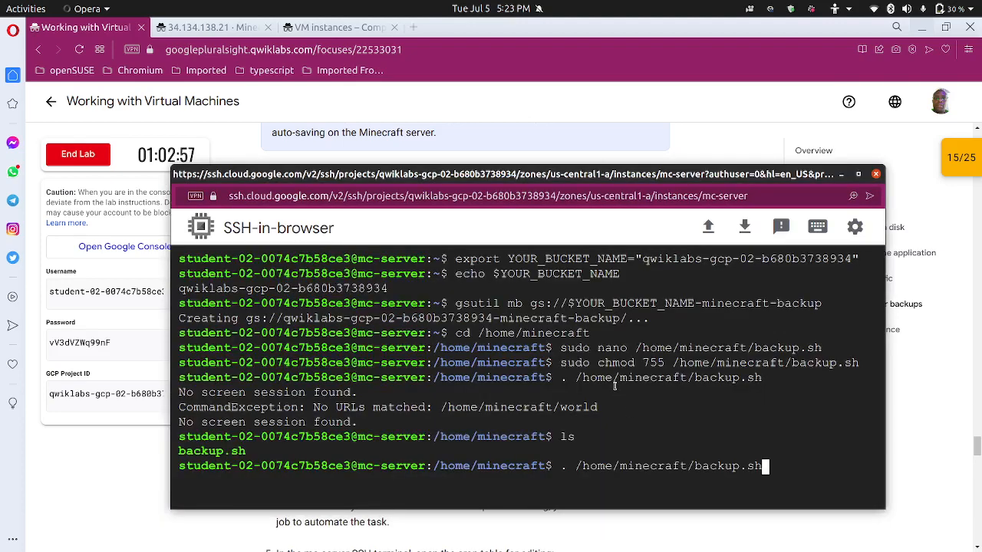
{"action": "key", "text": "Return"}
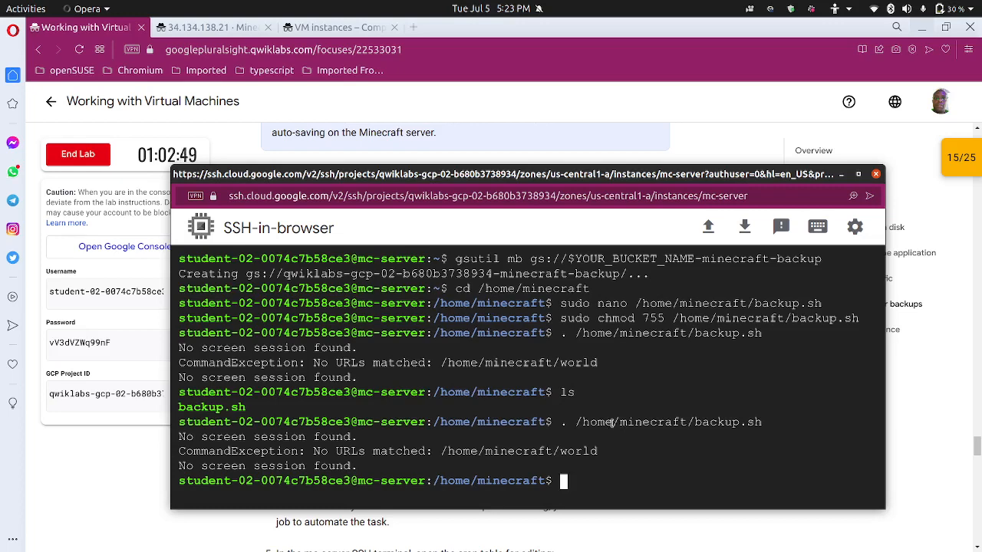
Return to the lab instructions and reread the steps for testing, making executable and creating the backup script.
{"action": "left_click", "coordinate": [154, 475]}
{"action": "scroll", "coordinate": [230, 441], "scroll_direction": "down", "scroll_amount": 1}
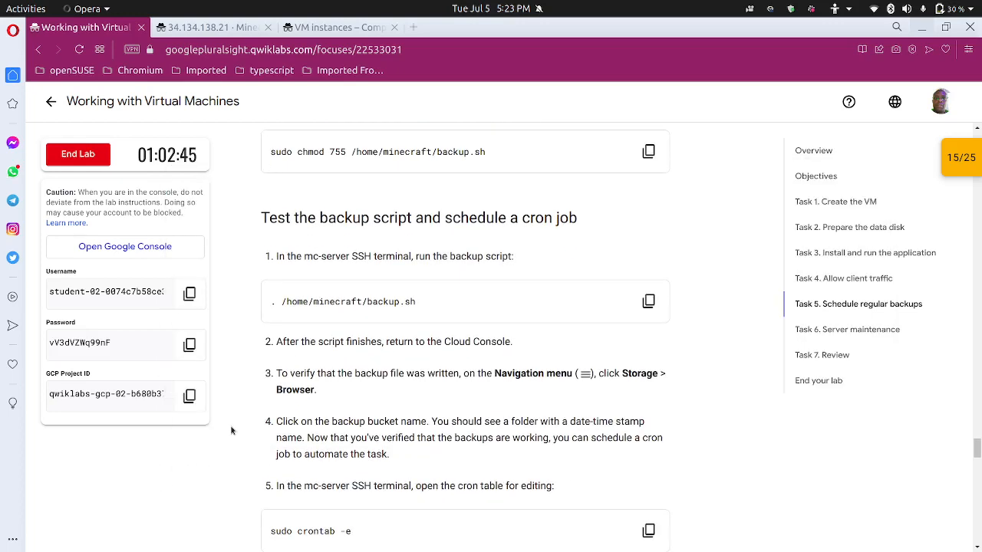
{"action": "scroll", "coordinate": [265, 400], "scroll_direction": "up", "scroll_amount": 2}
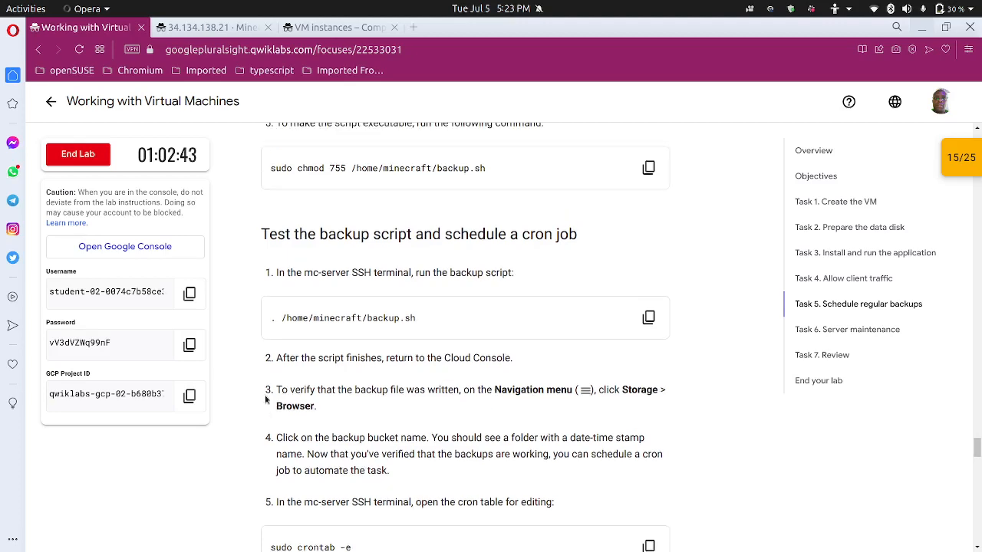
{"action": "scroll", "coordinate": [265, 399], "scroll_direction": "up", "scroll_amount": 1}
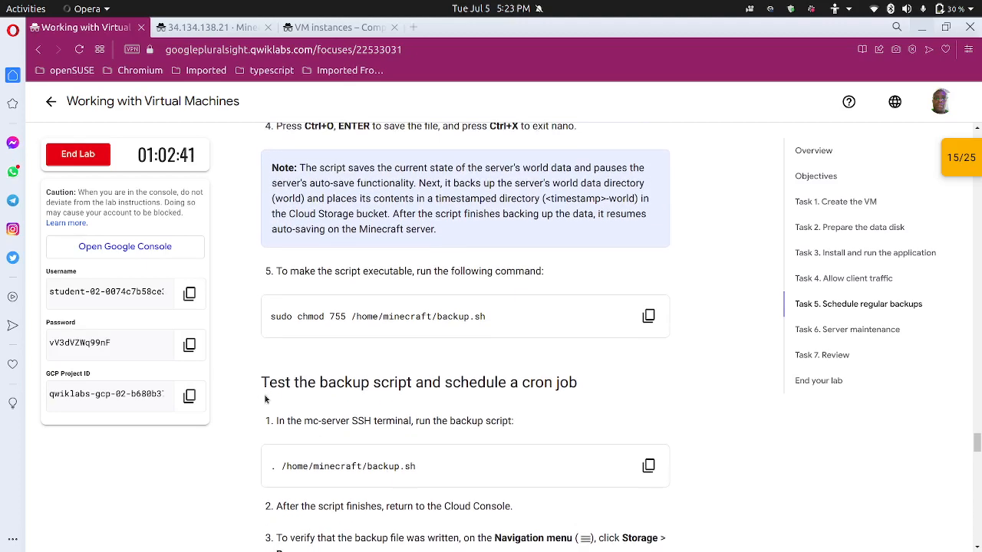
{"action": "scroll", "coordinate": [265, 399], "scroll_direction": "up", "scroll_amount": 3}
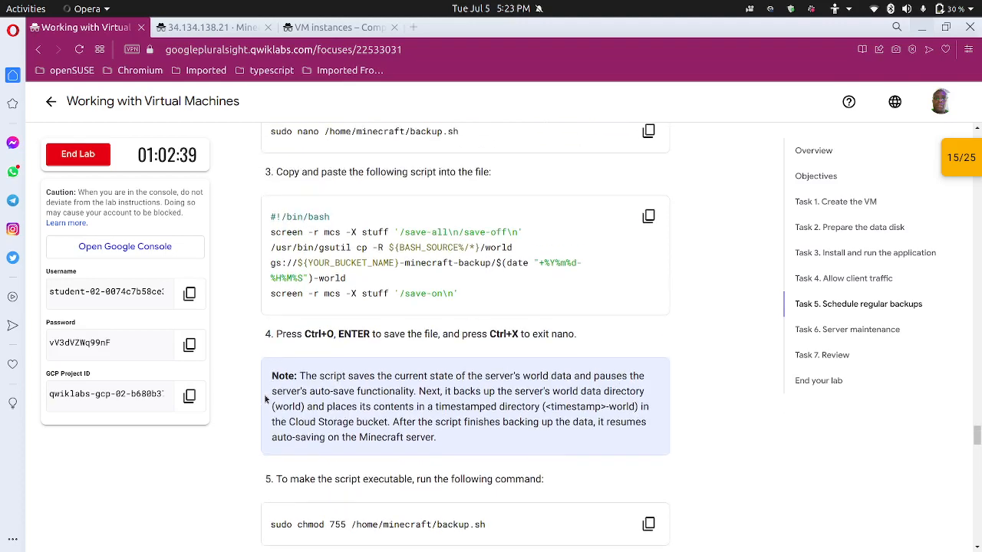
{"action": "scroll", "coordinate": [266, 400], "scroll_direction": "up", "scroll_amount": 1}
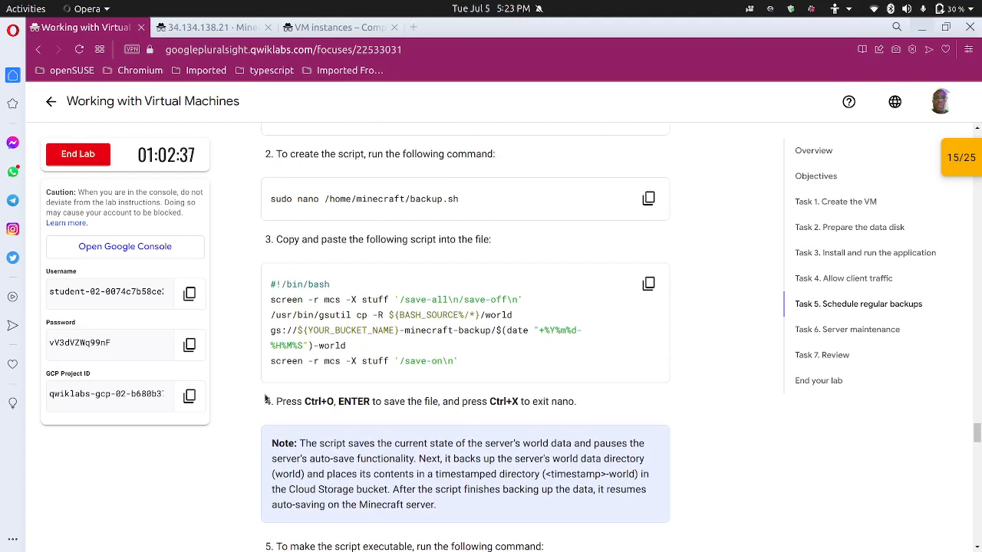
{"action": "scroll", "coordinate": [265, 400], "scroll_direction": "up", "scroll_amount": 1}
In the SSH session, rerun sudo chmod 755 /home/minecraft/backup.sh and reopen /home/minecraft/backup.sh in nano with sudo.
{"action": "mouse_move", "coordinate": [590, 540]}
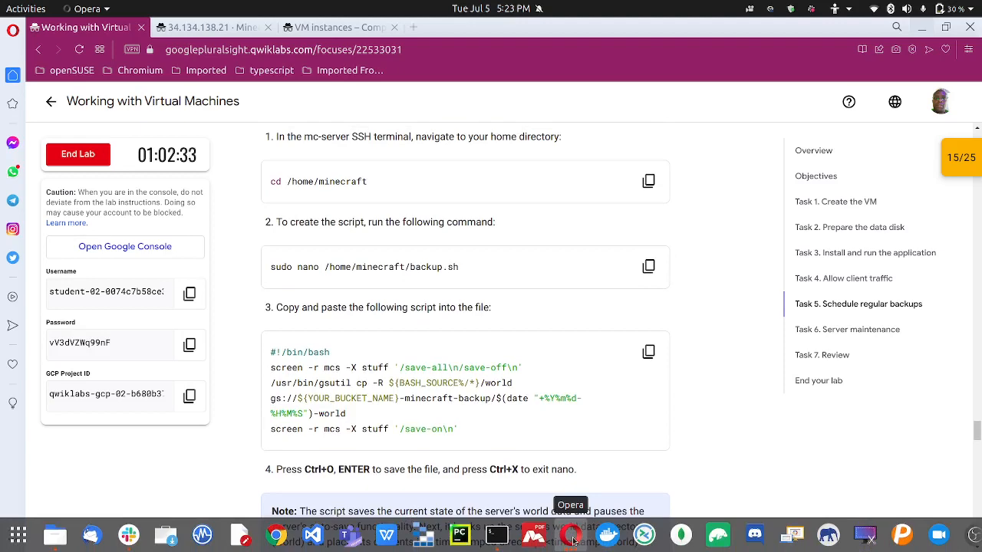
{"action": "left_click", "coordinate": [728, 452]}
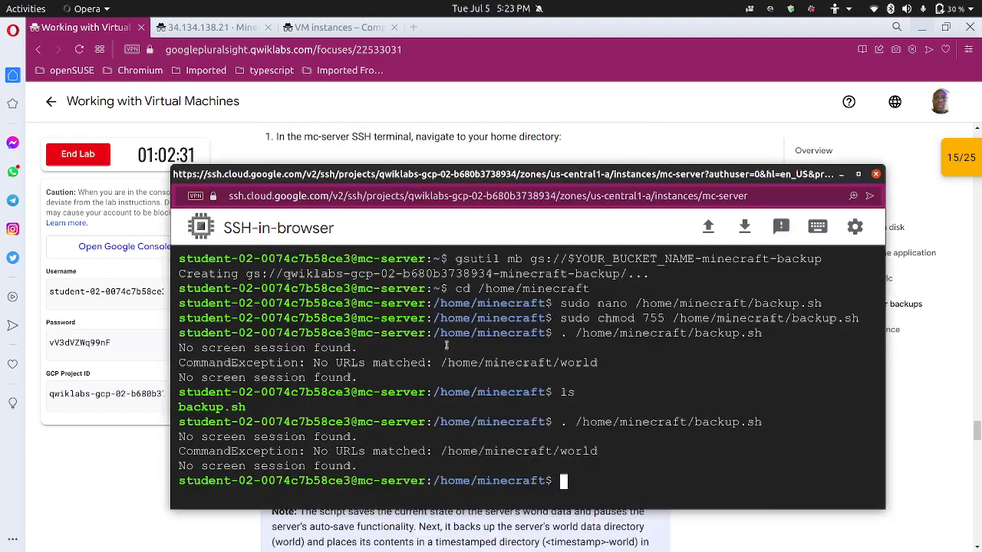
{"action": "key", "text": "Up"}
{"action": "key", "text": "Up"}
{"action": "key", "text": "Up"}
{"action": "key", "text": "Up"}
{"action": "key", "text": "Return"}
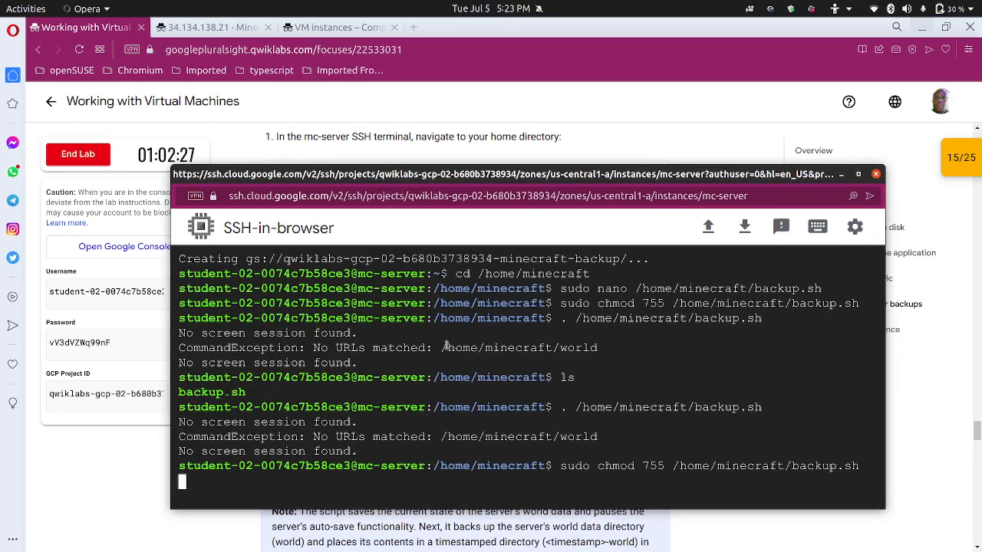
{"action": "key", "text": "Up"}
{"action": "key", "text": "Return"}
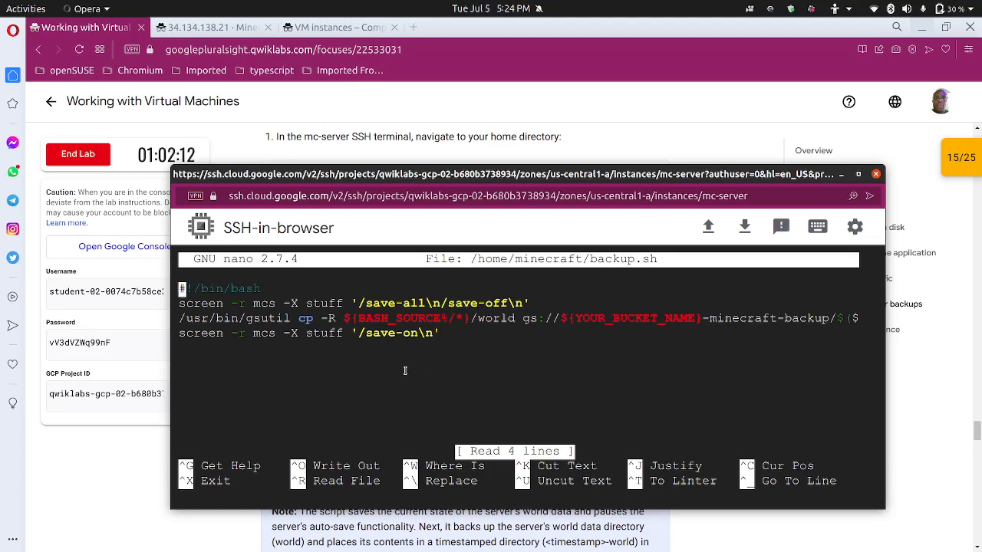
Review the lab instructions backwards from the backup script section to the Minecraft server JAR download and initialization steps.
{"action": "left_click", "coordinate": [139, 469]}
{"action": "scroll", "coordinate": [260, 329], "scroll_direction": "up", "scroll_amount": 3}
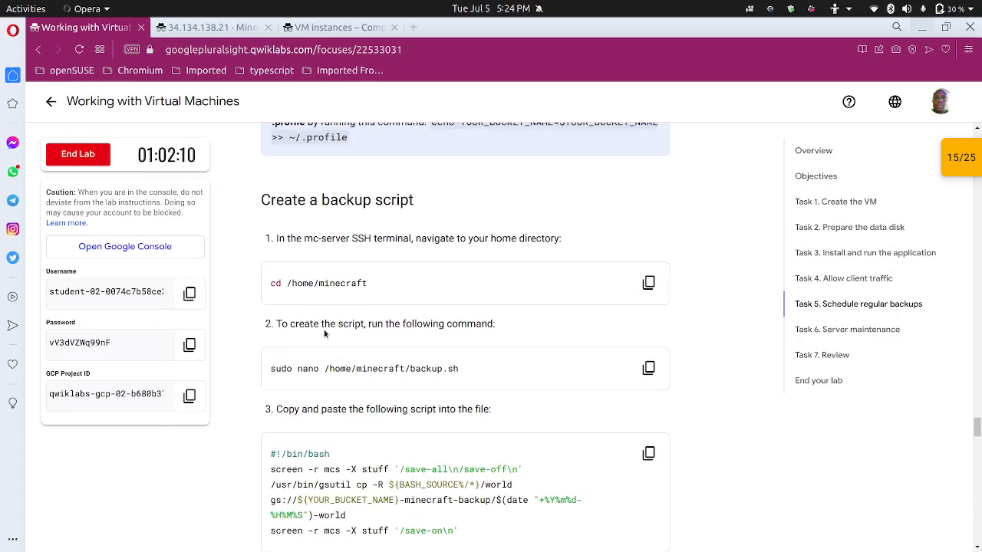
{"action": "scroll", "coordinate": [260, 329], "scroll_direction": "up", "scroll_amount": 3}
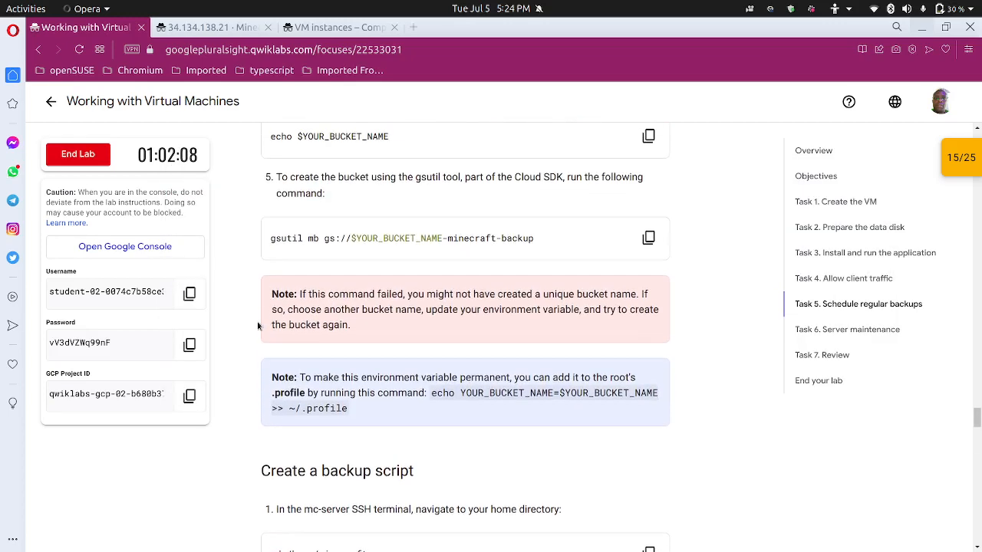
{"action": "scroll", "coordinate": [255, 322], "scroll_direction": "up", "scroll_amount": 5}
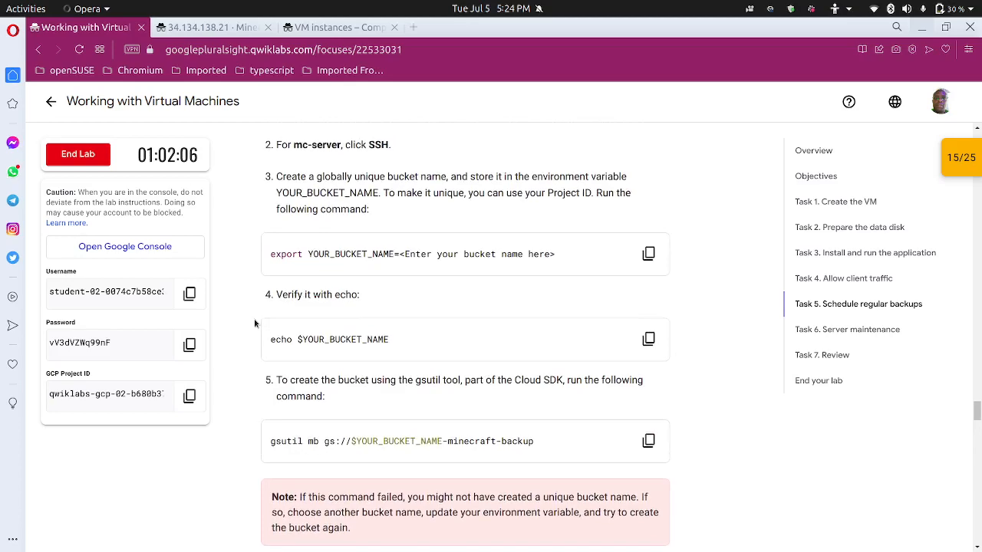
{"action": "scroll", "coordinate": [256, 324], "scroll_direction": "up", "scroll_amount": 1}
{"action": "scroll", "coordinate": [255, 323], "scroll_direction": "down", "scroll_amount": 2}
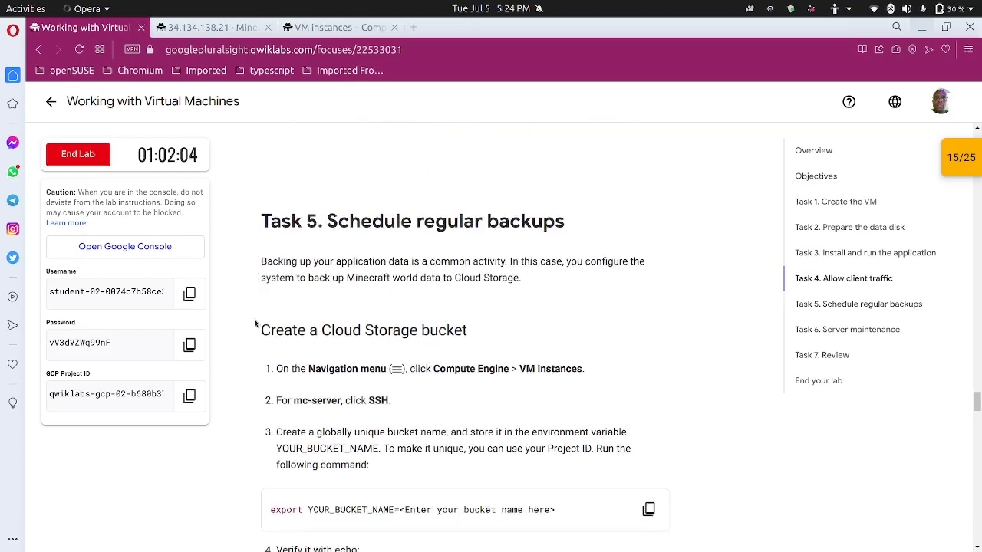
{"action": "scroll", "coordinate": [255, 324], "scroll_direction": "up", "scroll_amount": 2}
{"action": "scroll", "coordinate": [255, 323], "scroll_direction": "up", "scroll_amount": 12}
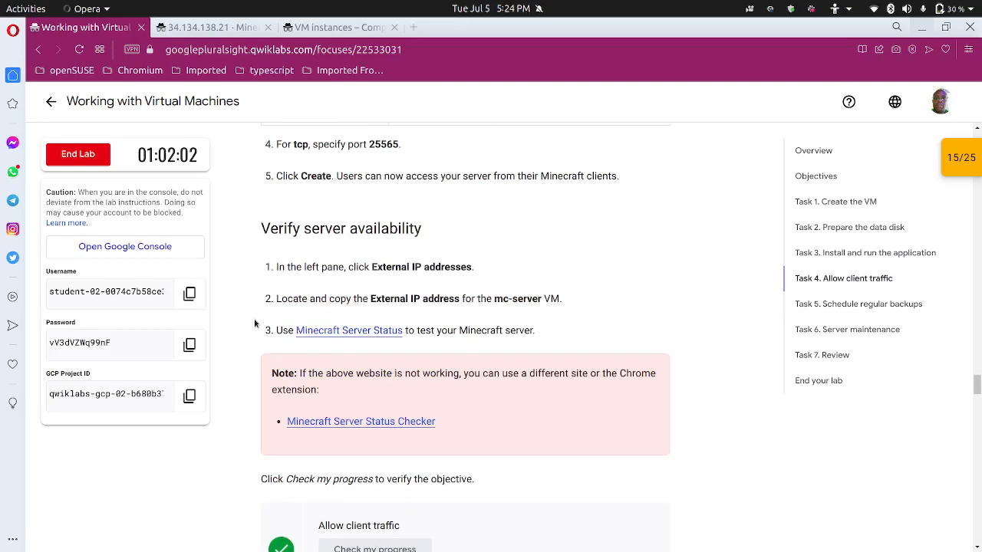
{"action": "scroll", "coordinate": [255, 324], "scroll_direction": "up", "scroll_amount": 7}
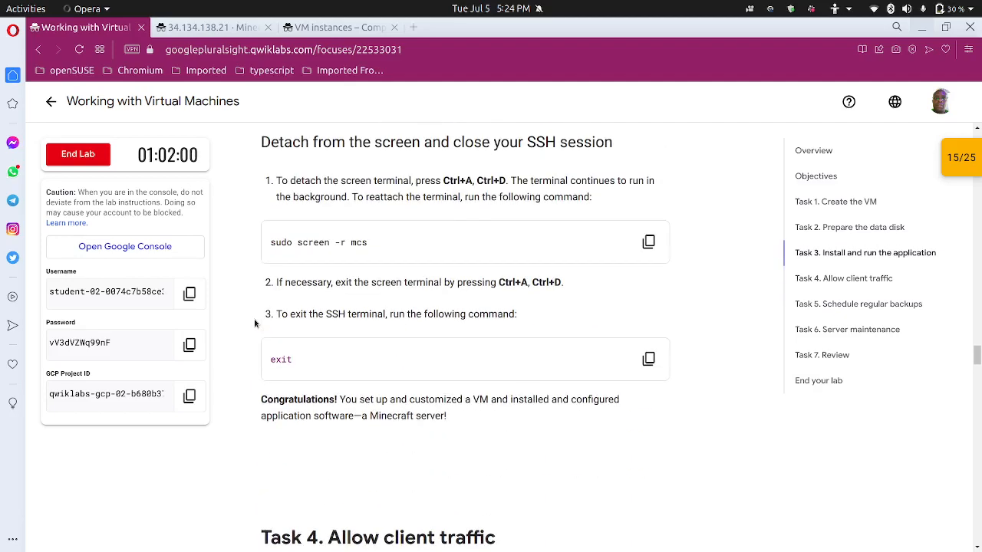
{"action": "scroll", "coordinate": [255, 324], "scroll_direction": "up", "scroll_amount": 5}
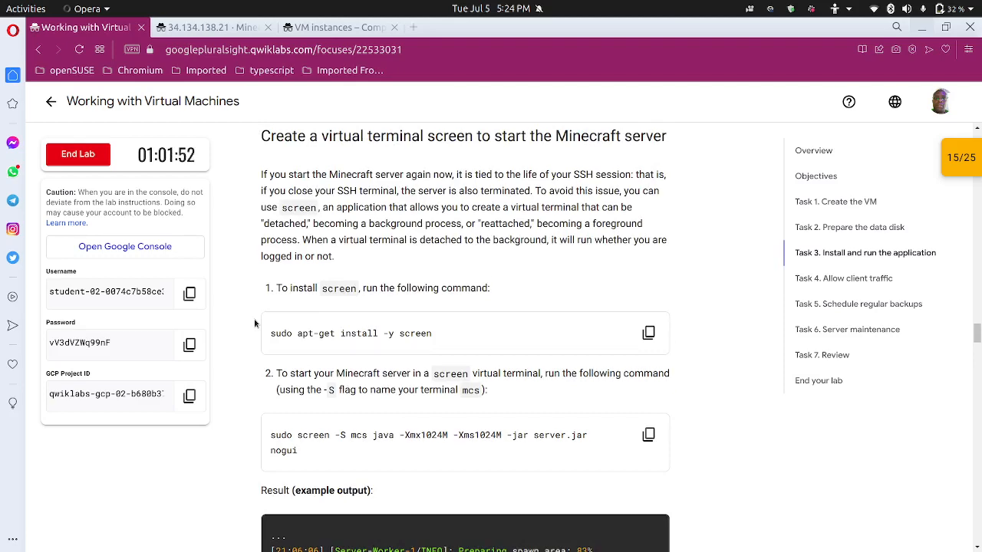
{"action": "scroll", "coordinate": [255, 323], "scroll_direction": "up", "scroll_amount": 7}
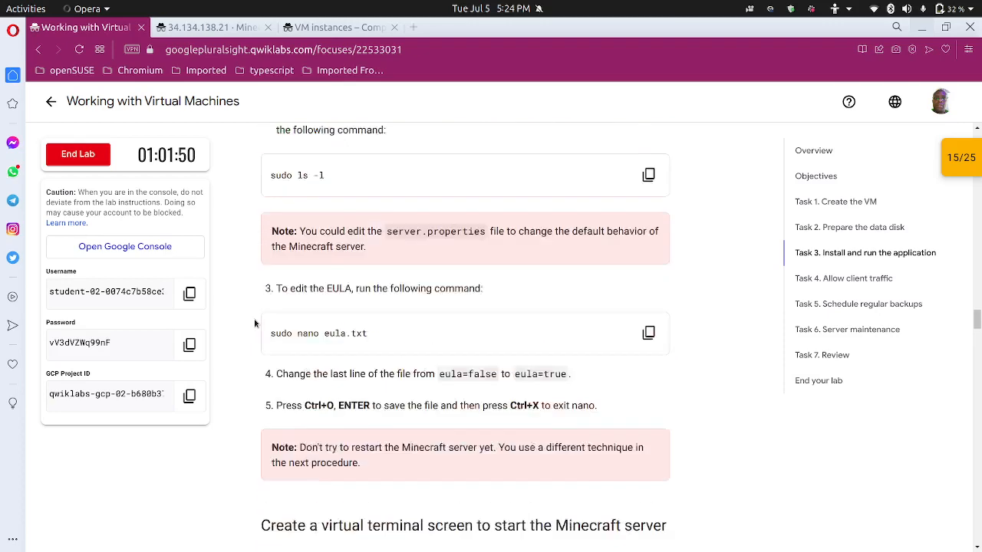
{"action": "scroll", "coordinate": [256, 324], "scroll_direction": "up", "scroll_amount": 4}
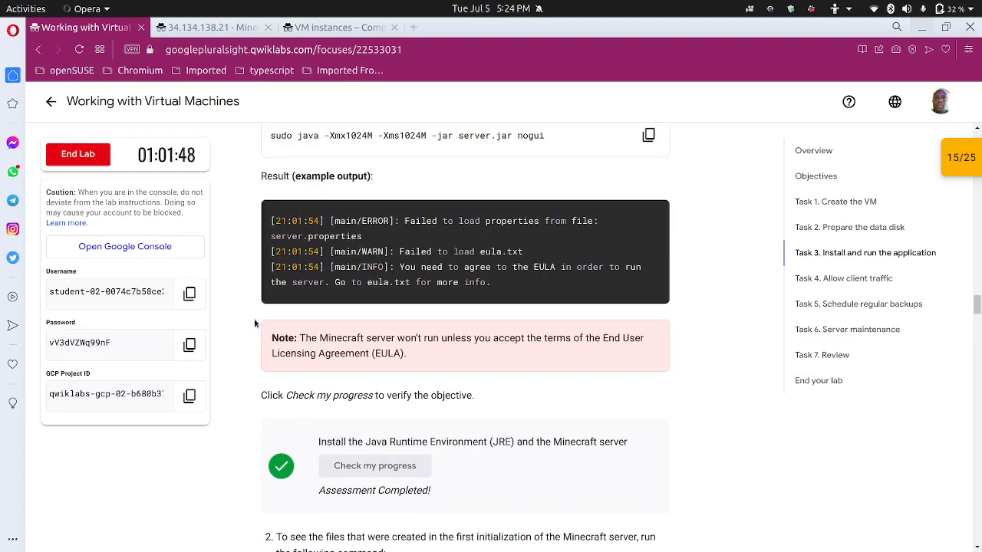
{"action": "scroll", "coordinate": [255, 324], "scroll_direction": "up", "scroll_amount": 2}
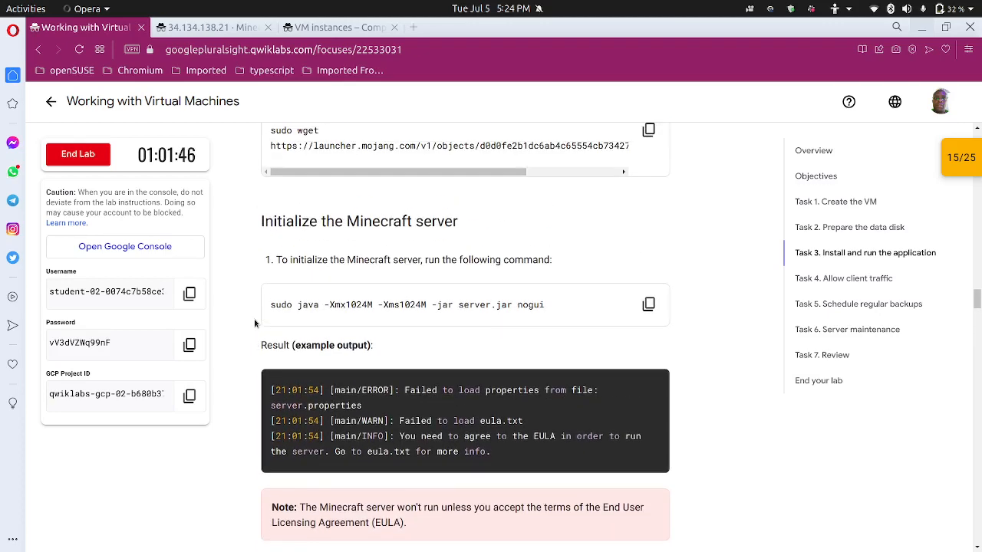
{"action": "scroll", "coordinate": [255, 324], "scroll_direction": "up", "scroll_amount": 1}
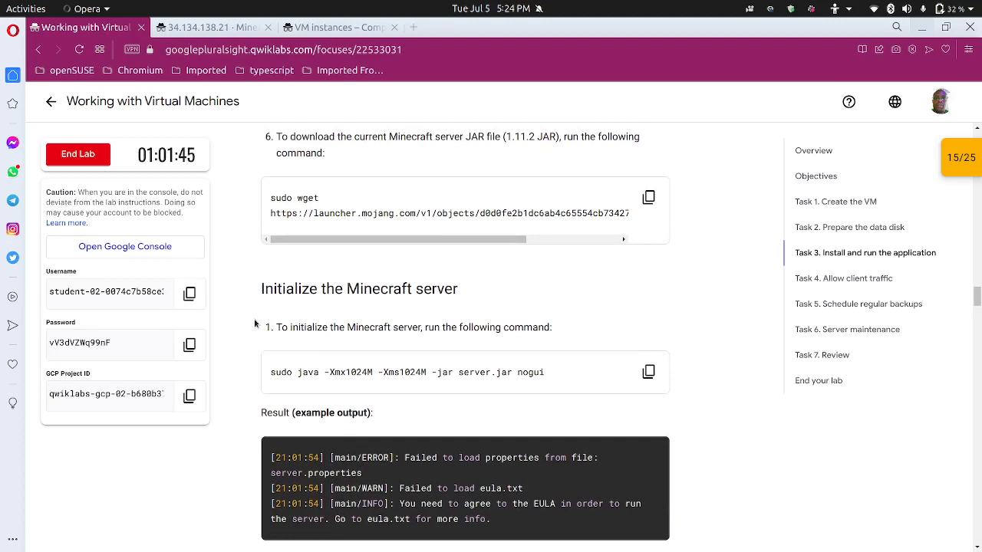
{"action": "mouse_move", "coordinate": [415, 240]}
{"action": "left_mouse_down"}
{"action": "mouse_move", "coordinate": [508, 242]}
{"action": "mouse_move", "coordinate": [428, 241]}
{"action": "left_mouse_up"}
Switch back to the SSH session and exit nano, discarding changes to /home/minecraft/backup.sh.
{"action": "mouse_move", "coordinate": [549, 546]}
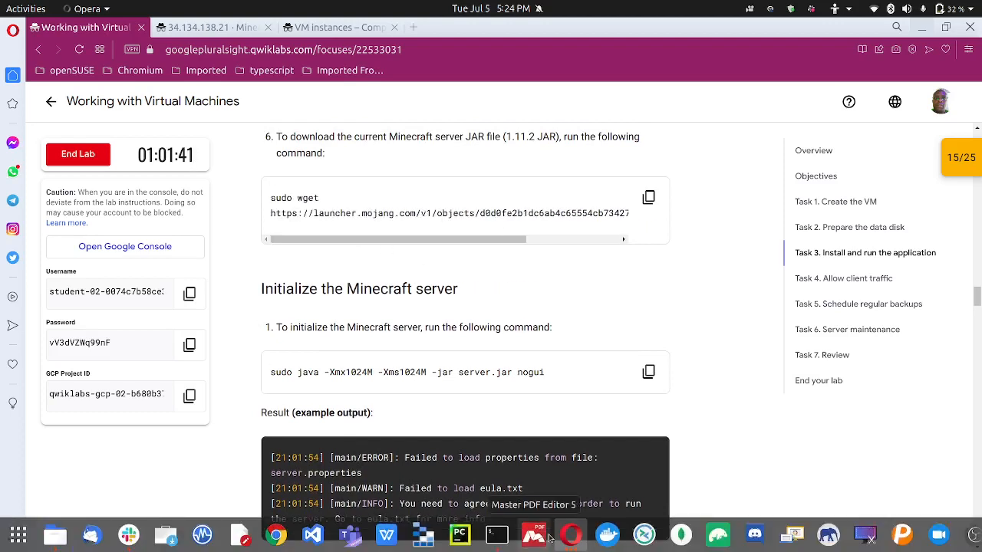
{"action": "mouse_move", "coordinate": [570, 535]}
{"action": "left_click", "coordinate": [674, 460]}
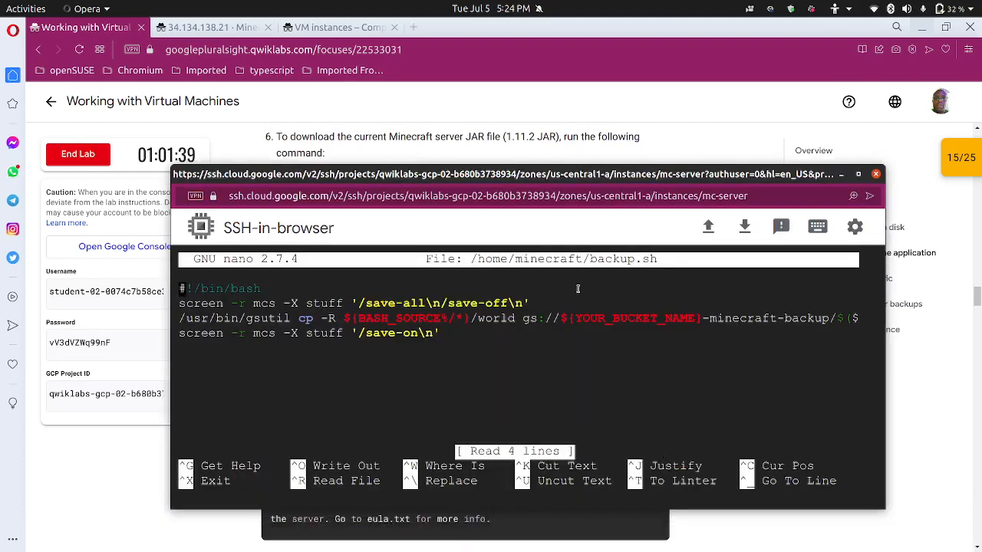
{"action": "type", "text": ":"}
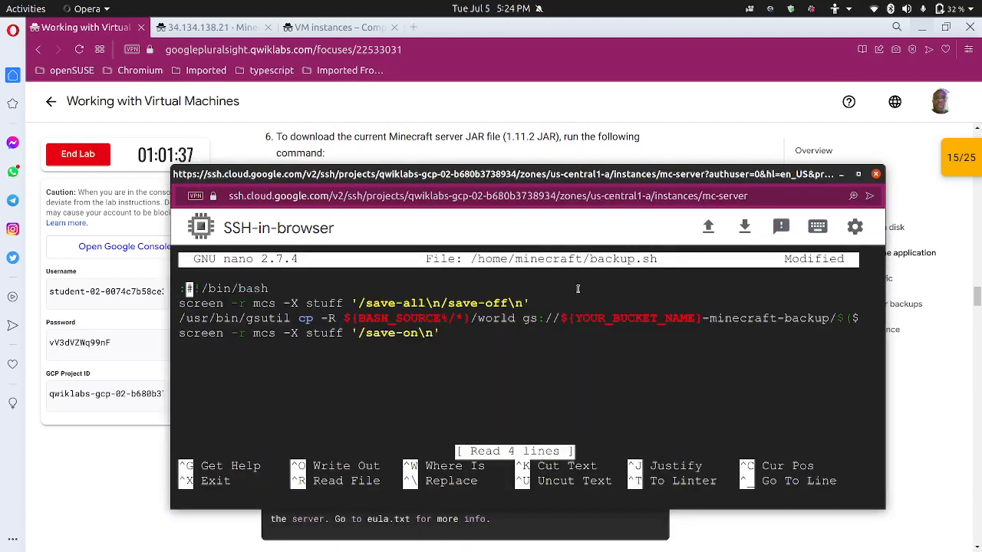
{"action": "key", "text": "BackSpace"}
{"action": "key", "text": "ctrl+x"}
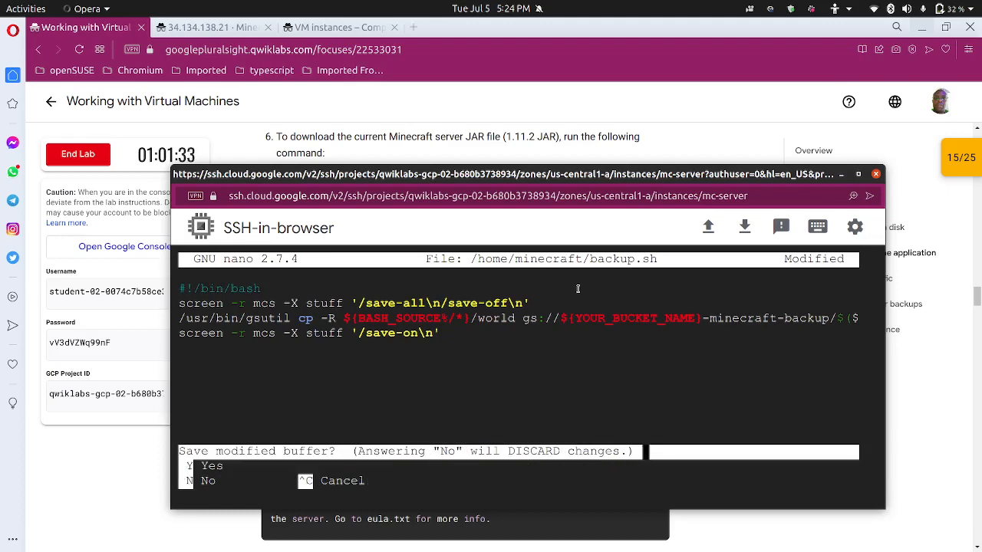
{"action": "key", "text": "n"}
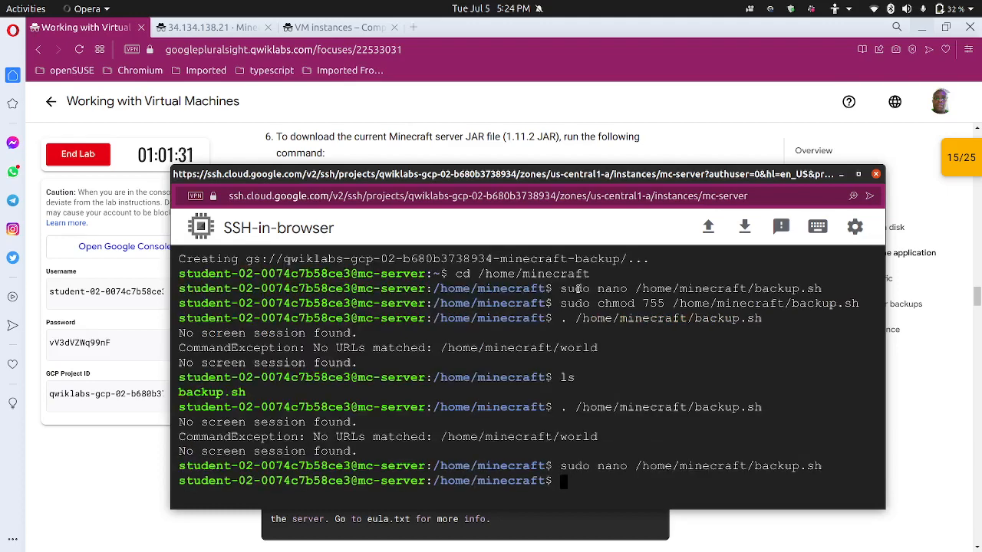
List the files in the current directory, in the home directory with ls ~, and in the parent directory with ls ../.
{"action": "type", "text": "ls"}
{"action": "key", "text": "Return"}
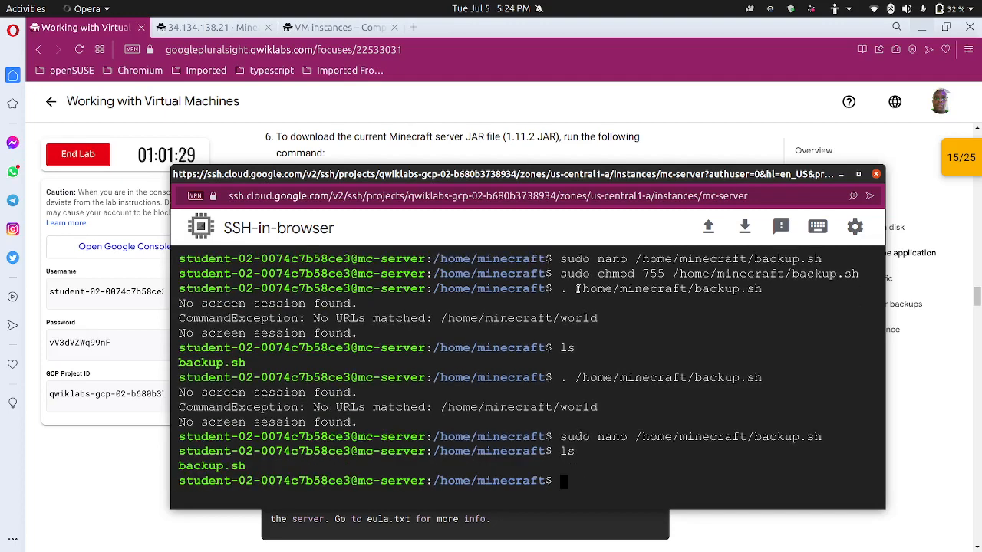
{"action": "type", "text": "sl"}
{"action": "key", "text": "BackSpace"}
{"action": "key", "text": "BackSpace"}
{"action": "type", "text": "ls ~"}
{"action": "key", "text": "Return"}
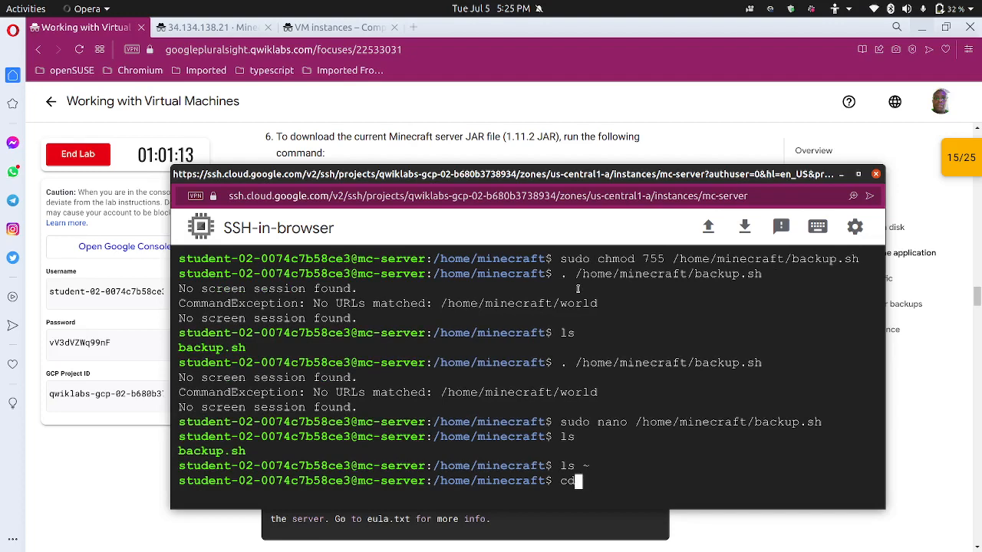
{"action": "key", "text": "BackSpace"}
{"action": "key", "text": "BackSpace"}
{"action": "type", "text": "ls ../"}
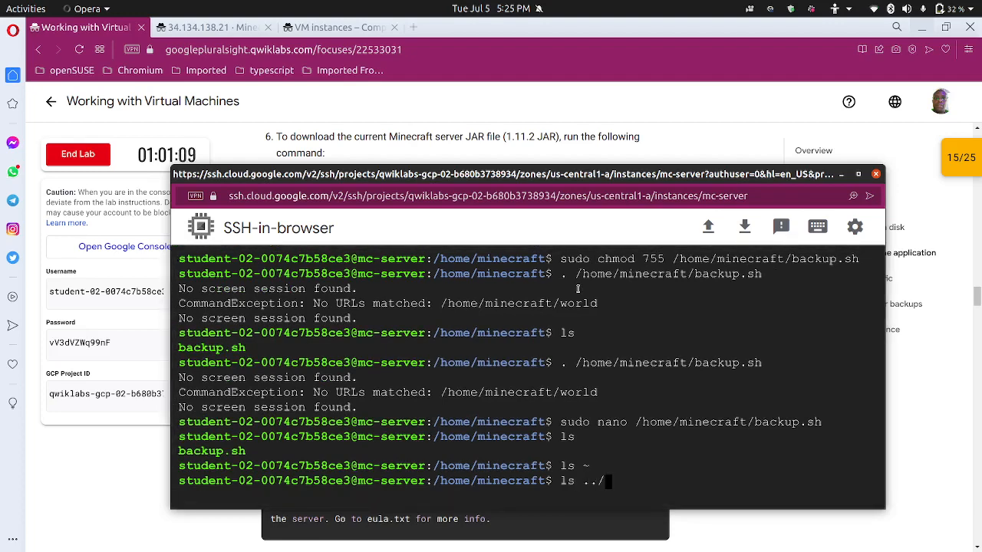
{"action": "key", "text": "Return"}
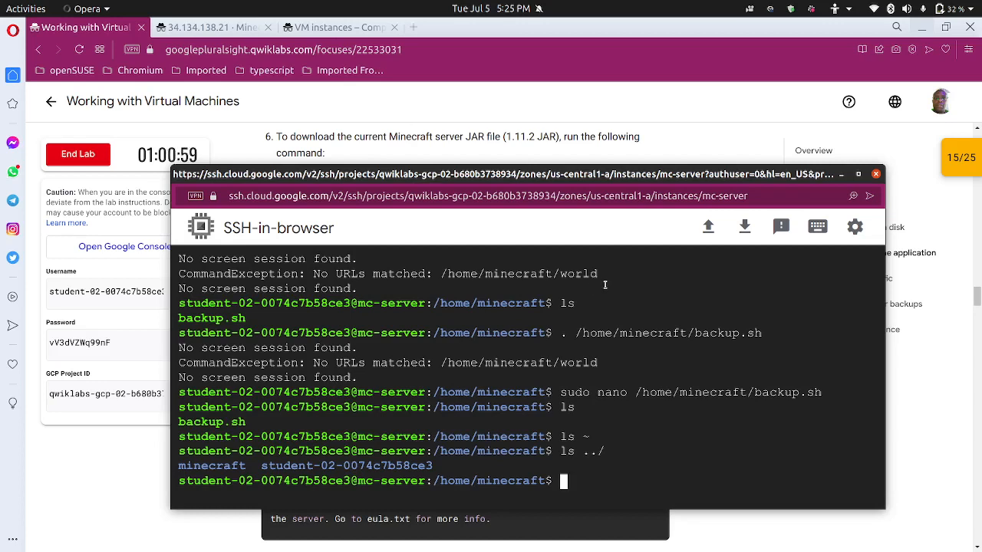
List the parent directory recursively with ls -R ../, and list the current directory once more.
{"action": "type", "text": "ls "}
{"action": "type", "text": "../"}
{"action": "key", "text": "Left"}
{"action": "key", "text": "Left"}
{"action": "key", "text": "Left"}
{"action": "type", "text": "-R"}
{"action": "key", "text": "Return"}
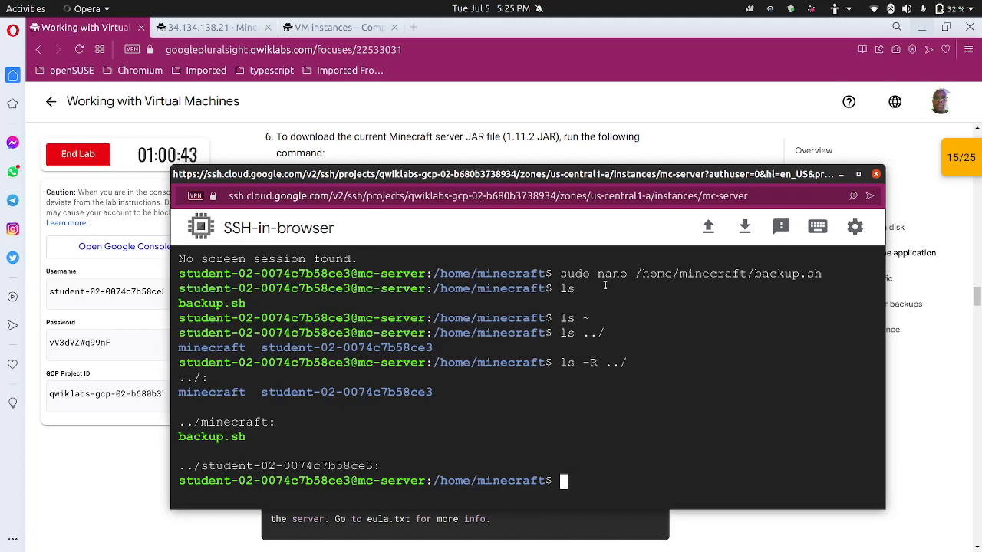
{"action": "type", "text": "ls"}
{"action": "key", "text": "Return"}
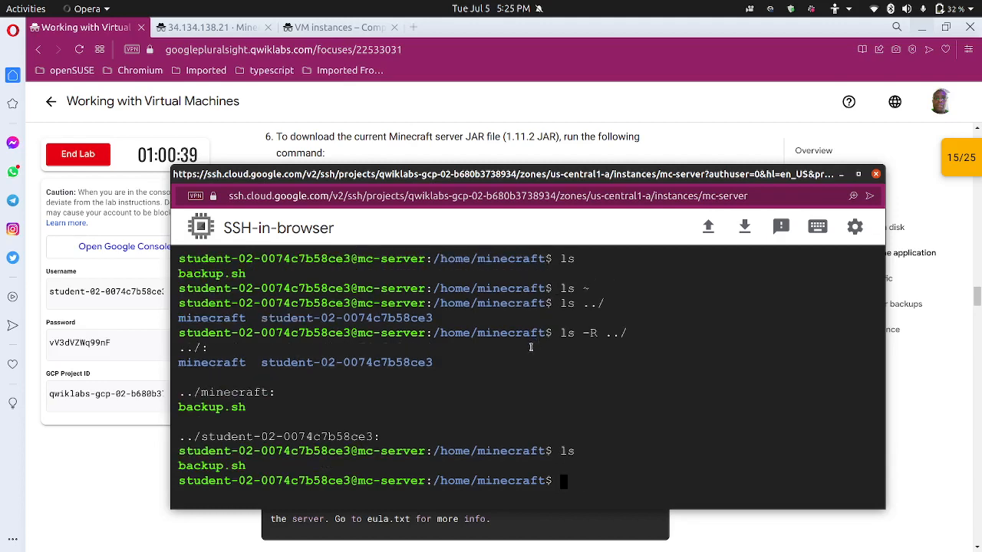
Copy the sudo wget command for the Minecraft server JAR from the lab instructions and return to the SSH session.
{"action": "left_click", "coordinate": [139, 481]}
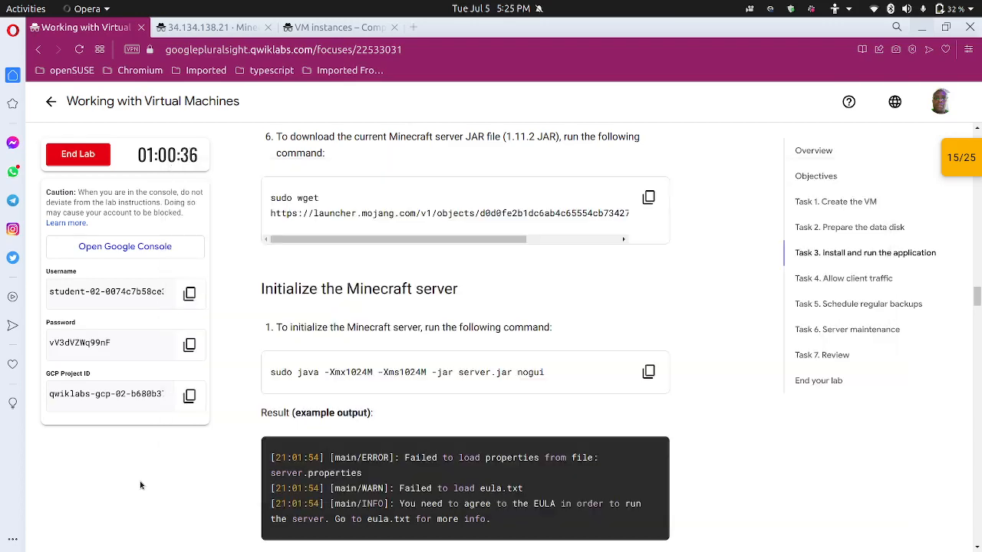
{"action": "left_click", "coordinate": [646, 200]}
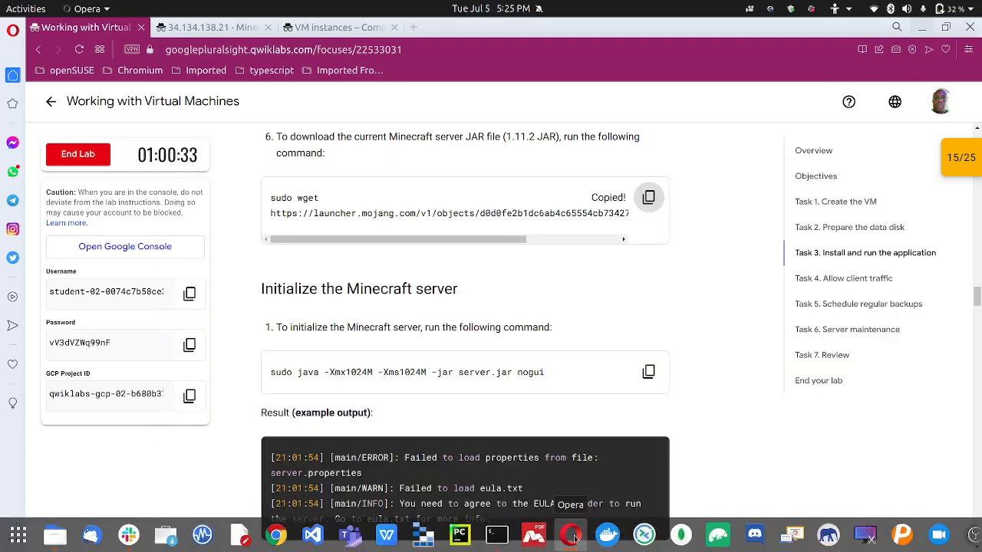
{"action": "left_click", "coordinate": [569, 535]}
{"action": "left_click", "coordinate": [669, 454]}
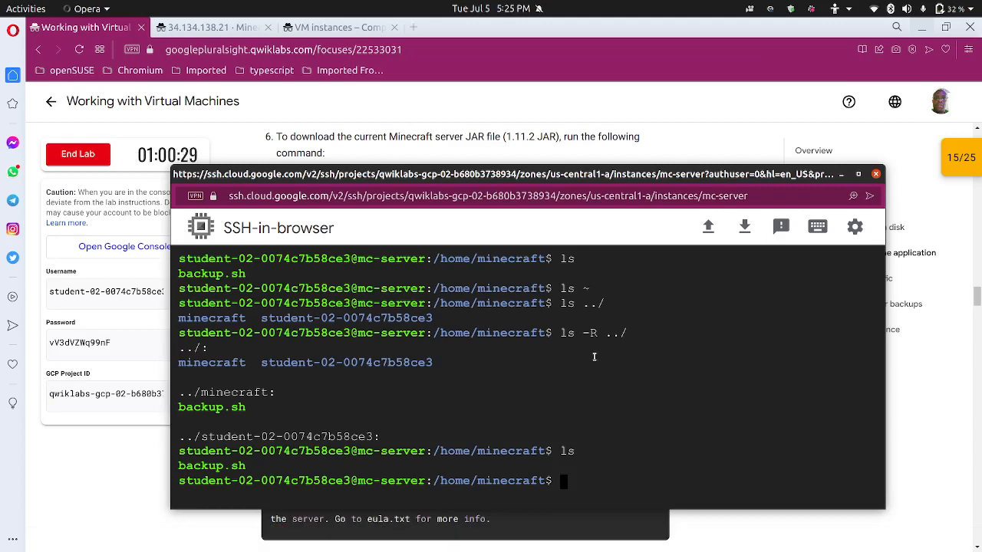
Recheck the lab's JRE and wget installation steps before the JAR download, and go back to the SSH session.
{"action": "left_click", "coordinate": [154, 465]}
{"action": "scroll", "coordinate": [289, 335], "scroll_direction": "up", "scroll_amount": 4}
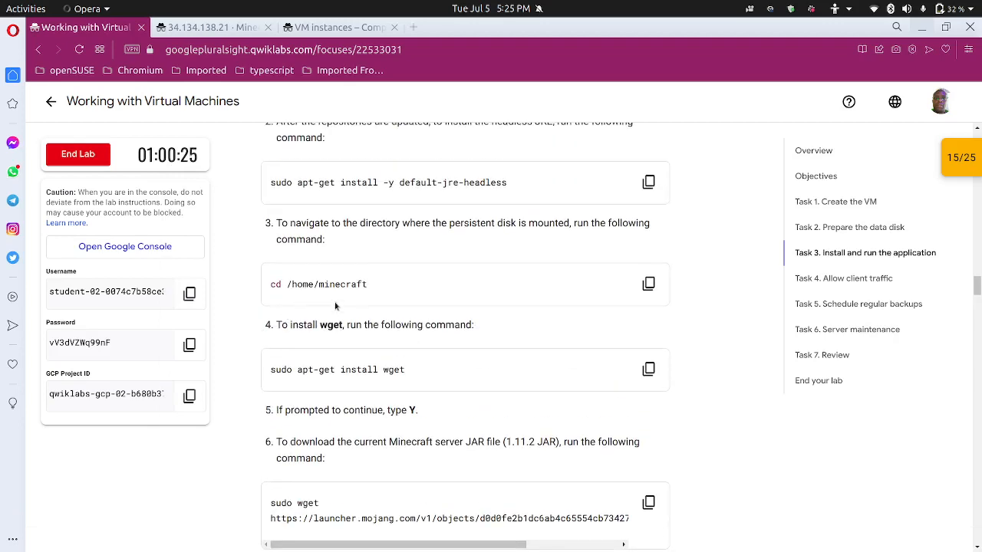
{"action": "key", "text": "alt+Tab"}
{"action": "left_click", "coordinate": [130, 506]}
{"action": "left_click", "coordinate": [585, 539]}
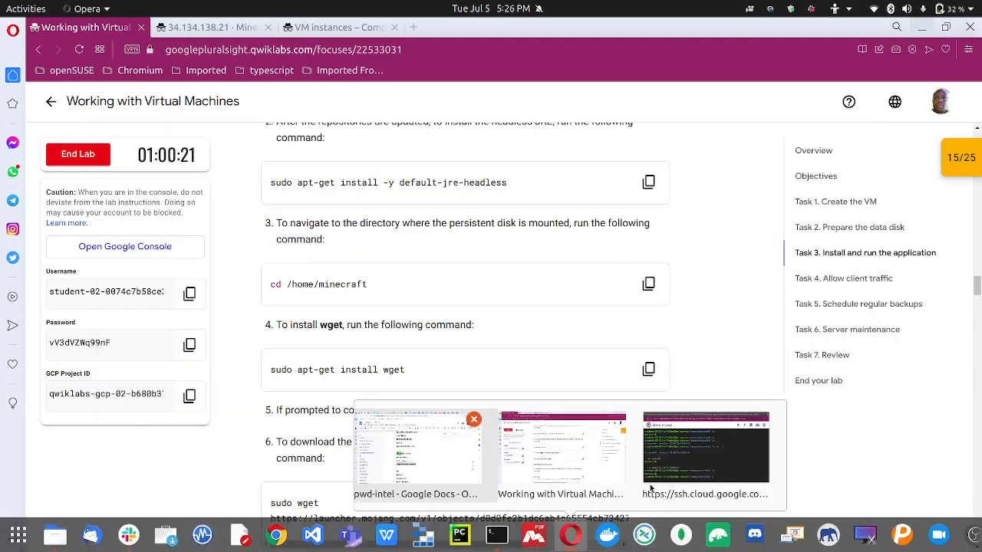
{"action": "left_click", "coordinate": [676, 474]}
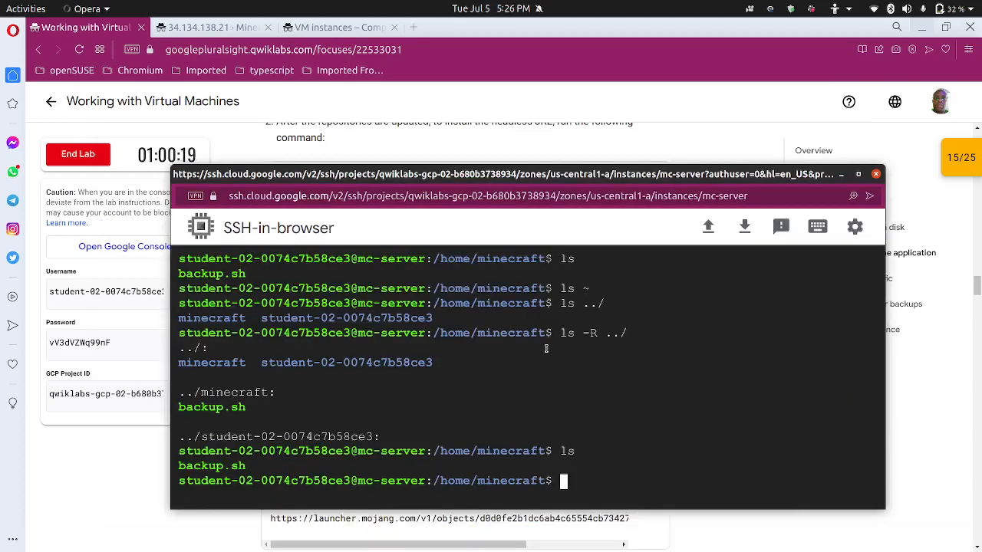
Run the copied sudo wget command in /home/minecraft to download server.jar, and list the directory's files.
{"action": "key", "text": "ctrl+v"}
{"action": "key", "text": "Return"}
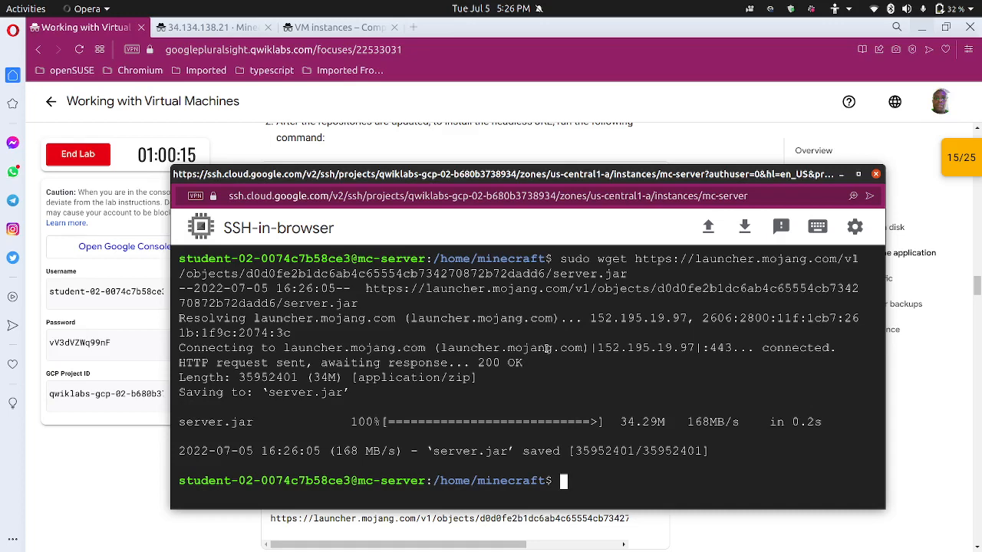
{"action": "type", "text": "ls"}
{"action": "key", "text": "Return"}
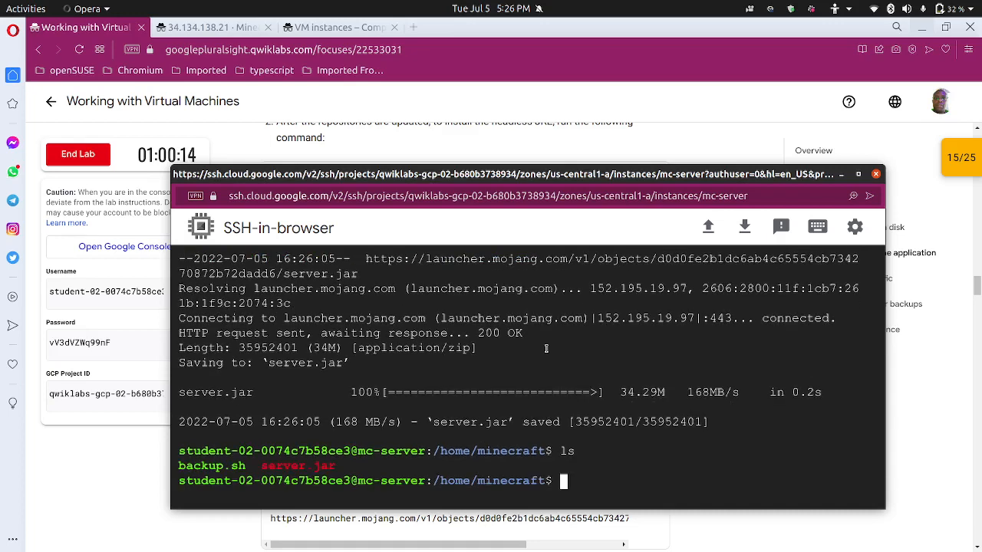
Copy the lab's server initialization command and run sudo java -Xmx1024M -Xms1024M -jar server.jar nogui in the SSH session.
{"action": "left_click", "coordinate": [141, 498]}
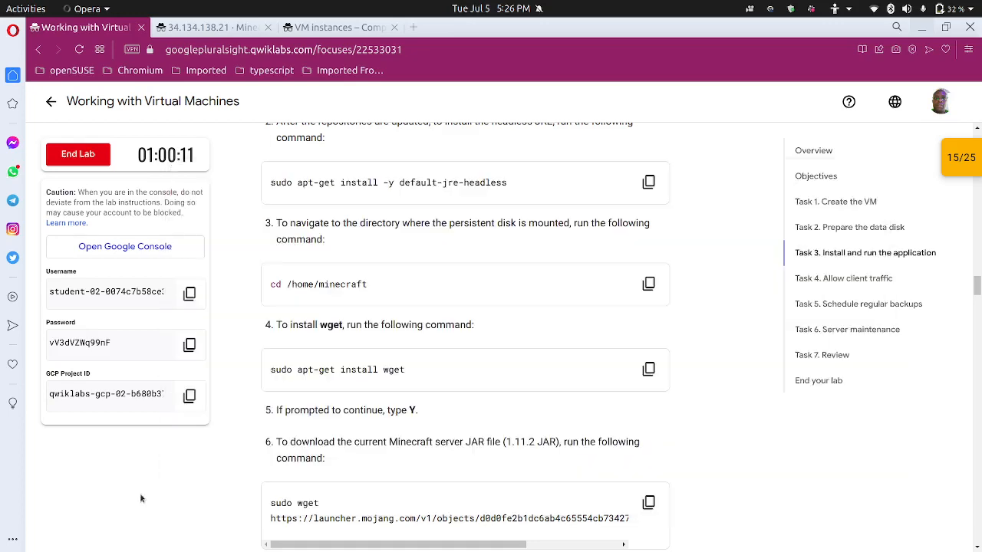
{"action": "scroll", "coordinate": [442, 360], "scroll_direction": "down", "scroll_amount": 5}
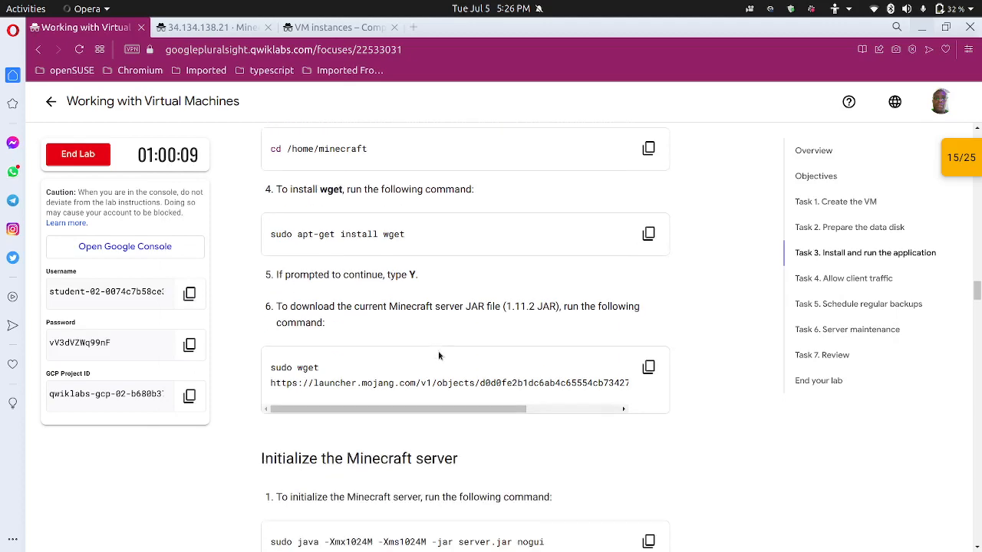
{"action": "scroll", "coordinate": [424, 321], "scroll_direction": "down", "scroll_amount": 2}
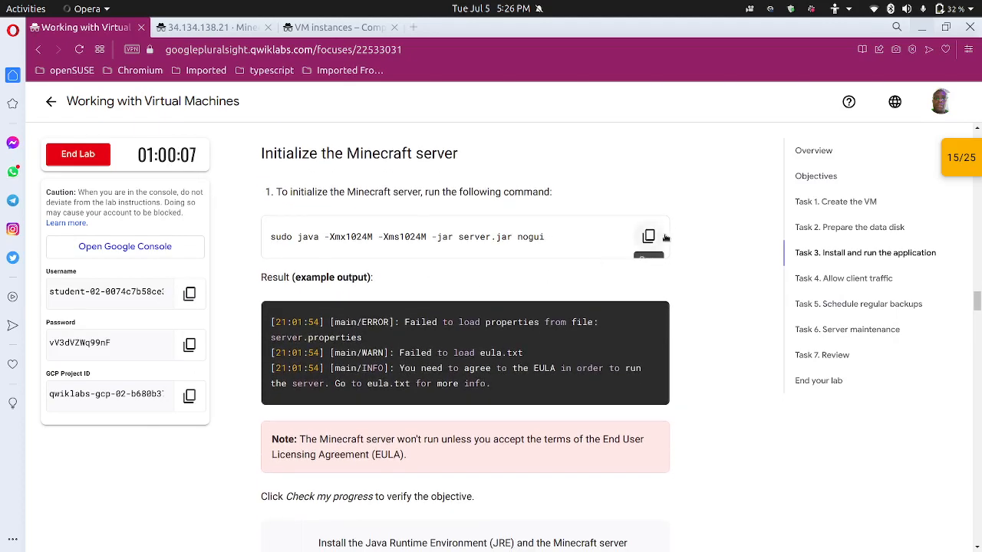
{"action": "left_click", "coordinate": [649, 236]}
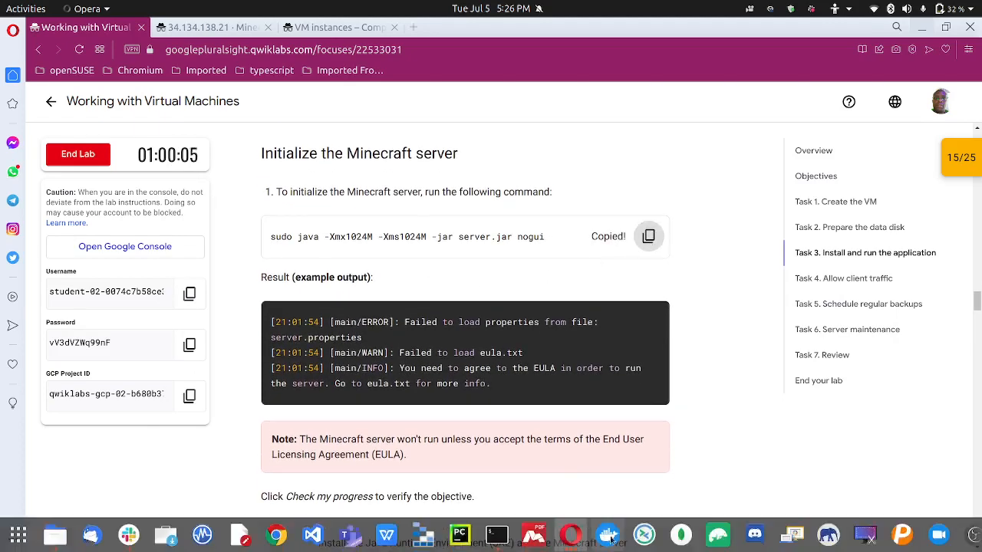
{"action": "mouse_move", "coordinate": [569, 534]}
{"action": "left_click", "coordinate": [678, 453]}
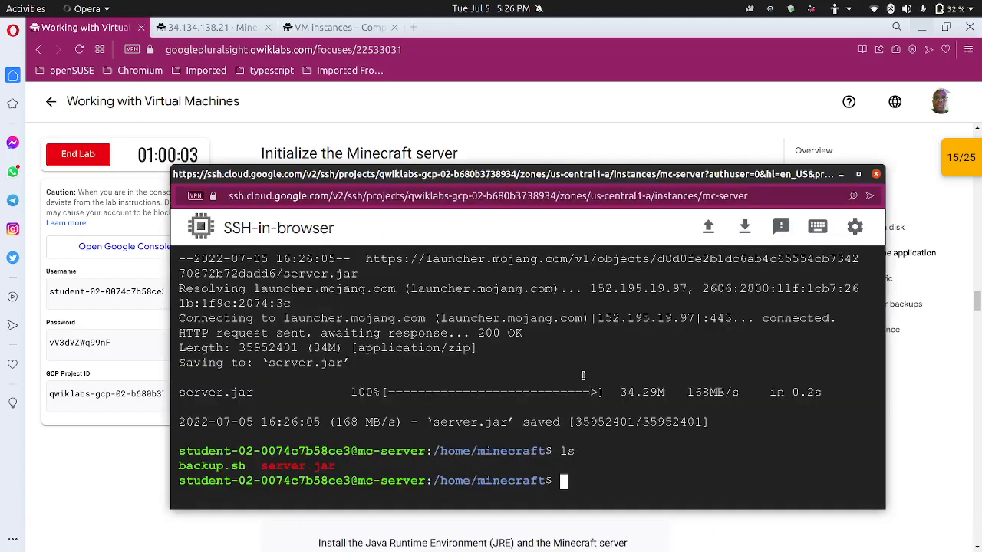
{"action": "key", "text": "ctrl+v"}
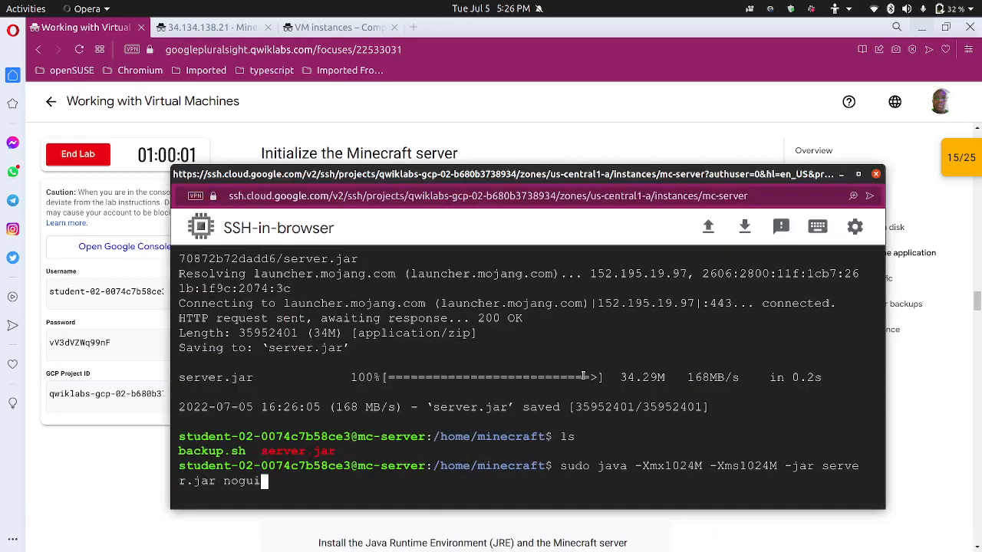
{"action": "key", "text": "Return"}
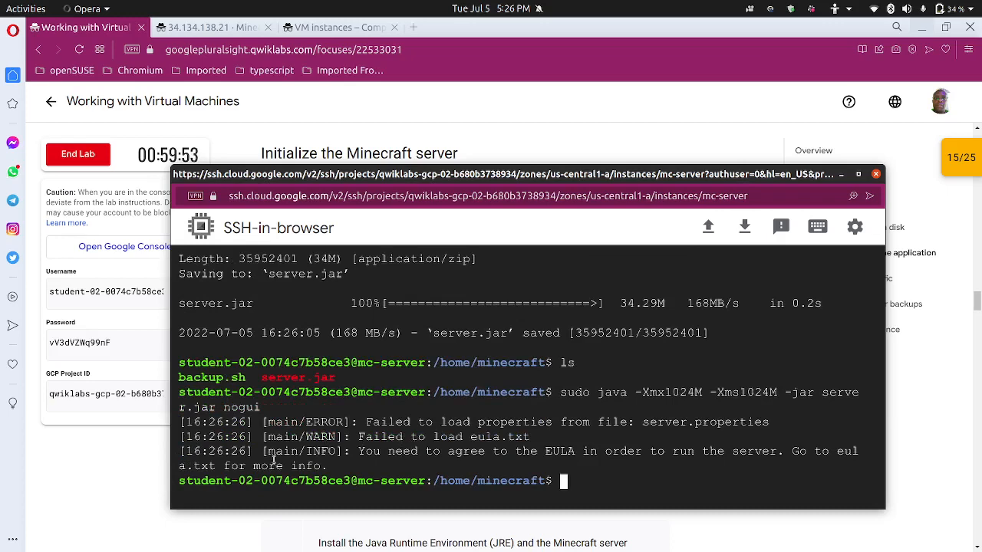
Copy the EULA editing command from the lab instructions and run sudo nano eula.txt in the SSH session.
{"action": "left_click", "coordinate": [160, 462]}
{"action": "scroll", "coordinate": [393, 415], "scroll_direction": "down", "scroll_amount": 4}
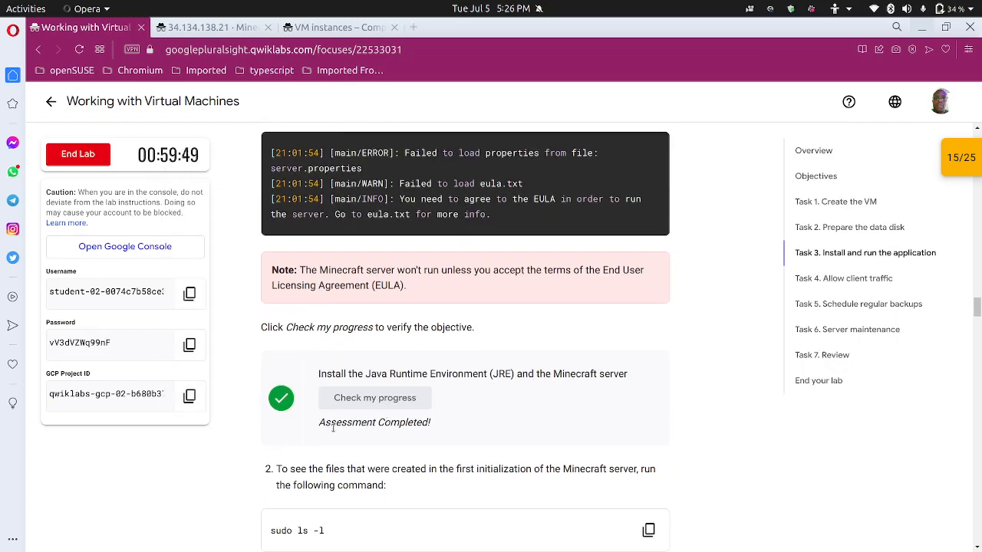
{"action": "scroll", "coordinate": [332, 429], "scroll_direction": "up", "scroll_amount": 2}
{"action": "scroll", "coordinate": [332, 430], "scroll_direction": "down", "scroll_amount": 8}
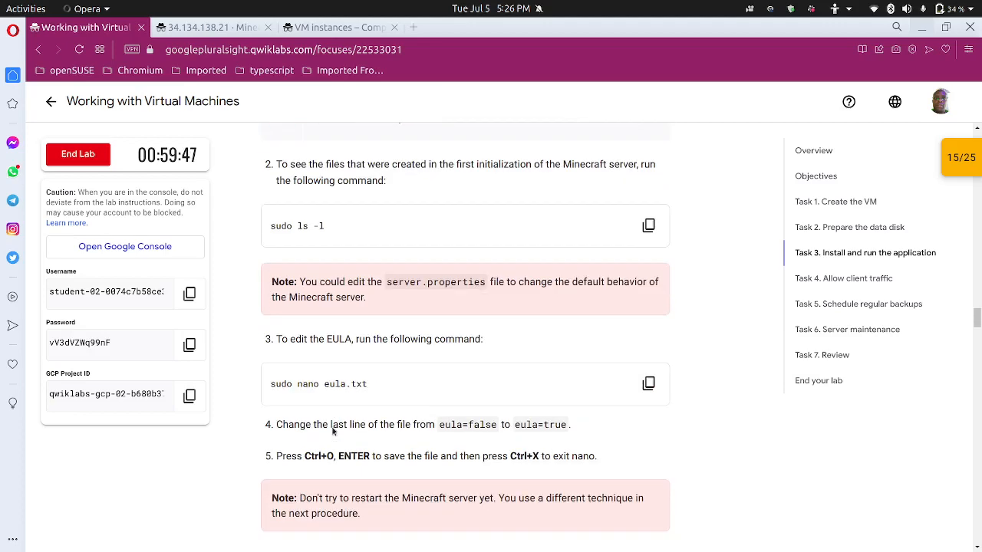
{"action": "left_click", "coordinate": [648, 383]}
{"action": "mouse_move", "coordinate": [633, 546]}
{"action": "left_click", "coordinate": [570, 535]}
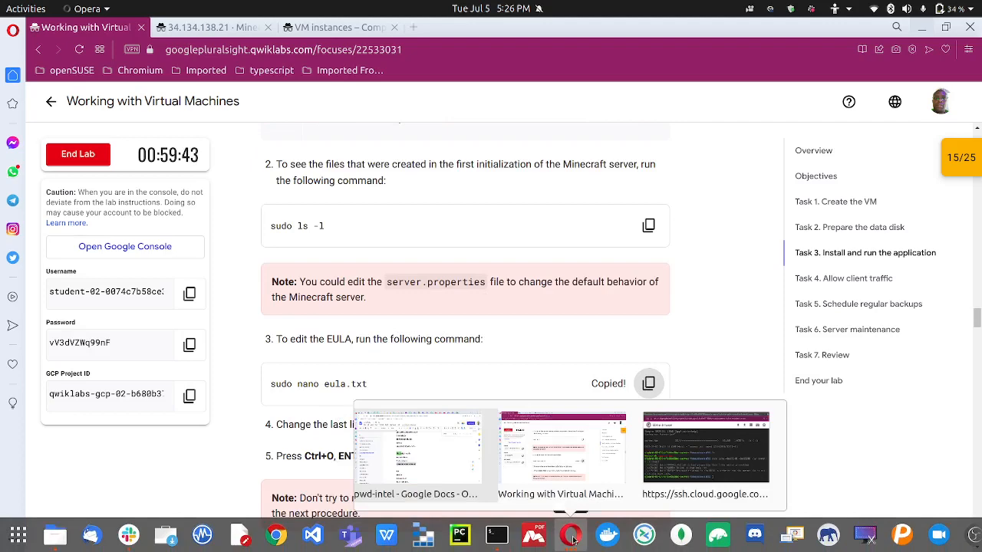
{"action": "left_click", "coordinate": [706, 460]}
{"action": "key", "text": "ctrl+v"}
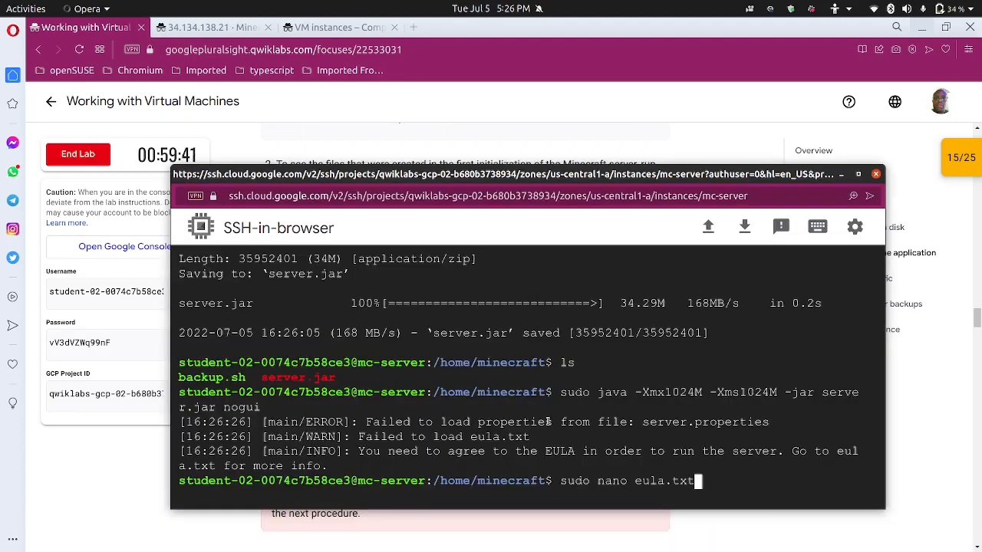
{"action": "key", "text": "Return"}
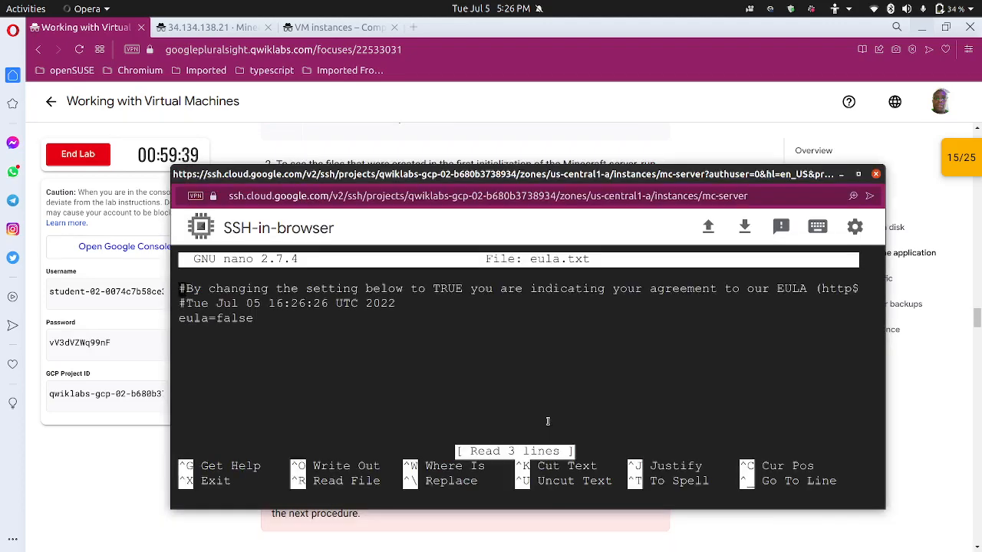
Change the last line of eula.txt to eula=true.
{"action": "key", "text": "Down"}
{"action": "key", "text": "Down"}
{"action": "key", "text": "Down"}
{"action": "key", "text": "Up"}
{"action": "key", "text": "Right"}
{"action": "key", "text": "Right"}
{"action": "key", "text": "Right"}
{"action": "key", "text": "Right"}
{"action": "key", "text": "Right"}
{"action": "key", "text": "Delete"}
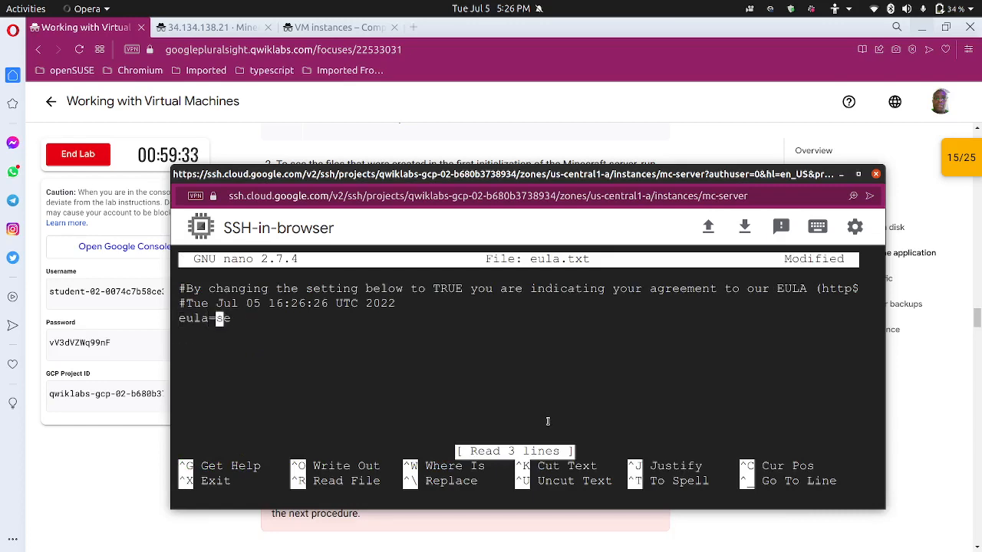
{"action": "key", "text": "Delete"}
{"action": "type", "text": "true"}
Save the edited file under the name eula.txt and exit nano.
{"action": "key", "text": "ctrl+o"}
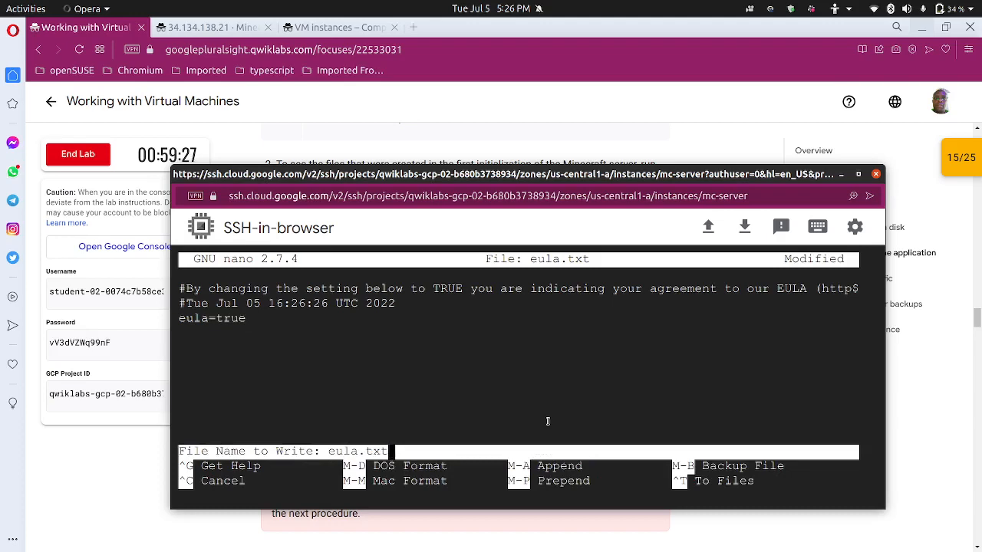
{"action": "key", "text": "Return"}
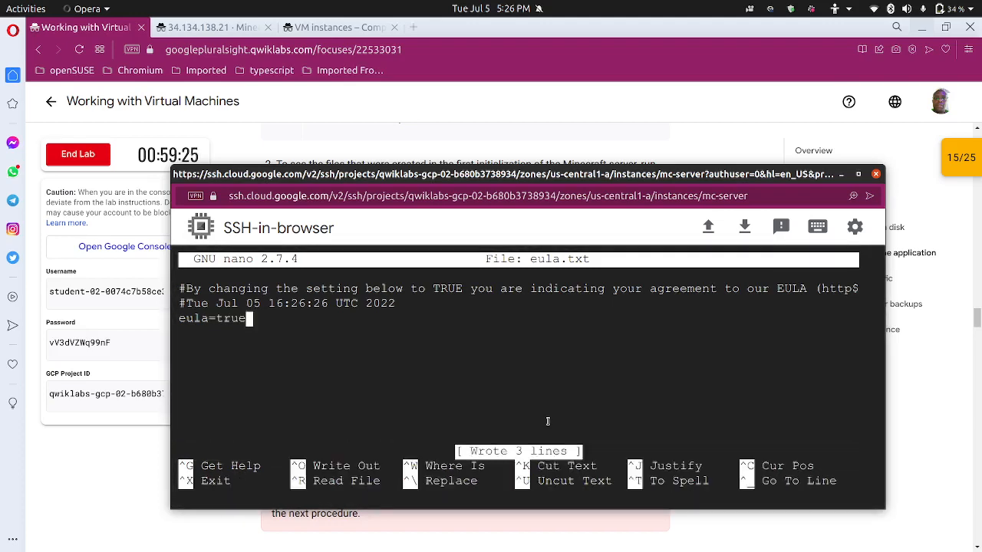
{"action": "key", "text": "ctrl+x"}
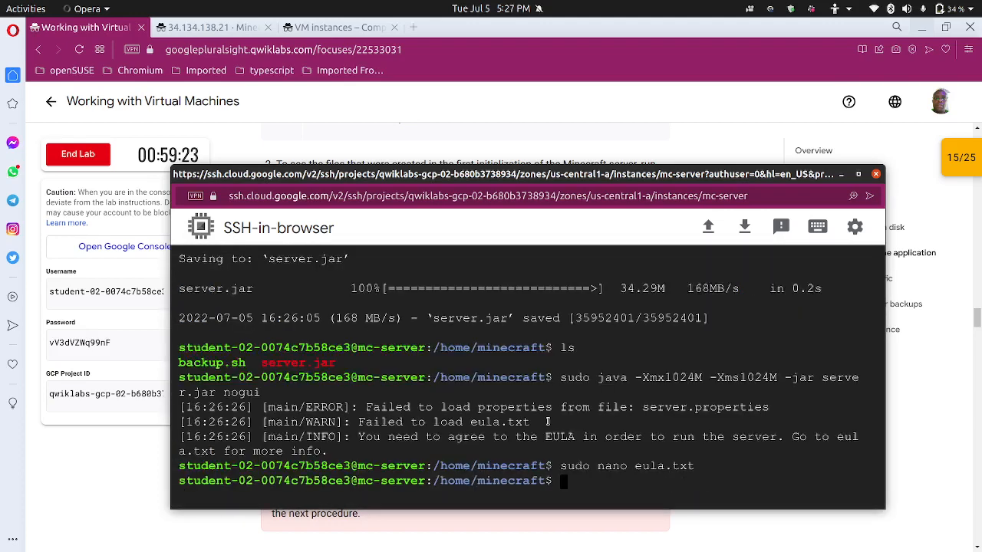
Copy the lab's command for starting the Minecraft server in a screen virtual terminal named mcs.
{"action": "left_click", "coordinate": [90, 500]}
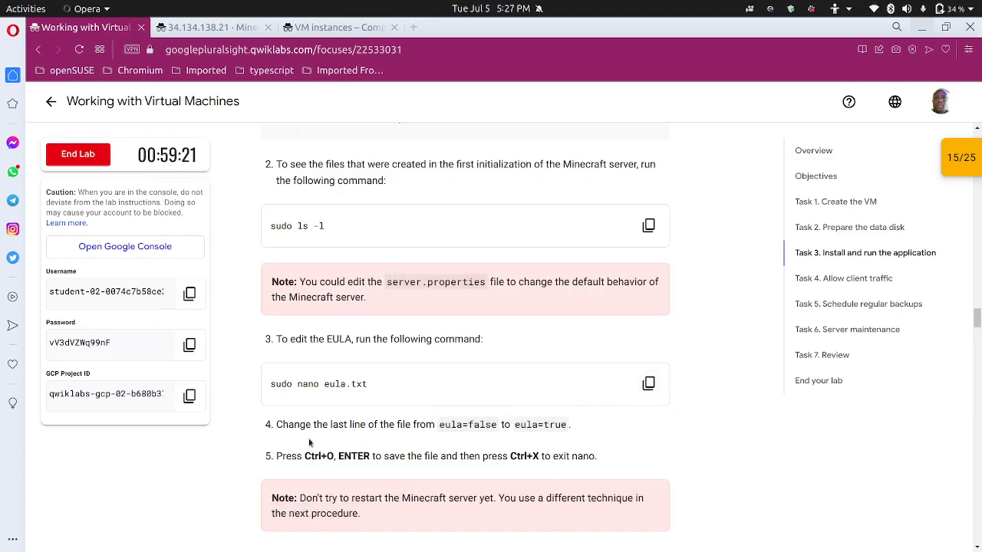
{"action": "scroll", "coordinate": [309, 443], "scroll_direction": "down", "scroll_amount": 2}
{"action": "scroll", "coordinate": [298, 432], "scroll_direction": "down", "scroll_amount": 4}
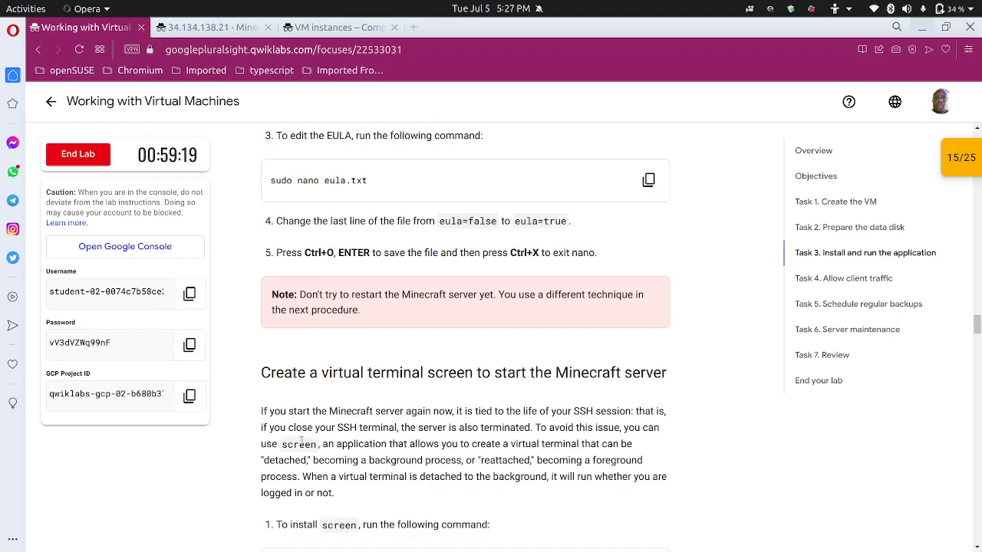
{"action": "scroll", "coordinate": [299, 442], "scroll_direction": "down", "scroll_amount": 4}
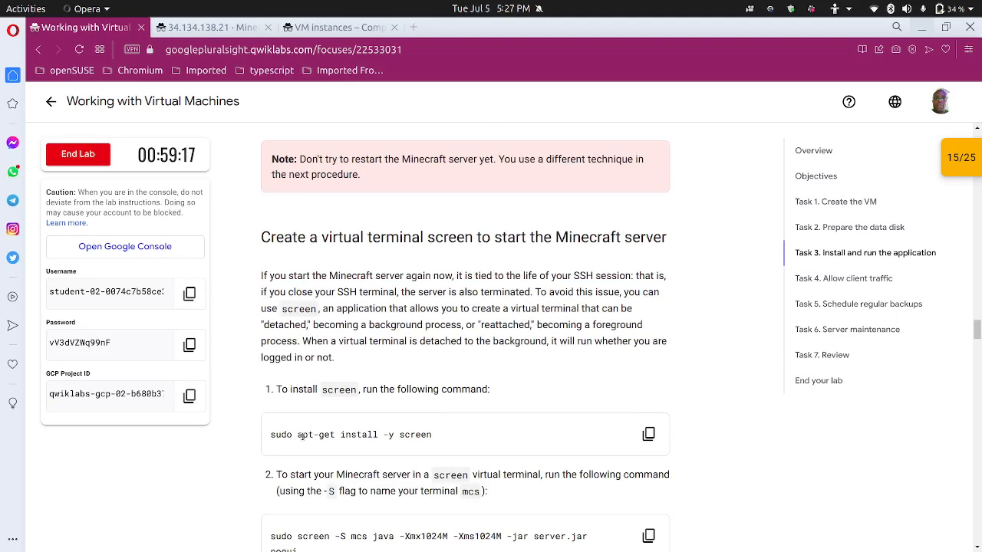
{"action": "scroll", "coordinate": [305, 435], "scroll_direction": "down", "scroll_amount": 3}
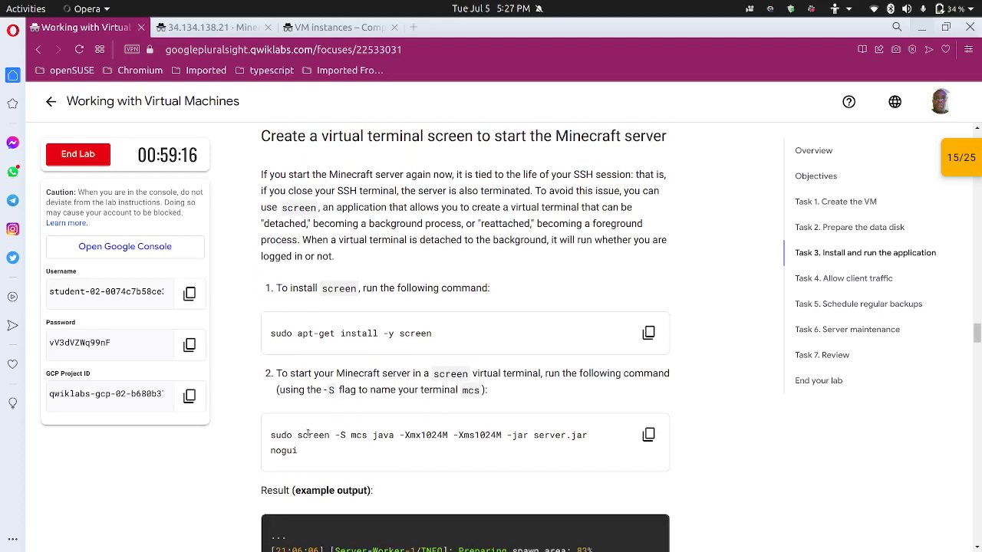
{"action": "left_click", "coordinate": [648, 435]}
{"action": "mouse_move", "coordinate": [568, 540]}
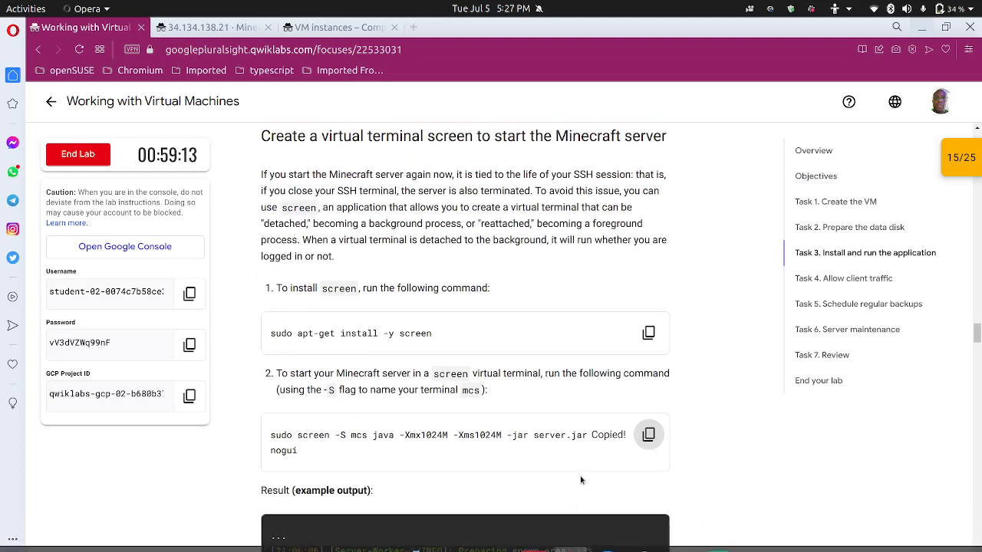
{"action": "scroll", "coordinate": [484, 375], "scroll_direction": "up", "scroll_amount": 6}
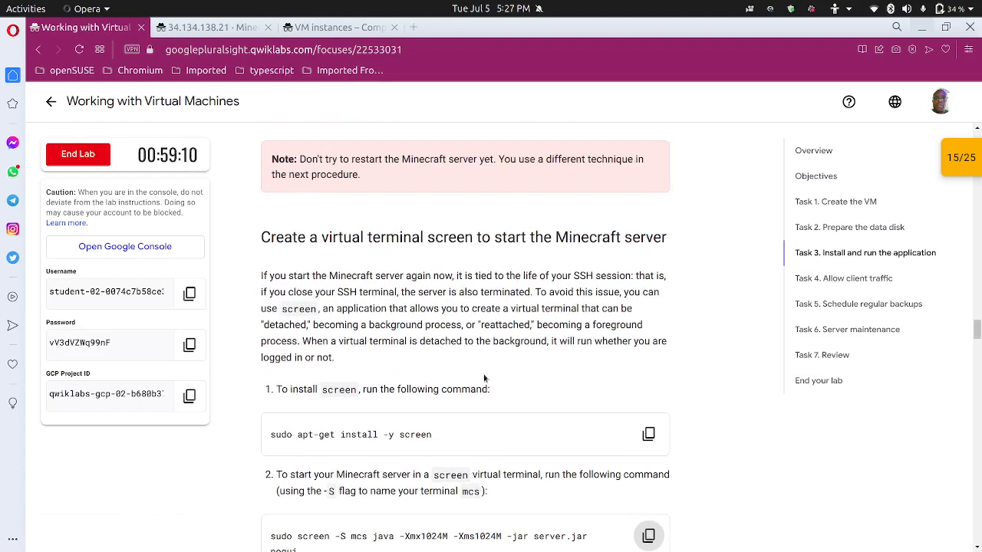
{"action": "scroll", "coordinate": [487, 375], "scroll_direction": "down", "scroll_amount": 5}
{"action": "scroll", "coordinate": [489, 373], "scroll_direction": "down", "scroll_amount": 2}
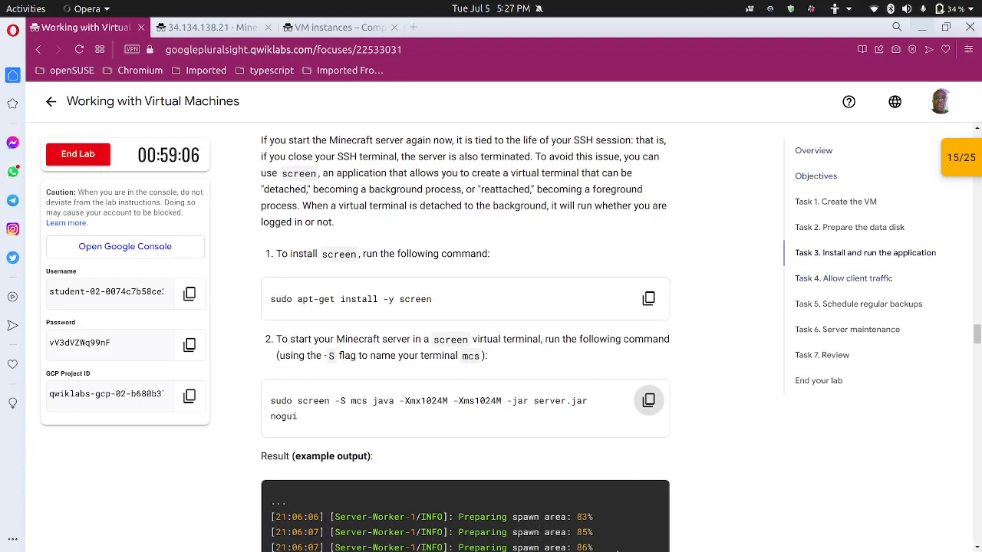
Run sudo screen -S mcs java -Xmx1024M -Xms1024M -jar server.jar nogui in the SSH session.
{"action": "mouse_move", "coordinate": [606, 546]}
{"action": "left_click", "coordinate": [570, 543]}
{"action": "left_click", "coordinate": [701, 456]}
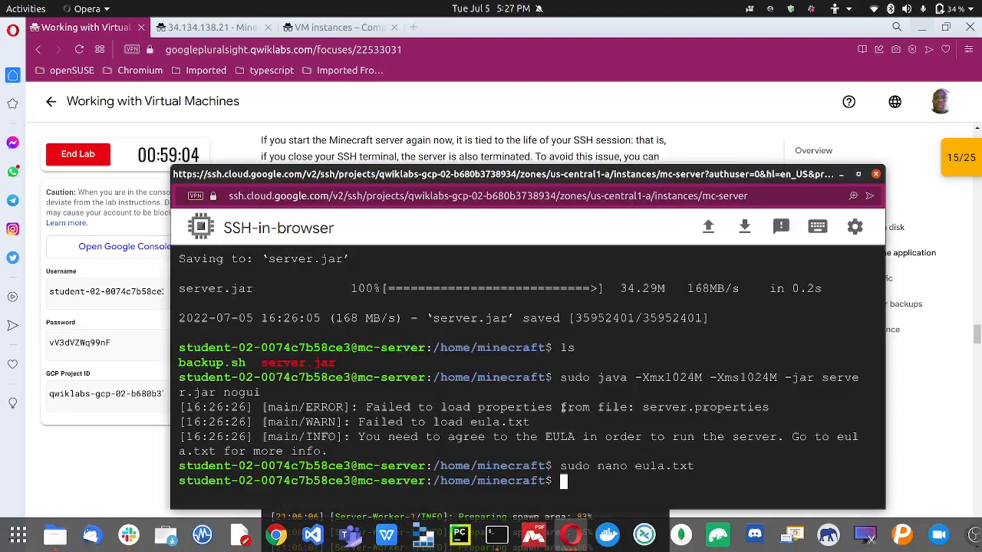
{"action": "key", "text": "ctrl+v"}
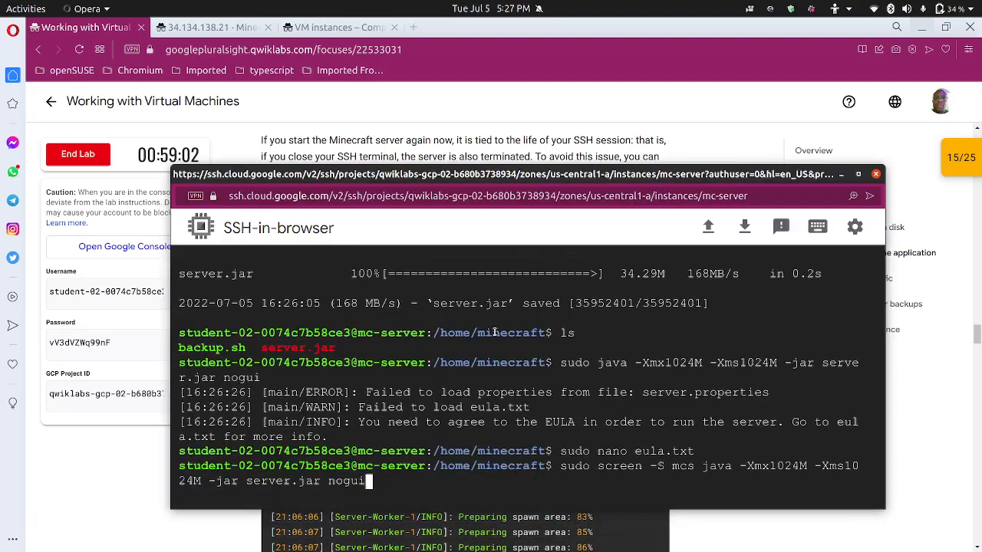
{"action": "key", "text": "Return"}
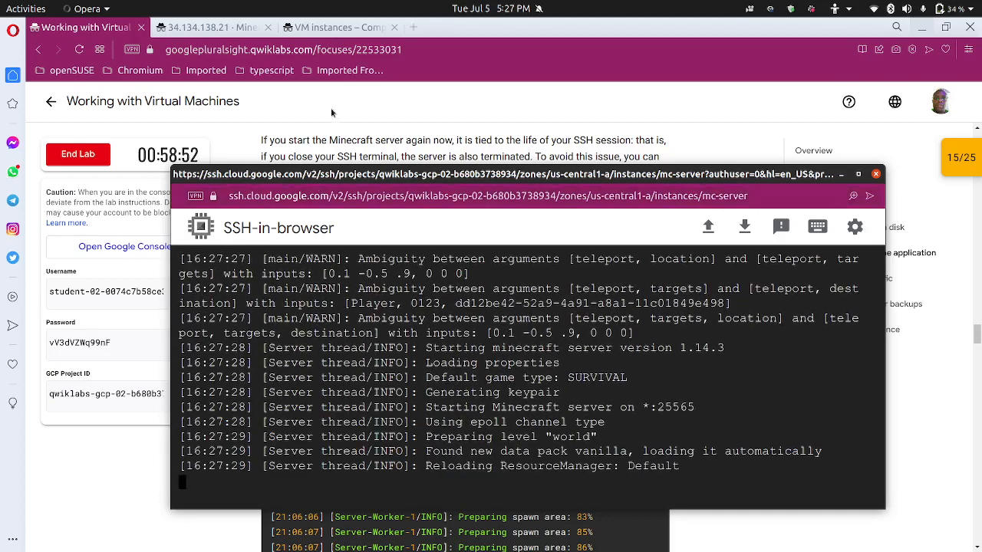
Request the server's status again on the Minecraft Server Status page, and return to the lab instructions.
{"action": "left_click", "coordinate": [222, 28]}
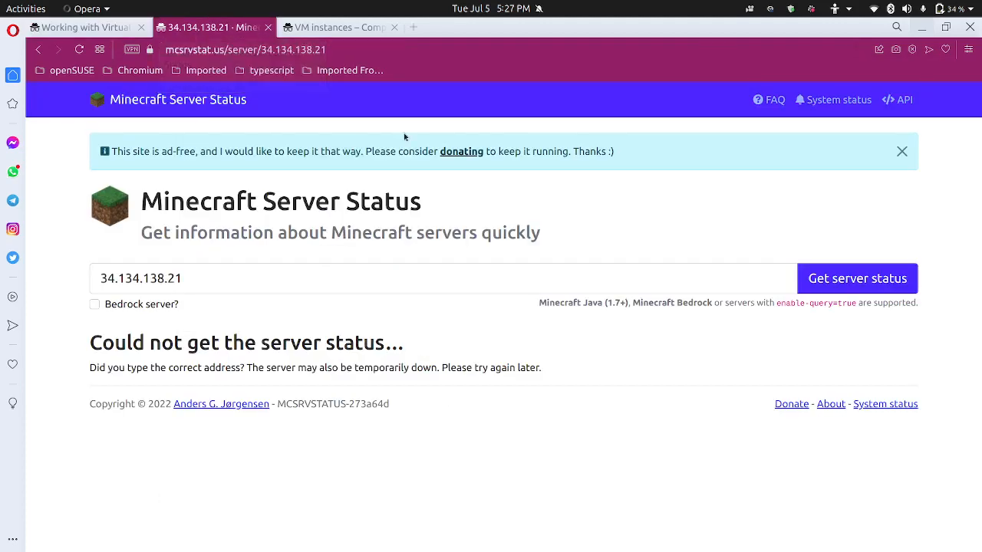
{"action": "left_click", "coordinate": [836, 282]}
{"action": "left_click", "coordinate": [112, 29]}
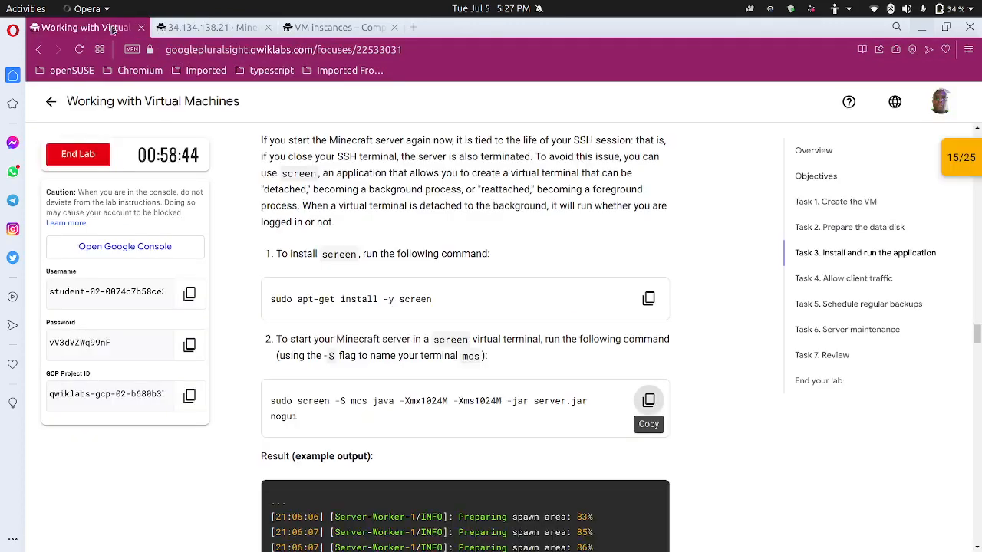
Copy the lab's sudo screen -r mcs command for reattaching the terminal and return to the SSH session.
{"action": "scroll", "coordinate": [260, 385], "scroll_direction": "down", "scroll_amount": 4}
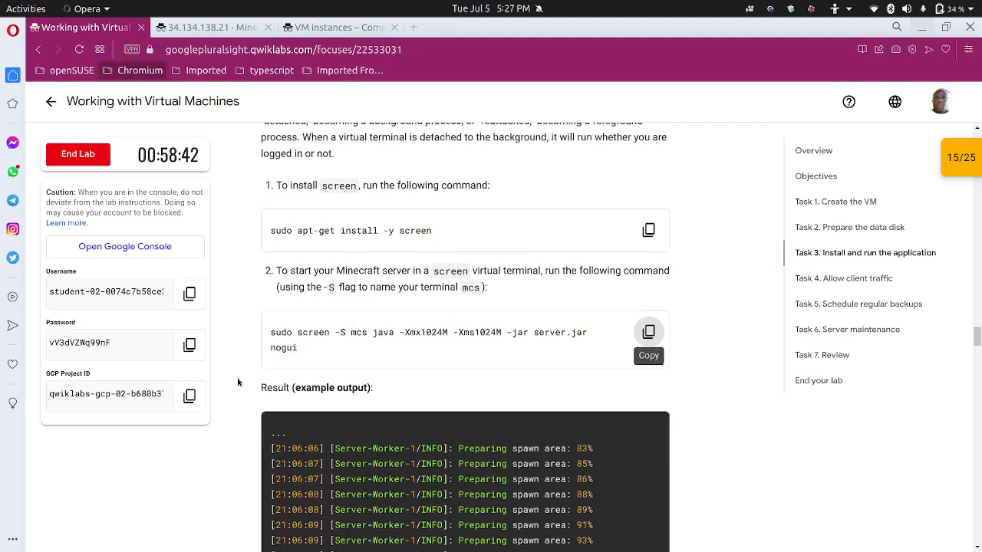
{"action": "scroll", "coordinate": [250, 359], "scroll_direction": "down", "scroll_amount": 10}
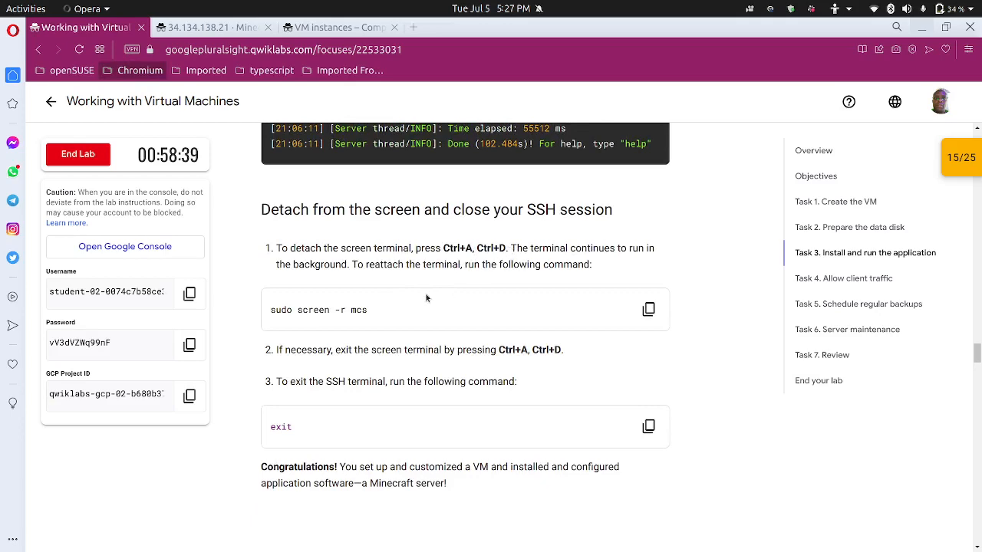
{"action": "left_click", "coordinate": [648, 309]}
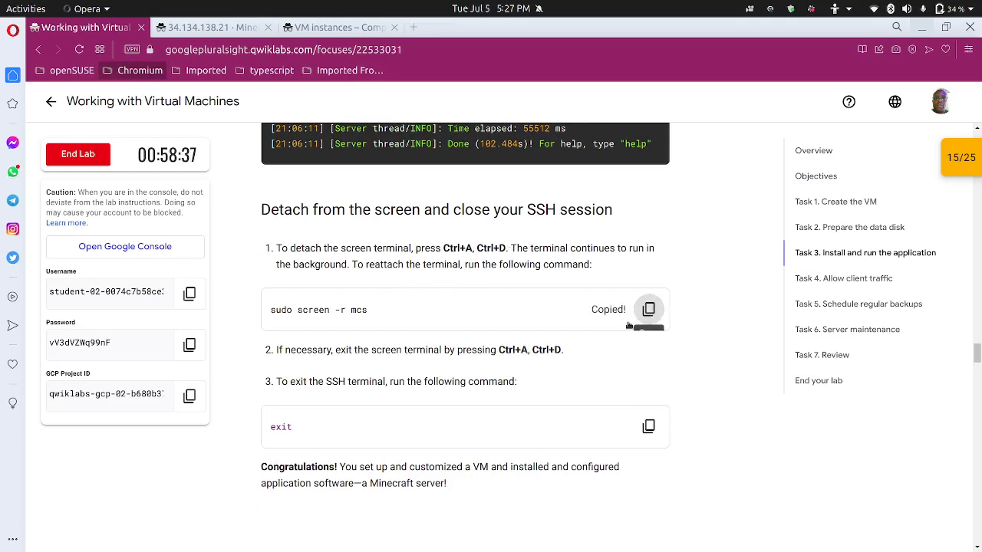
{"action": "mouse_move", "coordinate": [489, 551]}
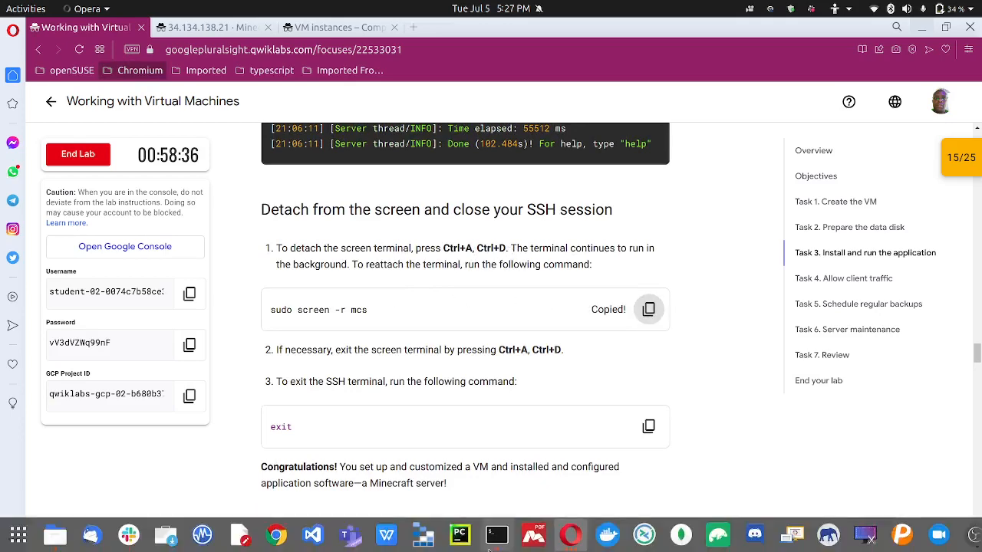
{"action": "left_click", "coordinate": [570, 534]}
{"action": "left_click", "coordinate": [667, 453]}
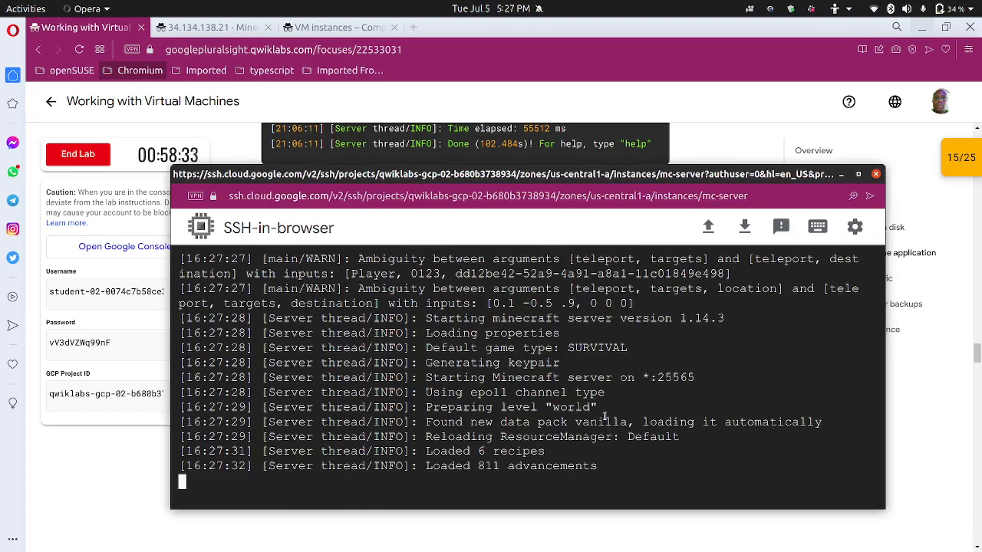
Detach from the mcs screen terminal and reattach it with sudo screen -r mcs.
{"action": "key", "text": "ctrl+a"}
{"action": "type", "text": "d"}
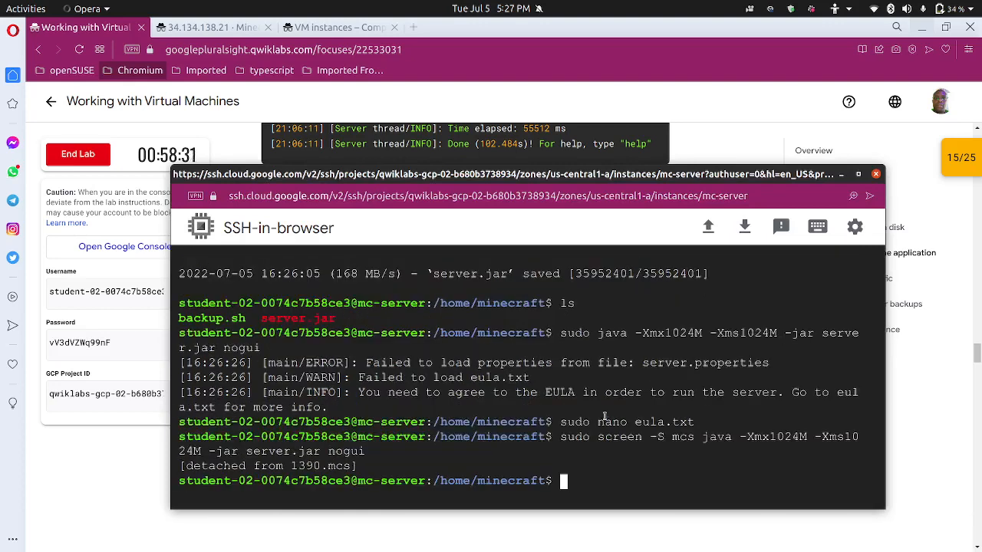
{"action": "type", "text": "sudo screen -r mcs"}
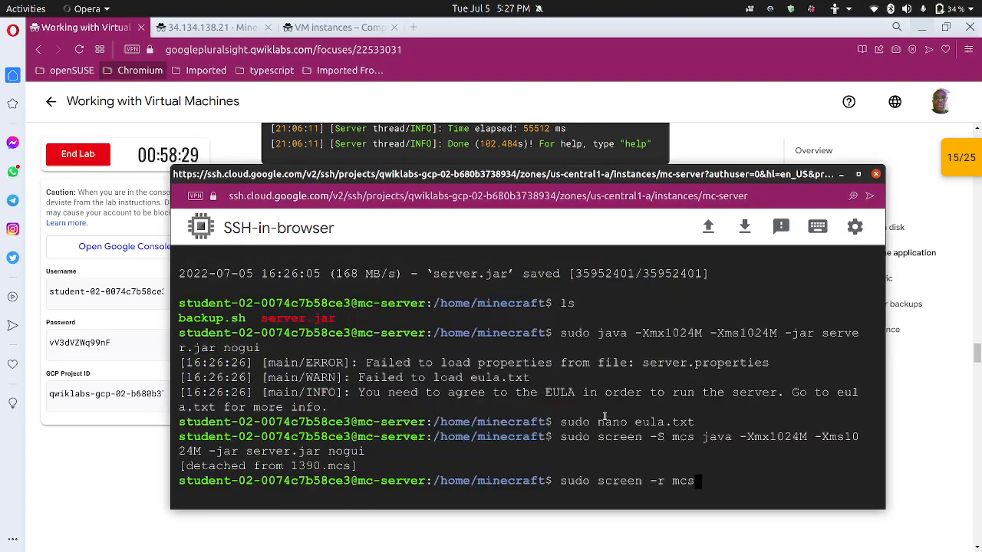
{"action": "key", "text": "Return"}
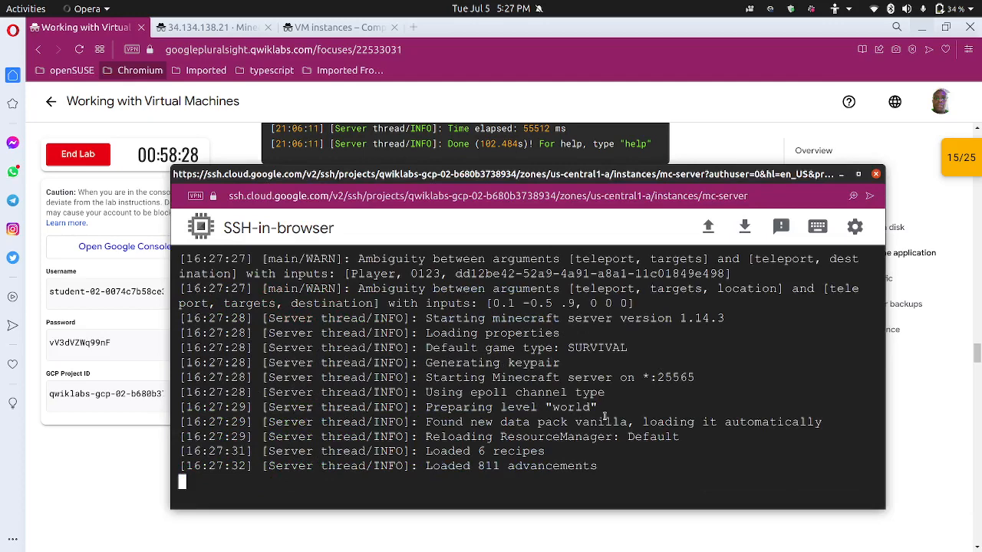
Return to the lab instructions and copy the exit command for closing the SSH terminal.
{"action": "left_click", "coordinate": [140, 487]}
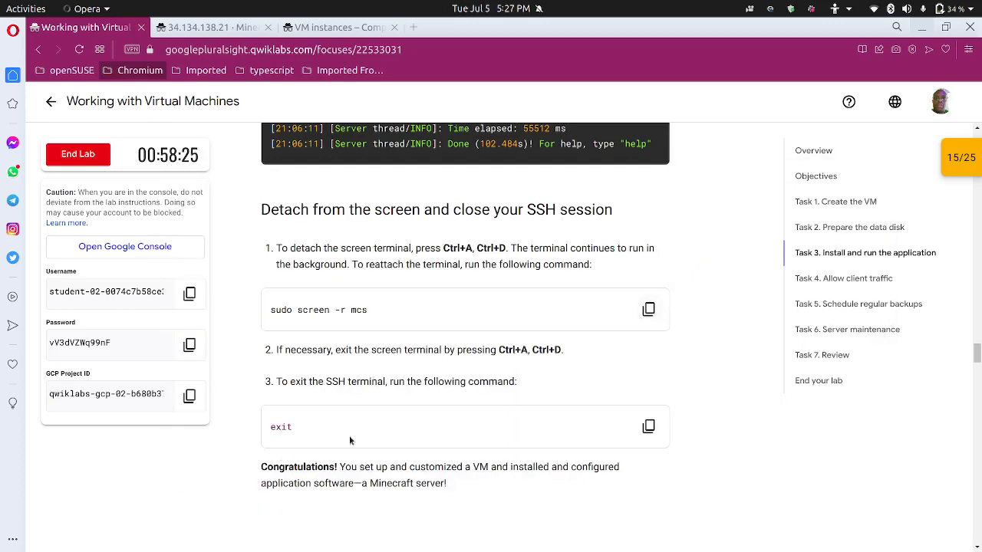
{"action": "scroll", "coordinate": [353, 437], "scroll_direction": "down", "scroll_amount": 1}
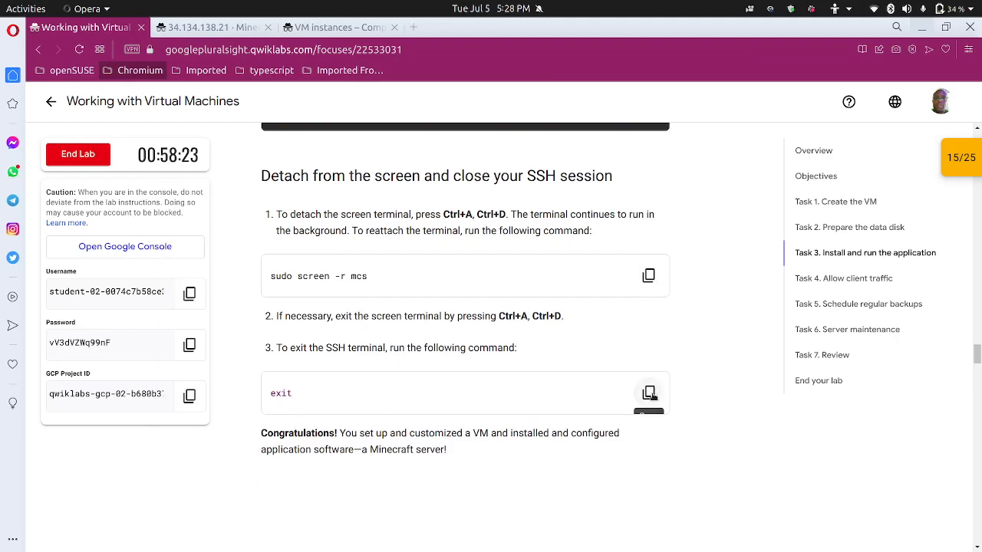
{"action": "left_click", "coordinate": [650, 393]}
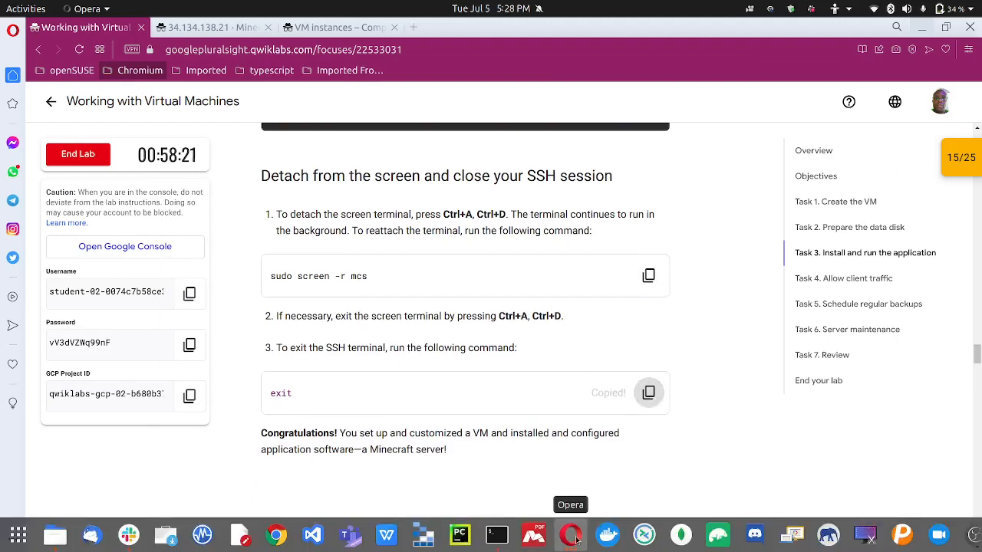
Back in the SSH session, detach from the mcs screen terminal and close the session with exit.
{"action": "left_click", "coordinate": [573, 539]}
{"action": "left_click", "coordinate": [690, 456]}
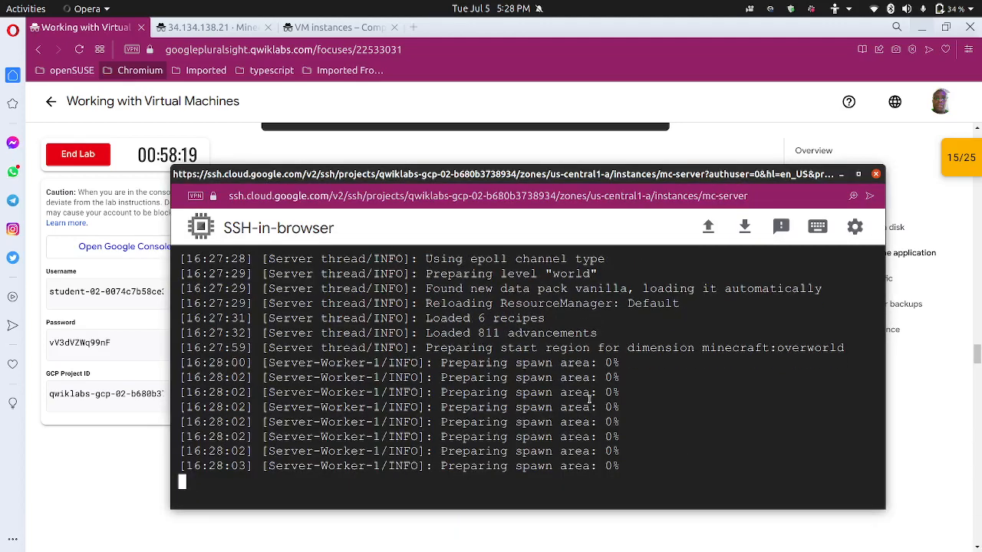
{"action": "key", "text": "ctrl+a"}
{"action": "key", "text": "ctrl+d"}
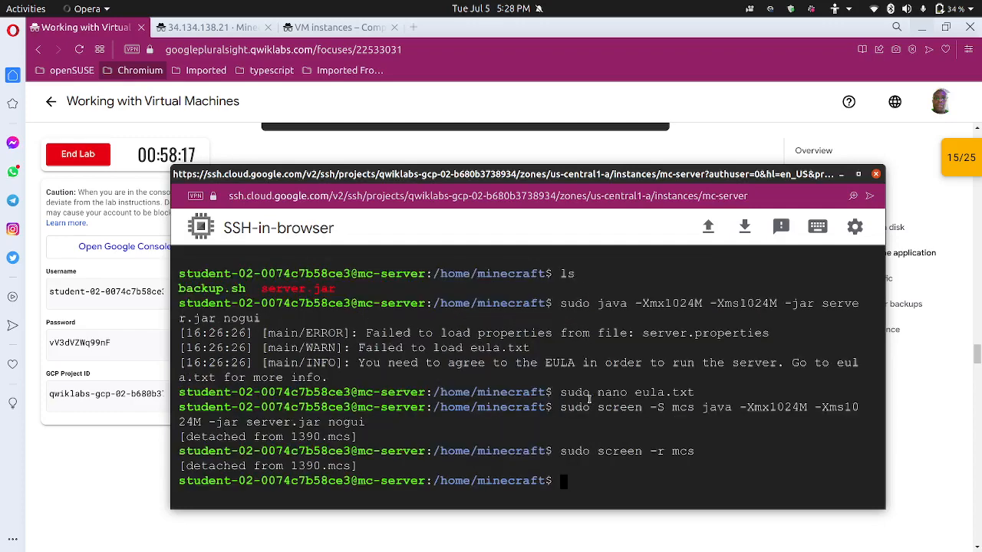
{"action": "type", "text": "exit"}
{"action": "key", "text": "Return"}
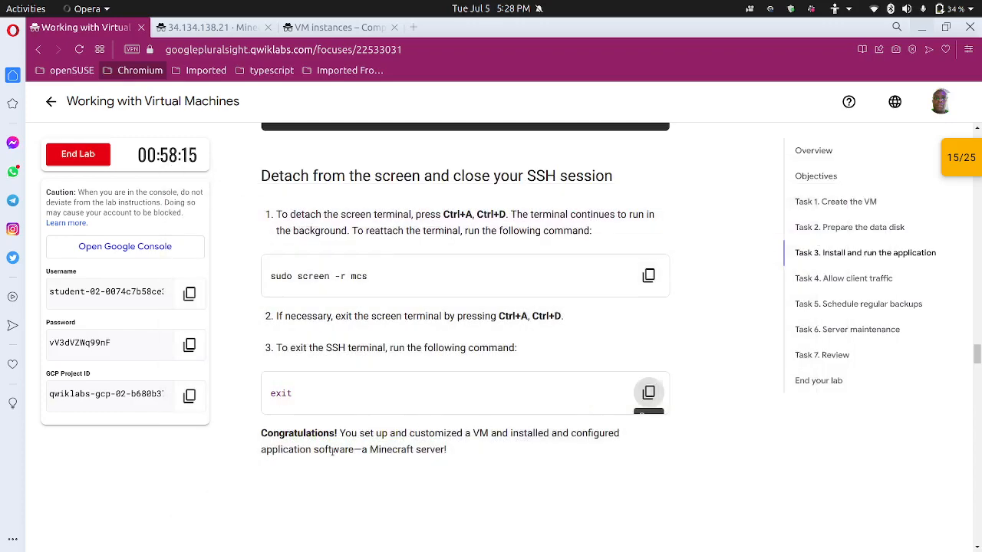
Go to the Create a Cloud Storage bucket section of Task 5 and copy the lab's GCP Project ID.
{"action": "scroll", "coordinate": [336, 445], "scroll_direction": "down", "scroll_amount": 6}
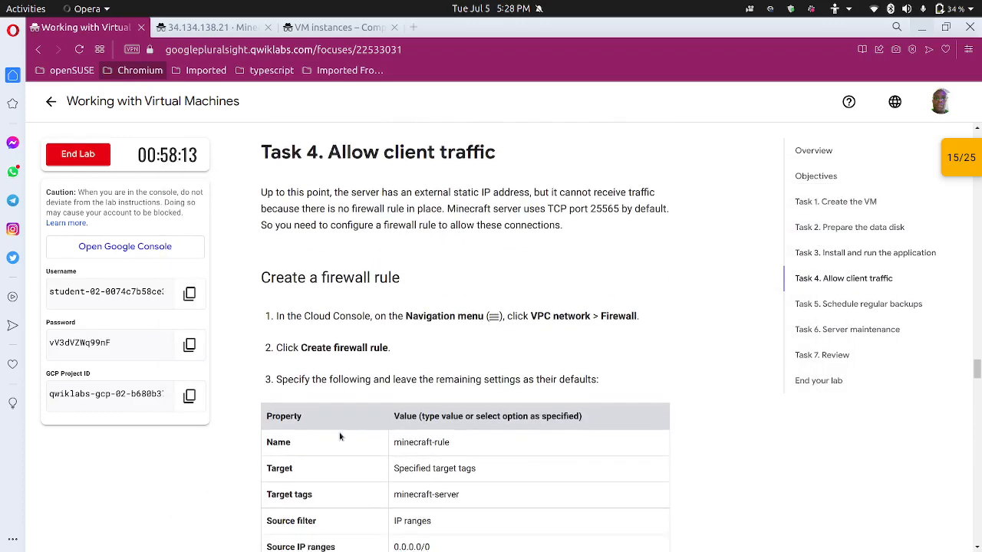
{"action": "scroll", "coordinate": [340, 437], "scroll_direction": "down", "scroll_amount": 10}
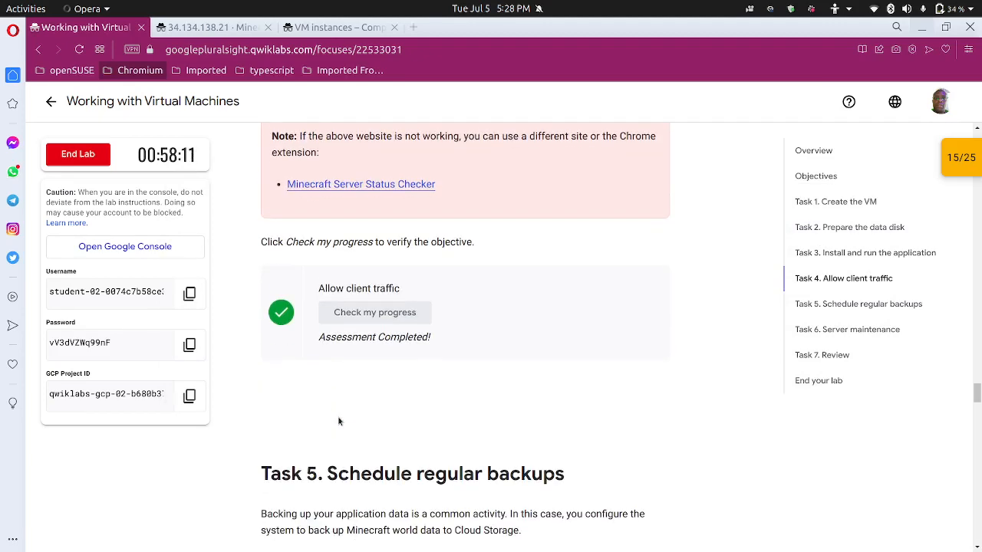
{"action": "scroll", "coordinate": [396, 402], "scroll_direction": "down", "scroll_amount": 5}
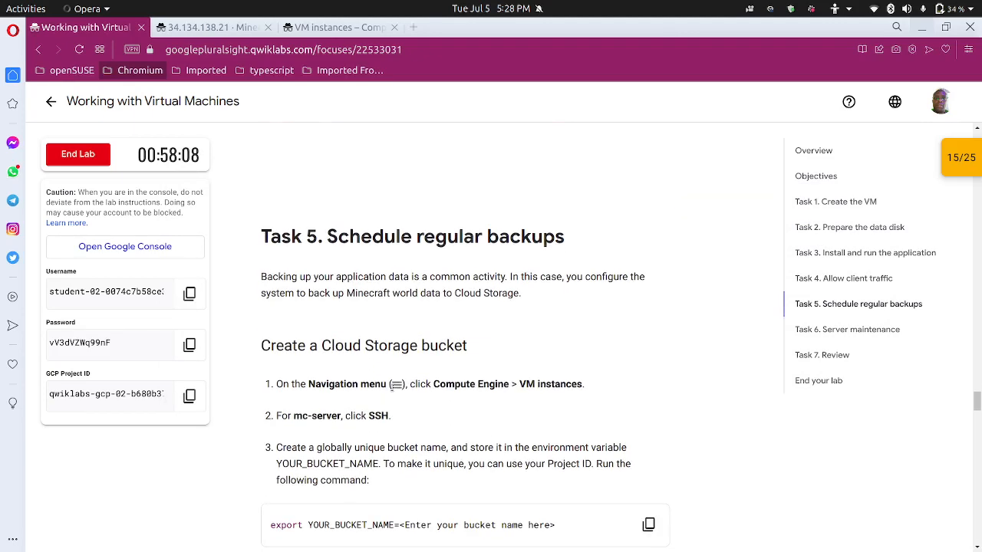
{"action": "scroll", "coordinate": [393, 387], "scroll_direction": "down", "scroll_amount": 4}
{"action": "scroll", "coordinate": [376, 385], "scroll_direction": "up", "scroll_amount": 1}
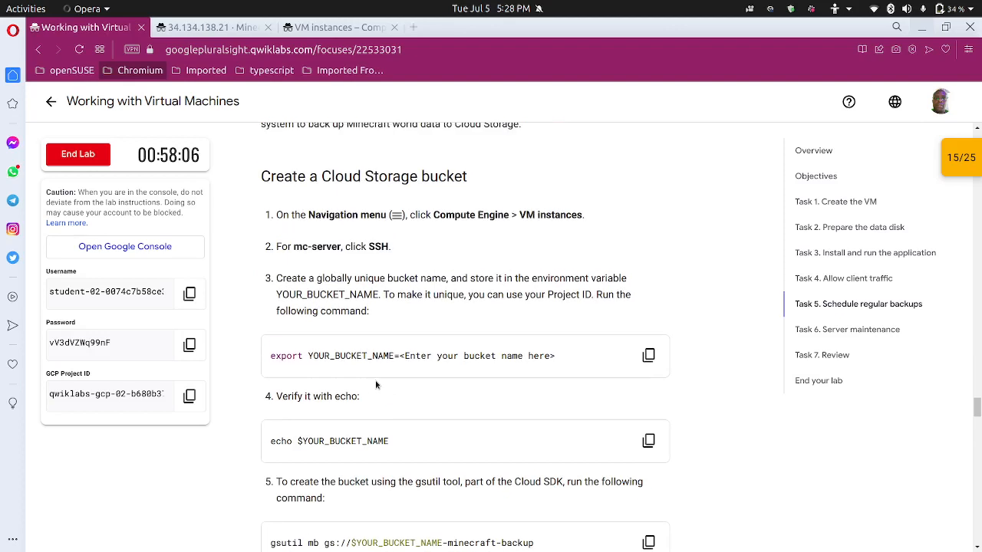
{"action": "left_click", "coordinate": [189, 395]}
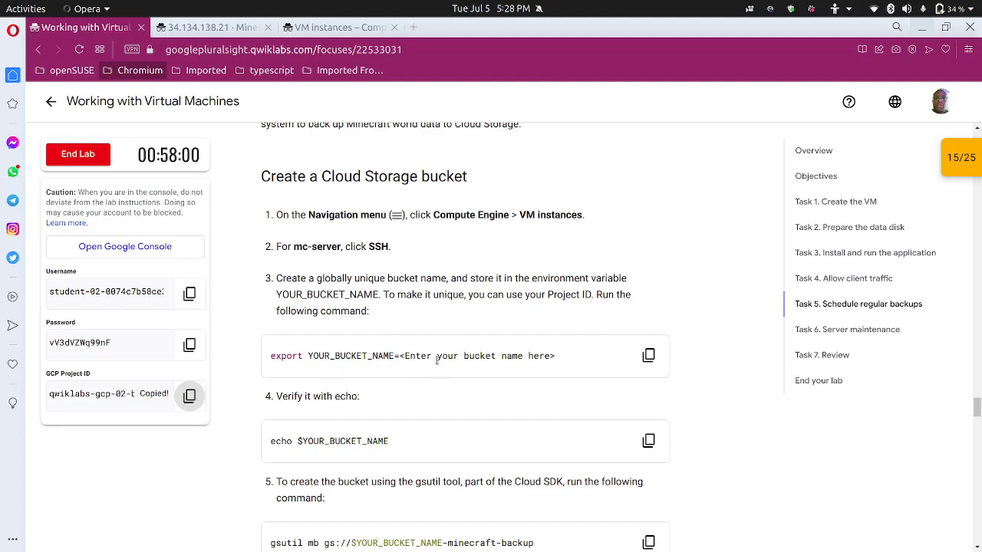
Open a new SSH session to mc-server from the VM instances page and dismiss the IAP tunnel notice.
{"action": "scroll", "coordinate": [437, 359], "scroll_direction": "down", "scroll_amount": 3}
{"action": "scroll", "coordinate": [439, 352], "scroll_direction": "up", "scroll_amount": 3}
{"action": "left_click", "coordinate": [314, 27]}
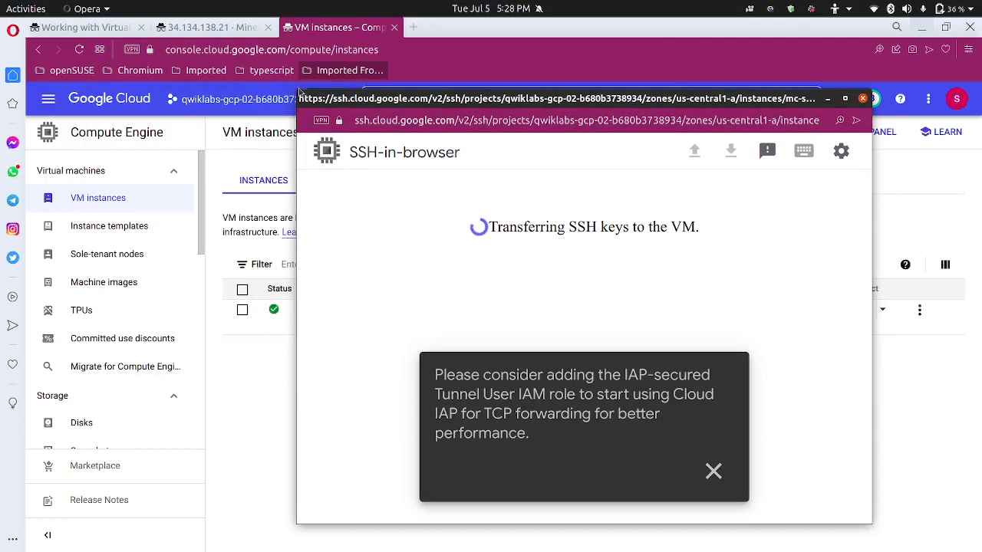
{"action": "left_click_drag", "start_coordinate": [291, 90], "coordinate": [147, 154]}
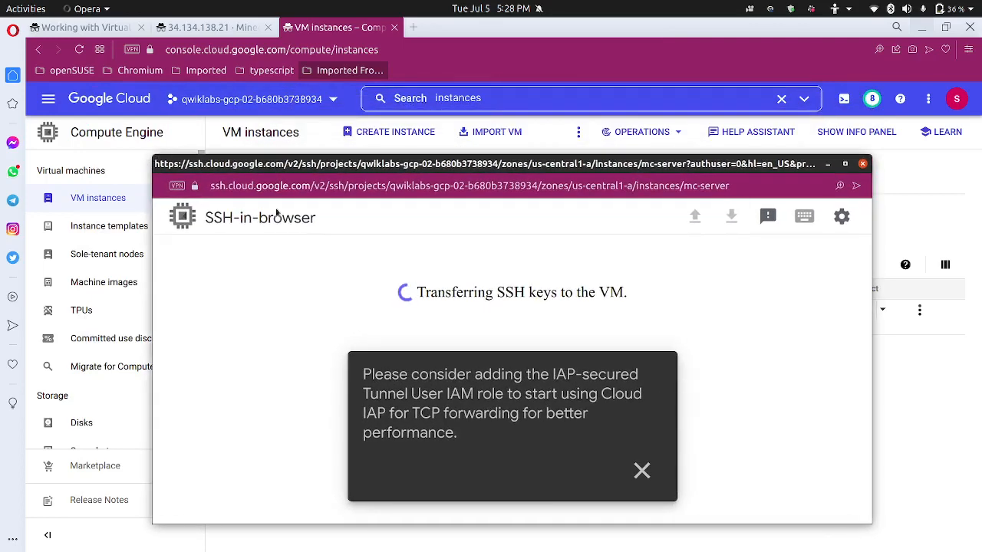
{"action": "left_click", "coordinate": [639, 468]}
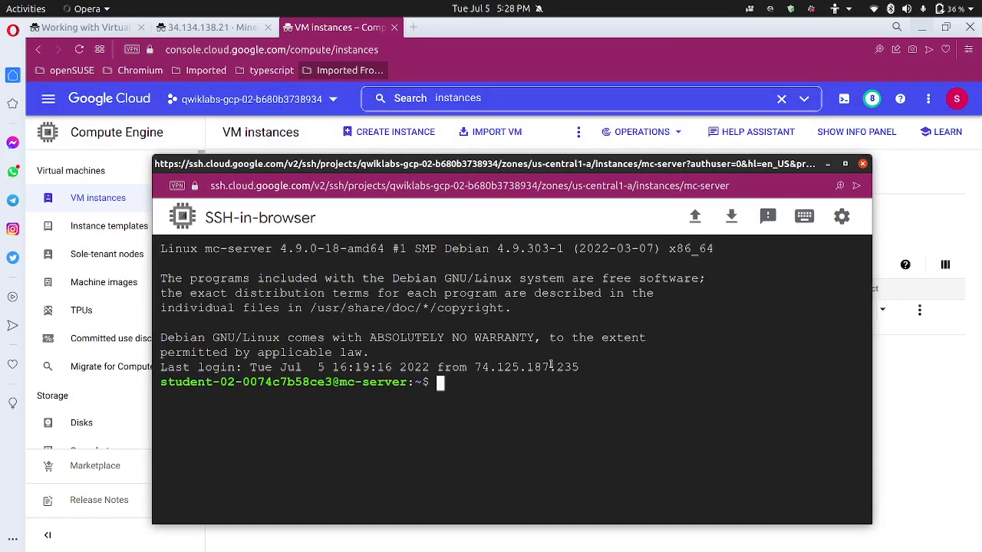
Run export YOUR_BUCKET_NAME="qwiklabs-gcp-02-b680b3738934" in the SSH session, using the copied project ID as the value.
{"action": "key", "text": "ctrl+v"}
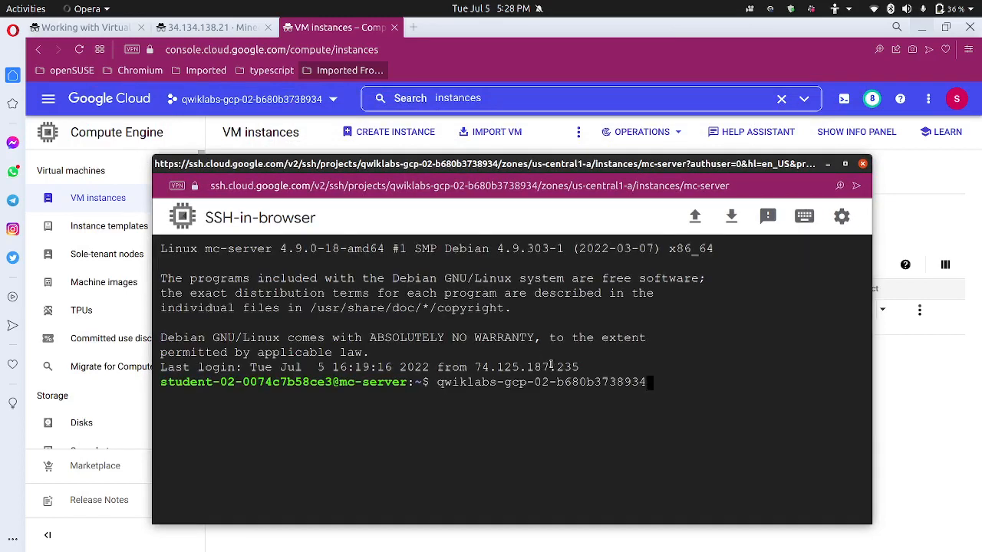
{"action": "key", "text": "Home"}
{"action": "type", "text": "expo"}
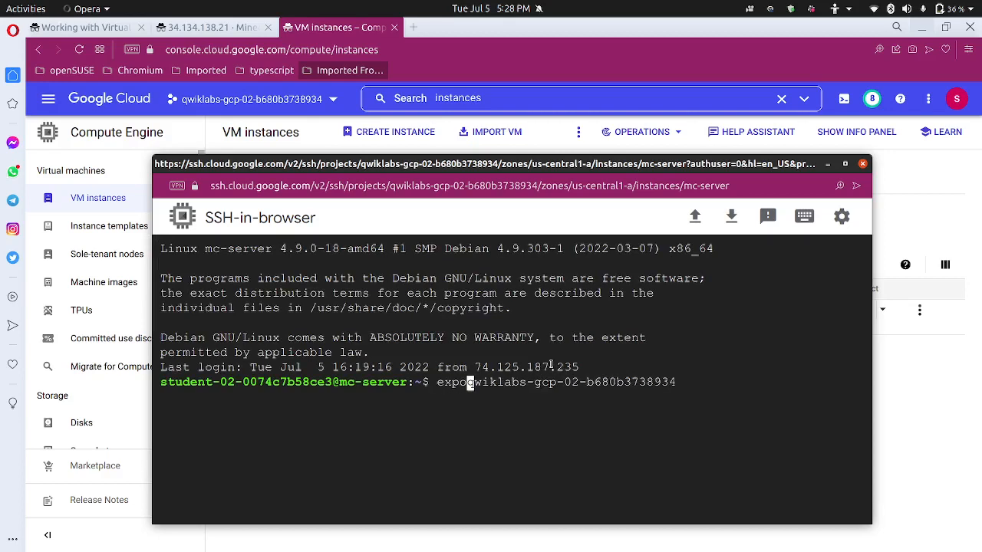
{"action": "type", "text": "rt Y"}
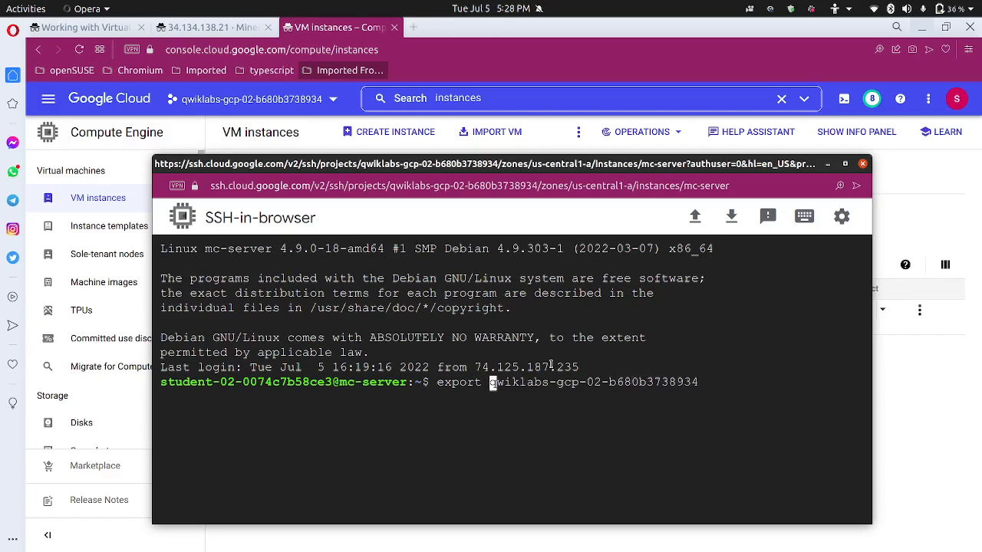
{"action": "type", "text": "OUR"}
{"action": "type", "text": "_BUCKET_"}
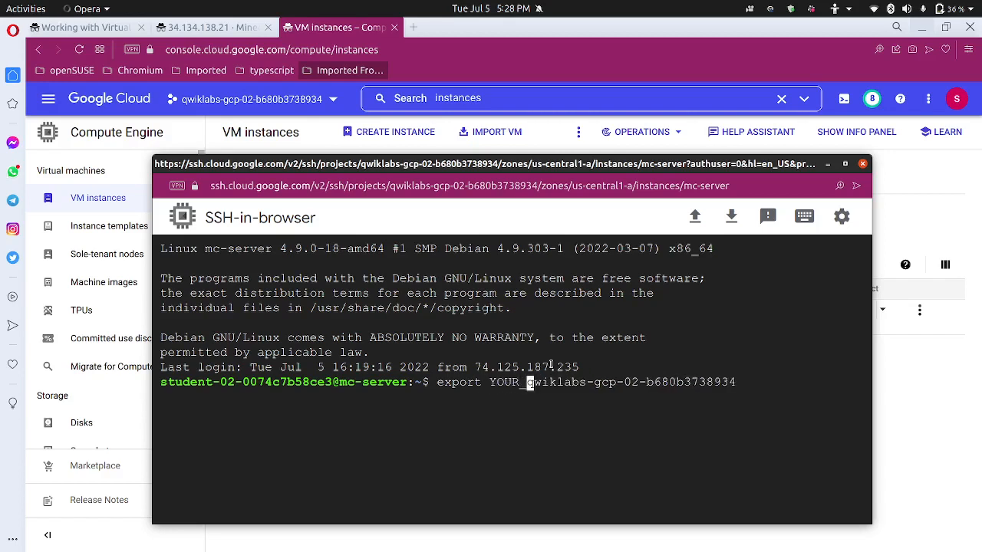
{"action": "type", "text": "NAME"}
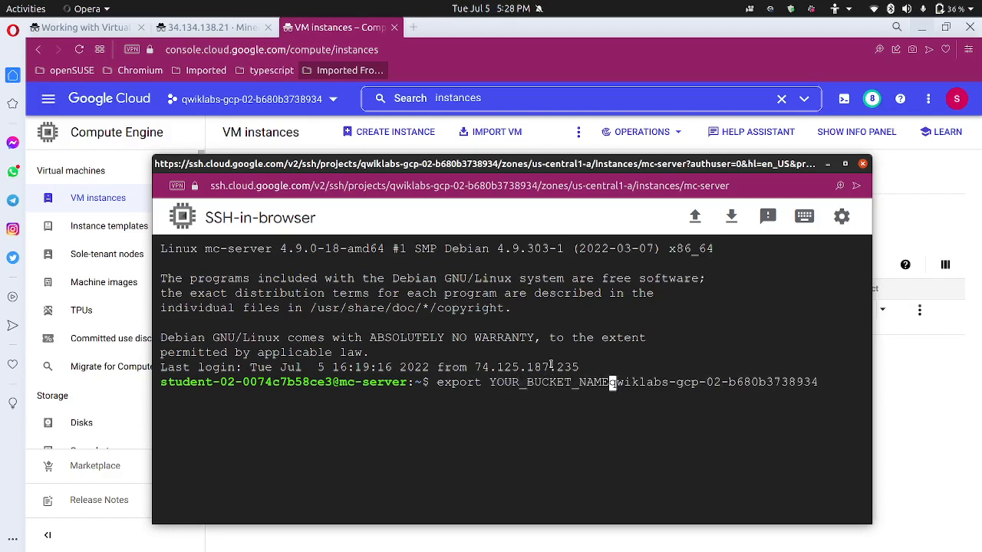
{"action": "type", "text": "=\""}
{"action": "key", "text": "End"}
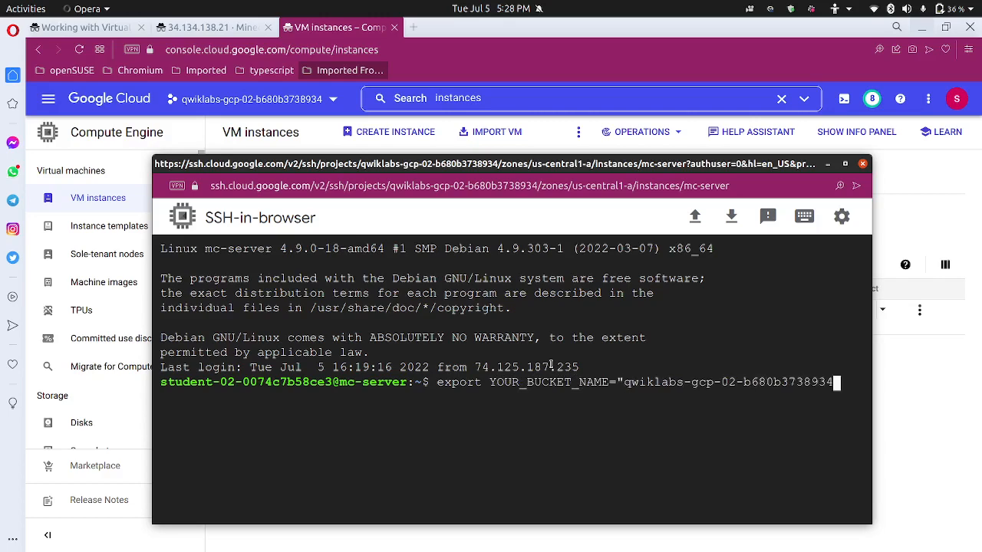
{"action": "type", "text": "\""}
{"action": "key", "text": "Return"}
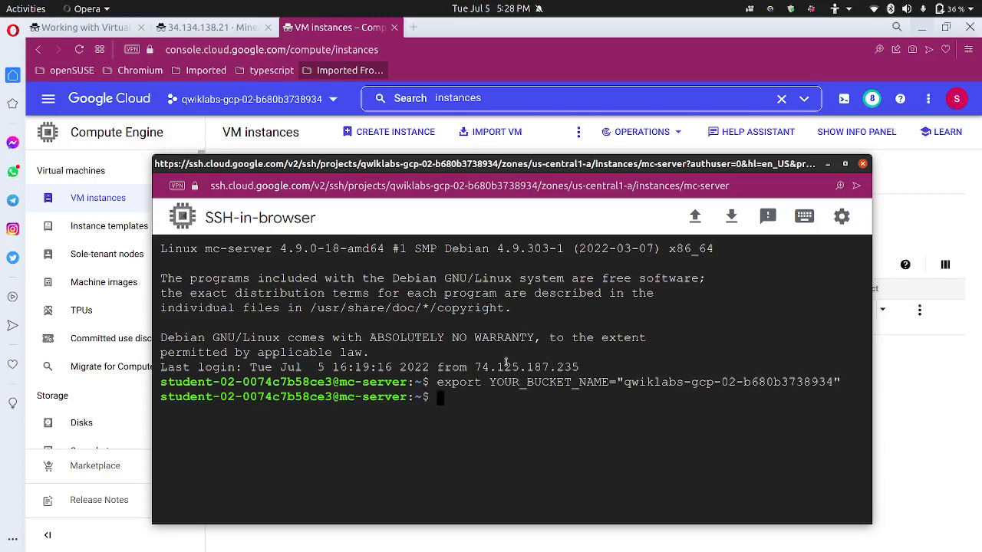
Return to the lab instructions and review the commands for verifying the variable and creating the backup bucket.
{"action": "left_click", "coordinate": [529, 65]}
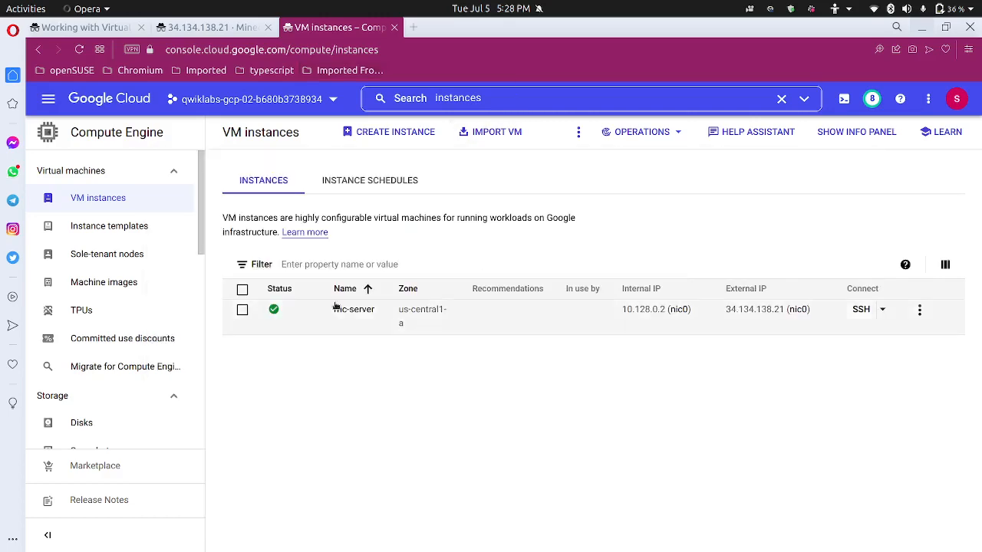
{"action": "left_click", "coordinate": [112, 28]}
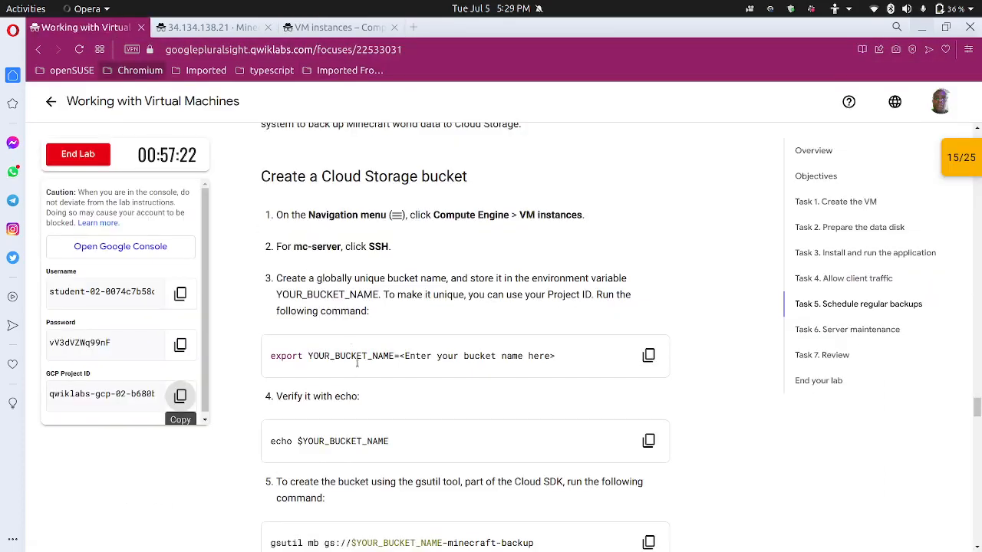
{"action": "scroll", "coordinate": [396, 403], "scroll_direction": "down", "scroll_amount": 3}
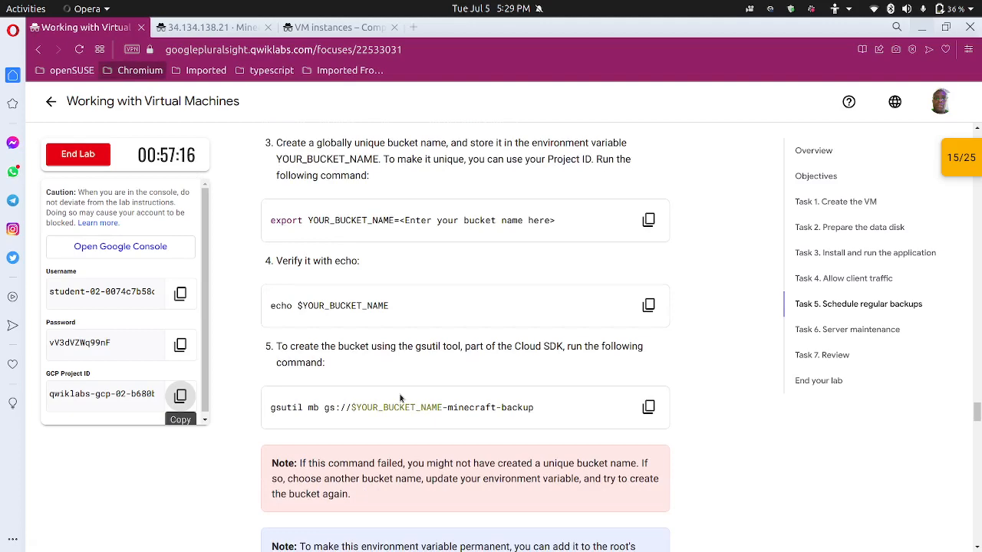
{"action": "scroll", "coordinate": [381, 407], "scroll_direction": "down", "scroll_amount": 2}
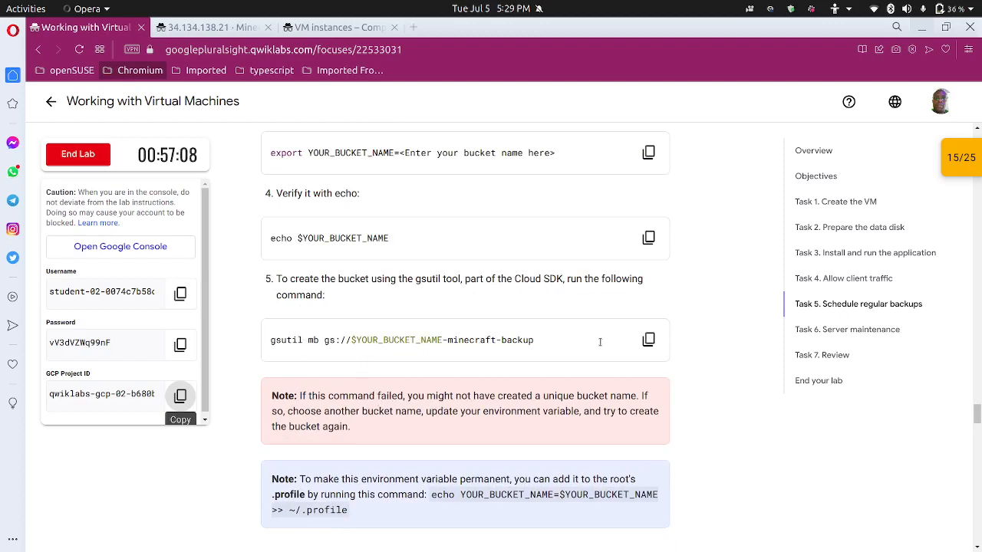
List the existing Cloud Storage buckets with gsutil ls in the mc-server SSH session.
{"action": "mouse_move", "coordinate": [512, 542]}
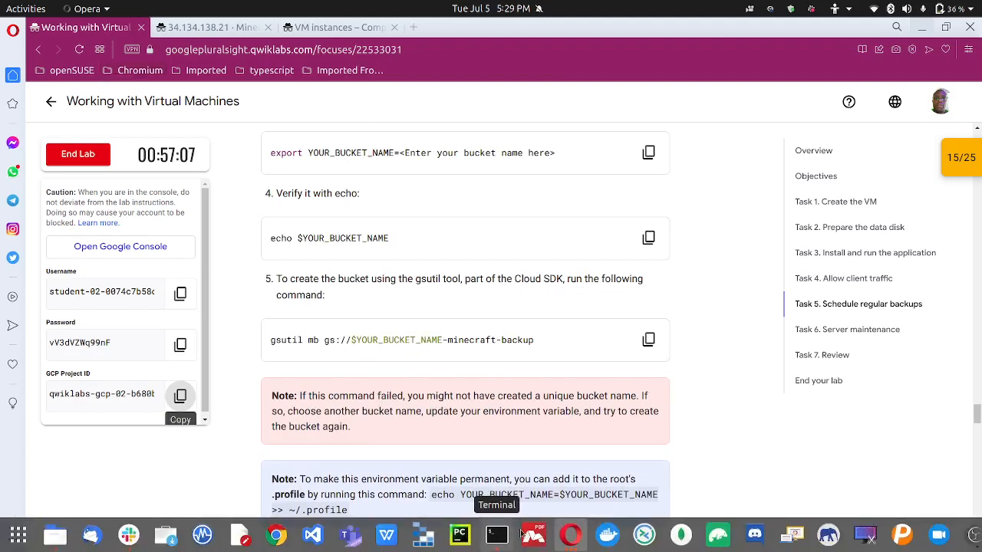
{"action": "mouse_move", "coordinate": [570, 535]}
{"action": "left_click", "coordinate": [641, 418]}
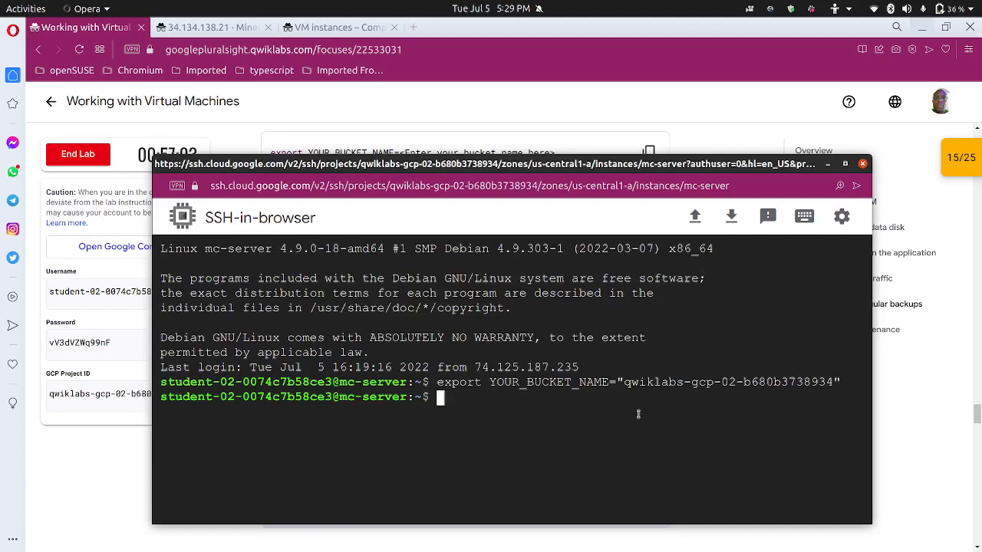
{"action": "type", "text": "gi"}
{"action": "key", "text": "BackSpace"}
{"action": "type", "text": "stuil"}
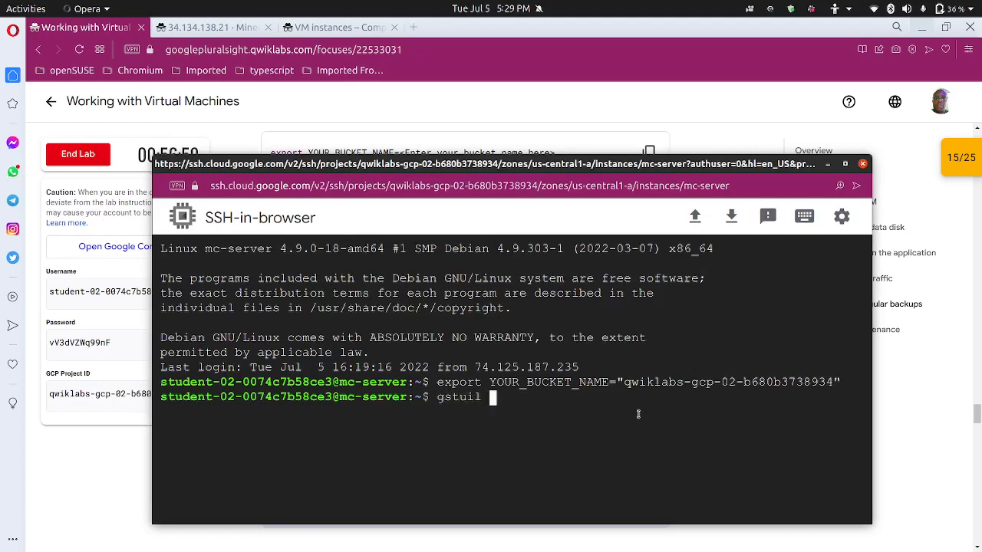
{"action": "key", "text": "BackSpace"}
{"action": "key", "text": "BackSpace"}
{"action": "key", "text": "BackSpace"}
{"action": "key", "text": "BackSpace"}
{"action": "key", "text": "BackSpace"}
{"action": "key", "text": "BackSpace"}
{"action": "type", "text": "sutil ls"}
{"action": "key", "text": "Return"}
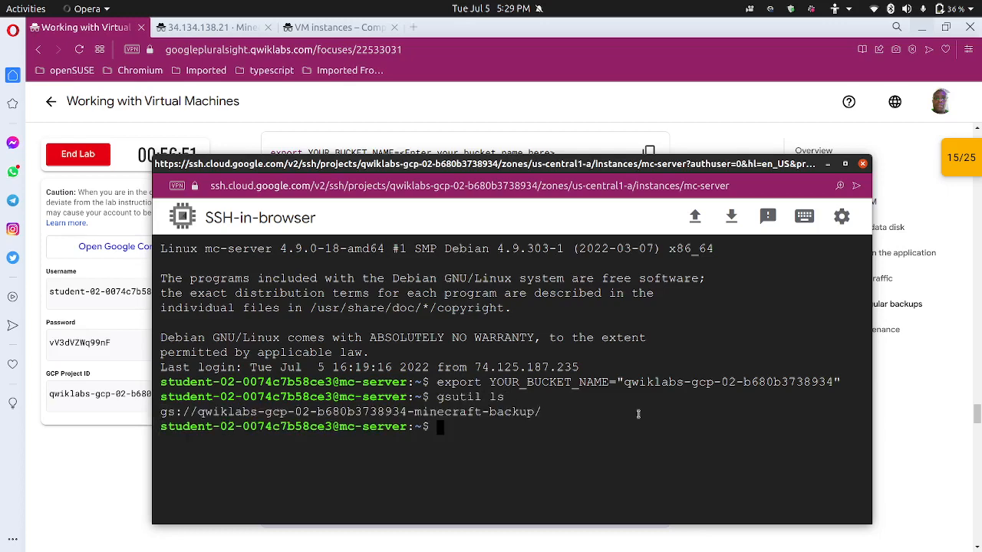
Return to the lab instructions and go to the Create a backup script section.
{"action": "left_click", "coordinate": [101, 490]}
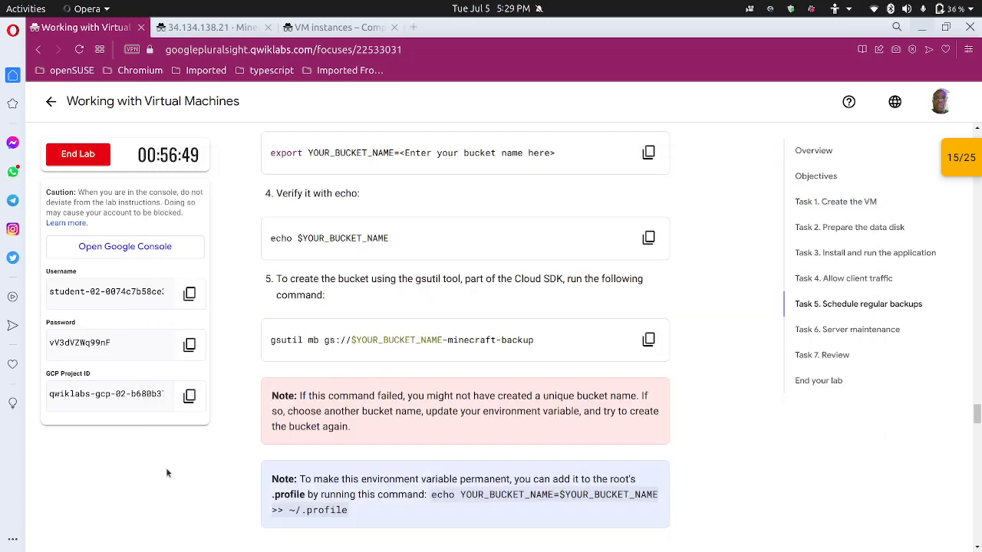
{"action": "scroll", "coordinate": [295, 421], "scroll_direction": "down", "scroll_amount": 3}
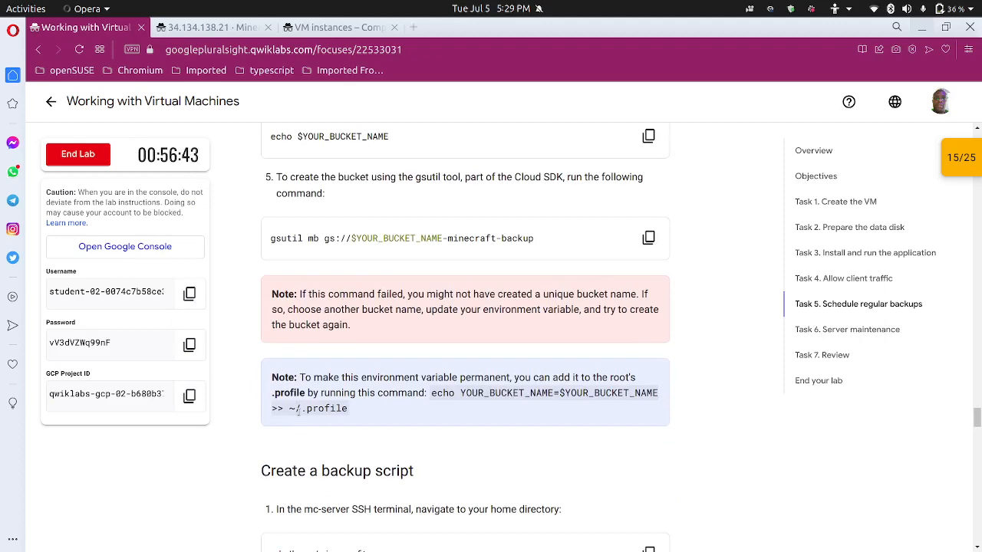
{"action": "scroll", "coordinate": [297, 409], "scroll_direction": "down", "scroll_amount": 5}
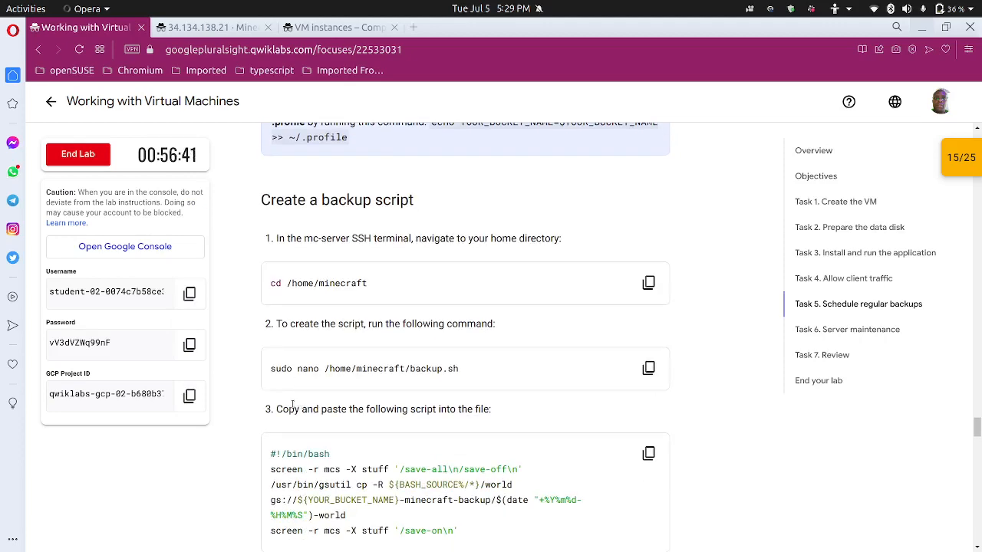
Run the backup script in the mc-server SSH session with the lab's command . /home/minecraft/backup.sh.
{"action": "scroll", "coordinate": [333, 387], "scroll_direction": "down", "scroll_amount": 1}
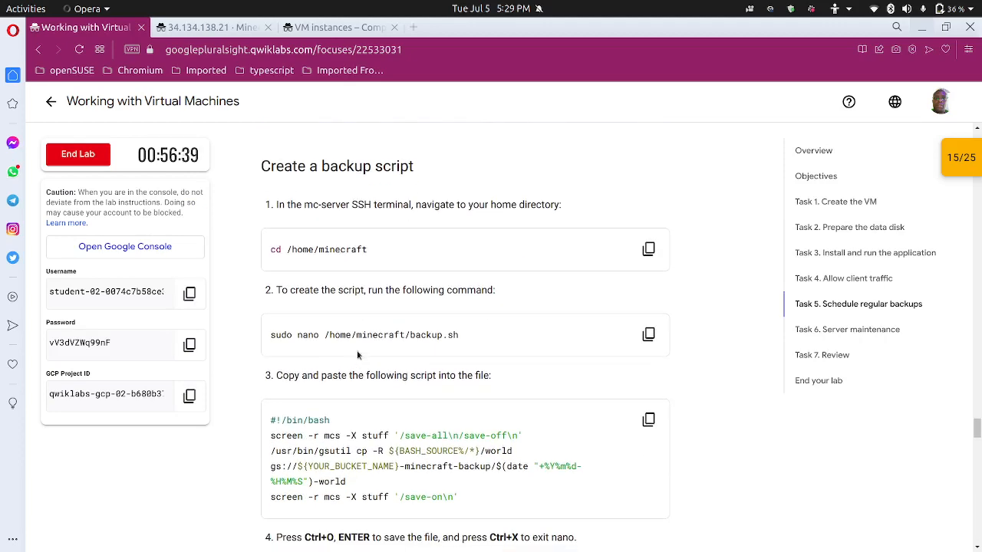
{"action": "scroll", "coordinate": [360, 357], "scroll_direction": "down", "scroll_amount": 7}
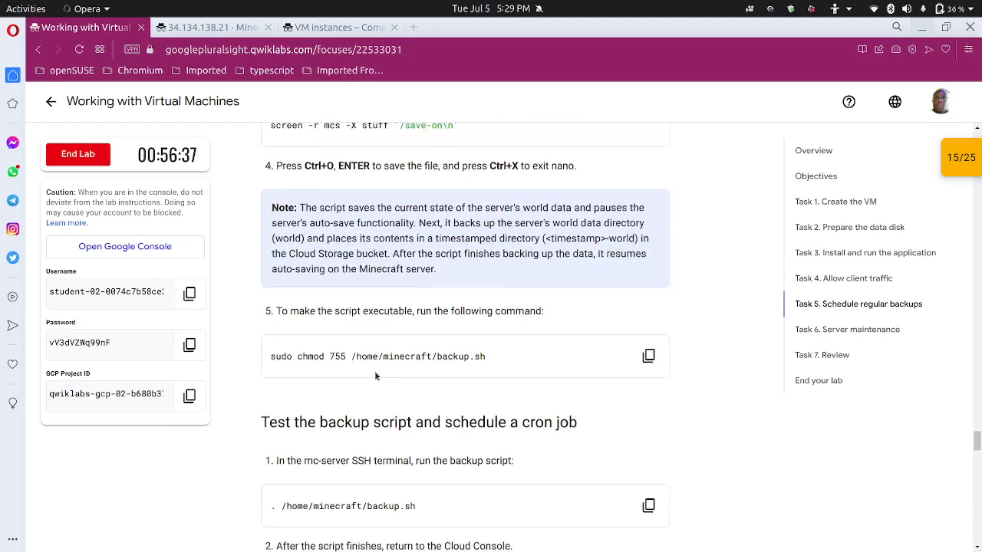
{"action": "scroll", "coordinate": [376, 376], "scroll_direction": "down", "scroll_amount": 2}
{"action": "scroll", "coordinate": [471, 301], "scroll_direction": "down", "scroll_amount": 3}
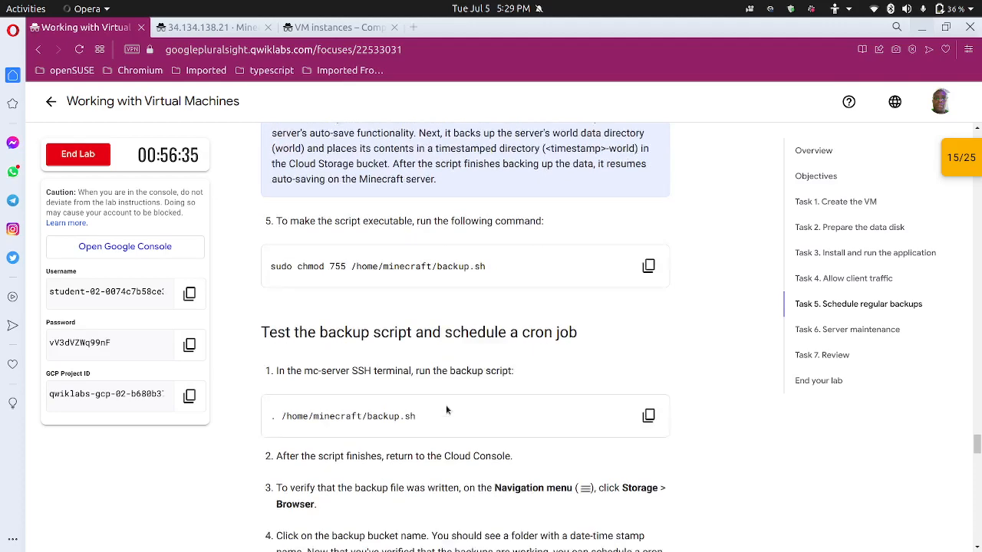
{"action": "left_click", "coordinate": [648, 267]}
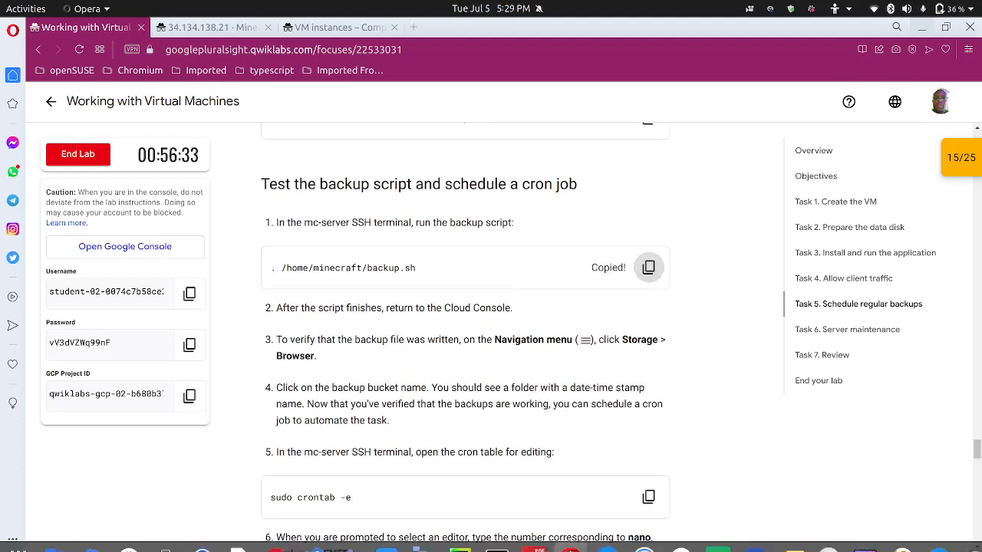
{"action": "left_click", "coordinate": [575, 542]}
{"action": "left_click", "coordinate": [579, 419]}
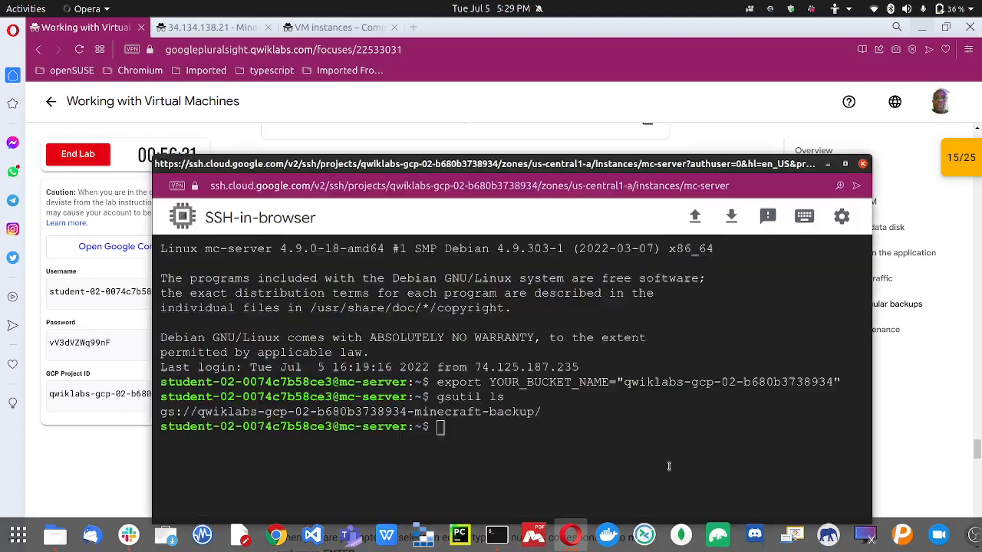
{"action": "key", "text": "ctrl+v"}
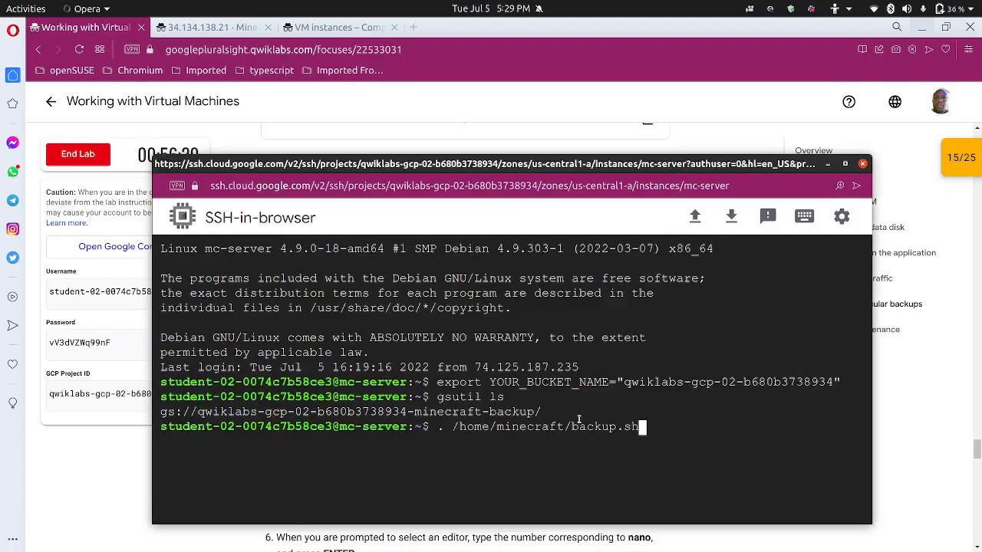
{"action": "key", "text": "Return"}
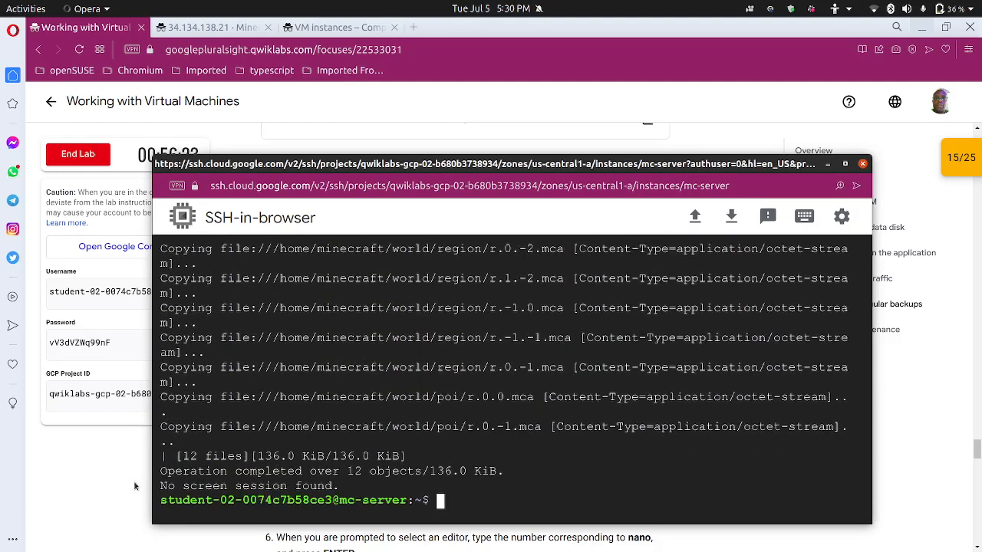
Open the root cron table in the SSH session with sudo crontab -e, choosing option 1, /bin/nano, as the editor.
{"action": "left_click", "coordinate": [140, 485]}
{"action": "scroll", "coordinate": [337, 454], "scroll_direction": "down", "scroll_amount": 1}
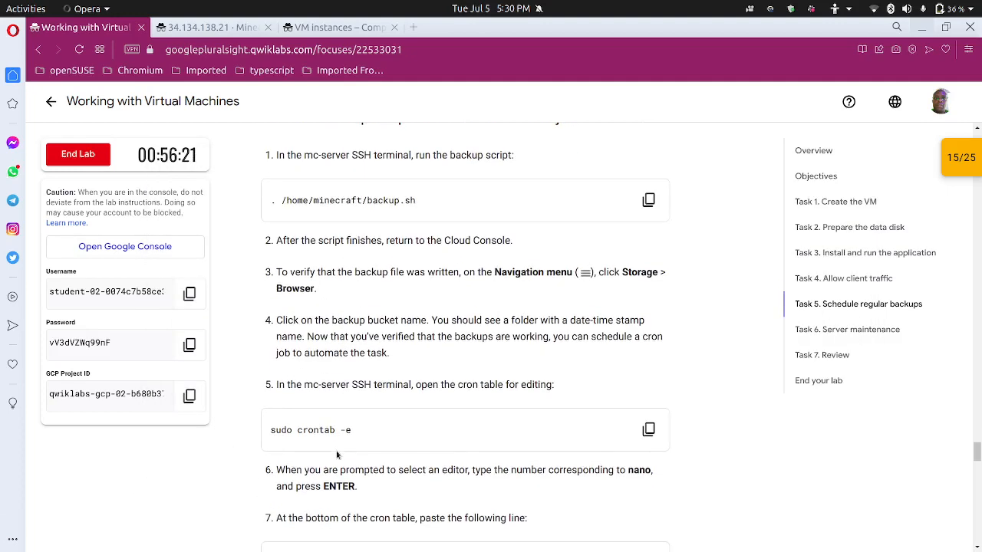
{"action": "scroll", "coordinate": [337, 432], "scroll_direction": "up", "scroll_amount": 1}
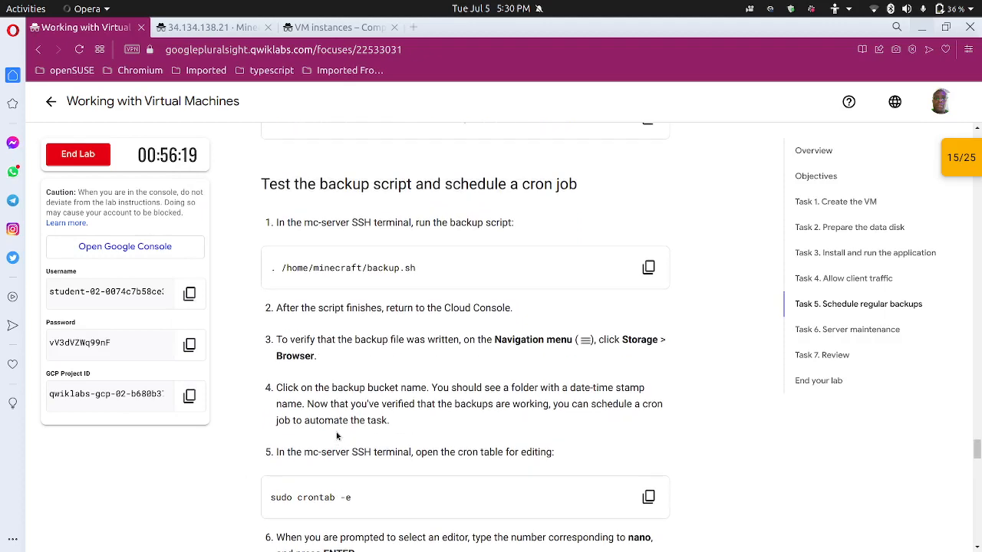
{"action": "scroll", "coordinate": [337, 436], "scroll_direction": "down", "scroll_amount": 1}
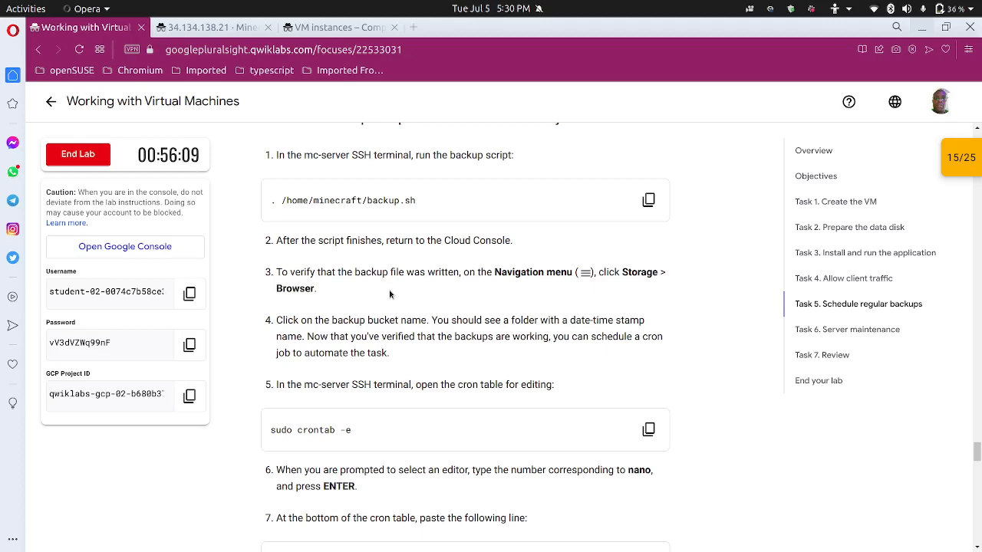
{"action": "scroll", "coordinate": [407, 299], "scroll_direction": "down", "scroll_amount": 2}
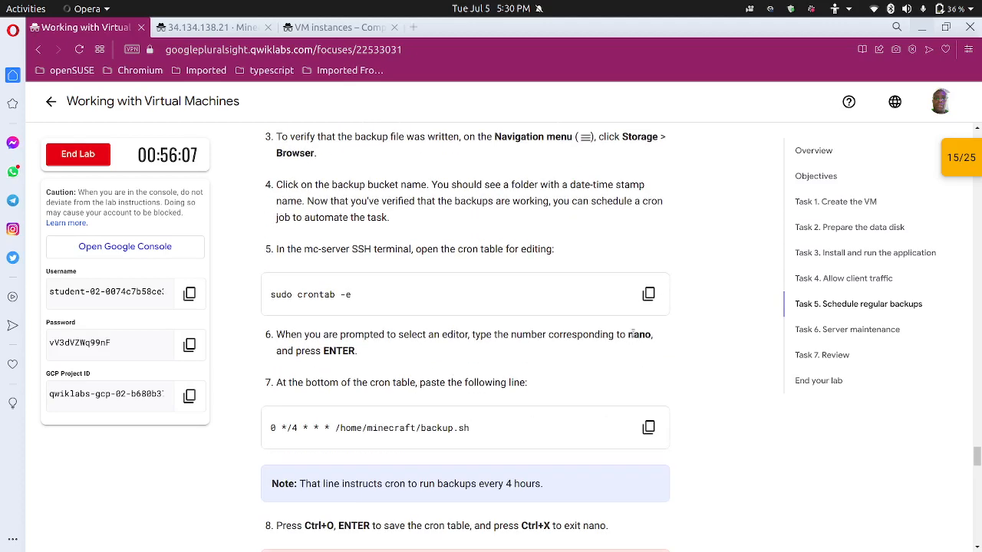
{"action": "left_click", "coordinate": [646, 297]}
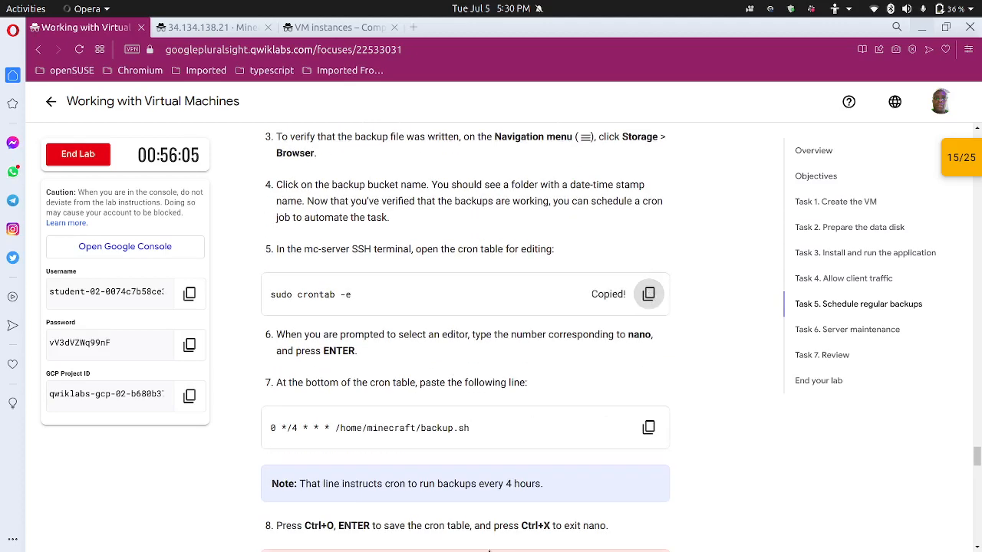
{"action": "mouse_move", "coordinate": [570, 535]}
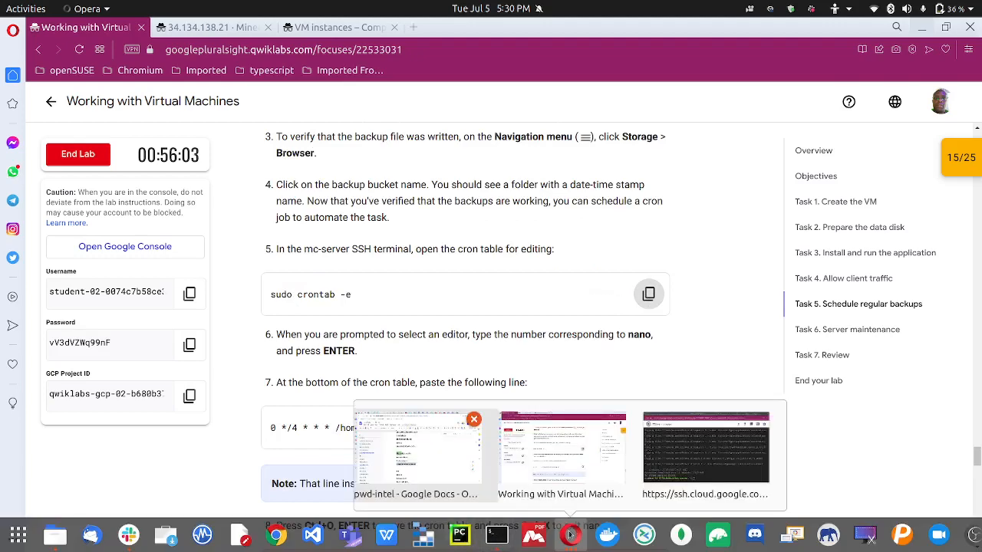
{"action": "left_click", "coordinate": [702, 449]}
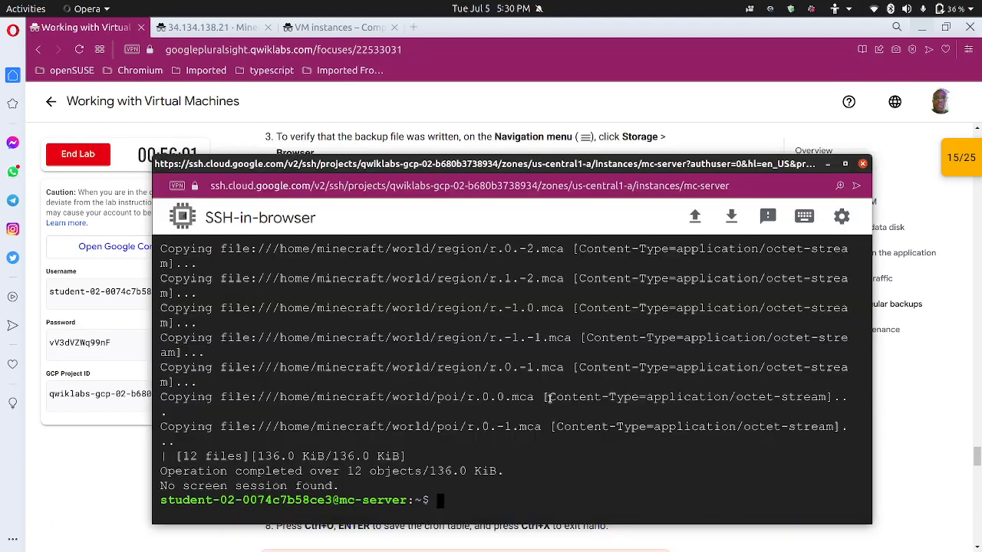
{"action": "key", "text": "ctrl+v"}
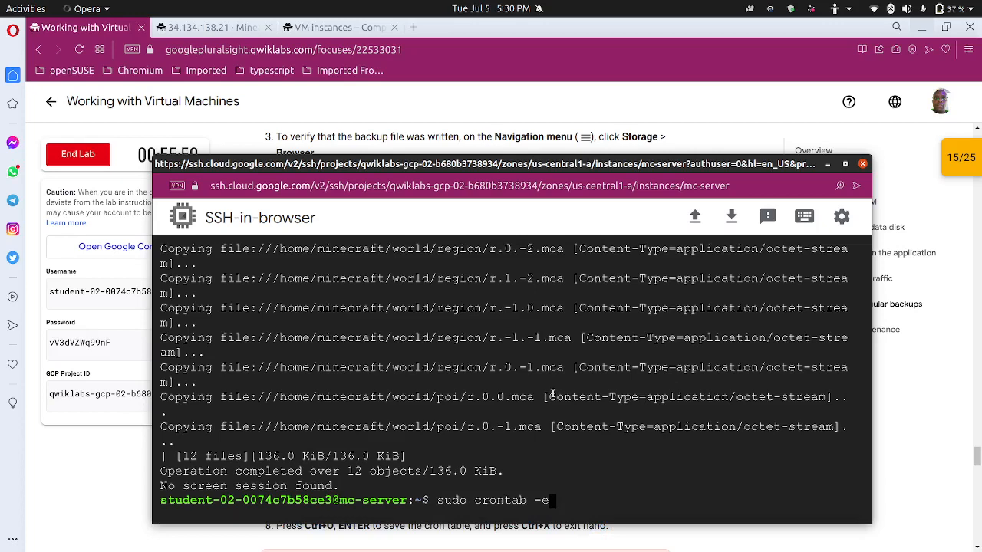
{"action": "key", "text": "Return"}
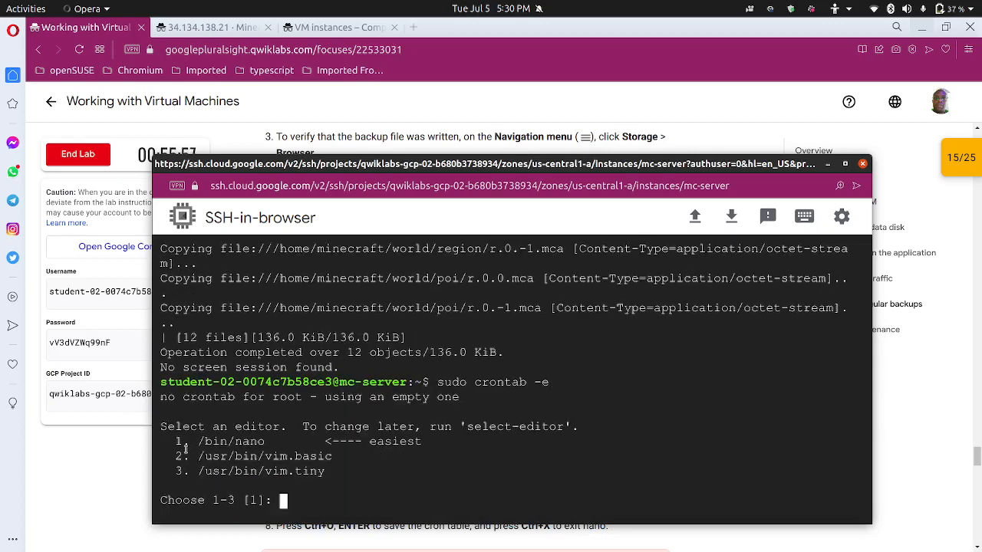
{"action": "type", "text": "1"}
{"action": "key", "text": "Return"}
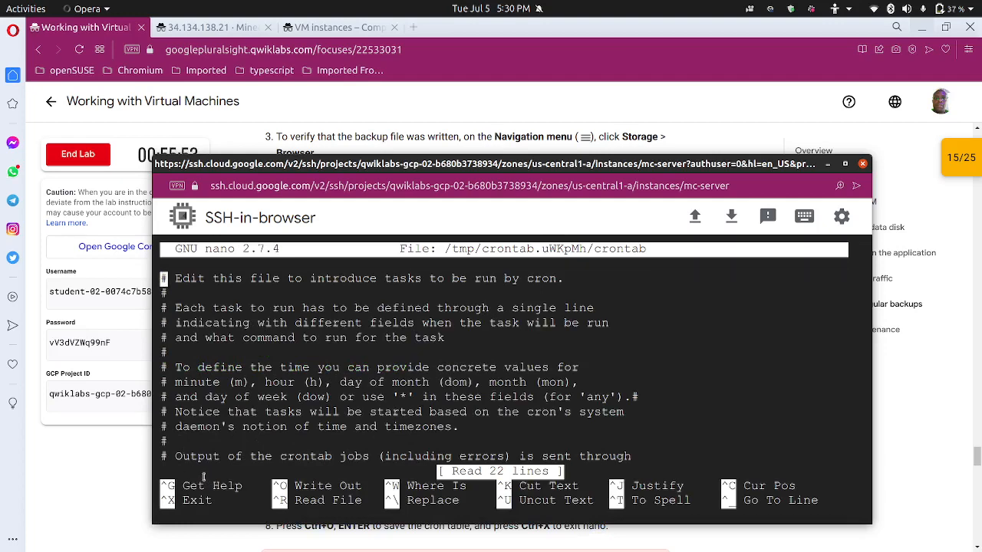
Add the lab's schedule line 0 */4 * * * /home/minecraft/backup.sh at the end of the cron table.
{"action": "key", "text": "Down"}
{"action": "key", "text": "Down"}
{"action": "key", "text": "Down"}
{"action": "key", "text": "Down"}
{"action": "key", "text": "Down"}
{"action": "key", "text": "Down"}
{"action": "key", "text": "Down"}
{"action": "key", "text": "Down"}
{"action": "key", "text": "Down"}
{"action": "key", "text": "Down"}
{"action": "key", "text": "Down"}
{"action": "key", "text": "Down"}
{"action": "key", "text": "Down"}
{"action": "key", "text": "Down"}
{"action": "key", "text": "Down"}
{"action": "key", "text": "Down"}
{"action": "key", "text": "Down"}
{"action": "key", "text": "Down"}
{"action": "key", "text": "Down"}
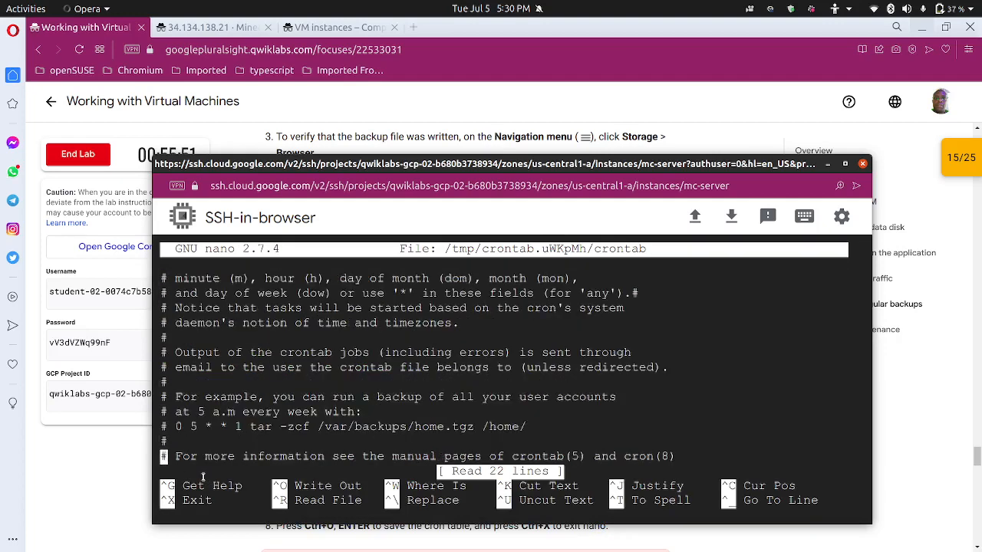
{"action": "key", "text": "Down"}
{"action": "key", "text": "Down"}
{"action": "key", "text": "Down"}
{"action": "left_click", "coordinate": [94, 430]}
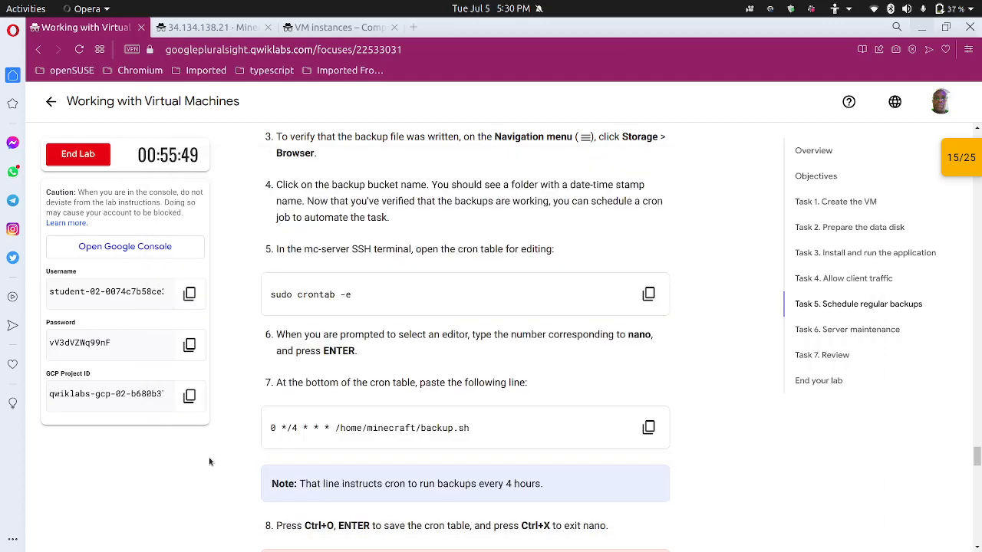
{"action": "scroll", "coordinate": [353, 429], "scroll_direction": "down", "scroll_amount": 2}
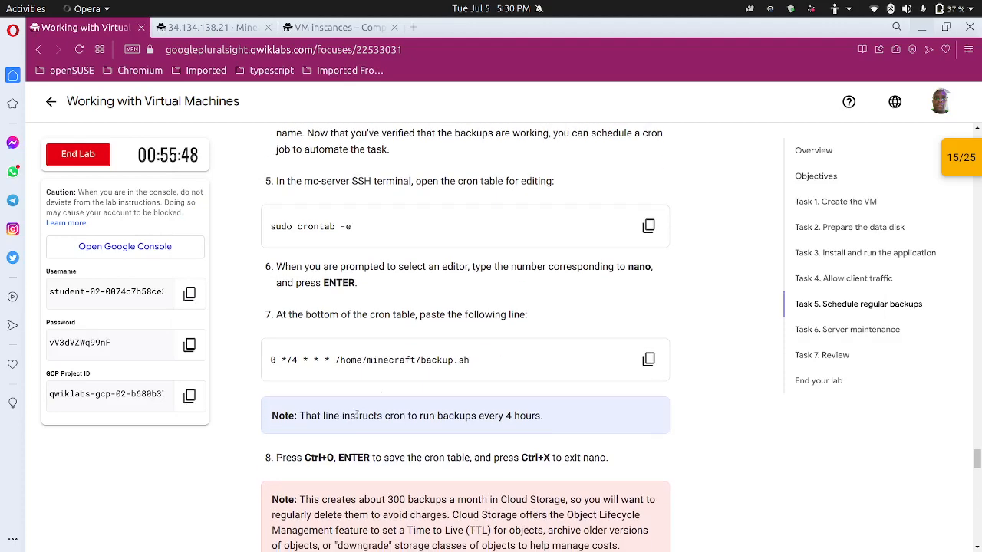
{"action": "left_click", "coordinate": [648, 359]}
{"action": "mouse_move", "coordinate": [597, 543]}
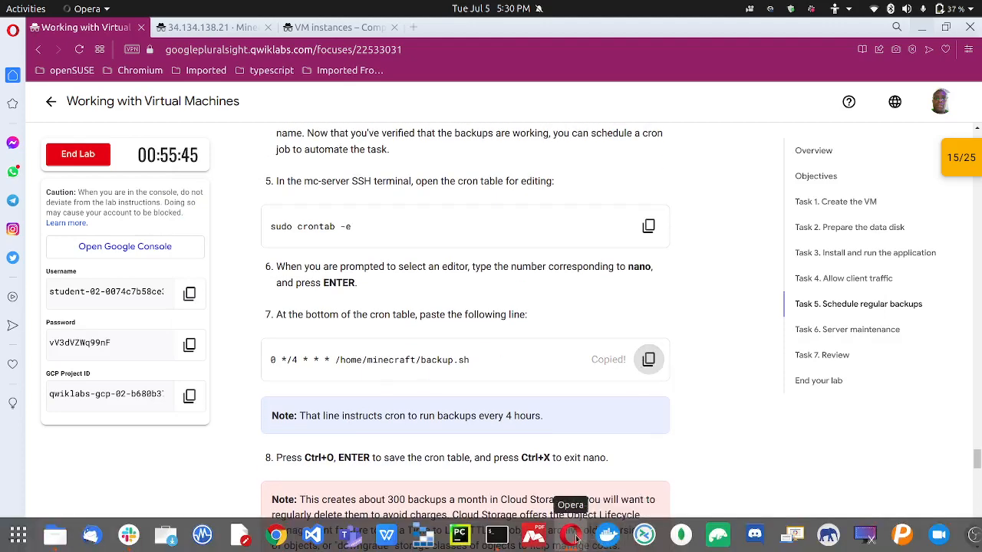
{"action": "left_click", "coordinate": [570, 534]}
{"action": "left_click", "coordinate": [701, 450]}
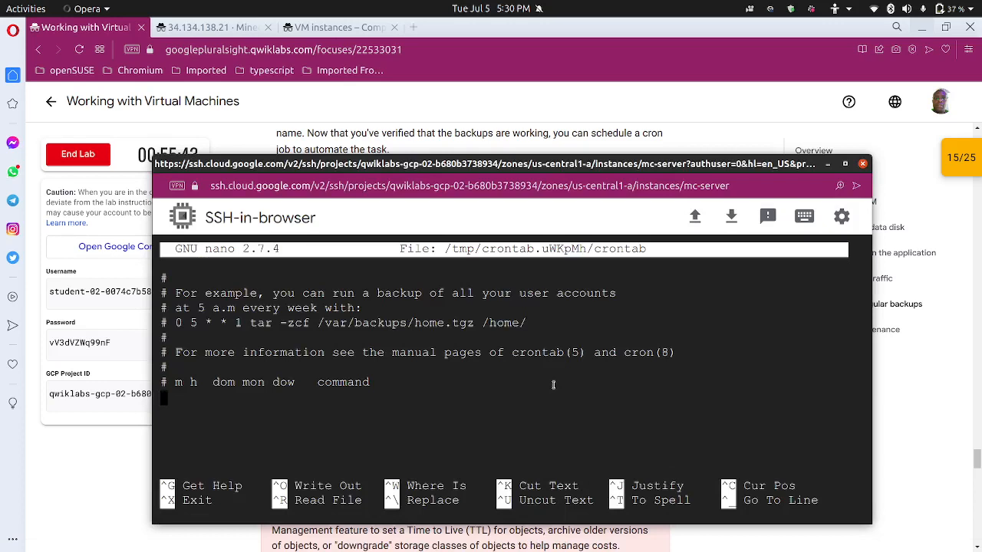
{"action": "key", "text": "ctrl+v"}
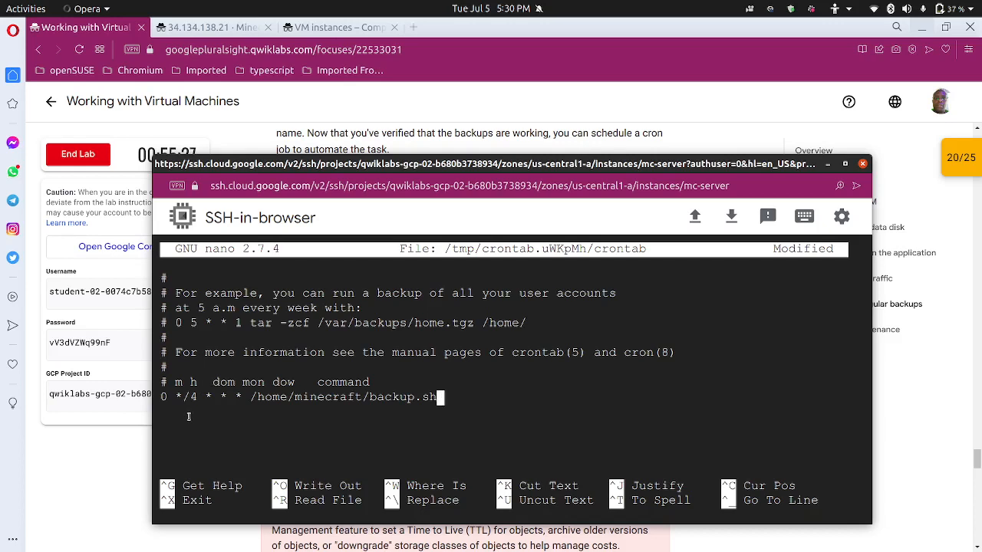
{"action": "left_click_drag", "start_coordinate": [176, 398], "coordinate": [199, 399]}
{"action": "left_click", "coordinate": [205, 402]}
Save the cron table under its existing file name and exit nano.
{"action": "key", "text": "ctrl+o"}
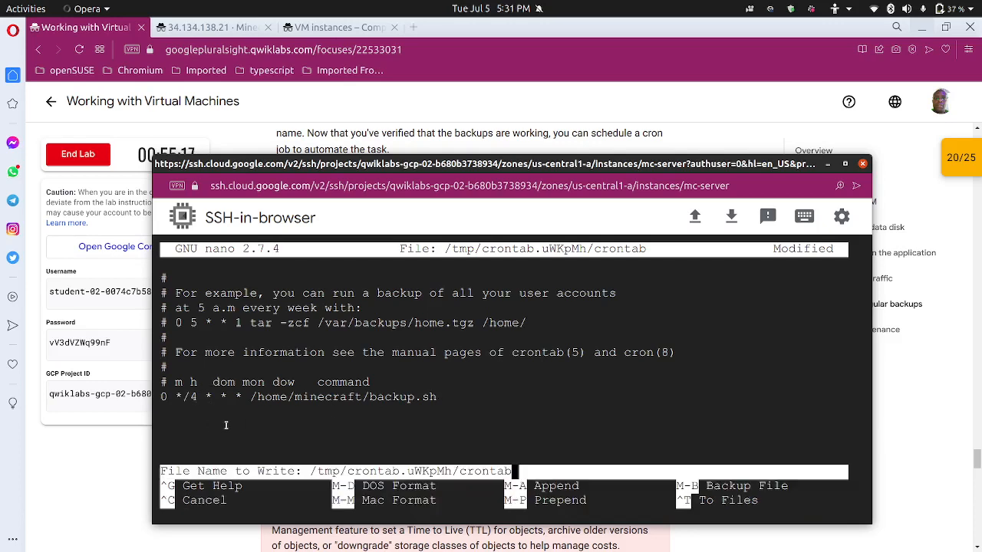
{"action": "key", "text": "Return"}
{"action": "key", "text": "ctrl+x"}
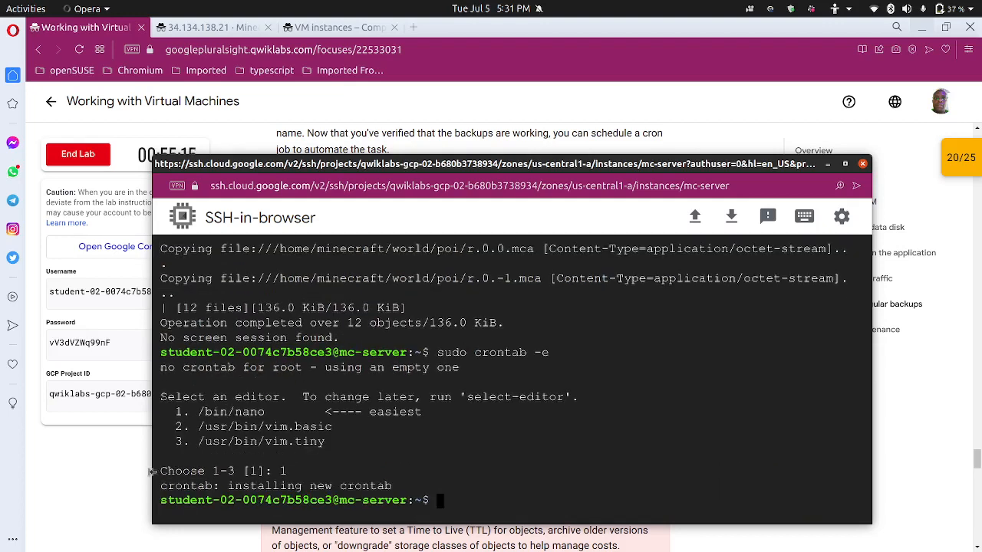
Return to the lab instructions and check progress for the Schedule regular backups objective.
{"action": "left_click", "coordinate": [127, 469]}
{"action": "scroll", "coordinate": [377, 424], "scroll_direction": "down", "scroll_amount": 2}
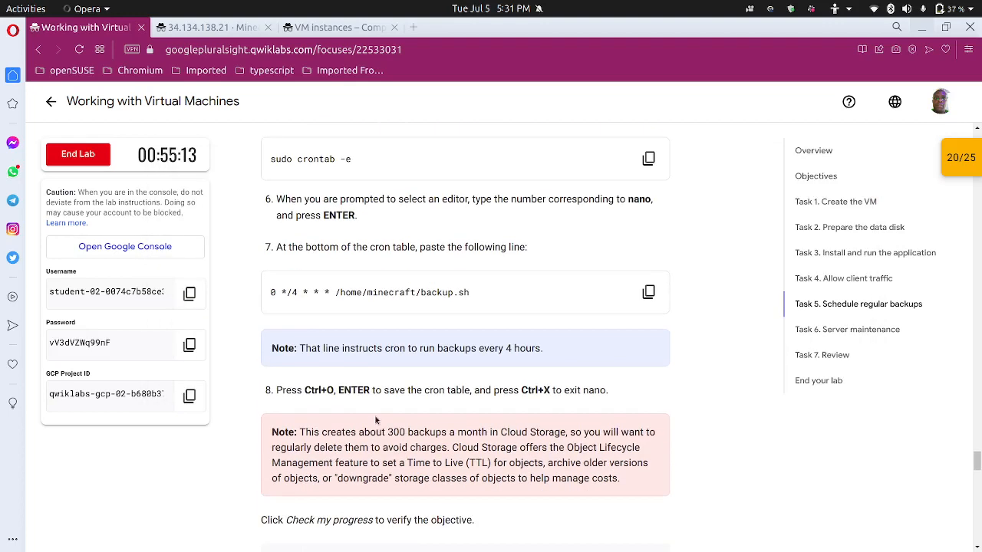
{"action": "scroll", "coordinate": [369, 402], "scroll_direction": "down", "scroll_amount": 5}
{"action": "left_click", "coordinate": [337, 422]}
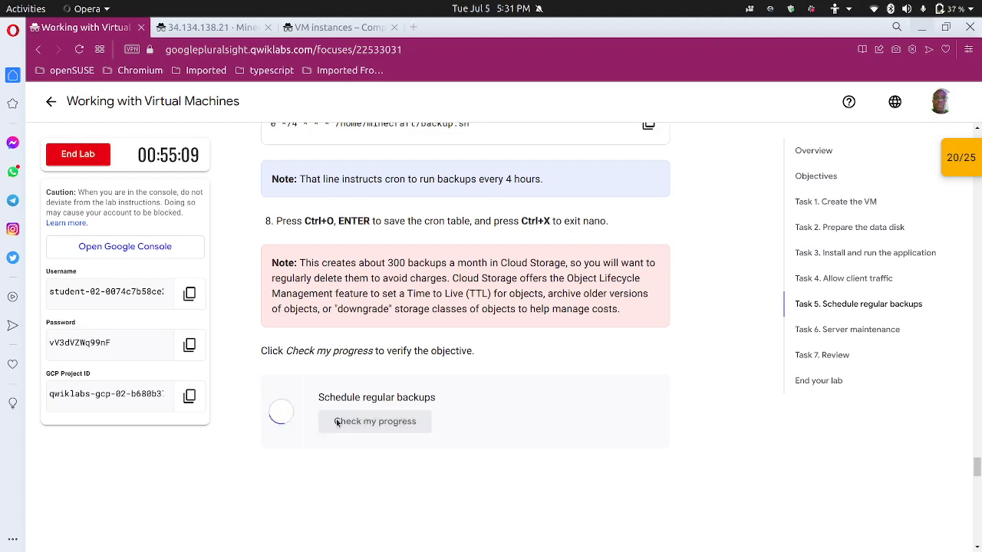
Stop the Minecraft server by running Task 6's command sudo screen -r -X stuff '/stop\n' in the mc-server SSH session.
{"action": "scroll", "coordinate": [345, 429], "scroll_direction": "down", "scroll_amount": 10}
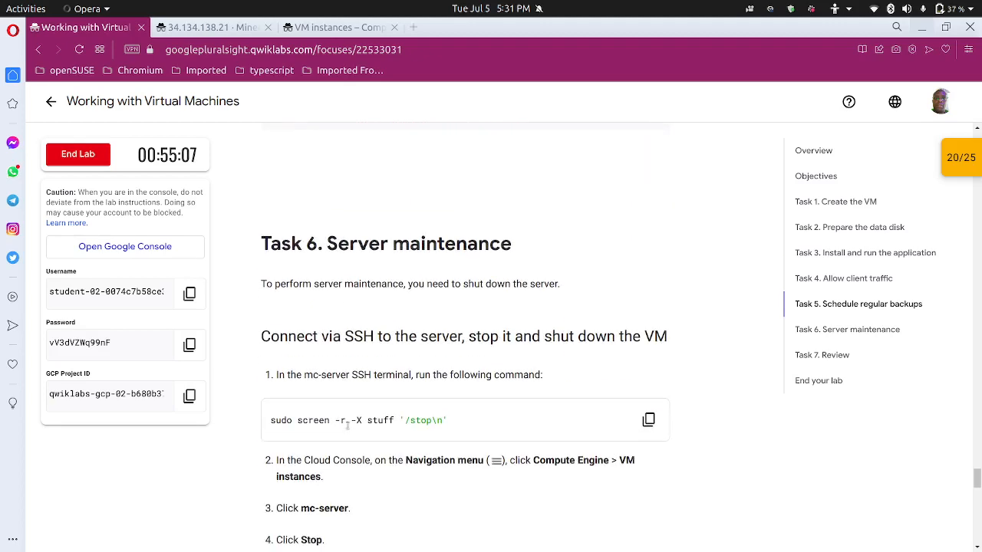
{"action": "scroll", "coordinate": [347, 423], "scroll_direction": "down", "scroll_amount": 2}
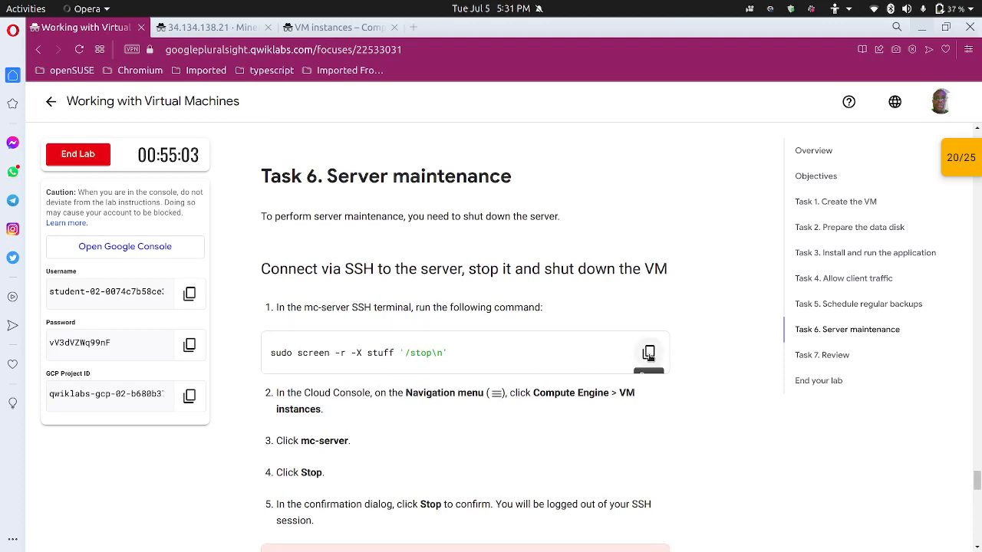
{"action": "left_click", "coordinate": [648, 354]}
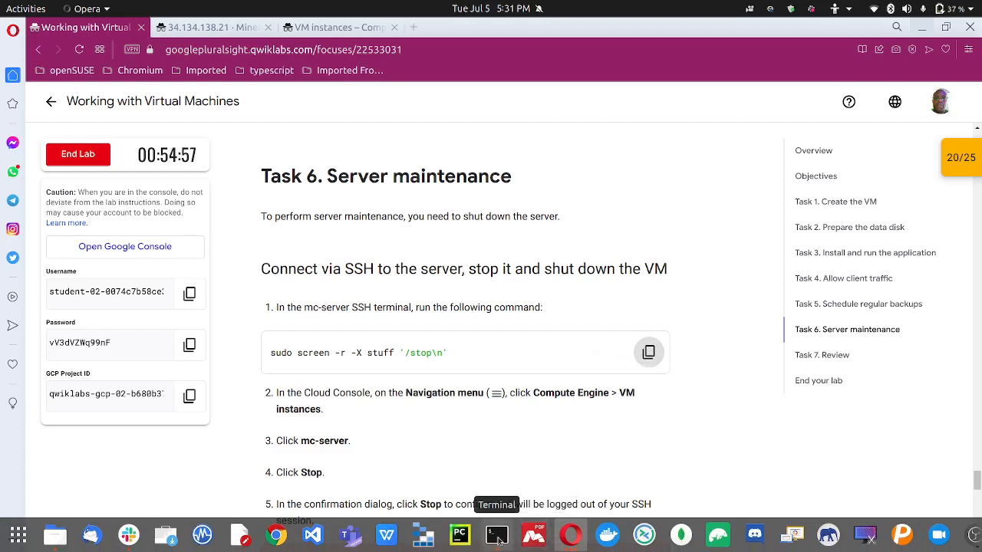
{"action": "left_click", "coordinate": [497, 537]}
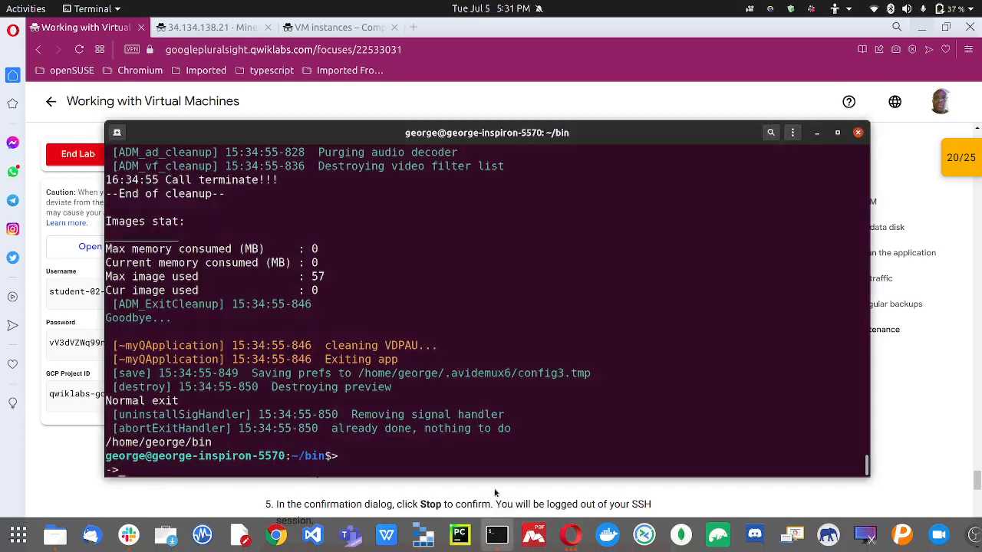
{"action": "left_click", "coordinate": [925, 495]}
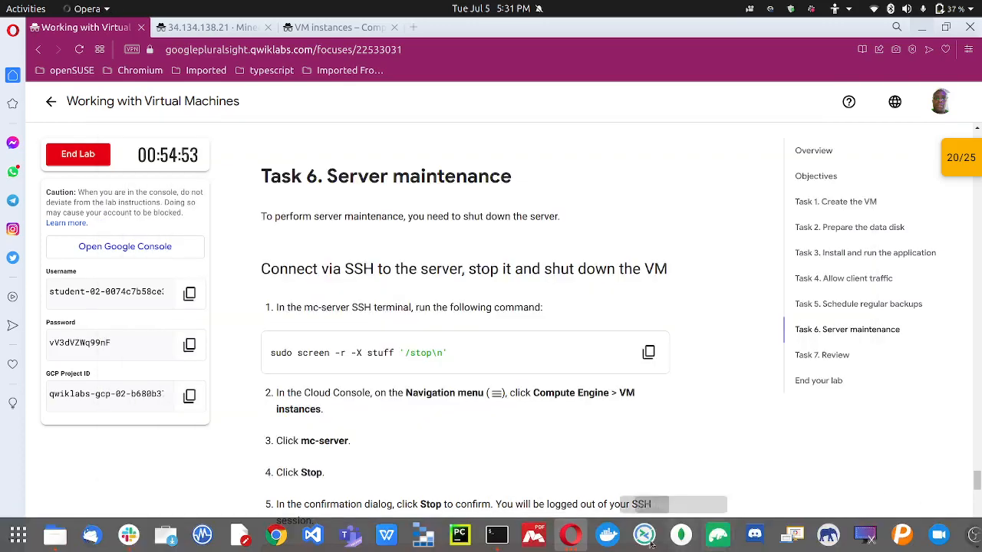
{"action": "mouse_move", "coordinate": [579, 537]}
{"action": "left_click", "coordinate": [705, 453]}
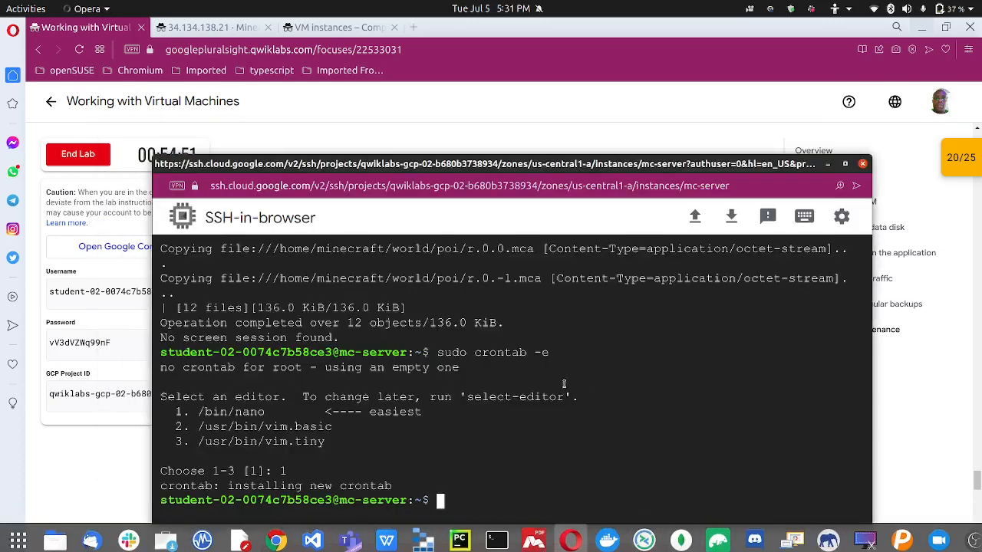
{"action": "key", "text": "ctrl+v"}
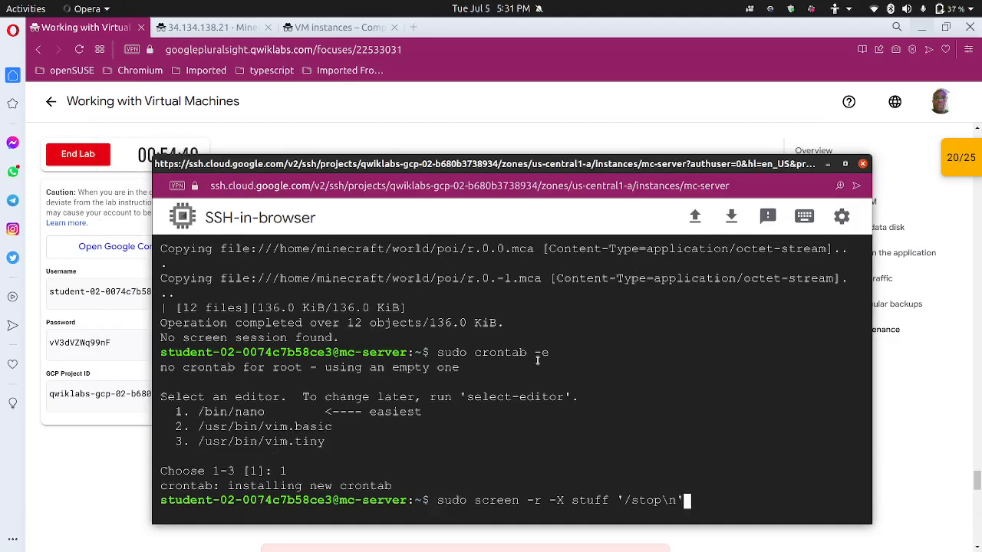
{"action": "key", "text": "Return"}
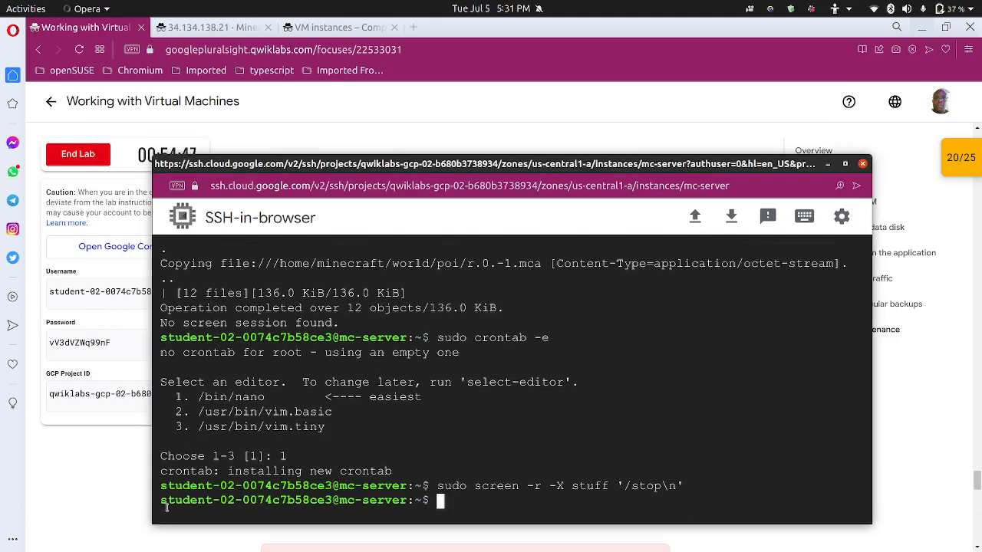
Following the lab's Task 6 instructions, stop the mc-server VM instance in the Google Cloud console and confirm the shutdown.
{"action": "left_click", "coordinate": [128, 496]}
{"action": "scroll", "coordinate": [341, 419], "scroll_direction": "down", "scroll_amount": 2}
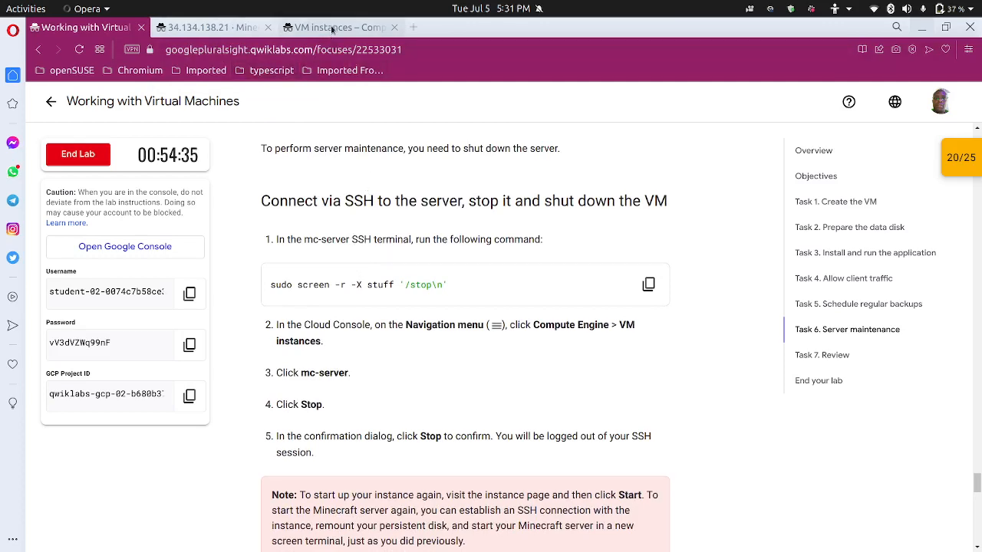
{"action": "mouse_move", "coordinate": [328, 28]}
{"action": "left_click", "coordinate": [334, 28]}
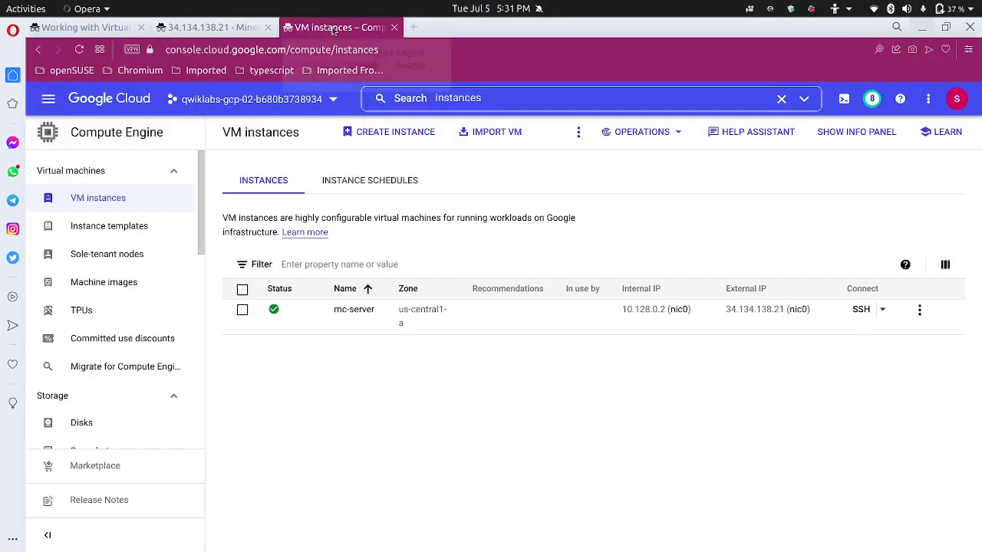
{"action": "left_click", "coordinate": [242, 309]}
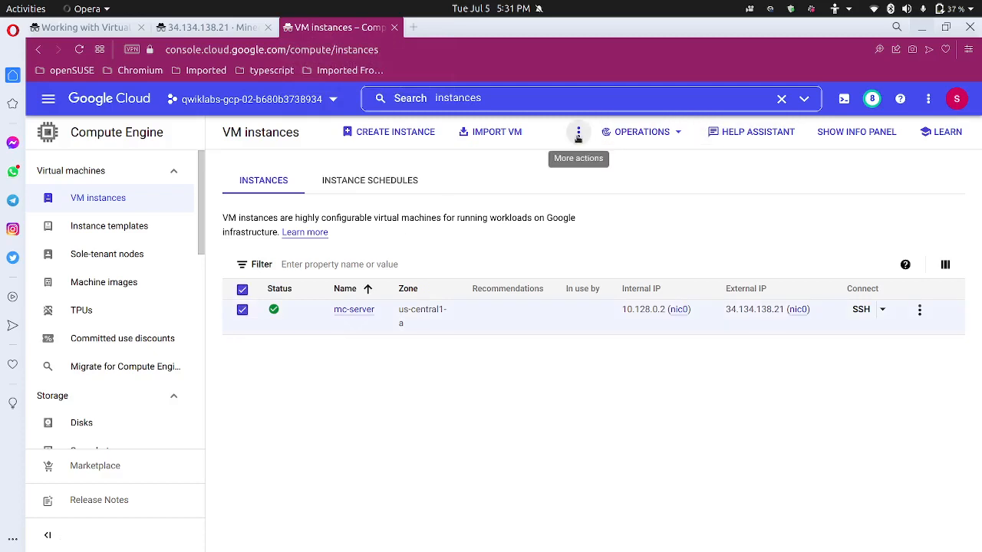
{"action": "left_click", "coordinate": [578, 134]}
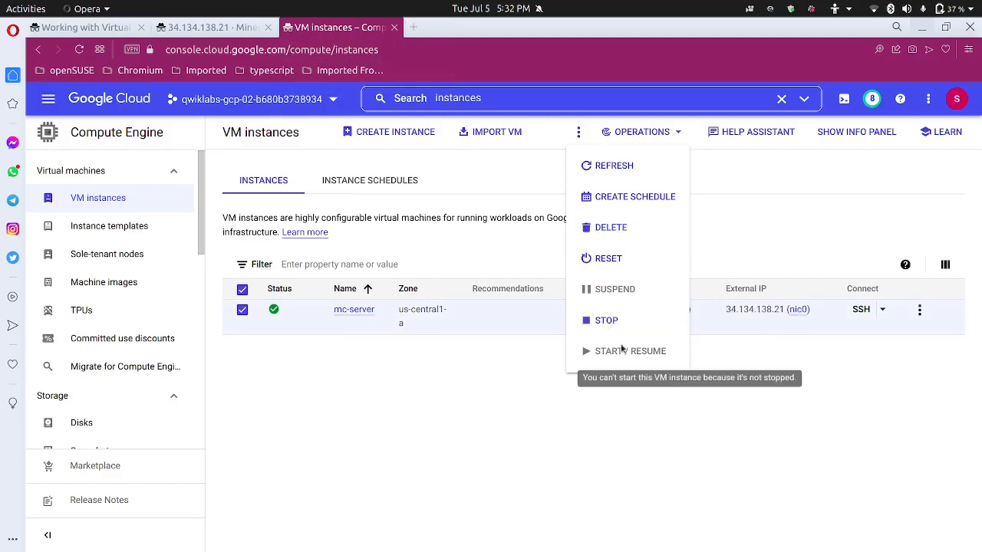
{"action": "left_click", "coordinate": [607, 321]}
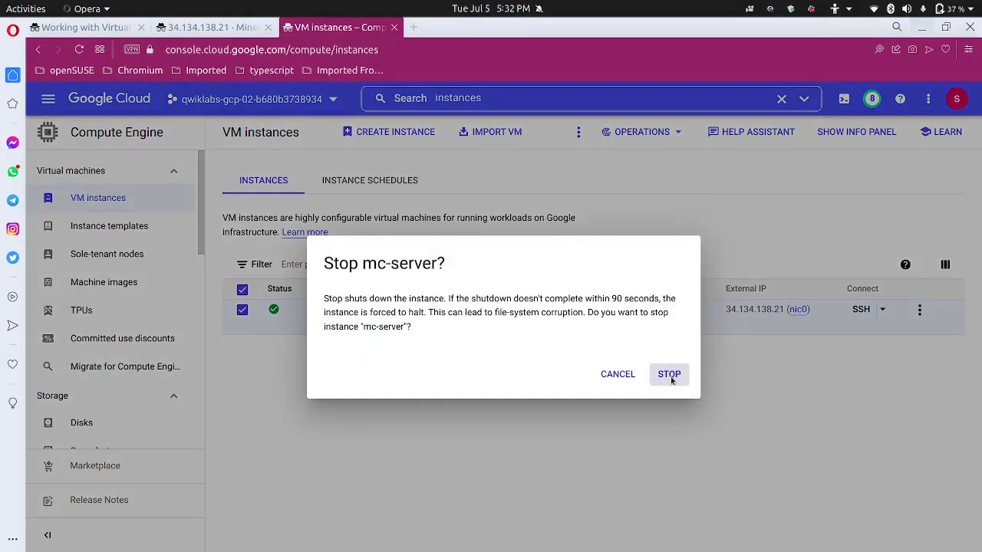
{"action": "left_click", "coordinate": [665, 373]}
Bring the mc-server SSH-in-browser window forward and close it.
{"action": "left_click", "coordinate": [571, 534]}
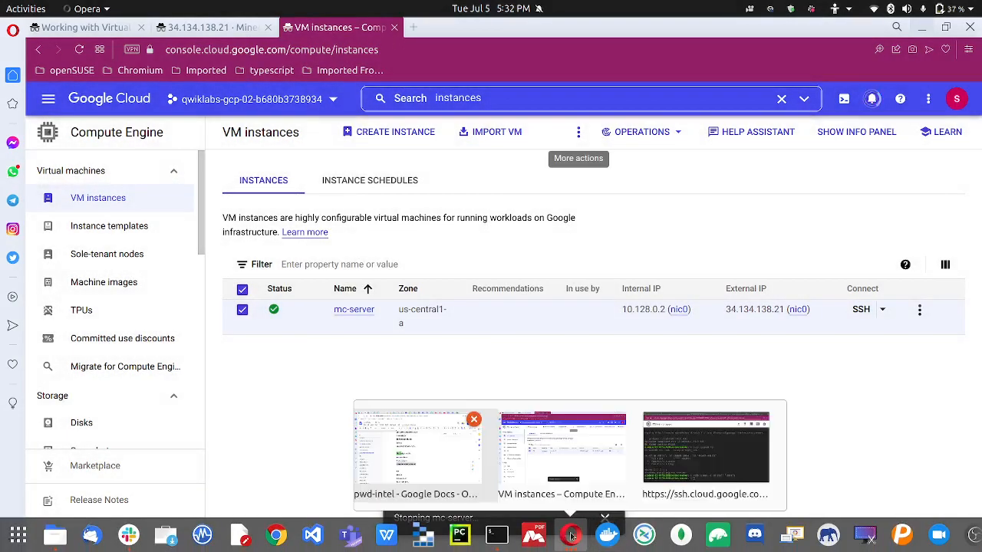
{"action": "left_click", "coordinate": [706, 467]}
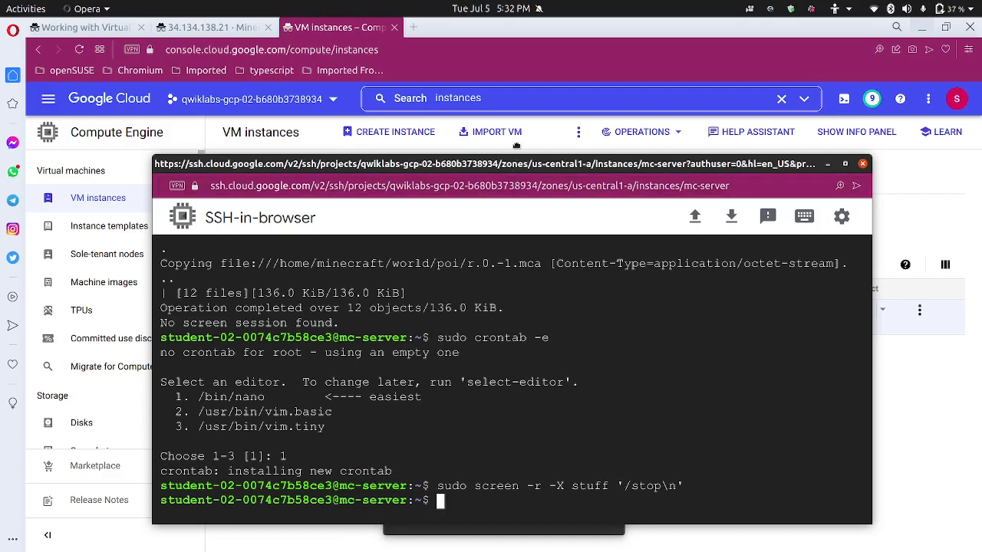
{"action": "left_click_drag", "start_coordinate": [526, 152], "coordinate": [527, 93]}
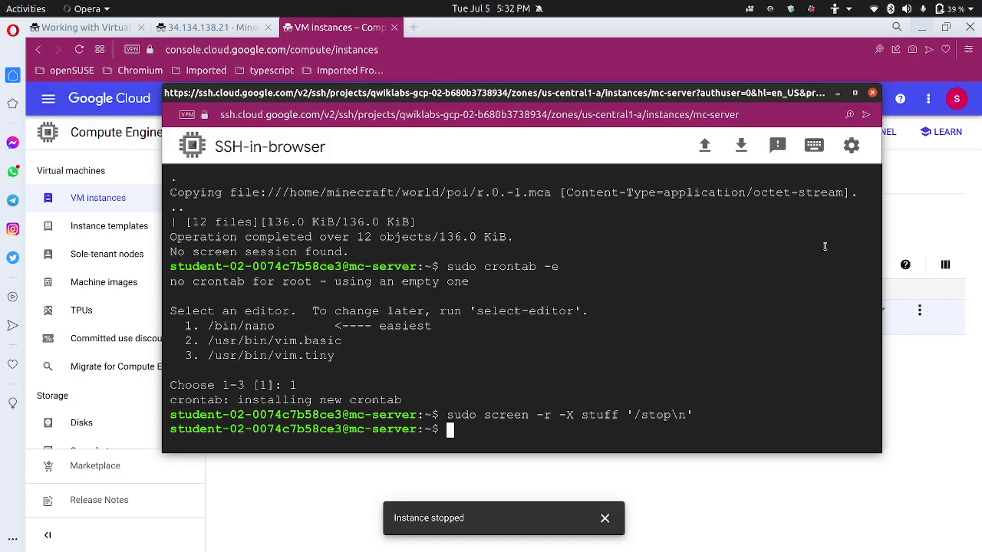
{"action": "left_click", "coordinate": [872, 92]}
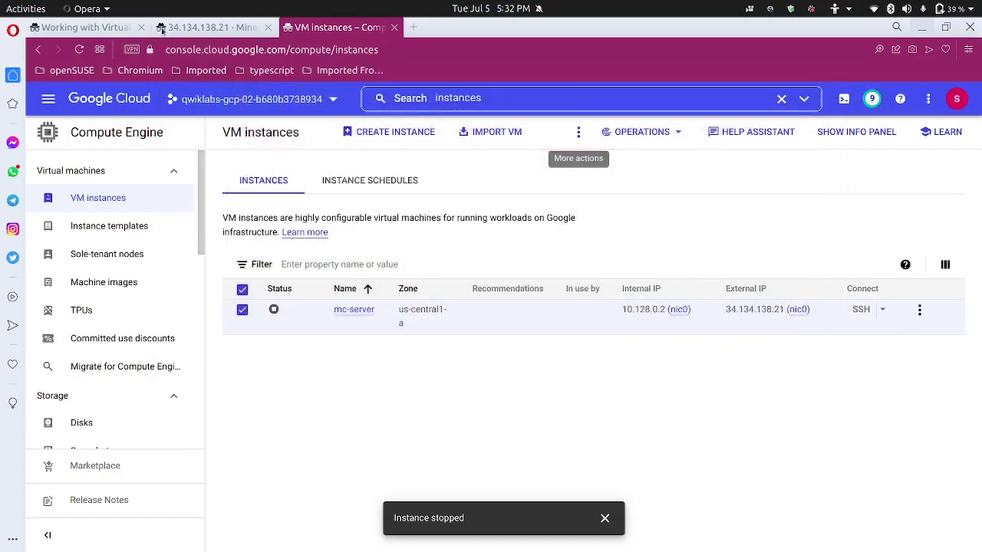
Consult the lab's section on automating server maintenance, and open the mc-server instance for editing.
{"action": "left_click", "coordinate": [96, 27]}
{"action": "scroll", "coordinate": [312, 392], "scroll_direction": "down", "scroll_amount": 5}
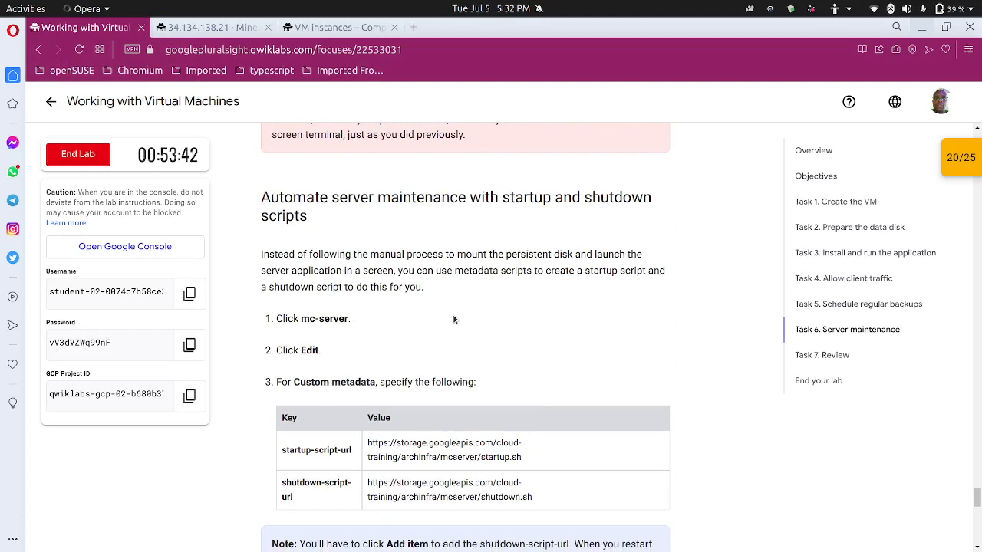
{"action": "left_click", "coordinate": [318, 32]}
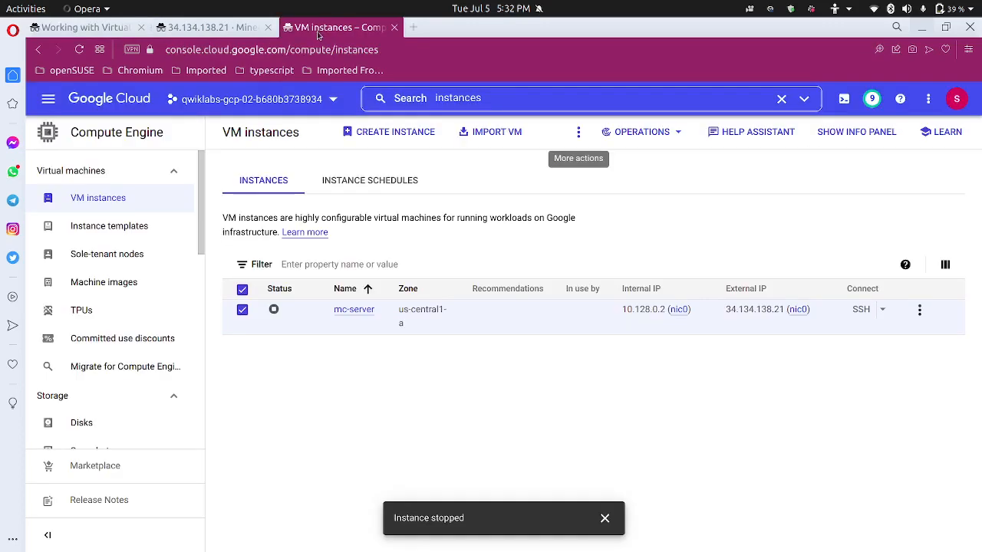
{"action": "left_click", "coordinate": [351, 309]}
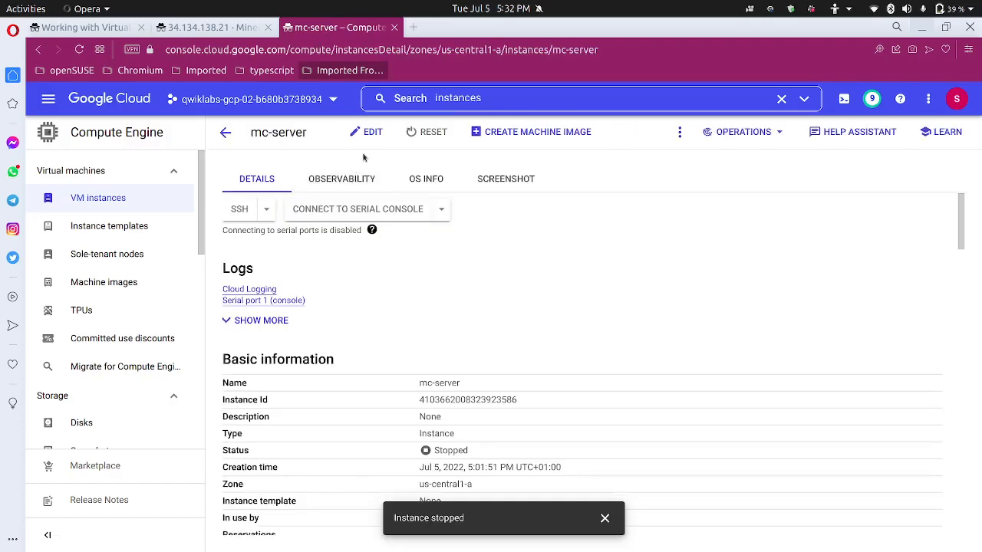
{"action": "left_click", "coordinate": [370, 132]}
Review the lab's custom metadata requirements and add a second, empty metadata item to the mc-server instance.
{"action": "key", "text": "ctrl+Tab"}
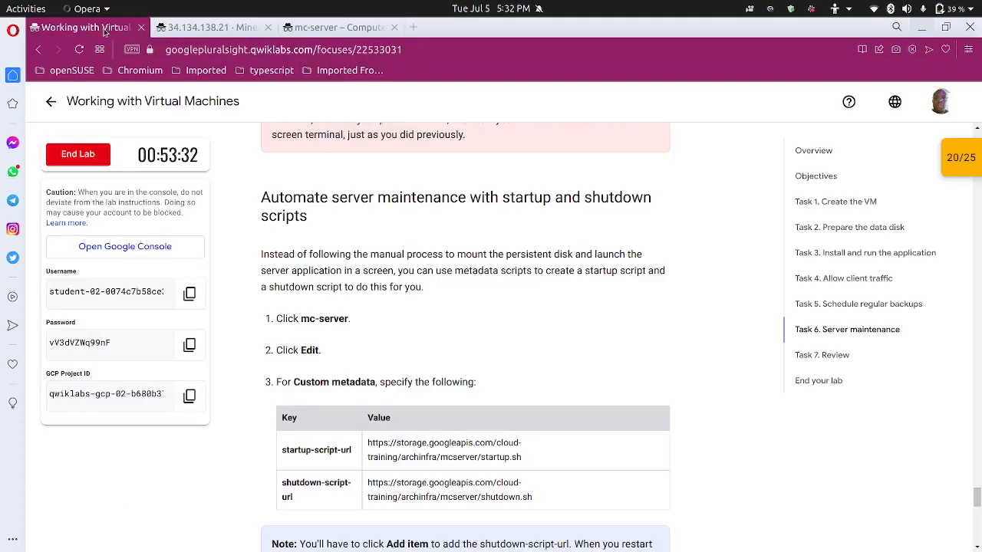
{"action": "scroll", "coordinate": [306, 353], "scroll_direction": "down", "scroll_amount": 3}
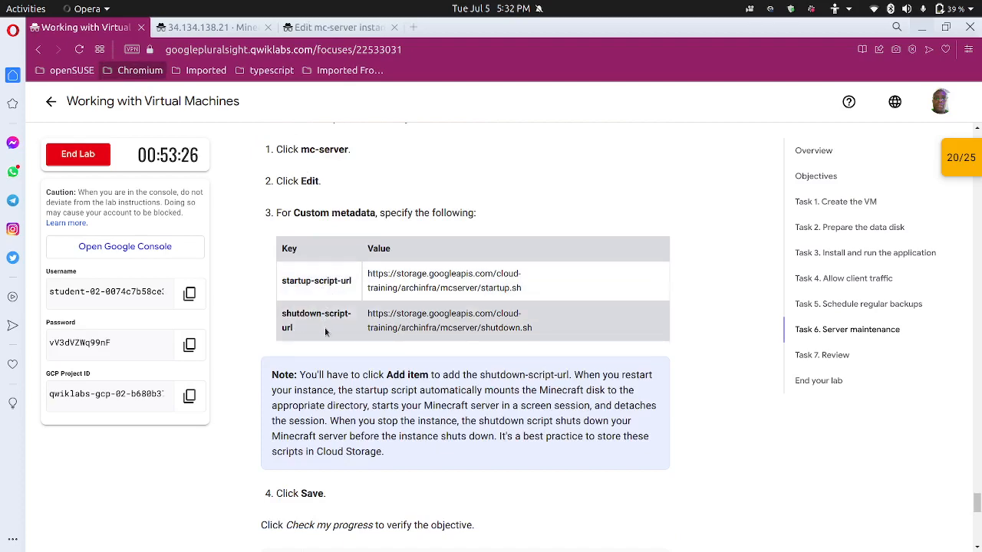
{"action": "scroll", "coordinate": [324, 328], "scroll_direction": "up", "scroll_amount": 5}
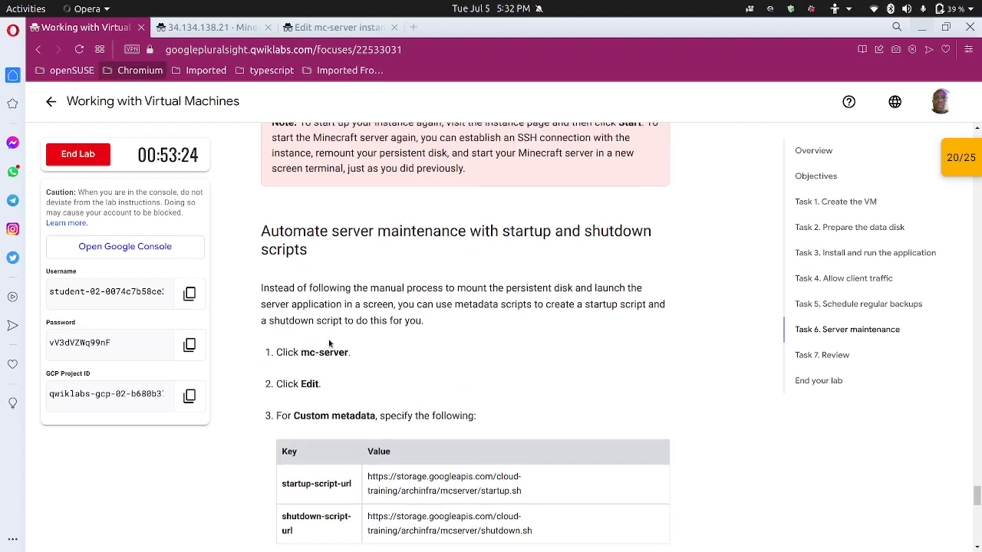
{"action": "scroll", "coordinate": [330, 343], "scroll_direction": "down", "scroll_amount": 1}
{"action": "scroll", "coordinate": [328, 342], "scroll_direction": "down", "scroll_amount": 1}
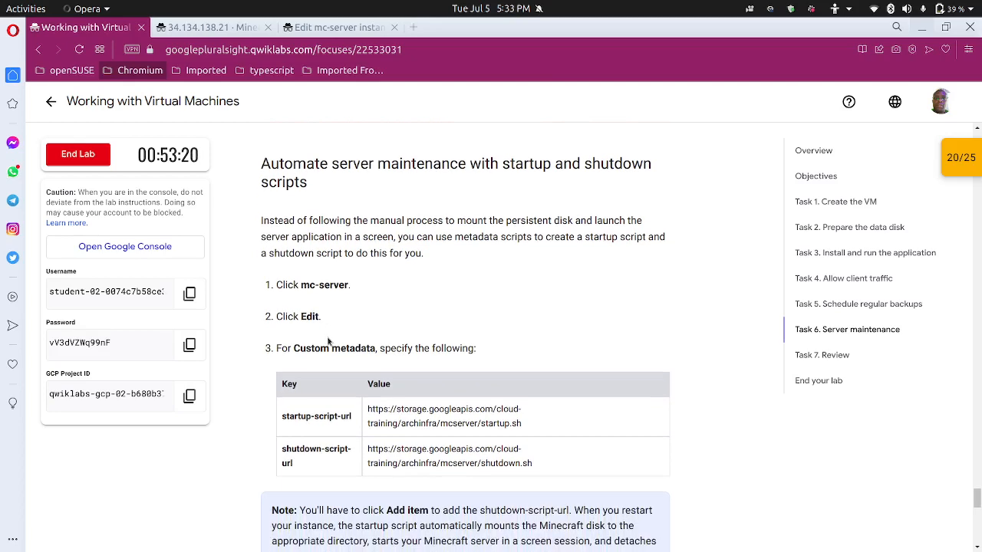
{"action": "left_click", "coordinate": [338, 28]}
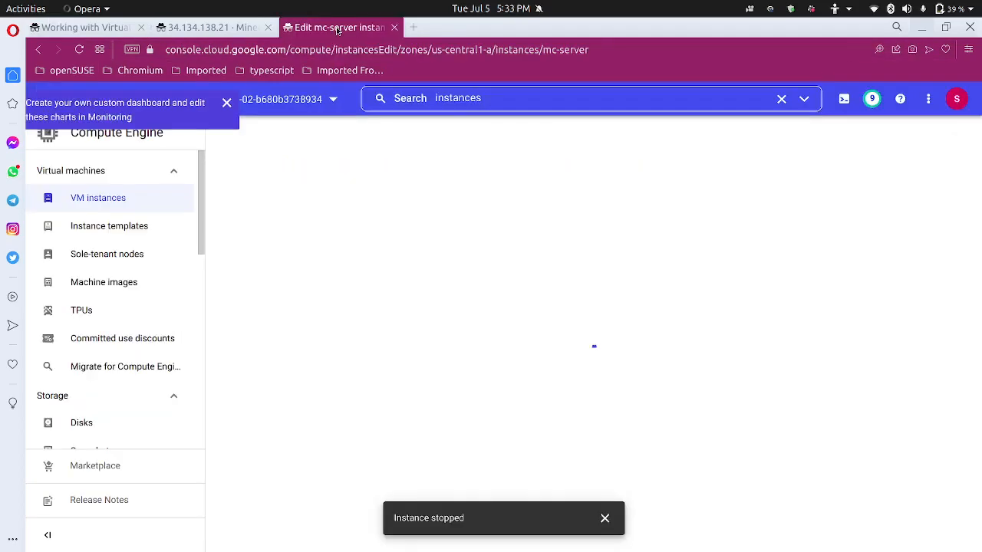
{"action": "scroll", "coordinate": [386, 343], "scroll_direction": "down", "scroll_amount": 10}
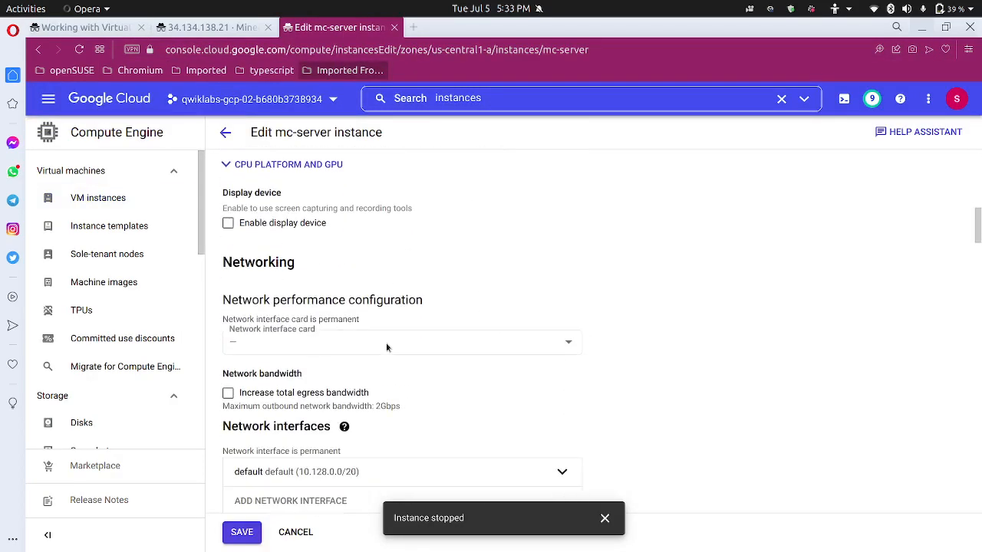
{"action": "scroll", "coordinate": [386, 347], "scroll_direction": "down", "scroll_amount": 5}
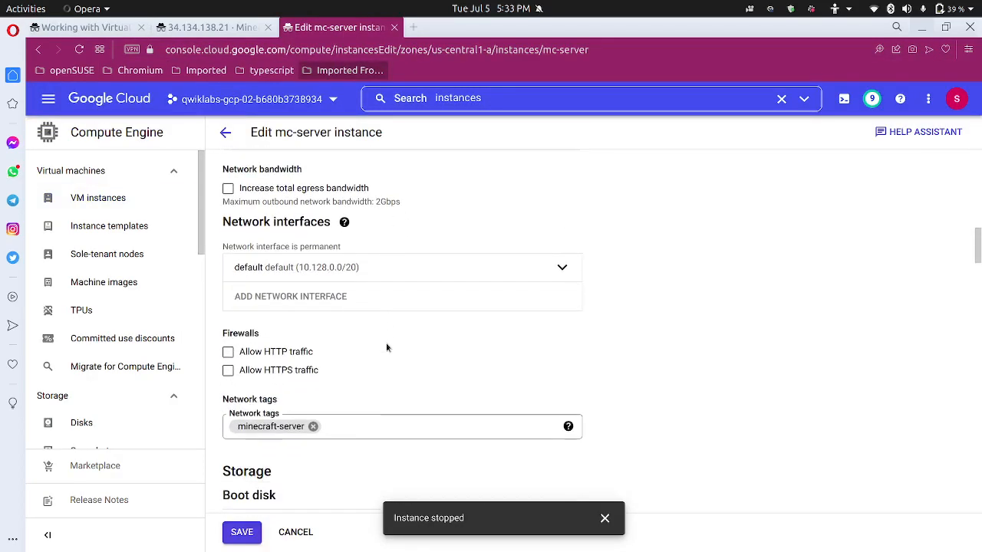
{"action": "scroll", "coordinate": [387, 347], "scroll_direction": "down", "scroll_amount": 10}
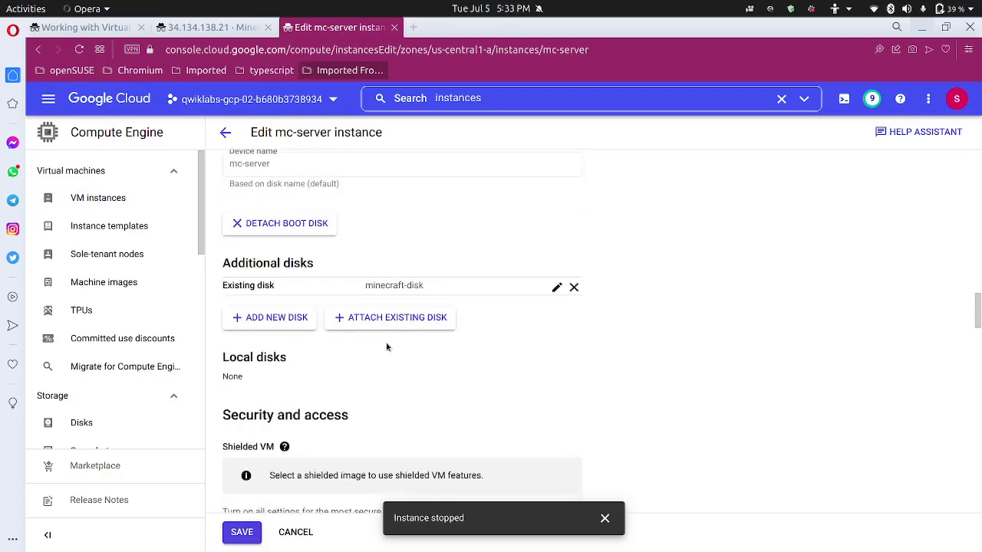
{"action": "scroll", "coordinate": [387, 347], "scroll_direction": "down", "scroll_amount": 8}
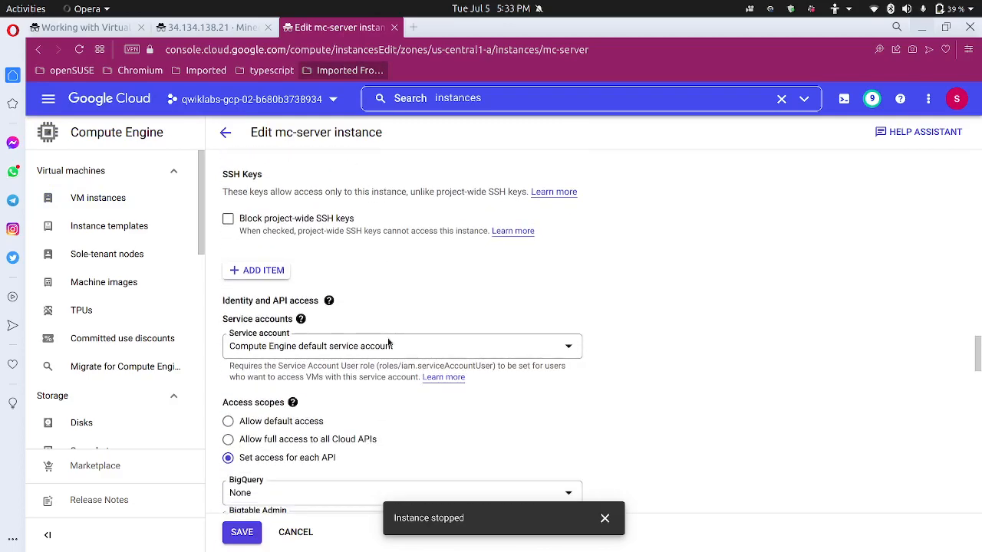
{"action": "scroll", "coordinate": [388, 343], "scroll_direction": "down", "scroll_amount": 10}
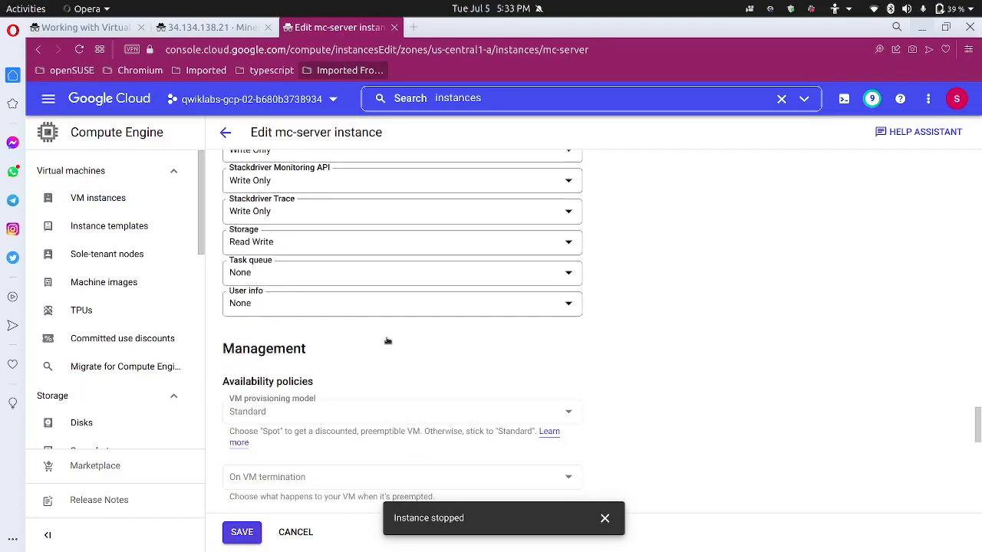
{"action": "scroll", "coordinate": [388, 341], "scroll_direction": "down", "scroll_amount": 10}
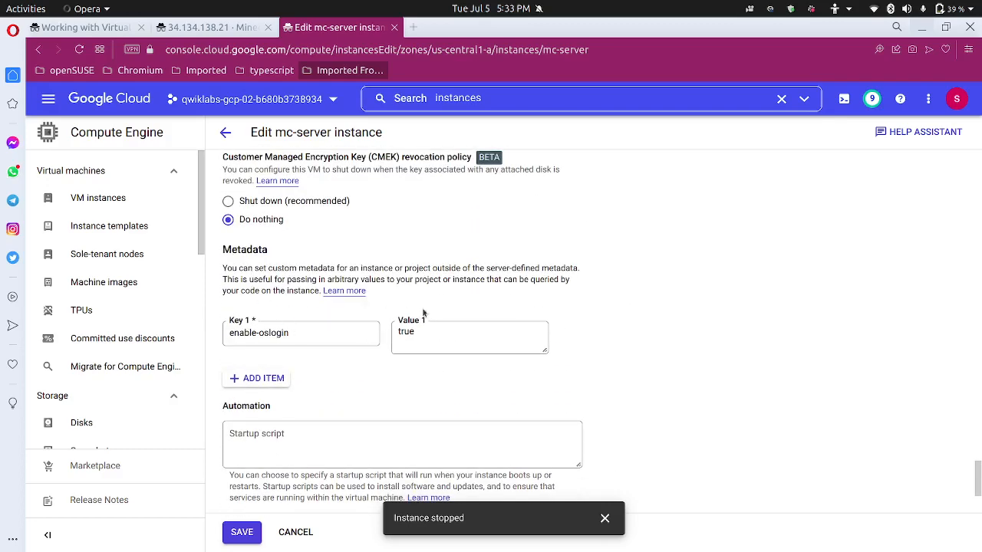
{"action": "left_click", "coordinate": [256, 379]}
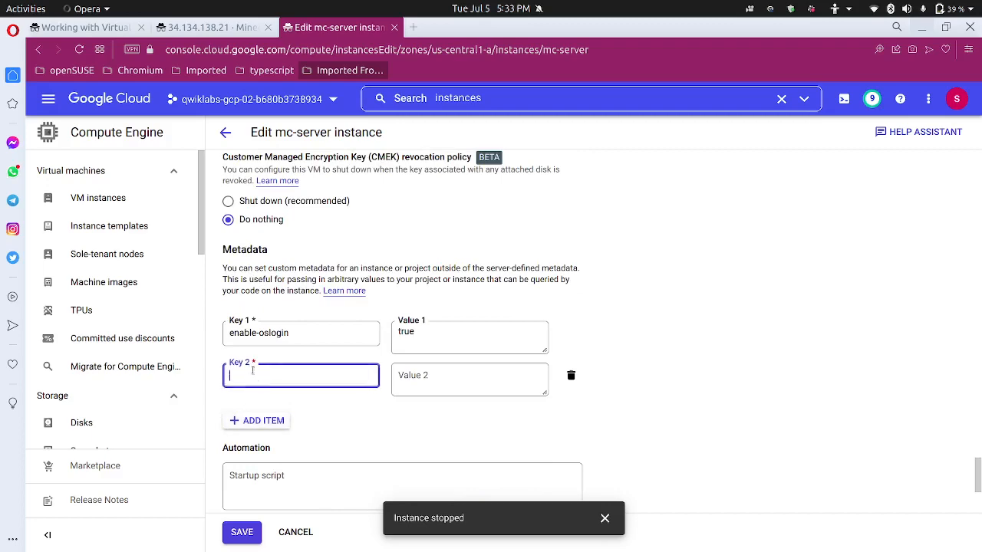
Try to copy the key startup-script-url from the lab's custom metadata table into the new metadata item's key.
{"action": "left_click", "coordinate": [125, 31]}
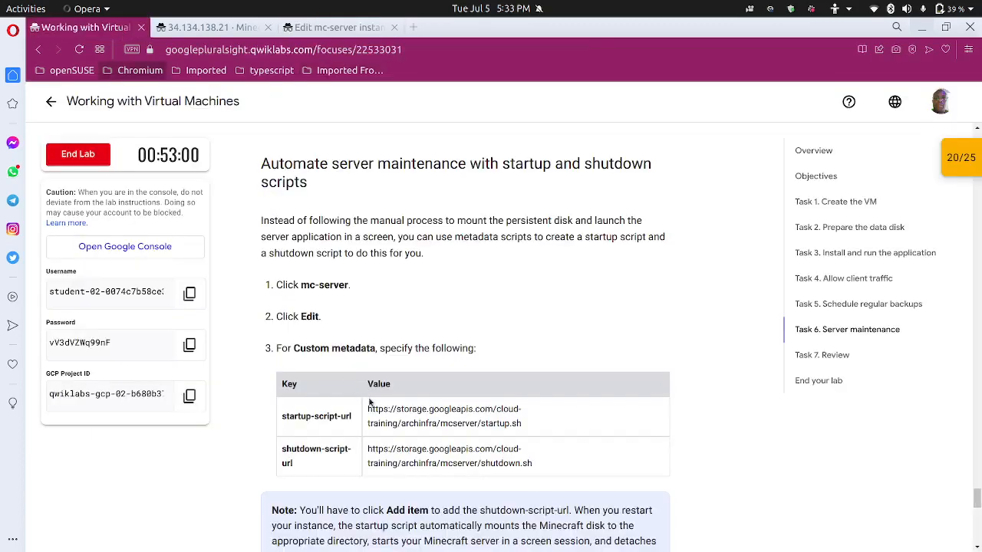
{"action": "left_click_drag", "start_coordinate": [357, 416], "coordinate": [282, 416]}
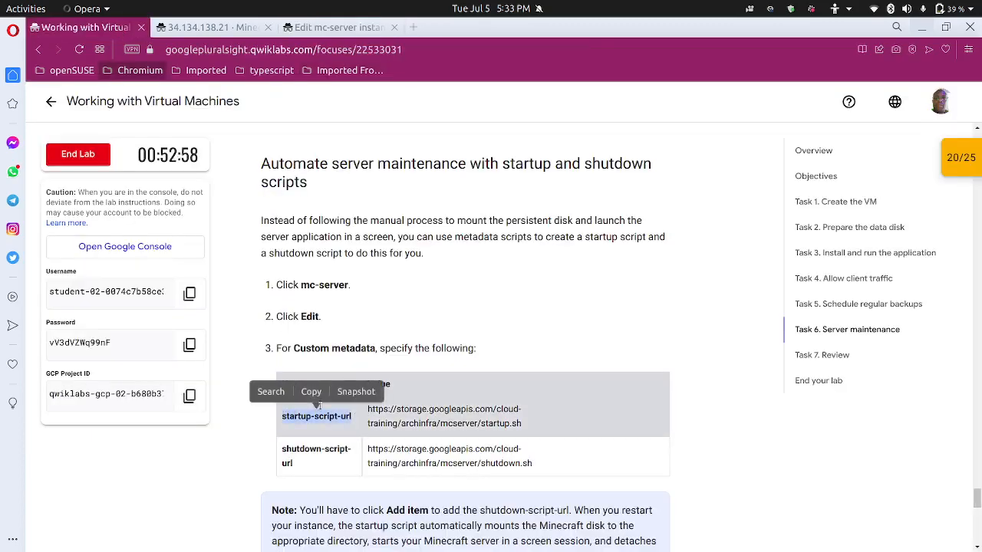
{"action": "left_click", "coordinate": [311, 391]}
{"action": "left_click", "coordinate": [312, 27]}
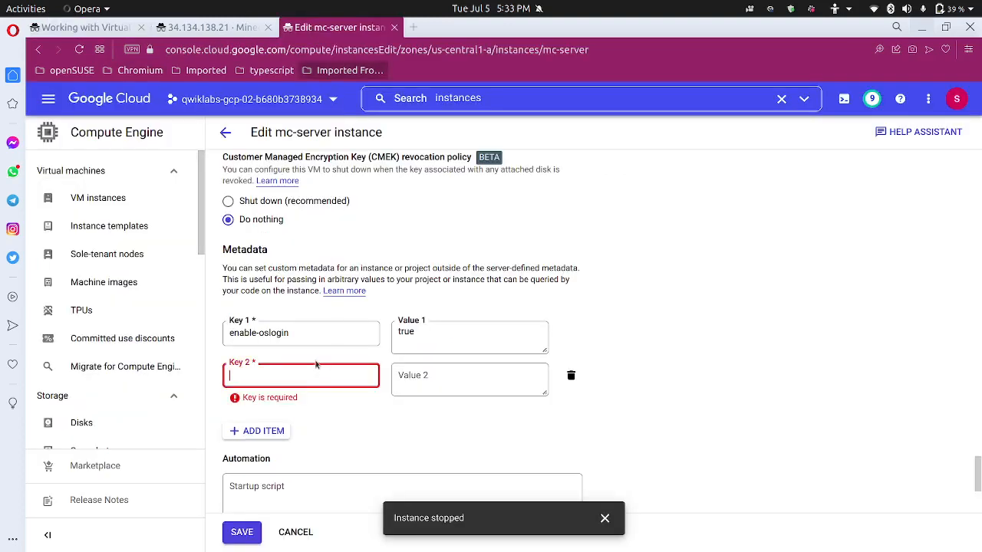
{"action": "key", "text": "ctrl+v"}
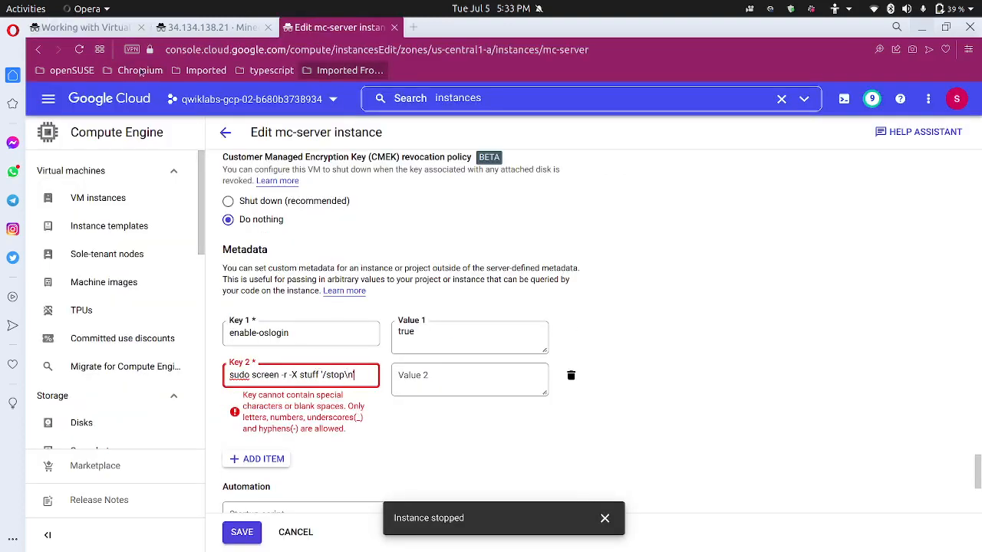
Replace the second metadata item's key with startup-script-url, copied again from the lab's custom metadata table.
{"action": "left_click", "coordinate": [99, 28]}
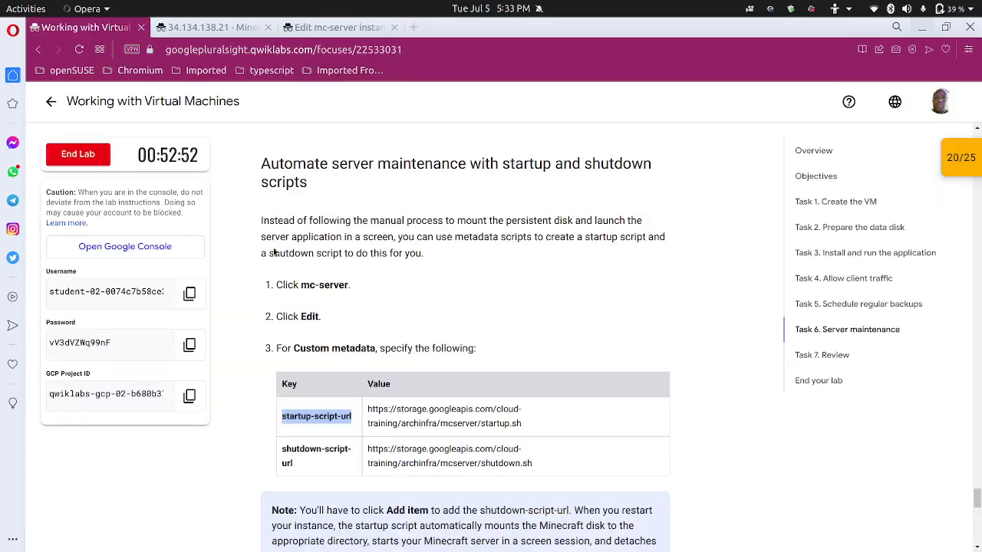
{"action": "right_click", "coordinate": [306, 414]}
{"action": "key", "text": "Escape"}
{"action": "right_click", "coordinate": [307, 414]}
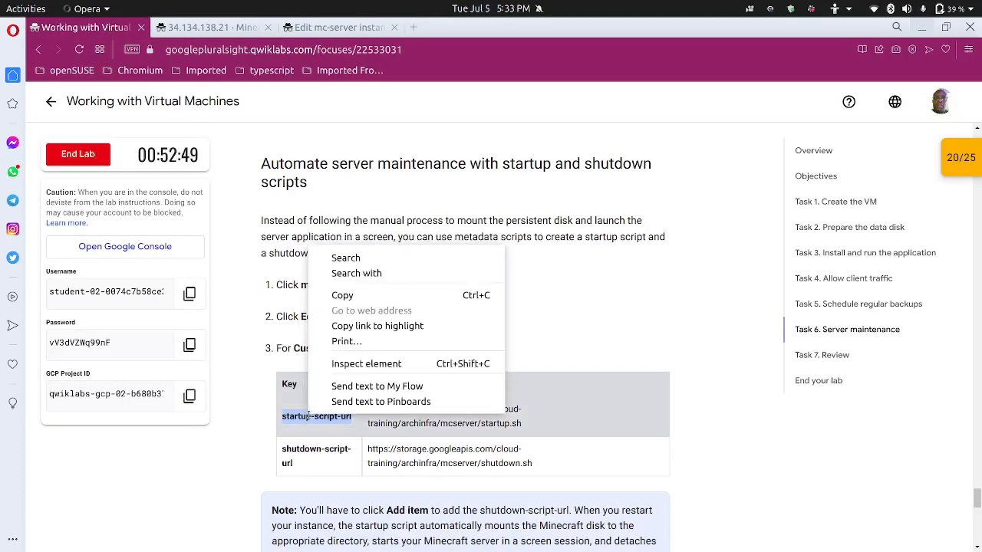
{"action": "left_click", "coordinate": [338, 295]}
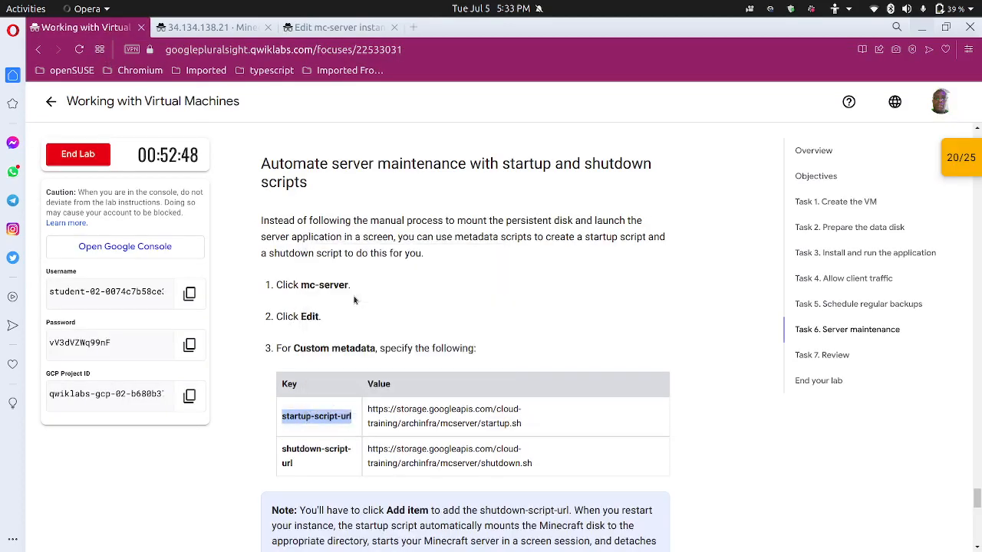
{"action": "left_click", "coordinate": [306, 31]}
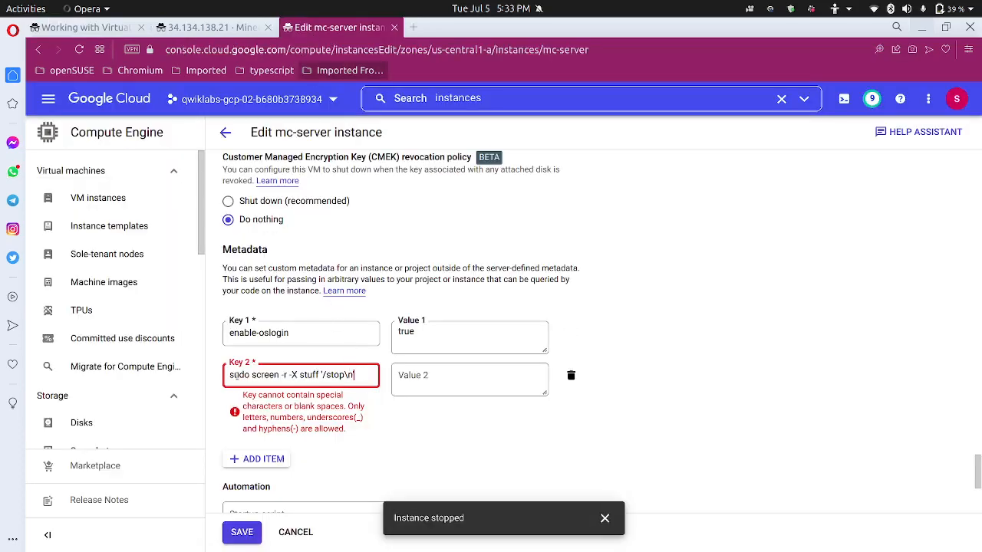
{"action": "triple_click", "coordinate": [233, 374]}
{"action": "key", "text": "ctrl+v"}
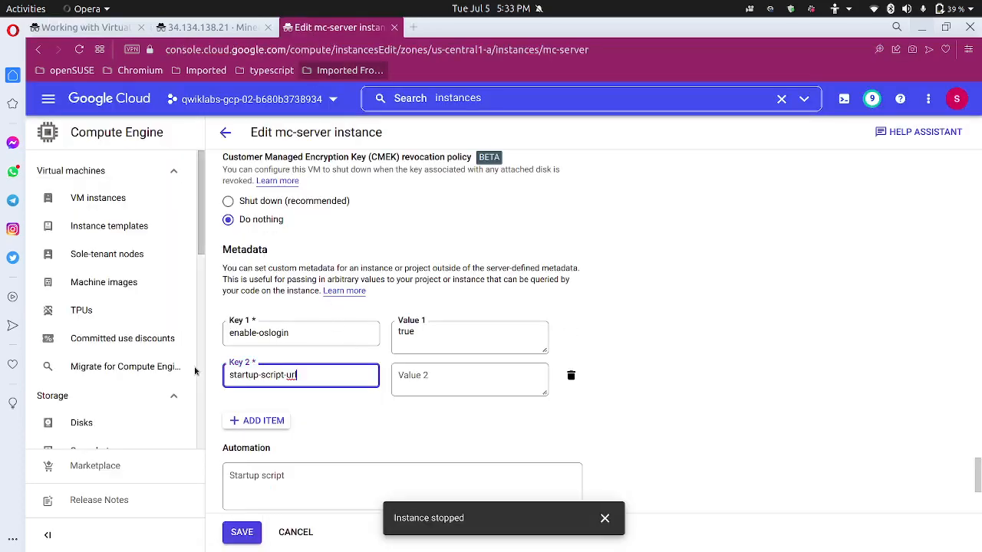
{"action": "left_click", "coordinate": [431, 375]}
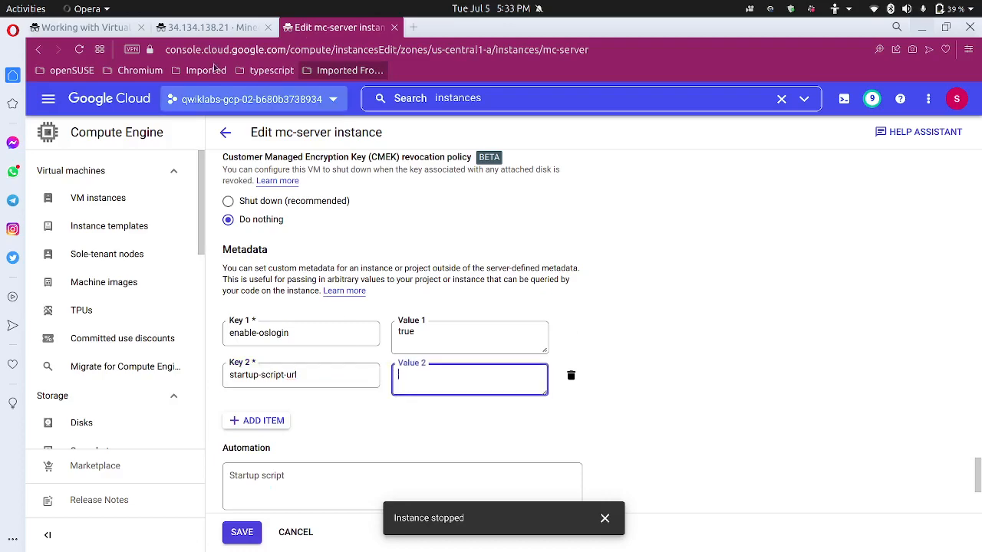
{"action": "left_click", "coordinate": [123, 29]}
{"action": "left_click_drag", "start_coordinate": [529, 426], "coordinate": [370, 412]}
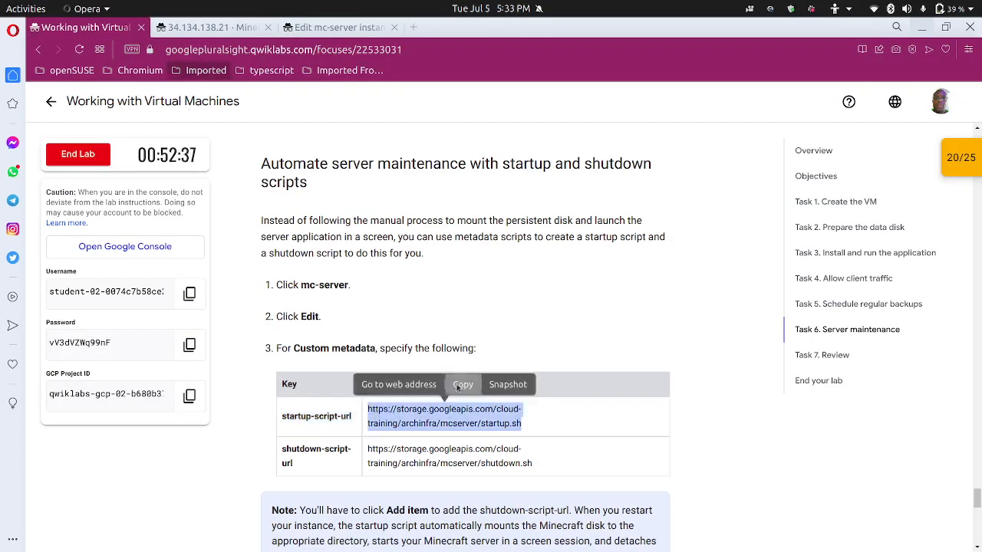
{"action": "left_click", "coordinate": [462, 379]}
{"action": "left_click", "coordinate": [299, 31]}
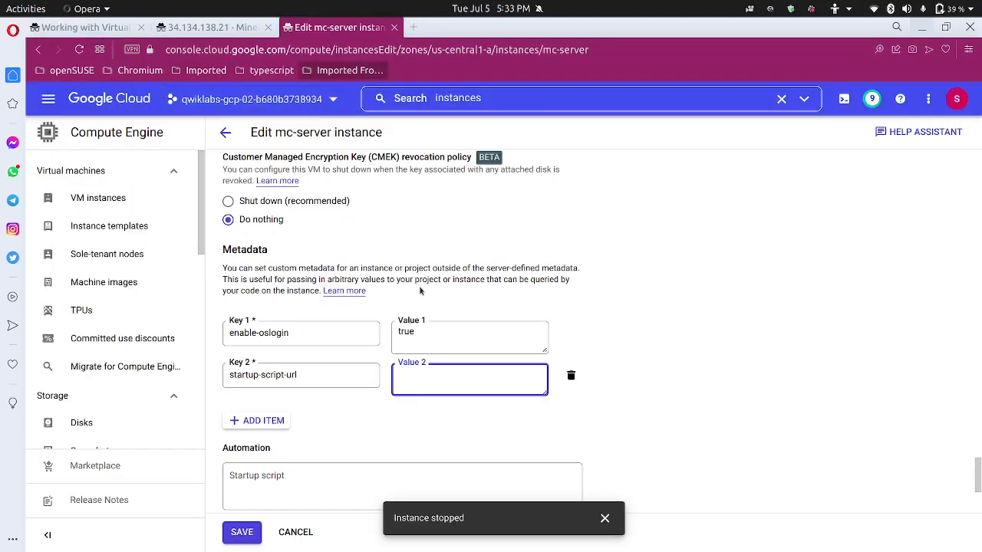
{"action": "key", "text": "ctrl+v"}
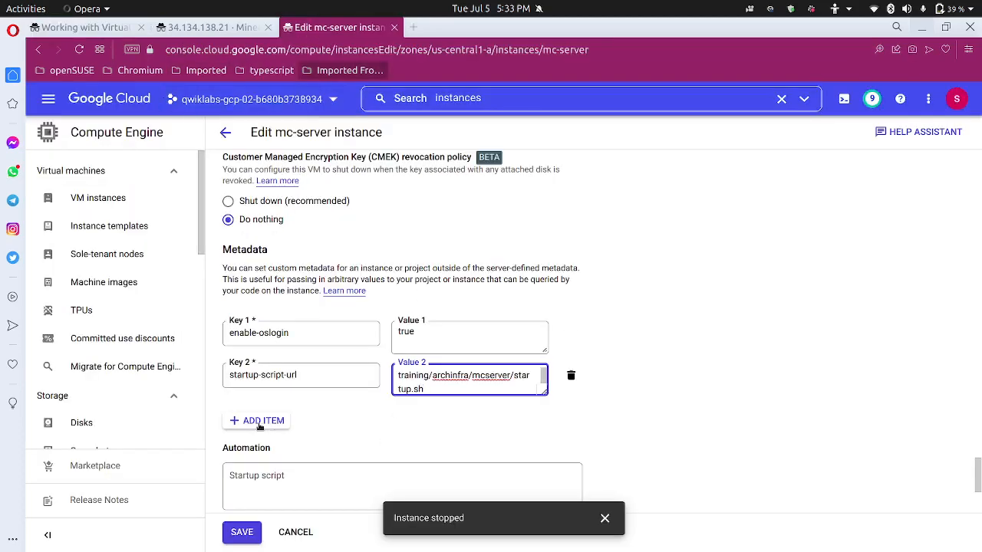
Add a third metadata item to mc-server with the key shutdown-script-url, copied from the lab's custom metadata table.
{"action": "left_click", "coordinate": [245, 427]}
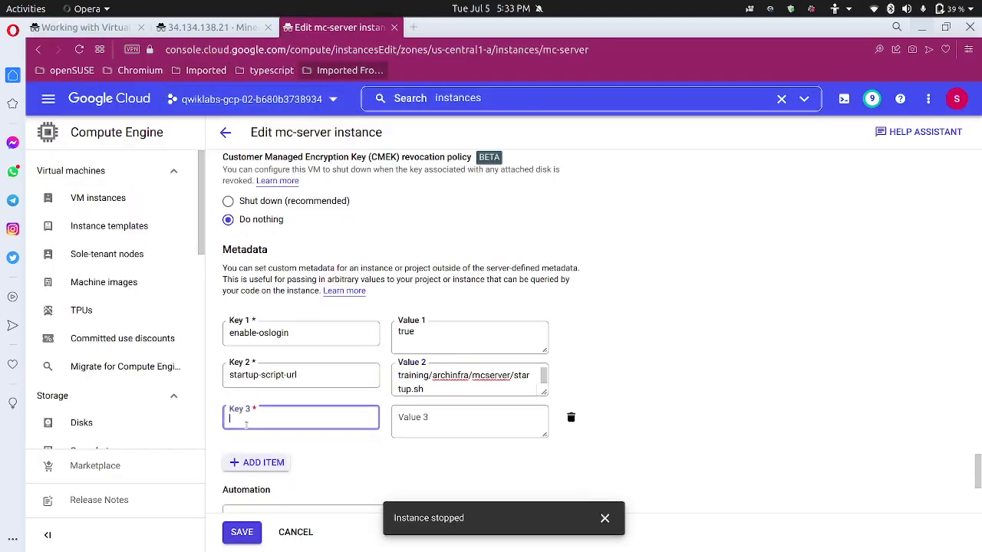
{"action": "left_click", "coordinate": [117, 29]}
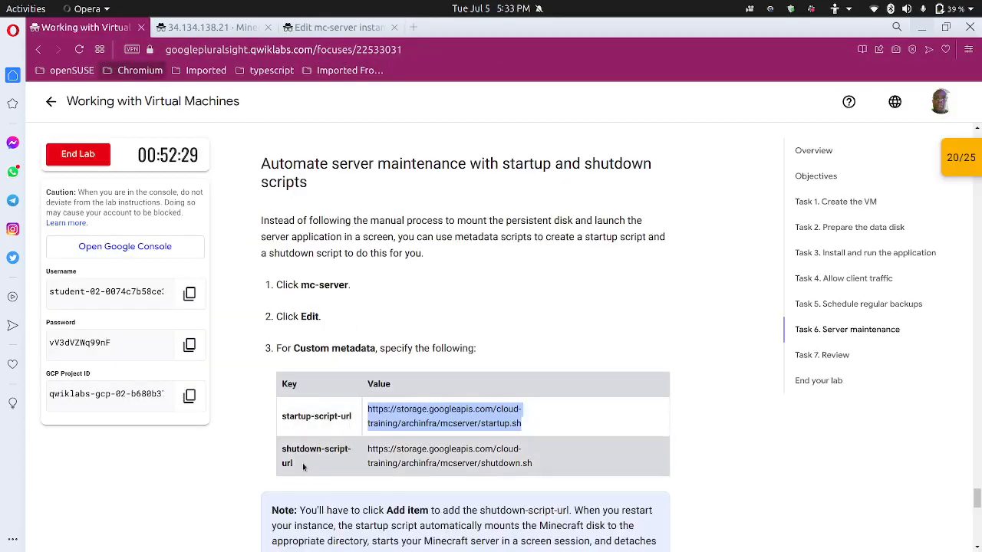
{"action": "left_click_drag", "start_coordinate": [303, 466], "coordinate": [282, 448]}
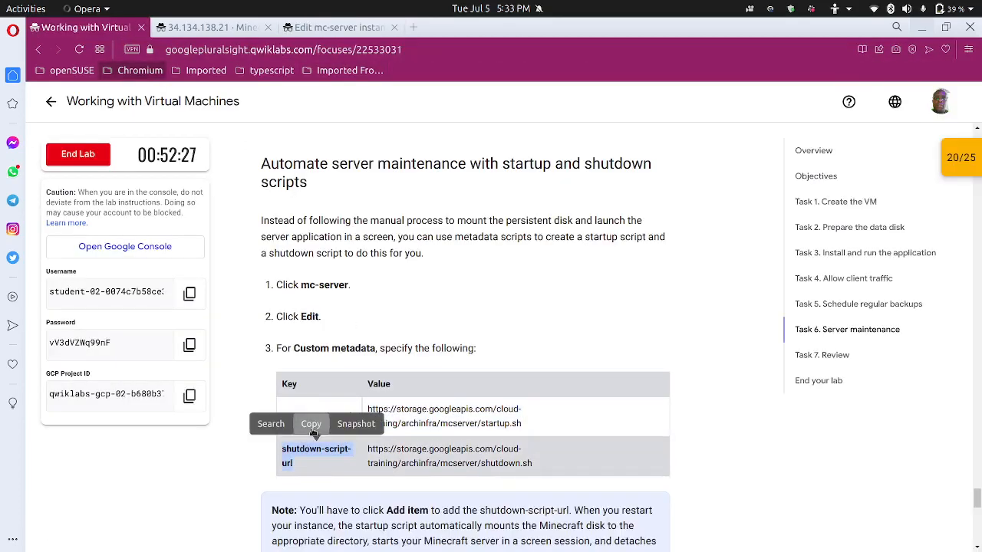
{"action": "left_click", "coordinate": [312, 424]}
{"action": "left_click", "coordinate": [330, 27]}
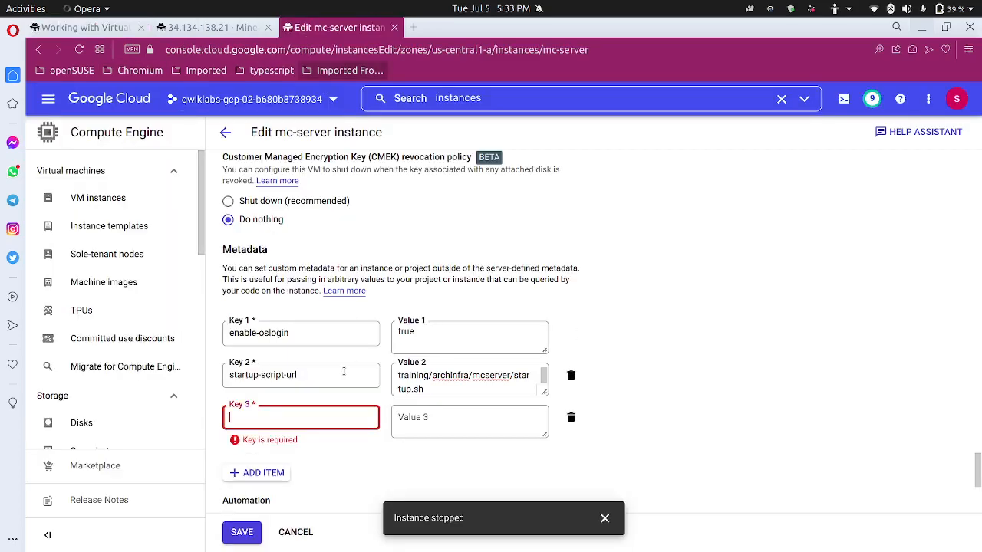
{"action": "key", "text": "ctrl+v"}
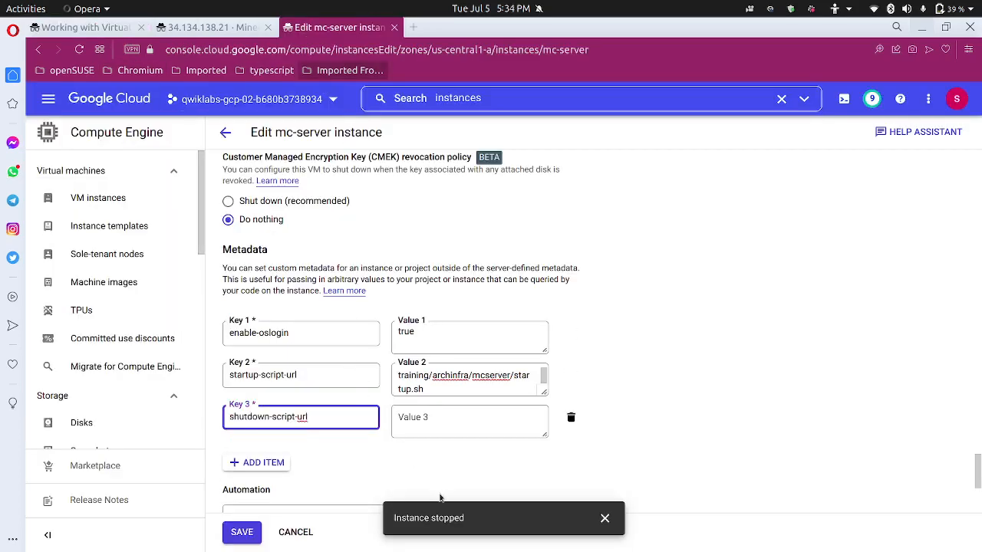
{"action": "left_click", "coordinate": [464, 424]}
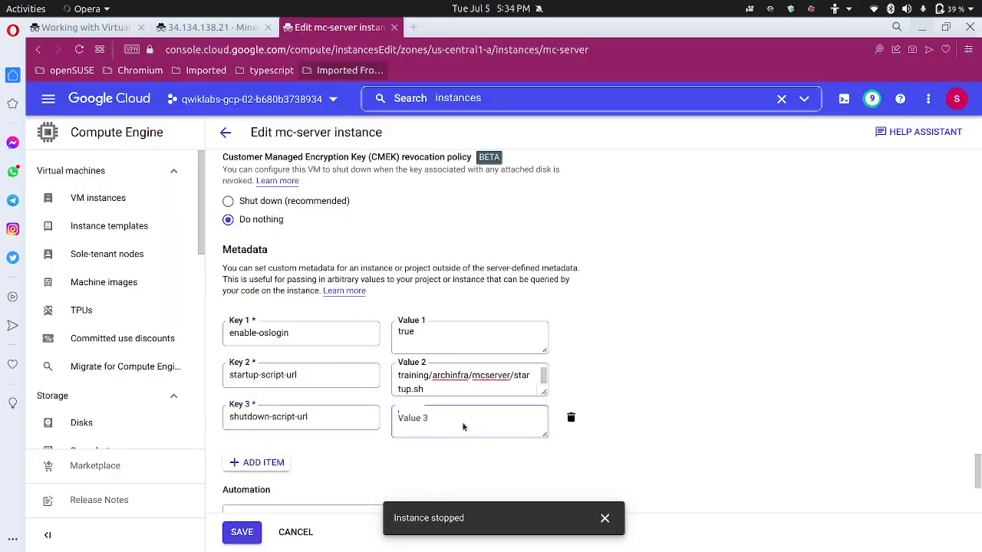
{"action": "left_click", "coordinate": [102, 29]}
{"action": "left_click_drag", "start_coordinate": [537, 465], "coordinate": [368, 450]}
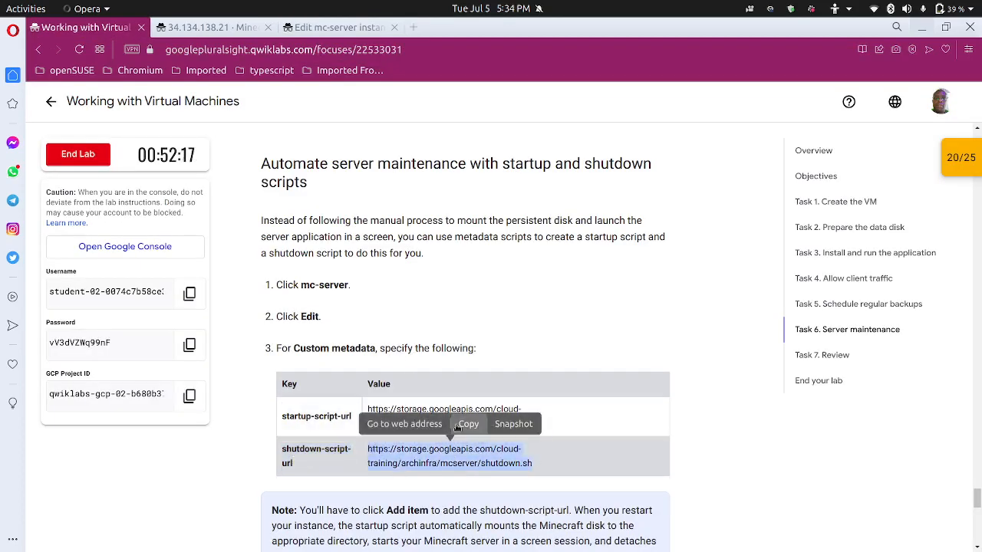
{"action": "left_click", "coordinate": [464, 426]}
{"action": "left_click", "coordinate": [337, 27]}
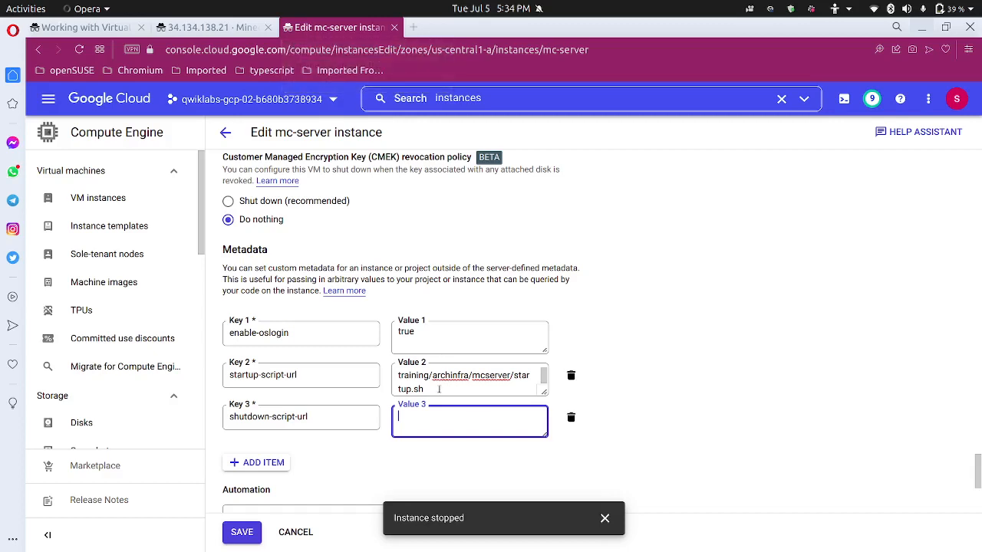
{"action": "key", "text": "ctrl+v"}
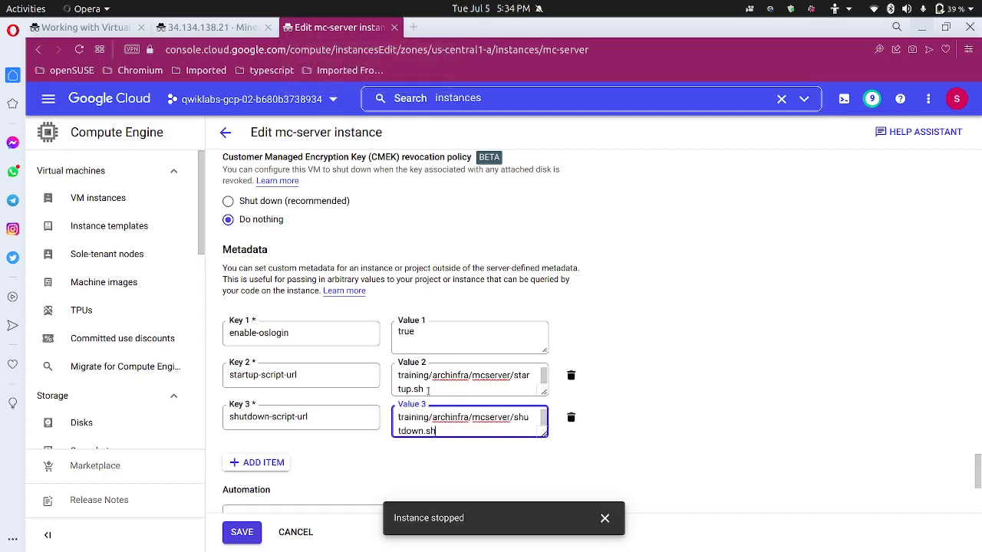
Check the startup script URL against the lab's custom metadata table, and save the mc-server instance changes.
{"action": "left_click", "coordinate": [398, 375]}
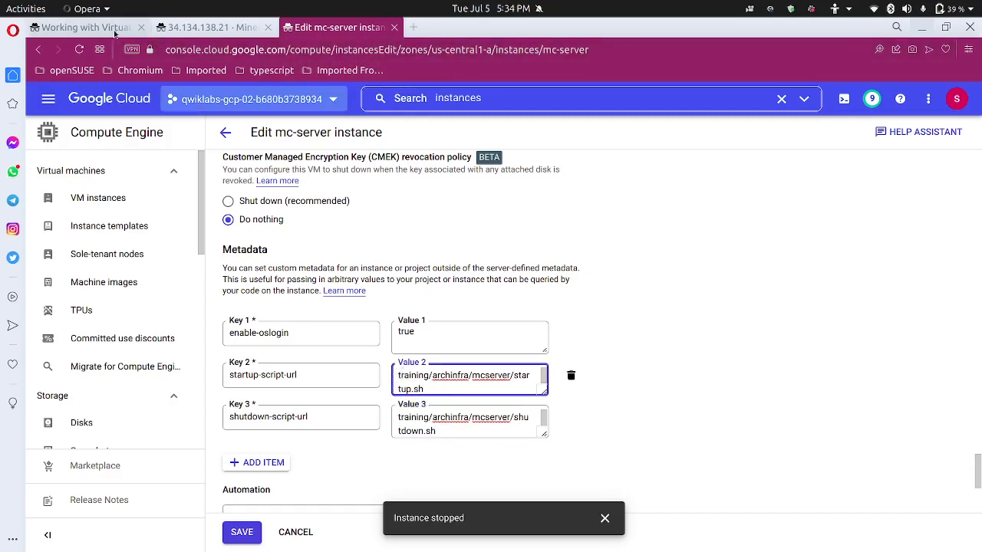
{"action": "left_click", "coordinate": [115, 28]}
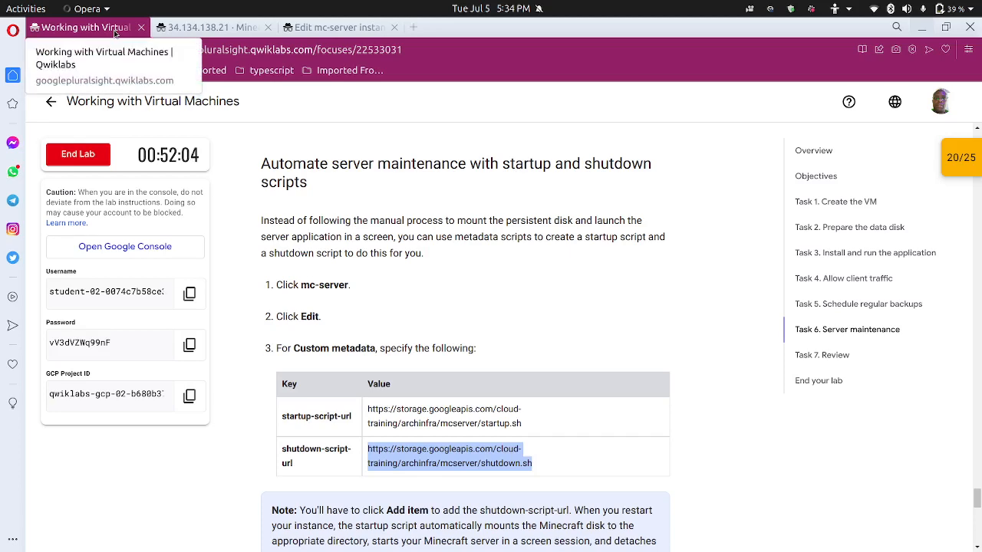
{"action": "left_click", "coordinate": [311, 26]}
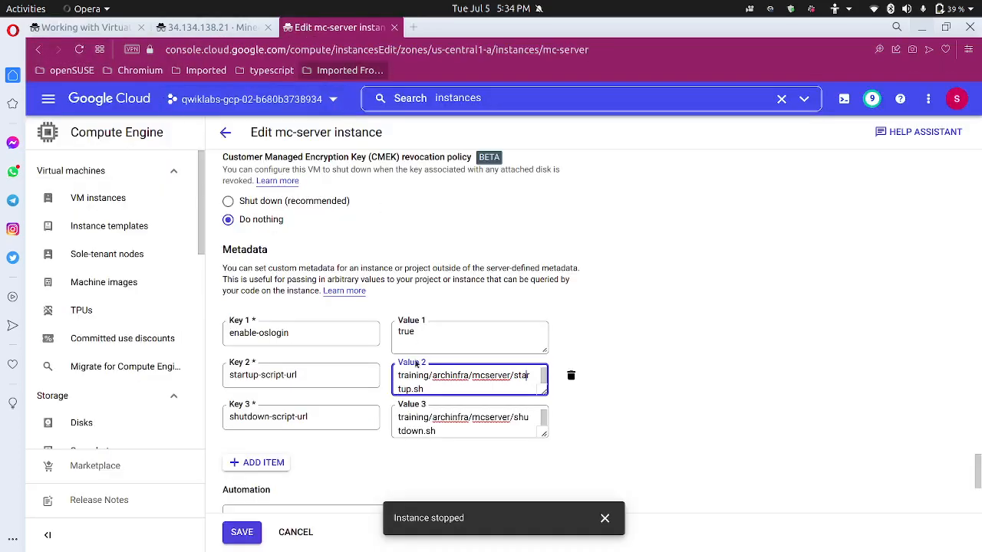
{"action": "key", "text": "ctrl+v"}
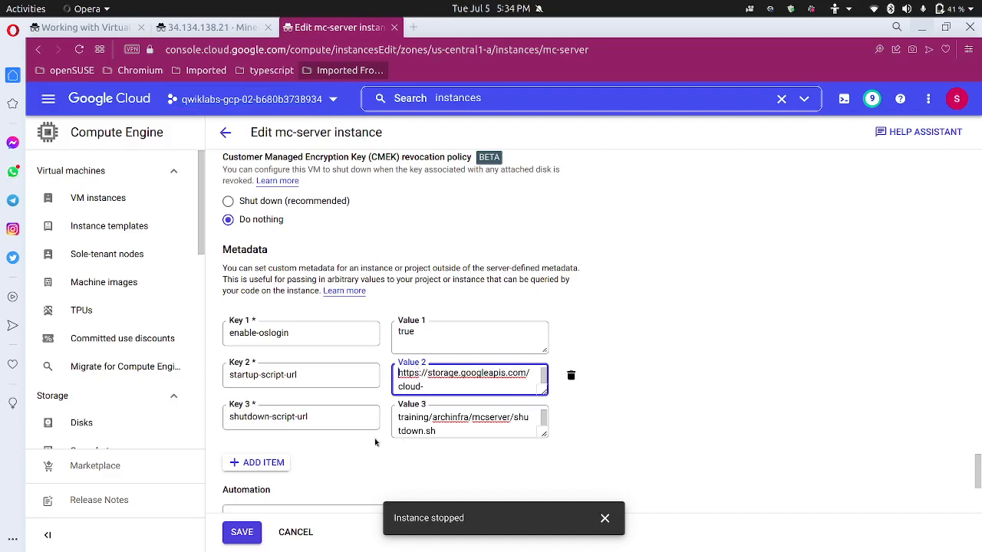
{"action": "left_click", "coordinate": [250, 541]}
Run the lab's progress check for the Server maintenance objective, and look over the Task 7 review.
{"action": "left_click", "coordinate": [115, 31]}
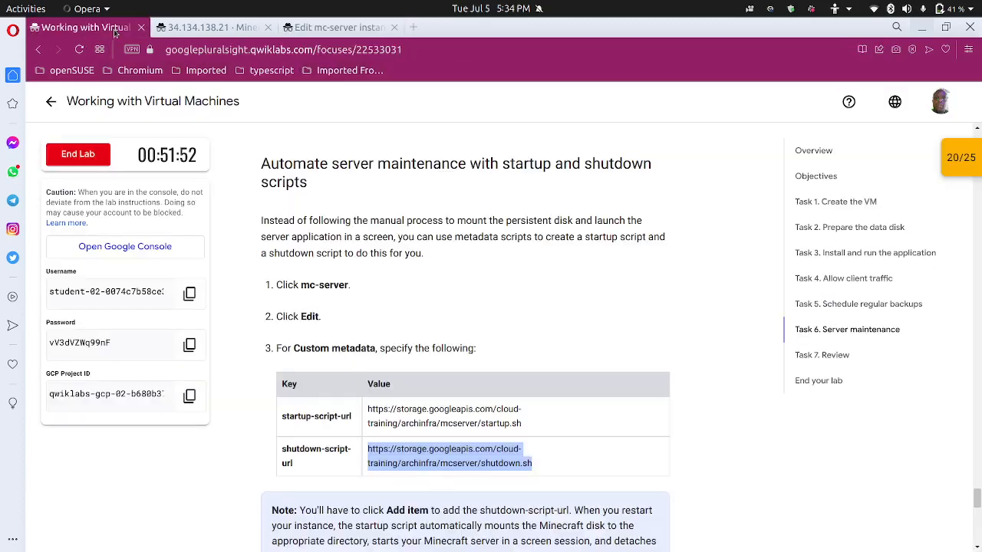
{"action": "scroll", "coordinate": [459, 408], "scroll_direction": "down", "scroll_amount": 3}
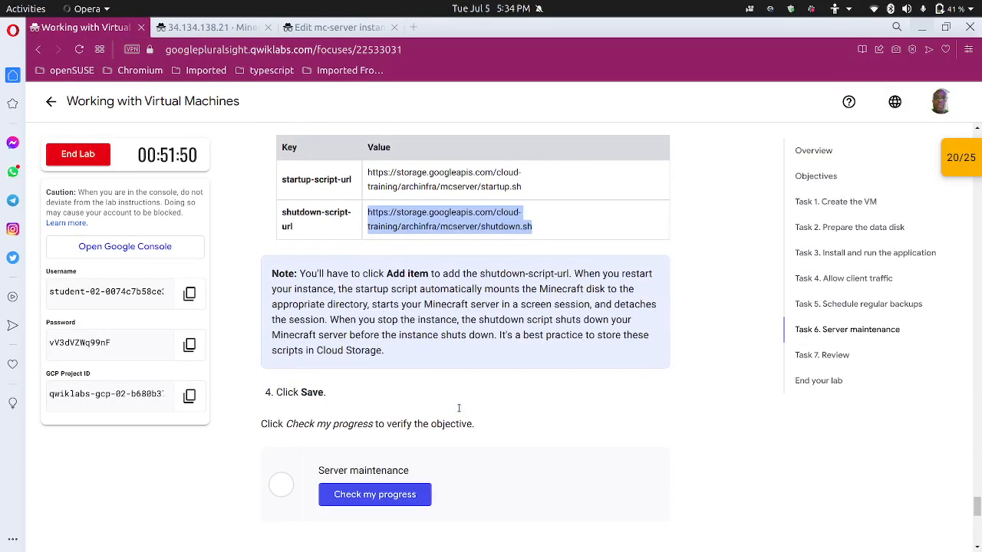
{"action": "scroll", "coordinate": [459, 408], "scroll_direction": "down", "scroll_amount": 2}
{"action": "left_click", "coordinate": [364, 359]}
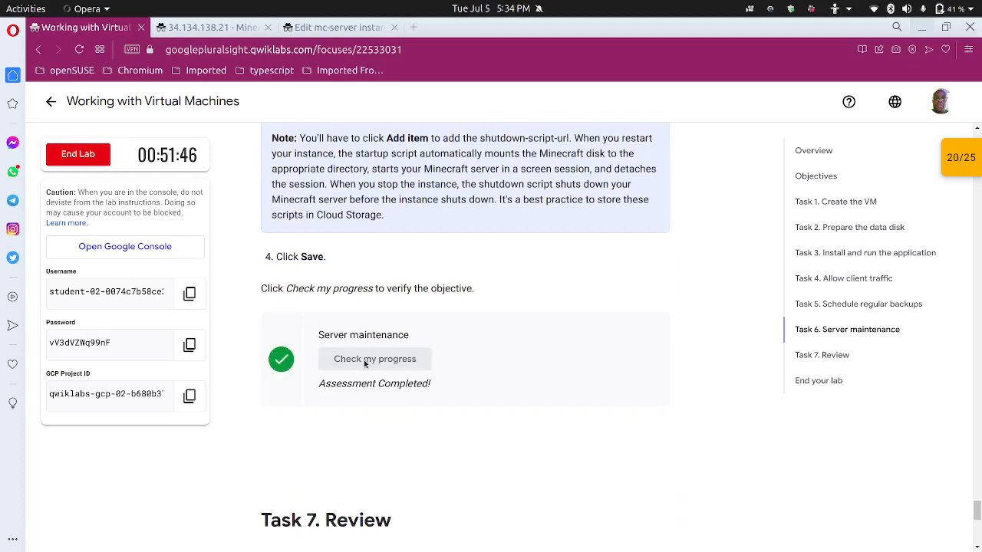
{"action": "scroll", "coordinate": [363, 360], "scroll_direction": "down", "scroll_amount": 2}
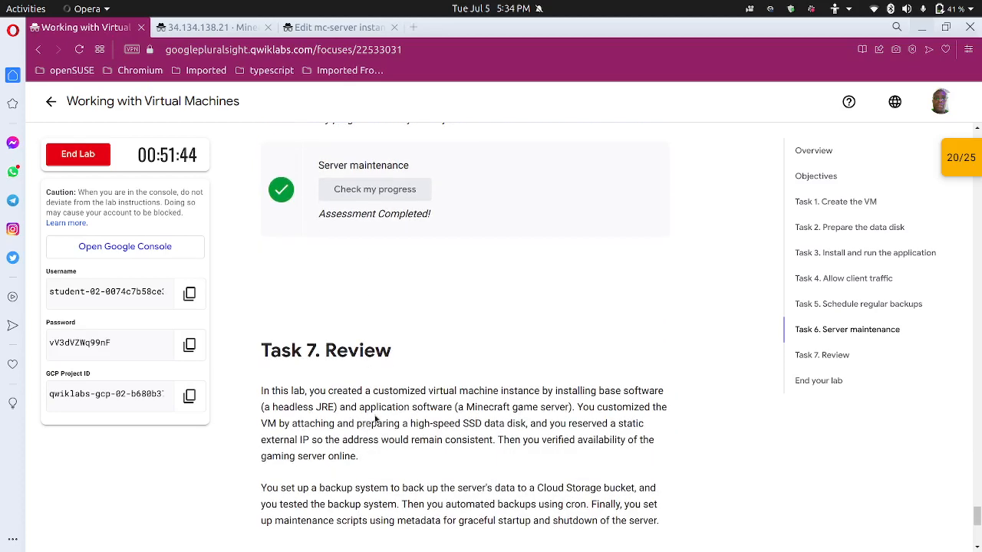
{"action": "scroll", "coordinate": [377, 418], "scroll_direction": "down", "scroll_amount": 1}
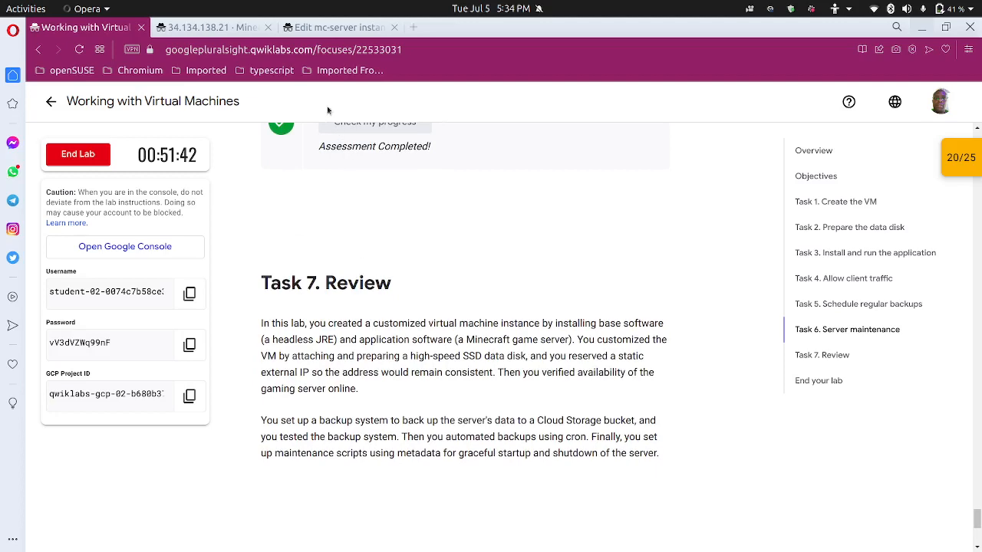
Close the Minecraft Server Status page and return to the mc-server edit page to check on the save.
{"action": "left_click", "coordinate": [313, 29]}
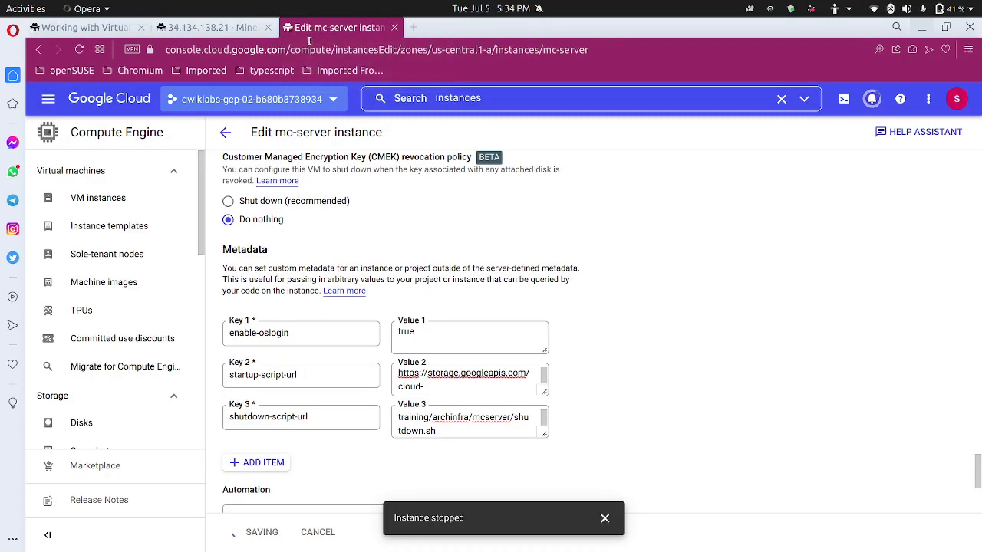
{"action": "left_click", "coordinate": [178, 27]}
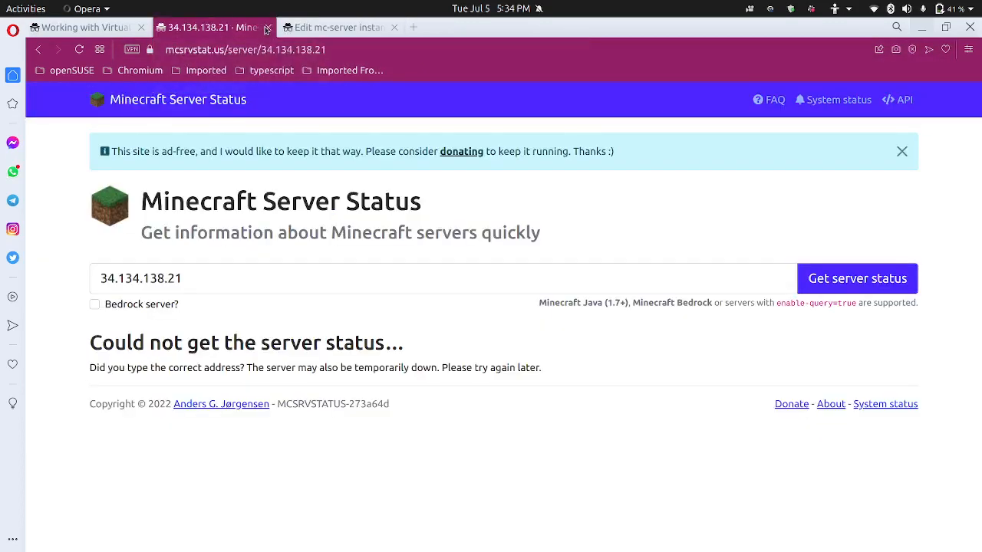
{"action": "left_click", "coordinate": [267, 28]}
{"action": "left_click", "coordinate": [230, 29]}
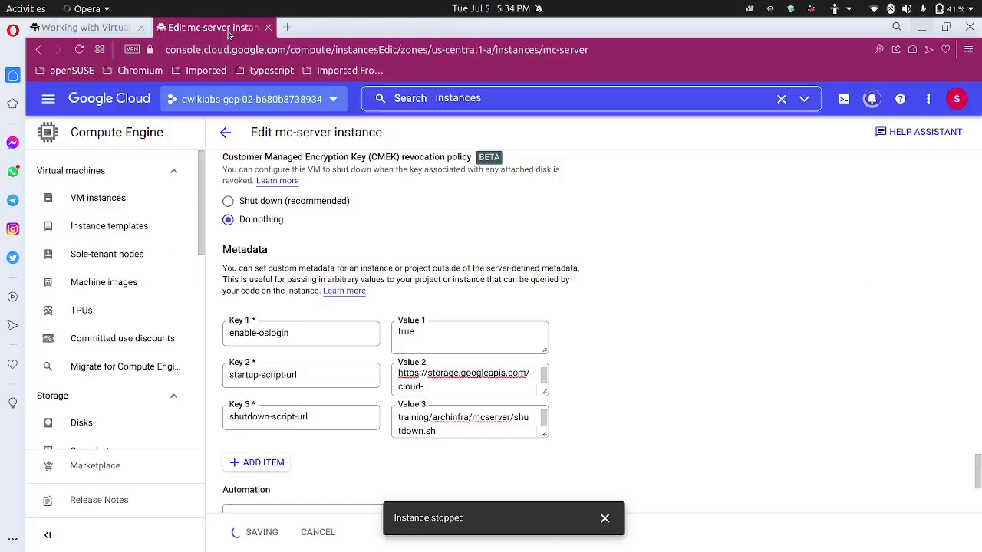
{"action": "scroll", "coordinate": [343, 274], "scroll_direction": "up", "scroll_amount": 3}
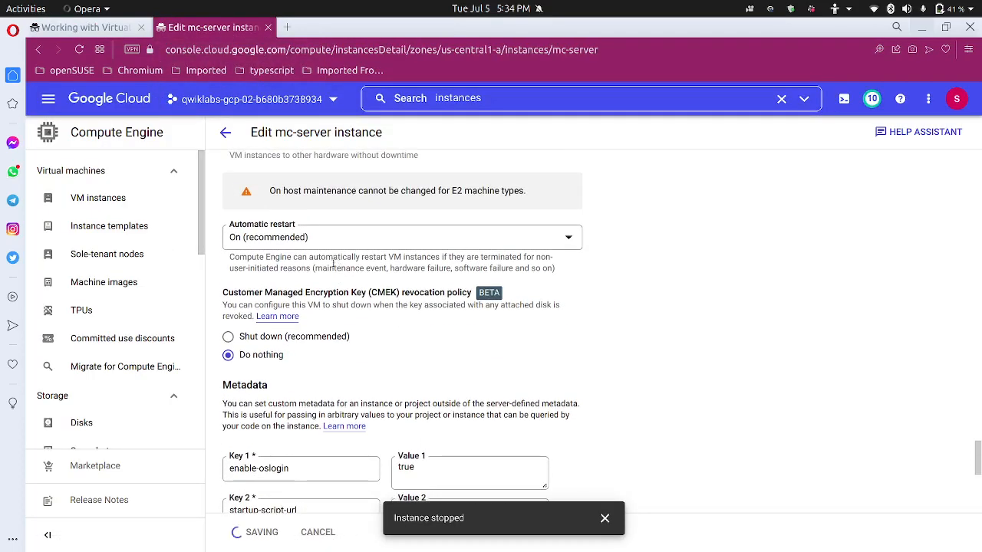
Return to the lab instructions and review the scores of all the lab's checkpoints.
{"action": "left_click", "coordinate": [98, 29]}
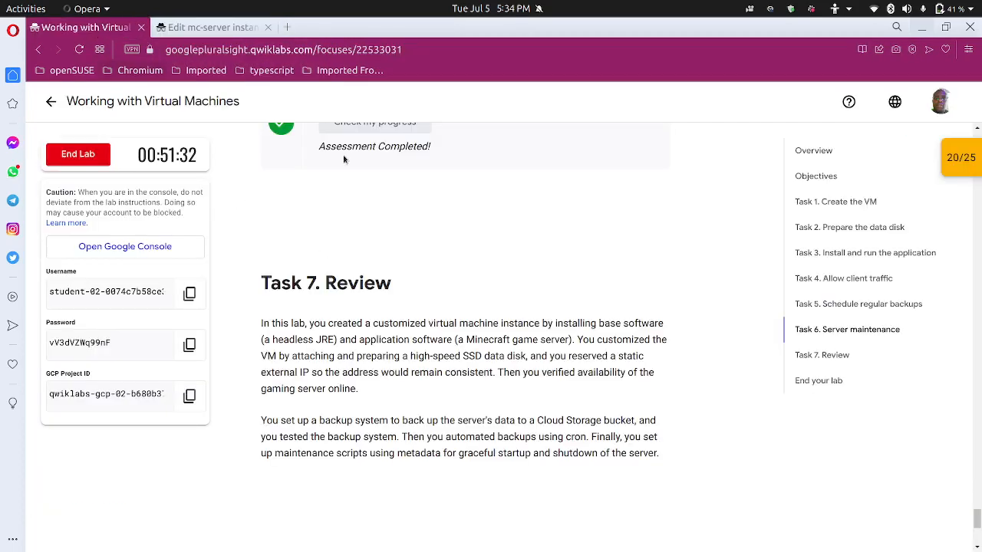
{"action": "scroll", "coordinate": [389, 300], "scroll_direction": "up", "scroll_amount": 3}
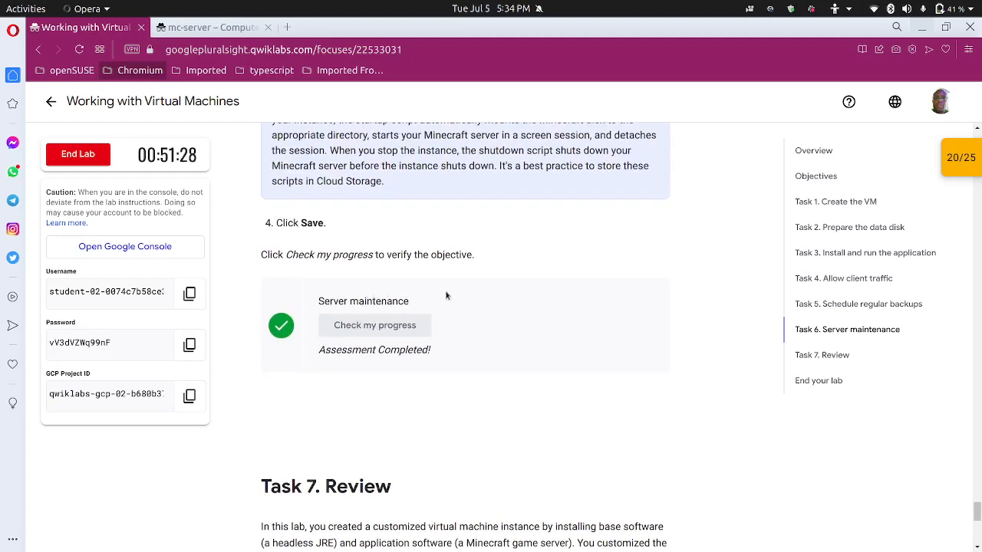
{"action": "left_click", "coordinate": [962, 166]}
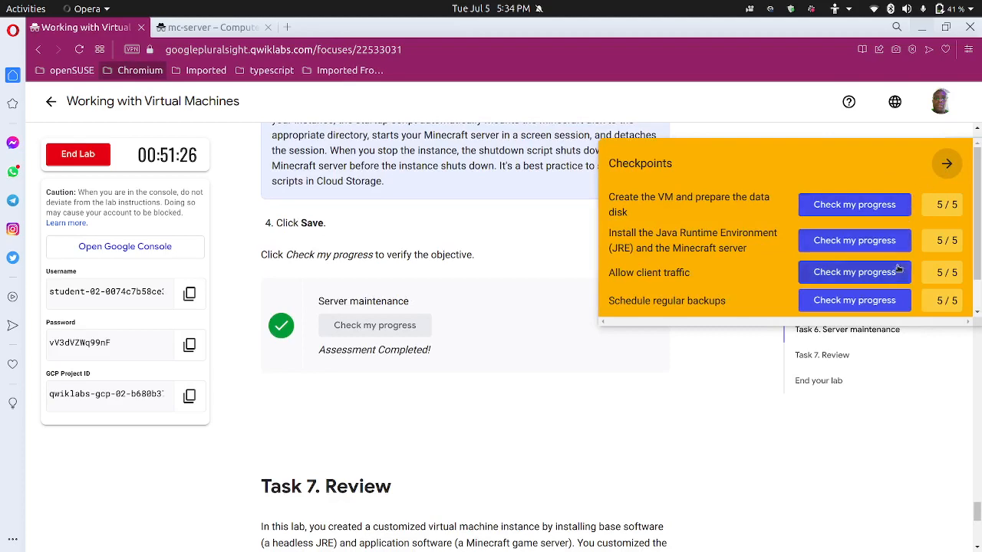
{"action": "left_click", "coordinate": [949, 163]}
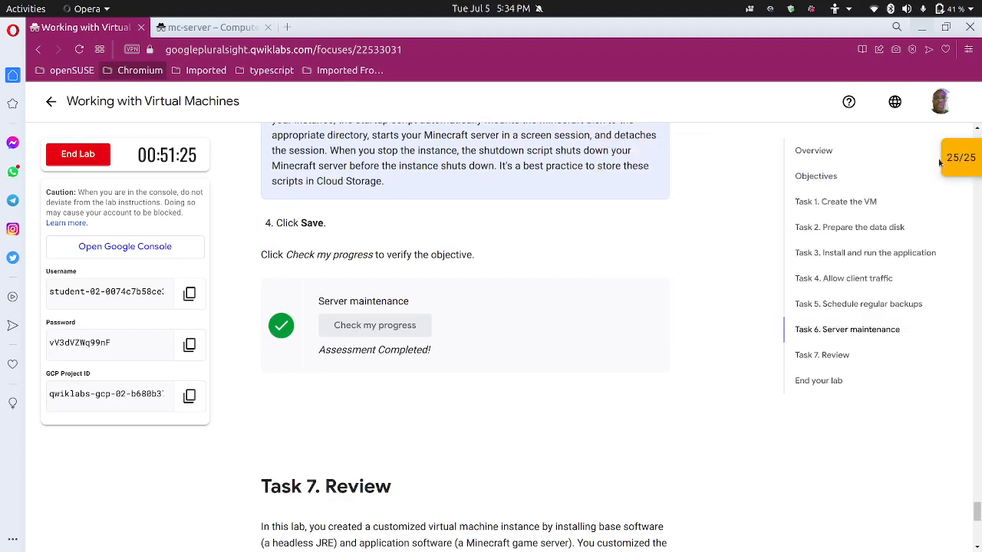
End the Working with Virtual Machines lab, confirm ending it, and dismiss the satisfaction survey without submitting feedback.
{"action": "scroll", "coordinate": [531, 352], "scroll_direction": "down", "scroll_amount": 5}
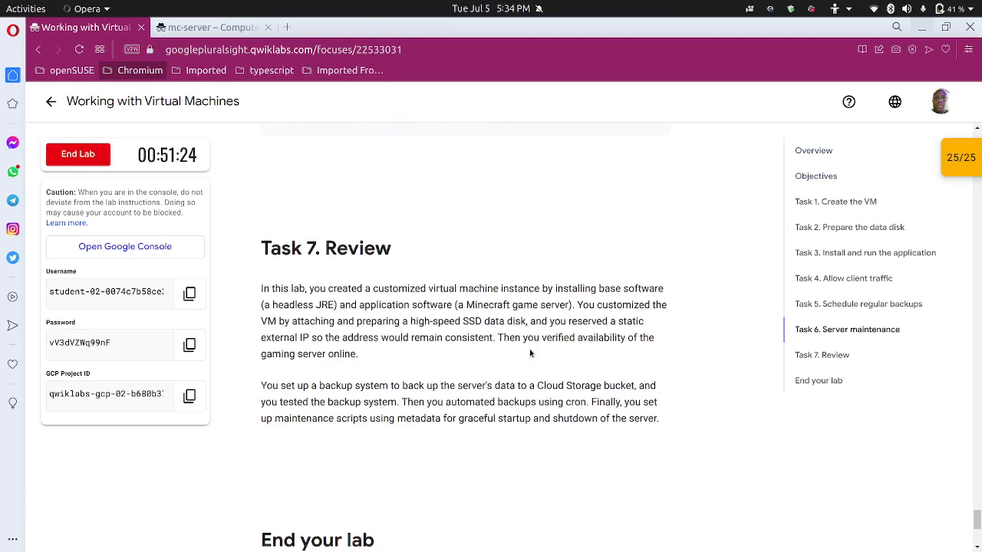
{"action": "left_click", "coordinate": [82, 165]}
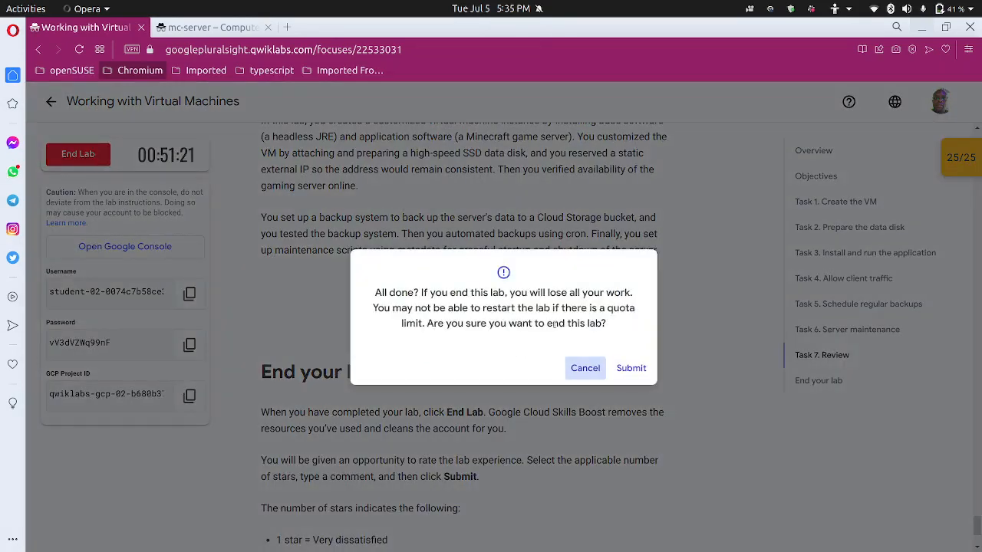
{"action": "left_click", "coordinate": [614, 368]}
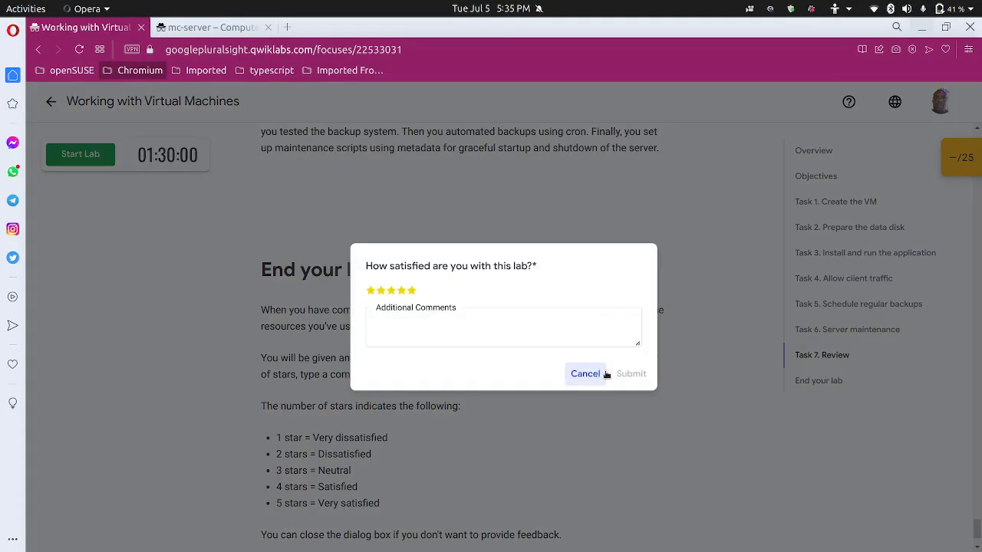
{"action": "left_click", "coordinate": [584, 375]}
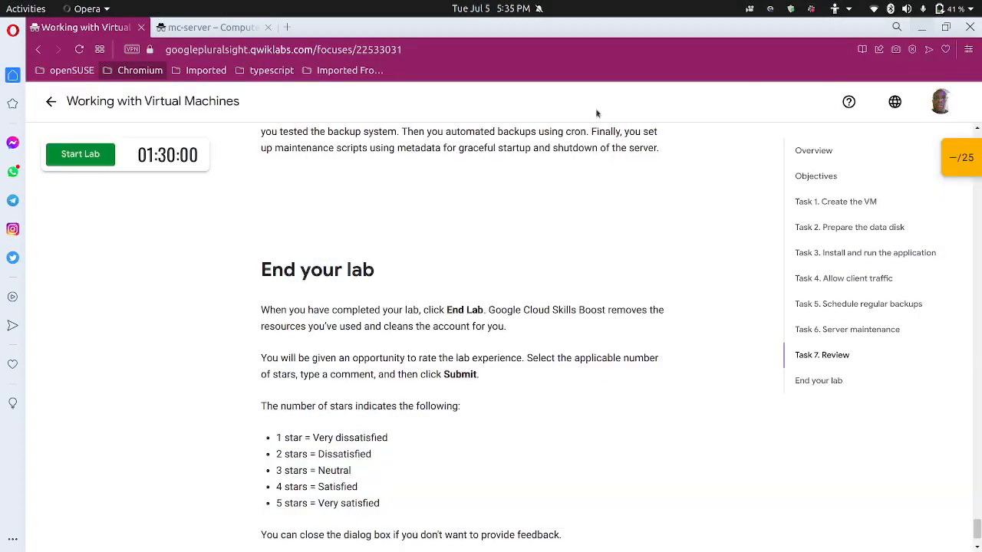